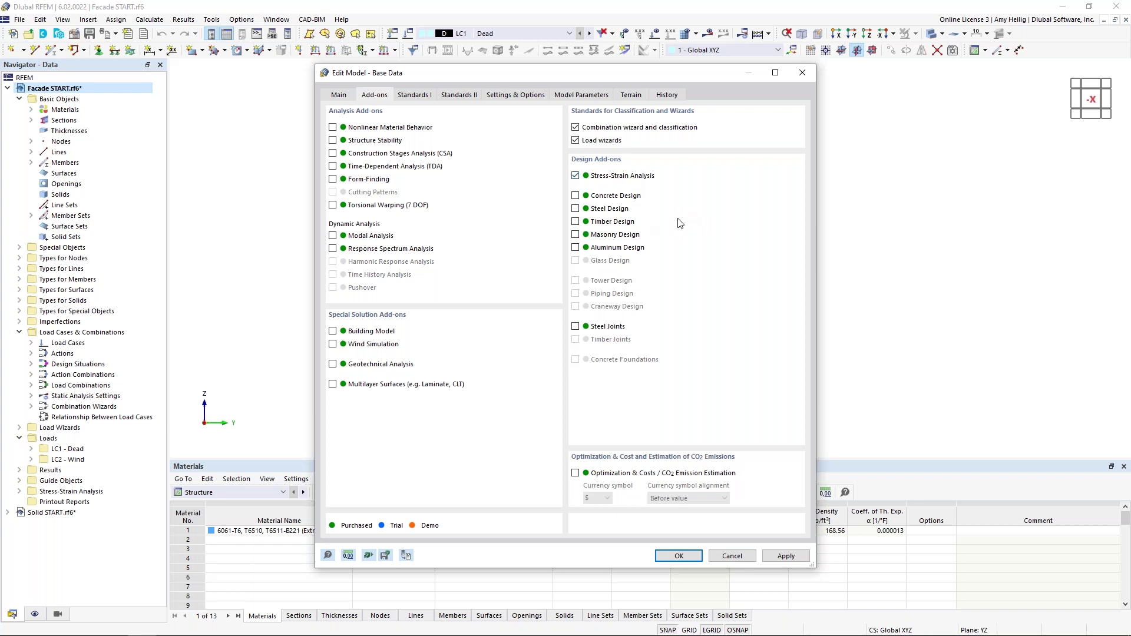
- Dismiss the base data and examine the facade frame at an angle in both wireframe and solid display
{"action": "left_click", "coordinate": [726, 554]}
{"action": "middle_click_drag", "start_coordinate": [720, 271], "coordinate": [591, 197], "text": "ctrl"}
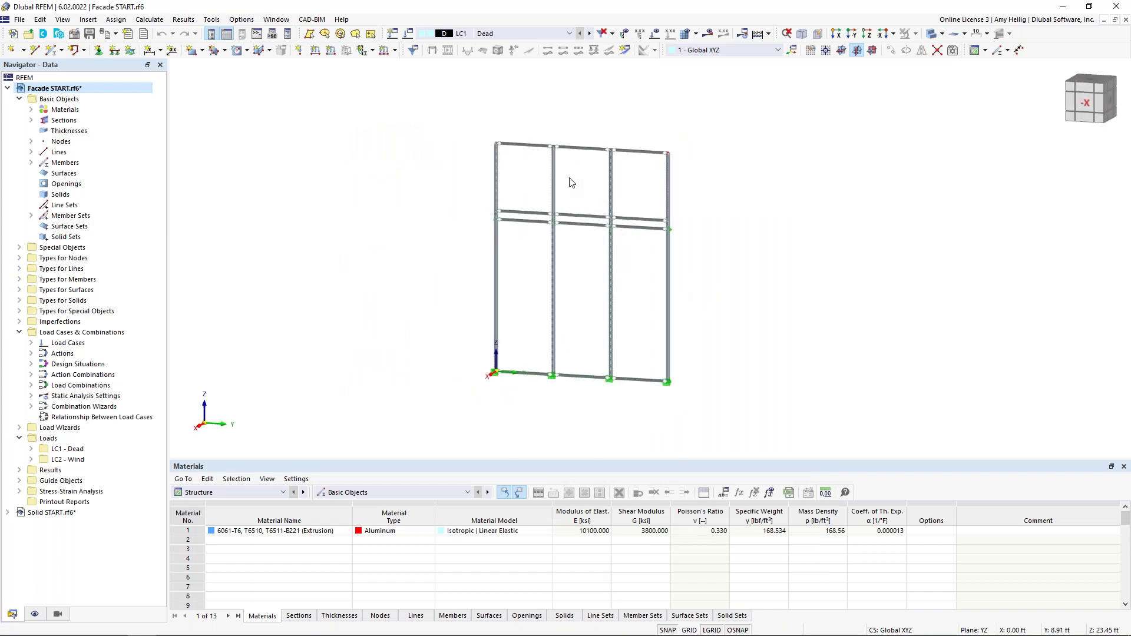
{"action": "scroll", "coordinate": [570, 183], "scroll_direction": "up", "scroll_amount": 1}
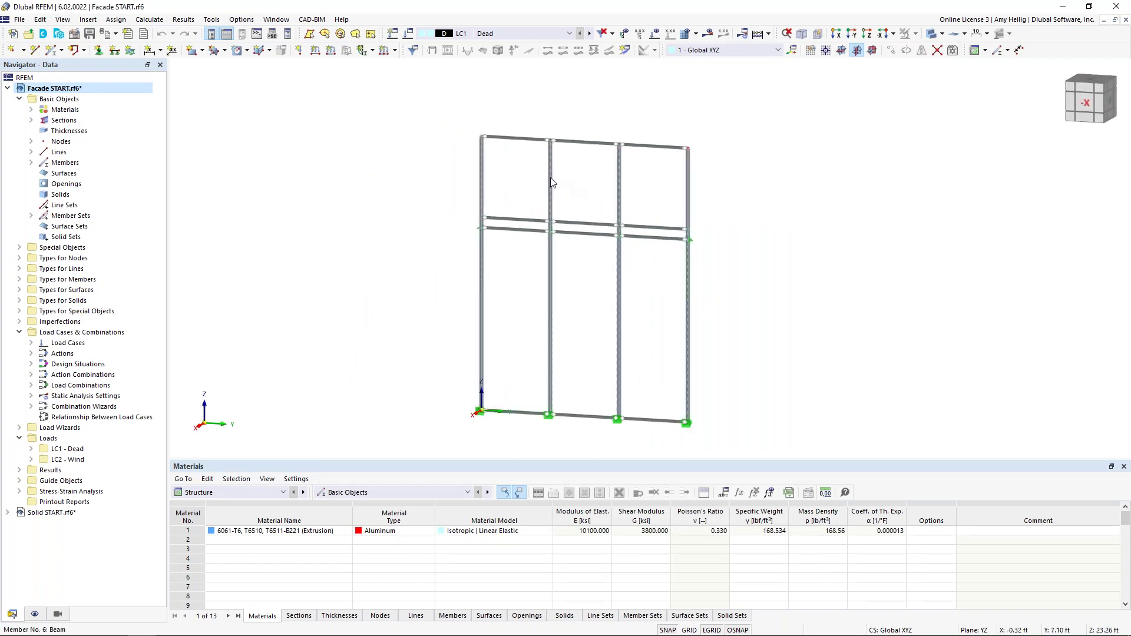
{"action": "scroll", "coordinate": [518, 155], "scroll_direction": "up", "scroll_amount": 3}
{"action": "middle_click_drag", "start_coordinate": [649, 171], "coordinate": [612, 221]}
{"action": "left_click", "coordinate": [932, 34]}
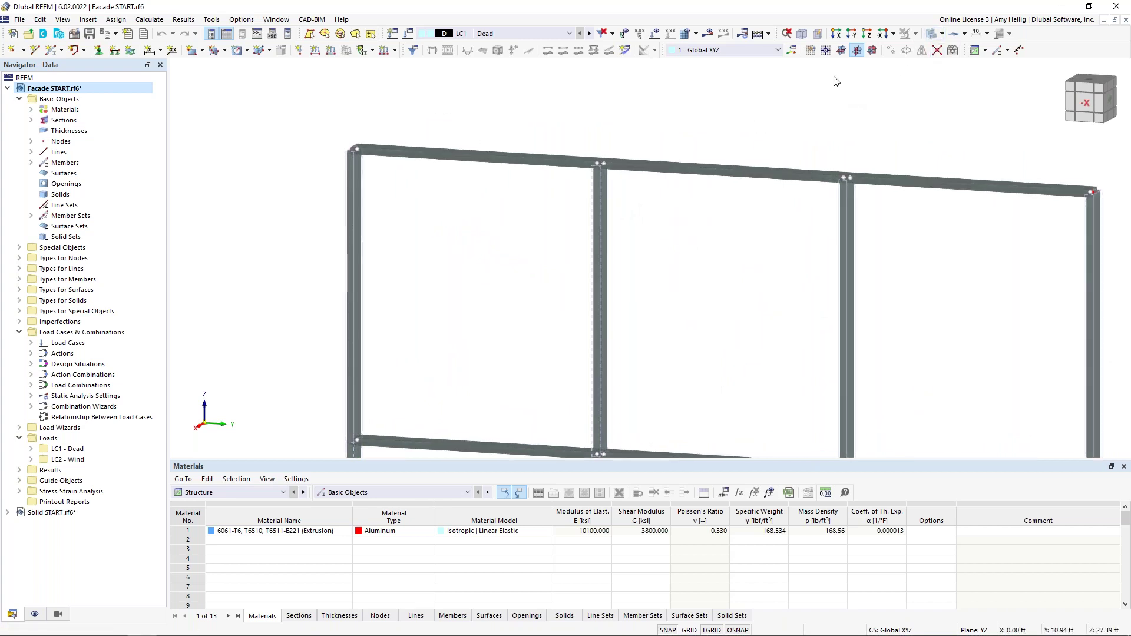
{"action": "left_click", "coordinate": [933, 34]}
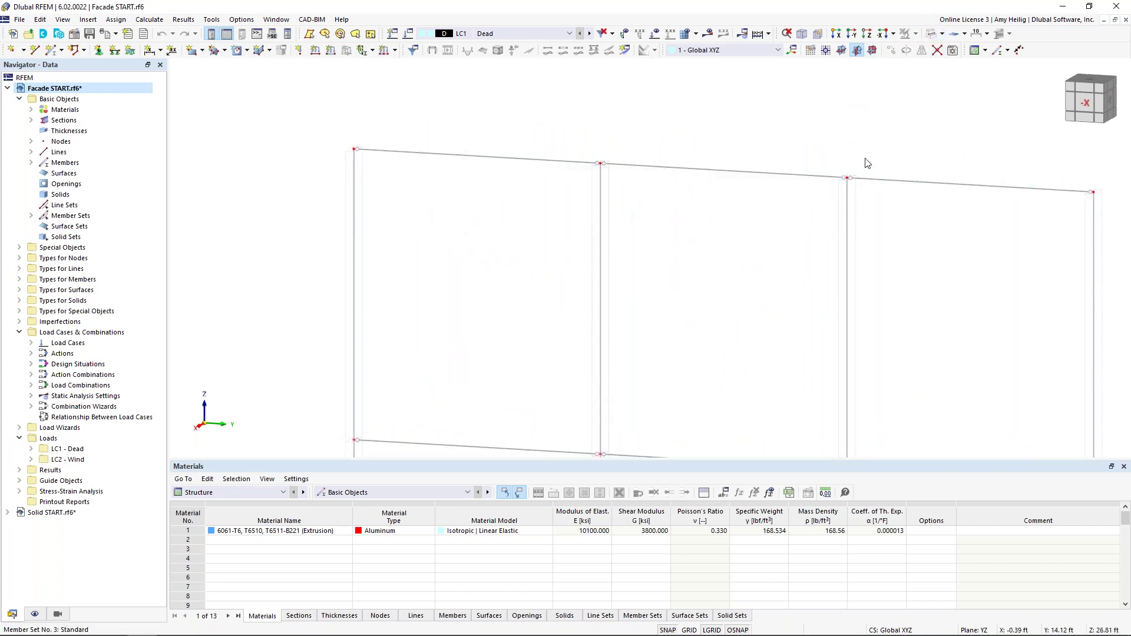
{"action": "left_click", "coordinate": [932, 35]}
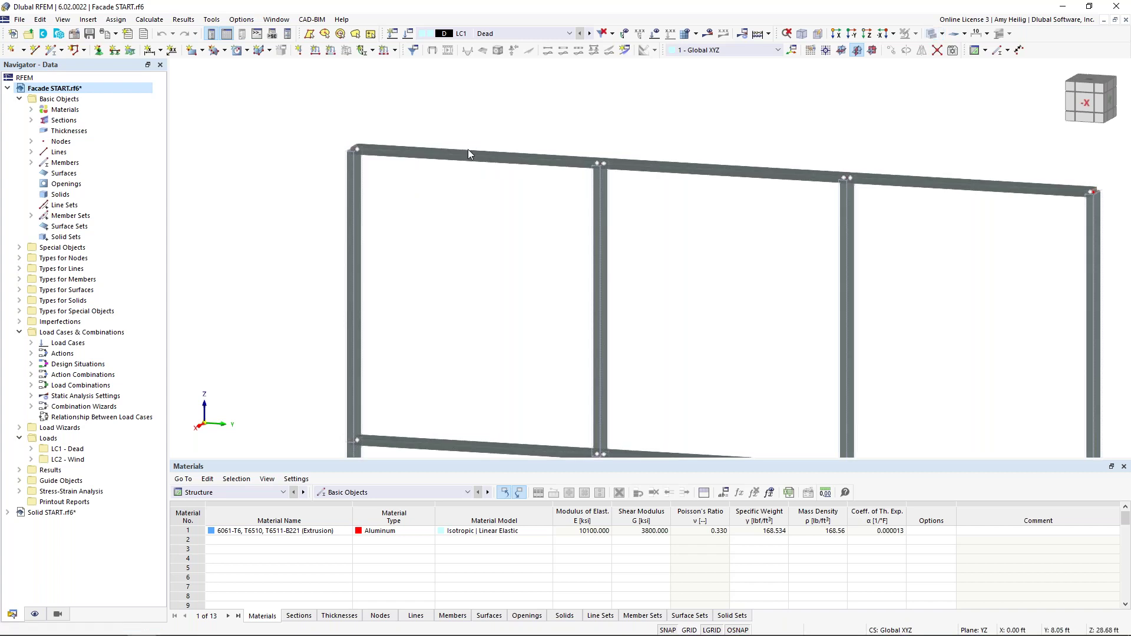
{"action": "scroll", "coordinate": [472, 238], "scroll_direction": "down", "scroll_amount": 1}
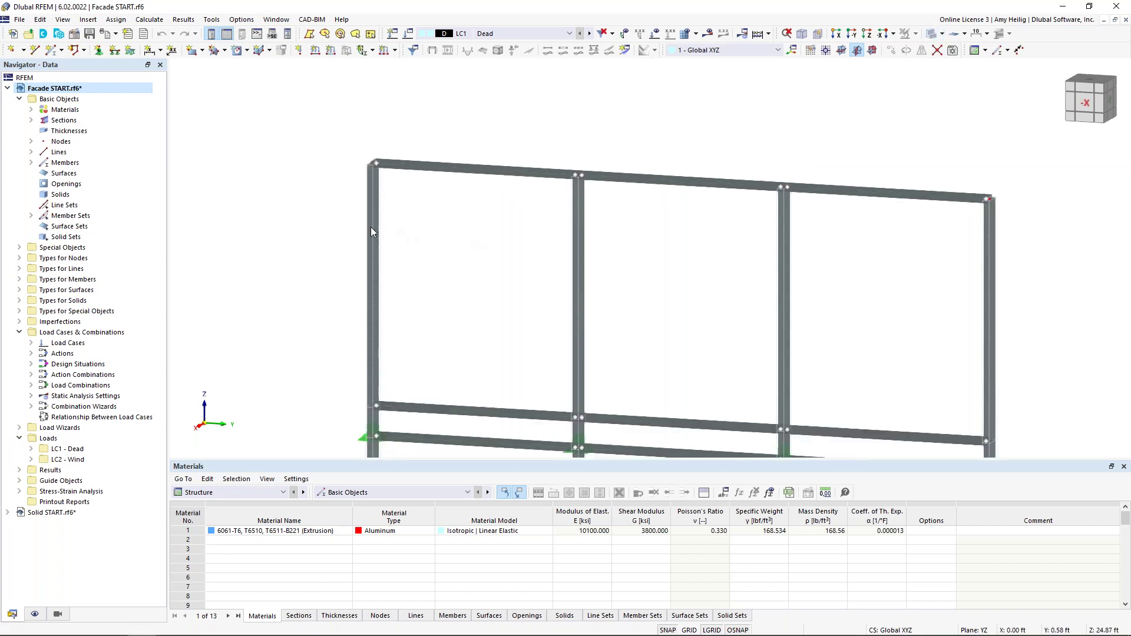
- Review the properties of the 6061-T6 extrusion material and its ADM 2020 aluminum library entry without changing them
{"action": "left_click", "coordinate": [31, 110]}
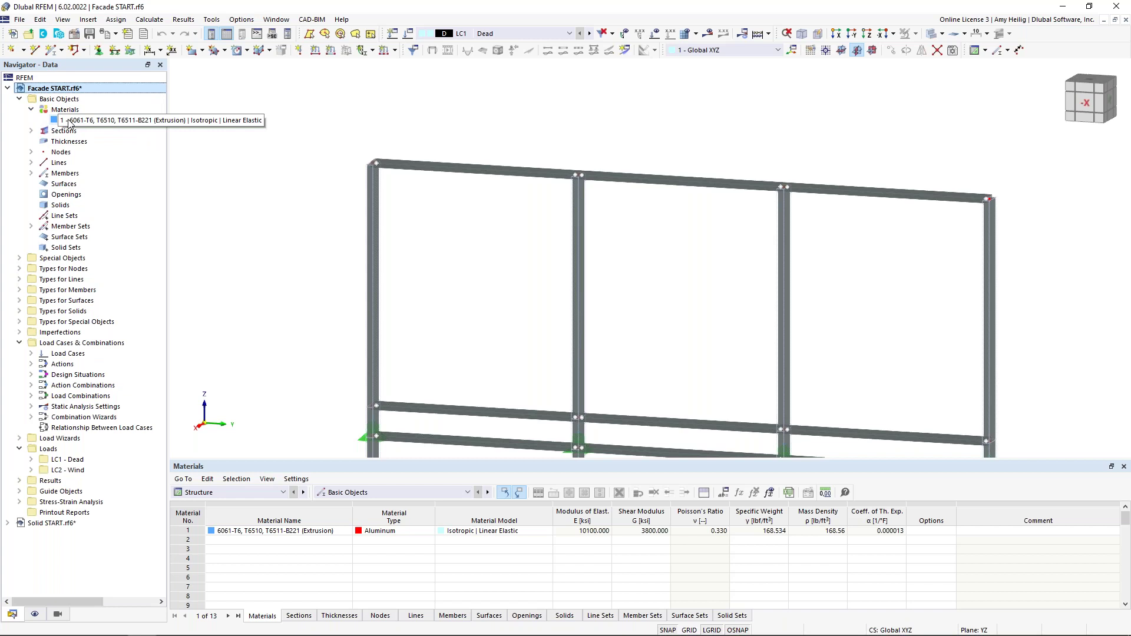
{"action": "left_click", "coordinate": [69, 122]}
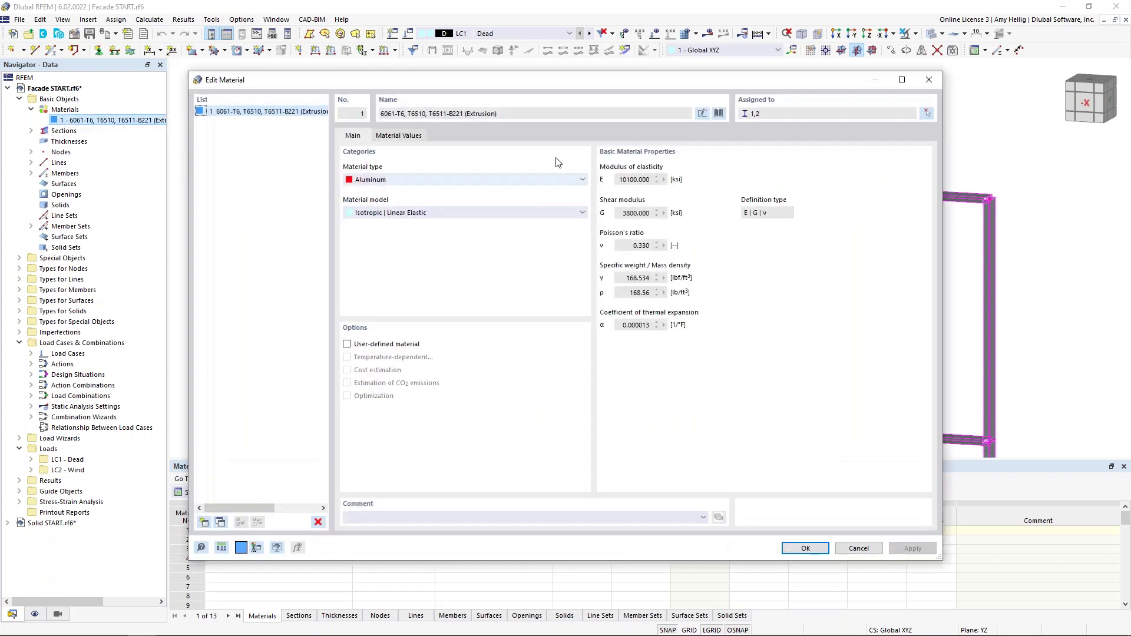
{"action": "left_click", "coordinate": [719, 113]}
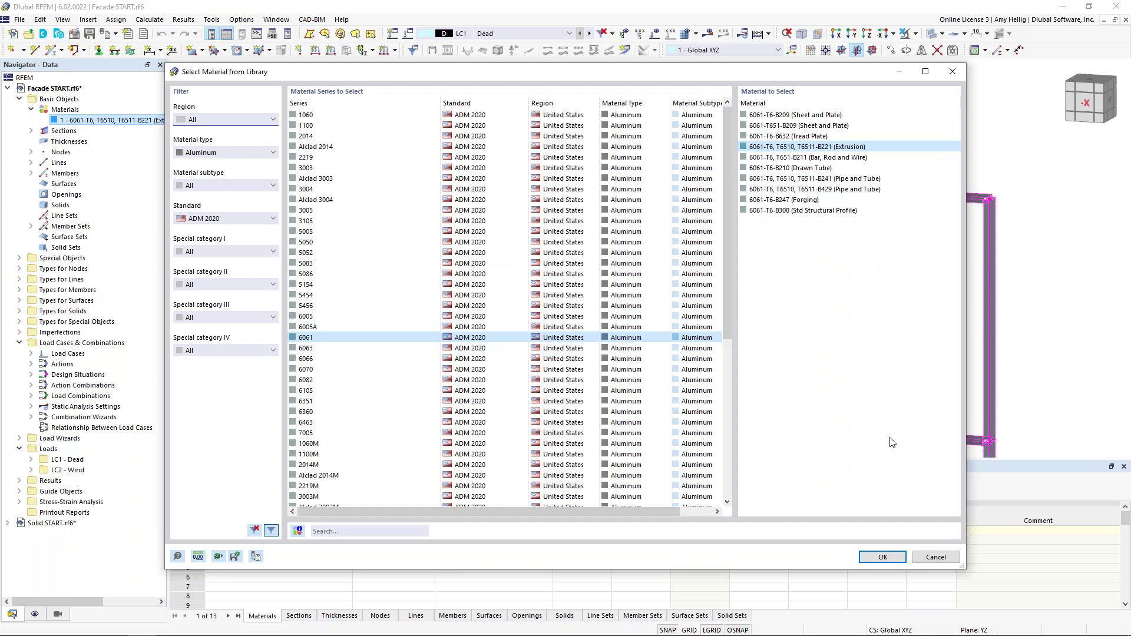
{"action": "left_click", "coordinate": [882, 557]}
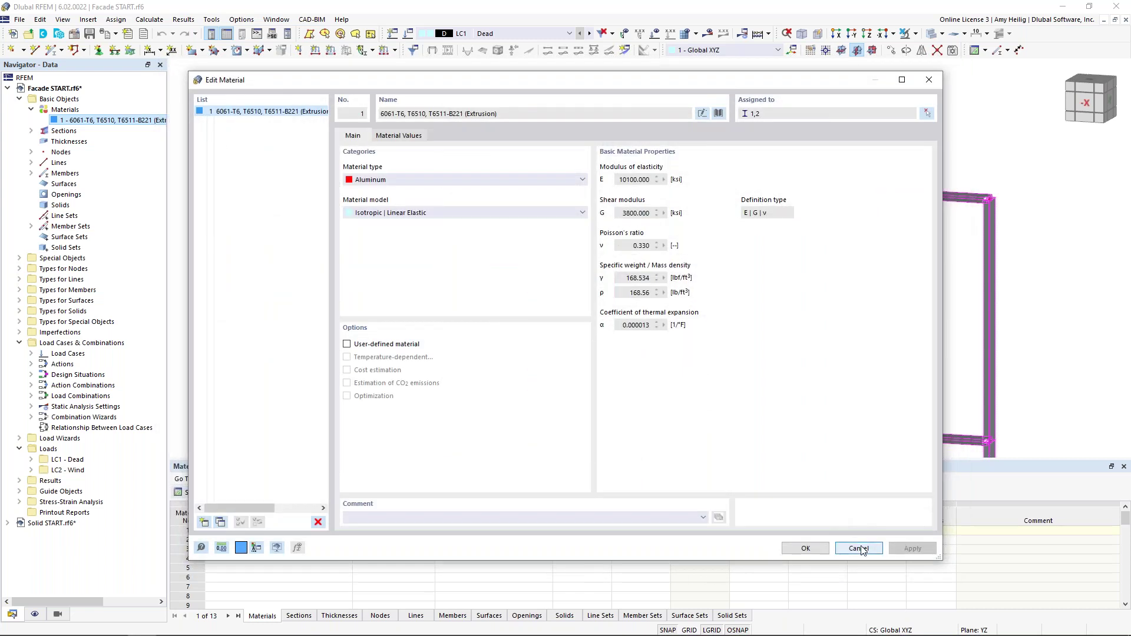
{"action": "left_click", "coordinate": [862, 543]}
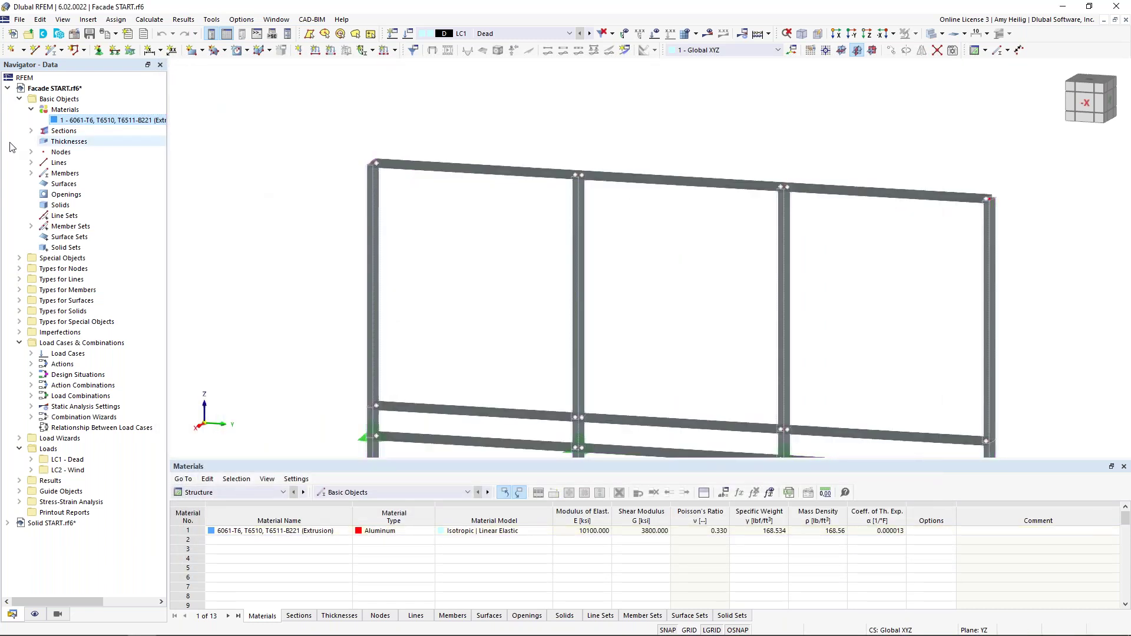
- Review the parametric thin-walled dimensions of both RHSU sections and leave them unmodified
{"action": "left_click", "coordinate": [30, 131]}
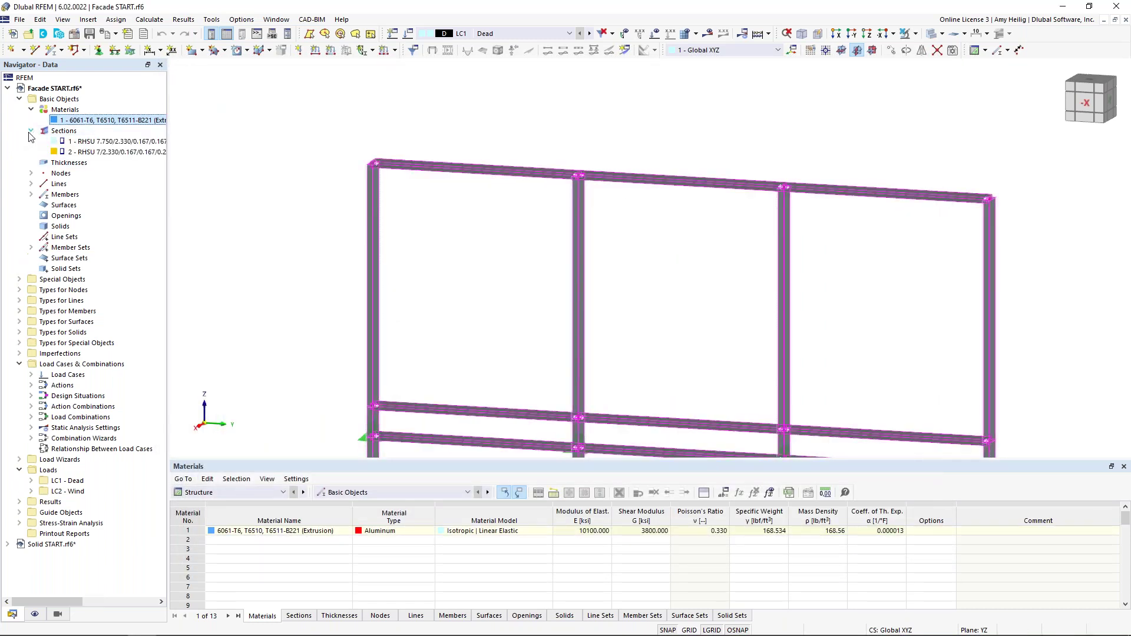
{"action": "left_click", "coordinate": [74, 143]}
{"action": "double_click", "coordinate": [75, 143]}
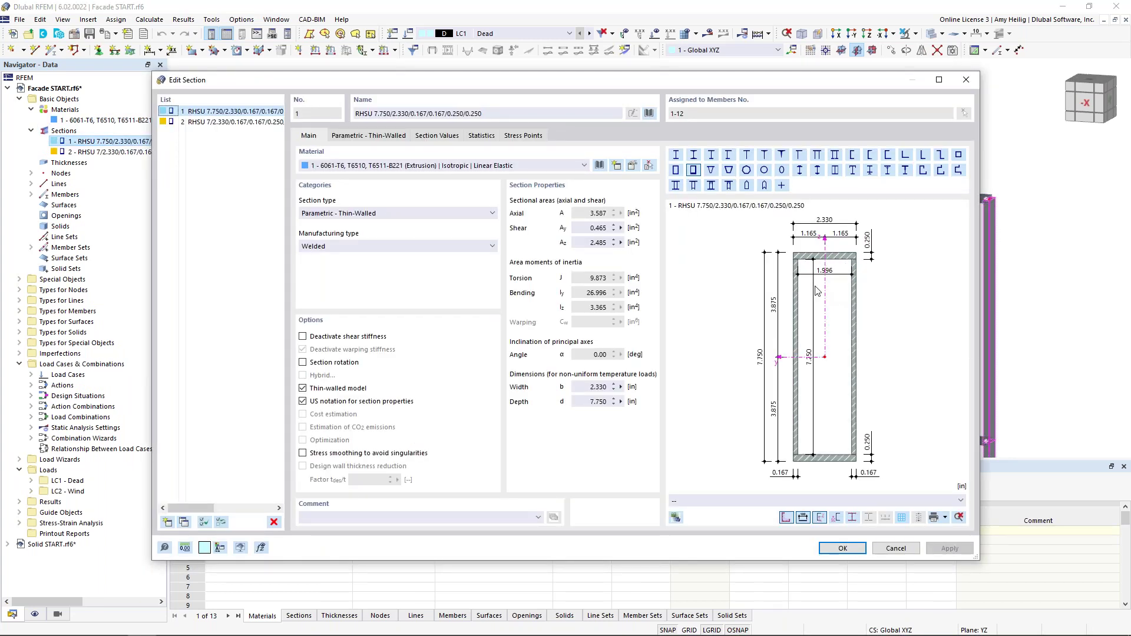
{"action": "left_click", "coordinate": [369, 136]}
{"action": "left_click", "coordinate": [379, 171]}
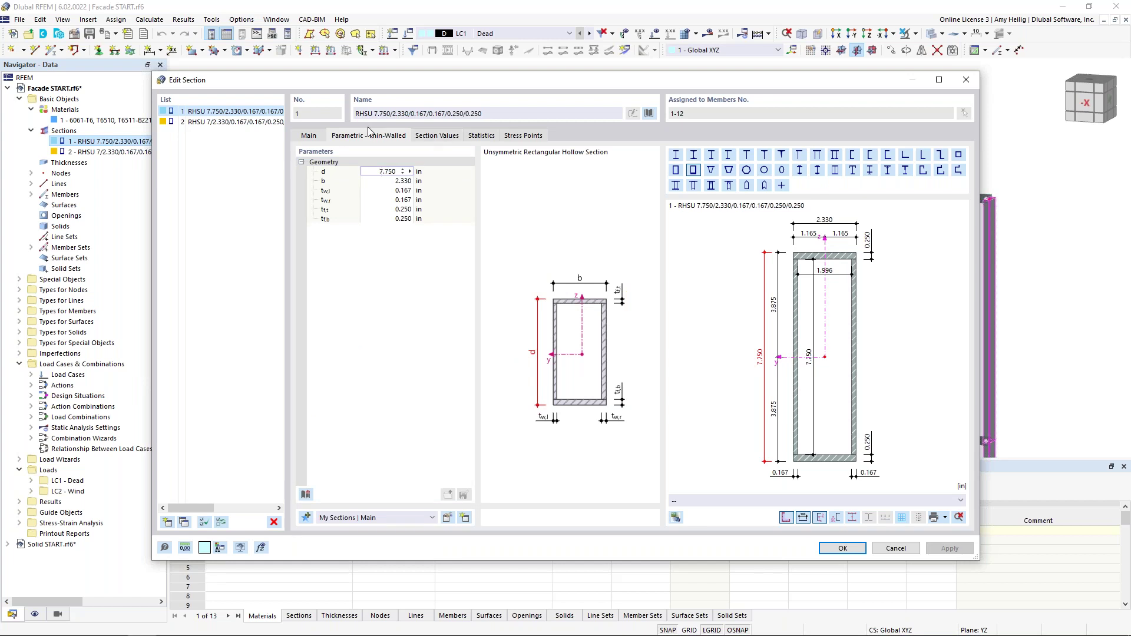
{"action": "left_click", "coordinate": [221, 126]}
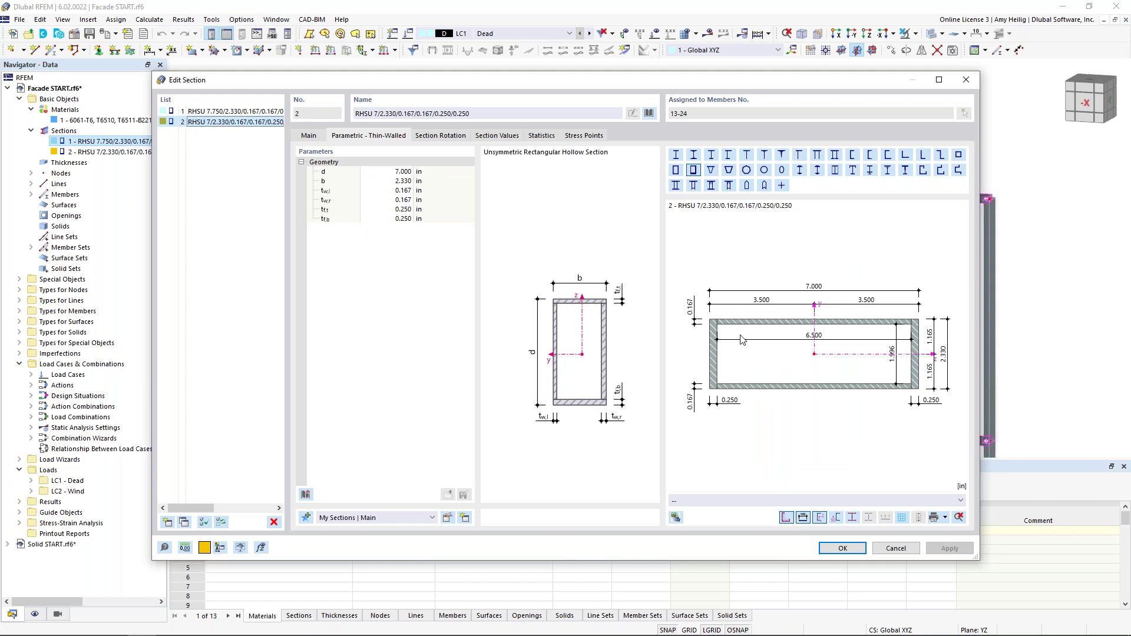
{"action": "left_click", "coordinate": [895, 549]}
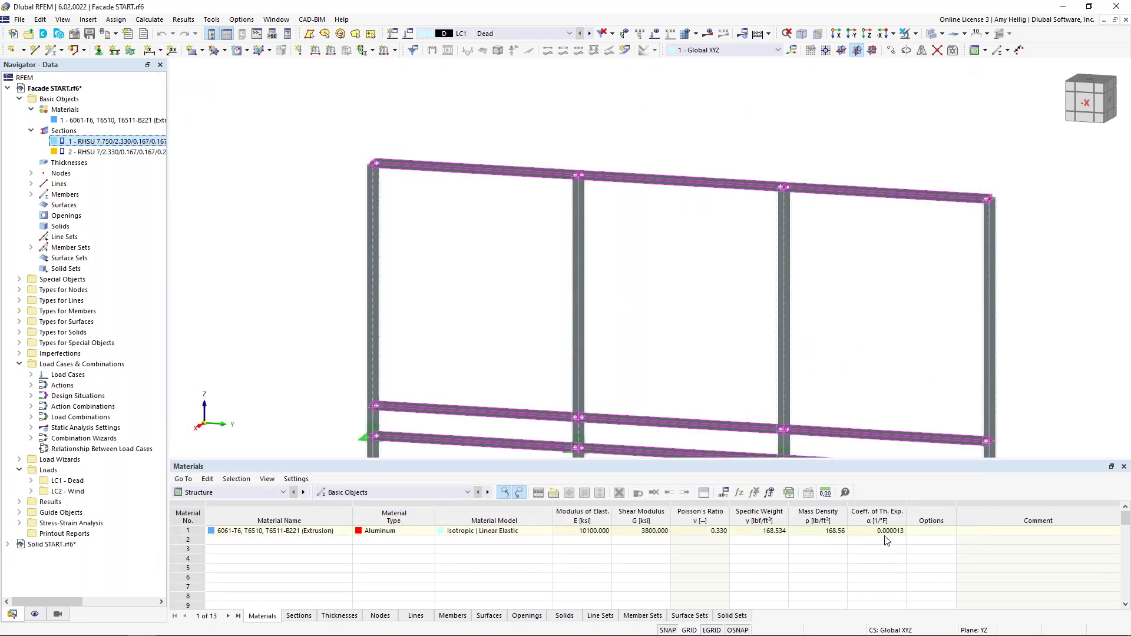
- Inspect the whole facade frame from the front, checking the individual members of the outer mullion at the origin
{"action": "scroll", "coordinate": [663, 275], "scroll_direction": "down", "scroll_amount": 3}
{"action": "middle_click_drag", "start_coordinate": [679, 305], "coordinate": [628, 216]}
{"action": "left_click", "coordinate": [460, 288]}
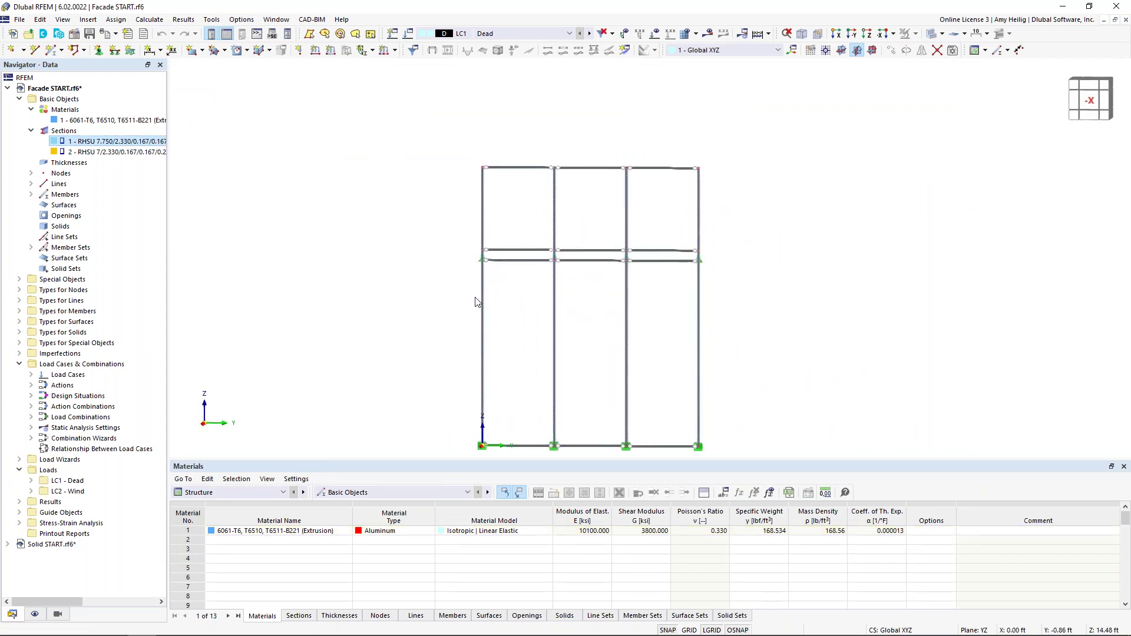
{"action": "left_click", "coordinate": [482, 300]}
{"action": "left_click", "coordinate": [483, 253]}
{"action": "middle_click_drag", "start_coordinate": [563, 356], "coordinate": [564, 323]}
{"action": "scroll", "coordinate": [565, 322], "scroll_direction": "up", "scroll_amount": 2}
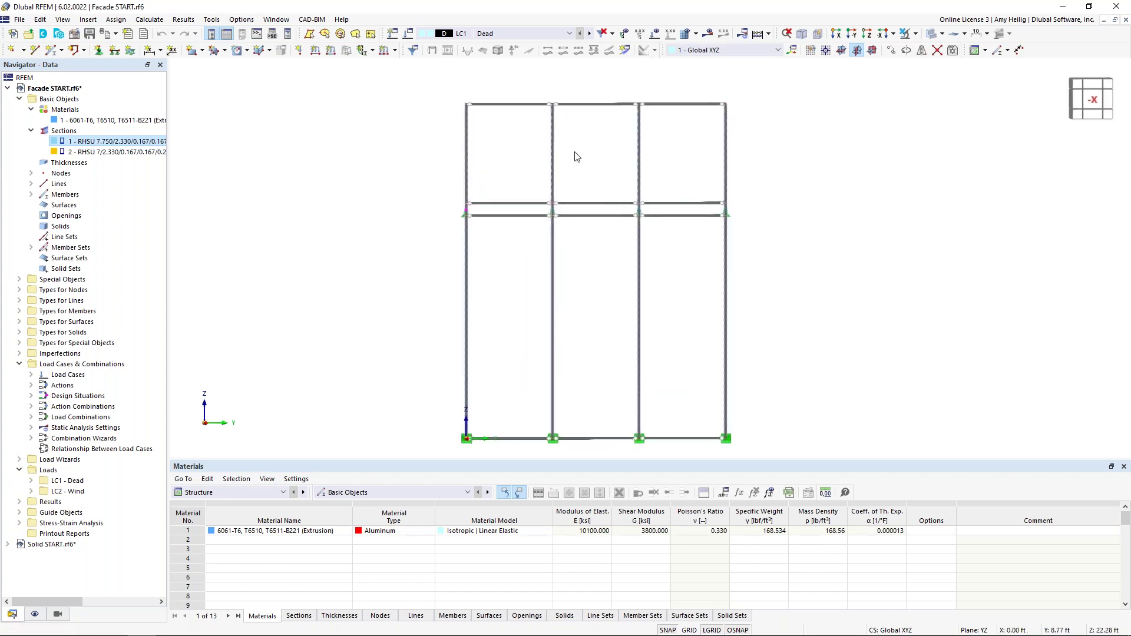
- Select all four vertical mullions, view the Create Member Set option without using it, and list the existing member sets
{"action": "left_click_drag", "start_coordinate": [455, 94], "coordinate": [484, 437]}
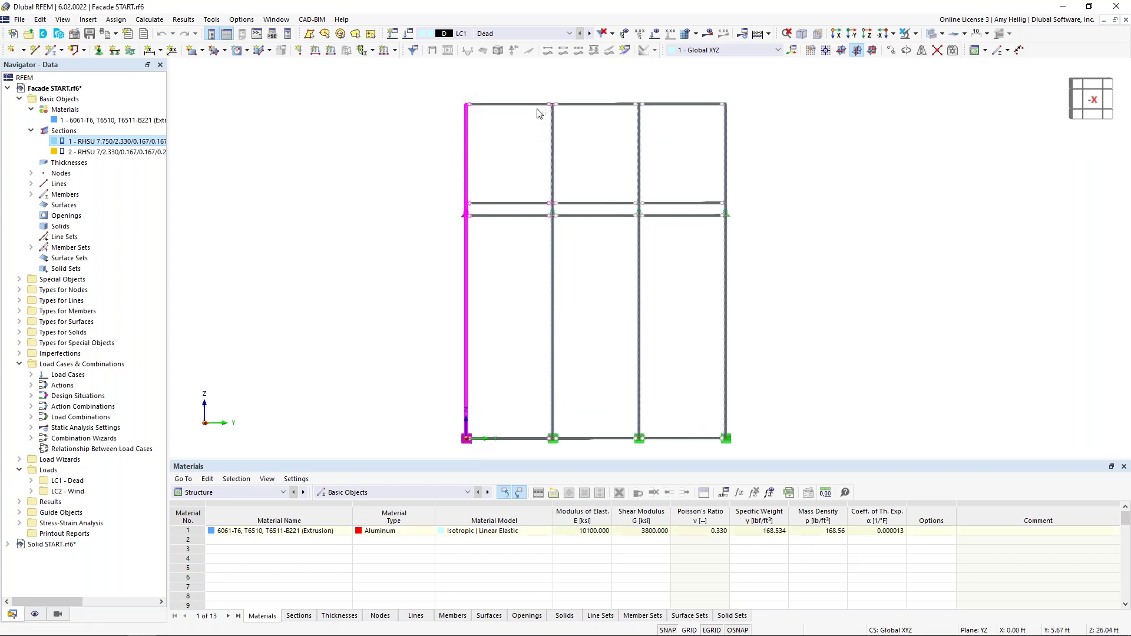
{"action": "left_click_drag", "start_coordinate": [537, 85], "coordinate": [573, 457]}
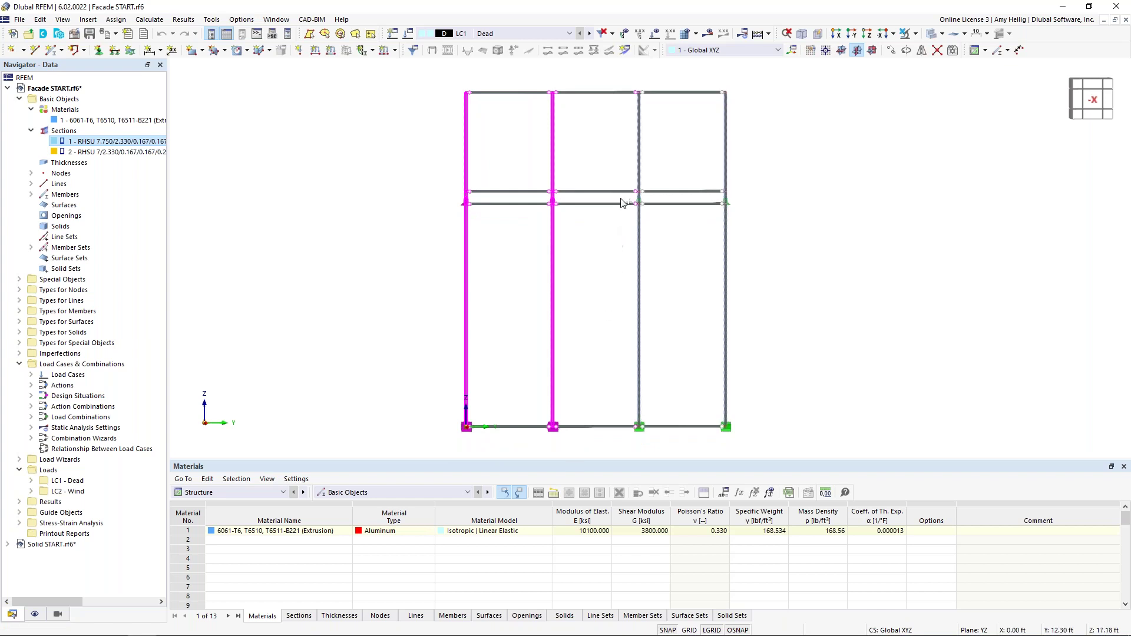
{"action": "left_click_drag", "start_coordinate": [626, 75], "coordinate": [670, 450]}
{"action": "left_click_drag", "start_coordinate": [712, 78], "coordinate": [751, 446]}
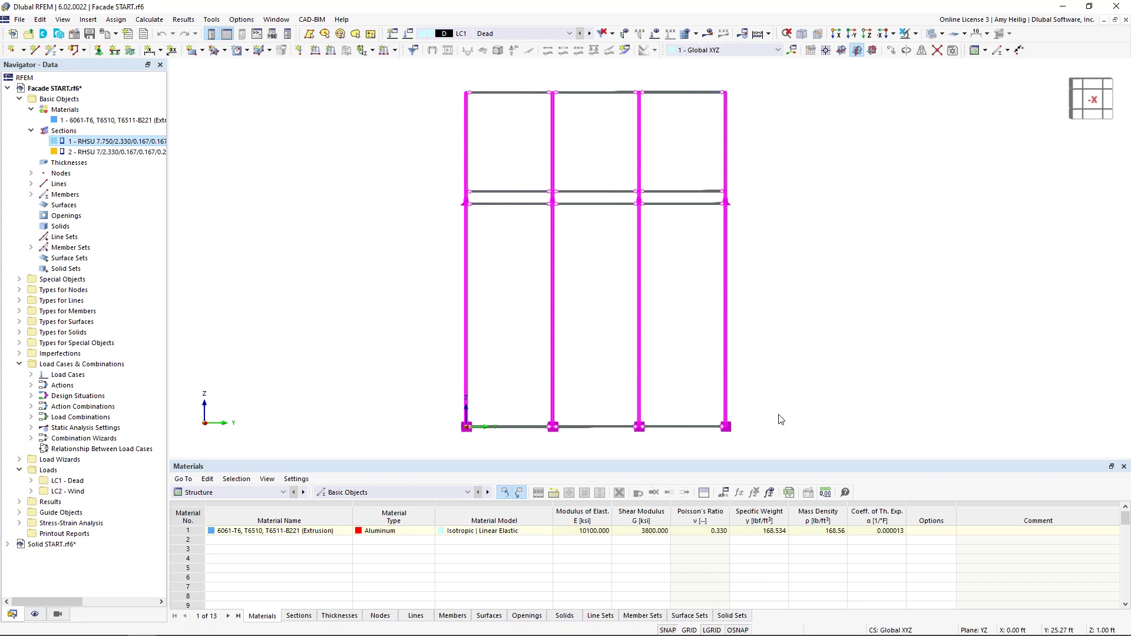
{"action": "right_click", "coordinate": [729, 320]}
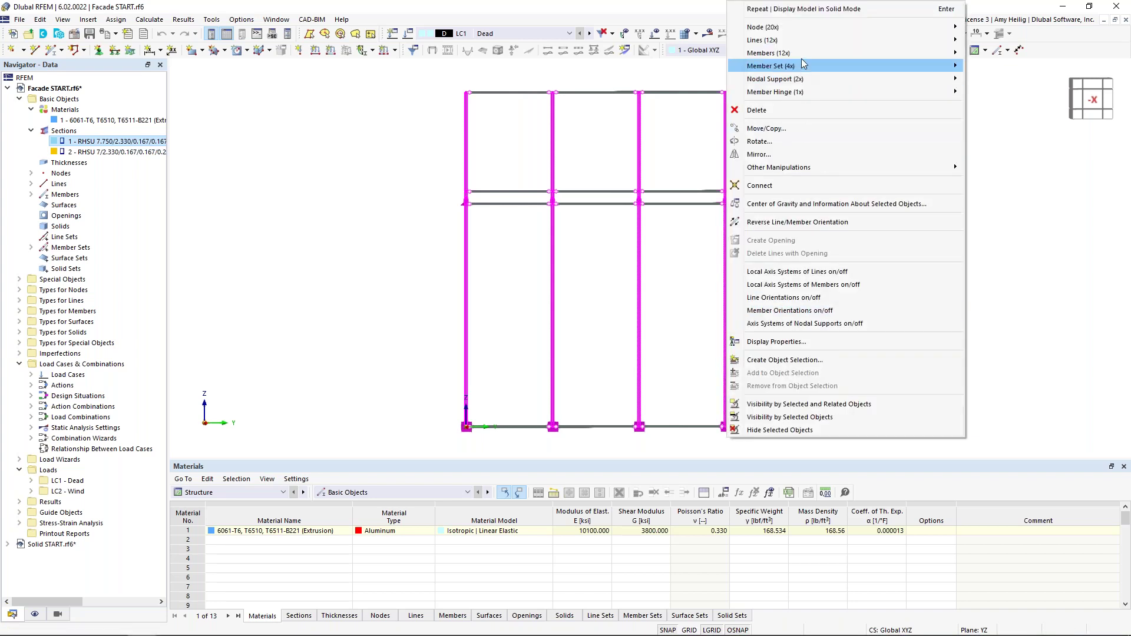
{"action": "mouse_move", "coordinate": [804, 55]}
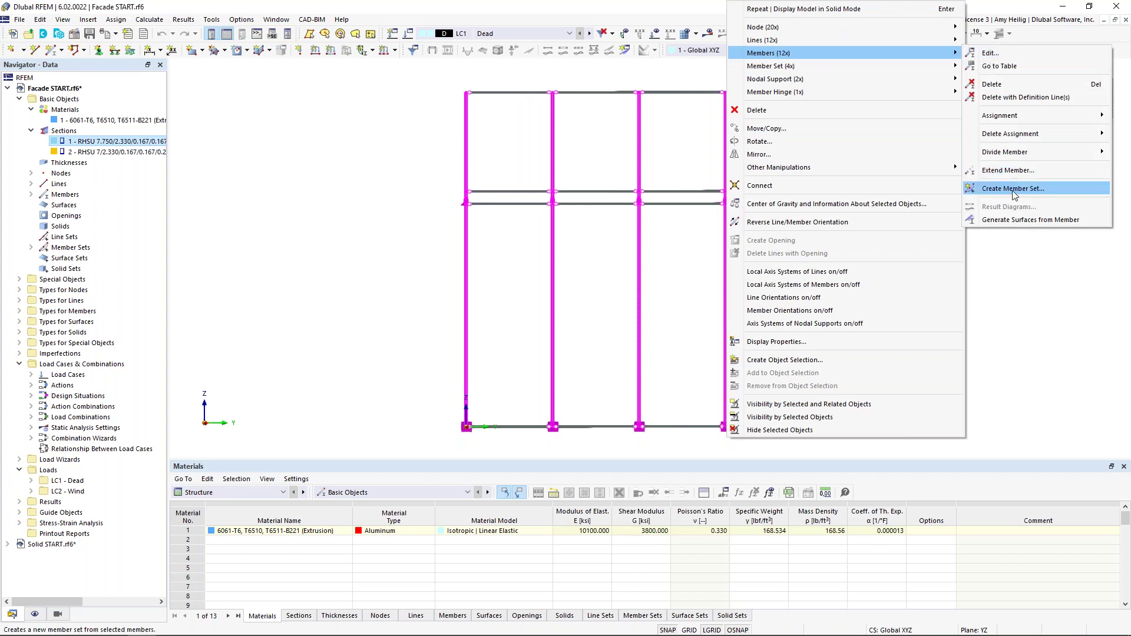
{"action": "left_click", "coordinate": [389, 237]}
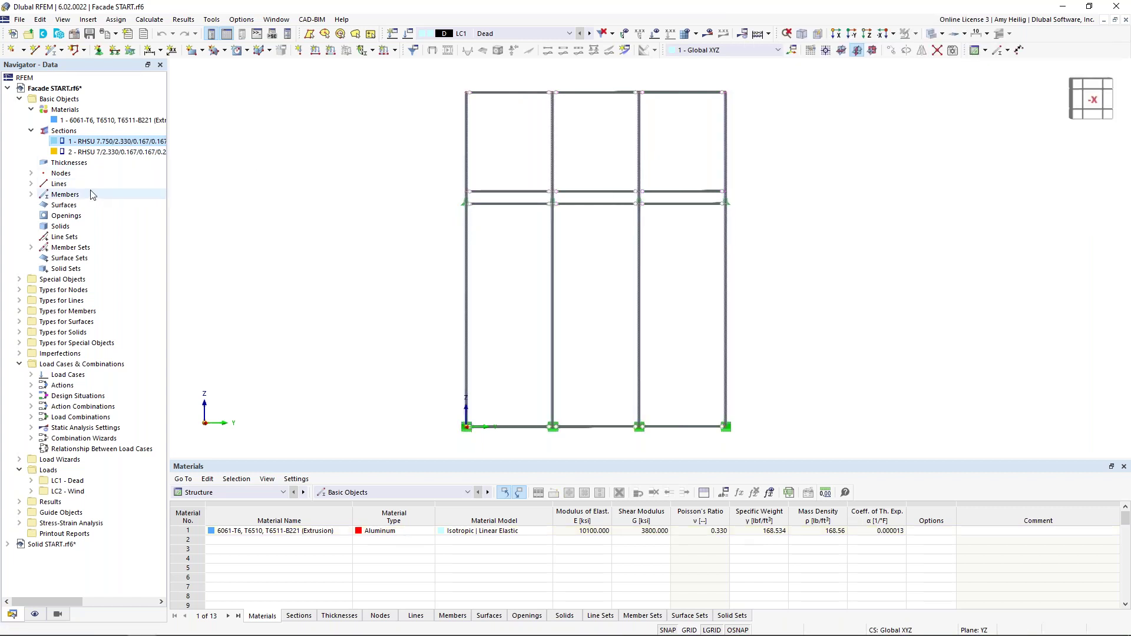
{"action": "left_click", "coordinate": [31, 247]}
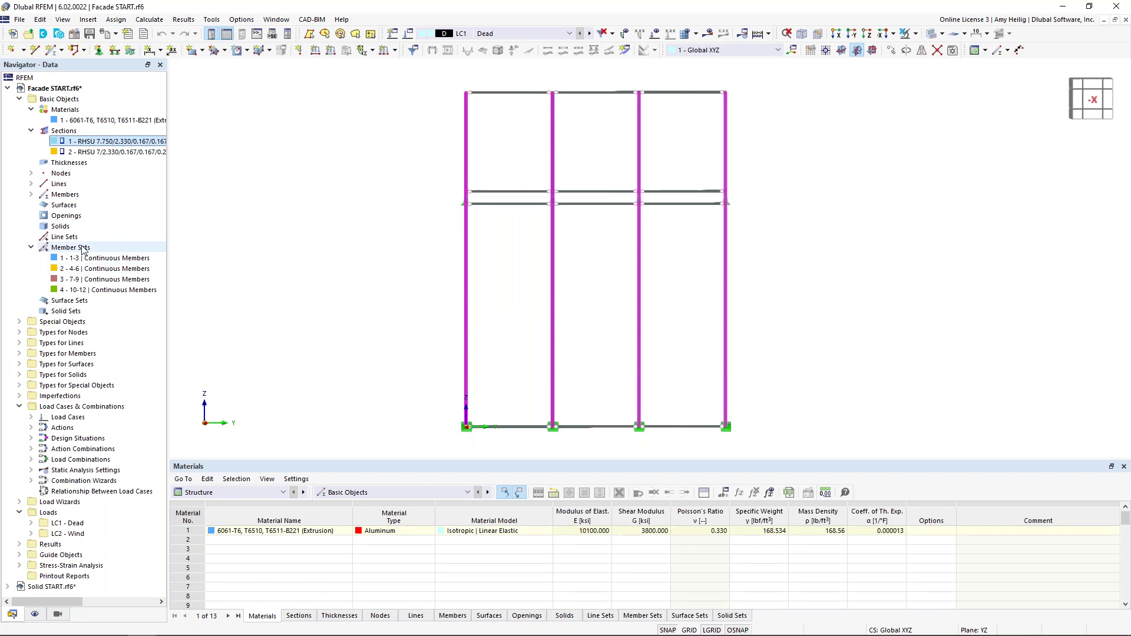
- Enable Member Representatives and Member Set Representatives in the model's base data, keeping the default member properties considered for representatives
{"action": "right_click", "coordinate": [66, 89]}
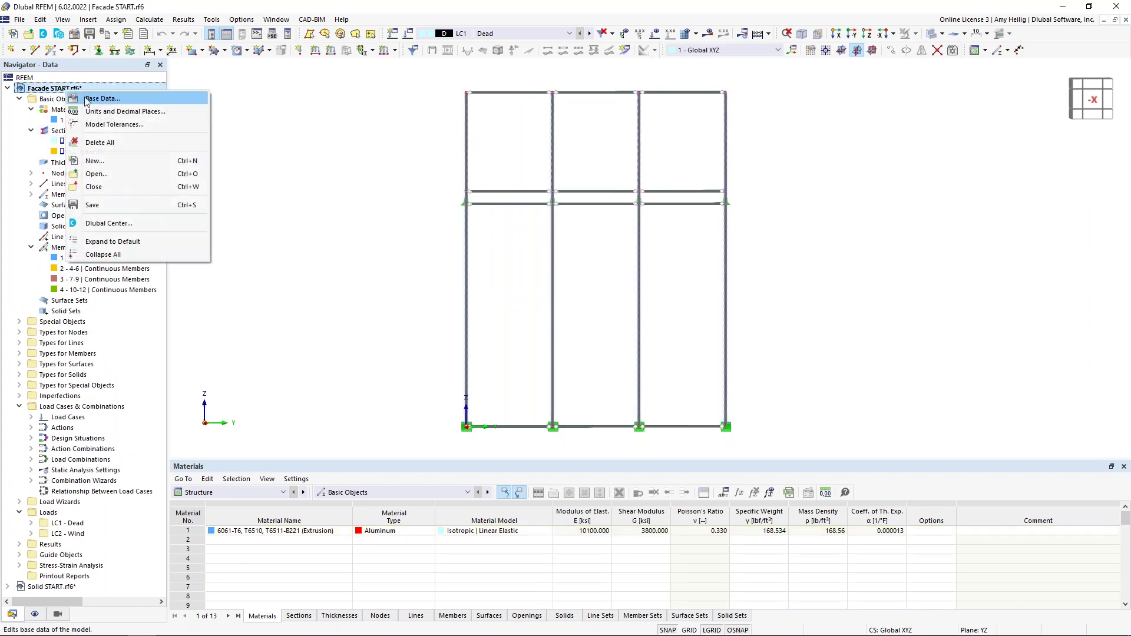
{"action": "left_click", "coordinate": [88, 100]}
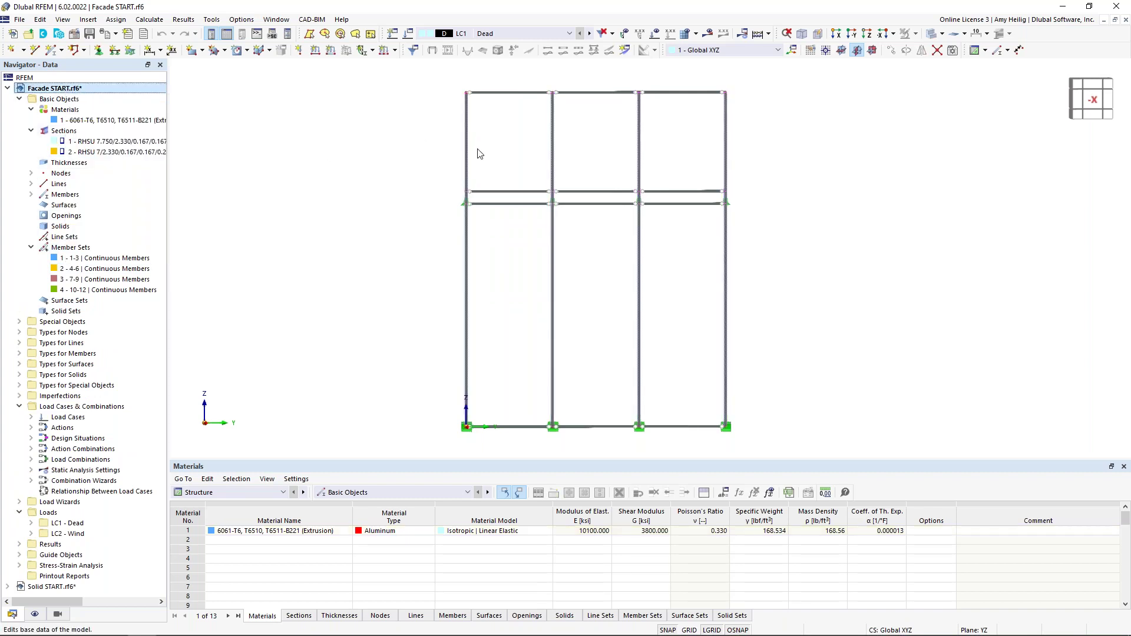
{"action": "left_click", "coordinate": [532, 96]}
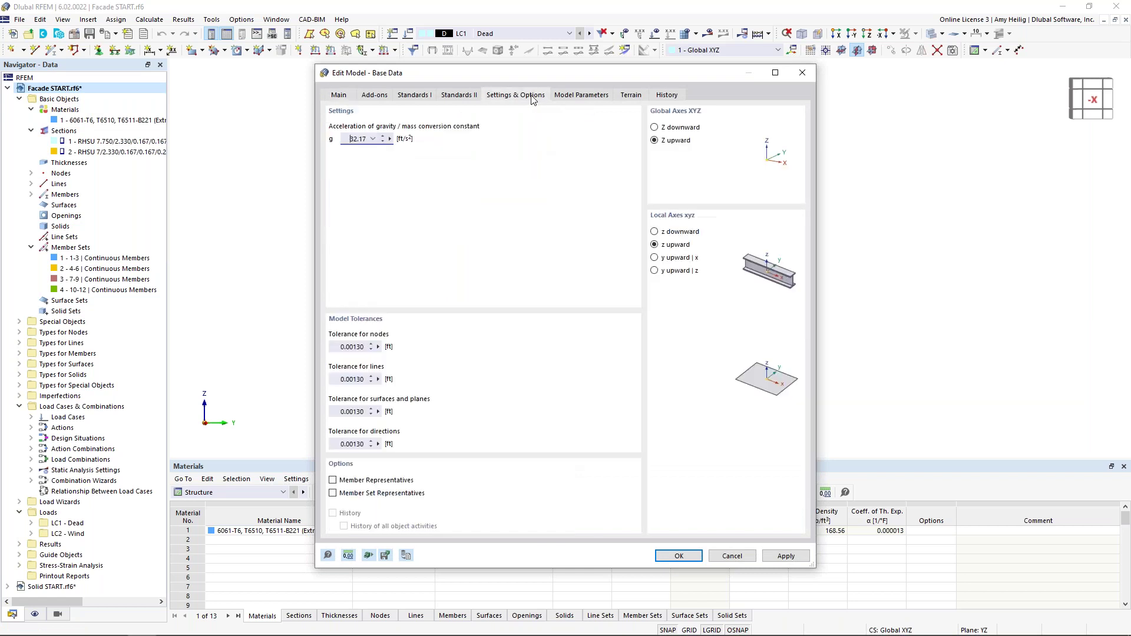
{"action": "left_click", "coordinate": [333, 481]}
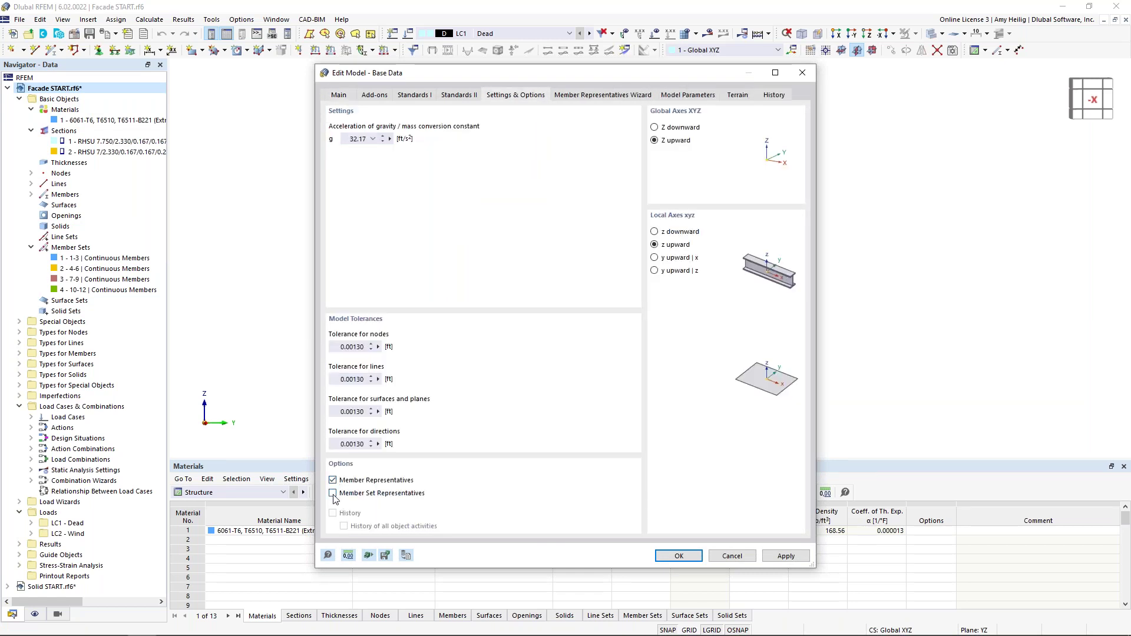
{"action": "left_click", "coordinate": [334, 493]}
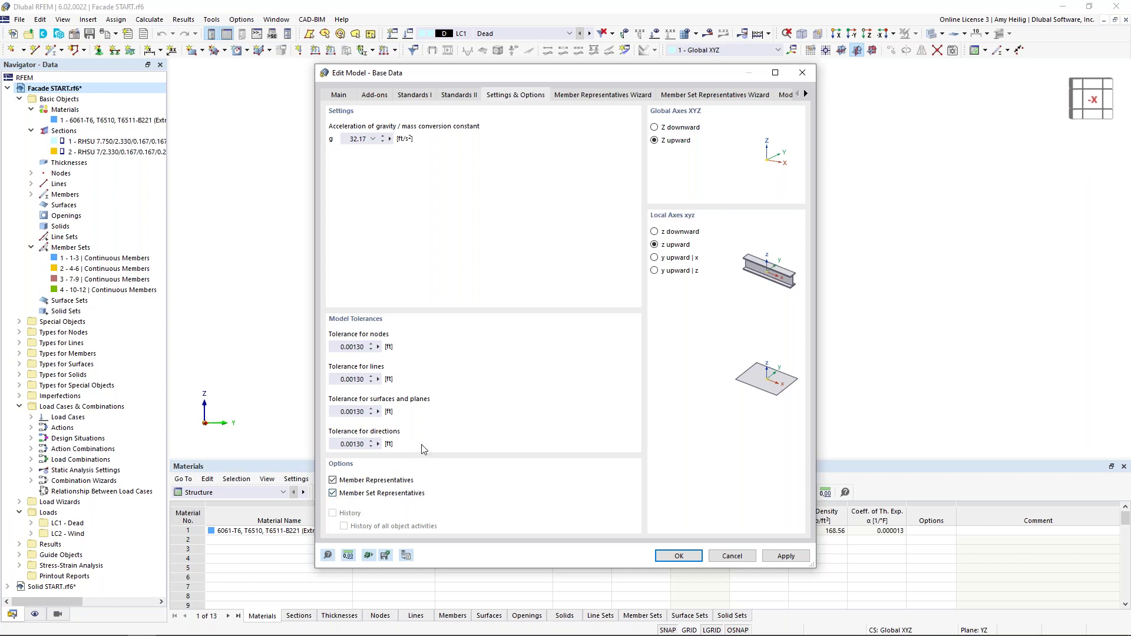
{"action": "left_click", "coordinate": [619, 97]}
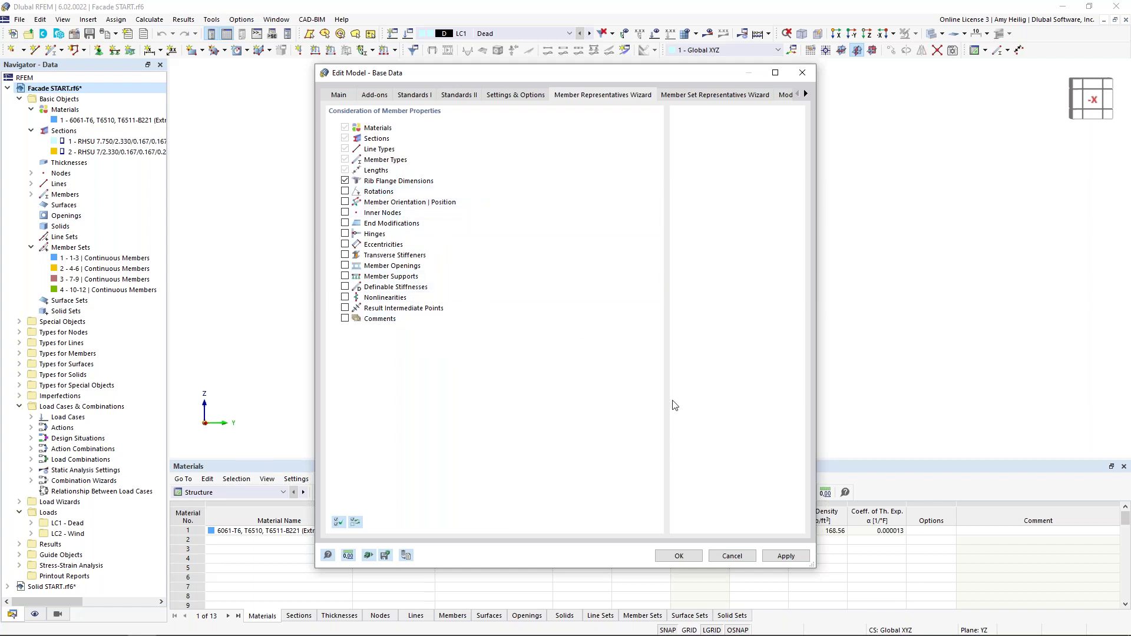
{"action": "left_click", "coordinate": [678, 555]}
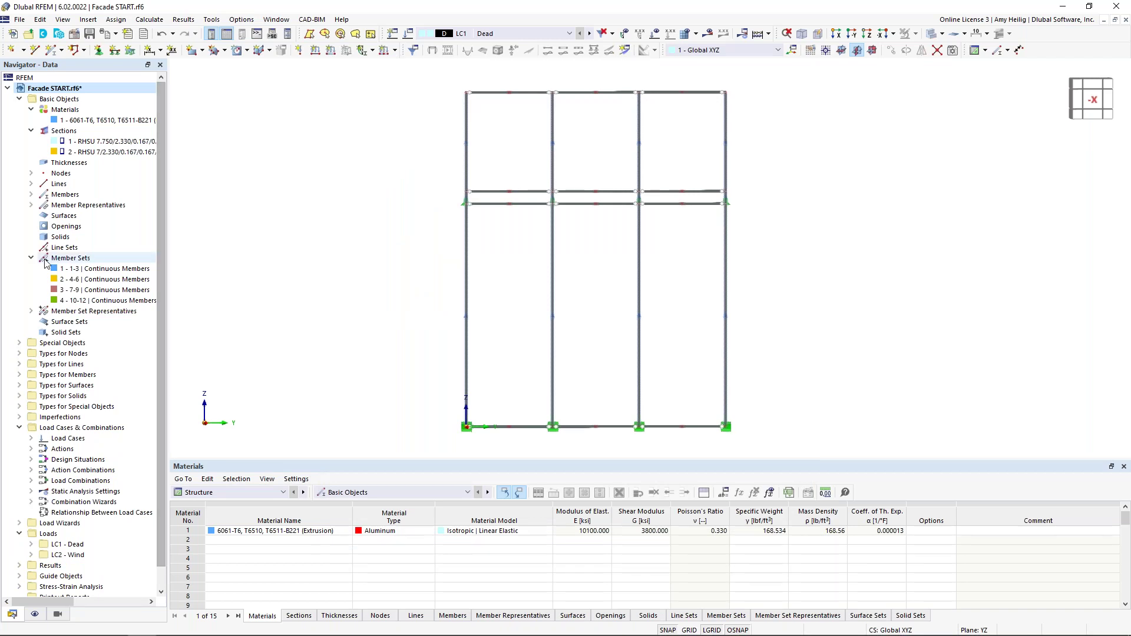
- Highlight the members belonging to the RHSU 7 beam representative and switch the model to wireframe display
{"action": "left_click", "coordinate": [31, 258]}
{"action": "left_click", "coordinate": [31, 206]}
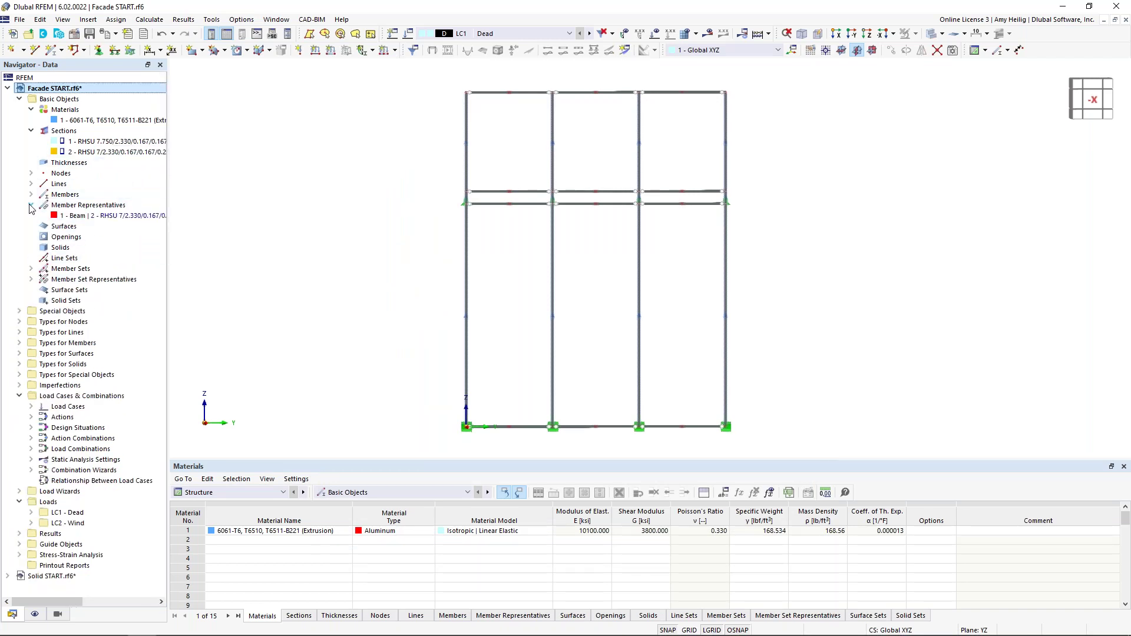
{"action": "left_click", "coordinate": [71, 216]}
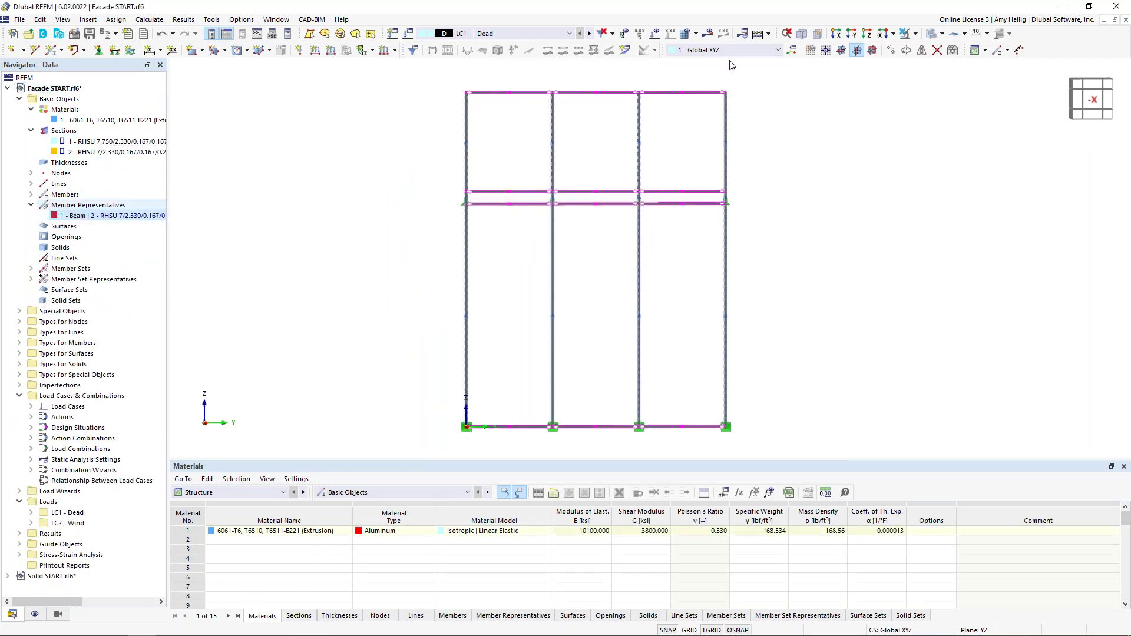
{"action": "left_click", "coordinate": [935, 39]}
{"action": "left_click", "coordinate": [850, 215]}
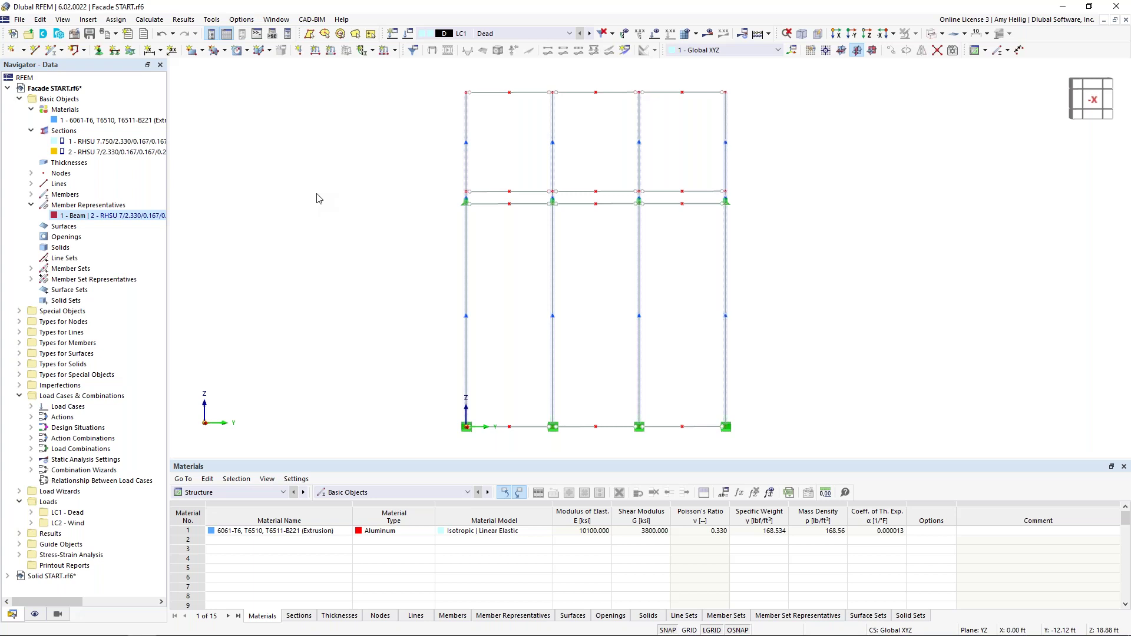
- Examine the supports and member end hinges at the intermediate transoms and along the base of the facade frame
{"action": "scroll", "coordinate": [502, 213], "scroll_direction": "up", "scroll_amount": 2}
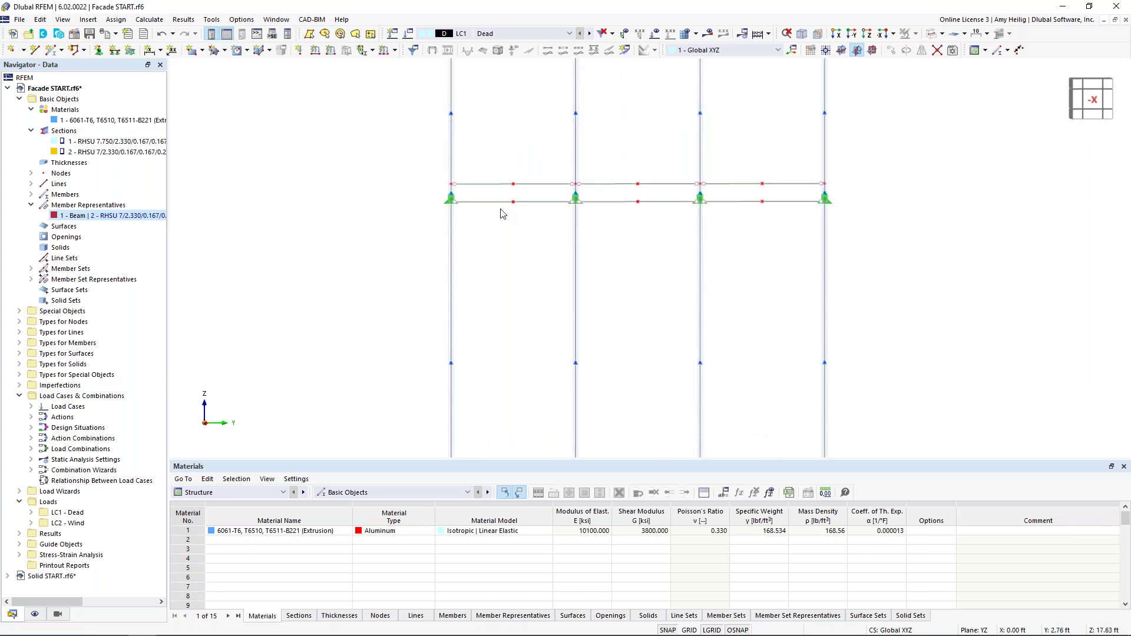
{"action": "scroll", "coordinate": [513, 240], "scroll_direction": "up", "scroll_amount": 1}
{"action": "middle_click_drag", "start_coordinate": [513, 240], "coordinate": [450, 205]}
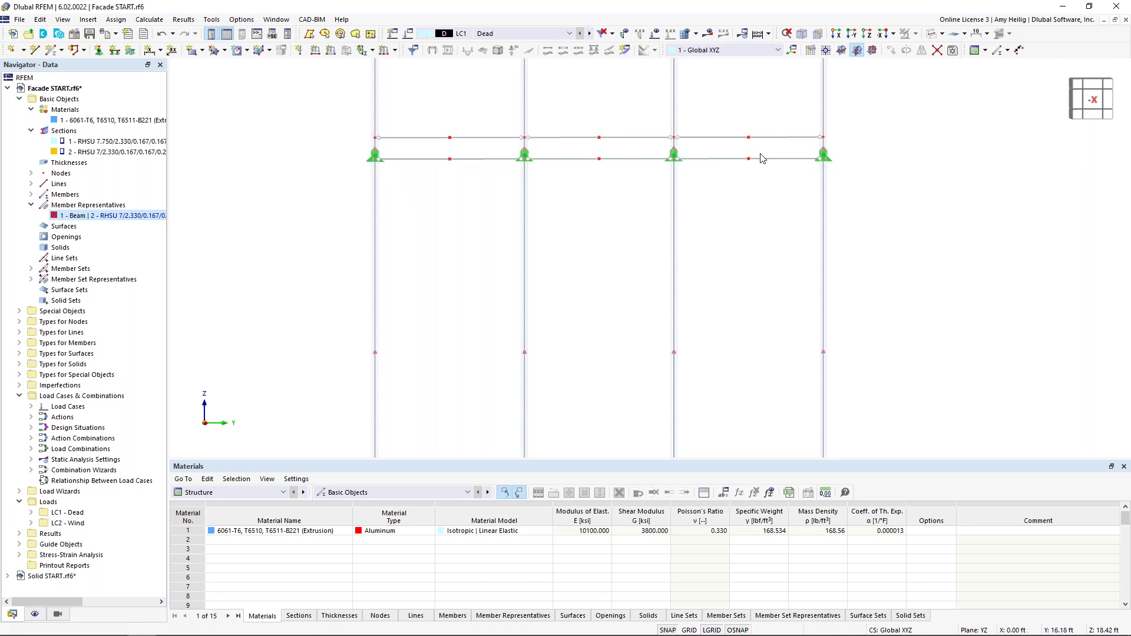
{"action": "middle_click_drag", "start_coordinate": [694, 342], "coordinate": [683, 157]}
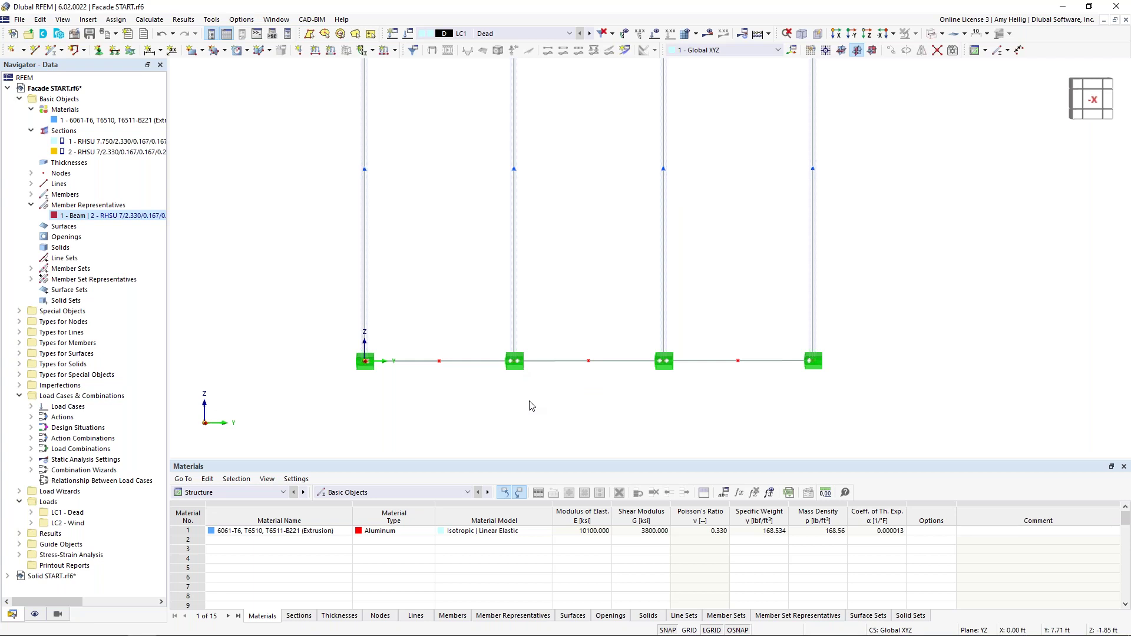
{"action": "scroll", "coordinate": [474, 278], "scroll_direction": "down", "scroll_amount": 2}
{"action": "scroll", "coordinate": [485, 177], "scroll_direction": "down", "scroll_amount": 2}
{"action": "scroll", "coordinate": [485, 248], "scroll_direction": "down", "scroll_amount": 1}
{"action": "scroll", "coordinate": [487, 246], "scroll_direction": "down", "scroll_amount": 1}
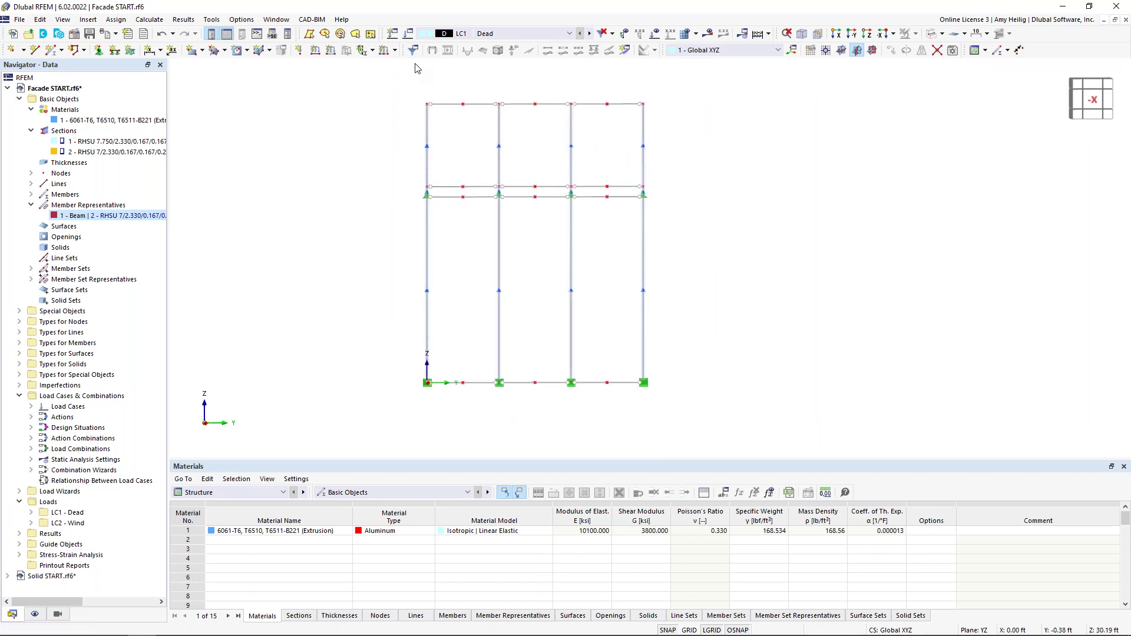
- Review the analysis, action category and self-weight settings of the Dead and Wind load cases
{"action": "left_click", "coordinate": [409, 33]}
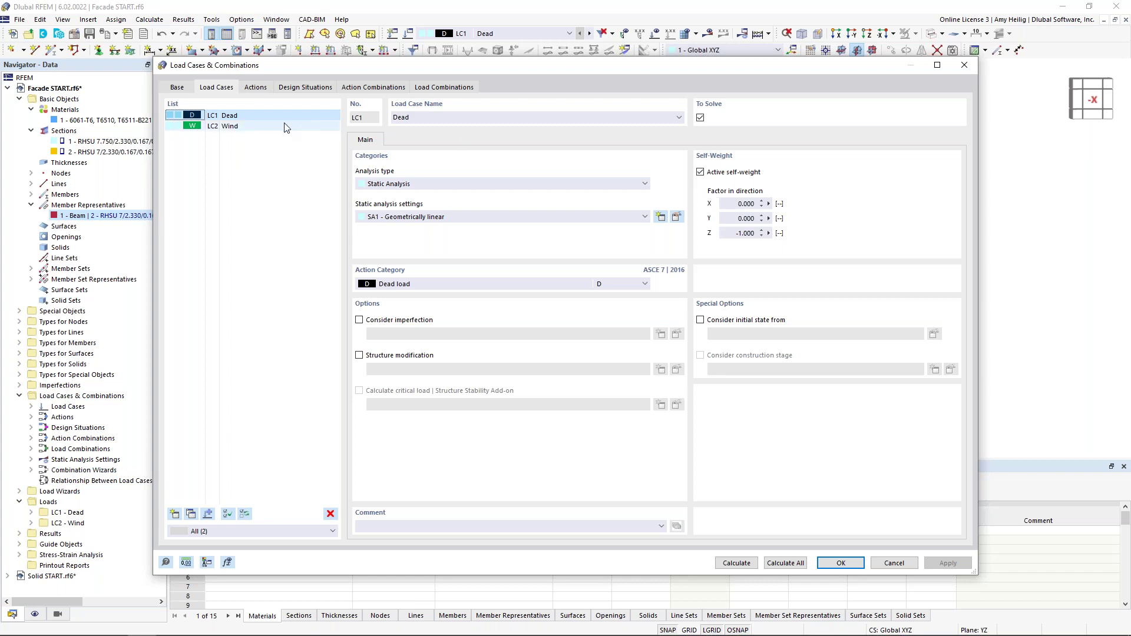
{"action": "left_click", "coordinate": [224, 127]}
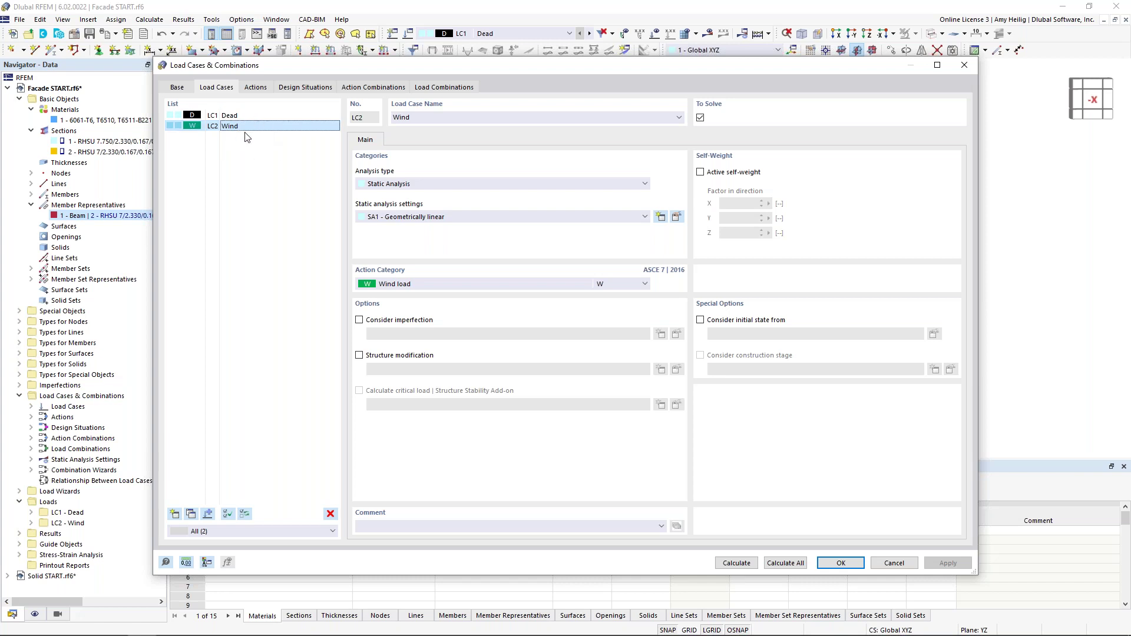
{"action": "left_click", "coordinate": [849, 569]}
- Show the loads of load case LC1 Dead on the frame
{"action": "left_click", "coordinate": [506, 38]}
{"action": "left_click", "coordinate": [505, 43]}
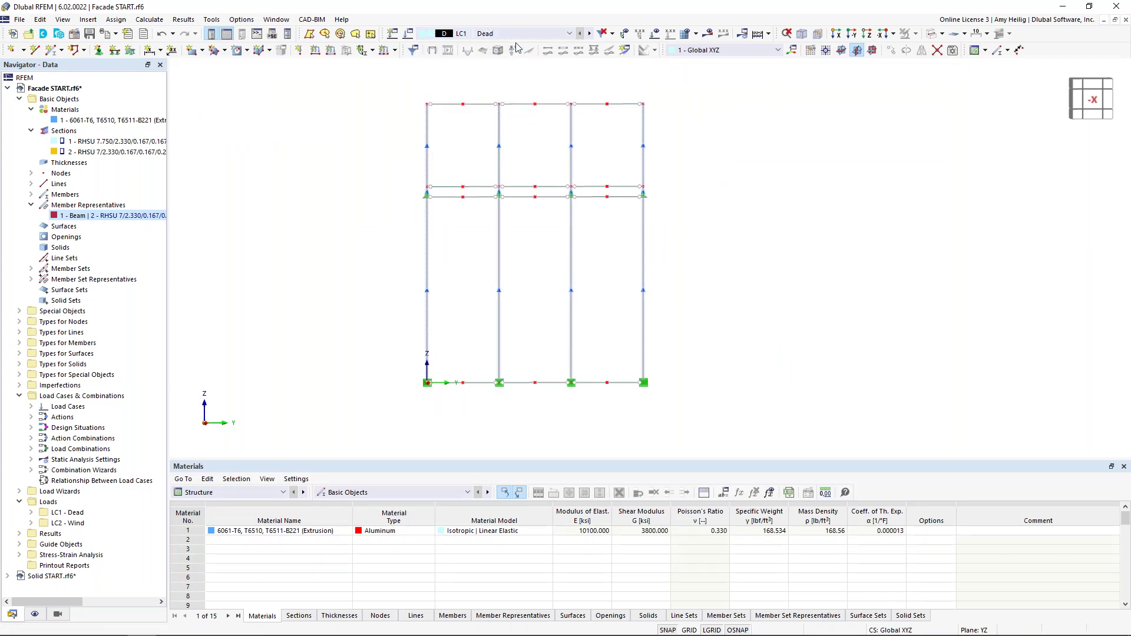
{"action": "left_click", "coordinate": [671, 33]}
{"action": "middle_click_drag", "start_coordinate": [532, 354], "coordinate": [548, 386]}
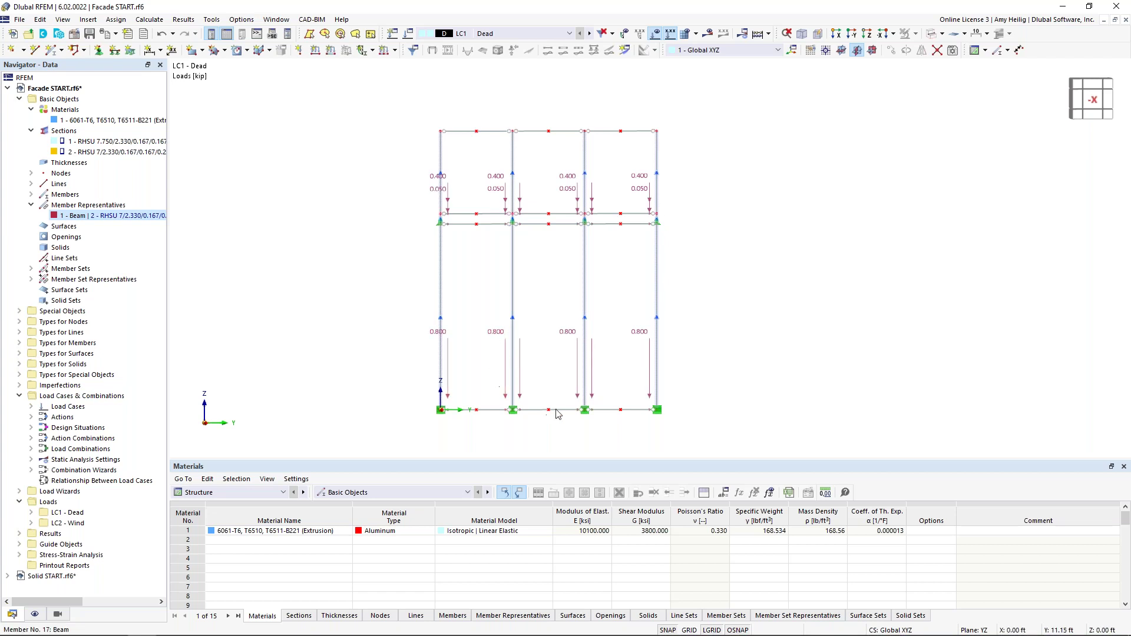
- Inspect the concentrated dead load on the middle bottom transom, including its load distribution options and force eccentricity
{"action": "mouse_move", "coordinate": [569, 337]}
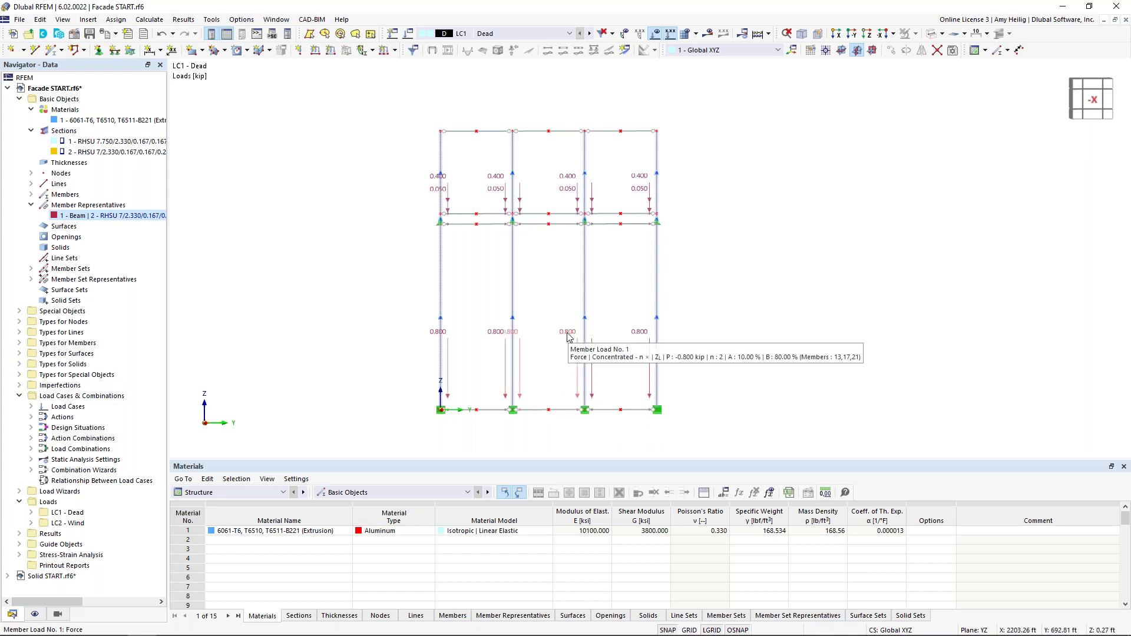
{"action": "double_click", "coordinate": [569, 338]}
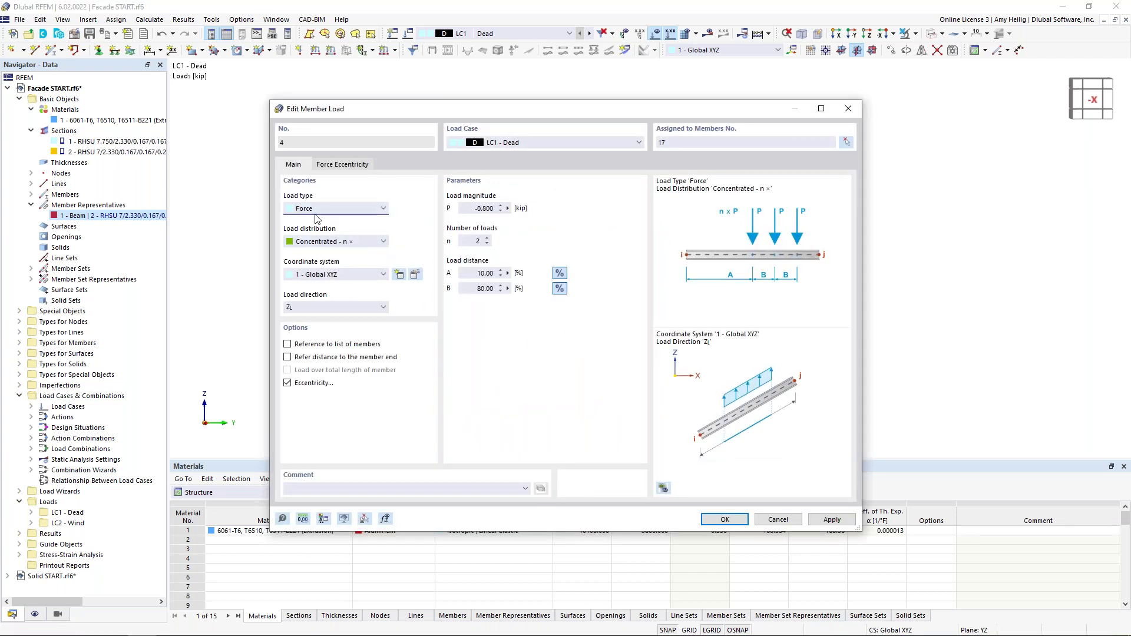
{"action": "left_click", "coordinate": [307, 243]}
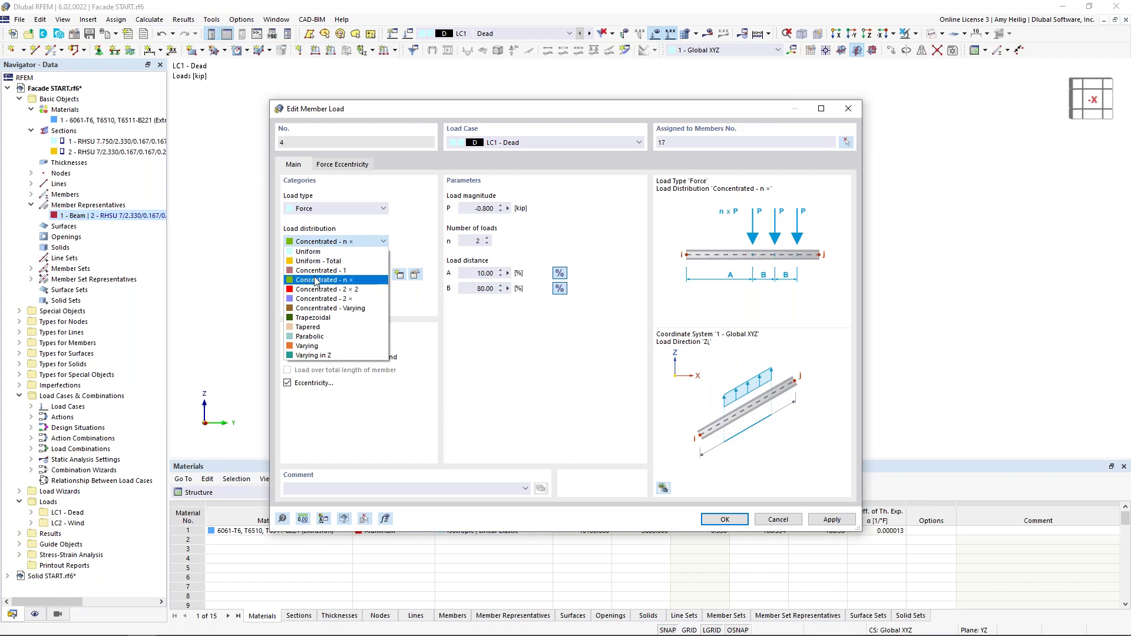
{"action": "left_click", "coordinate": [348, 281]}
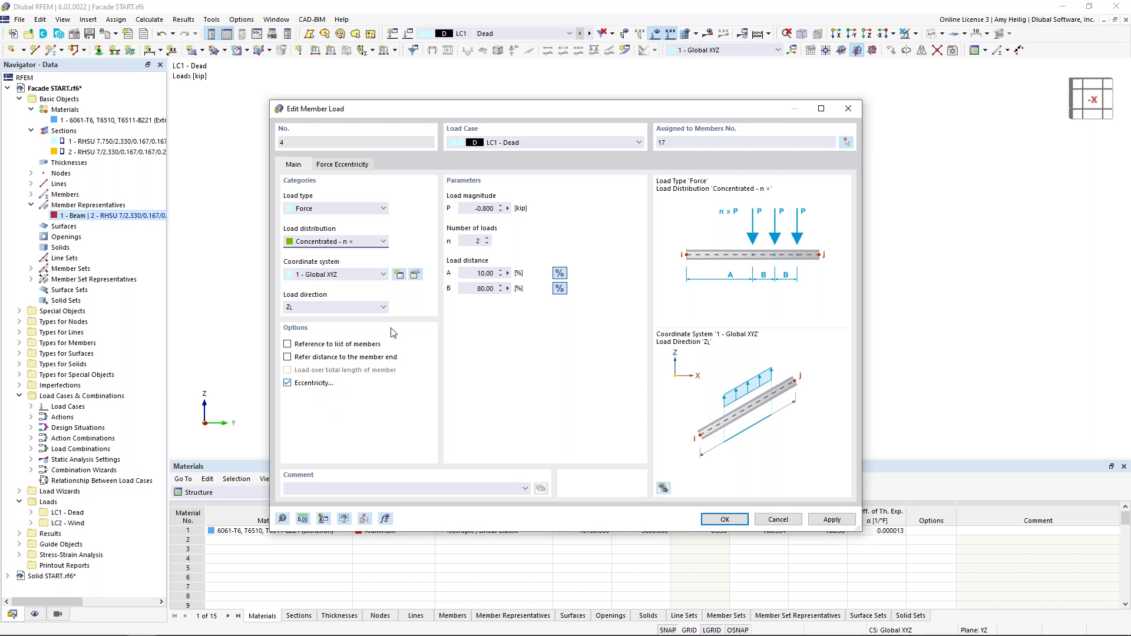
{"action": "left_click", "coordinate": [351, 165]}
{"action": "left_click", "coordinate": [312, 258]}
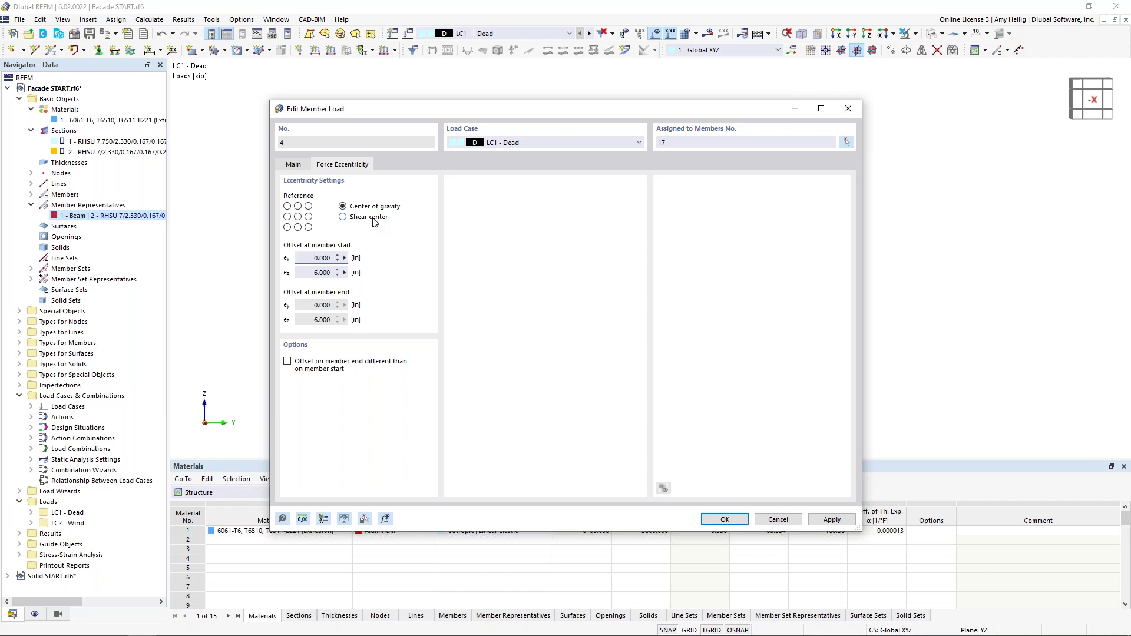
{"action": "left_click", "coordinate": [778, 520]}
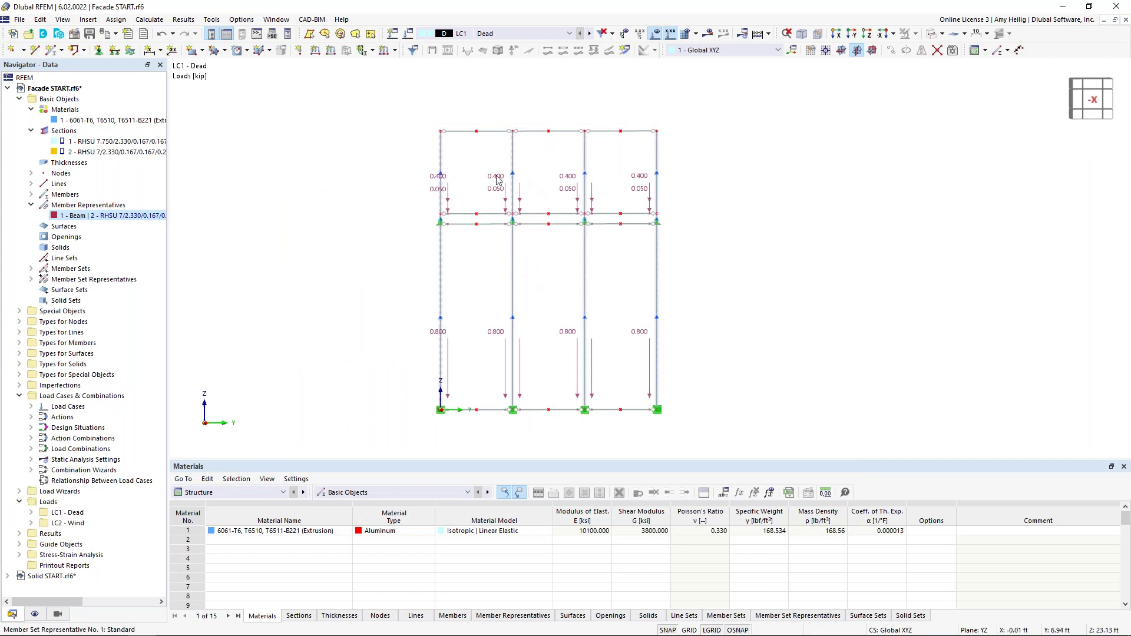
- Switch the displayed loads to LC2 Wind and view the whole frame at an angle
{"action": "scroll", "coordinate": [522, 206], "scroll_direction": "up", "scroll_amount": 2}
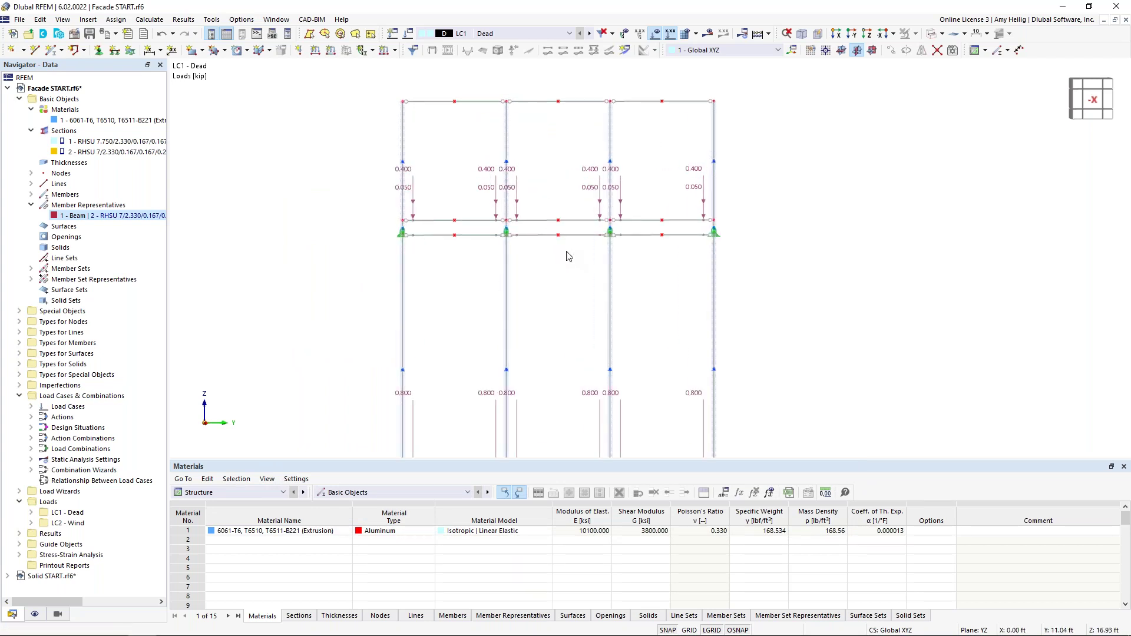
{"action": "left_click", "coordinate": [589, 34]}
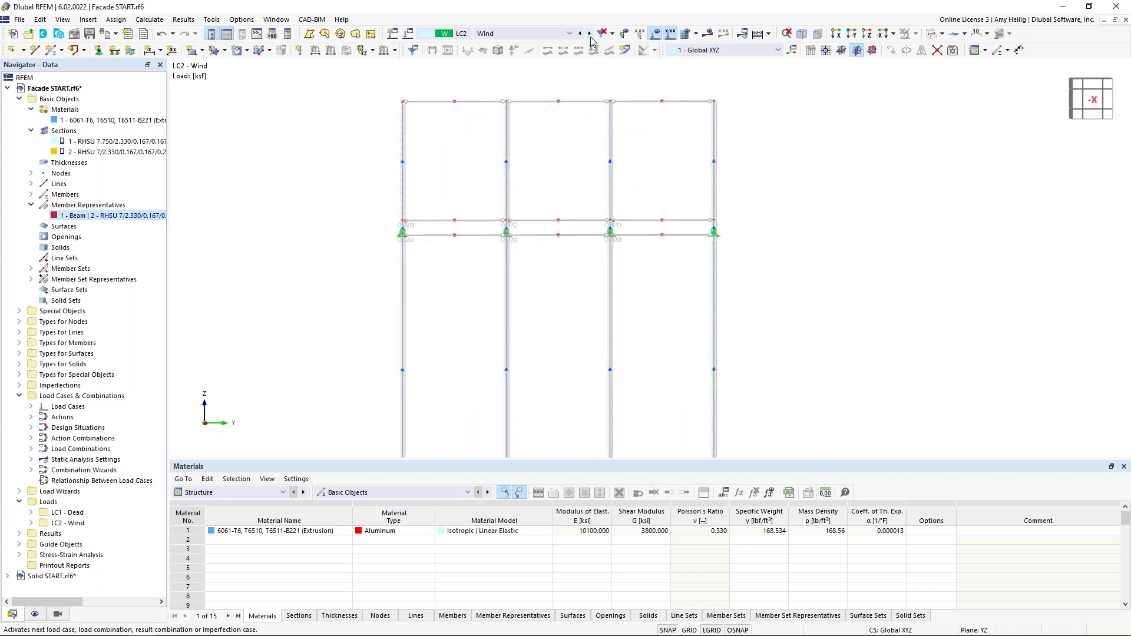
{"action": "middle_click_drag", "start_coordinate": [614, 242], "coordinate": [550, 270], "text": "ctrl"}
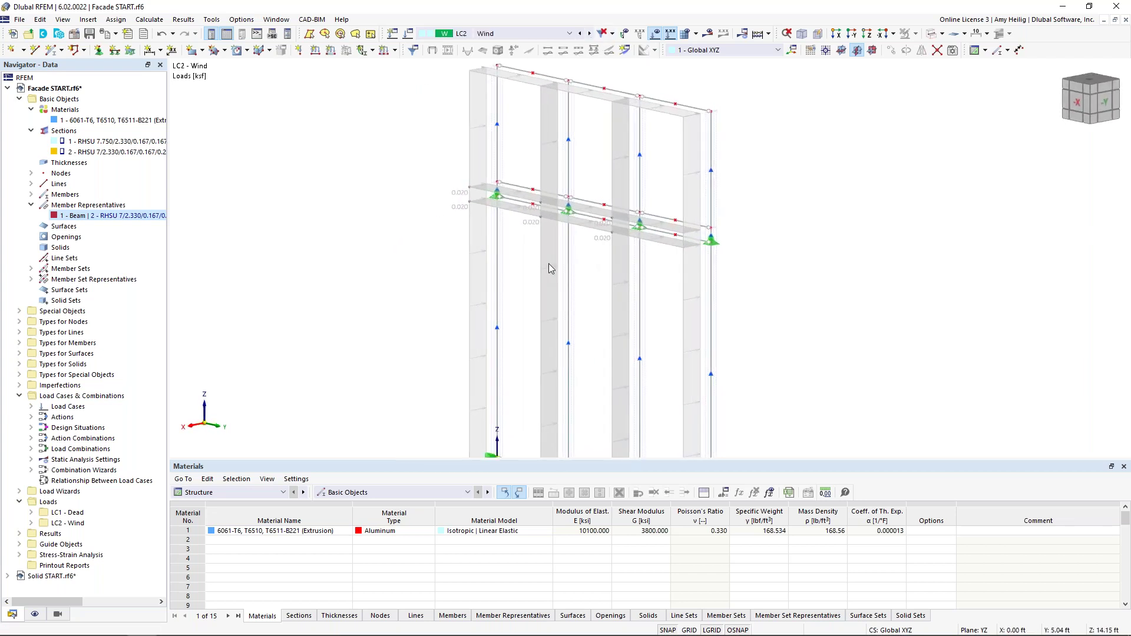
{"action": "scroll", "coordinate": [550, 269], "scroll_direction": "down", "scroll_amount": 2}
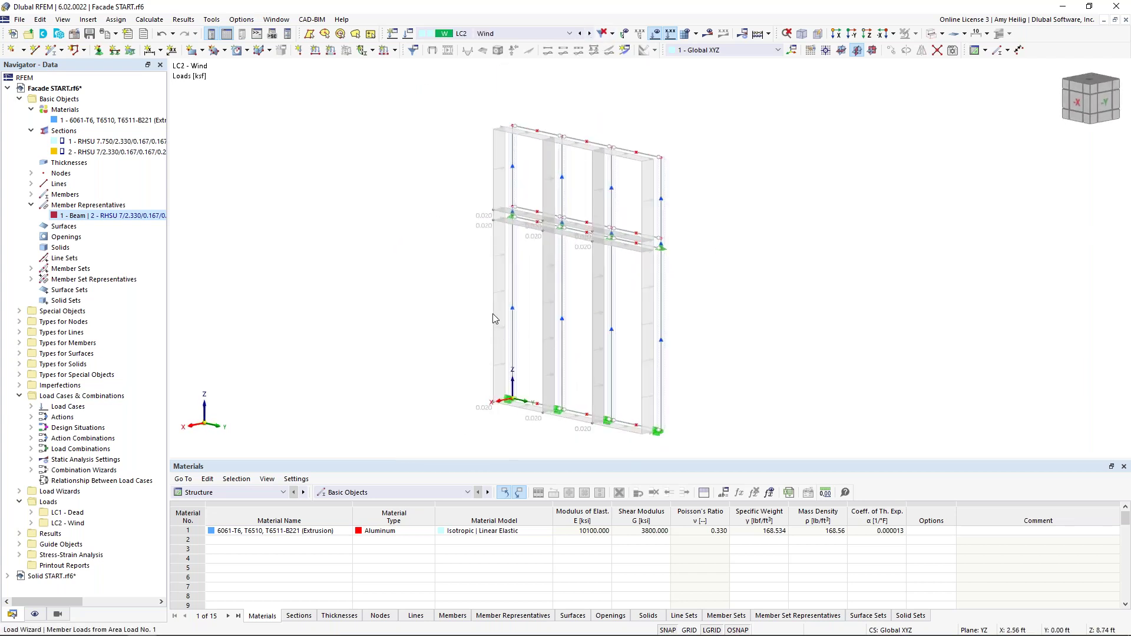
- Review the load parameters and corner-node geometry of the existing LC2 Wind load wizard for member loads from area load
{"action": "left_click", "coordinate": [18, 492]}
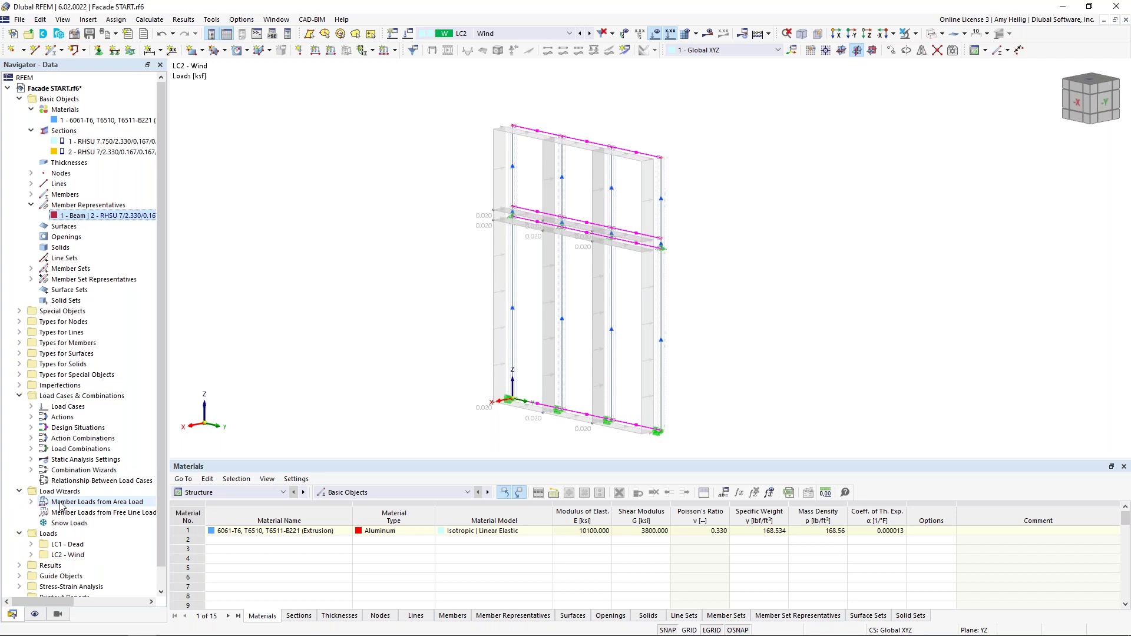
{"action": "left_click", "coordinate": [31, 502]}
{"action": "double_click", "coordinate": [67, 514]}
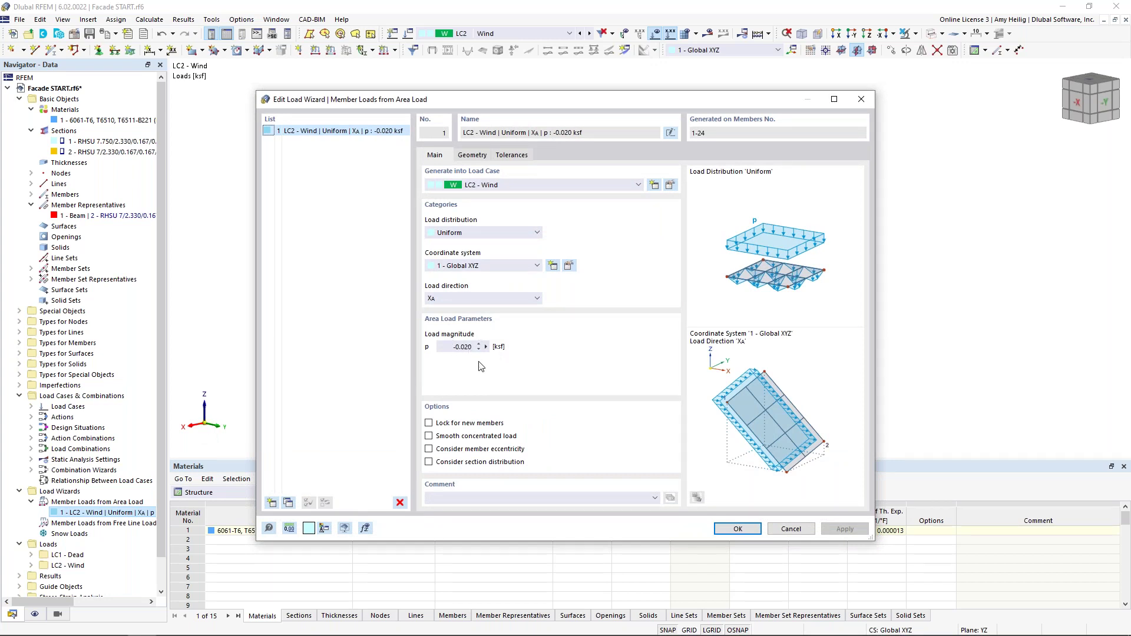
{"action": "left_click", "coordinate": [473, 155]}
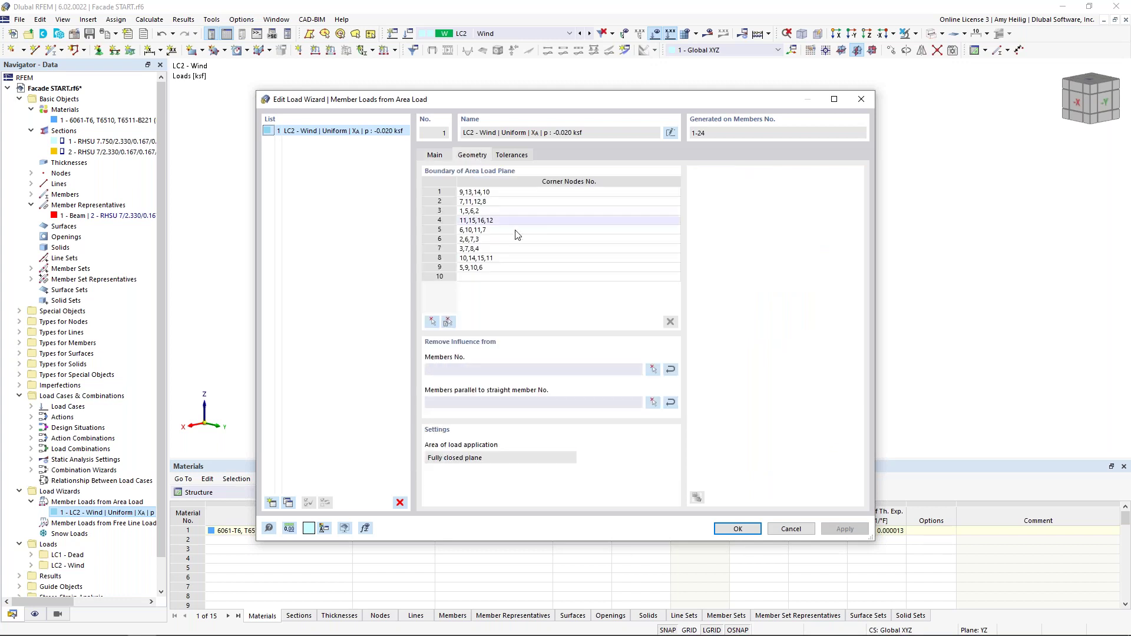
- Examine how the wind area load's cells are assigned graphically across the facade, then leave the load wizard without saving
{"action": "left_click", "coordinate": [449, 324]}
{"action": "middle_click_drag", "start_coordinate": [453, 322], "coordinate": [520, 316], "text": "ctrl"}
{"action": "scroll", "coordinate": [581, 326], "scroll_direction": "up", "scroll_amount": 2}
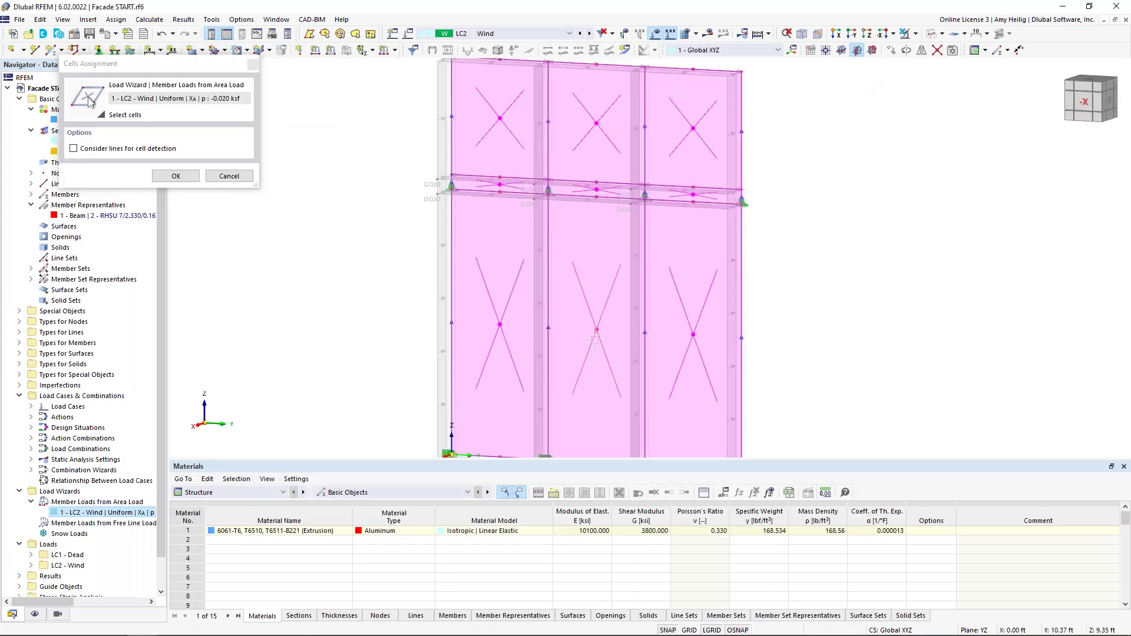
{"action": "scroll", "coordinate": [681, 328], "scroll_direction": "down", "scroll_amount": 1}
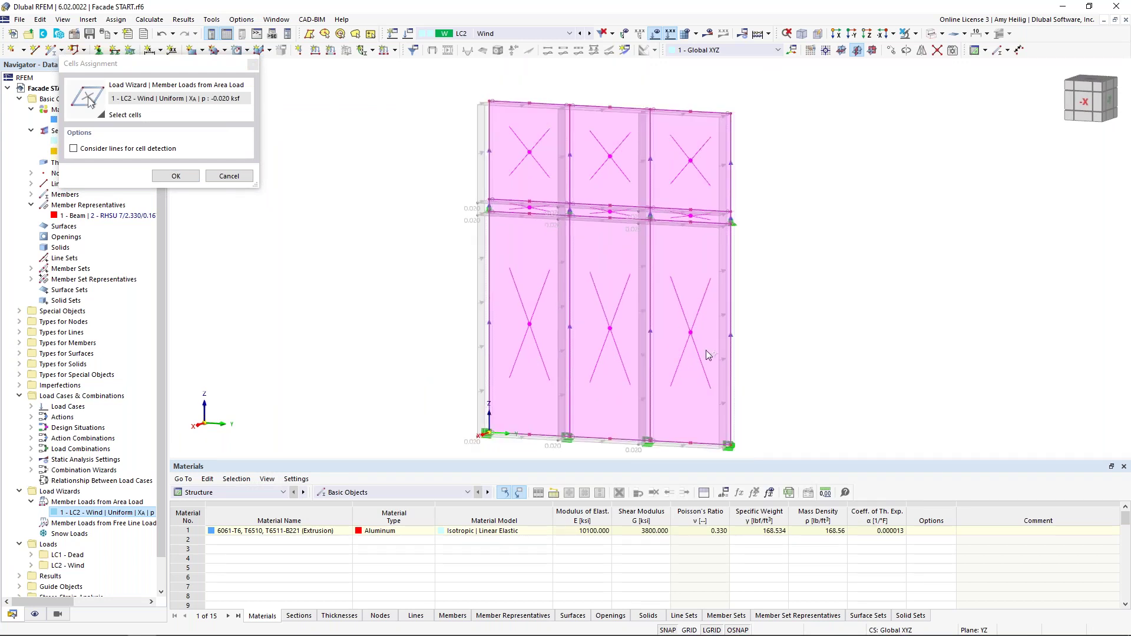
{"action": "left_click_drag", "start_coordinate": [807, 421], "coordinate": [482, 107]}
{"action": "left_click", "coordinate": [229, 177]}
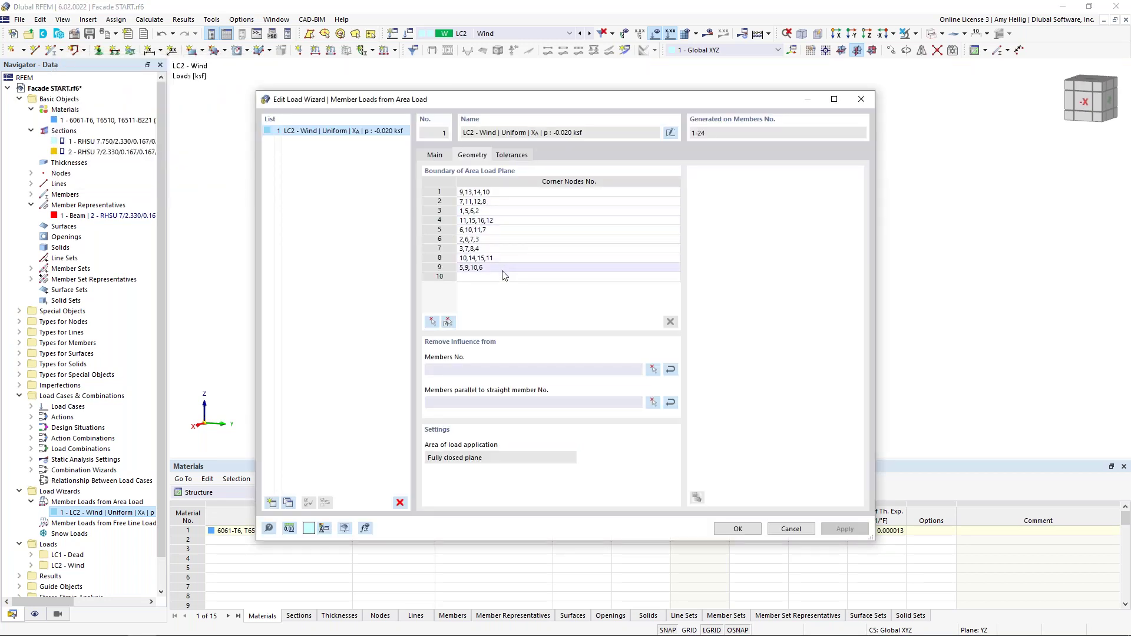
{"action": "left_click", "coordinate": [791, 529]}
- Display the wind area load's generated member loads separately for inspection, then restore the area load display
{"action": "middle_click_drag", "start_coordinate": [791, 326], "coordinate": [737, 339], "text": "ctrl"}
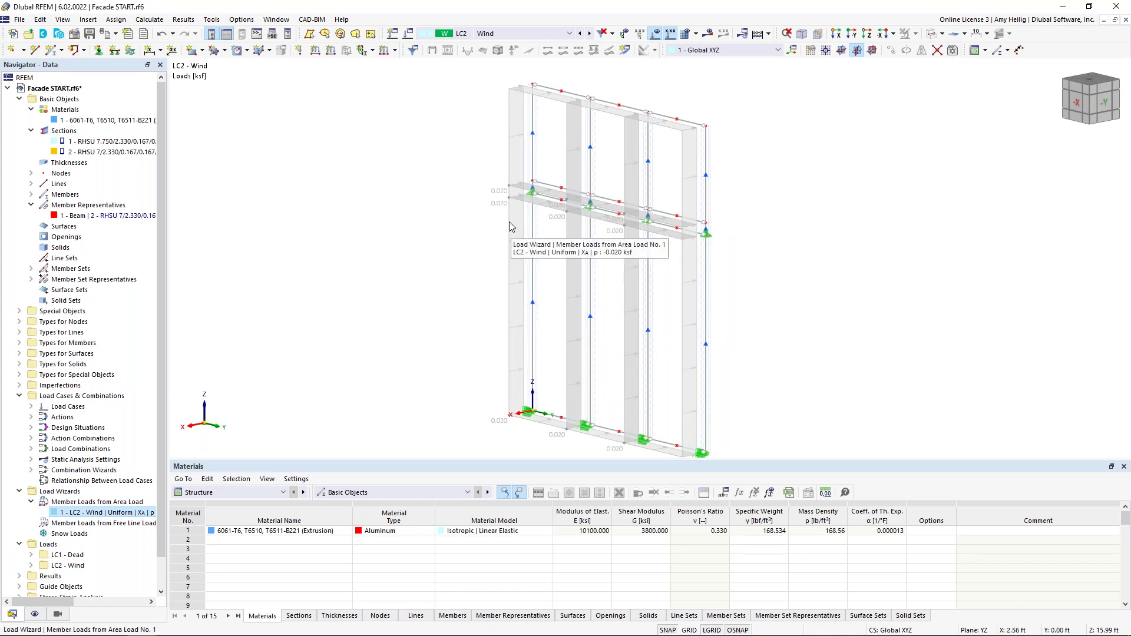
{"action": "middle_click_drag", "start_coordinate": [534, 212], "coordinate": [497, 216]}
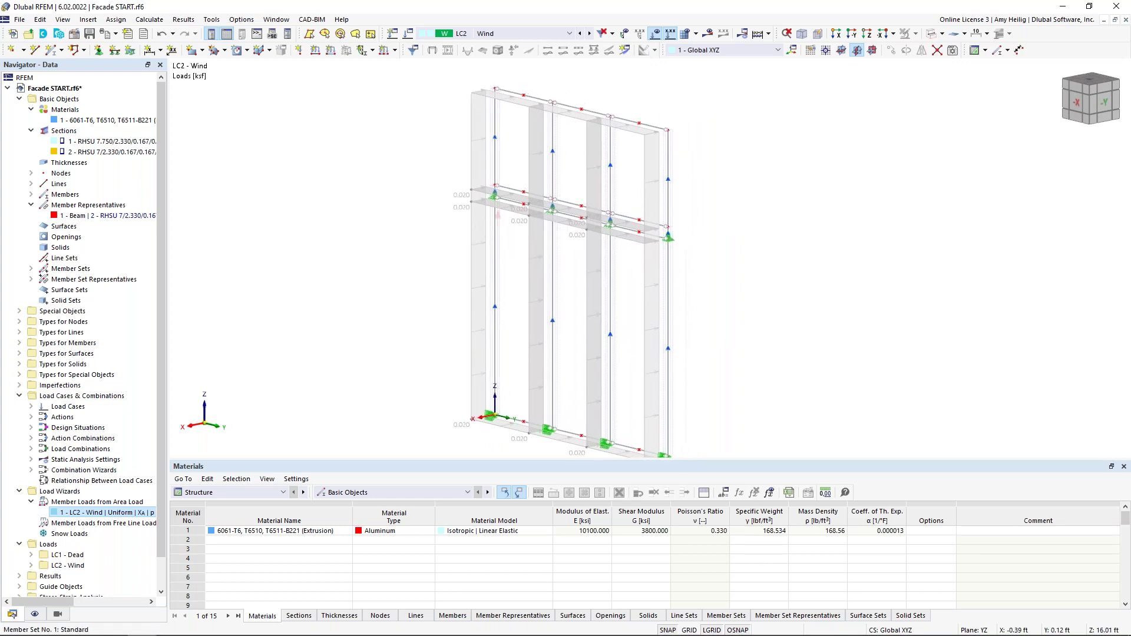
{"action": "right_click", "coordinate": [475, 207]}
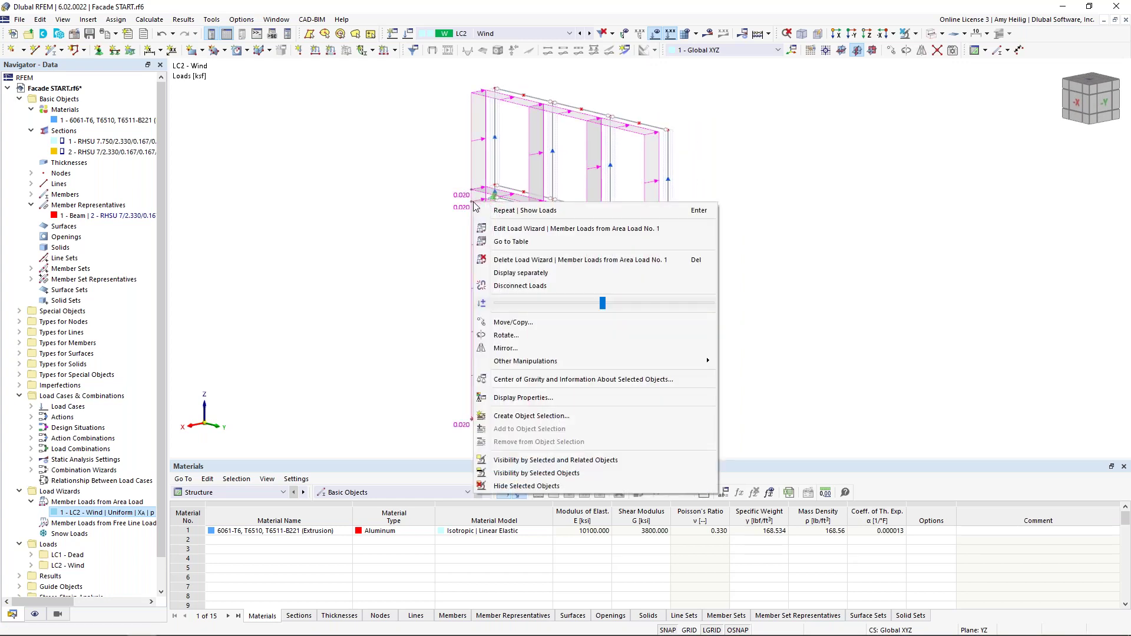
{"action": "left_click", "coordinate": [503, 274]}
{"action": "left_click", "coordinate": [439, 273]}
{"action": "middle_click_drag", "start_coordinate": [437, 279], "coordinate": [482, 274], "text": "ctrl"}
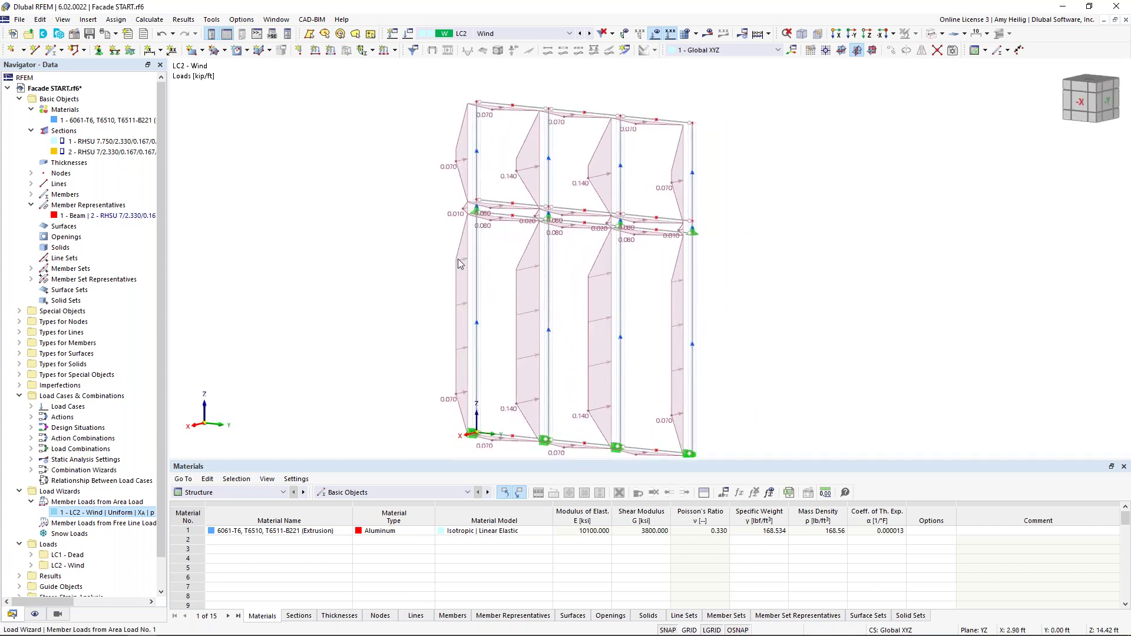
{"action": "right_click", "coordinate": [460, 263]}
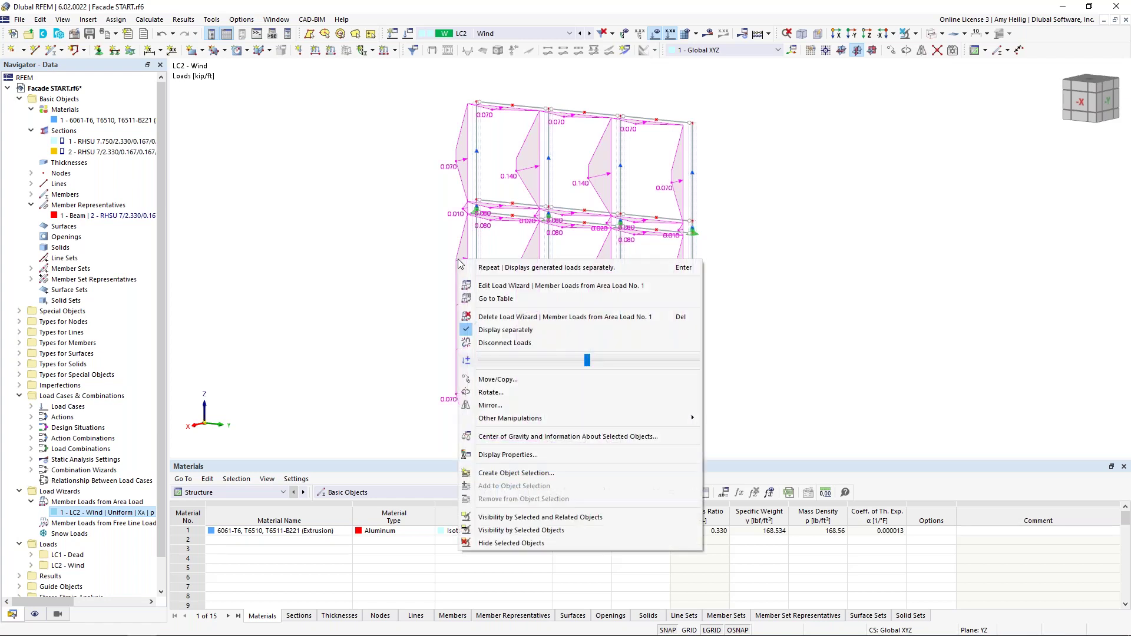
{"action": "left_click", "coordinate": [505, 331]}
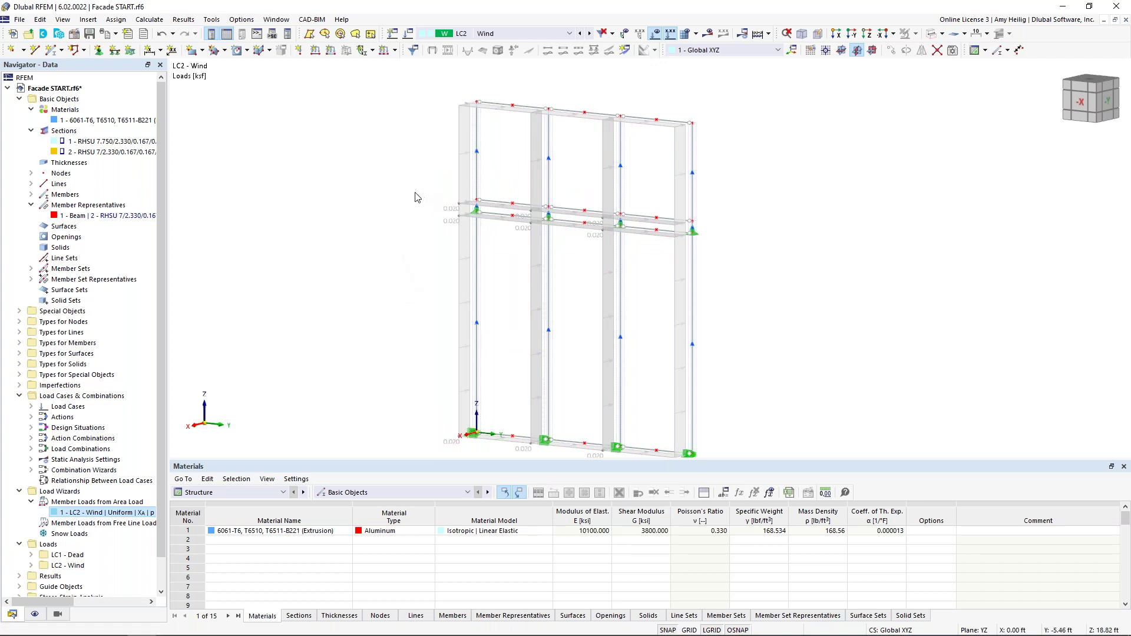
- Check the load combination wizard's standard settings and available standard groups, and view the design situations
{"action": "left_click", "coordinate": [410, 34]}
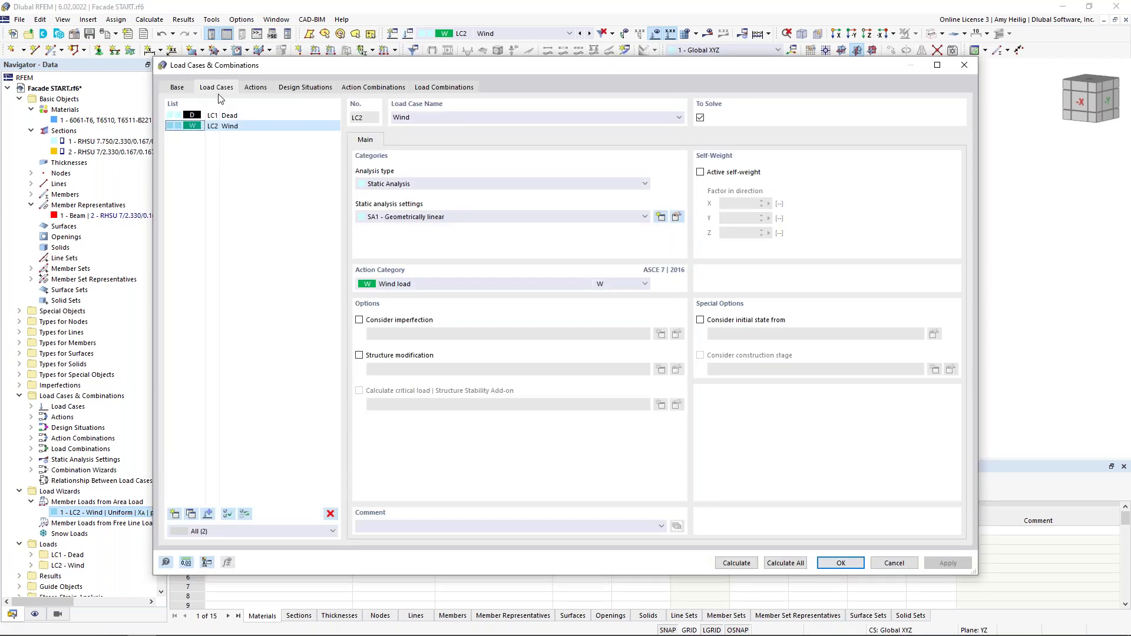
{"action": "left_click", "coordinate": [182, 89]}
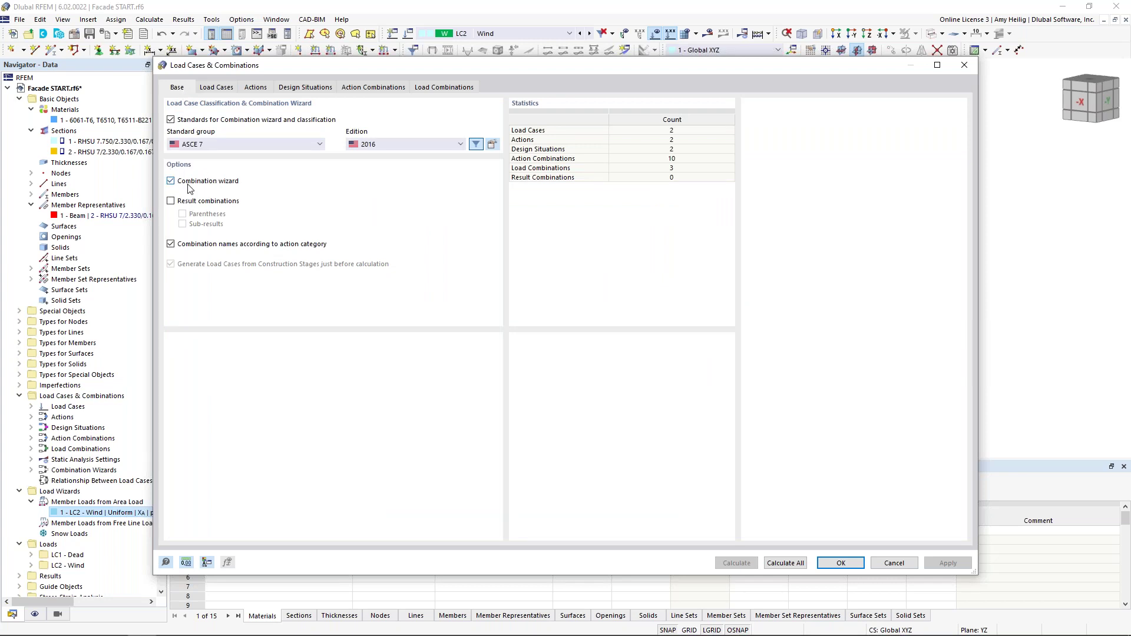
{"action": "left_click", "coordinate": [217, 144]}
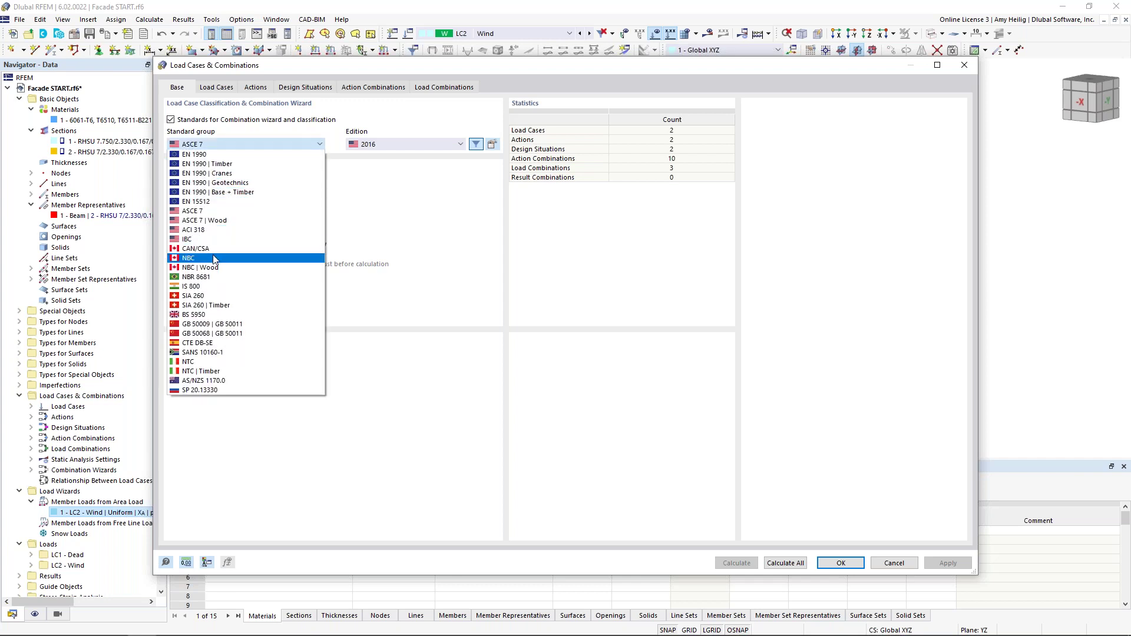
{"action": "left_click", "coordinate": [382, 234]}
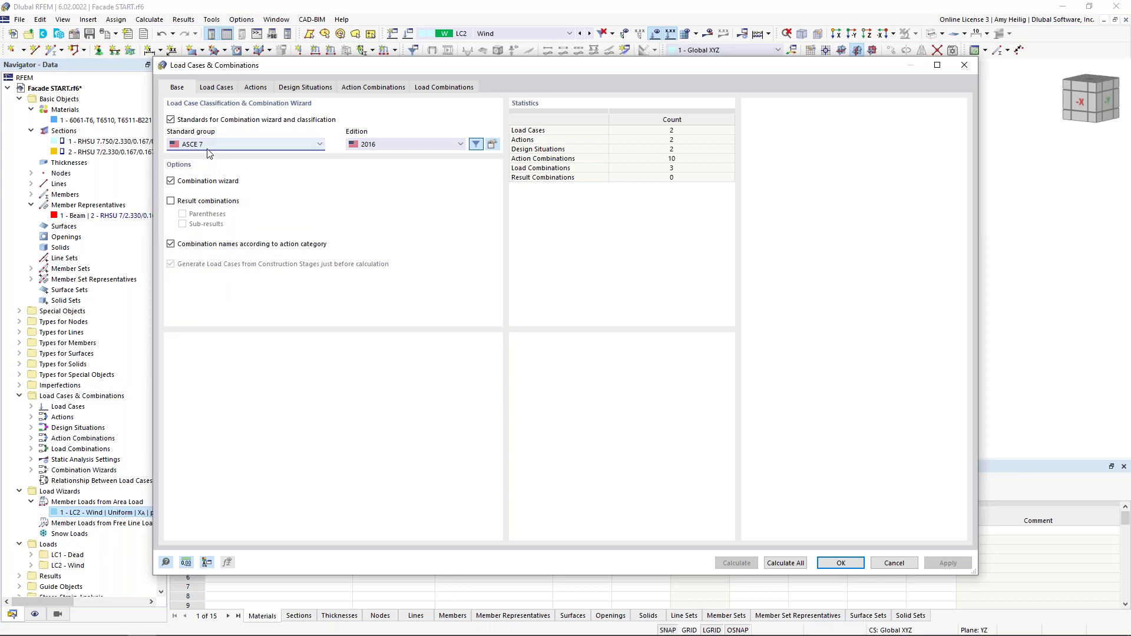
{"action": "left_click", "coordinate": [293, 89]}
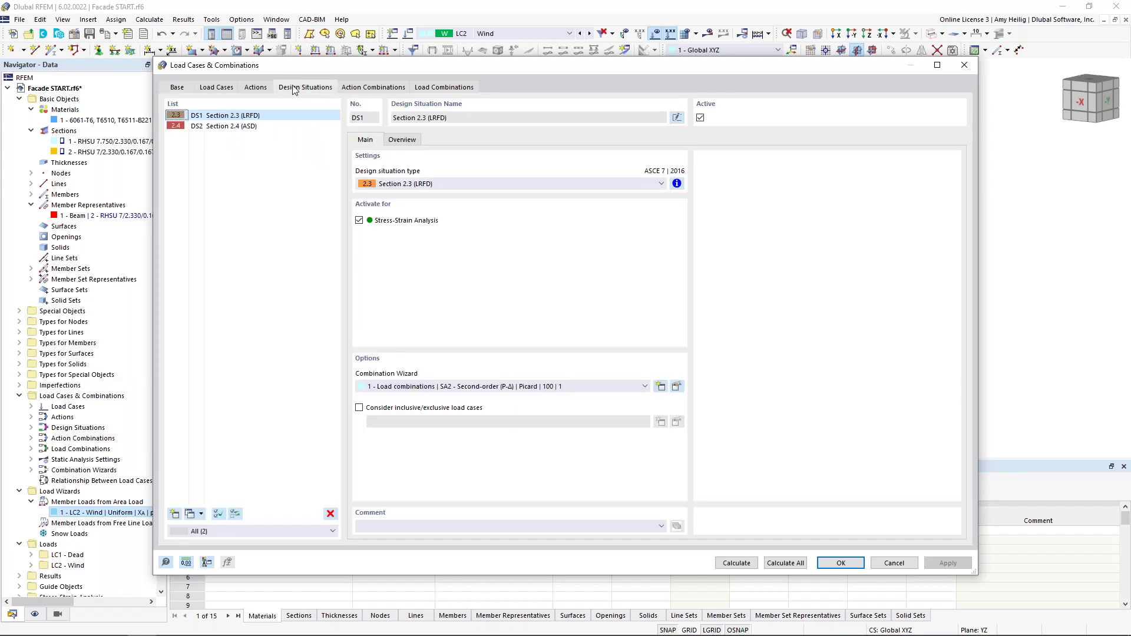
- Check the Section 2.4 (ASD) design situation and the generated load combinations, accept the settings, and hide the loads in the model view
{"action": "left_click", "coordinate": [277, 129]}
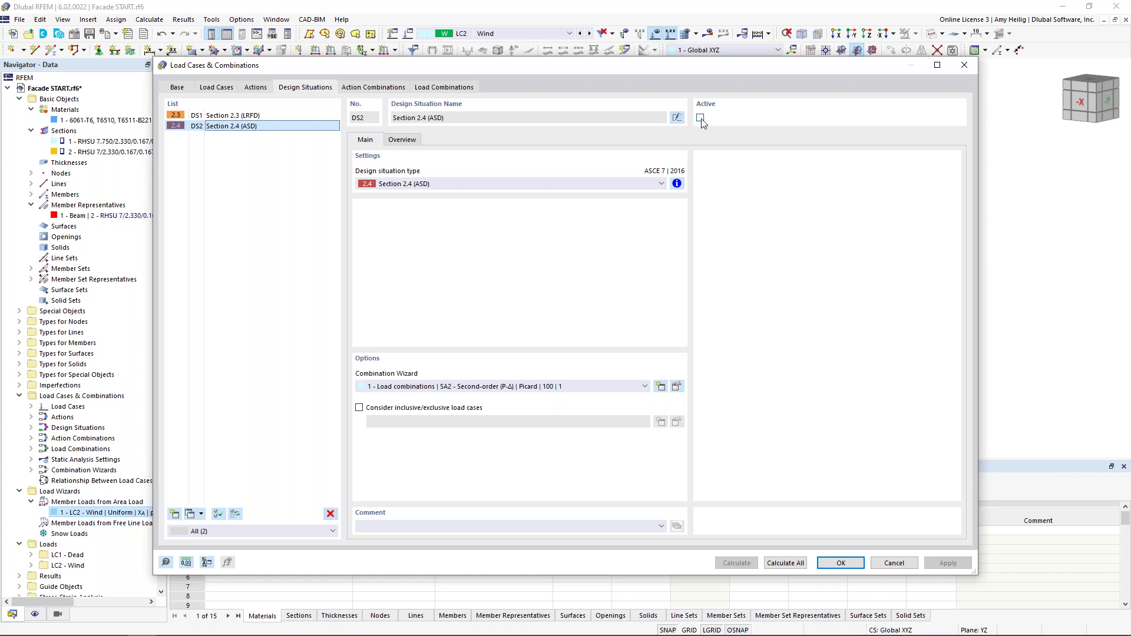
{"action": "left_click", "coordinate": [437, 89]}
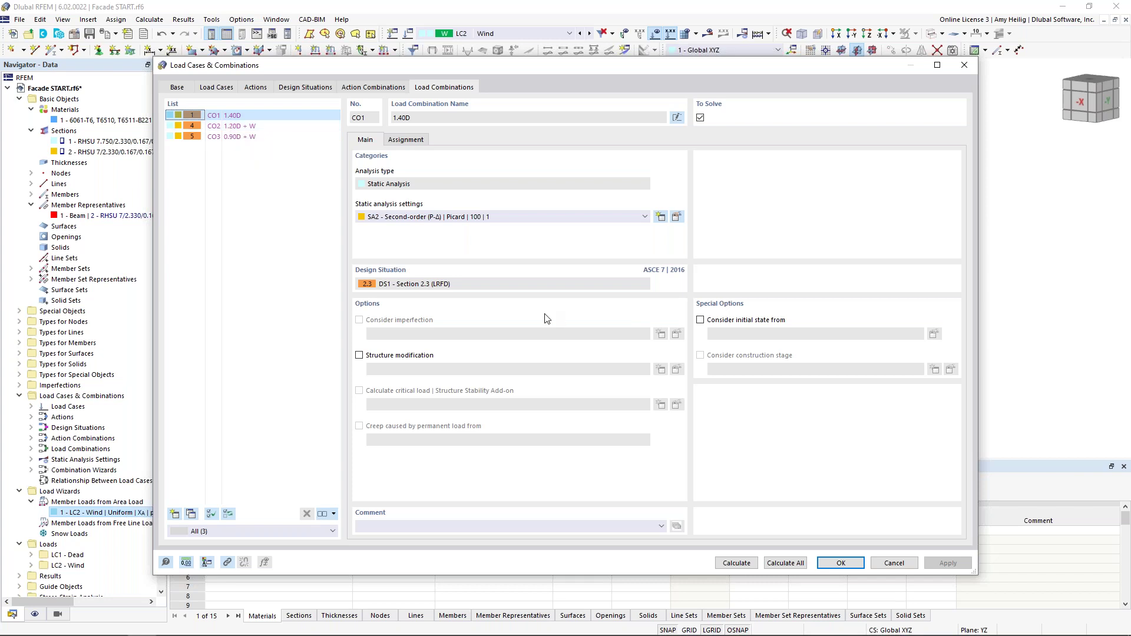
{"action": "left_click", "coordinate": [839, 563]}
{"action": "left_click", "coordinate": [655, 36]}
{"action": "middle_click_drag", "start_coordinate": [408, 257], "coordinate": [488, 248], "text": "ctrl"}
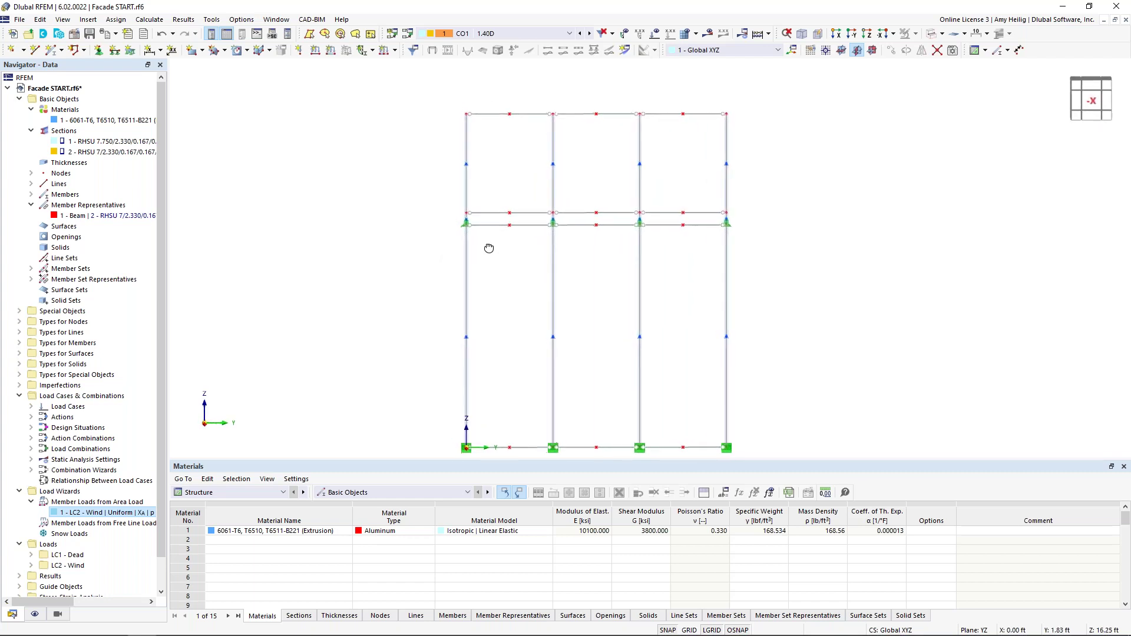
{"action": "middle_click_drag", "start_coordinate": [497, 290], "coordinate": [462, 282]}
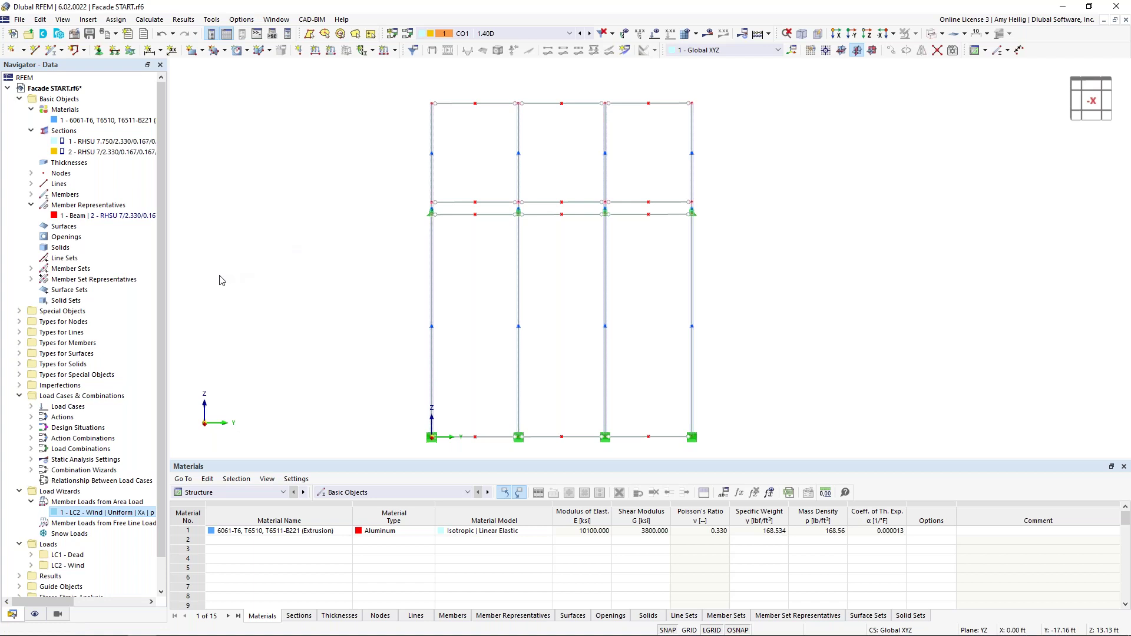
- Collapse the model's navigator tree and open the default member configuration of the Stress-Strain Analysis for editing
{"action": "right_click", "coordinate": [59, 99]}
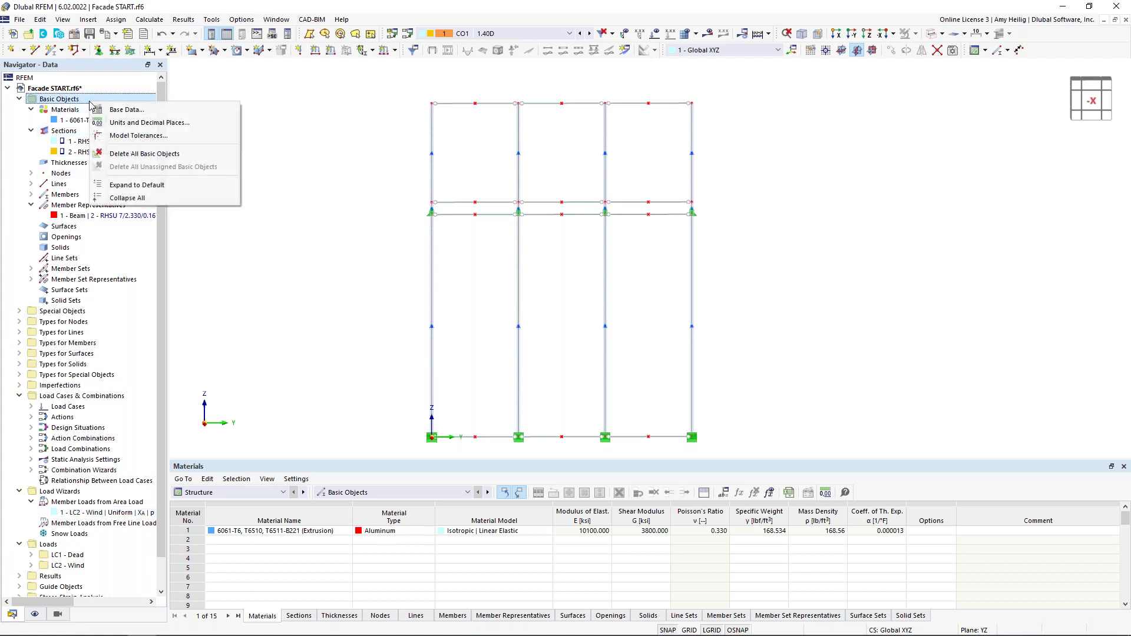
{"action": "left_click", "coordinate": [143, 198]}
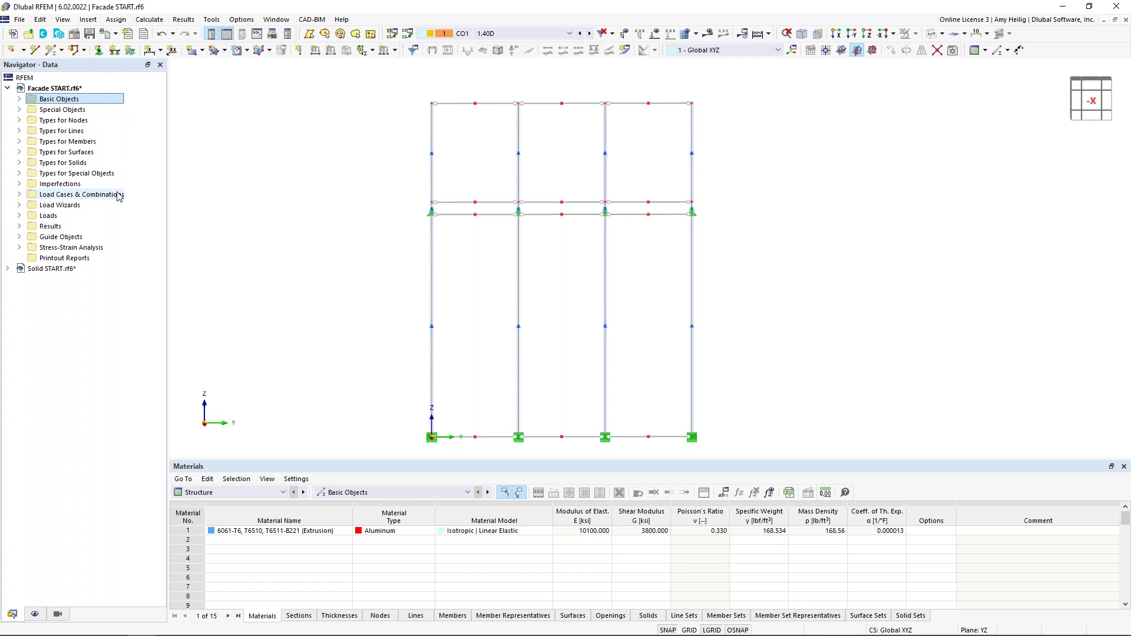
{"action": "left_click", "coordinate": [20, 248]}
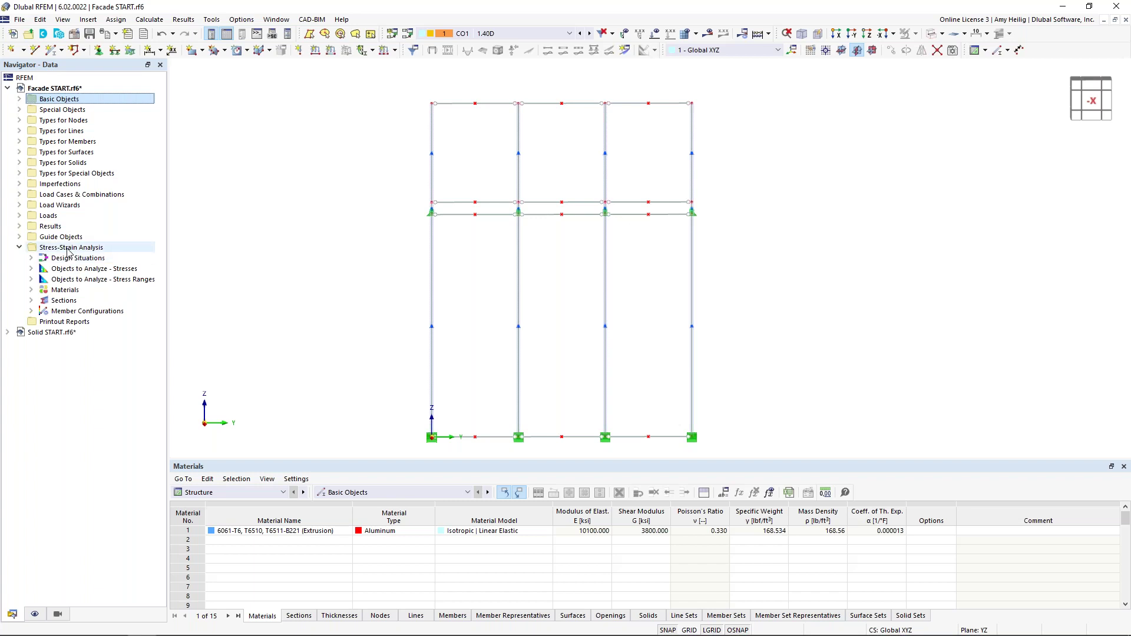
{"action": "left_click", "coordinate": [31, 311]}
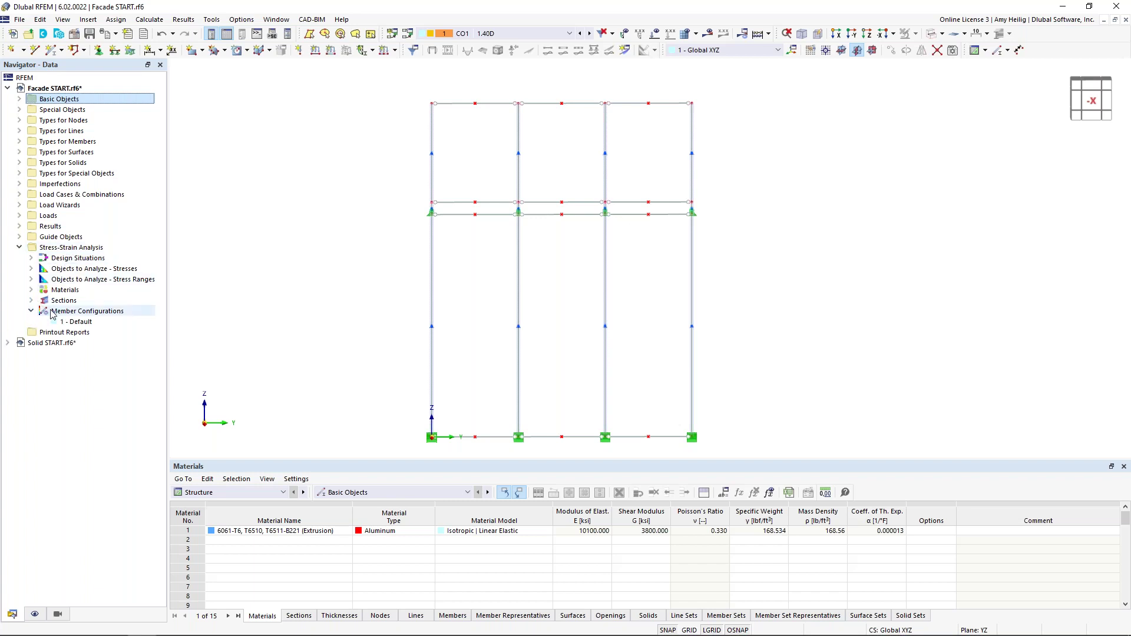
{"action": "double_click", "coordinate": [79, 322]}
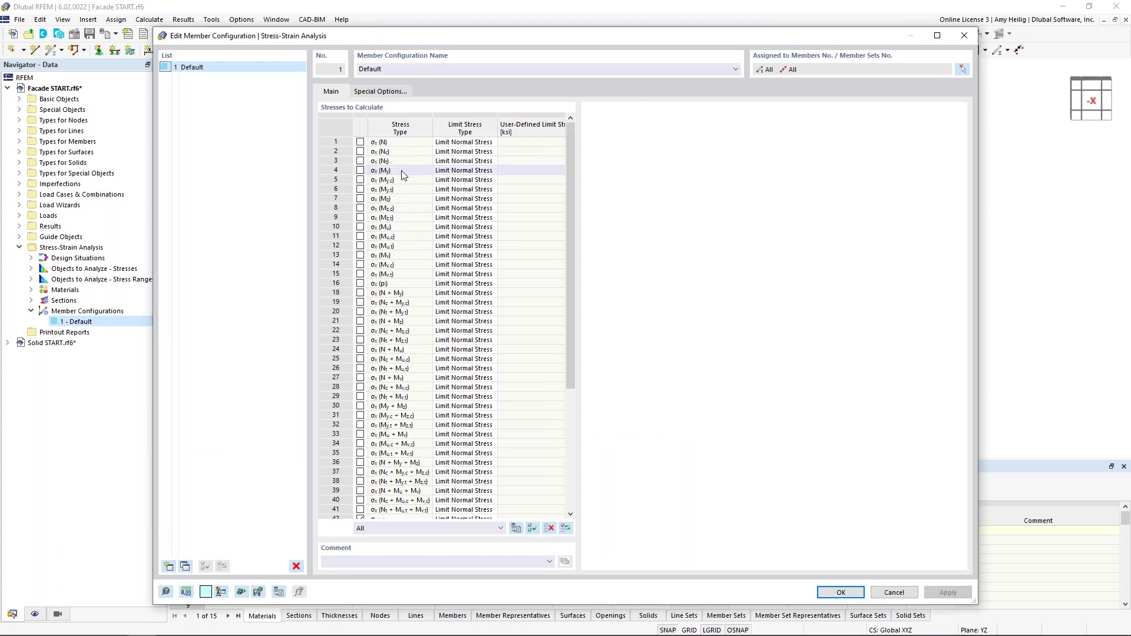
- Review the definitions of the normal stresses due to compressive axial force and bending about the local z- and y-axes
{"action": "left_click", "coordinate": [400, 152]}
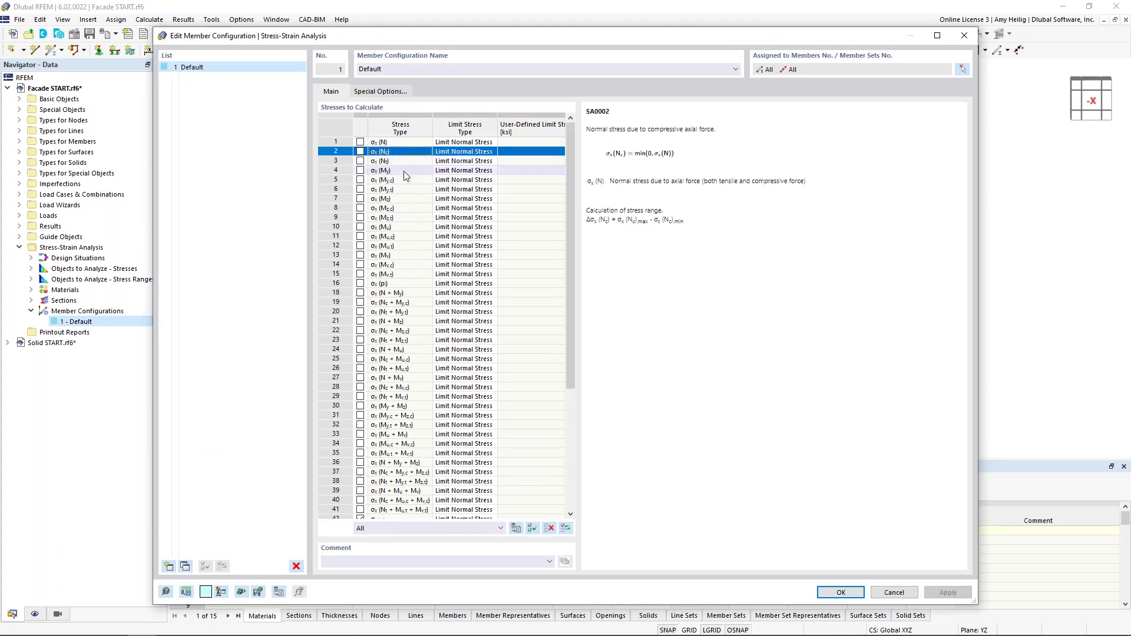
{"action": "left_click", "coordinate": [403, 200]}
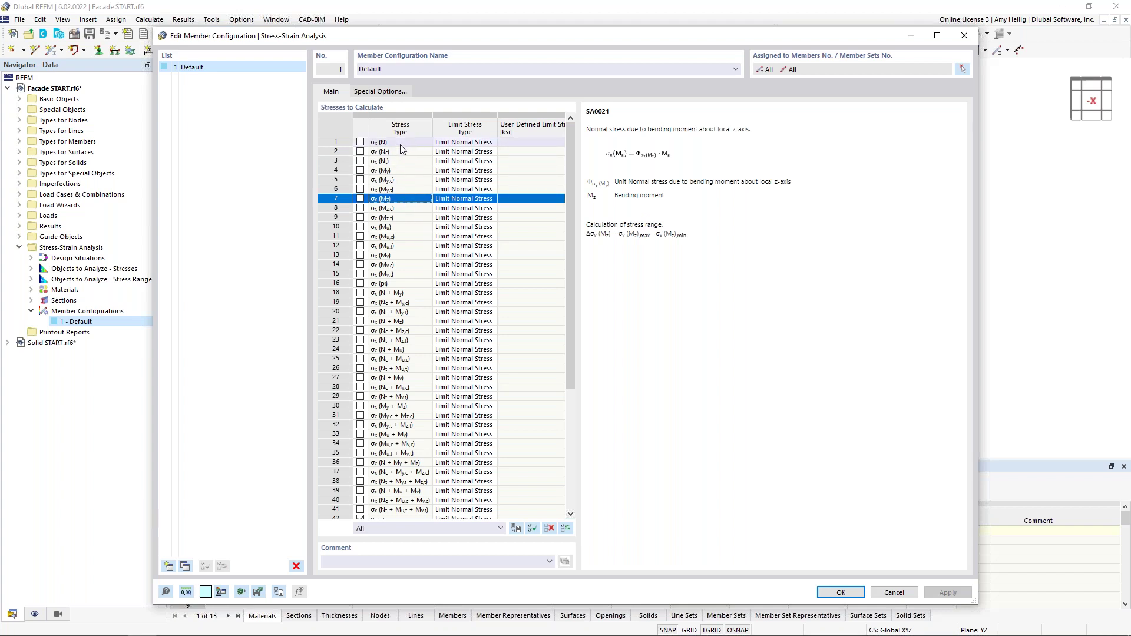
{"action": "left_click", "coordinate": [399, 172]}
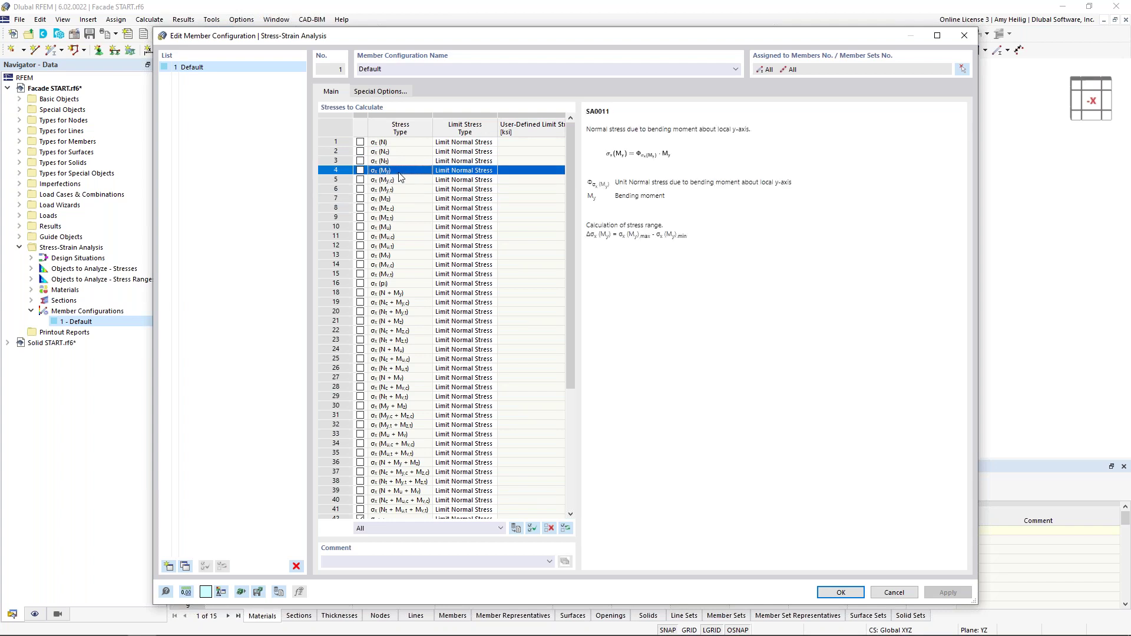
- Exclude the total shear stress and total normal stress from the stresses to calculate, leaving only the von Mises equivalent stress
{"action": "scroll", "coordinate": [403, 283], "scroll_direction": "down", "scroll_amount": 6}
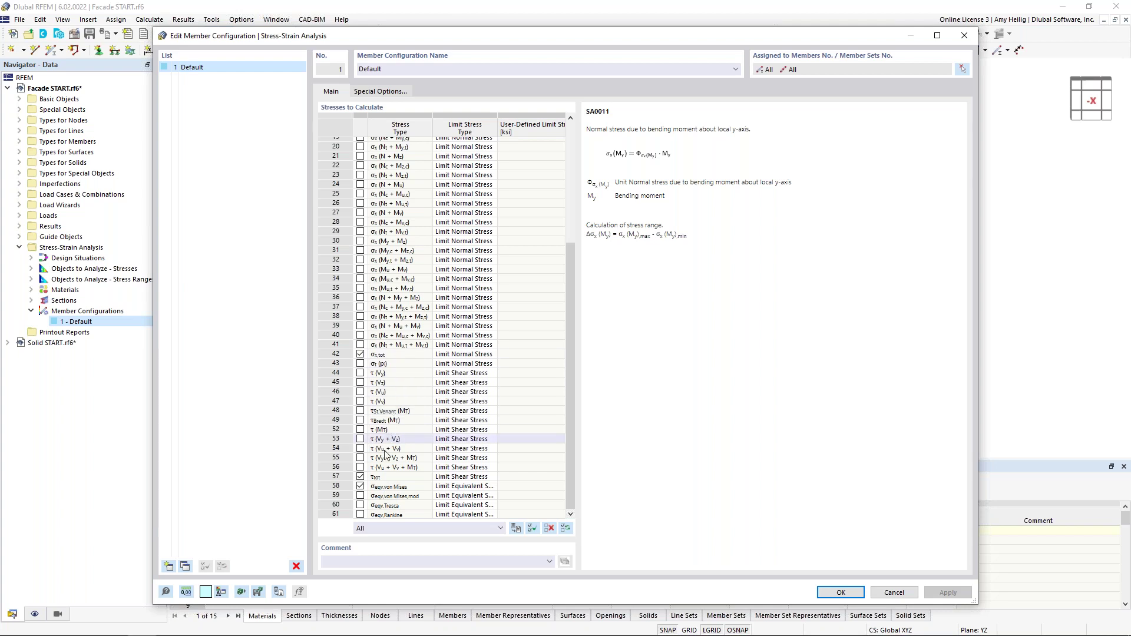
{"action": "left_click", "coordinate": [361, 479]}
{"action": "left_click", "coordinate": [361, 477]}
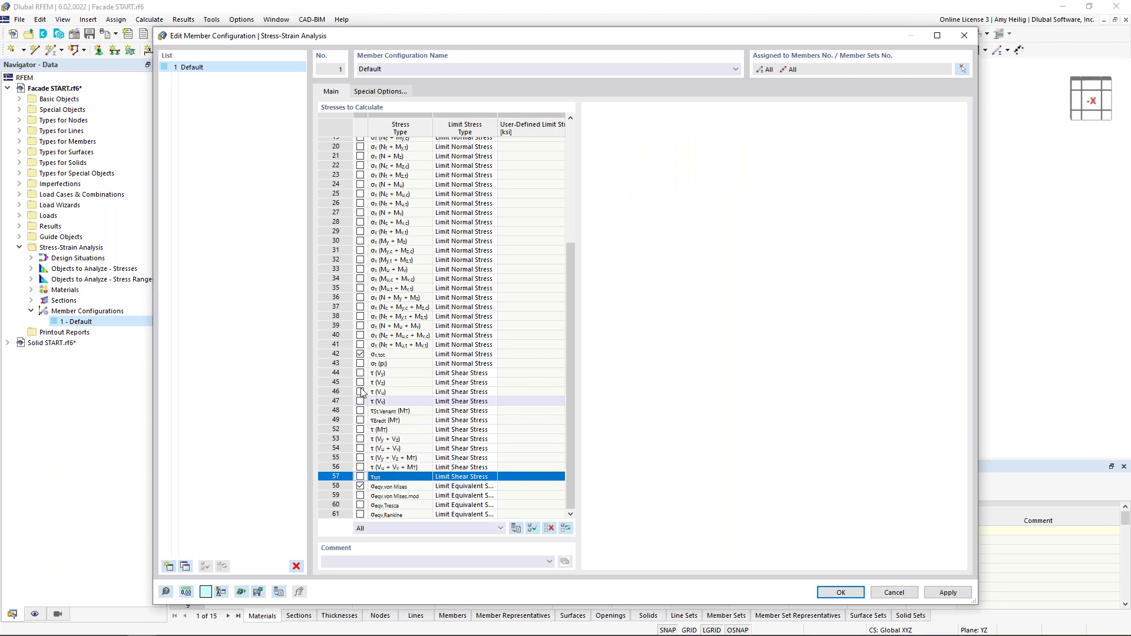
{"action": "left_click", "coordinate": [361, 354]}
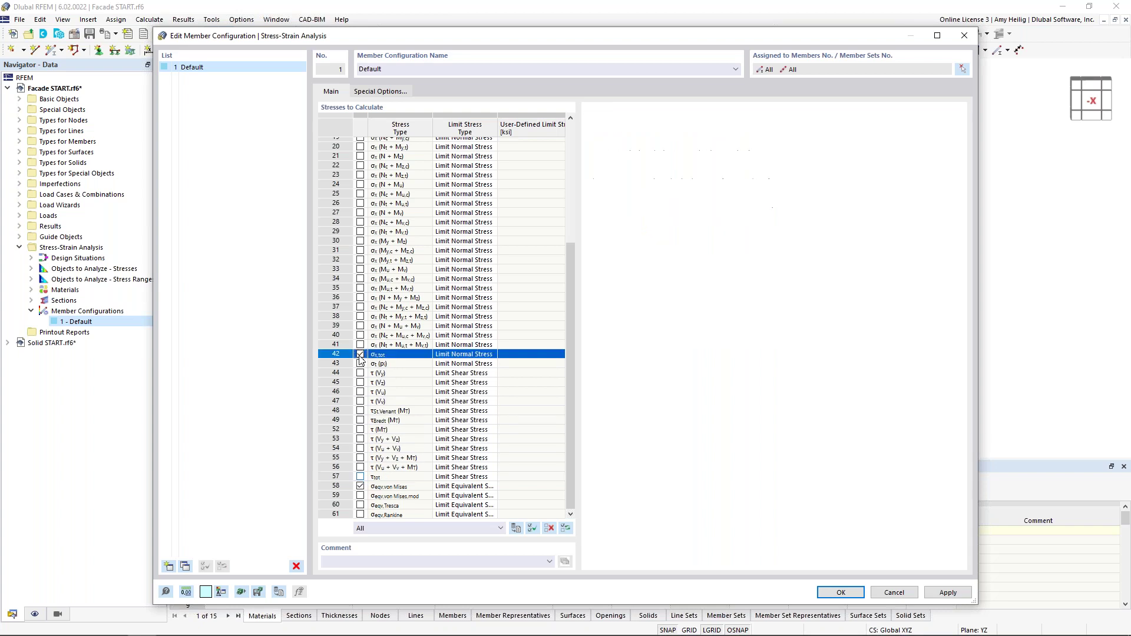
- Review the von Mises equivalent stress formula and the limit stress types available for it
{"action": "left_click", "coordinate": [388, 488]}
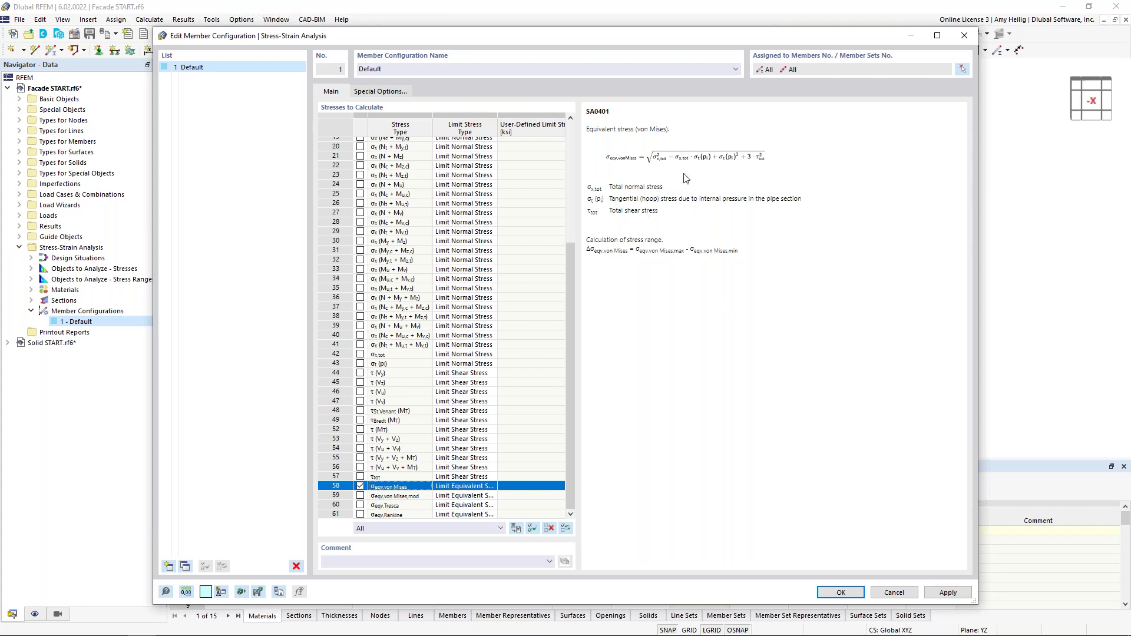
{"action": "left_click", "coordinate": [488, 487]}
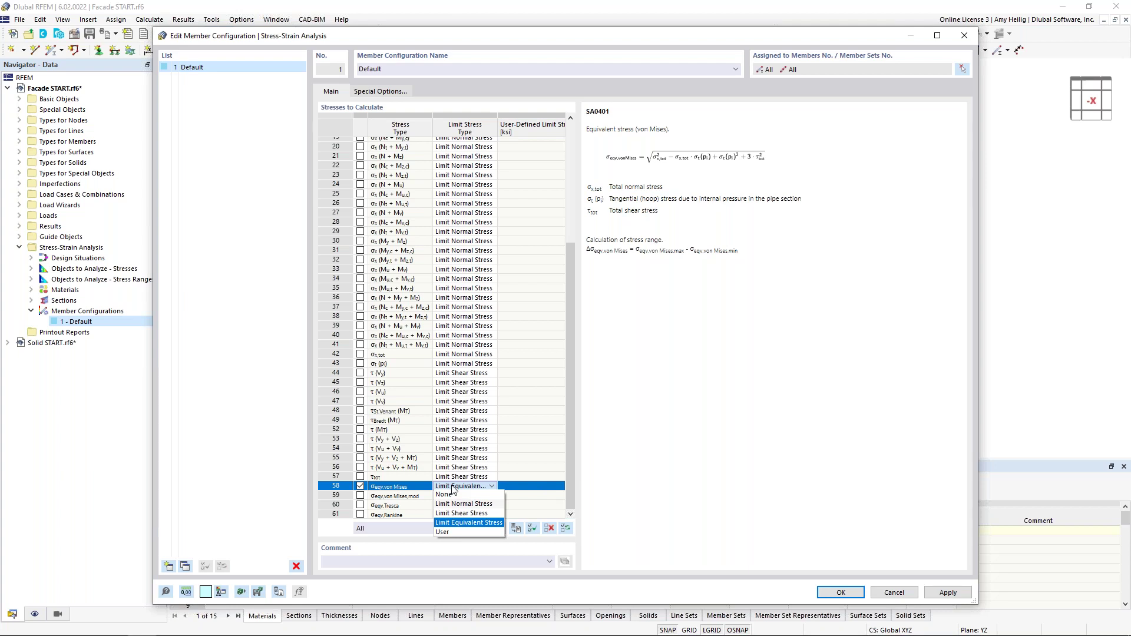
{"action": "left_click", "coordinate": [660, 463]}
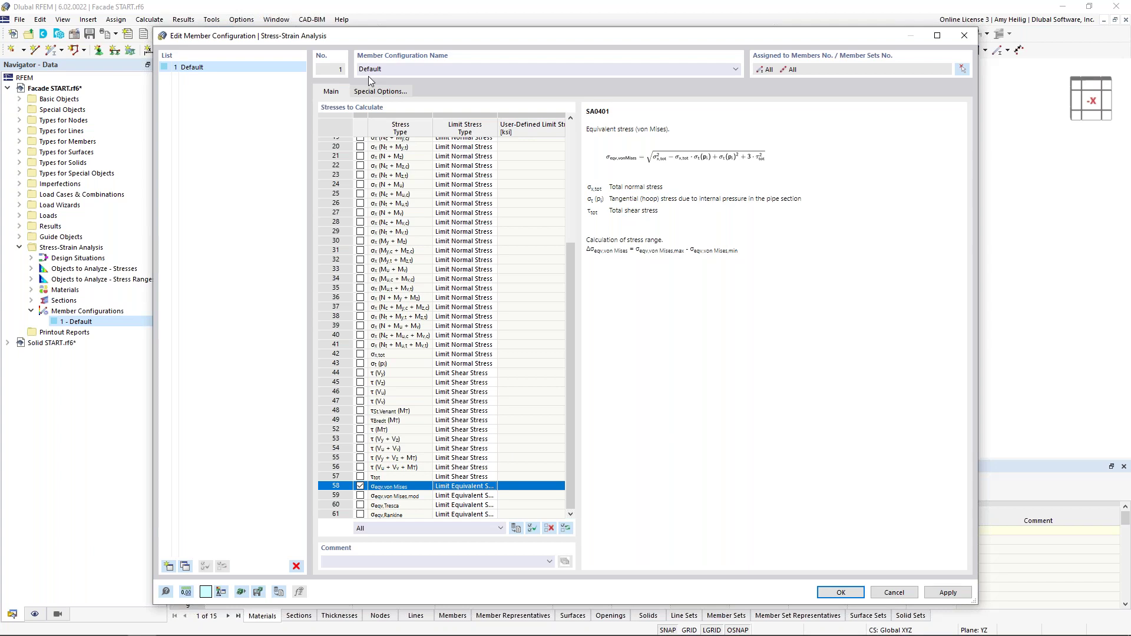
- Rename the member configuration as Von Mises and assign it to the vertical members 1-12 and member sets 1-4
{"action": "left_click_drag", "start_coordinate": [397, 69], "coordinate": [328, 53]}
{"action": "type", "text": "Von Mises"}
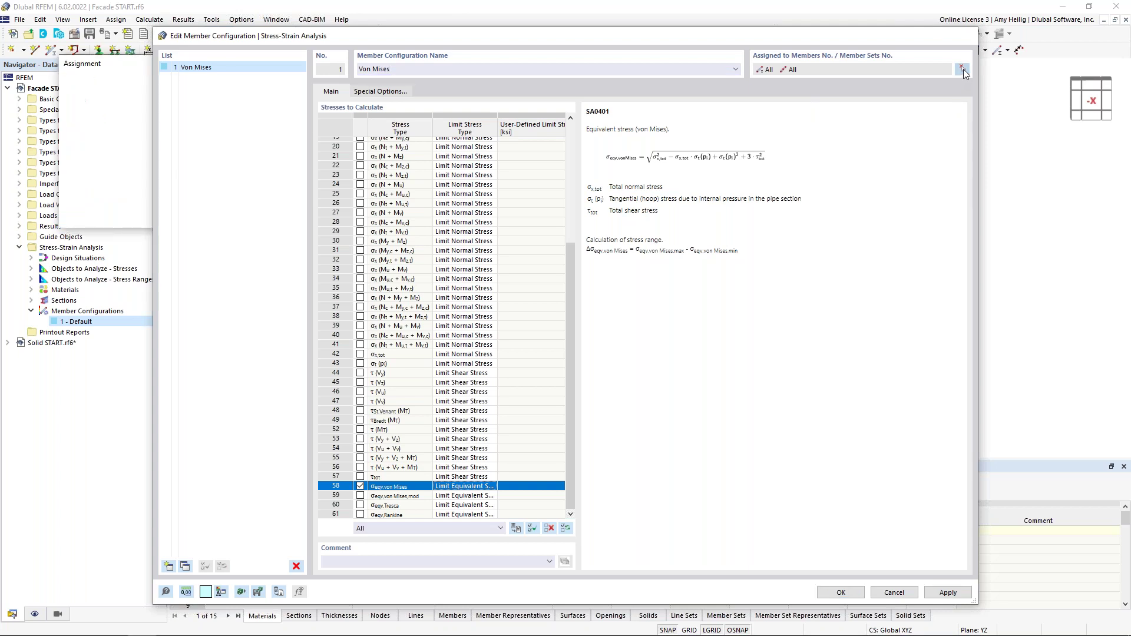
{"action": "left_click", "coordinate": [964, 69]}
{"action": "left_click_drag", "start_coordinate": [407, 88], "coordinate": [457, 433]}
{"action": "left_click_drag", "start_coordinate": [512, 91], "coordinate": [532, 419]}
{"action": "left_click_drag", "start_coordinate": [595, 68], "coordinate": [626, 431]}
{"action": "left_click_drag", "start_coordinate": [678, 66], "coordinate": [720, 439]}
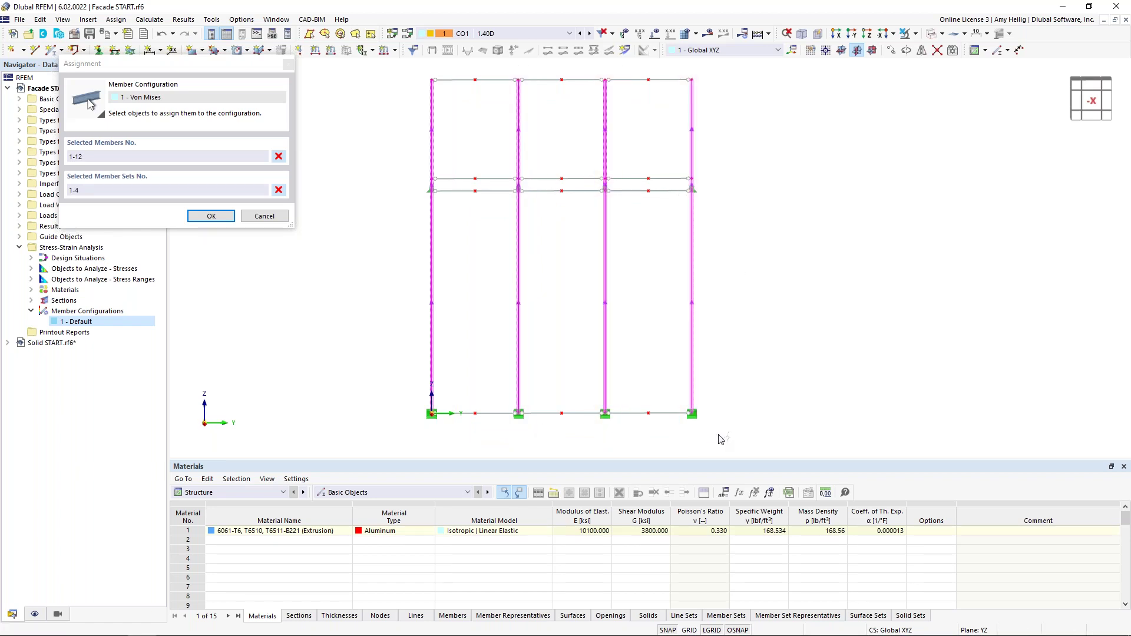
{"action": "left_click", "coordinate": [211, 216]}
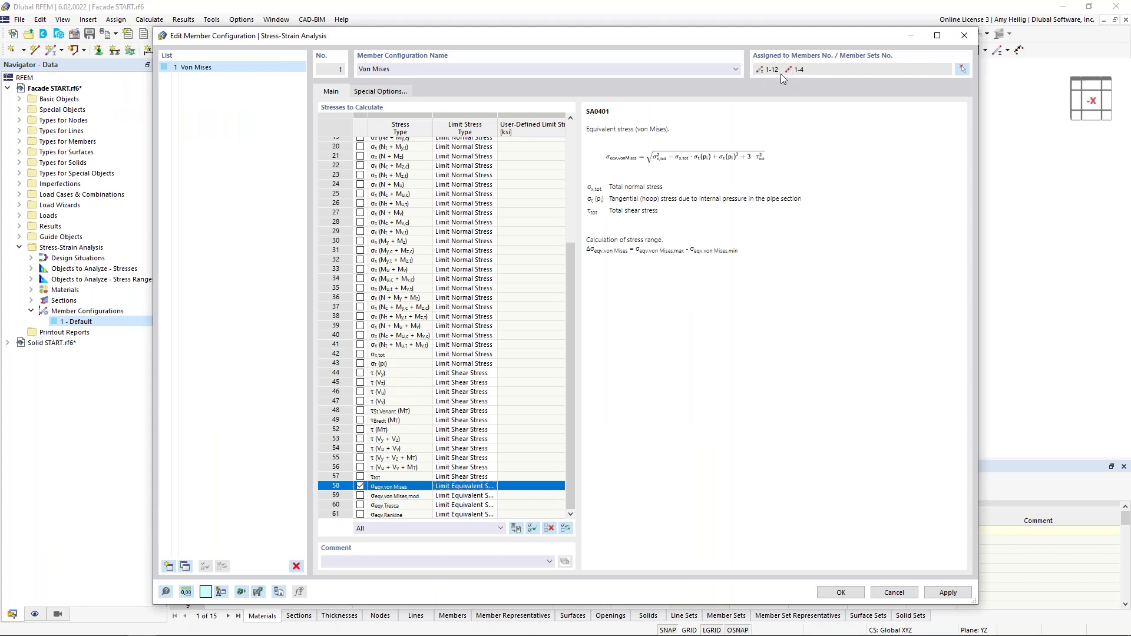
- Duplicate the Von Mises configuration and replace the von Mises equivalent stress with the Tresca equivalent stress in the copy
{"action": "left_click", "coordinate": [185, 567]}
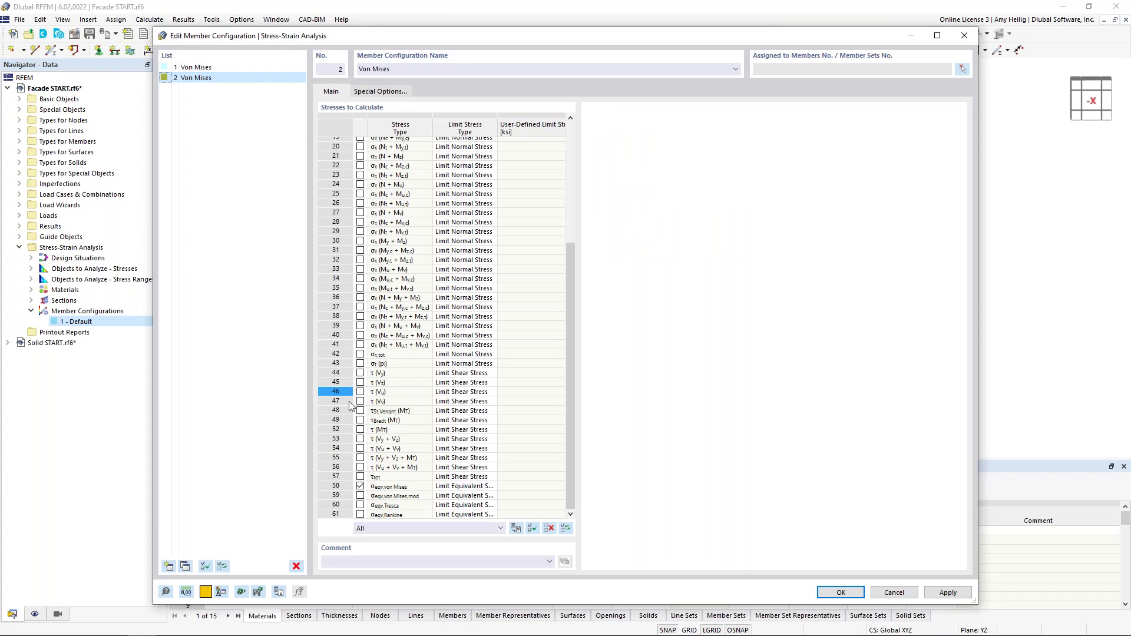
{"action": "left_click", "coordinate": [361, 486]}
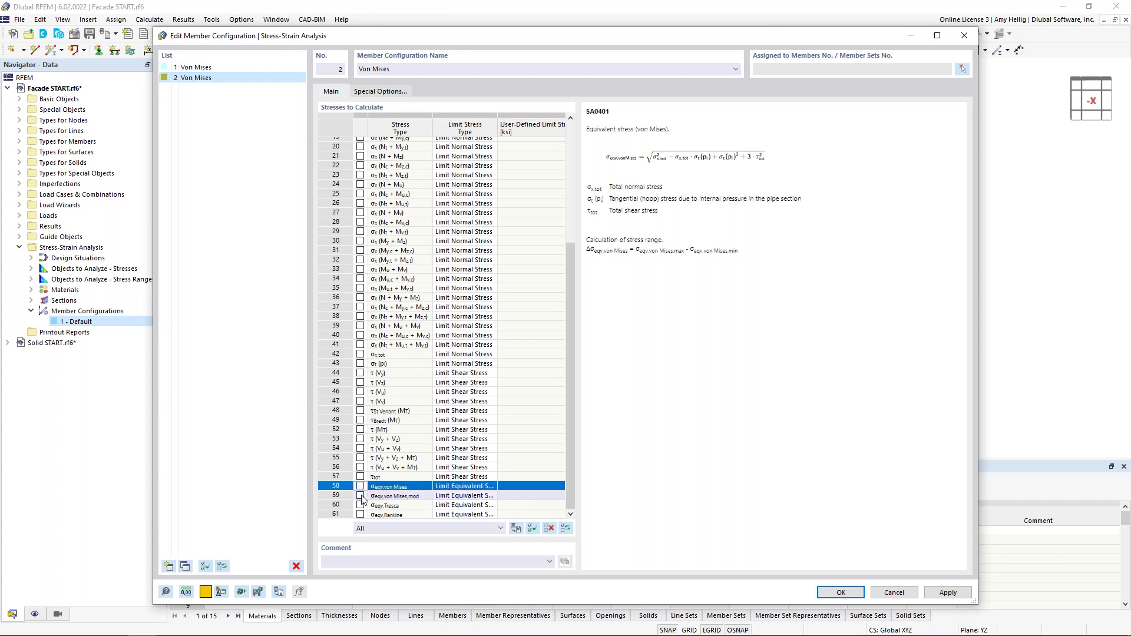
{"action": "left_click", "coordinate": [361, 505]}
{"action": "left_click", "coordinate": [361, 505]}
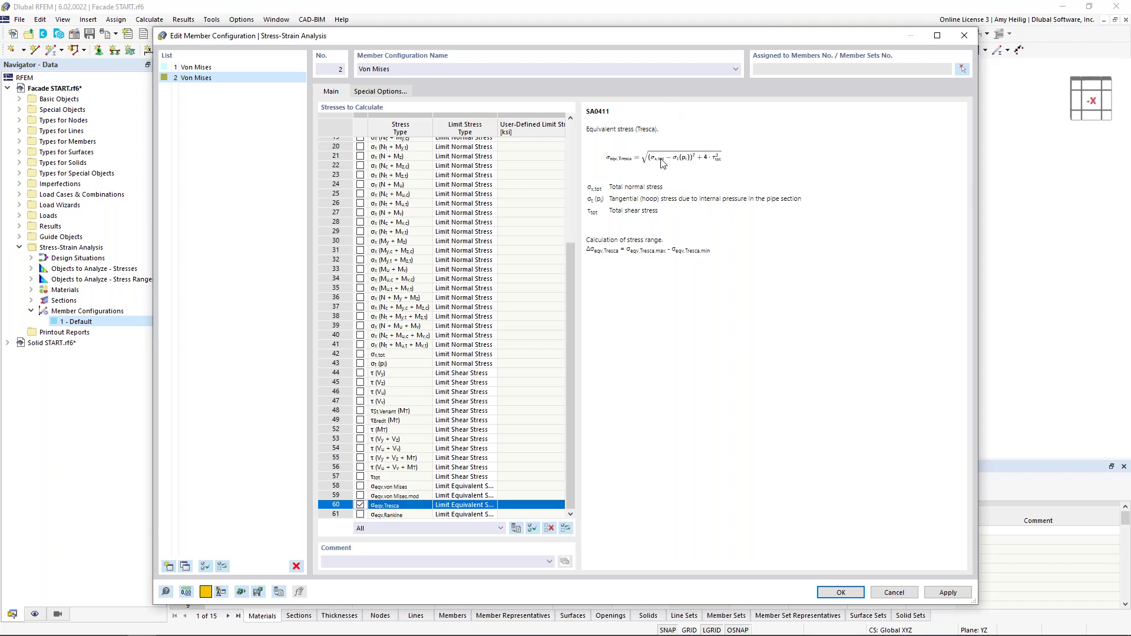
- Rename the copied member configuration as Tresca
{"action": "left_click", "coordinate": [396, 68]}
{"action": "left_click", "coordinate": [395, 68]}
{"action": "key", "text": "BackSpace"}
{"action": "key", "text": "BackSpace"}
{"action": "key", "text": "BackSpace"}
{"action": "key", "text": "BackSpace"}
{"action": "key", "text": "BackSpace"}
{"action": "key", "text": "BackSpace"}
{"action": "key", "text": "BackSpace"}
{"action": "key", "text": "BackSpace"}
{"action": "key", "text": "BackSpace"}
{"action": "type", "text": "Tresca"}
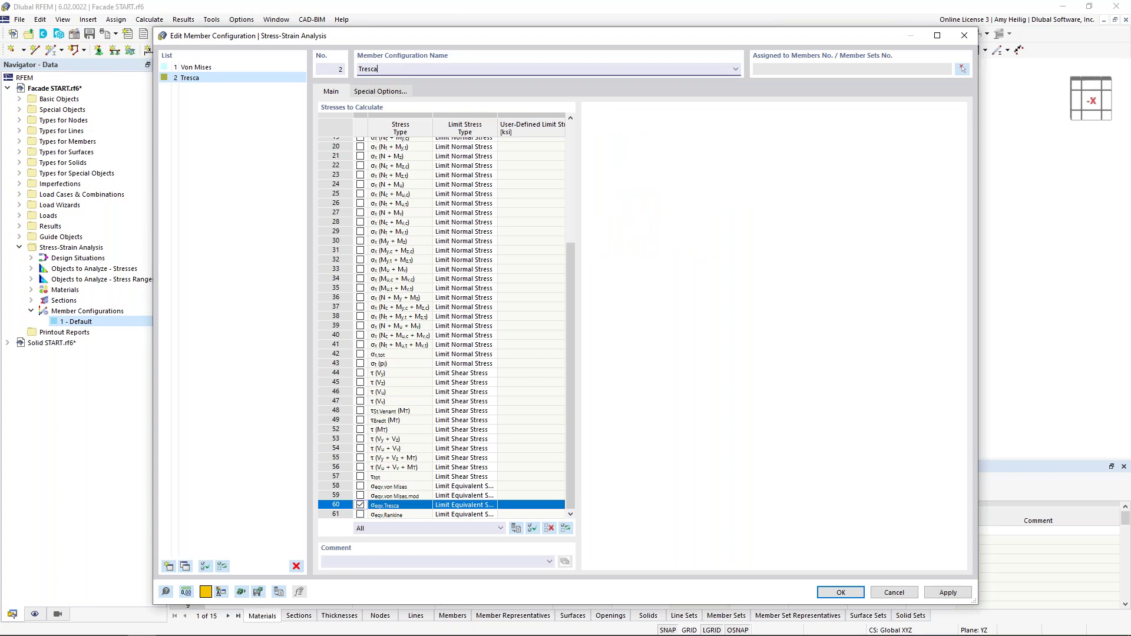
- Assign the Tresca configuration to all horizontal members, 13-24, and save the member configurations
{"action": "left_click", "coordinate": [963, 69]}
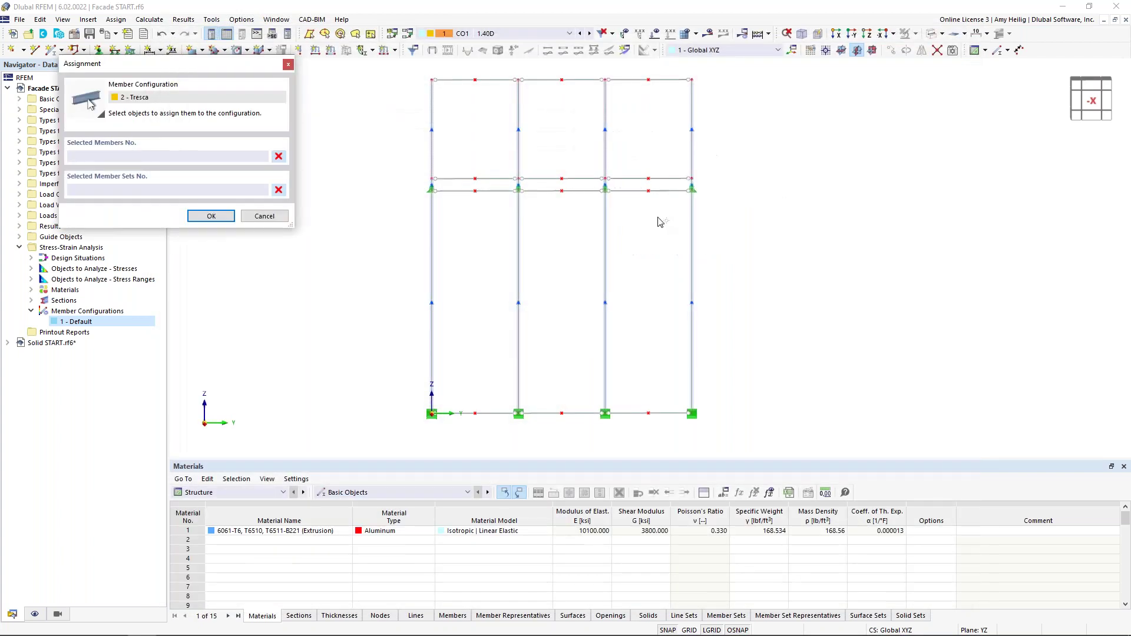
{"action": "left_click_drag", "start_coordinate": [422, 75], "coordinate": [737, 99]}
{"action": "left_click_drag", "start_coordinate": [416, 166], "coordinate": [707, 186]}
{"action": "left_click_drag", "start_coordinate": [406, 184], "coordinate": [714, 212]}
{"action": "left_click_drag", "start_coordinate": [403, 396], "coordinate": [713, 420]}
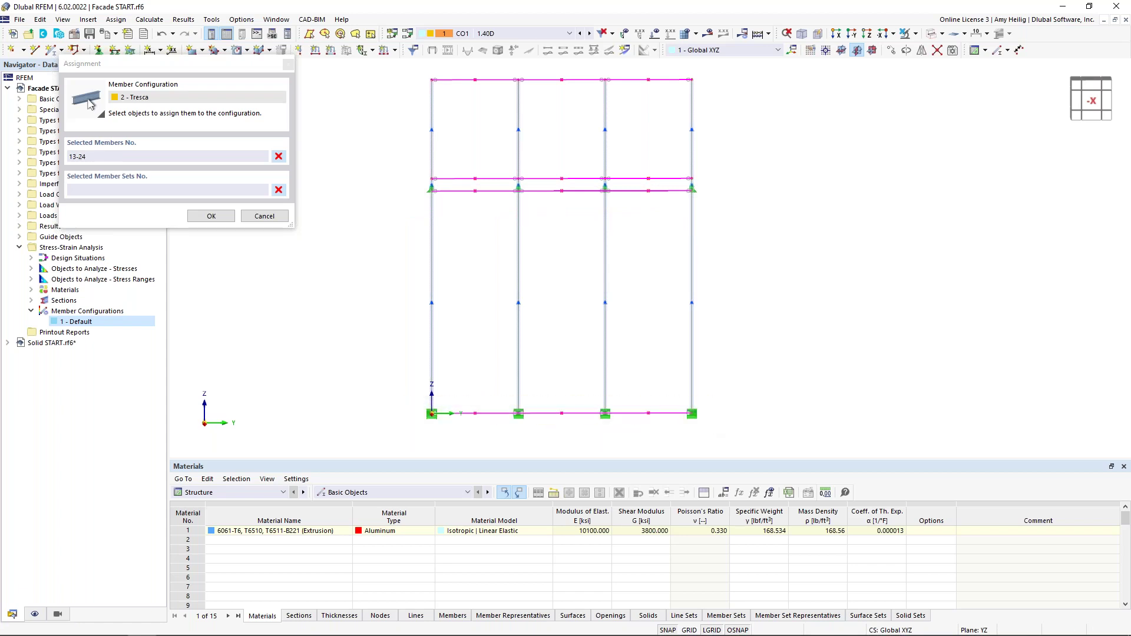
{"action": "left_click", "coordinate": [200, 216]}
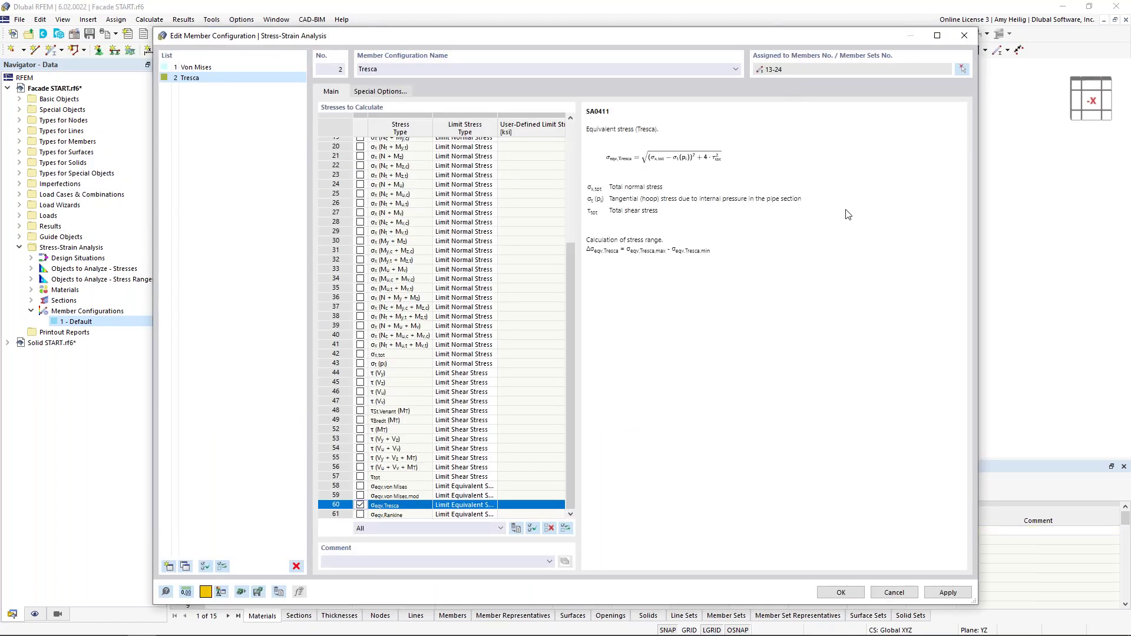
{"action": "left_click", "coordinate": [828, 598]}
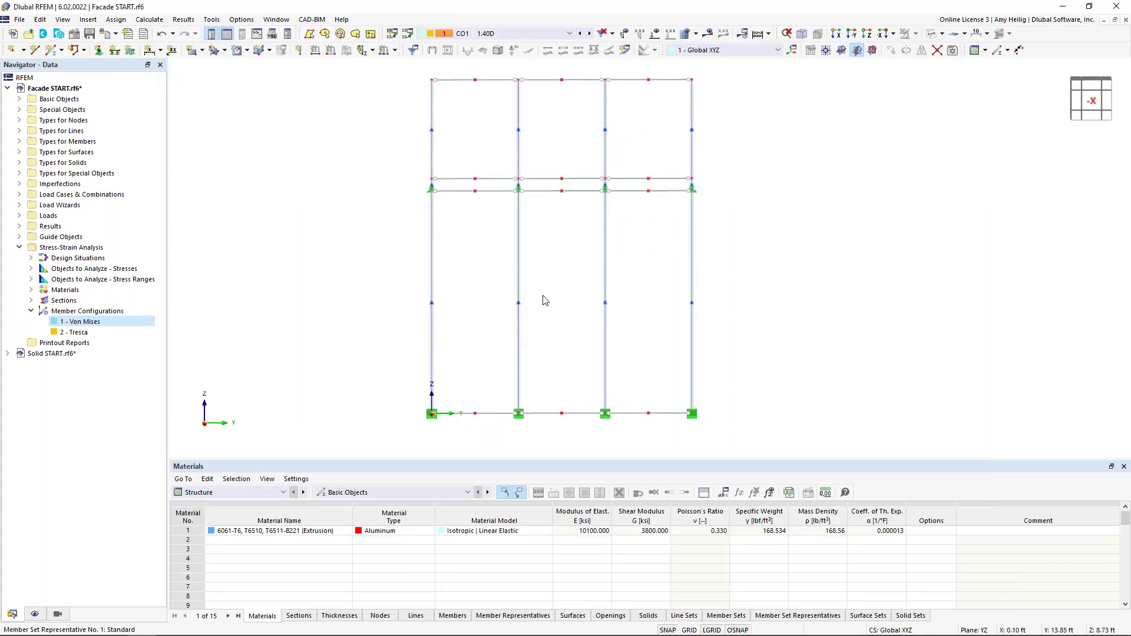
- Calculate all load cases and load combinations together with the stress-strain analysis
{"action": "left_click", "coordinate": [149, 19]}
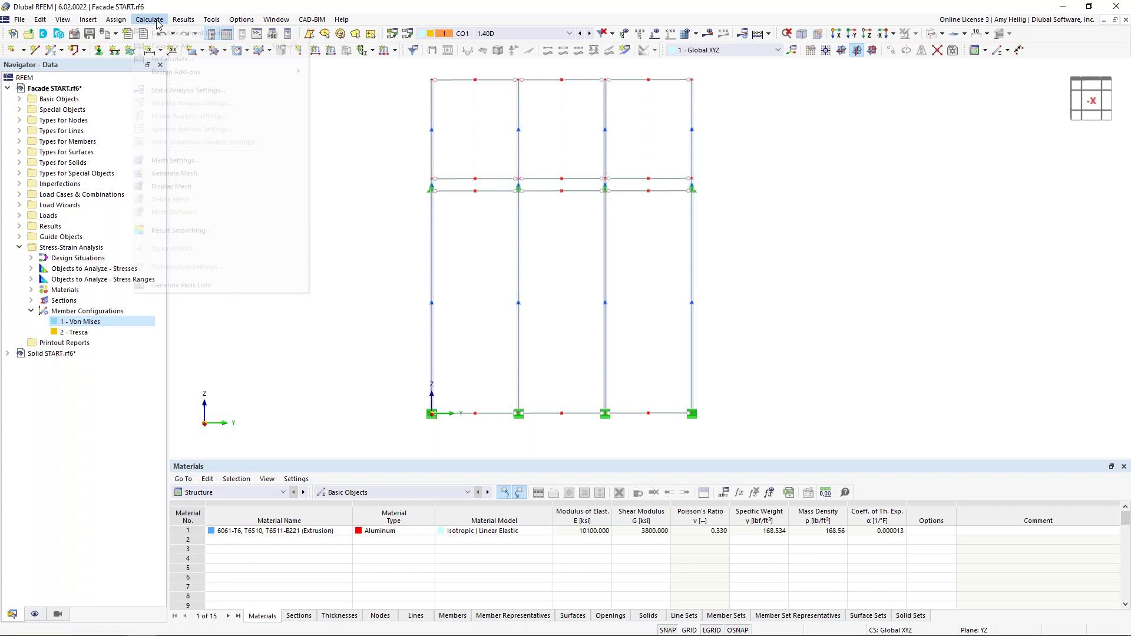
{"action": "left_click", "coordinate": [168, 46]}
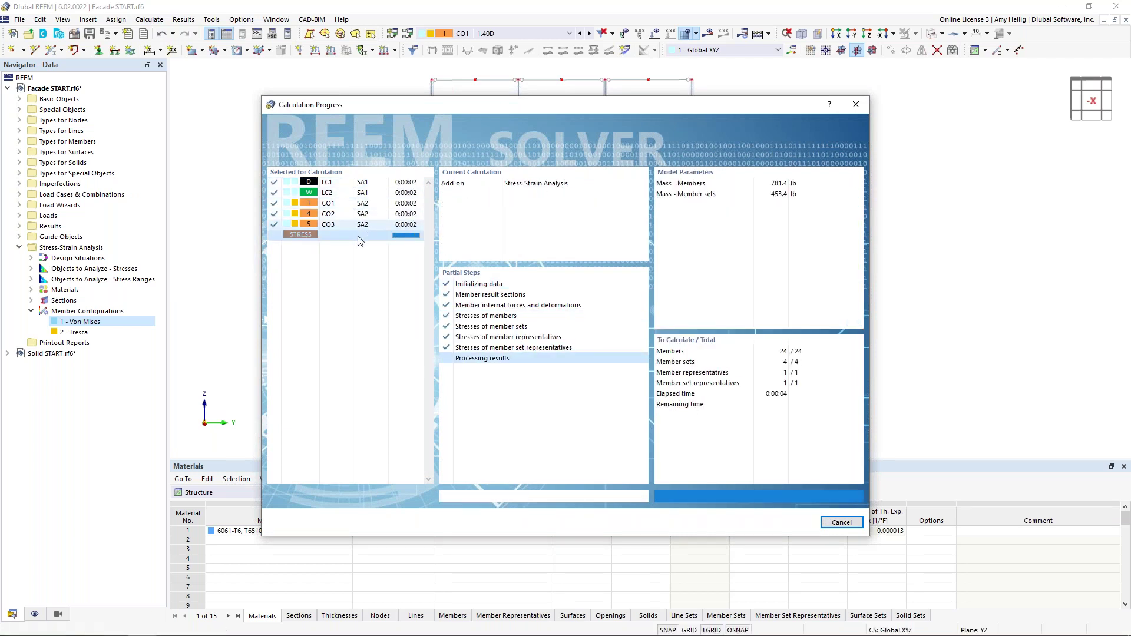
{"action": "middle_click_drag", "start_coordinate": [315, 245], "coordinate": [398, 249]}
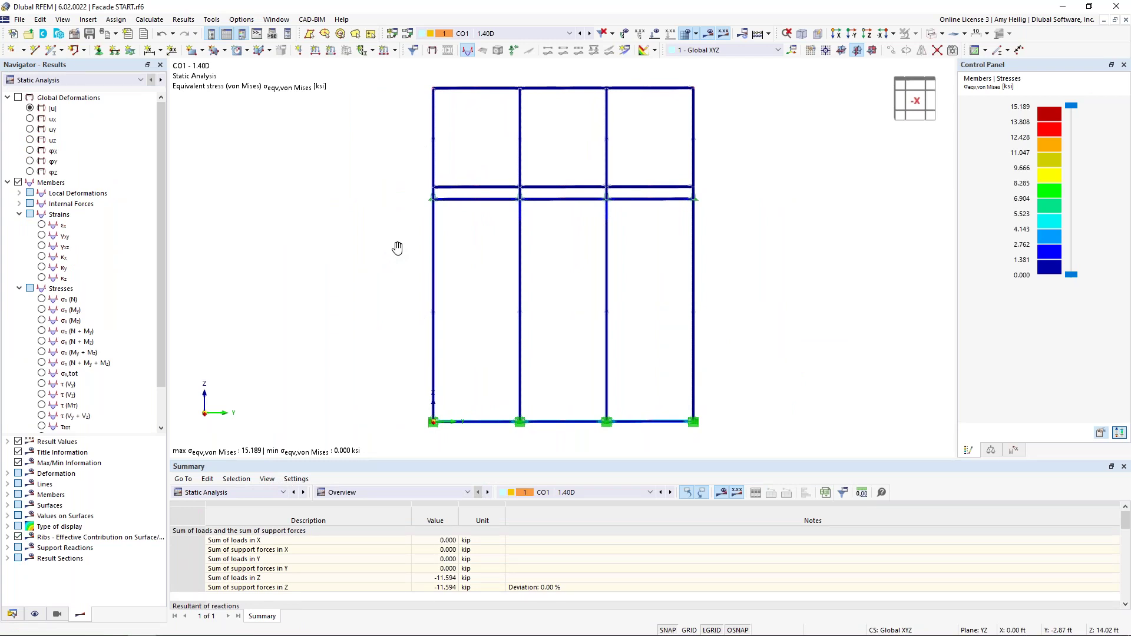
- Show the global deformations of the facade frame for load combination CO2 - 1.20D + W
{"action": "left_click", "coordinate": [516, 35]}
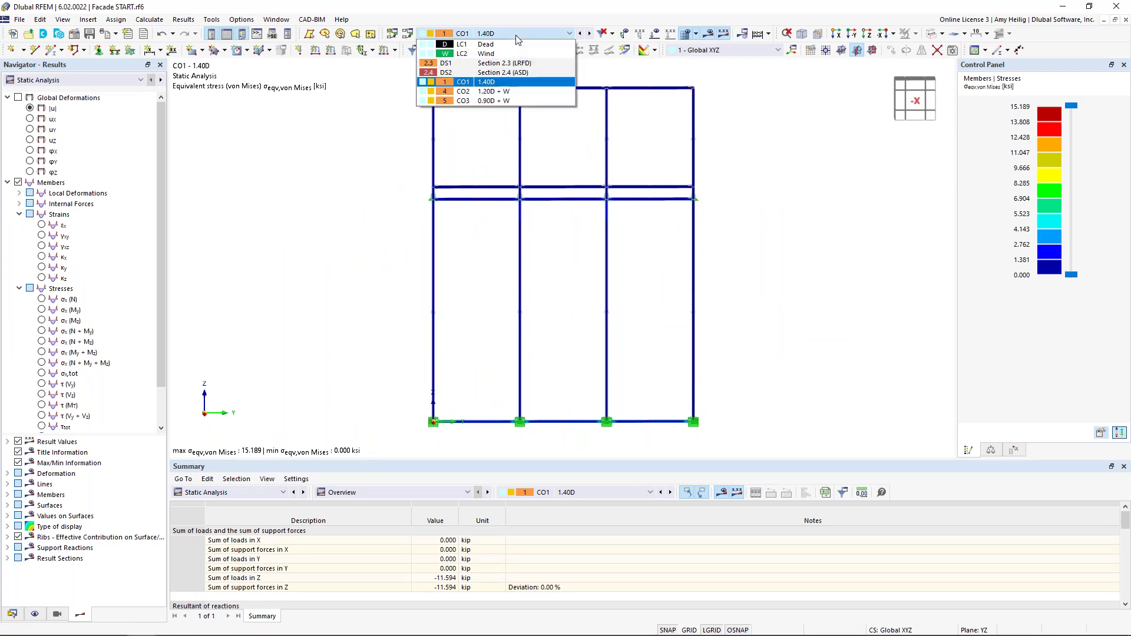
{"action": "left_click", "coordinate": [505, 93]}
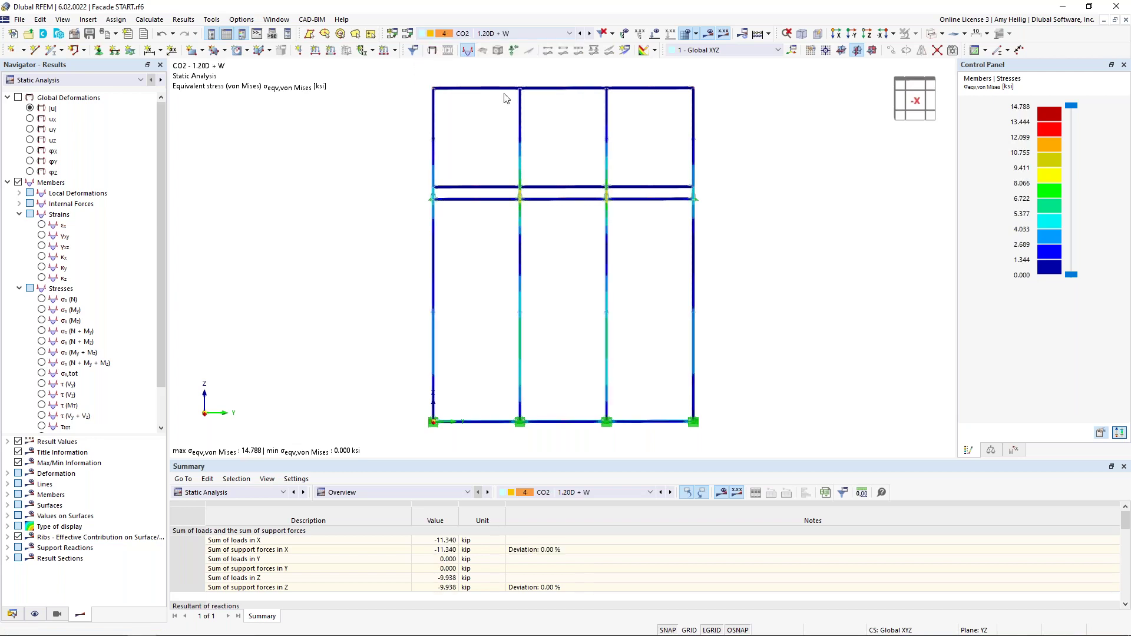
{"action": "left_click", "coordinate": [47, 83]}
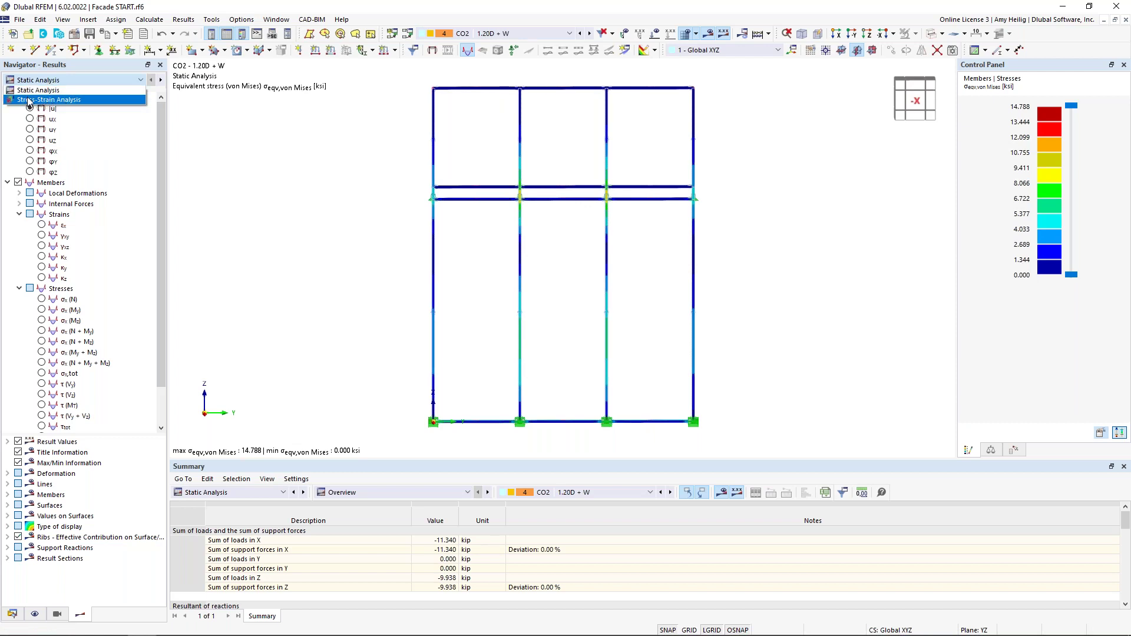
{"action": "left_click", "coordinate": [26, 90]}
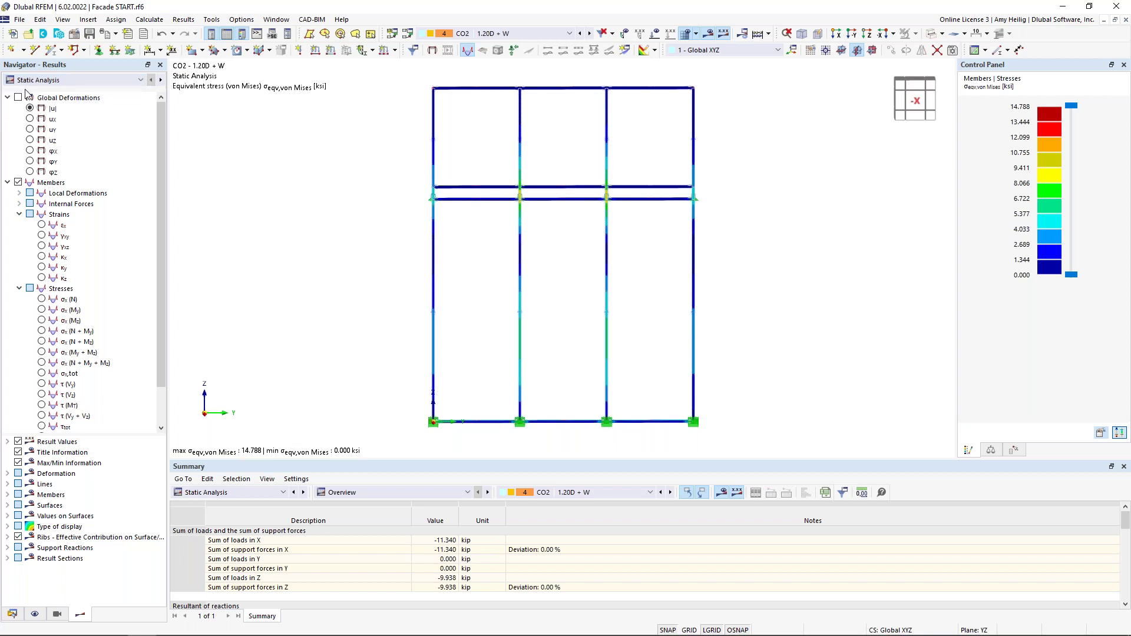
{"action": "left_click", "coordinate": [18, 98]}
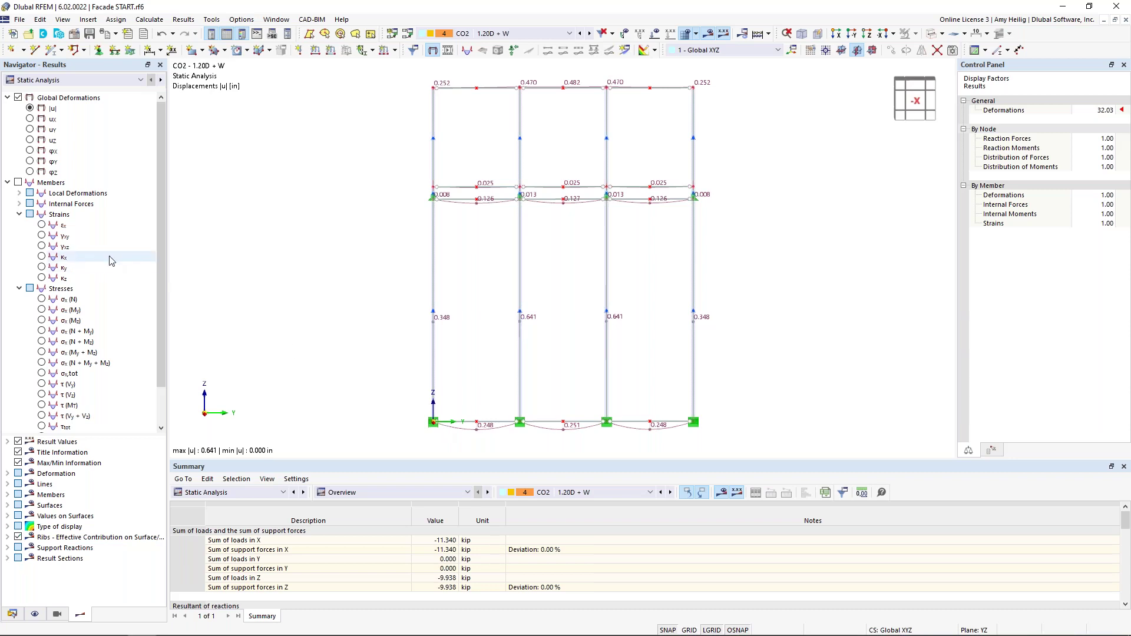
- Compare the member stresses under CO2: normal stress σx (N), shear stress τ (Vy), and von Mises equivalent stress
{"action": "scroll", "coordinate": [57, 273], "scroll_direction": "down", "scroll_amount": 2}
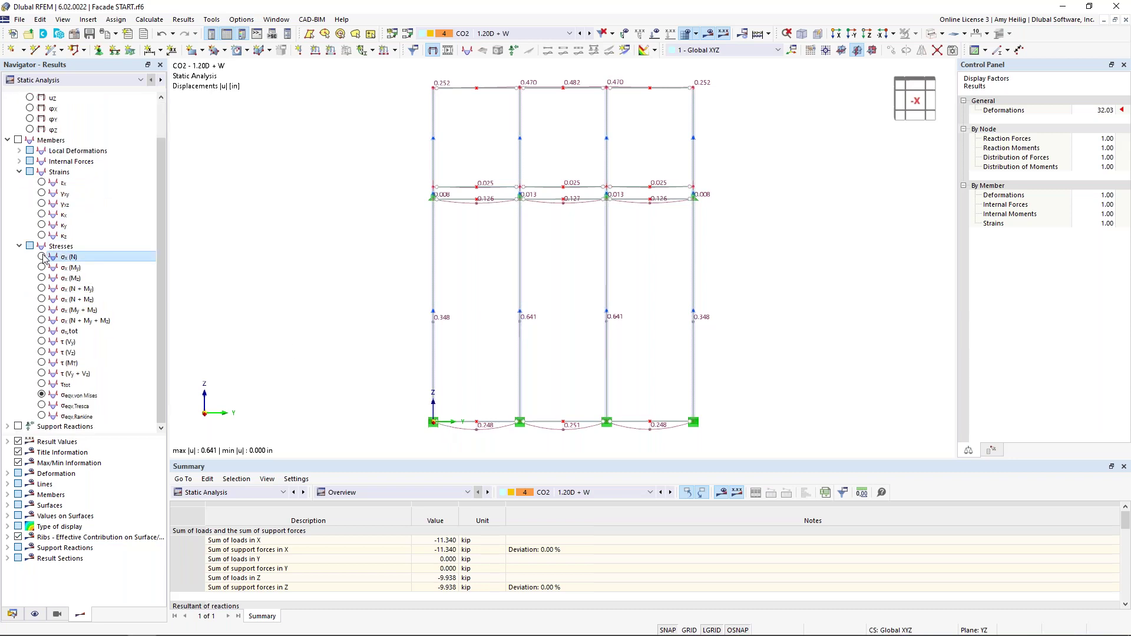
{"action": "left_click", "coordinate": [42, 257]}
{"action": "left_click", "coordinate": [970, 452]}
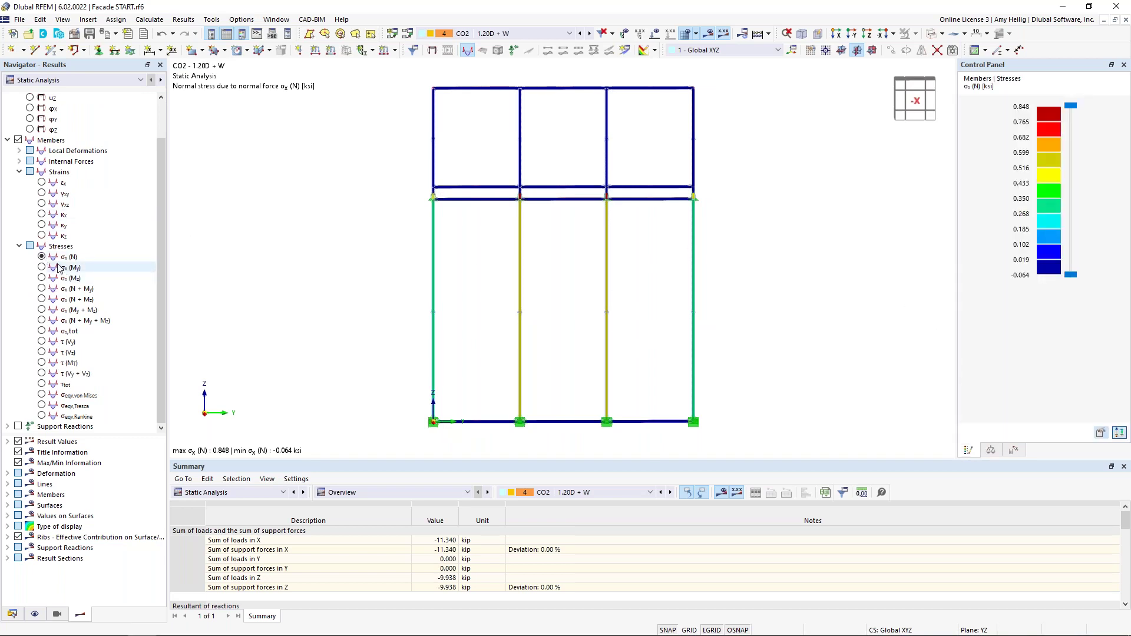
{"action": "left_click", "coordinate": [42, 341]}
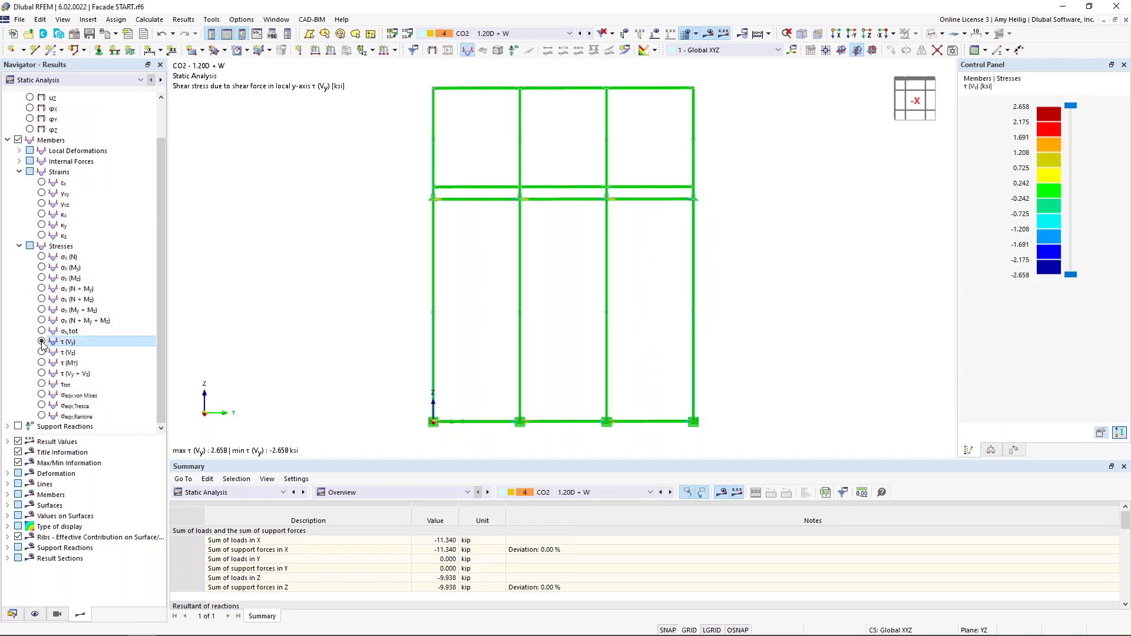
{"action": "left_click", "coordinate": [42, 395]}
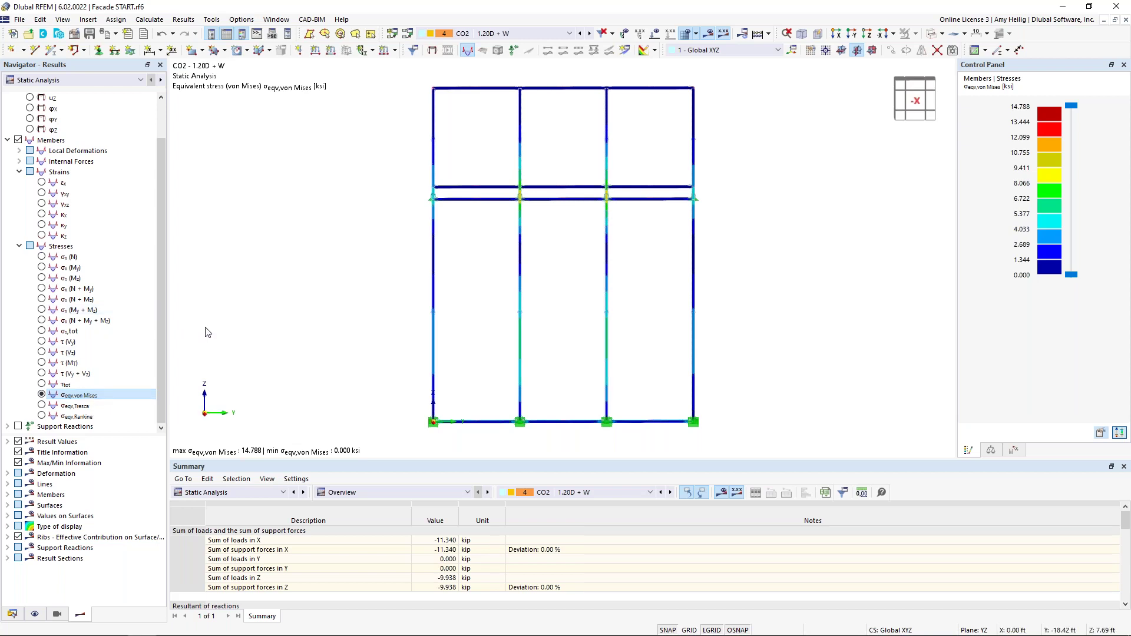
- Switch the displayed results to Stress-Strain Analysis and enlarge the results table
{"action": "left_click", "coordinate": [133, 82]}
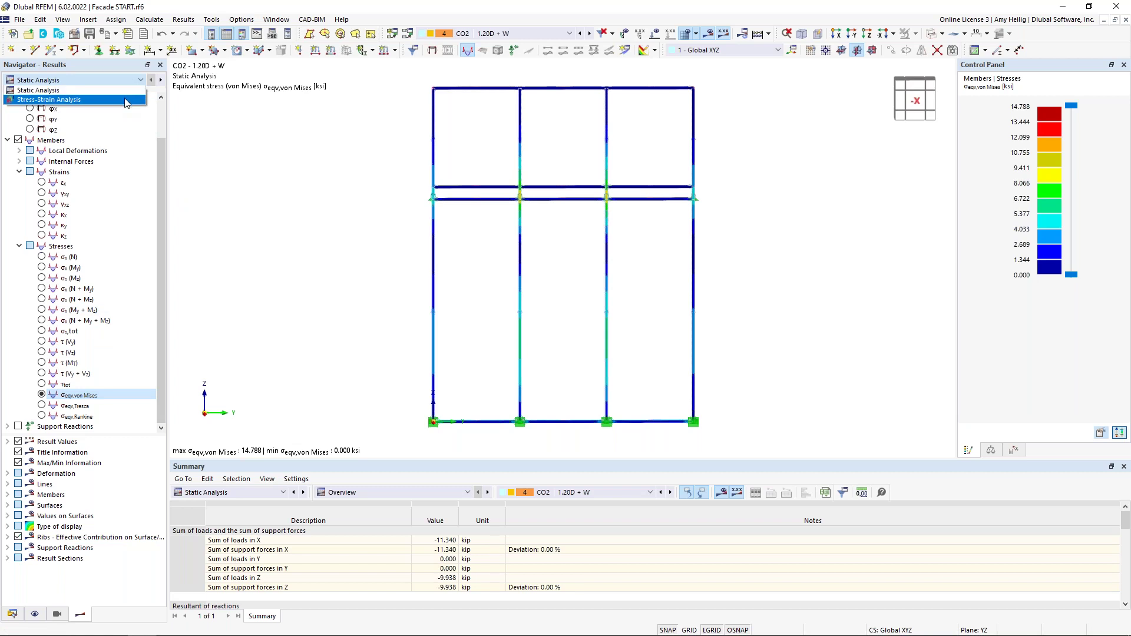
{"action": "left_click", "coordinate": [127, 101]}
{"action": "left_click_drag", "start_coordinate": [344, 459], "coordinate": [354, 387]}
{"action": "scroll", "coordinate": [383, 316], "scroll_direction": "down", "scroll_amount": 1}
{"action": "middle_click_drag", "start_coordinate": [384, 316], "coordinate": [413, 288]}
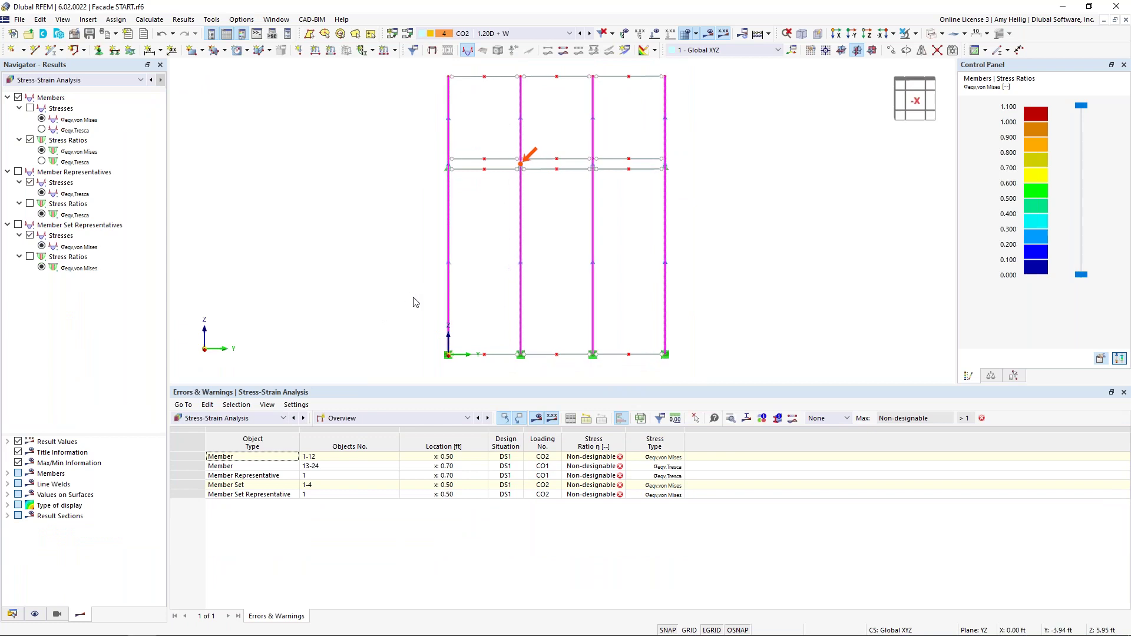
- Examine the result details of the non-designable von Mises stress ratio for members 1-12
{"action": "left_click", "coordinate": [595, 458]}
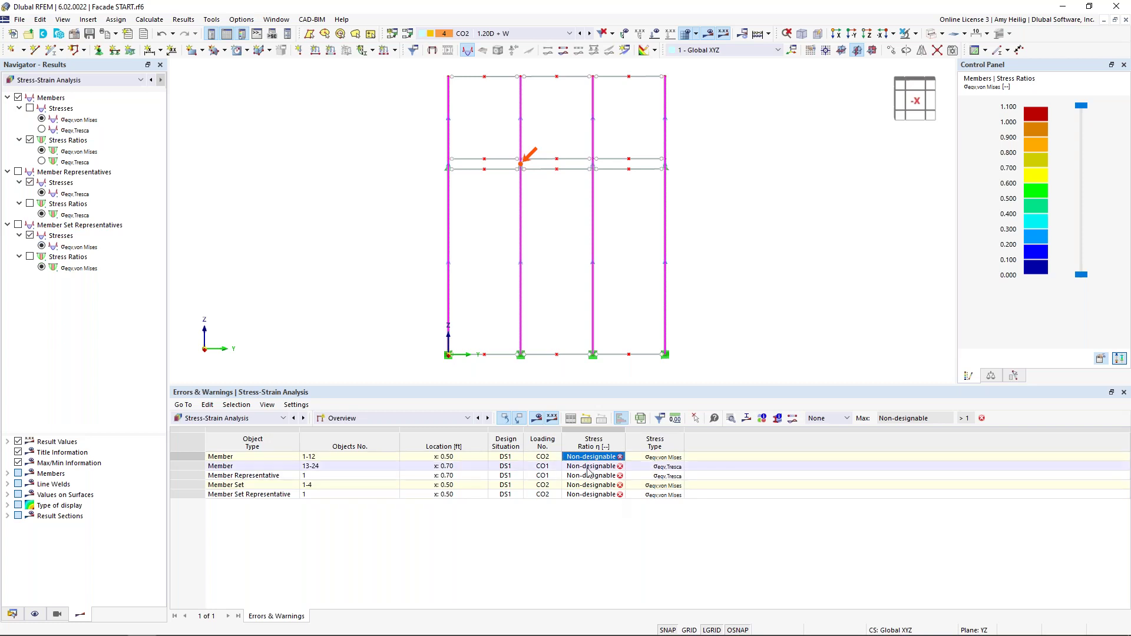
{"action": "left_click", "coordinate": [730, 418]}
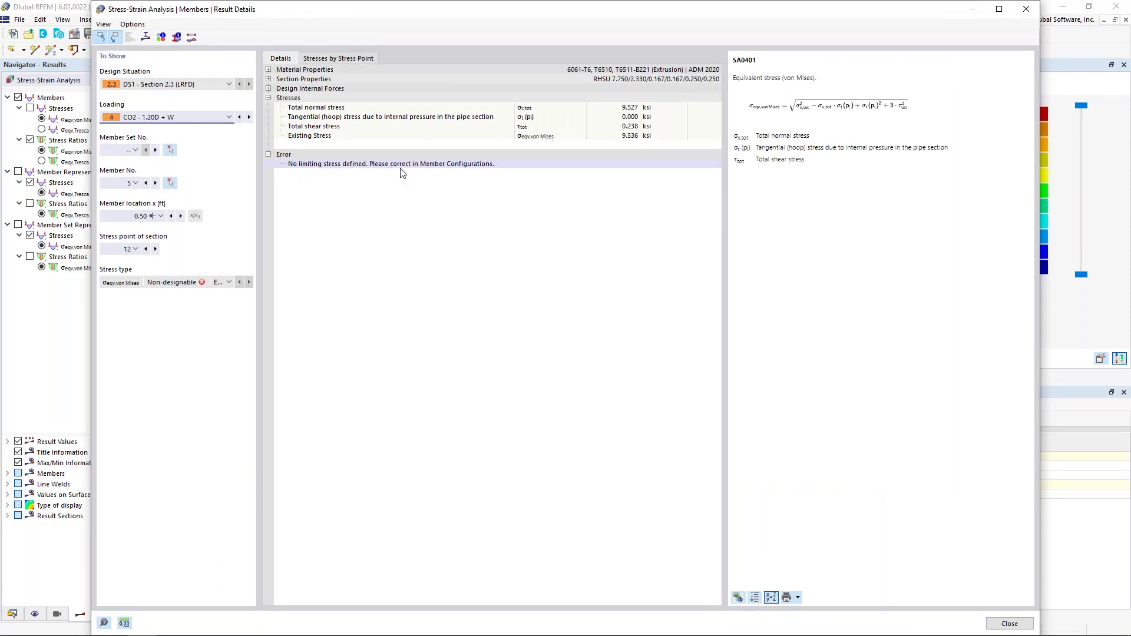
{"action": "left_click", "coordinate": [1010, 624]}
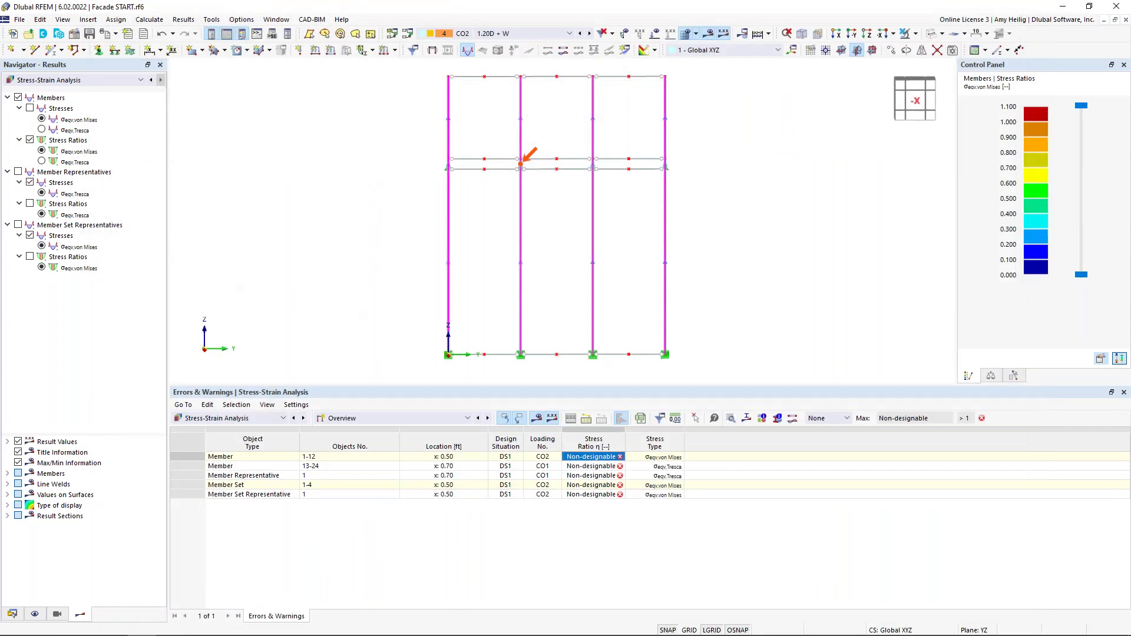
- Look up the strength values of the 6061-T6 aluminum extrusion material without changing it
{"action": "left_click", "coordinate": [11, 614]}
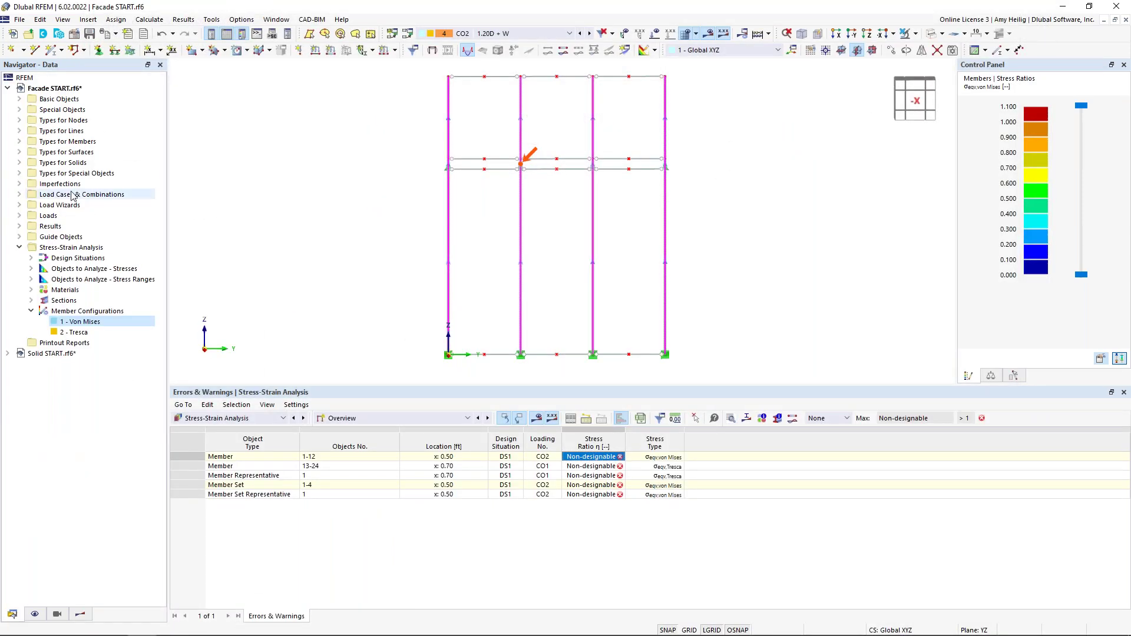
{"action": "left_click", "coordinate": [20, 99]}
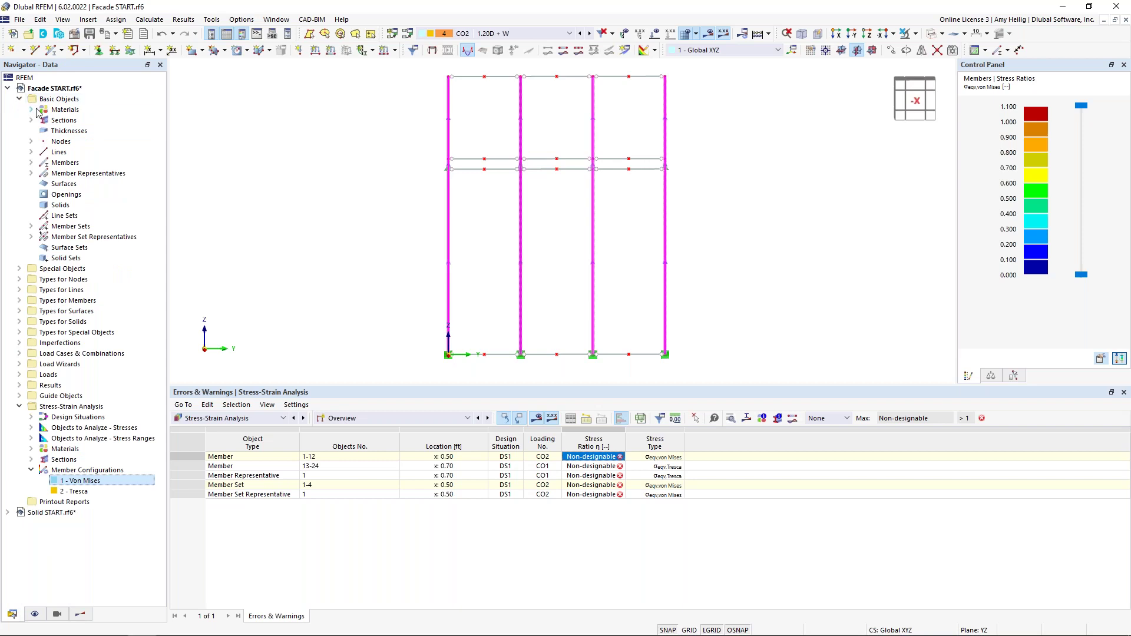
{"action": "left_click", "coordinate": [32, 109]}
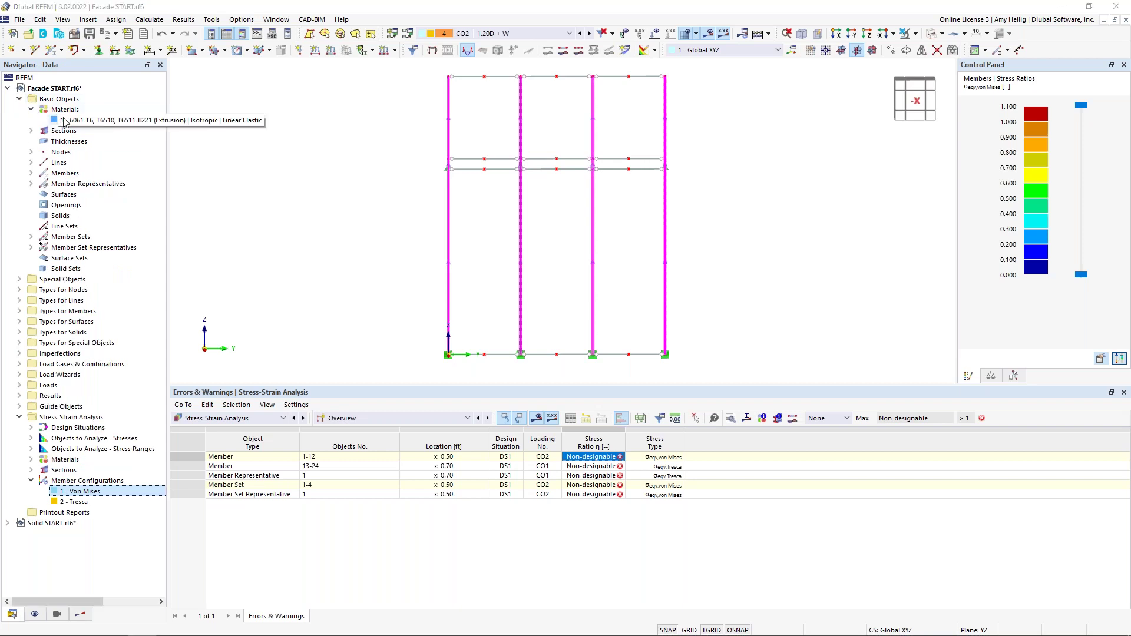
{"action": "double_click", "coordinate": [65, 121]}
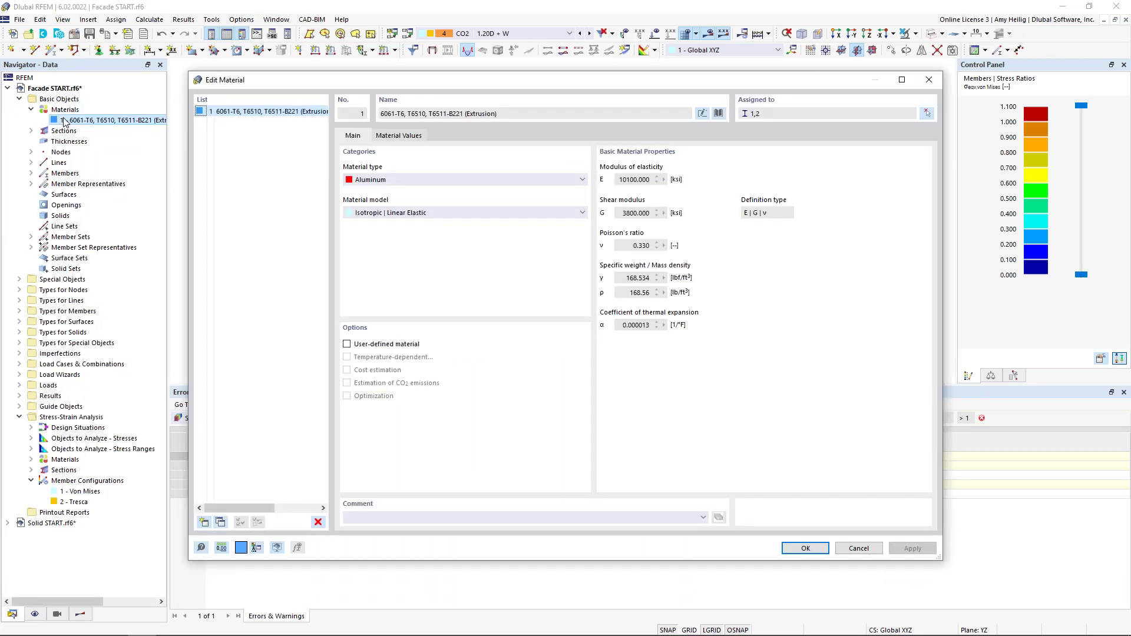
{"action": "left_click", "coordinate": [398, 136]}
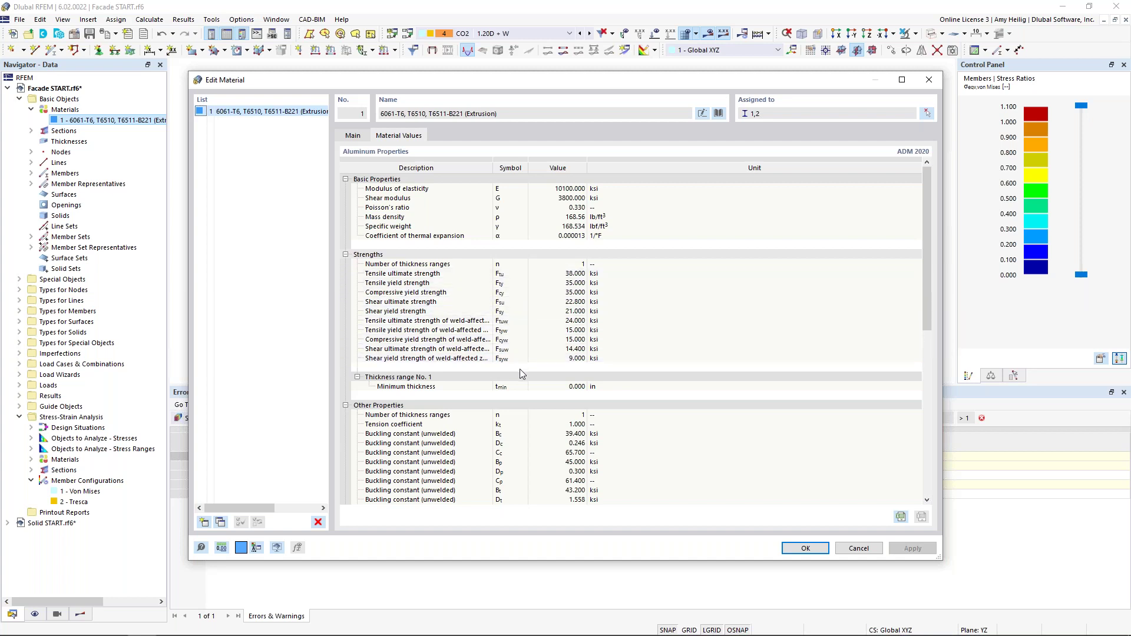
{"action": "left_click", "coordinate": [848, 550]}
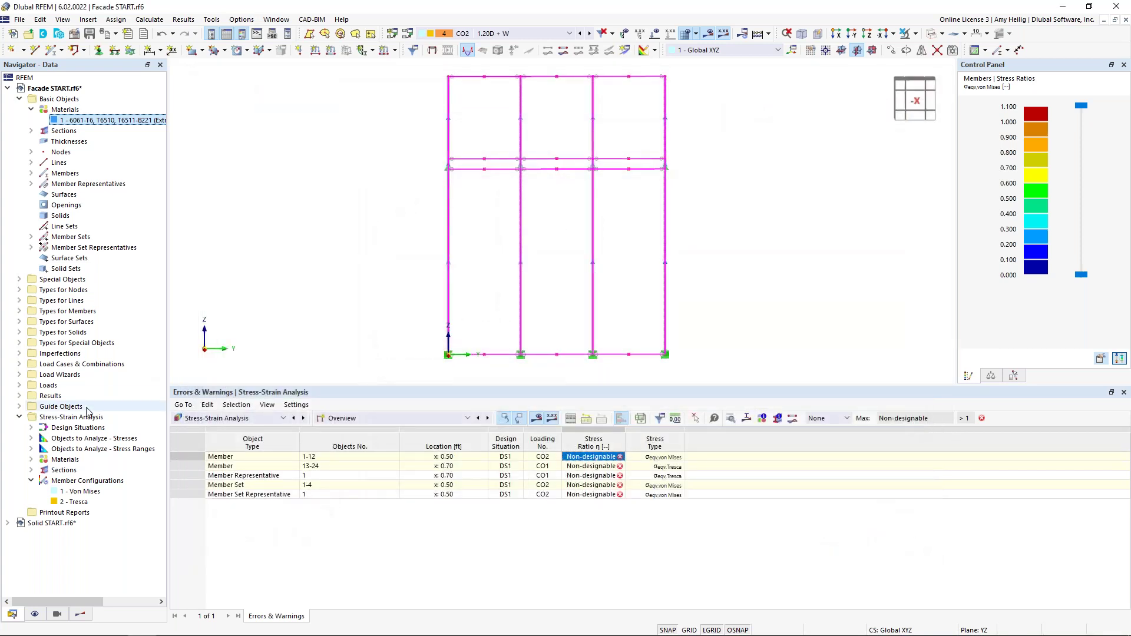
- In the Von Mises member configuration, set the von Mises equivalent stress to a user-defined limit of 35 ksi
{"action": "double_click", "coordinate": [97, 494]}
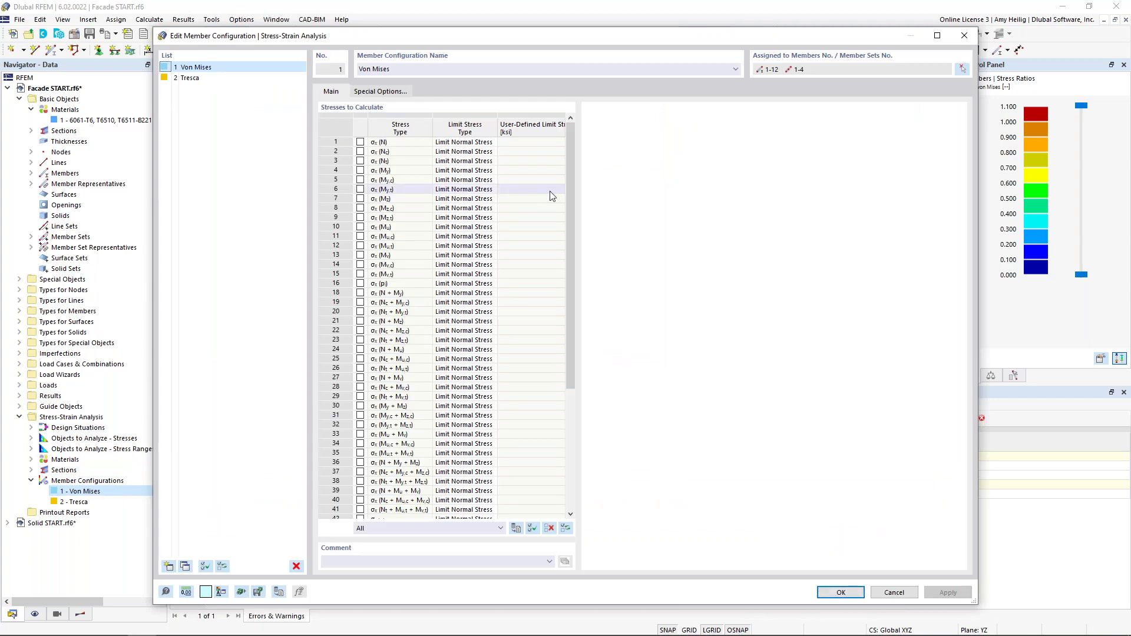
{"action": "left_click_drag", "start_coordinate": [569, 192], "coordinate": [582, 353]}
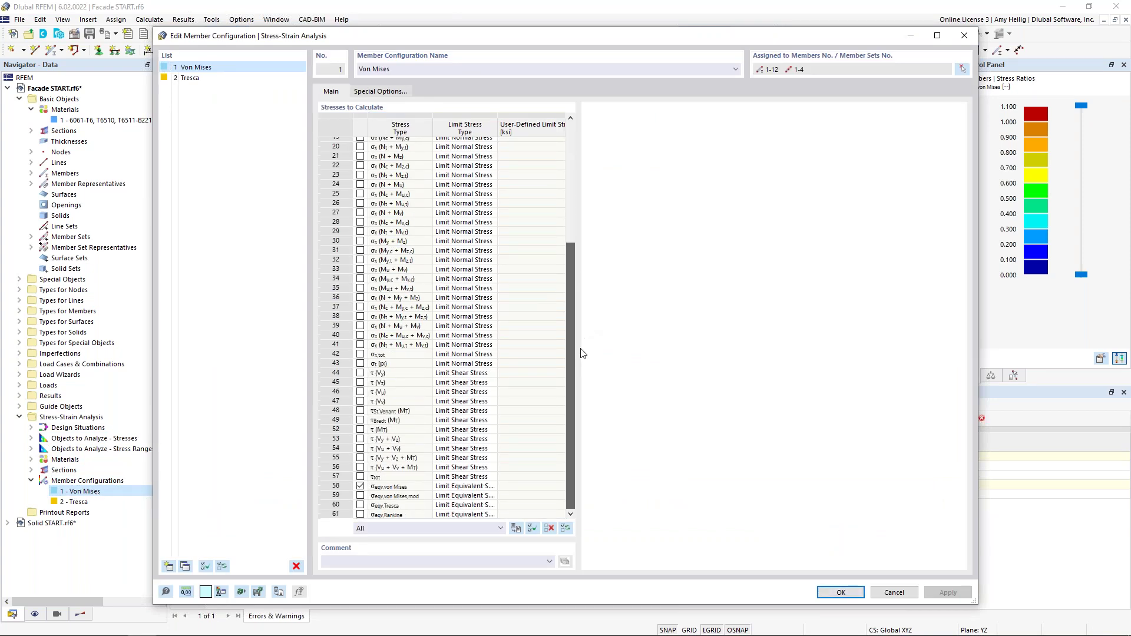
{"action": "left_click", "coordinate": [471, 486]}
{"action": "left_click", "coordinate": [492, 487]}
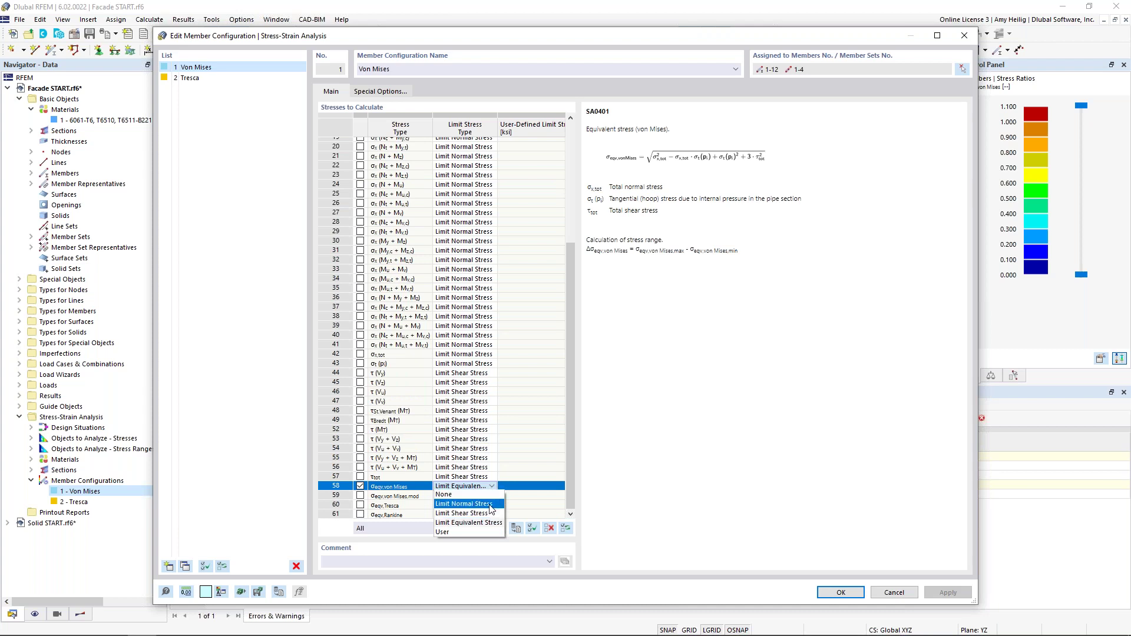
{"action": "left_click", "coordinate": [477, 533]}
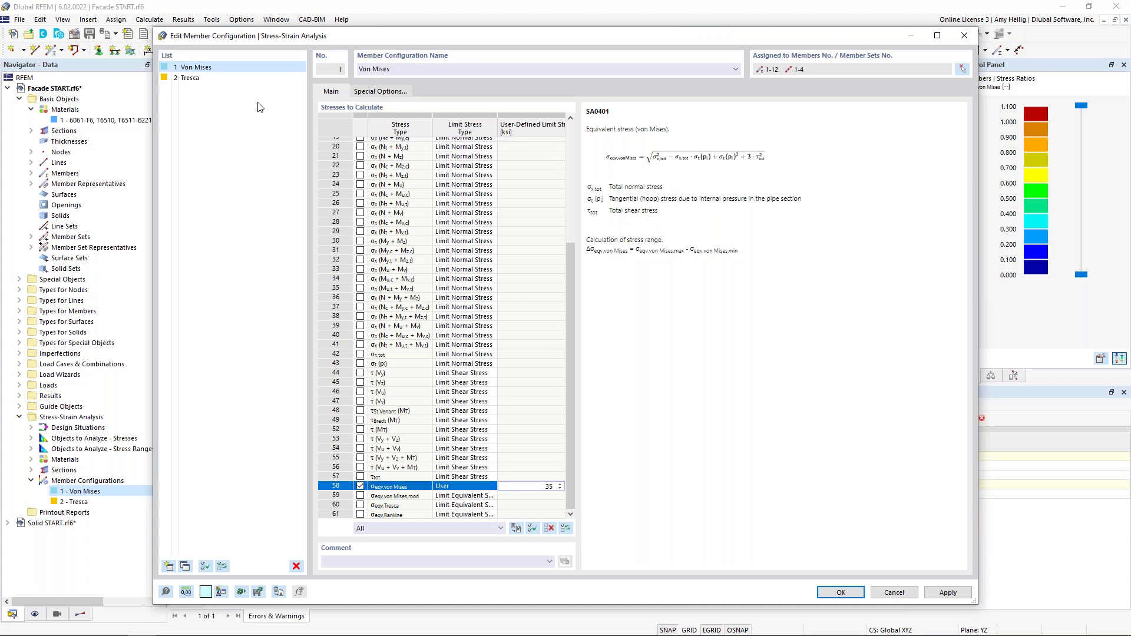
- Give the Tresca equivalent stress a user-defined limit of 35 ksi in the Tresca configuration, then save, accepting deletion of the stress-strain results
{"action": "left_click", "coordinate": [206, 80]}
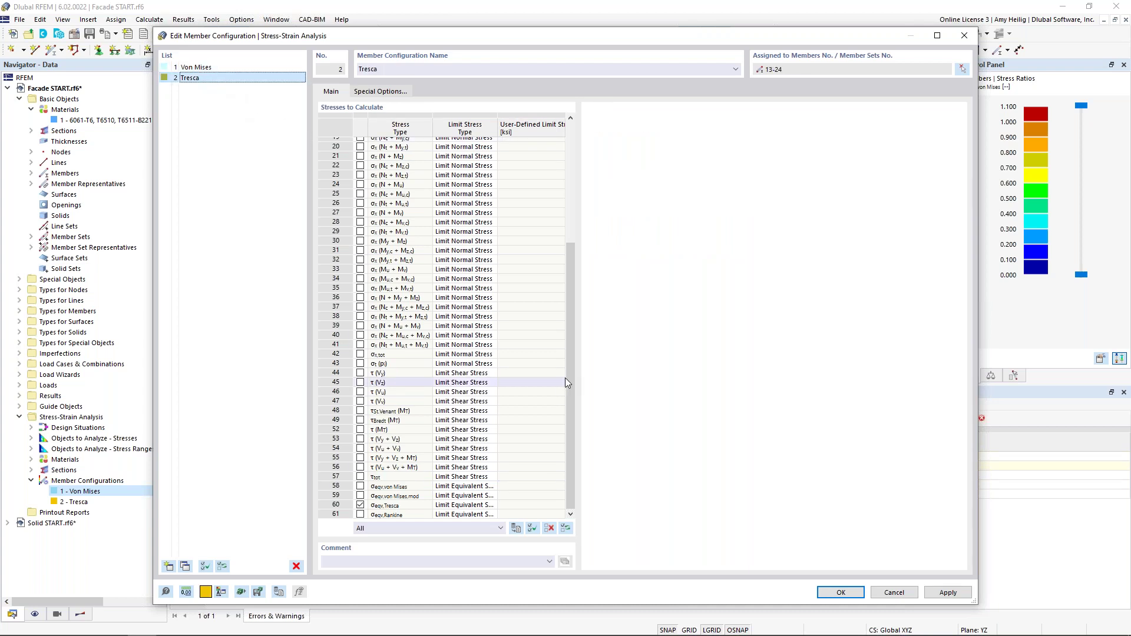
{"action": "left_click", "coordinate": [465, 505]}
{"action": "left_click", "coordinate": [465, 505]}
{"action": "left_click", "coordinate": [467, 550]}
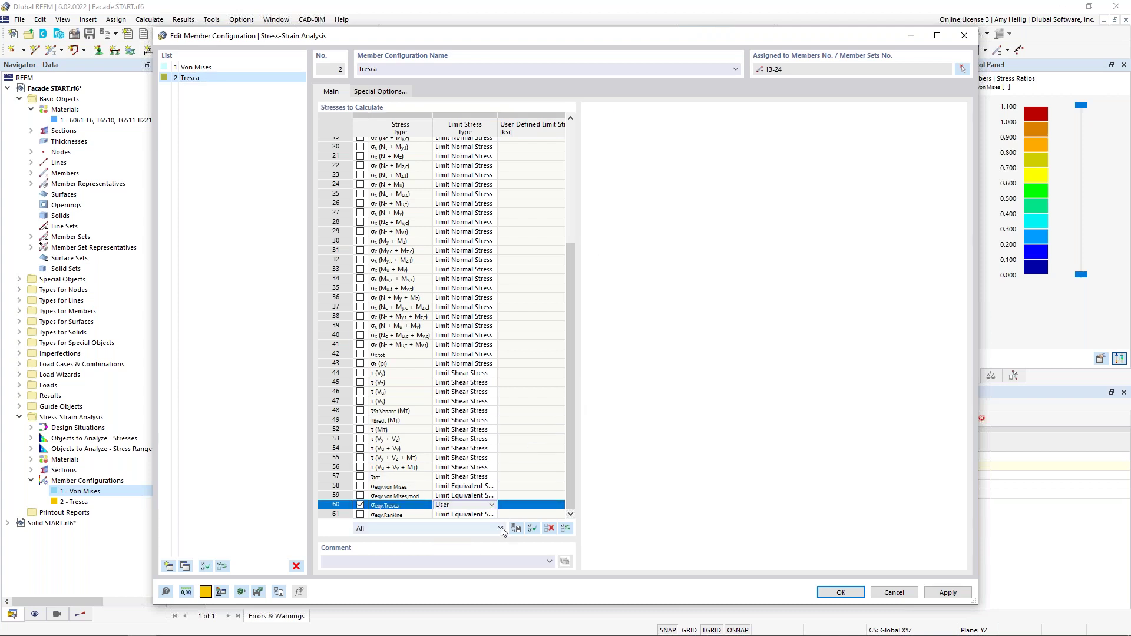
{"action": "left_click", "coordinate": [553, 505]}
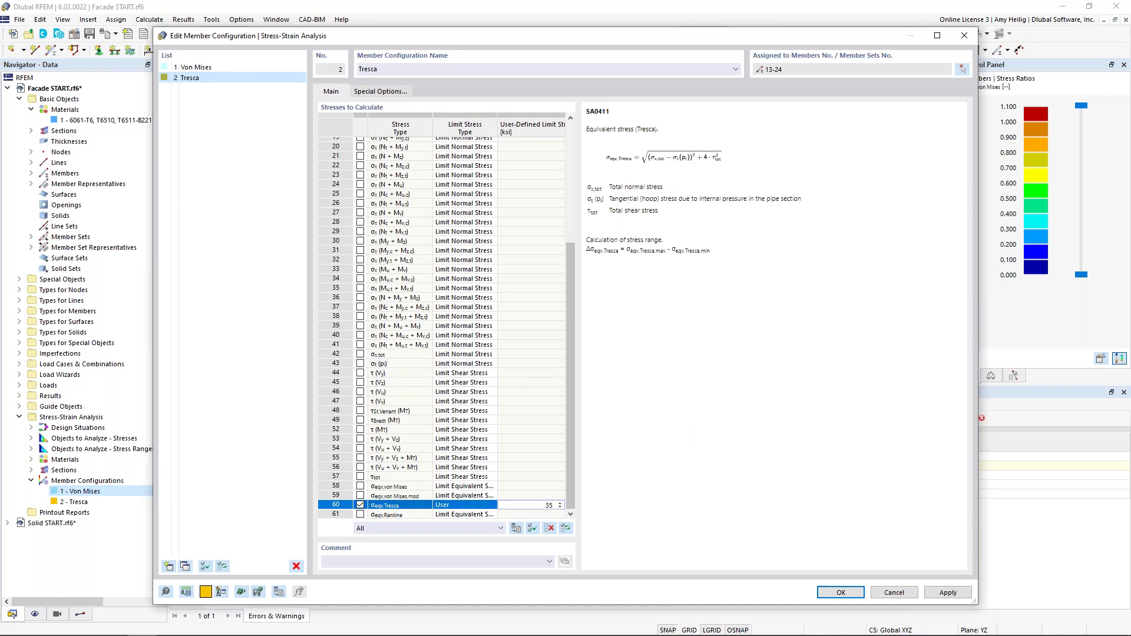
{"action": "left_click", "coordinate": [842, 593]}
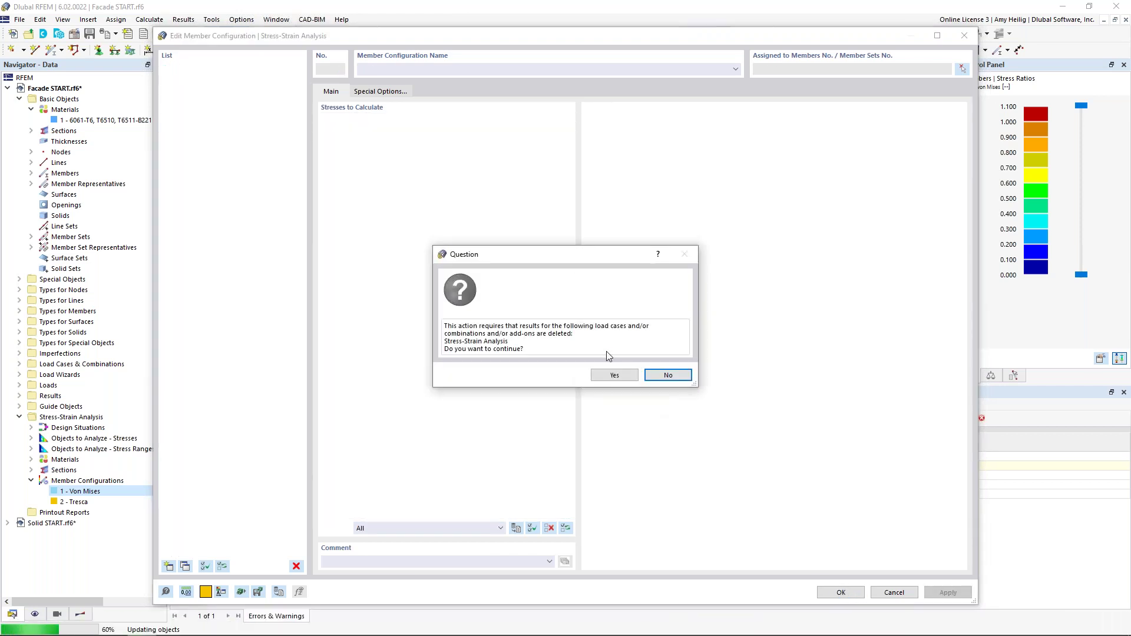
{"action": "left_click", "coordinate": [613, 374]}
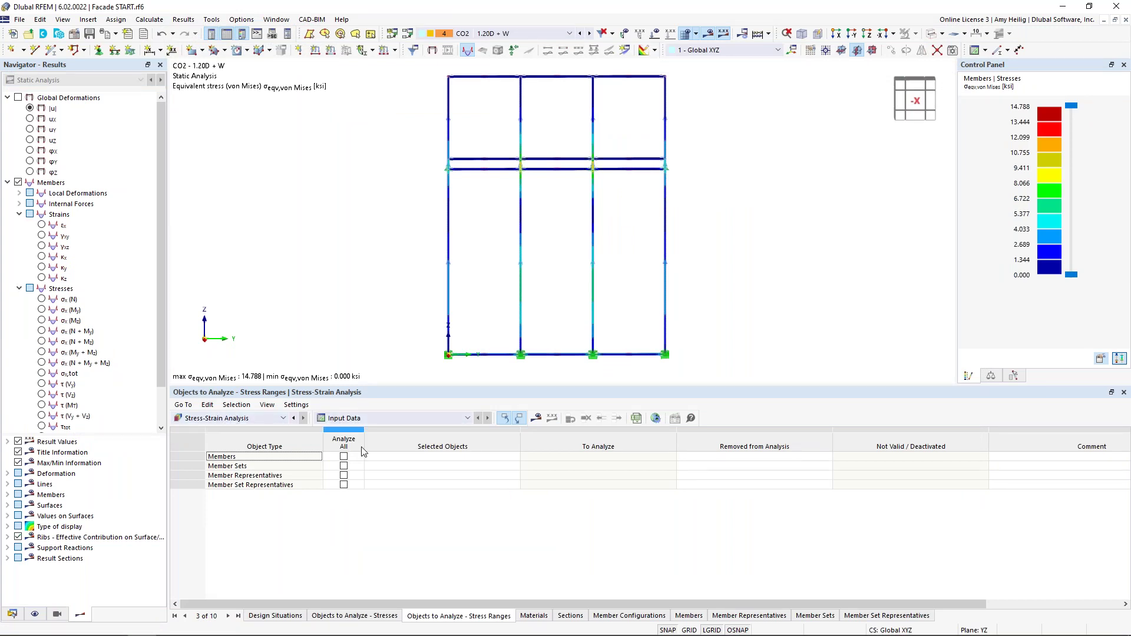
- Check the design situations and the objects to analyze for stresses, and rerun the stress-strain analysis
{"action": "left_click", "coordinate": [275, 617]}
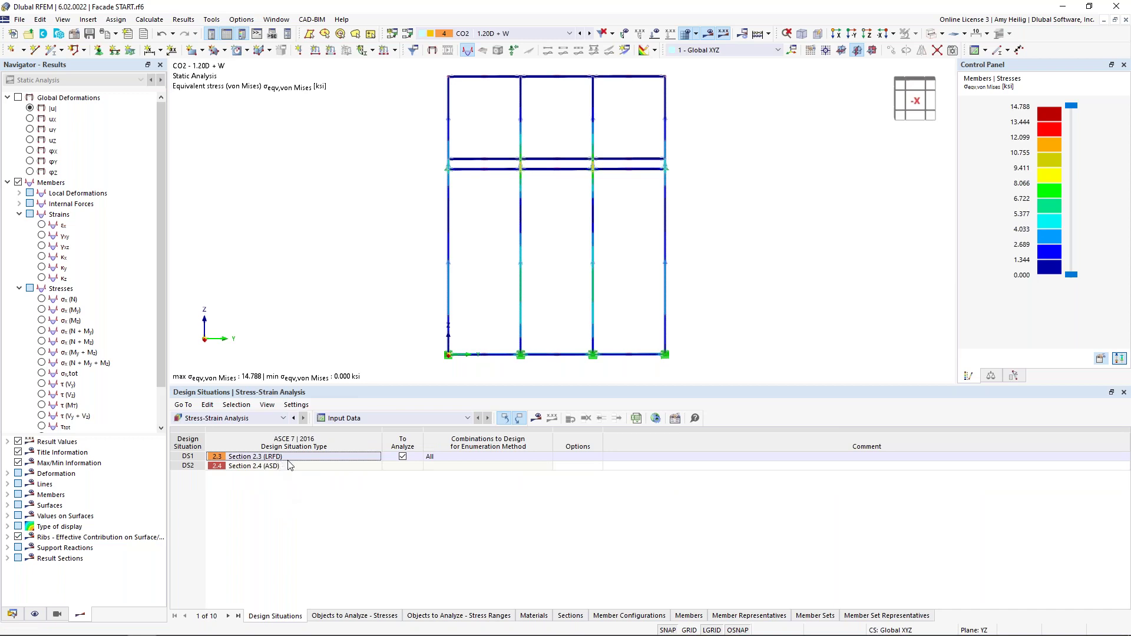
{"action": "left_click", "coordinate": [380, 617]}
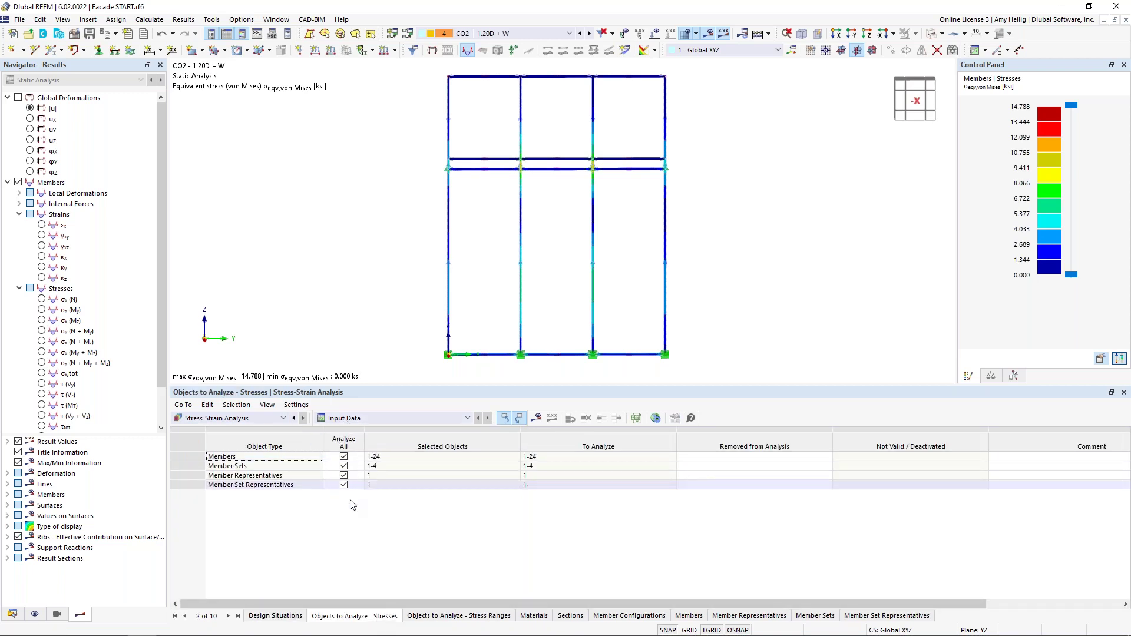
{"action": "left_click", "coordinate": [537, 418]}
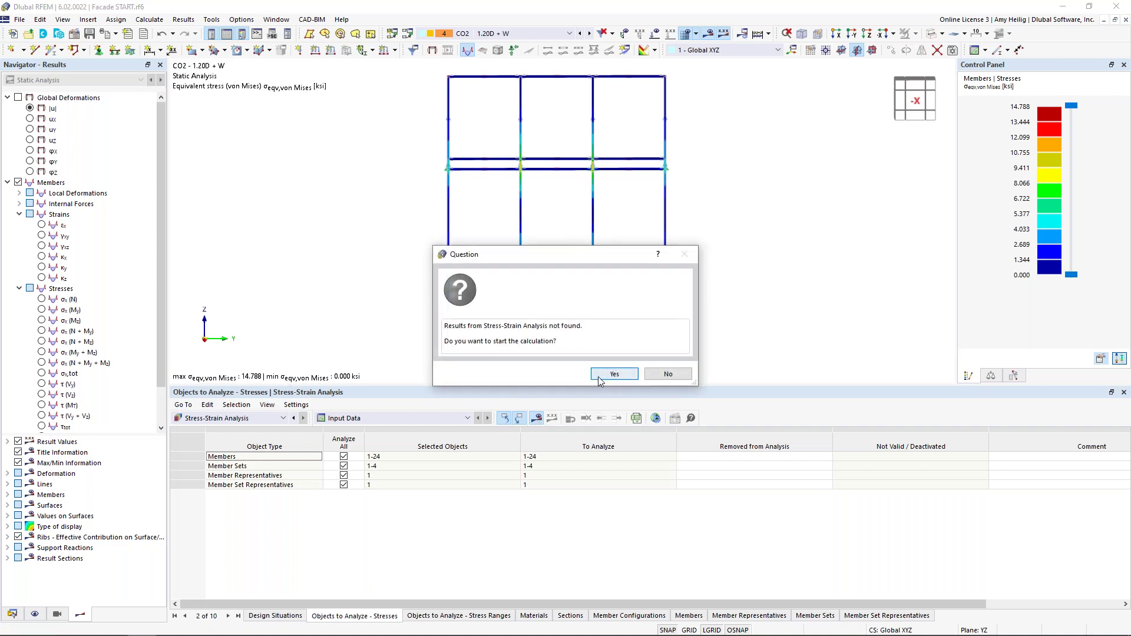
{"action": "left_click", "coordinate": [599, 375]}
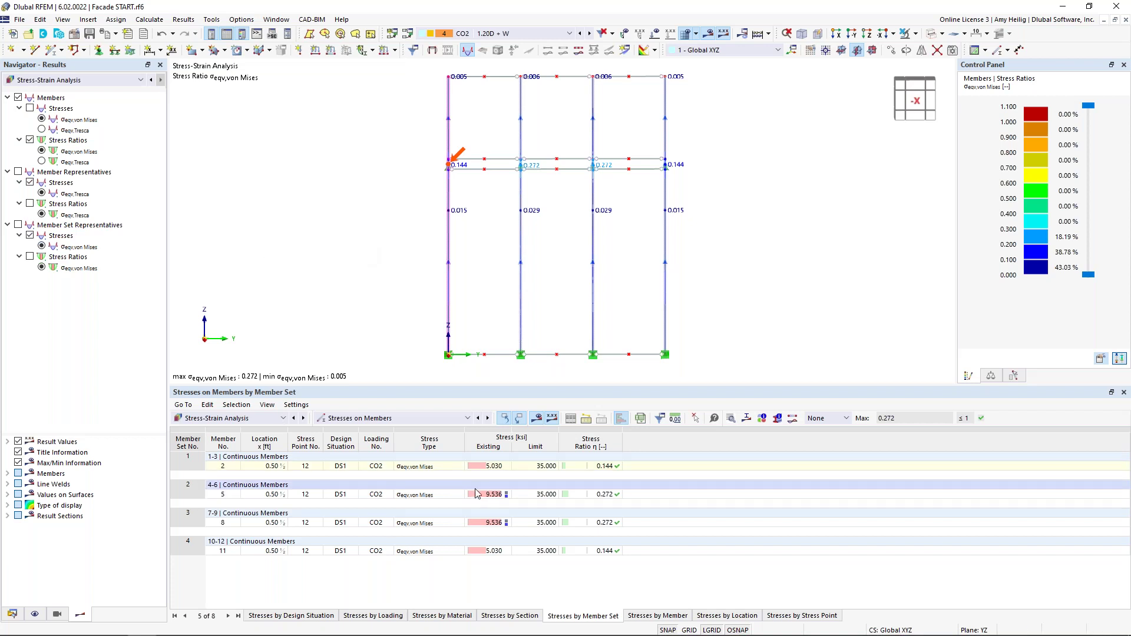
- Display the Stresses on Members results by member set
{"action": "left_click", "coordinate": [383, 418]}
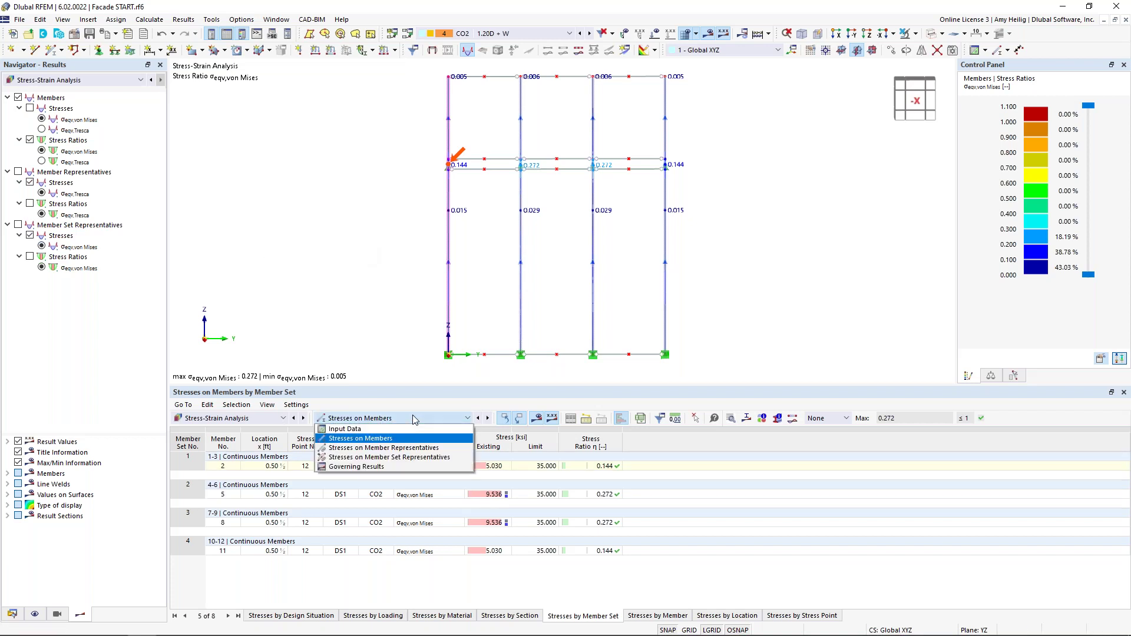
{"action": "left_click", "coordinate": [352, 440]}
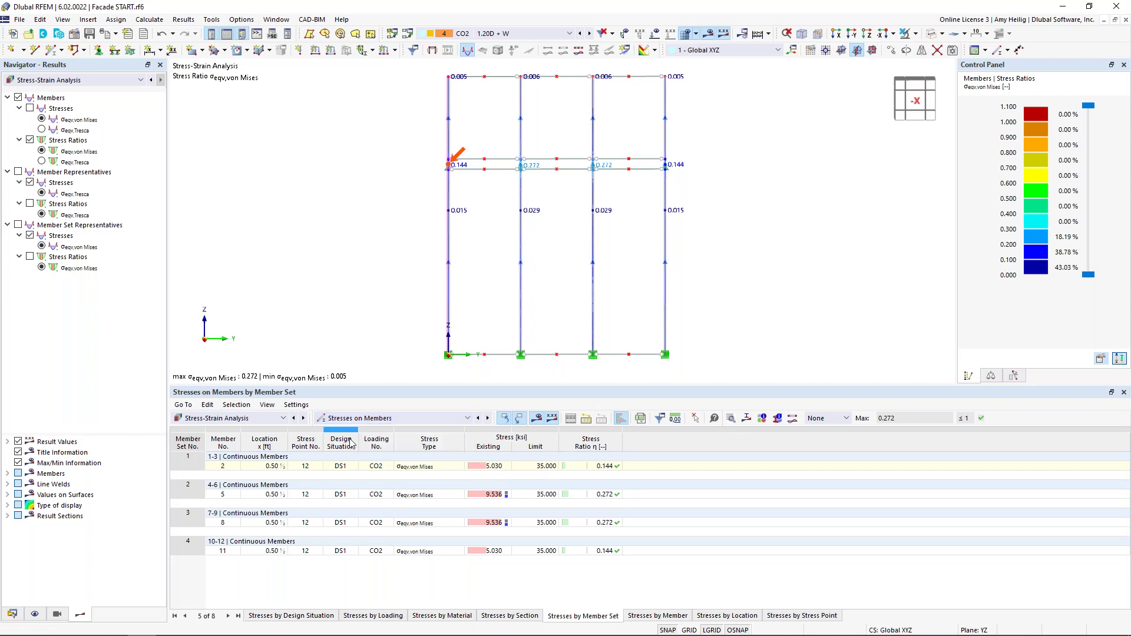
- Display the Stresses on Members results by member, and examine the existing stress, limit and stress ratio of members 1 to 3
{"action": "left_click", "coordinate": [649, 618]}
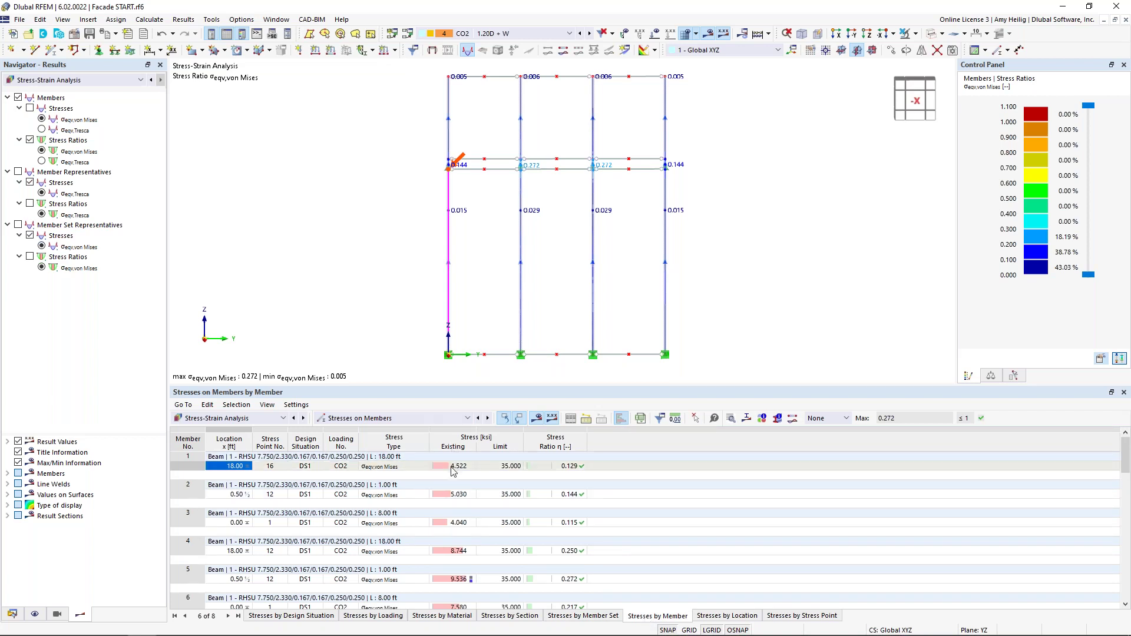
{"action": "left_click", "coordinate": [452, 467]}
{"action": "left_click", "coordinate": [459, 495]}
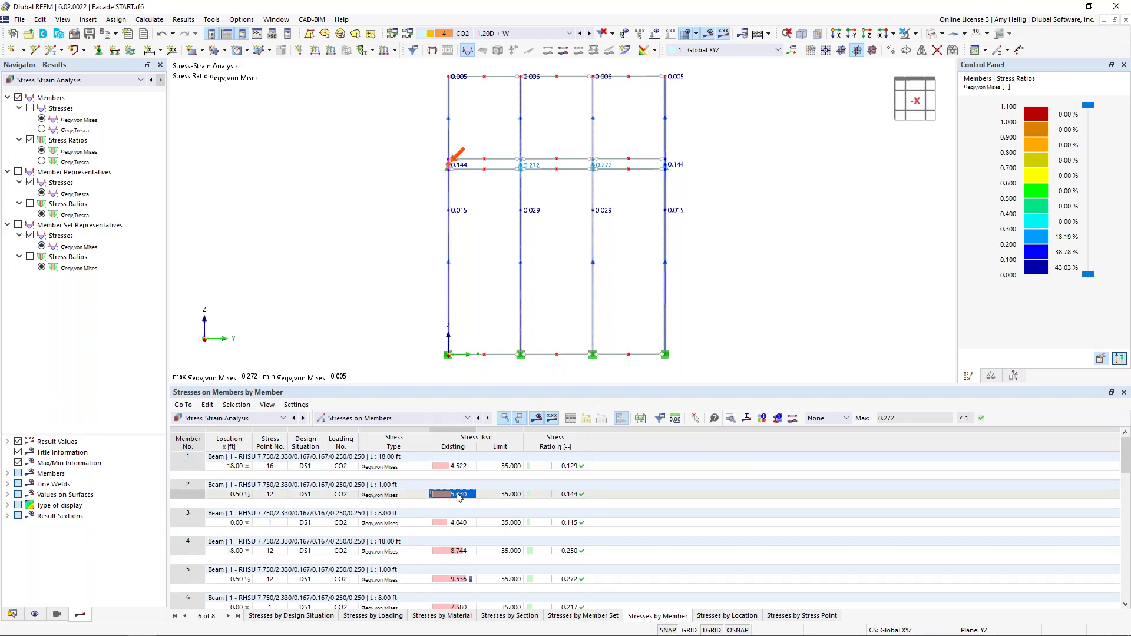
{"action": "left_click", "coordinate": [459, 524]}
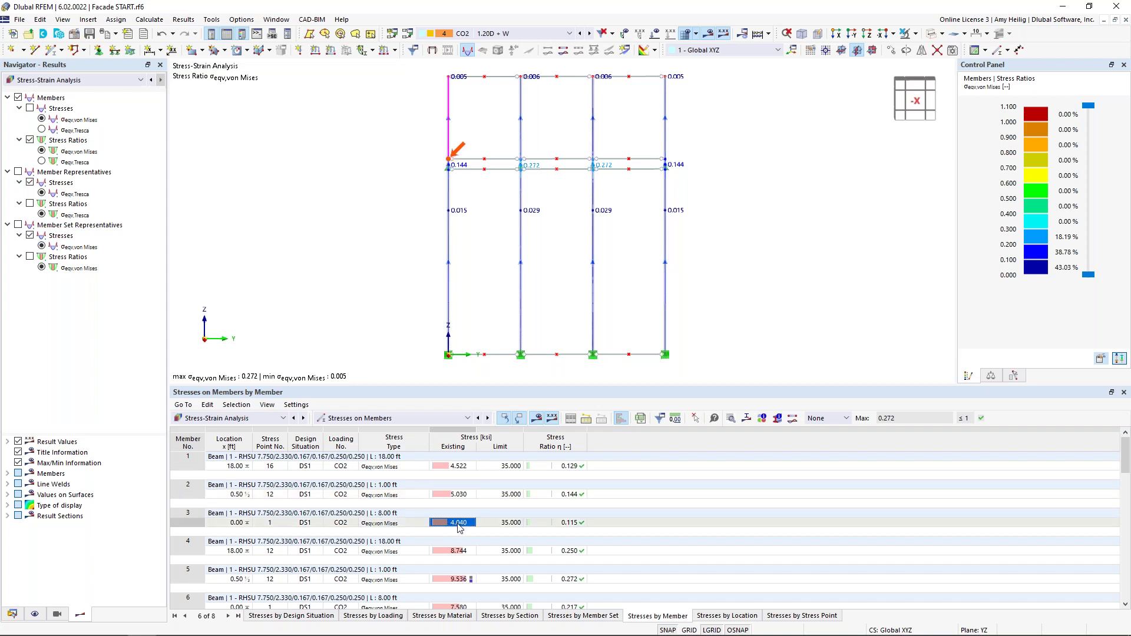
{"action": "left_click", "coordinate": [502, 468]}
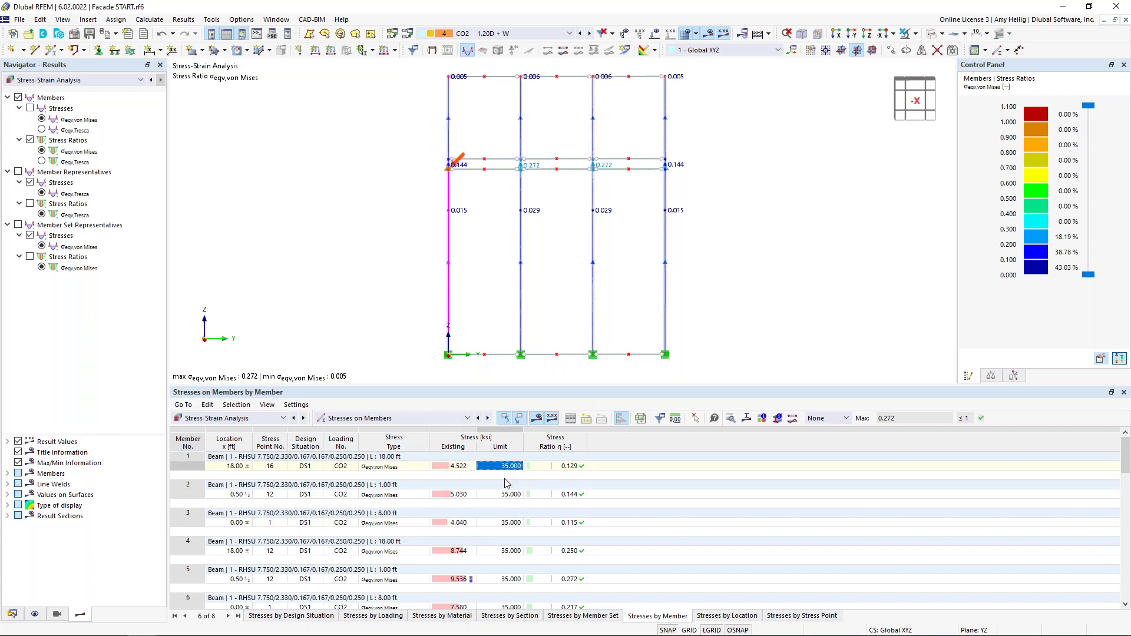
{"action": "left_click", "coordinate": [501, 495]}
{"action": "left_click", "coordinate": [505, 524]}
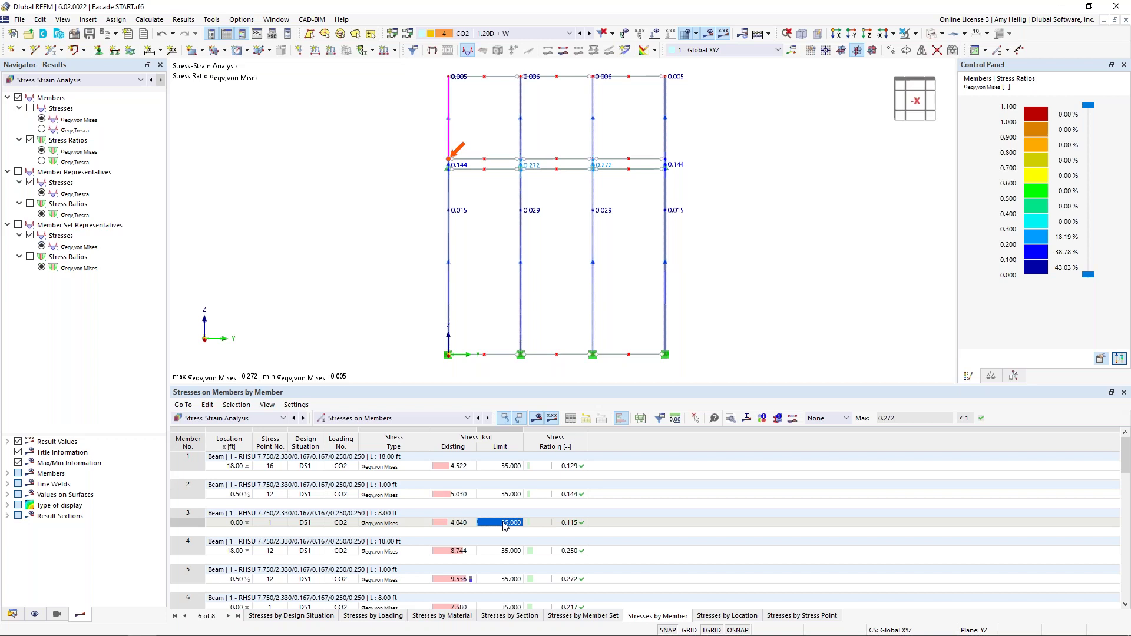
{"action": "left_click", "coordinate": [570, 468]}
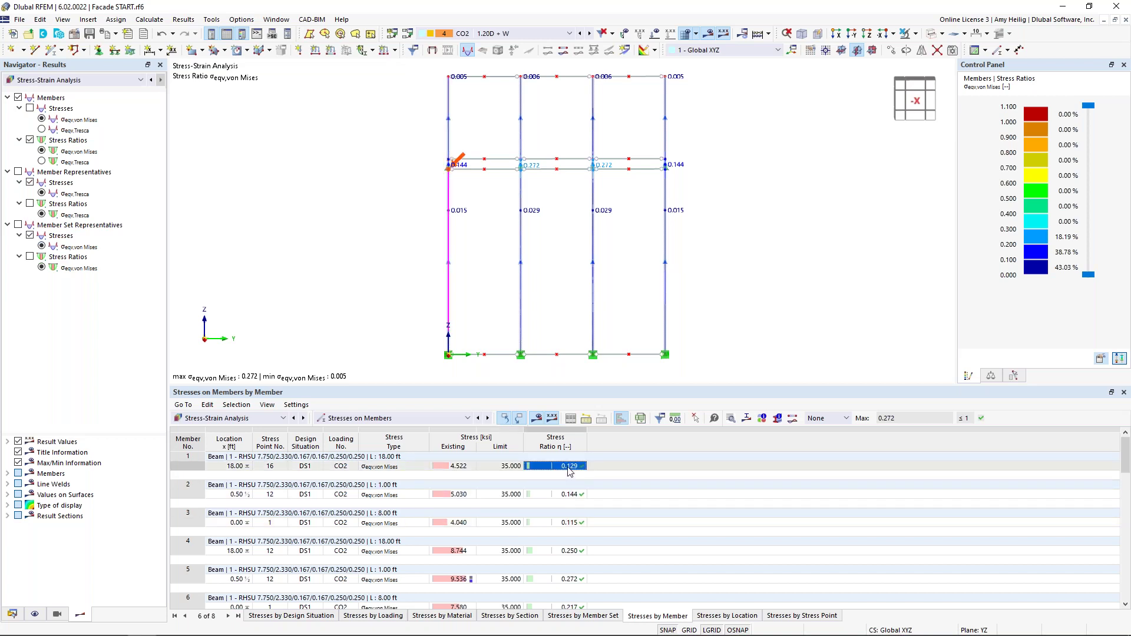
{"action": "left_click", "coordinate": [569, 495]}
{"action": "left_click", "coordinate": [576, 525]}
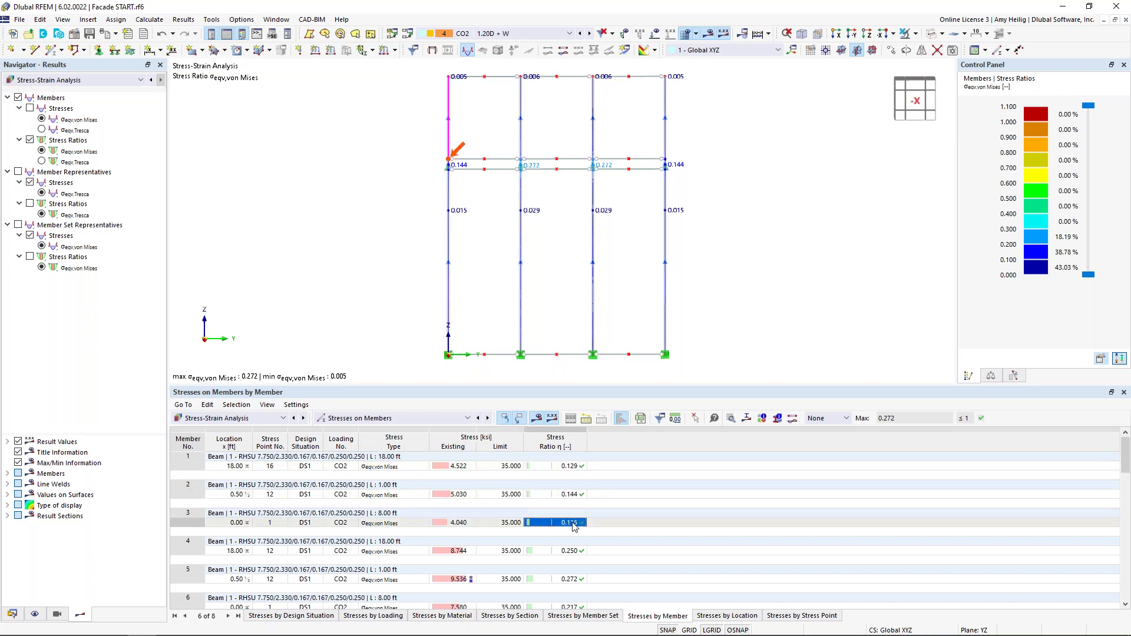
- Return to the results by member set, then review the stresses on member representatives and on member set representatives
{"action": "left_click", "coordinate": [583, 617]}
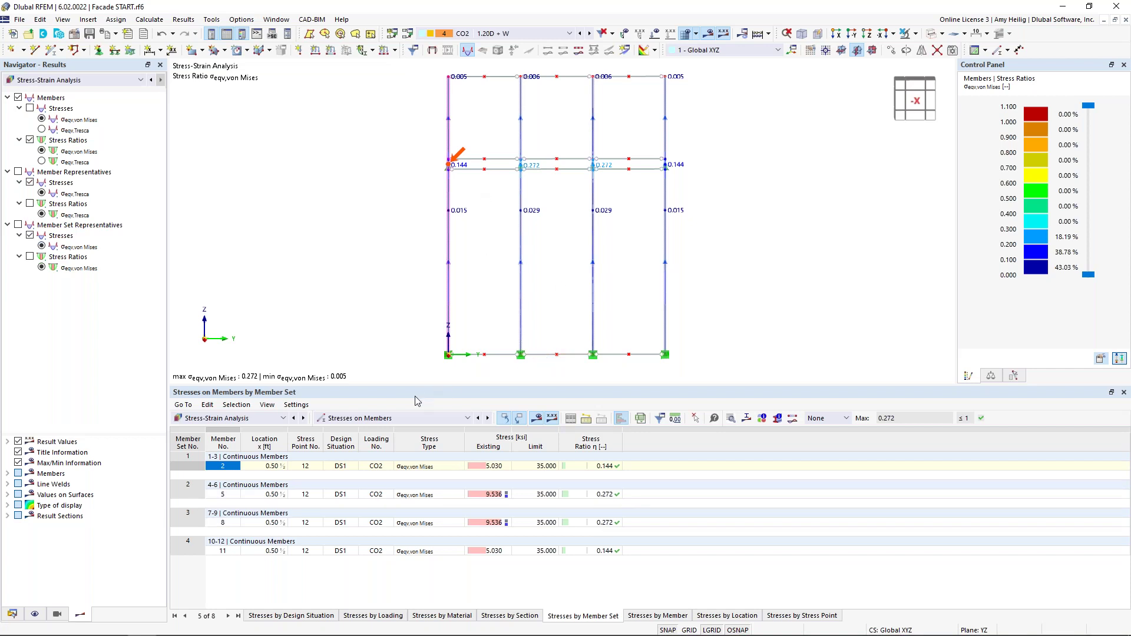
{"action": "left_click", "coordinate": [401, 419]}
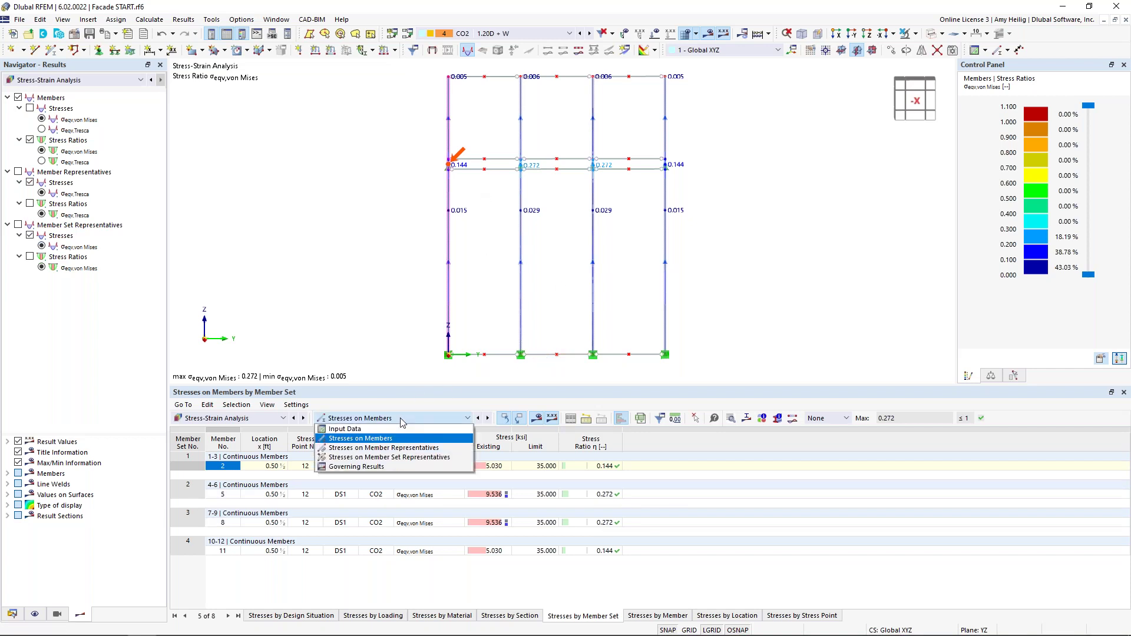
{"action": "left_click", "coordinate": [400, 448]}
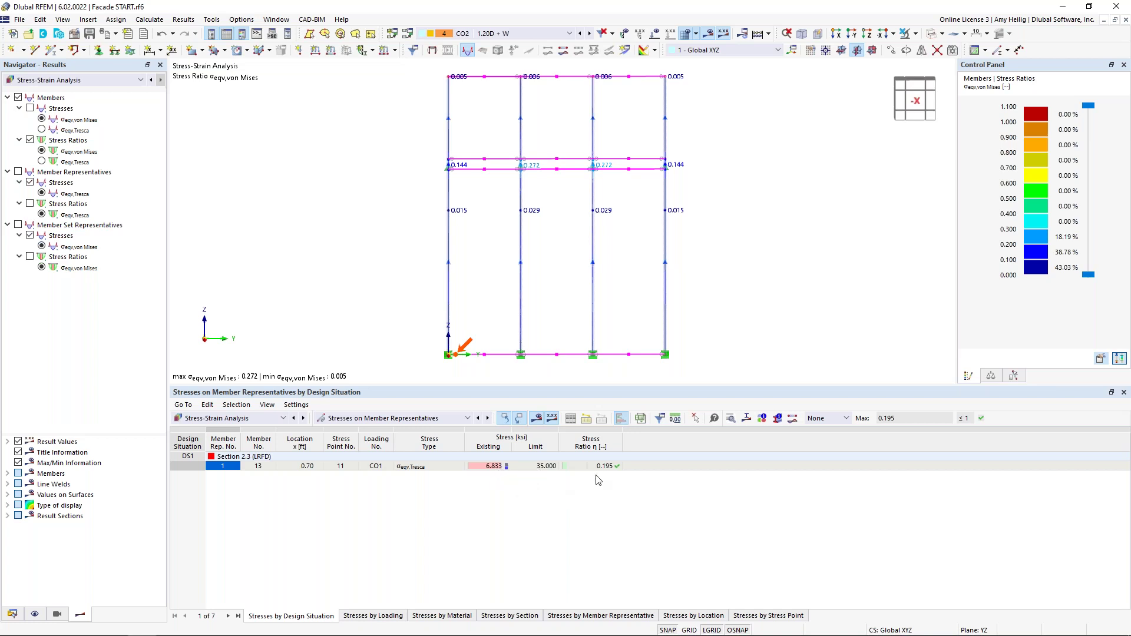
{"action": "left_click", "coordinate": [447, 420]}
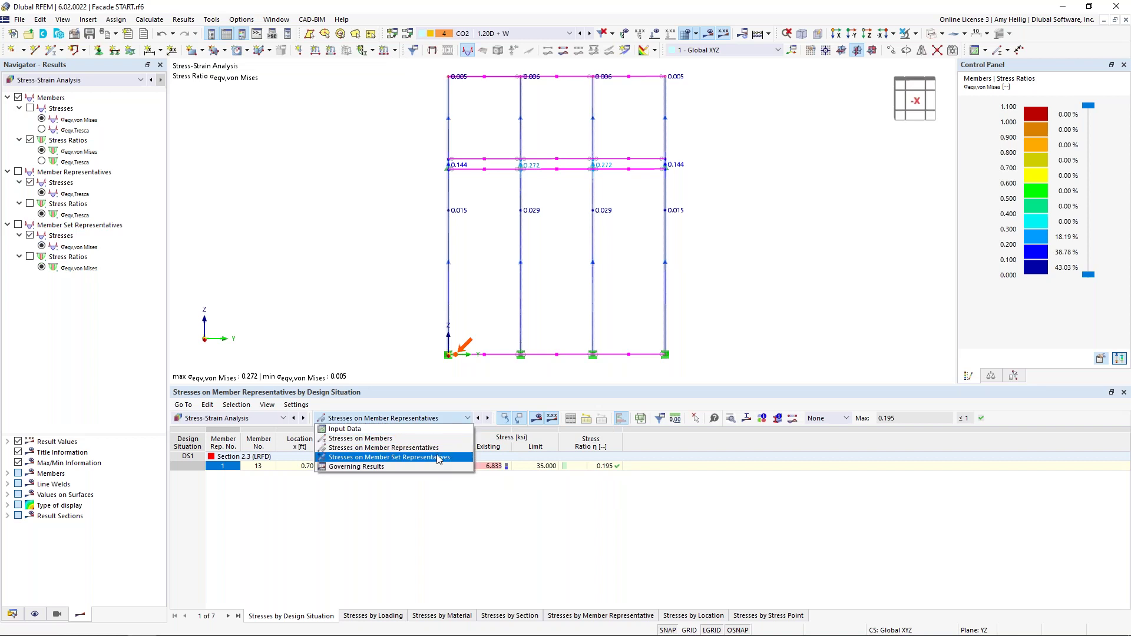
{"action": "left_click", "coordinate": [438, 458]}
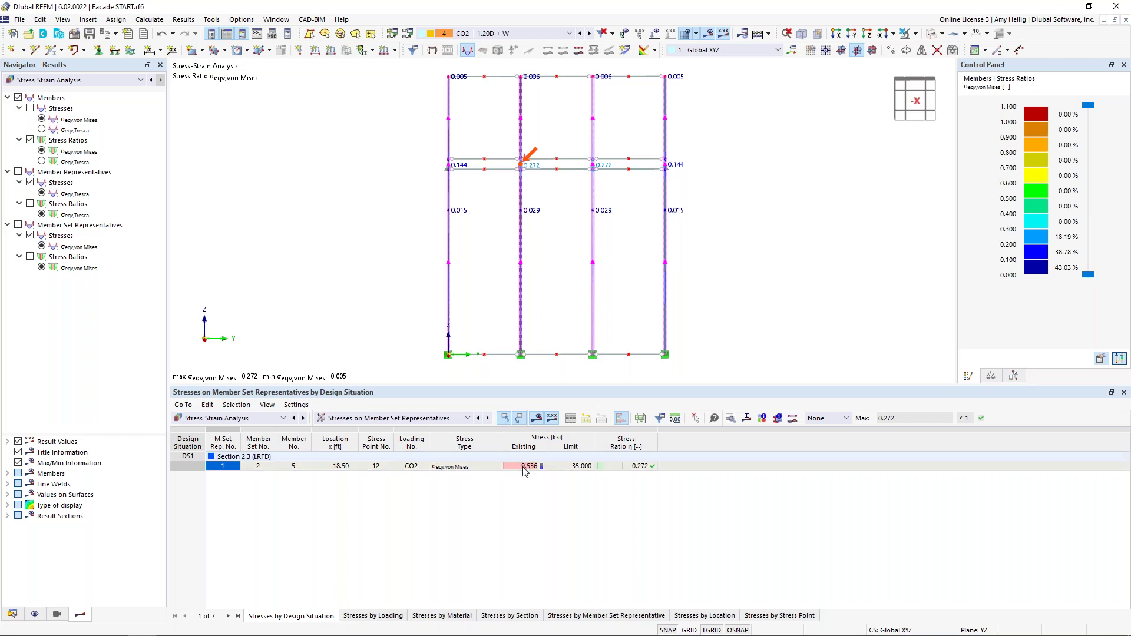
- Open the result details of the governing member set representative and switch its section stress diagram to Stresses
{"action": "left_click", "coordinate": [732, 419]}
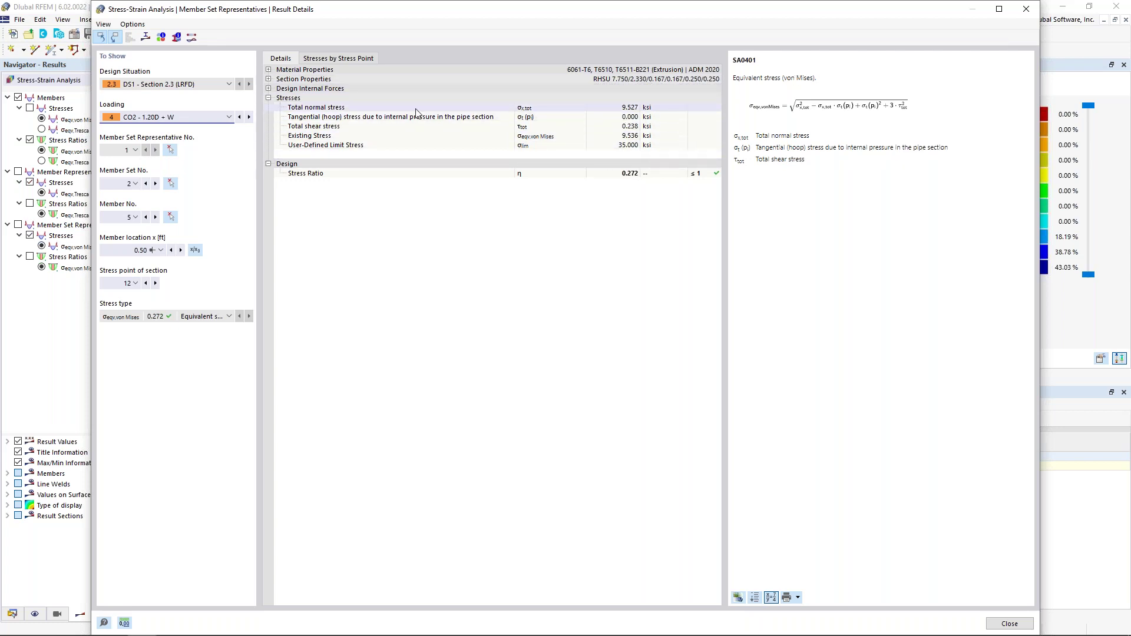
{"action": "left_click", "coordinate": [147, 41]}
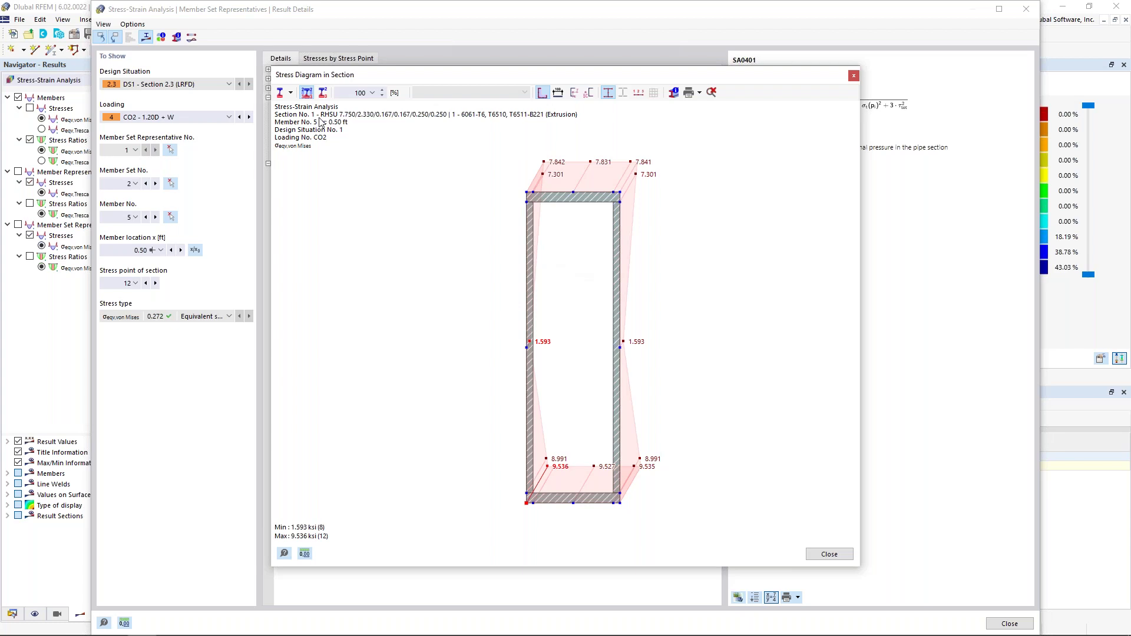
{"action": "left_click", "coordinate": [289, 94]}
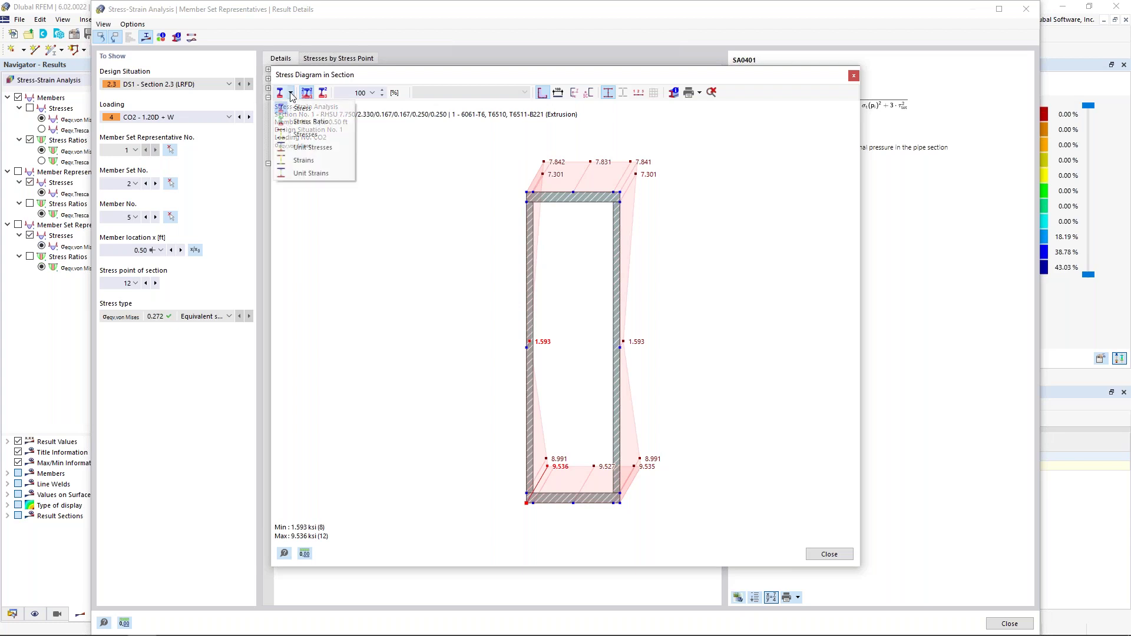
{"action": "left_click", "coordinate": [305, 135]}
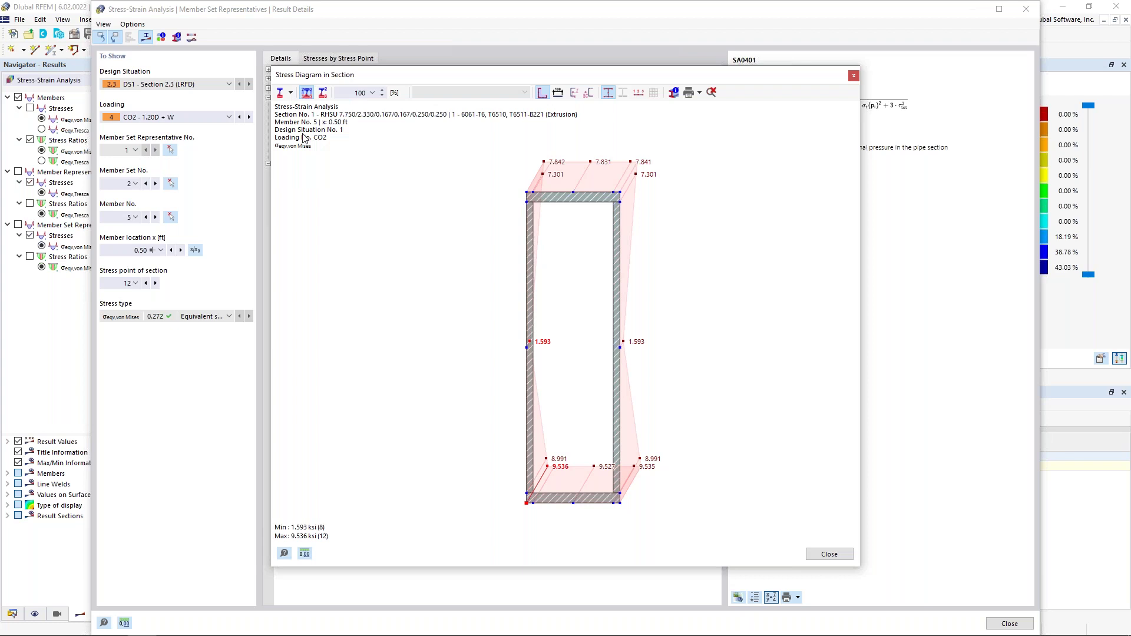
- Examine the section's normal stress from bending about the local y-axis and shear stress in the local z-axis, then close the result details
{"action": "left_click", "coordinate": [524, 93]}
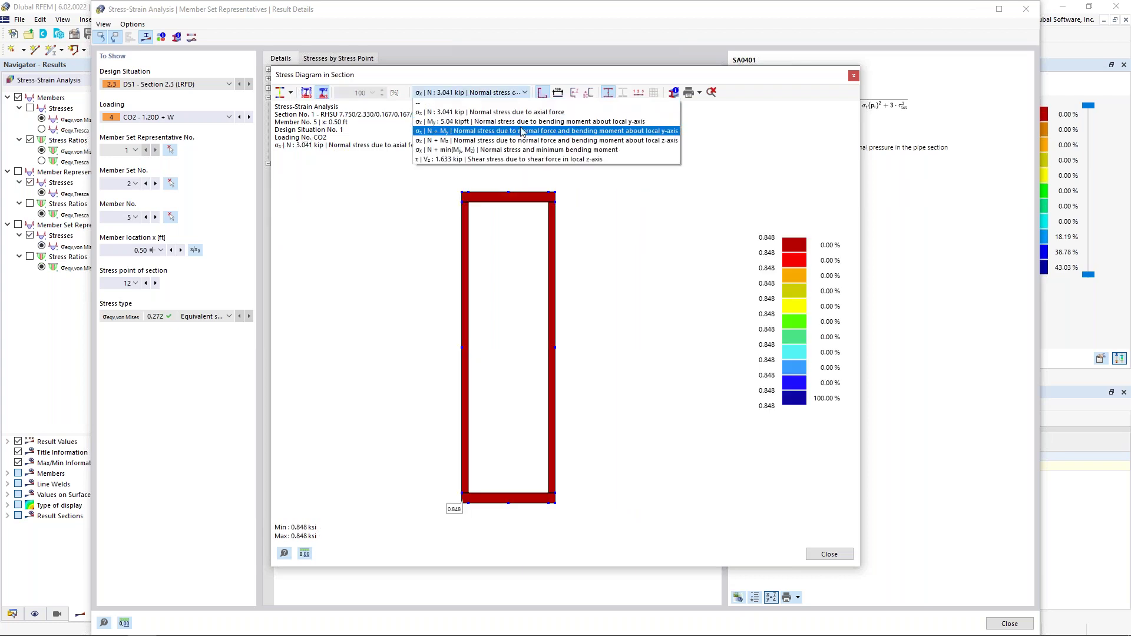
{"action": "left_click", "coordinate": [520, 122]}
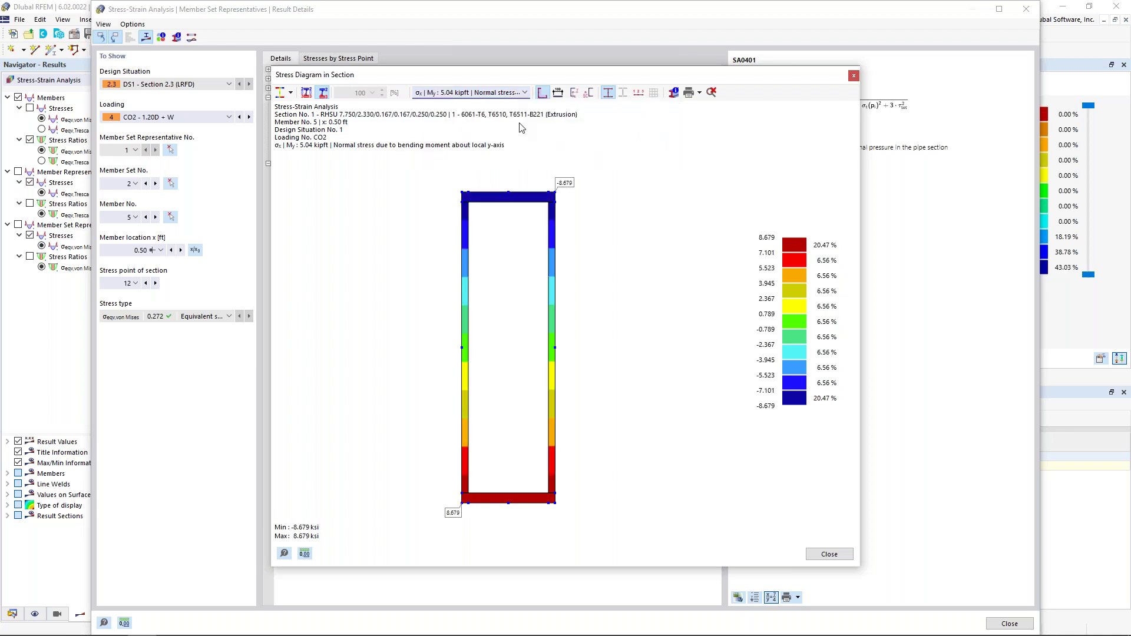
{"action": "left_click", "coordinate": [525, 93]}
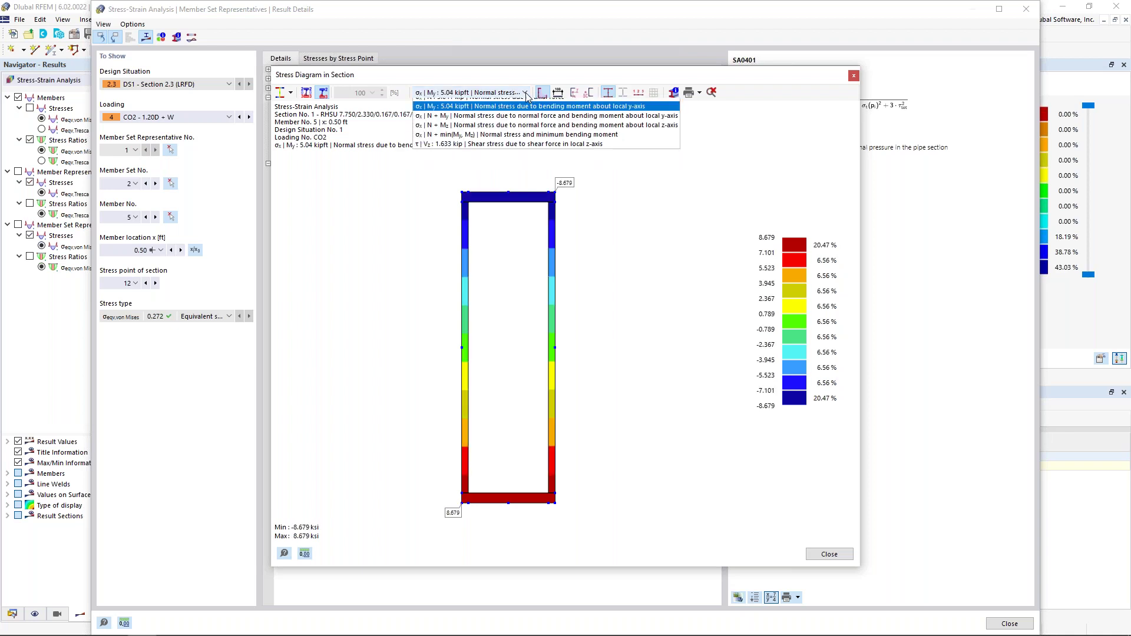
{"action": "left_click", "coordinate": [508, 159]}
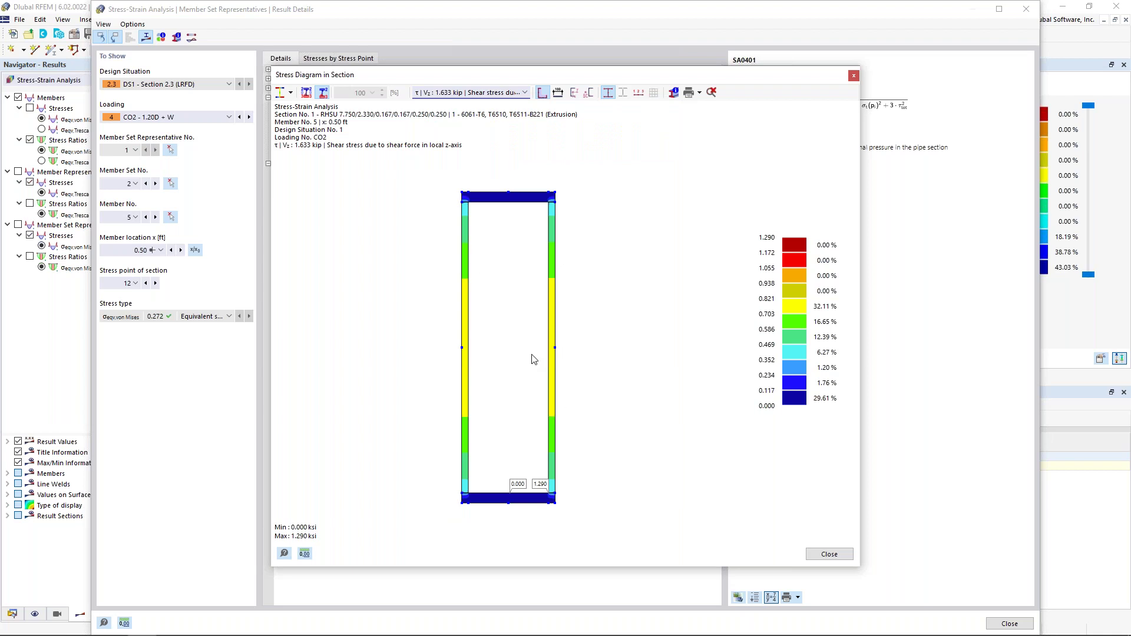
{"action": "left_click", "coordinate": [829, 554]}
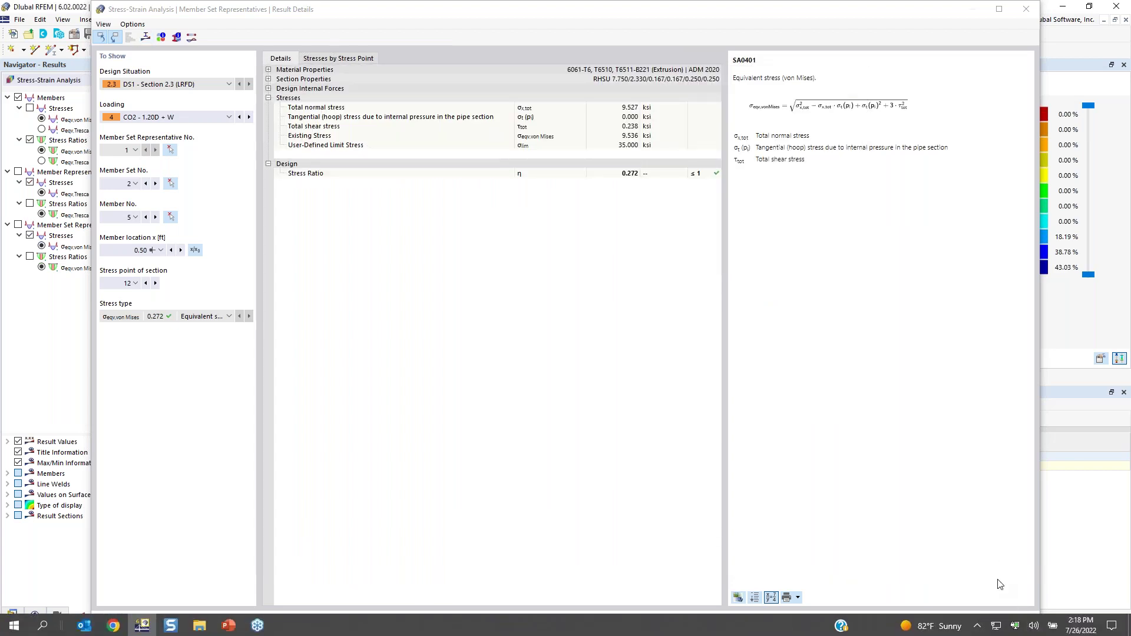
{"action": "left_click", "coordinate": [1023, 623]}
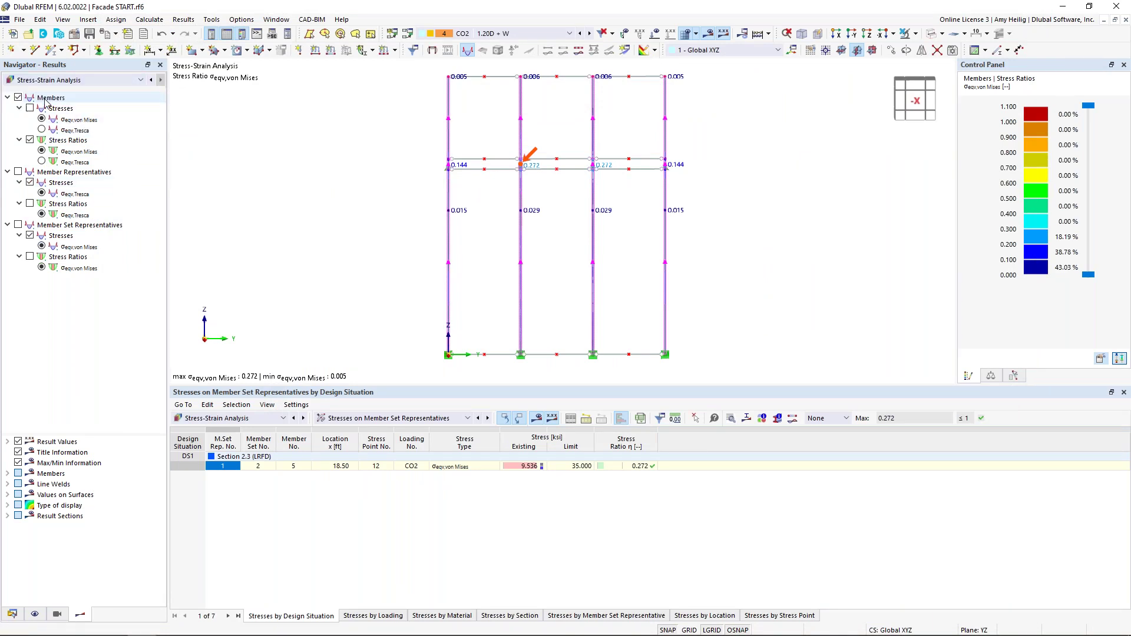
- Display the Tresca stress ratios of the member representatives on the frame in a 3D view
{"action": "middle_click_drag", "start_coordinate": [383, 235], "coordinate": [719, 300], "text": "ctrl"}
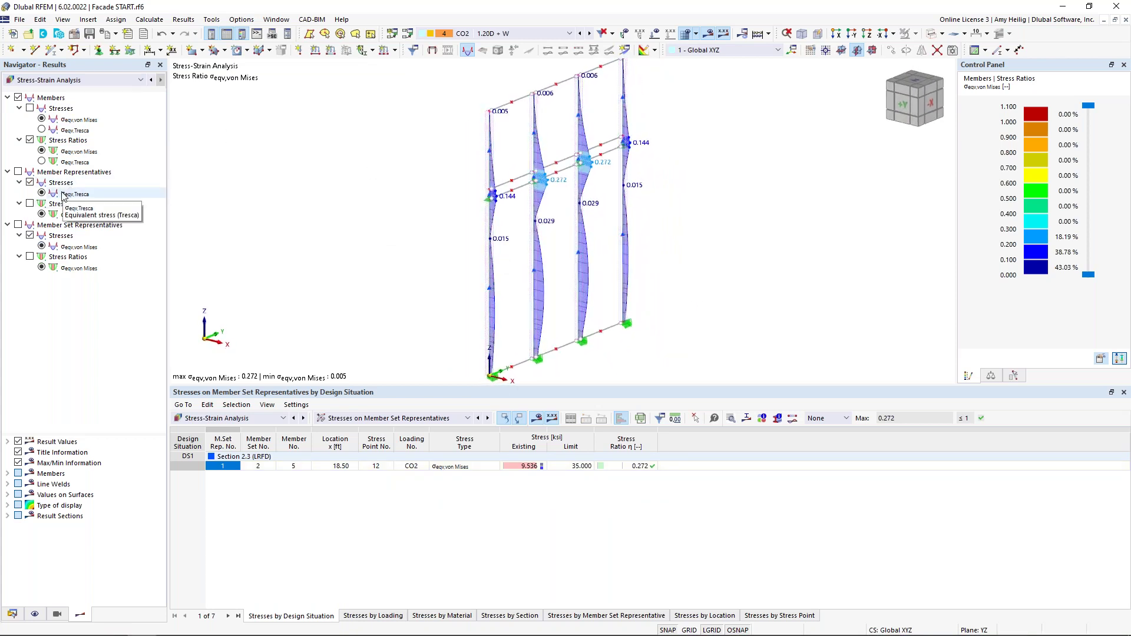
{"action": "left_click", "coordinate": [29, 204]}
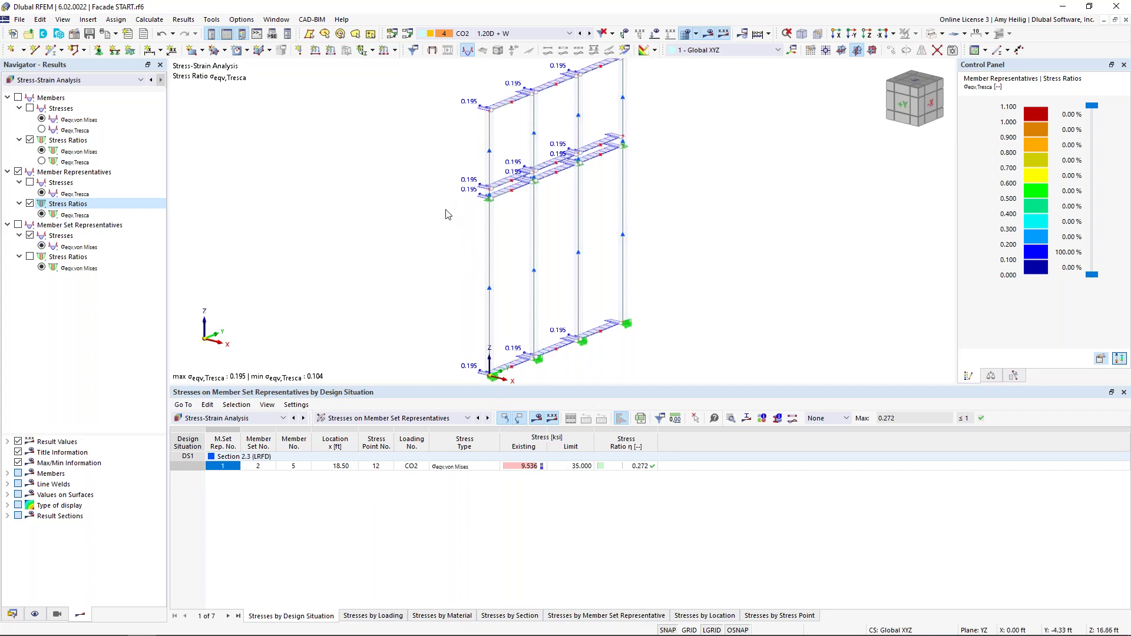
- Create a new 3D model named Base Plate 10 with the Stress-Strain Analysis and Nonlinear Material Behavior add-ons activated
{"action": "left_click", "coordinate": [21, 19]}
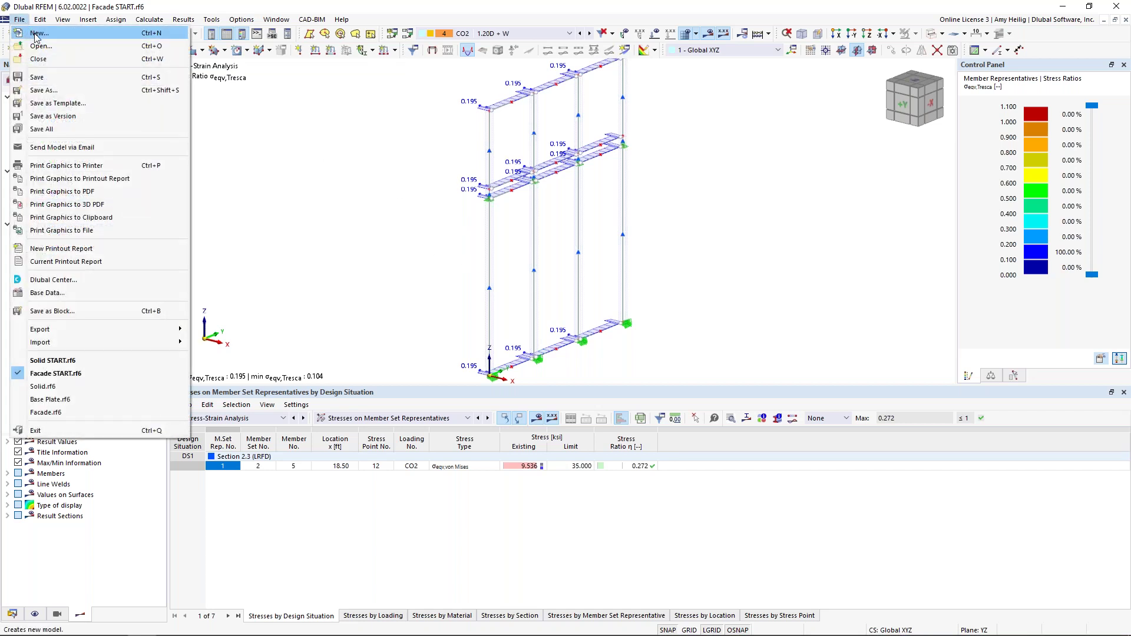
{"action": "left_click", "coordinate": [36, 33]}
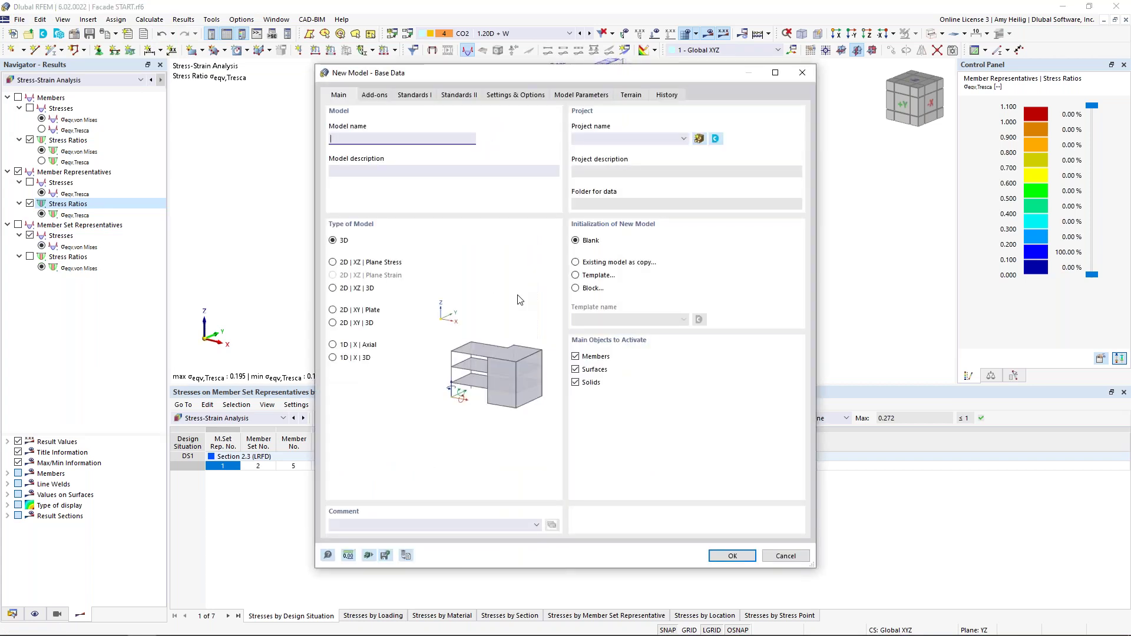
{"action": "type", "text": "Base Plate 10"}
{"action": "left_click", "coordinate": [378, 96]}
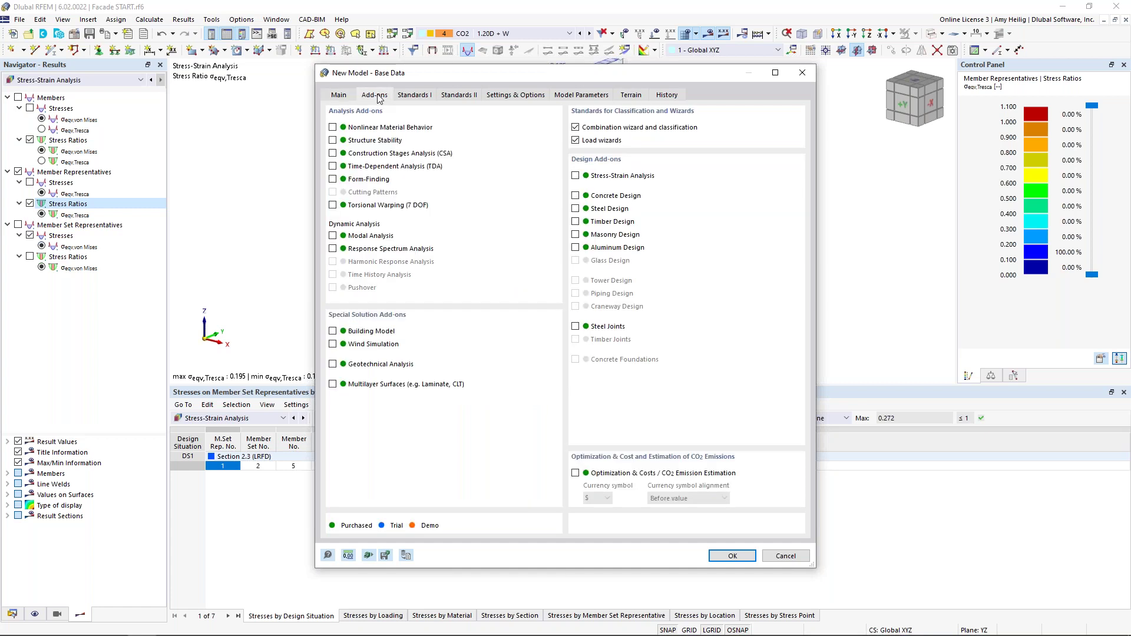
{"action": "left_click", "coordinate": [575, 176]}
{"action": "left_click", "coordinate": [336, 129]}
{"action": "left_click", "coordinate": [732, 557]}
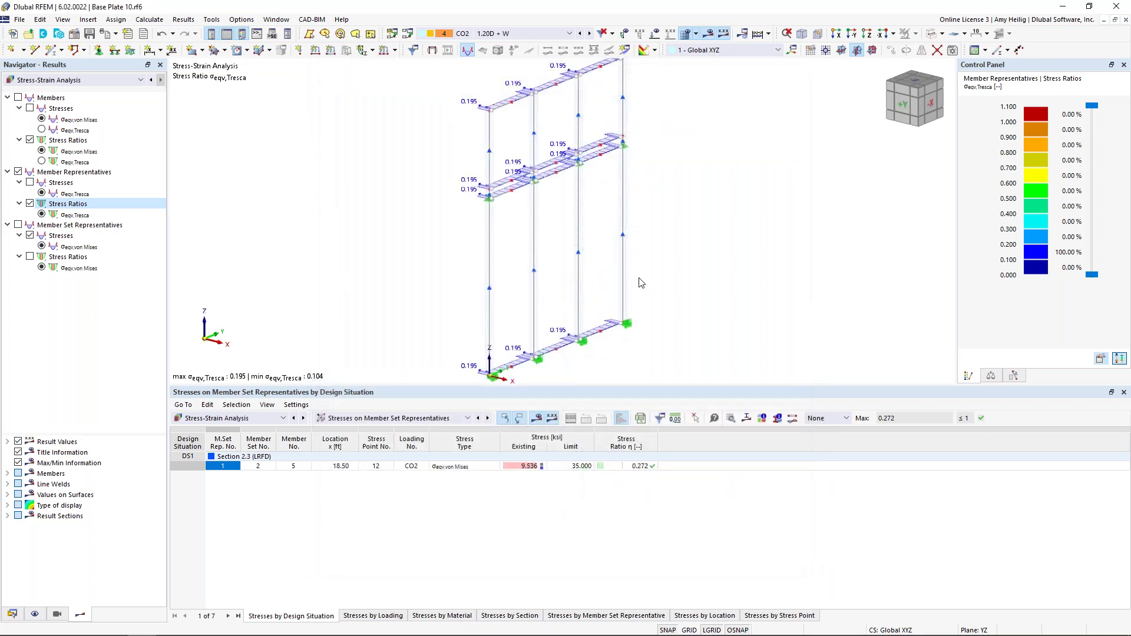
- Enlarge the model view, open the work plane grid settings, and set the model's length unit to inches
{"action": "middle_click_drag", "start_coordinate": [662, 245], "coordinate": [613, 254]}
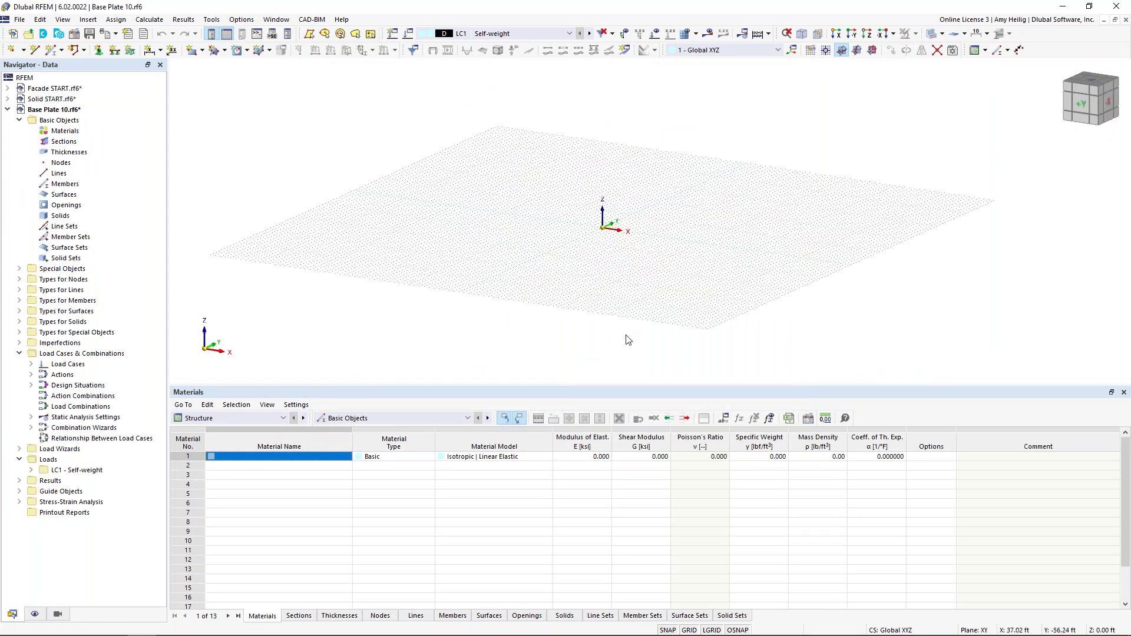
{"action": "left_click_drag", "start_coordinate": [637, 387], "coordinate": [639, 478]}
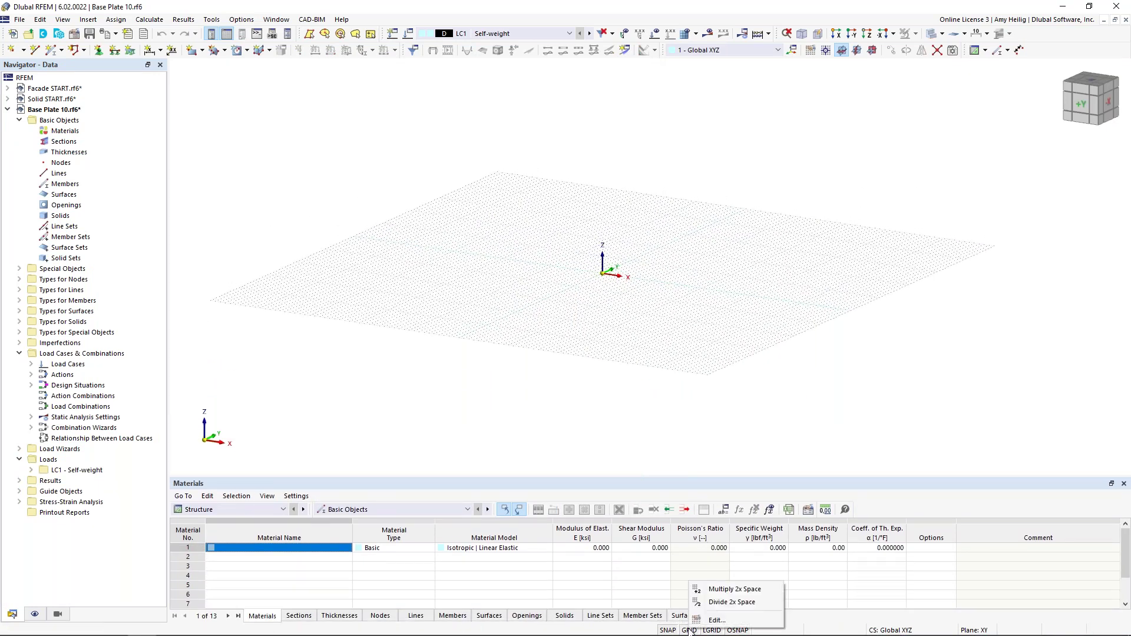
{"action": "left_click", "coordinate": [704, 620]}
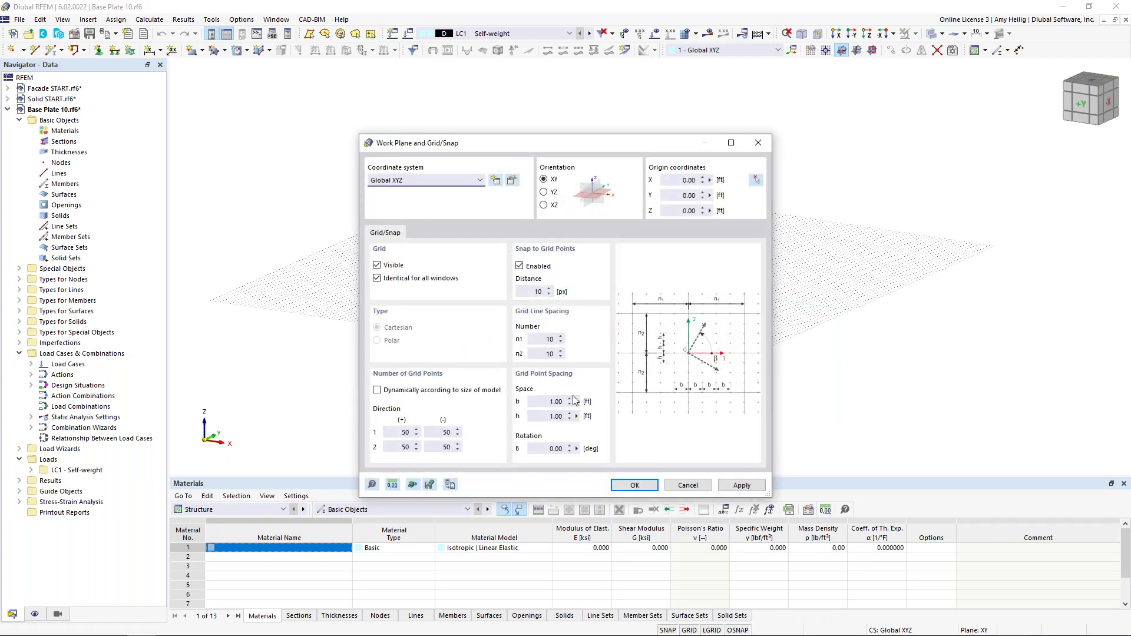
{"action": "left_click", "coordinate": [392, 485]}
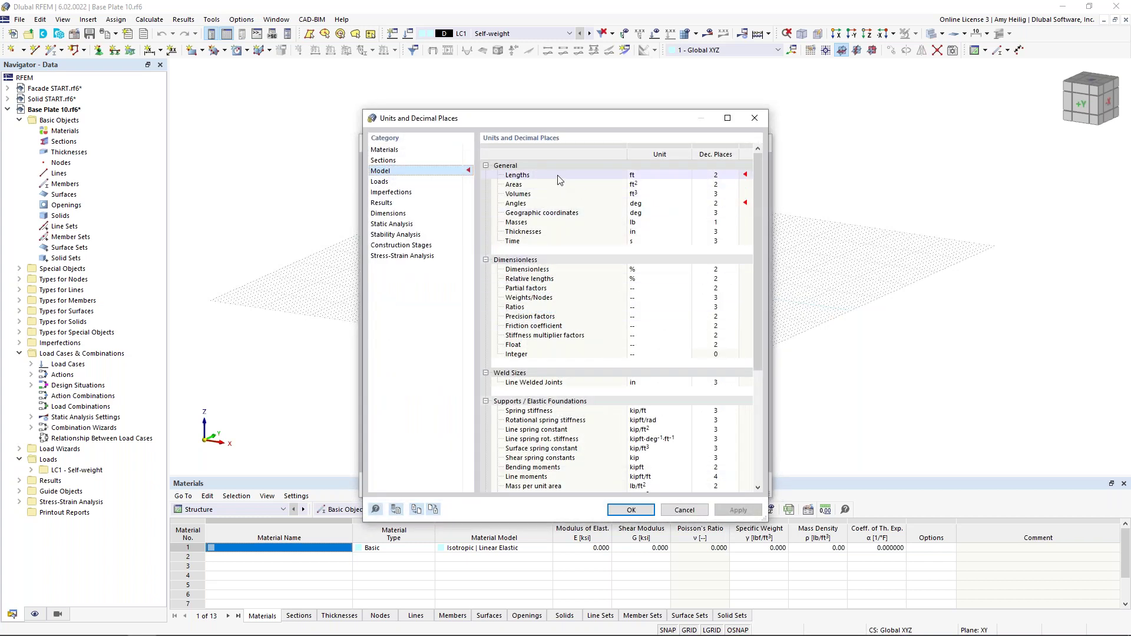
{"action": "left_click", "coordinate": [646, 177]}
{"action": "left_click", "coordinate": [685, 176]}
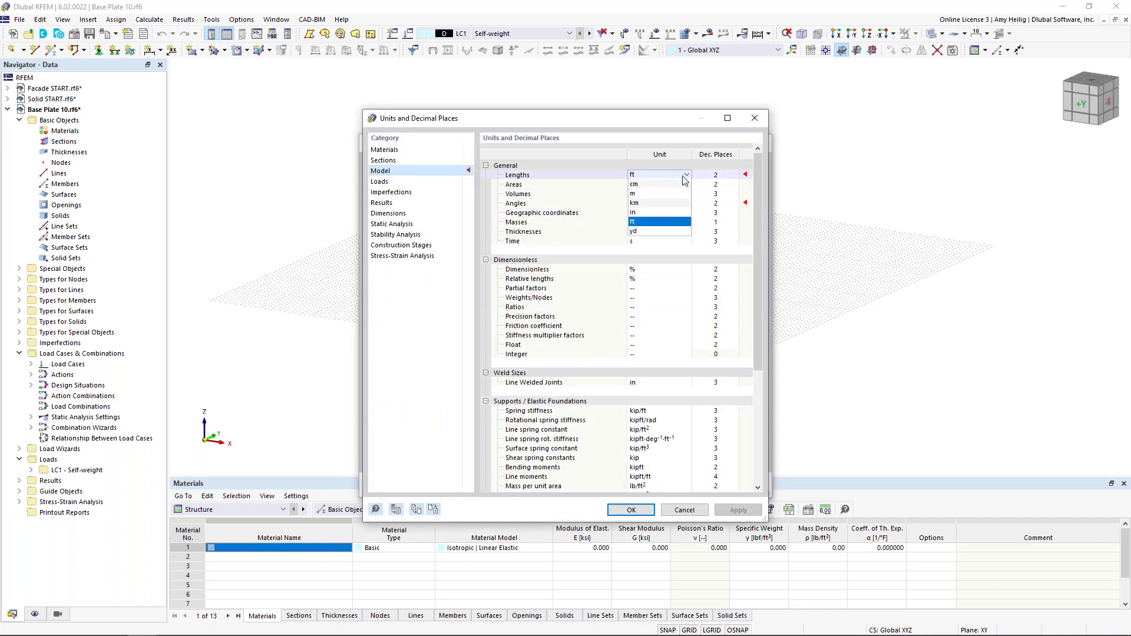
{"action": "left_click", "coordinate": [668, 226]}
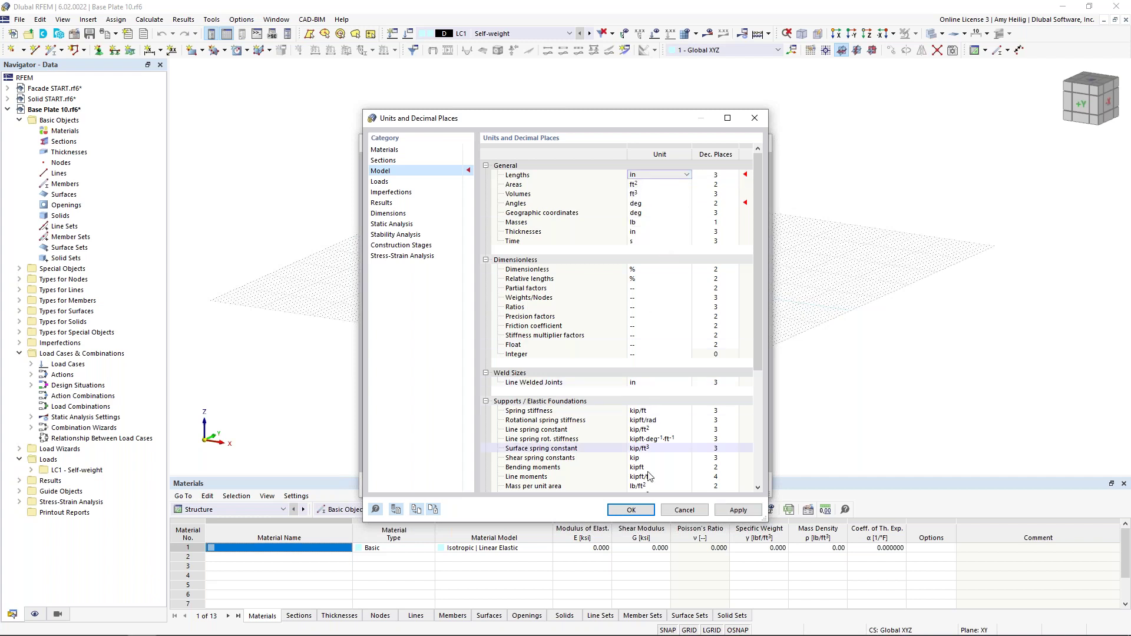
{"action": "left_click", "coordinate": [631, 510]}
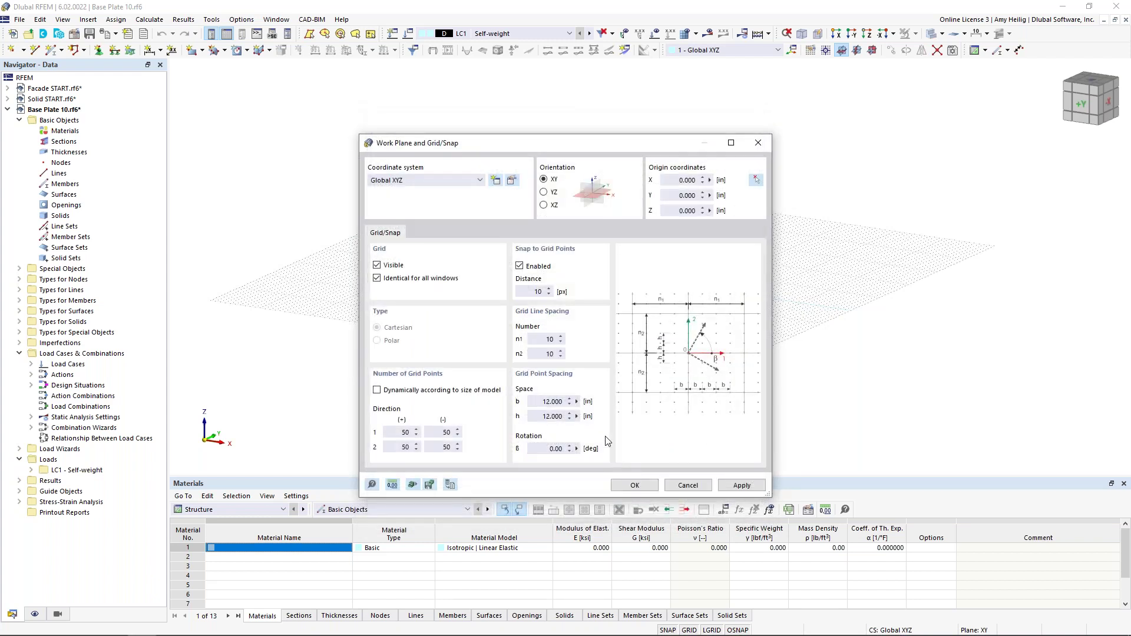
- Set the work plane grid point spacing to 1 in for both b and h and apply the settings
{"action": "double_click", "coordinate": [545, 401]}
{"action": "type", "text": "1"}
{"action": "key", "text": "Tab"}
{"action": "type", "text": "1"}
{"action": "key", "text": "Tab"}
{"action": "left_click", "coordinate": [625, 487]}
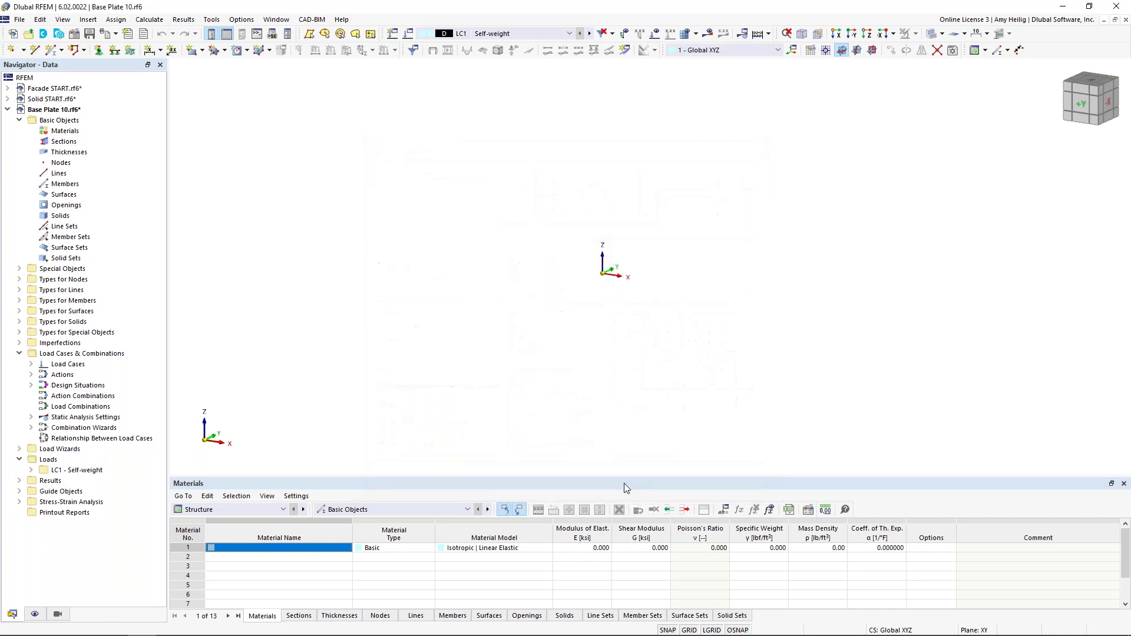
- Start a center-defined rectangular surface and create a new uniform thickness of 0.5 in for it
{"action": "scroll", "coordinate": [604, 272], "scroll_direction": "up", "scroll_amount": 5}
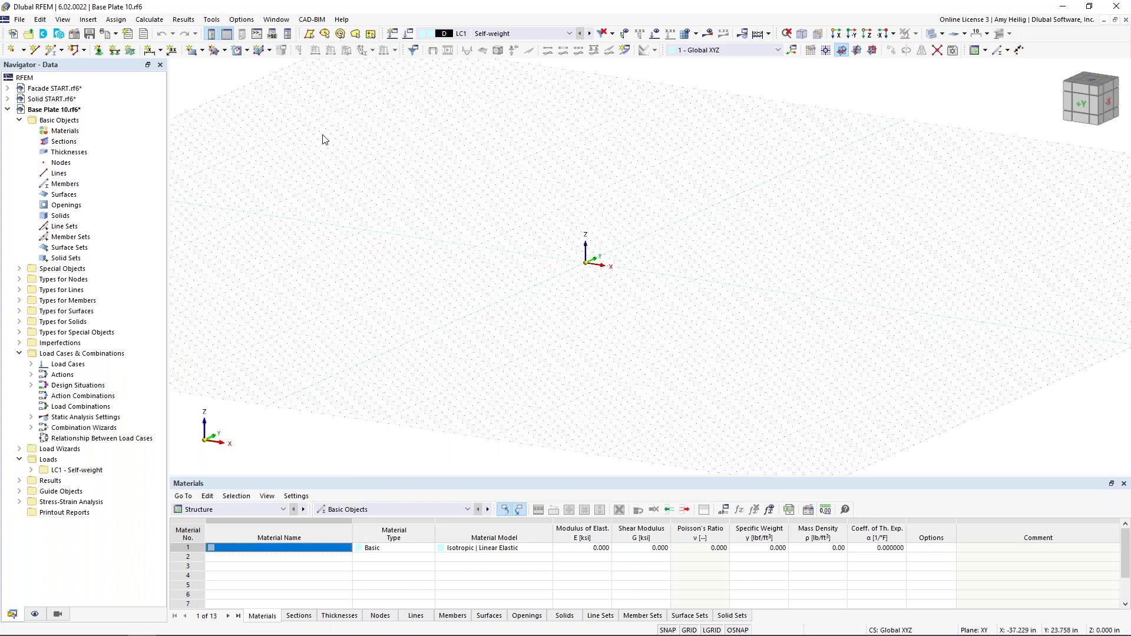
{"action": "left_click", "coordinate": [202, 52]}
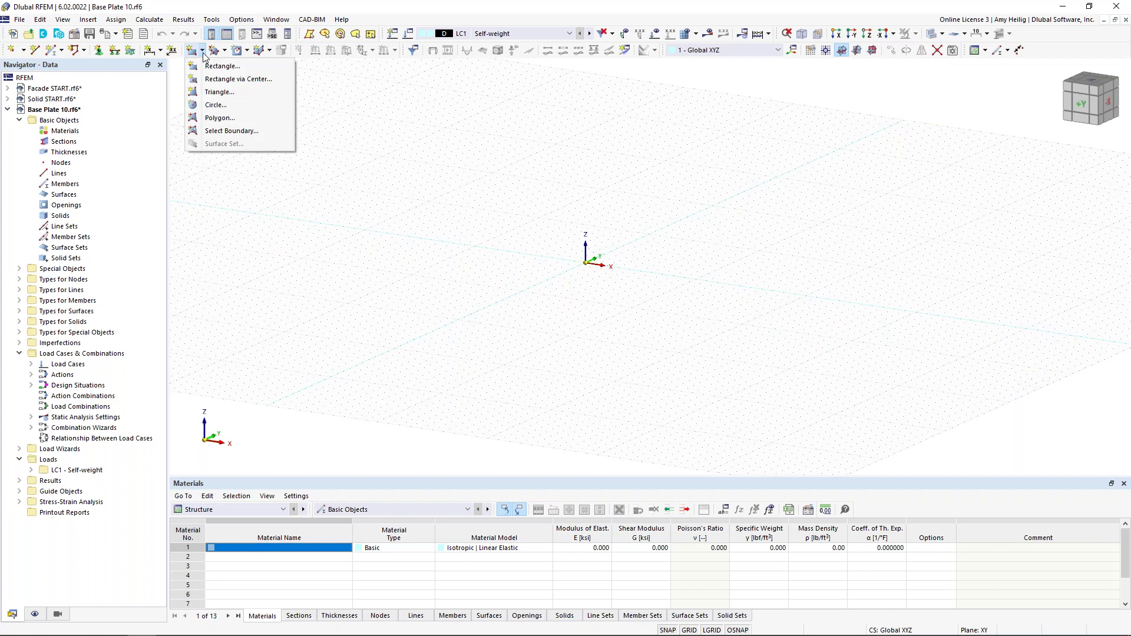
{"action": "left_click", "coordinate": [218, 80]}
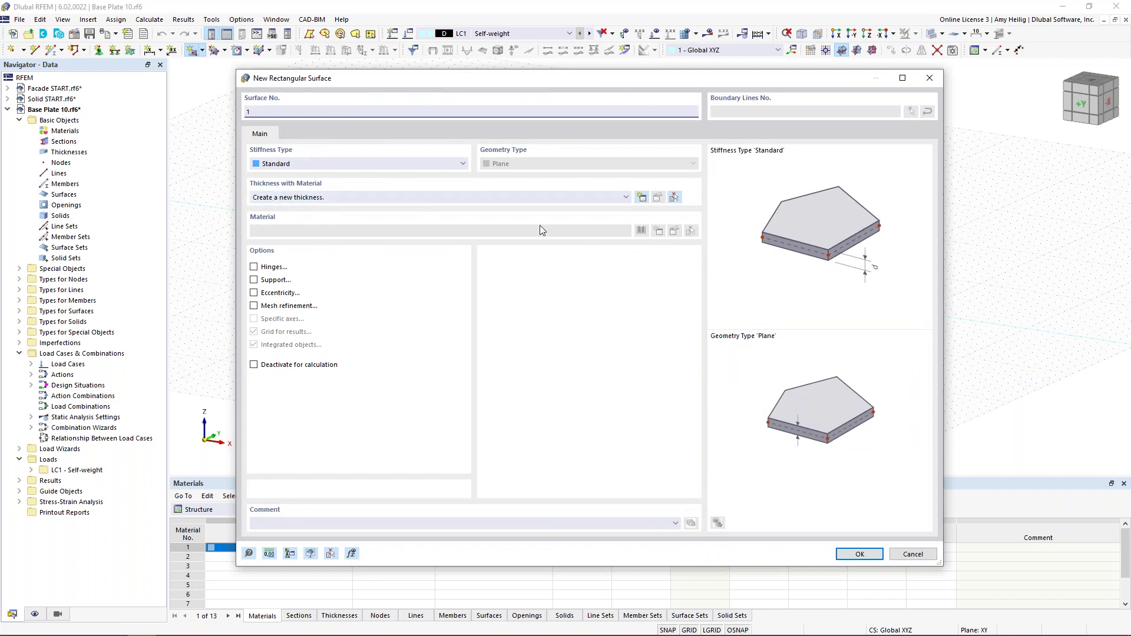
{"action": "left_click", "coordinate": [643, 199]}
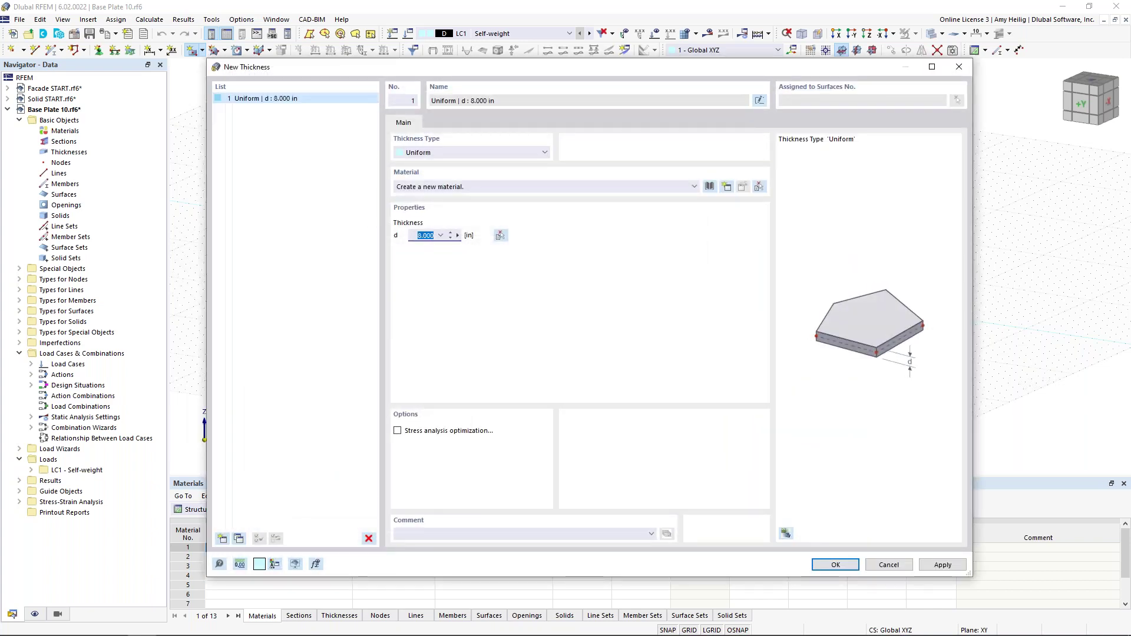
{"action": "type", "text": "0.5"}
- Assign the AISC 360-16 steel A36 (Plates, Strips and Sheets) from the material library to the new thickness
{"action": "left_click", "coordinate": [710, 187]}
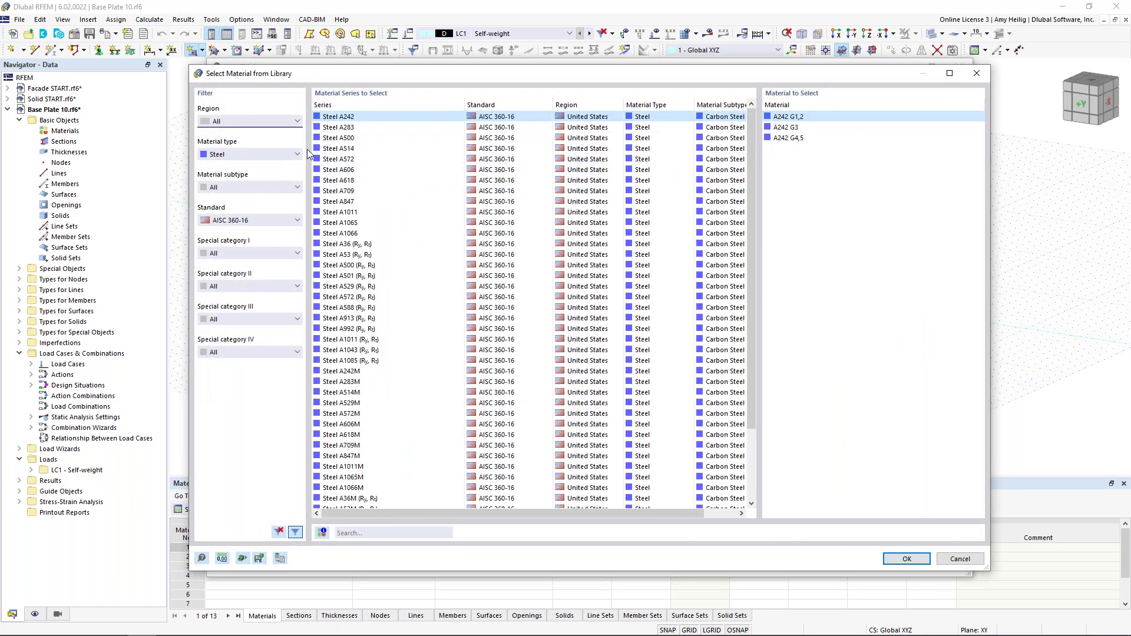
{"action": "left_click", "coordinate": [241, 156]}
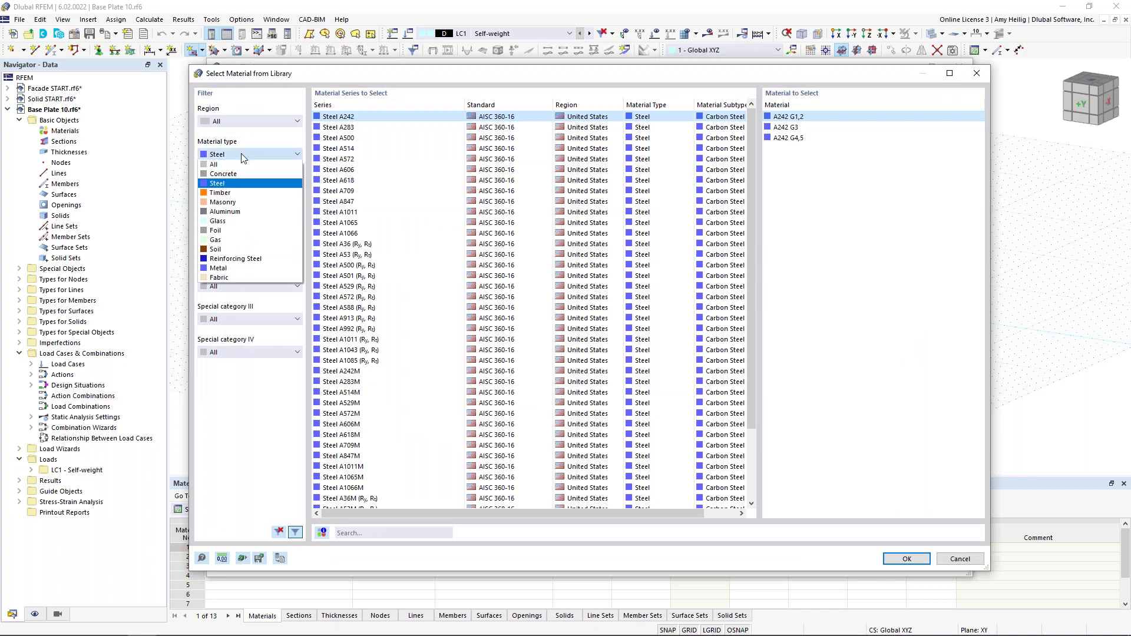
{"action": "left_click", "coordinate": [233, 187]}
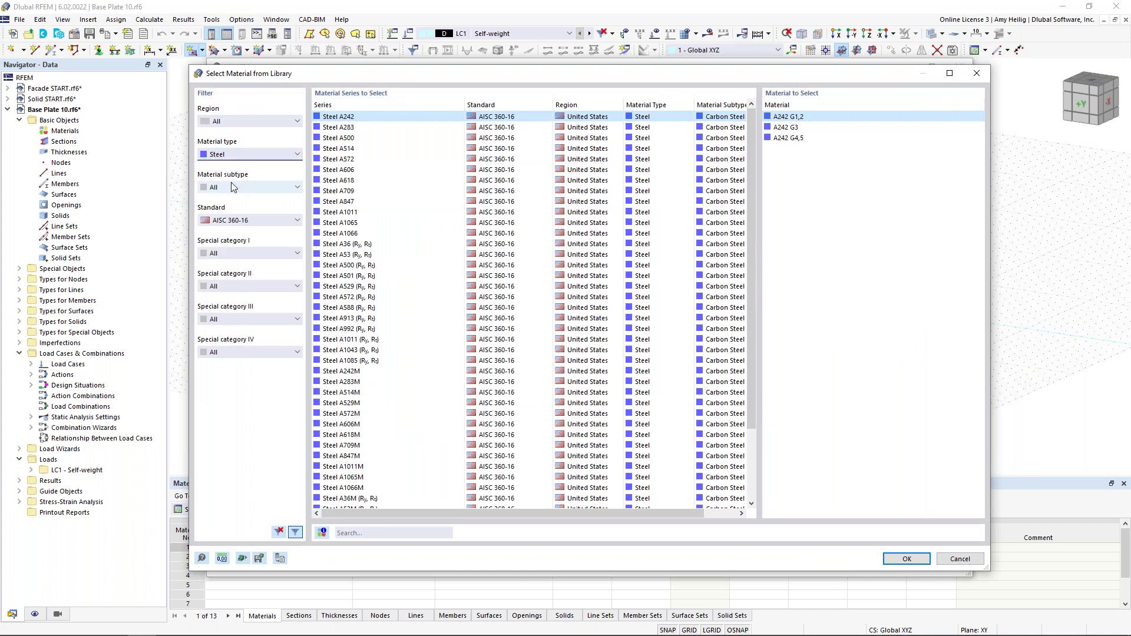
{"action": "left_click", "coordinate": [246, 222]}
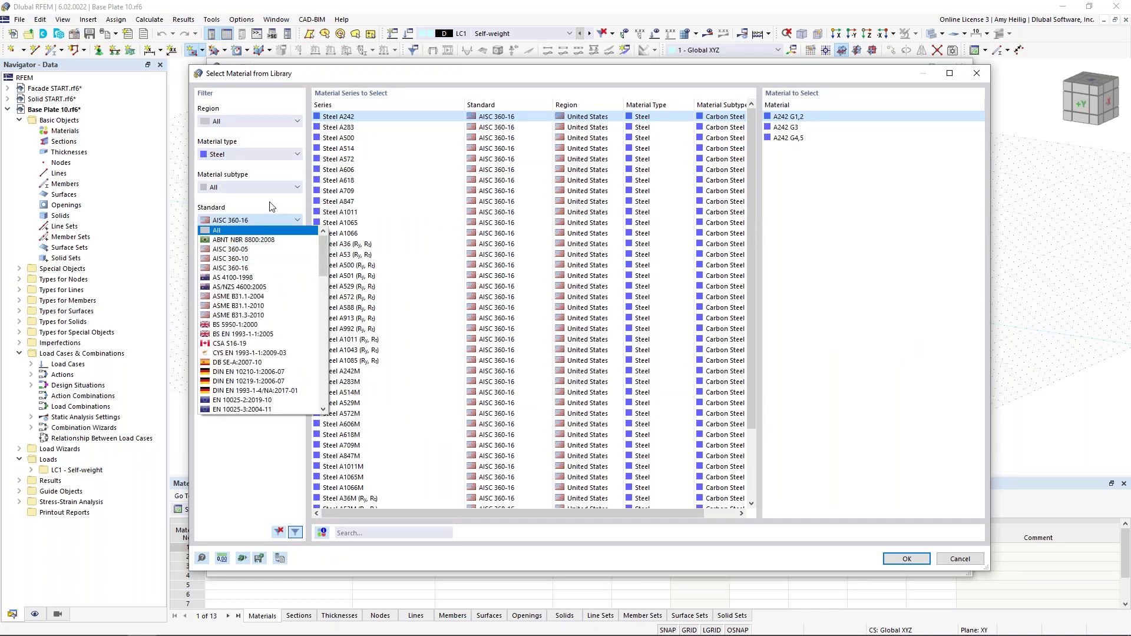
{"action": "left_click", "coordinate": [251, 268]}
{"action": "left_click", "coordinate": [345, 245]}
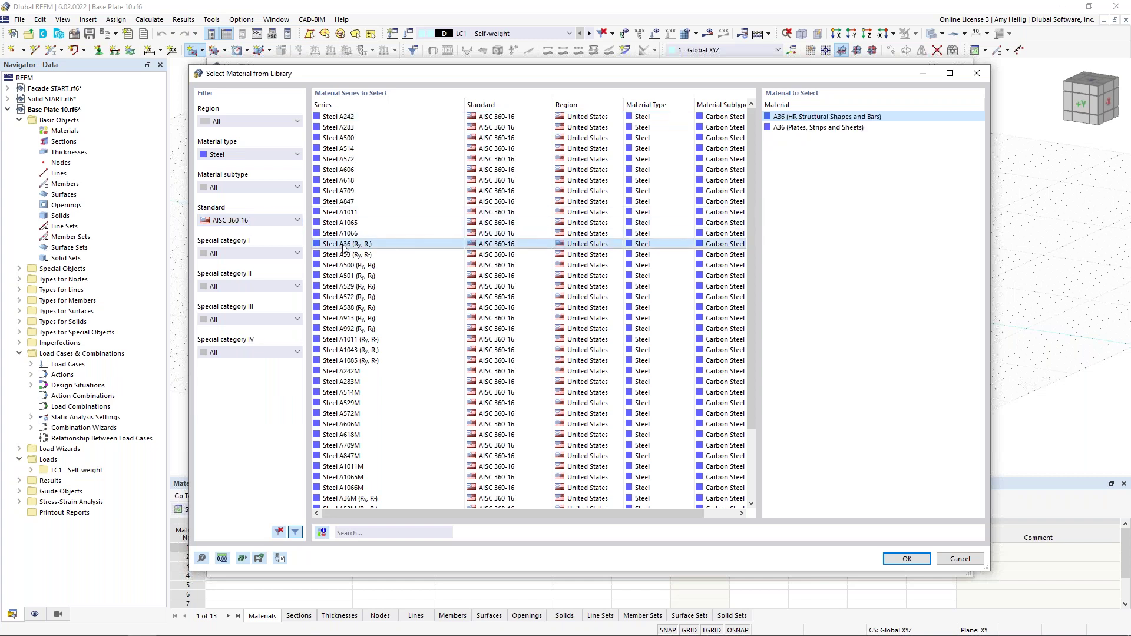
{"action": "left_click", "coordinate": [795, 129]}
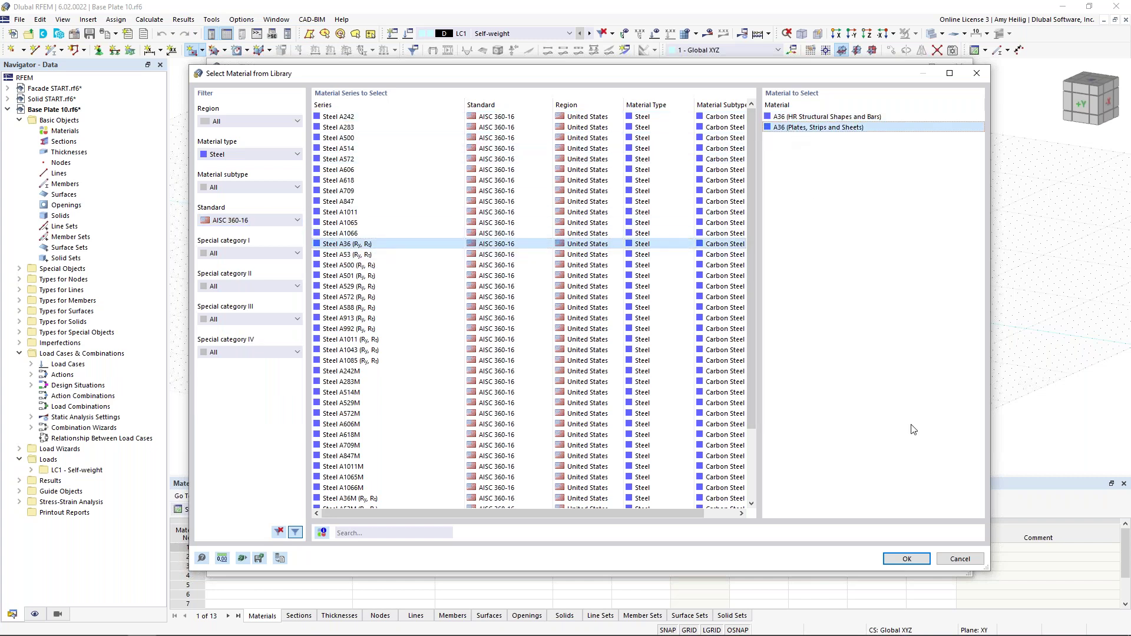
{"action": "left_click", "coordinate": [908, 560]}
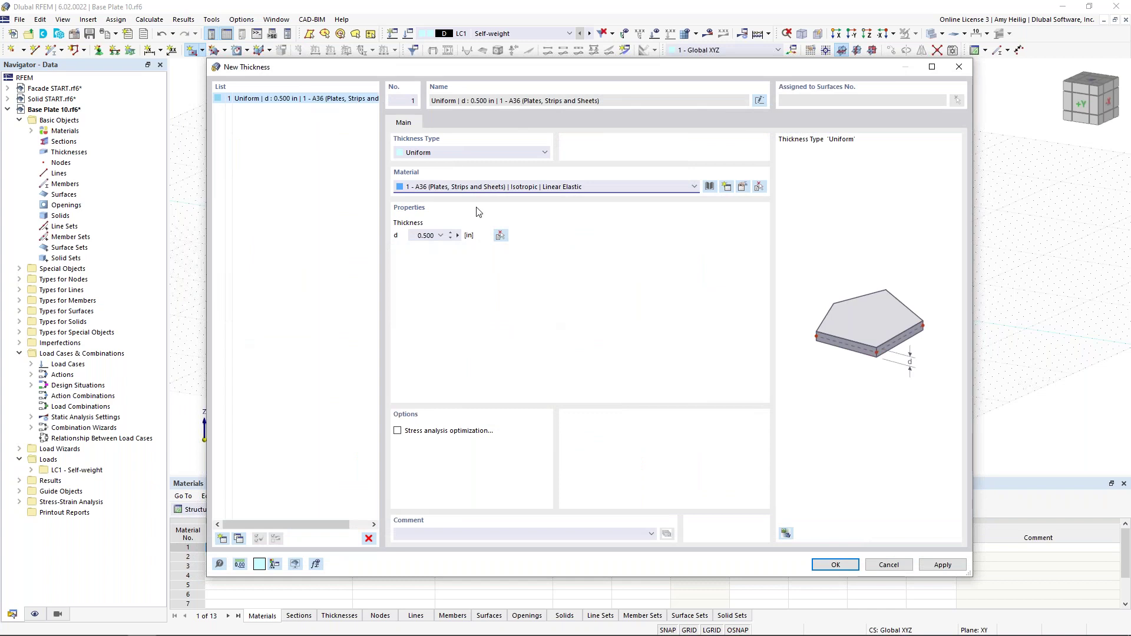
{"action": "left_click", "coordinate": [827, 567]}
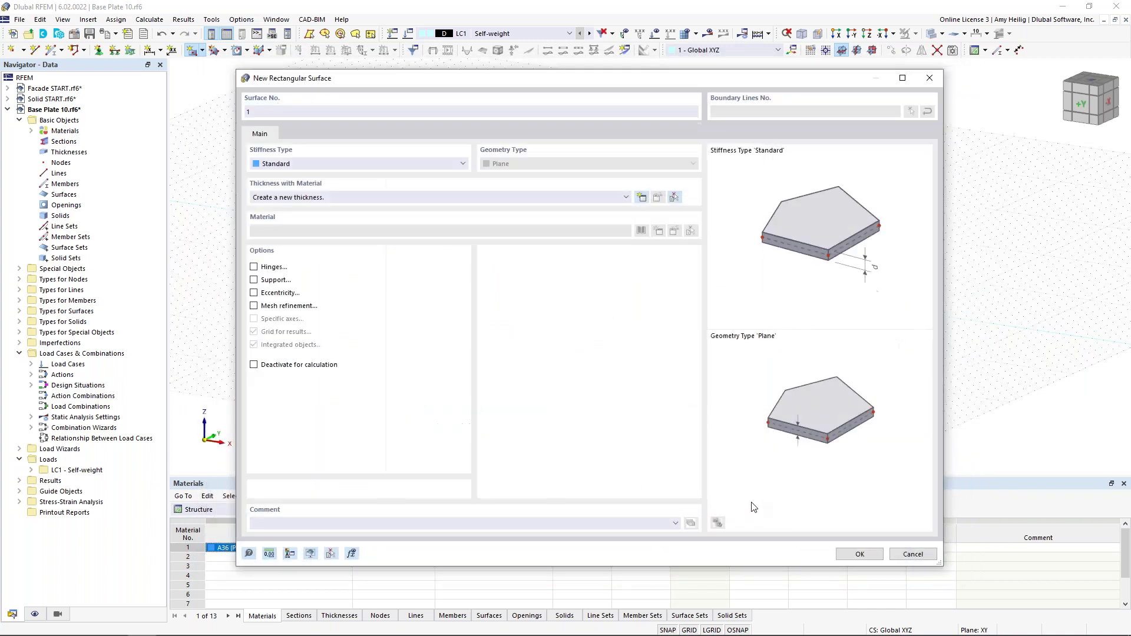
- Place the rectangular plate centered on the origin with a corner at X 10 in, Y 10 in
{"action": "left_click", "coordinate": [860, 554]}
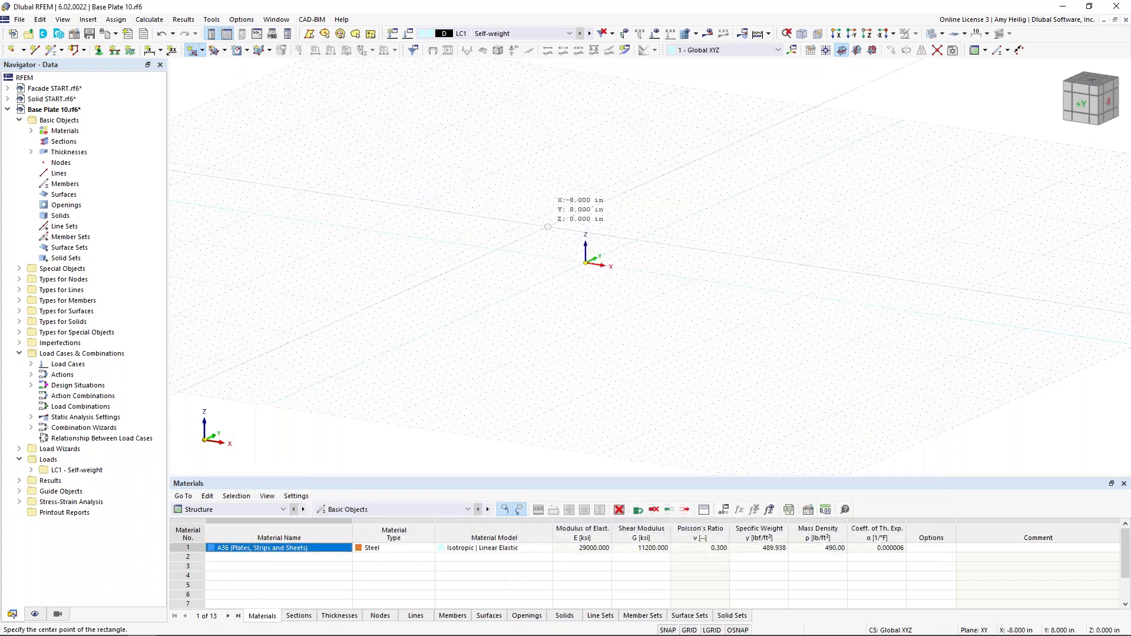
{"action": "left_click", "coordinate": [577, 255]}
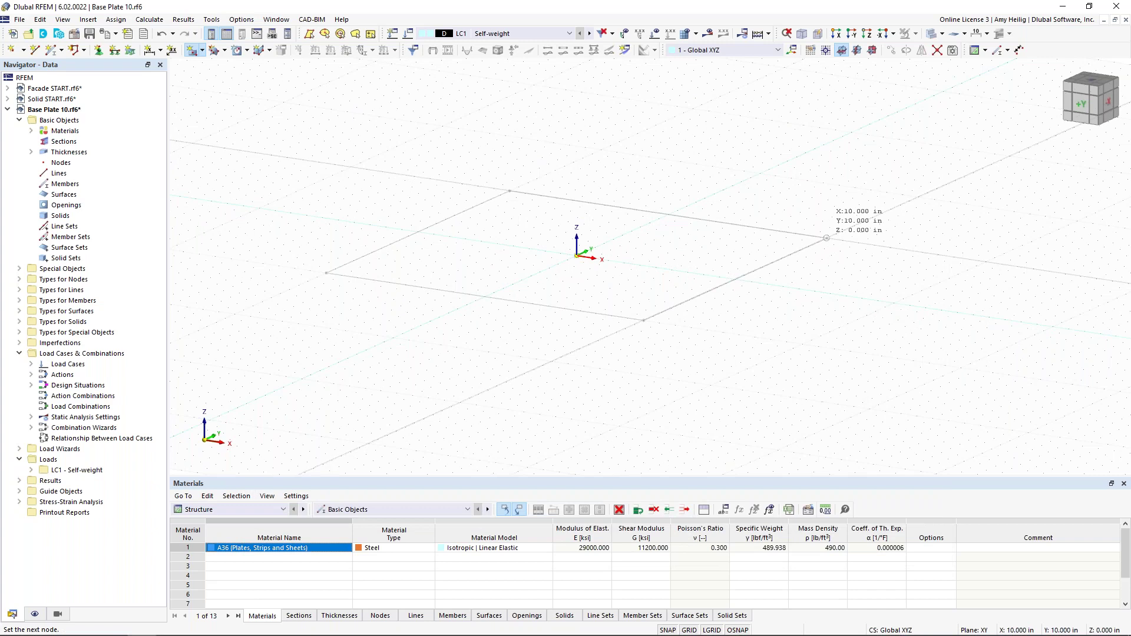
{"action": "left_click", "coordinate": [826, 238]}
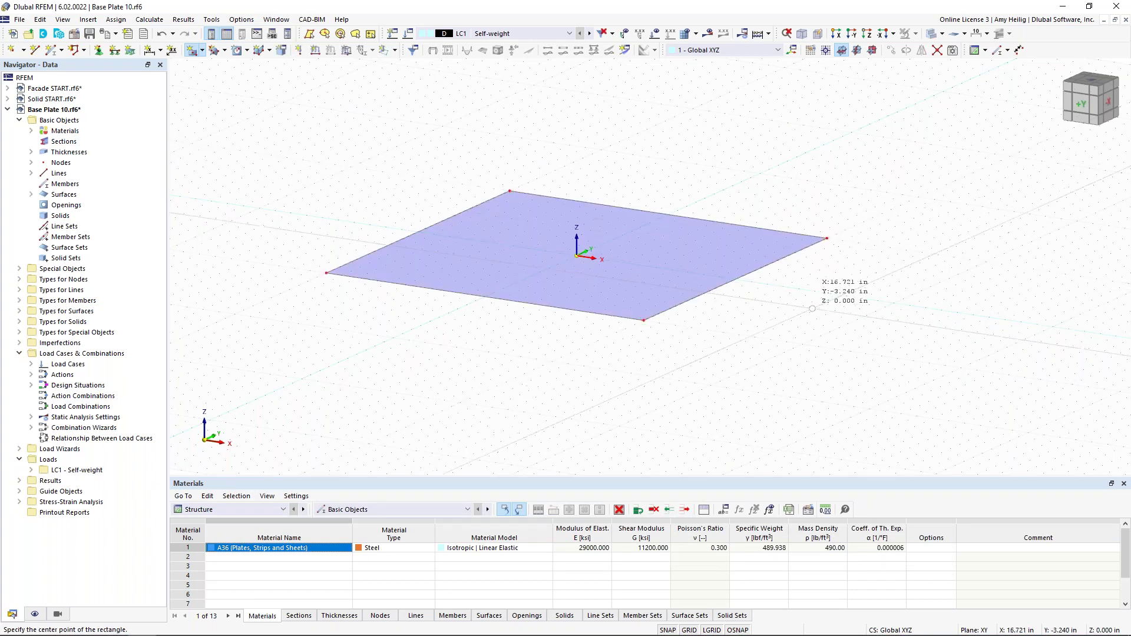
- Cut a circular opening with a 0.75 in radius into the plate, centered at X 7 in, Y -7 in
{"action": "middle_click_drag", "start_coordinate": [814, 308], "coordinate": [758, 333], "text": "ctrl"}
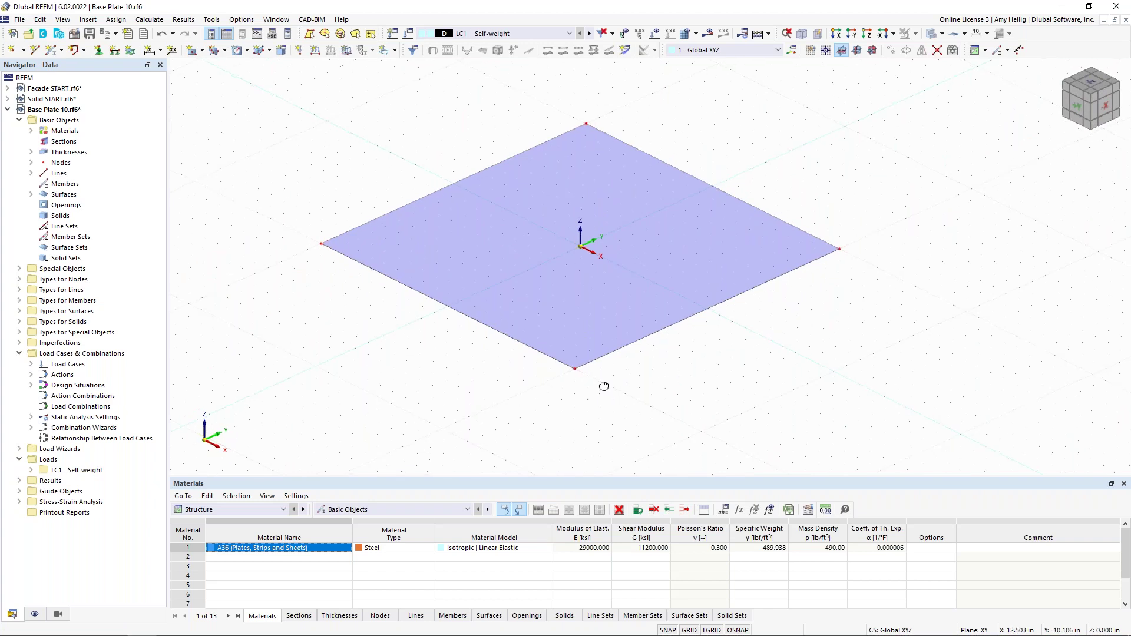
{"action": "middle_click_drag", "start_coordinate": [606, 386], "coordinate": [595, 366], "text": "ctrl"}
{"action": "scroll", "coordinate": [595, 363], "scroll_direction": "up", "scroll_amount": 1}
{"action": "scroll", "coordinate": [595, 364], "scroll_direction": "up", "scroll_amount": 1}
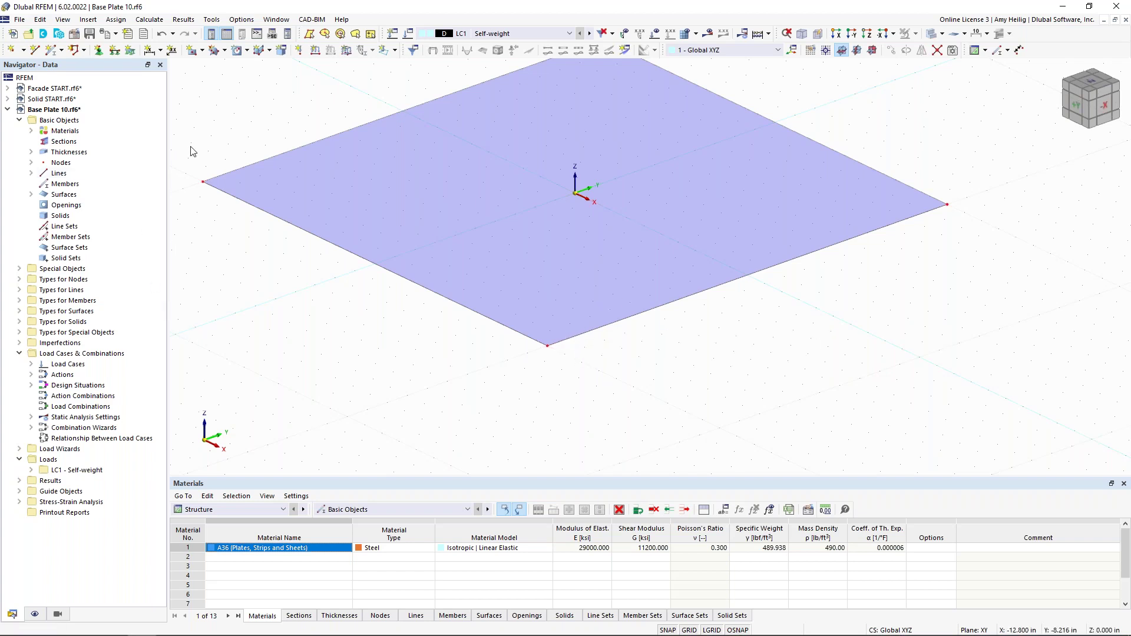
{"action": "left_click", "coordinate": [248, 52]}
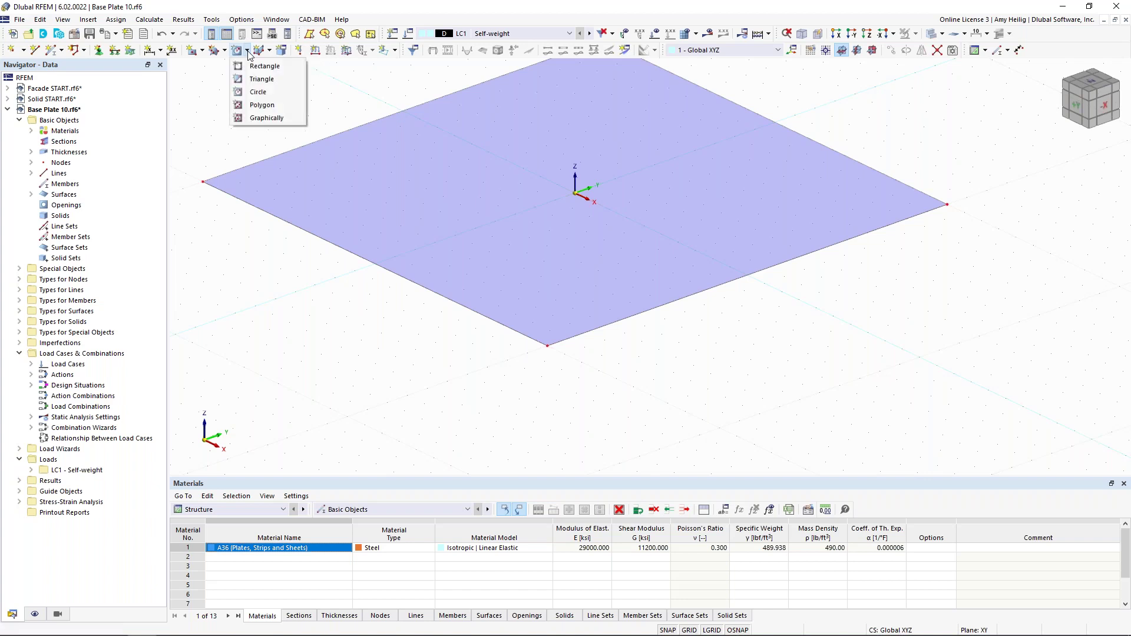
{"action": "left_click", "coordinate": [271, 93]}
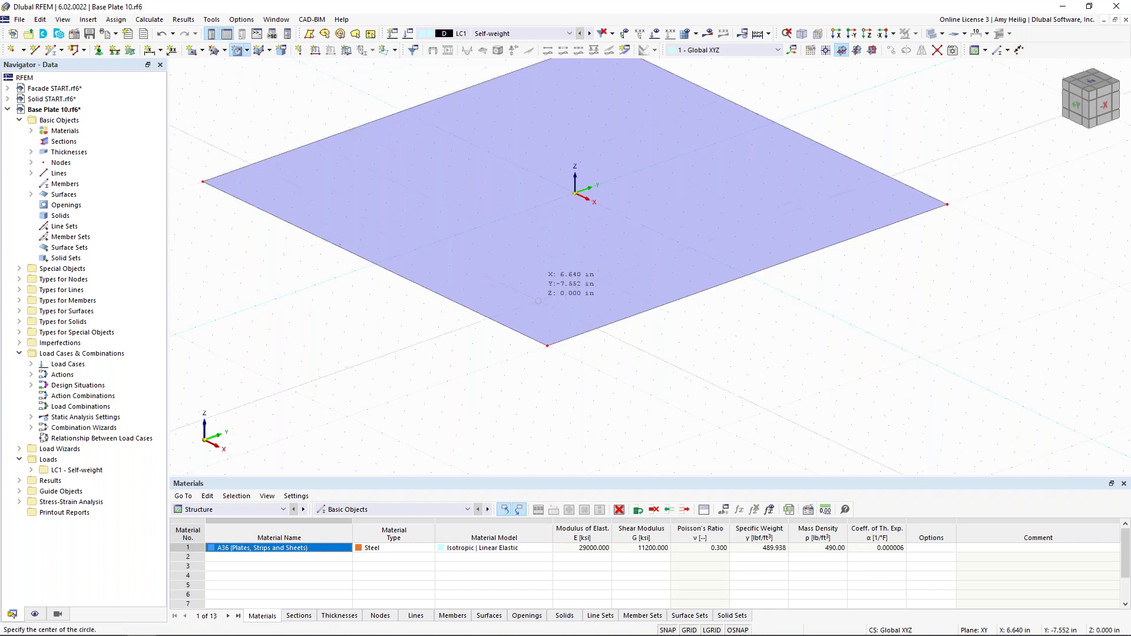
{"action": "left_click", "coordinate": [555, 300]}
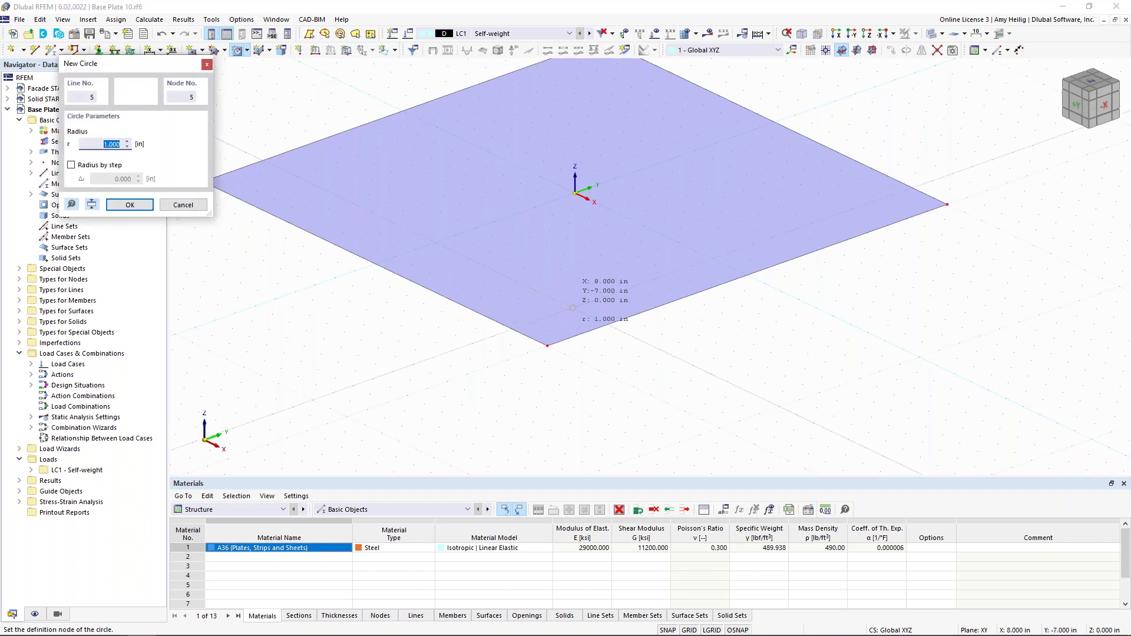
{"action": "type", "text": "0.75"}
{"action": "key", "text": "Return"}
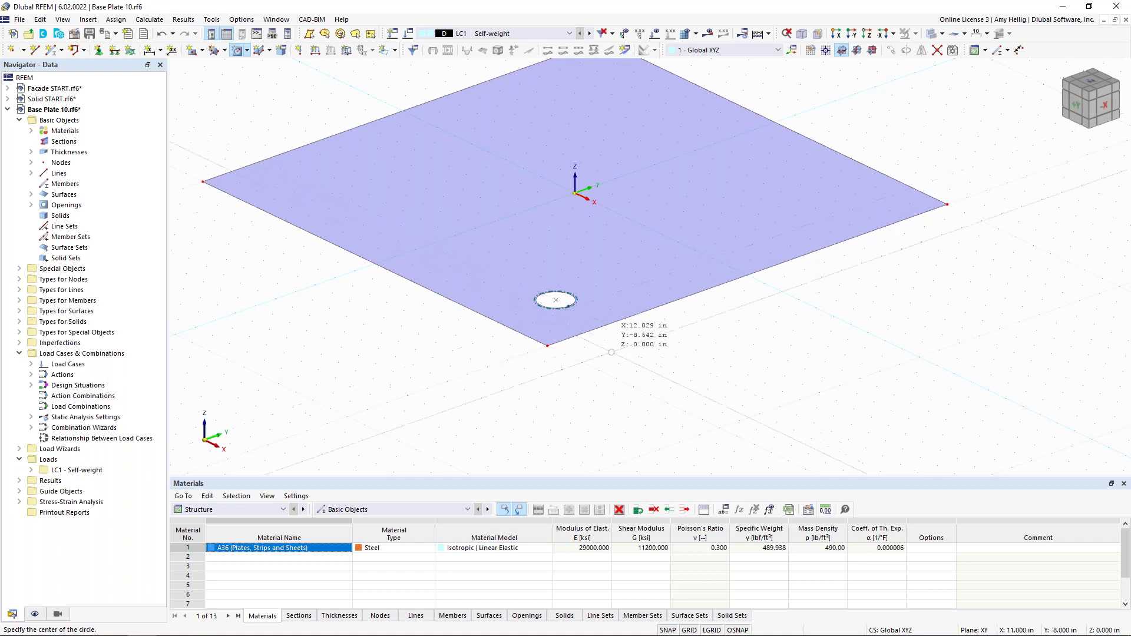
{"action": "key", "text": "Escape"}
{"action": "scroll", "coordinate": [586, 294], "scroll_direction": "up", "scroll_amount": 1}
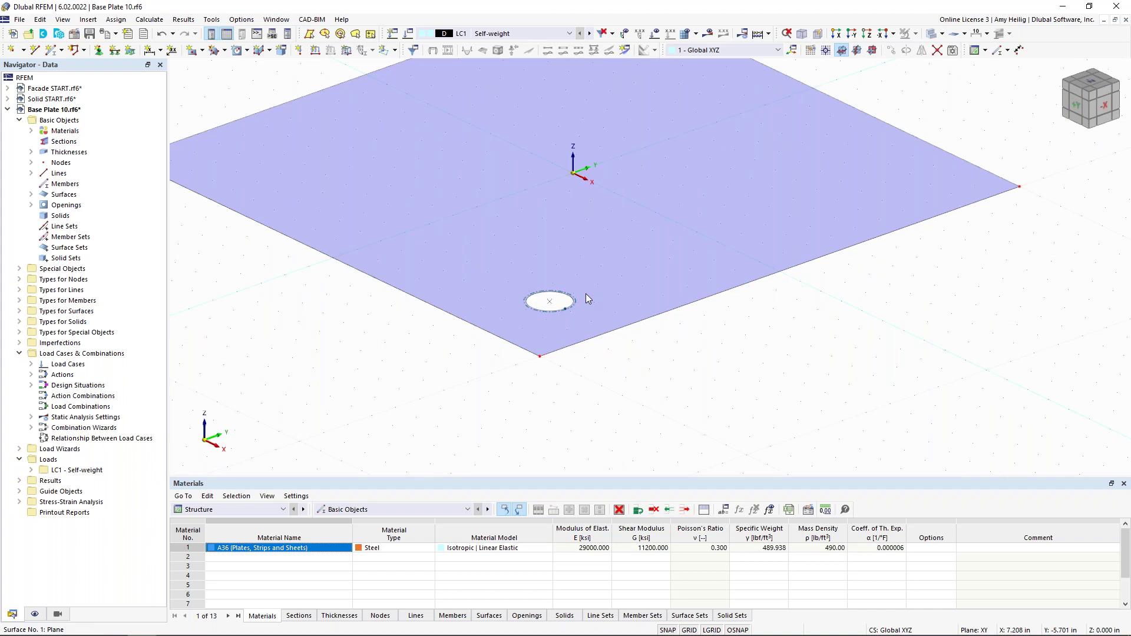
- Place a node at the center of the circular opening
{"action": "left_click", "coordinate": [12, 51]}
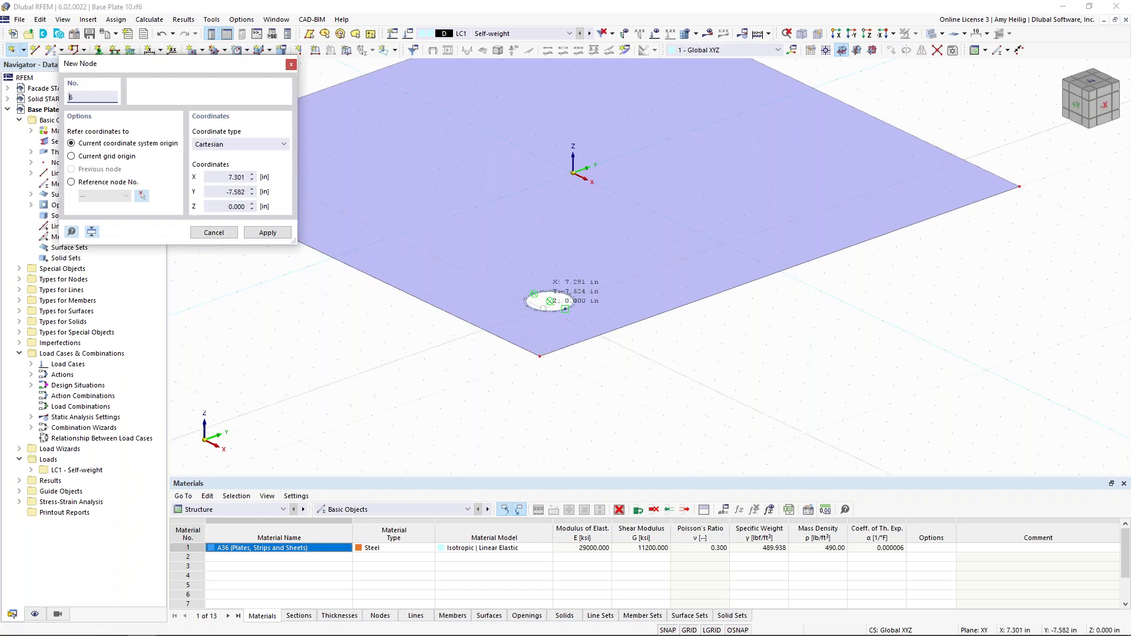
{"action": "left_click", "coordinate": [550, 301]}
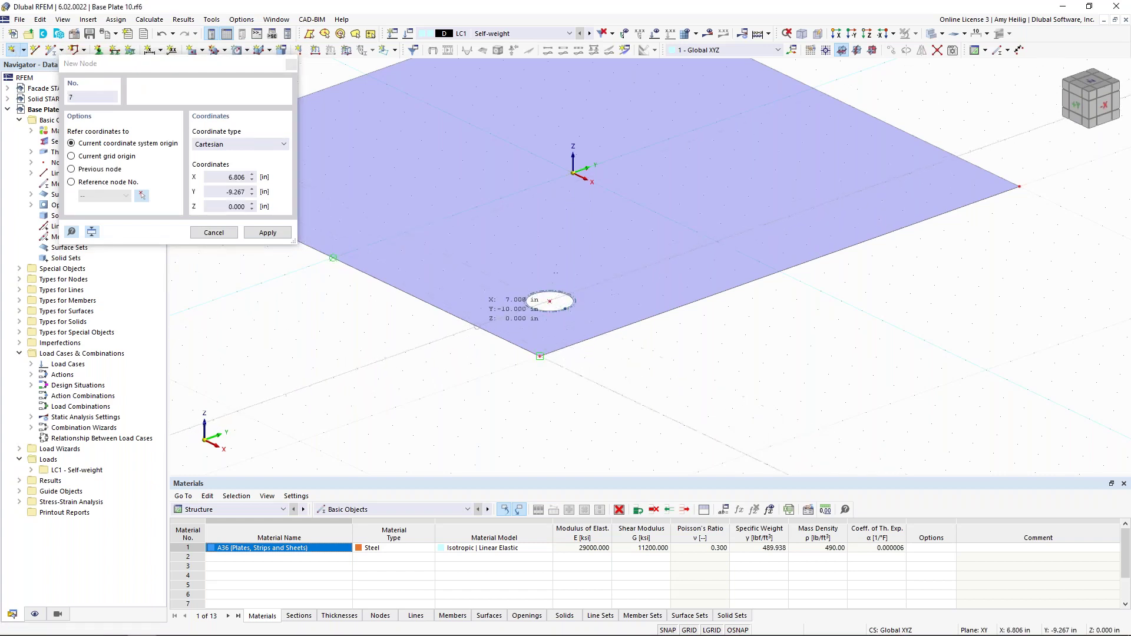
{"action": "key", "text": "Escape"}
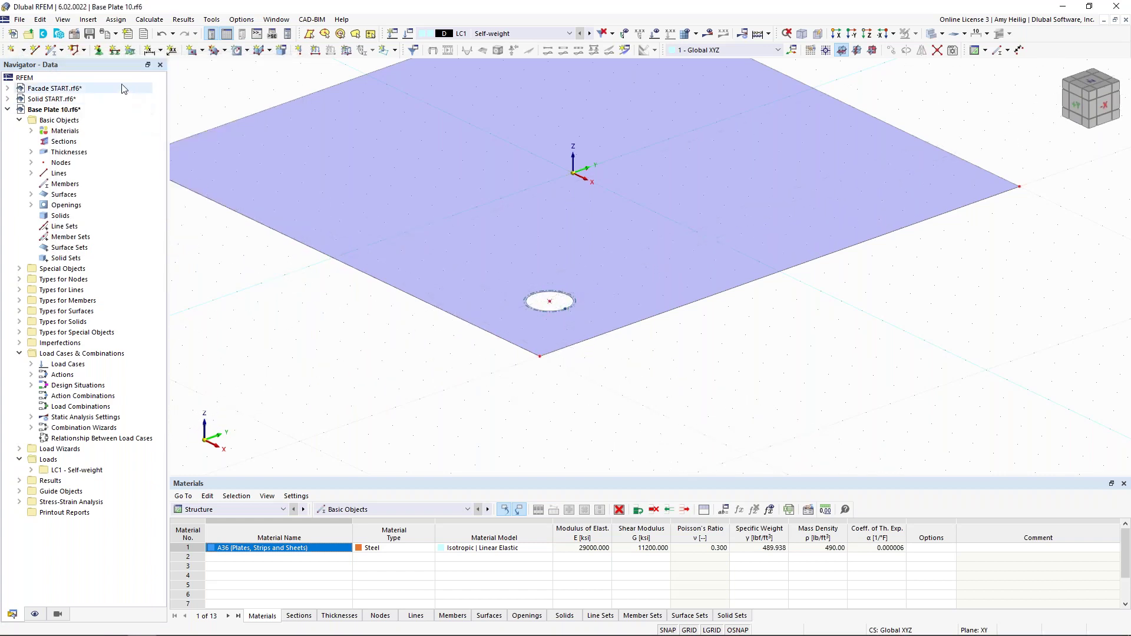
- Create a nodal support fixed in uX, uY and uZ with φZ released, and assign it to the opening's center node
{"action": "left_click", "coordinate": [99, 51]}
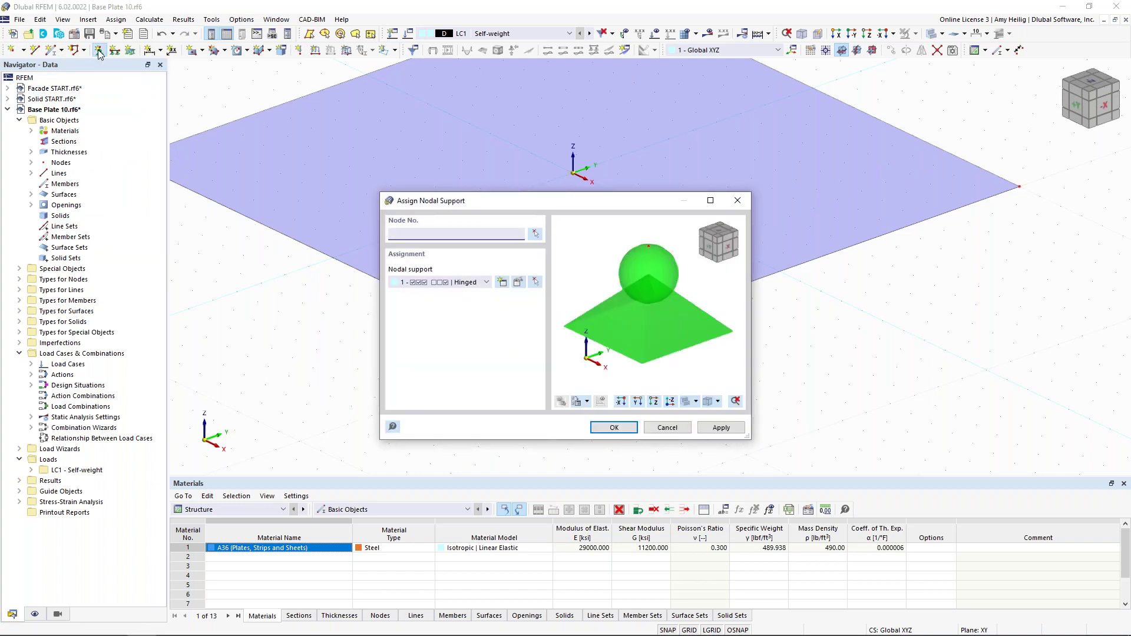
{"action": "left_click", "coordinate": [505, 284]}
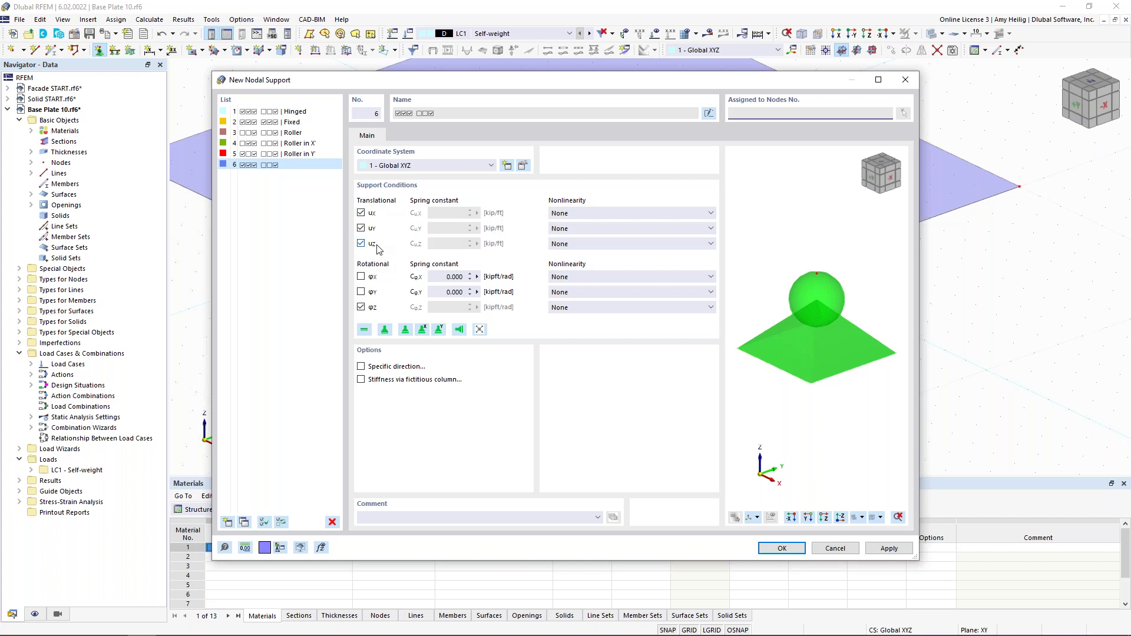
{"action": "left_click", "coordinate": [361, 307]}
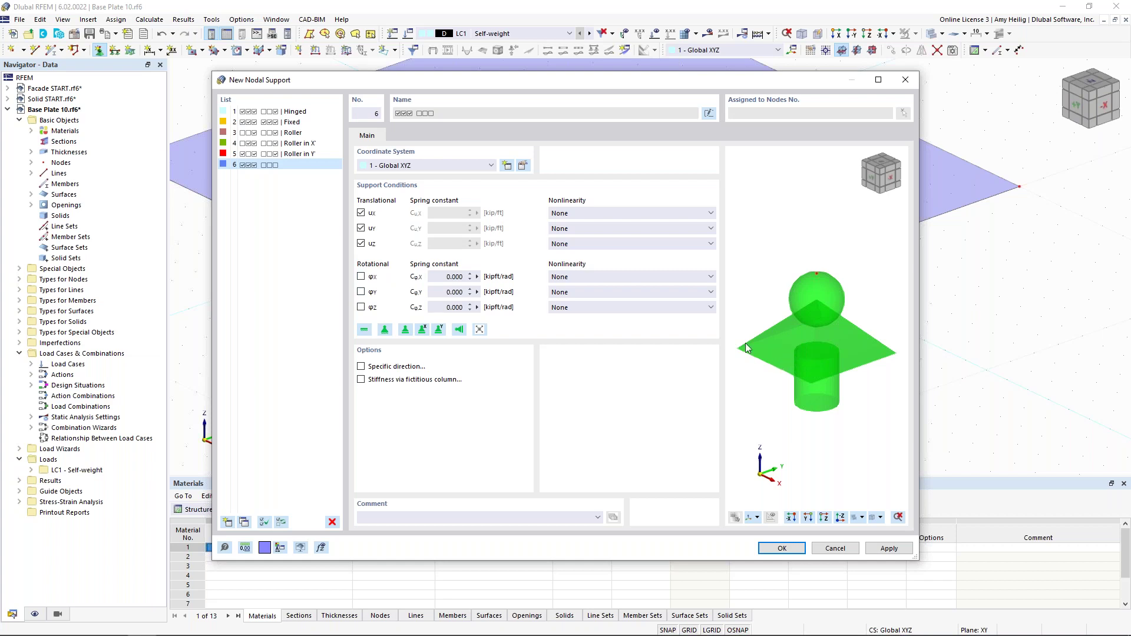
{"action": "left_click", "coordinate": [782, 549]}
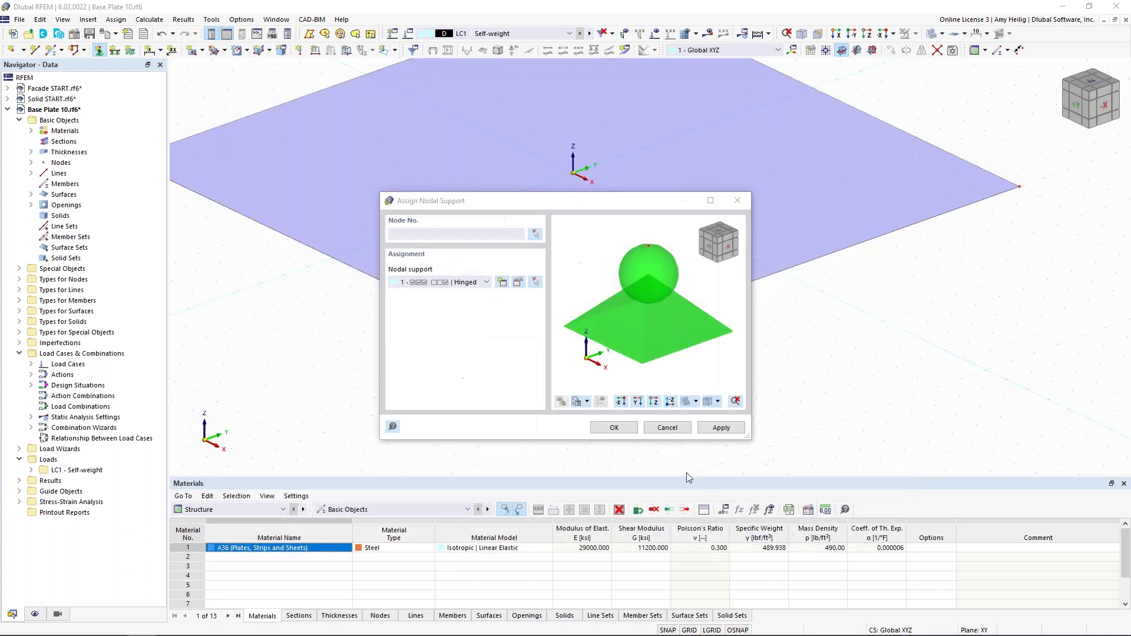
{"action": "left_click", "coordinate": [607, 430]}
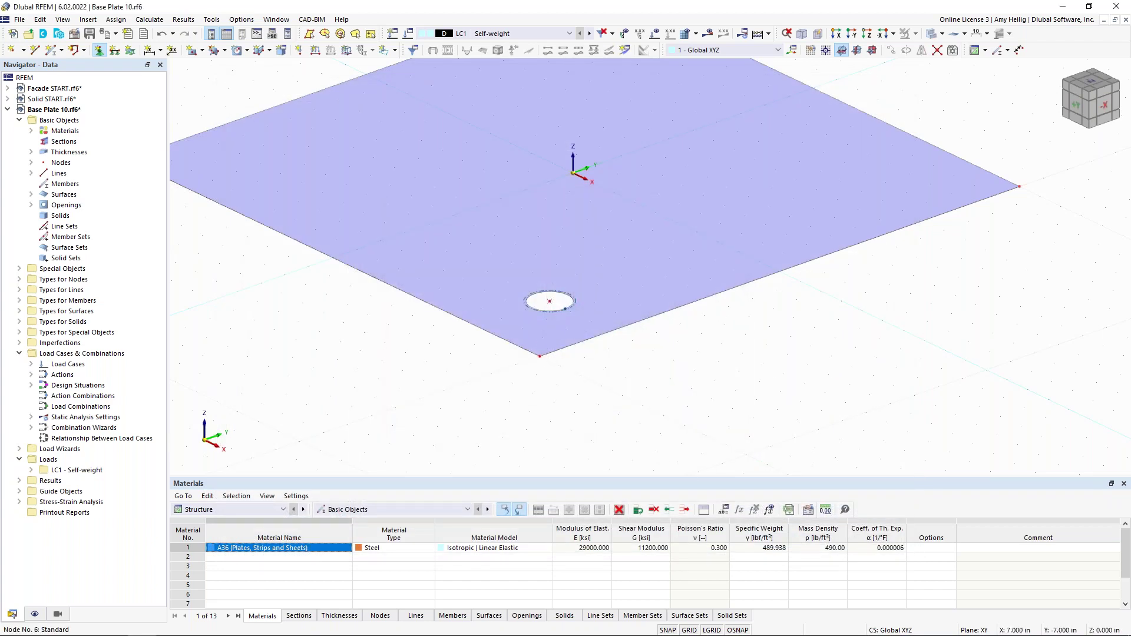
{"action": "left_click", "coordinate": [550, 301]}
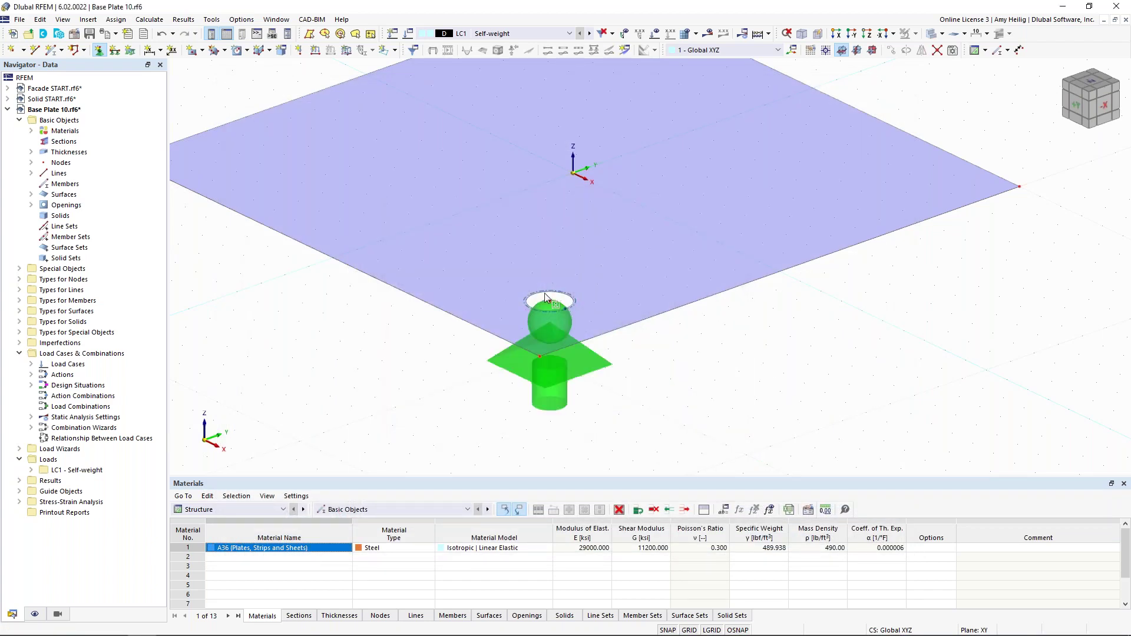
{"action": "key", "text": "Escape"}
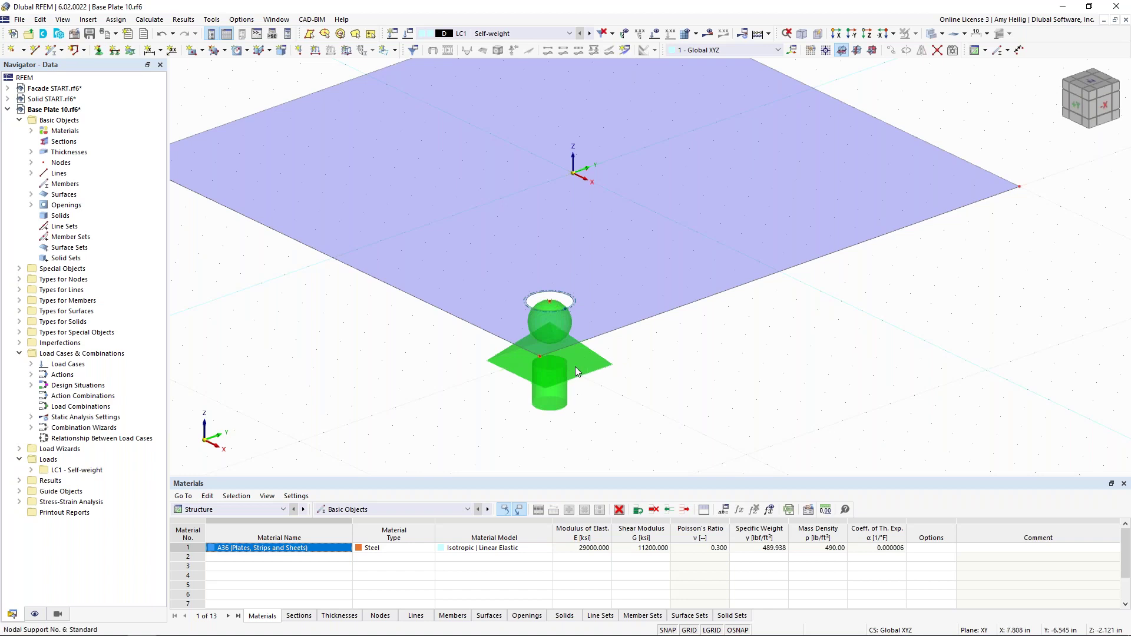
- Reduce the display size of the nodal support symbol at the opening
{"action": "right_click", "coordinate": [575, 367]}
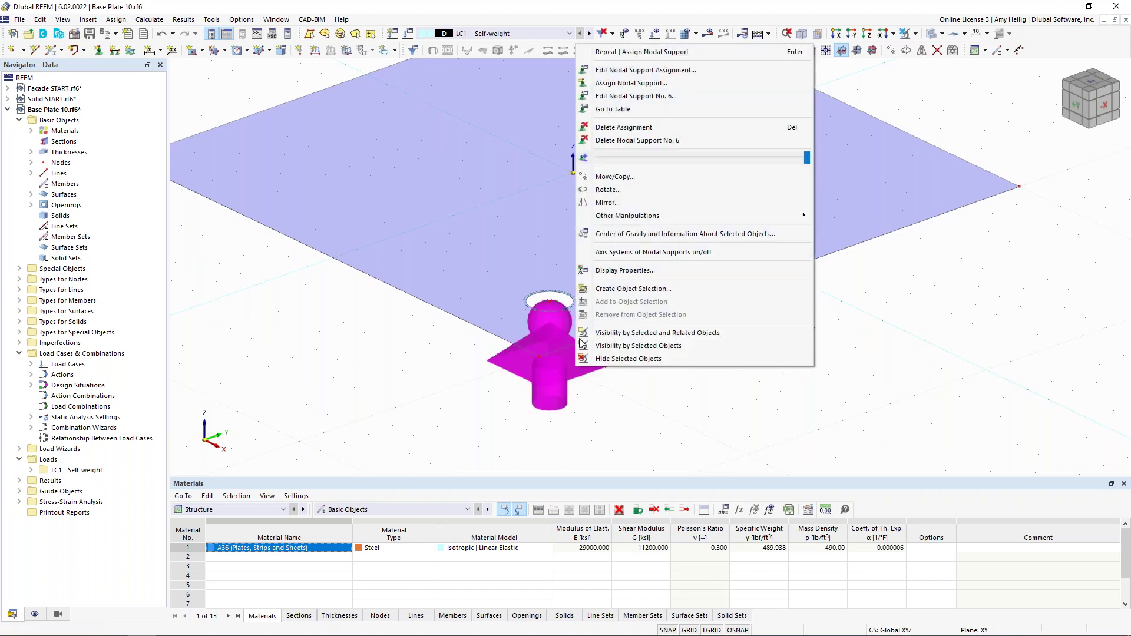
{"action": "left_click_drag", "start_coordinate": [809, 157], "coordinate": [656, 157]}
{"action": "left_click", "coordinate": [696, 393]}
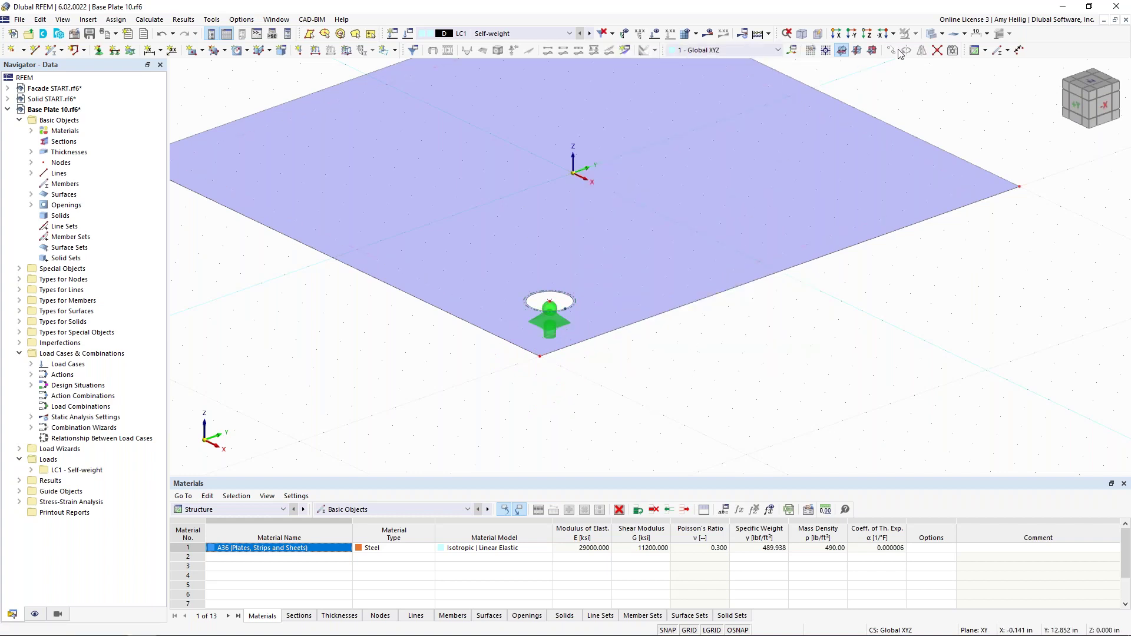
- Copy the circular opening with its supported center node three times, rotating by 90° about the Z axis through the origin
{"action": "left_click", "coordinate": [932, 33]}
{"action": "left_click_drag", "start_coordinate": [520, 282], "coordinate": [581, 319]}
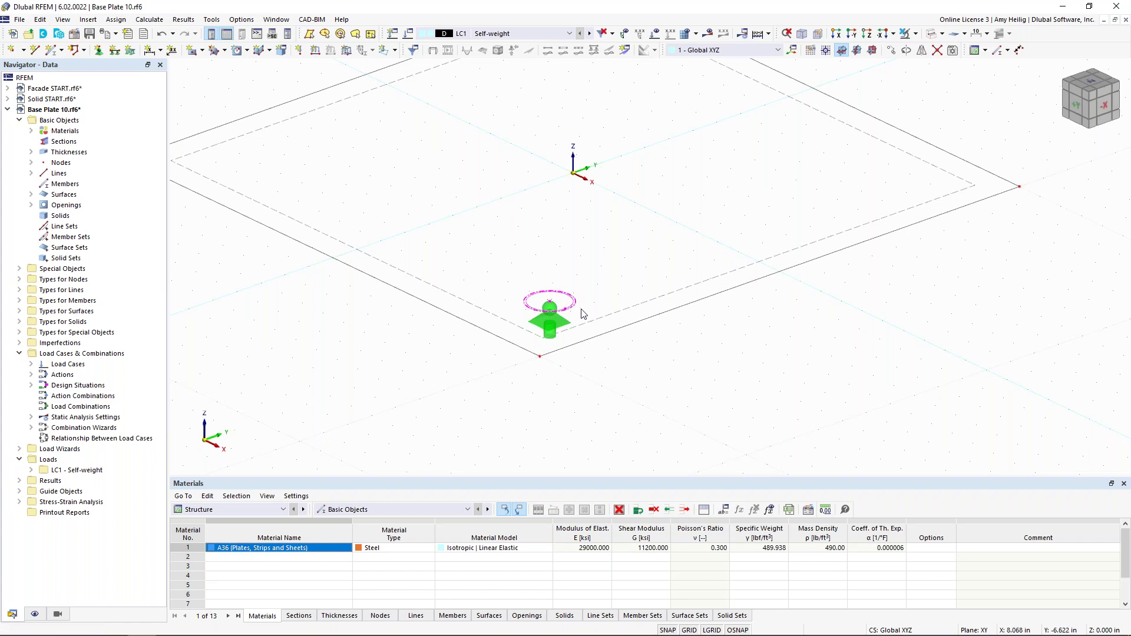
{"action": "left_click", "coordinate": [525, 255]}
{"action": "mouse_move", "coordinate": [525, 256]}
{"action": "middle_mouse_down"}
{"action": "mouse_move", "coordinate": [531, 326]}
{"action": "mouse_move", "coordinate": [524, 267]}
{"action": "middle_mouse_up"}
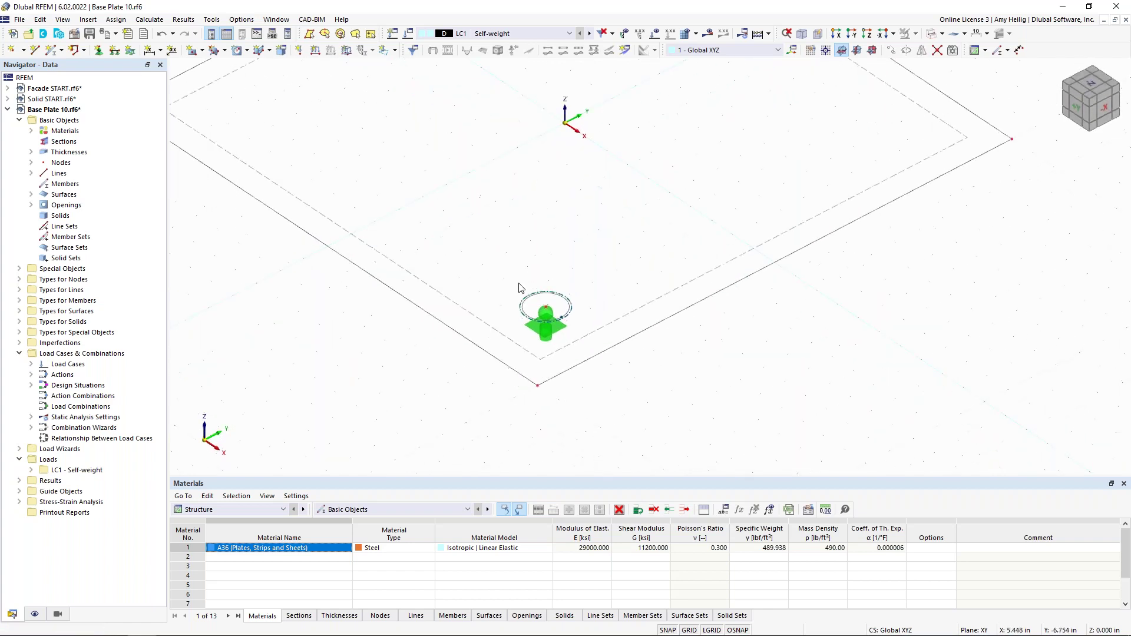
{"action": "left_click", "coordinate": [578, 339]}
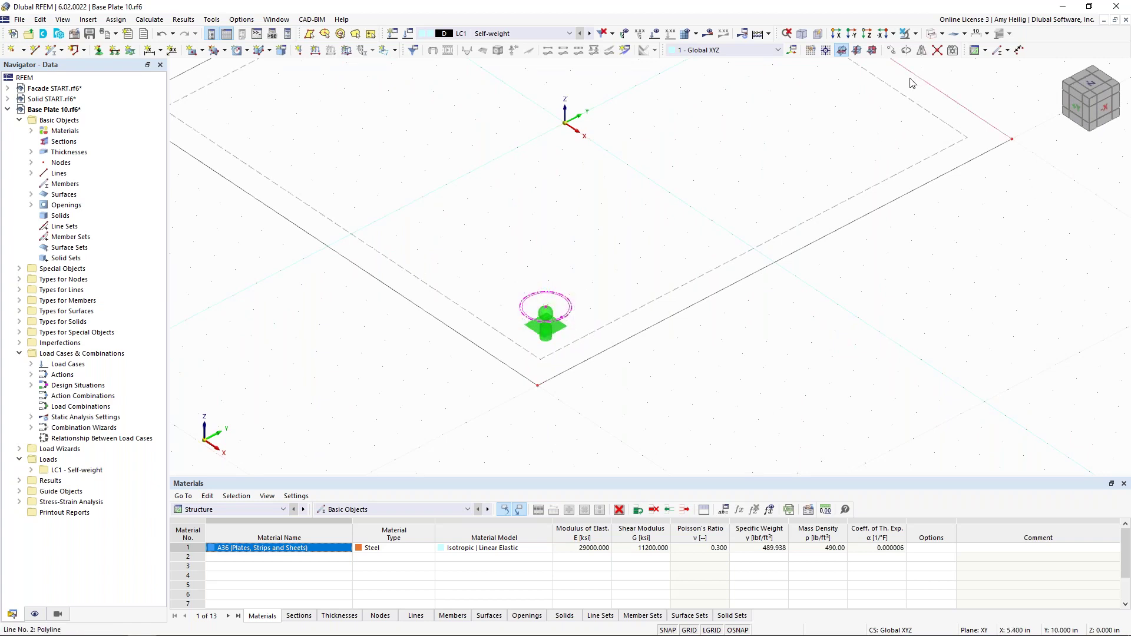
{"action": "left_click", "coordinate": [909, 53]}
{"action": "left_click", "coordinate": [393, 217]}
{"action": "left_click", "coordinate": [538, 227]}
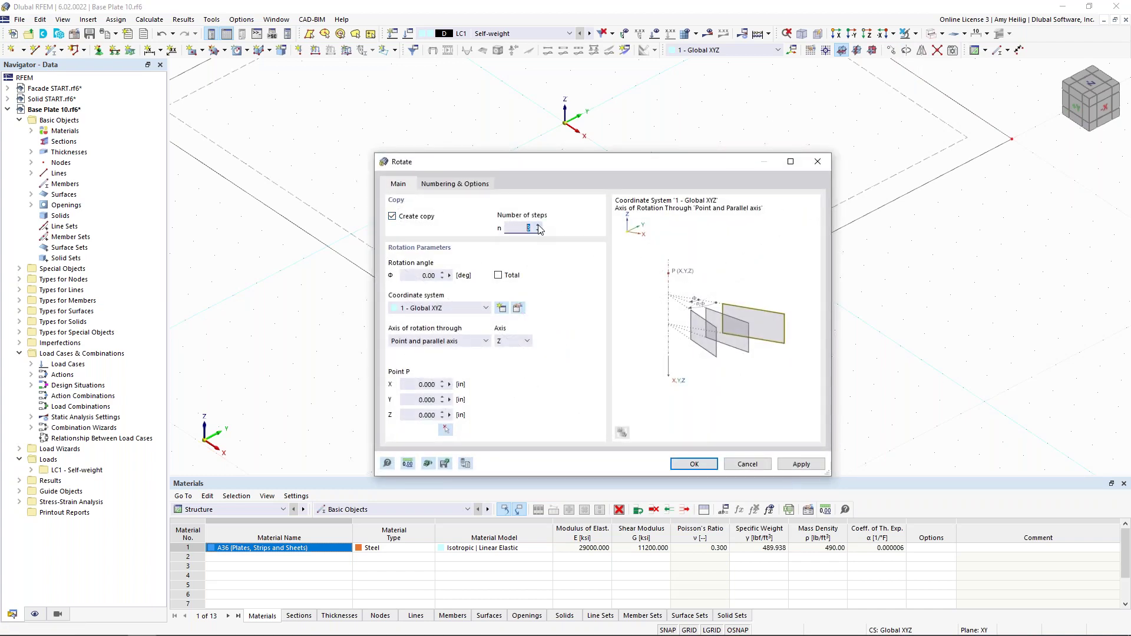
{"action": "left_click", "coordinate": [411, 275]}
{"action": "type", "text": "9"}
{"action": "left_click", "coordinate": [712, 465]}
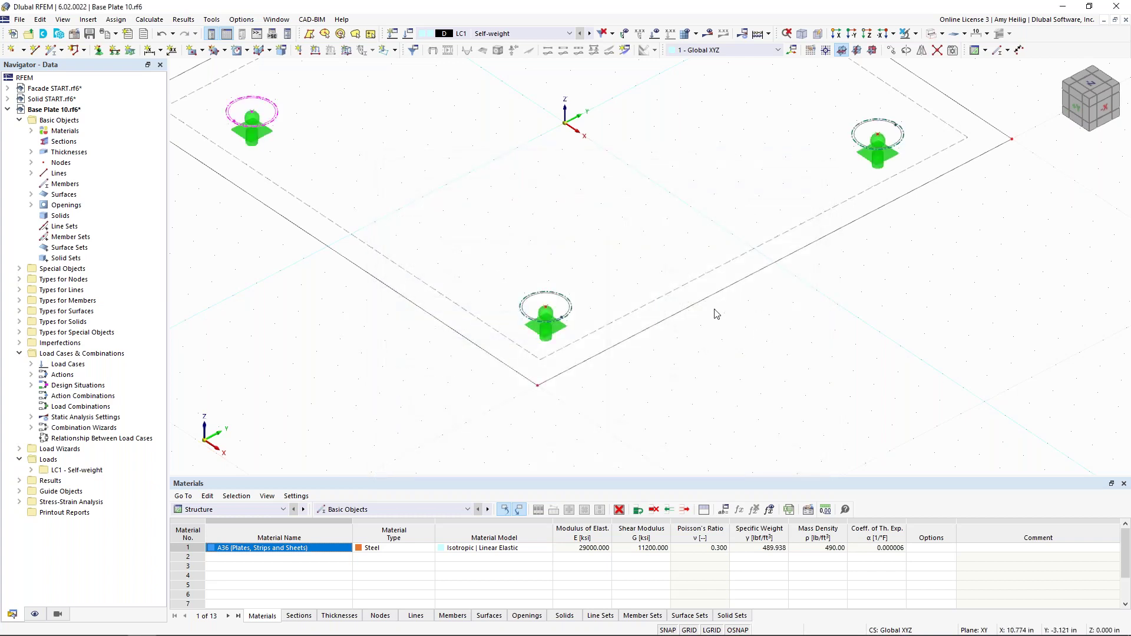
{"action": "scroll", "coordinate": [714, 313], "scroll_direction": "down", "scroll_amount": 1}
{"action": "middle_click_drag", "start_coordinate": [714, 313], "coordinate": [642, 342]}
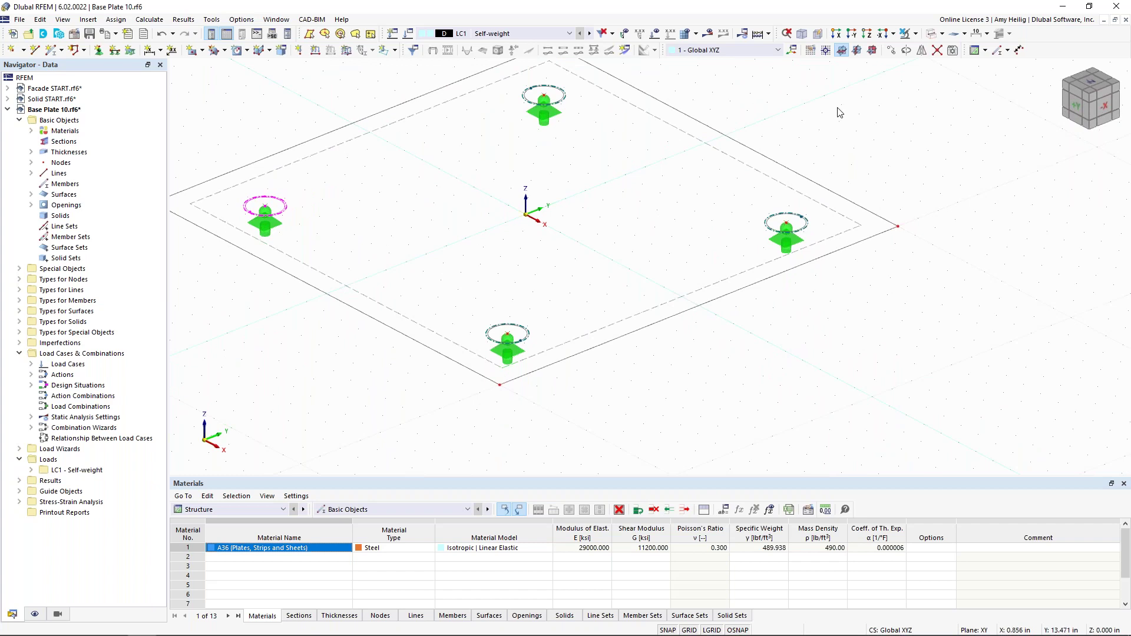
{"action": "left_click", "coordinate": [932, 35]}
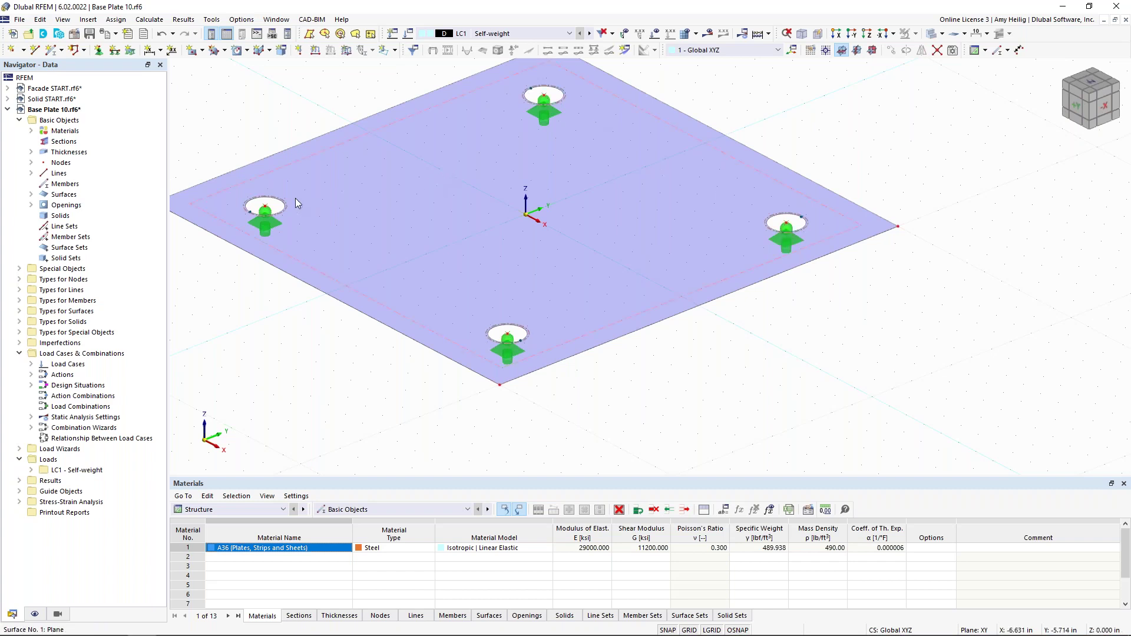
- Fill all four bolt-hole openings with plane surfaces of the Rigid stiffness type
{"action": "left_click", "coordinate": [202, 51]}
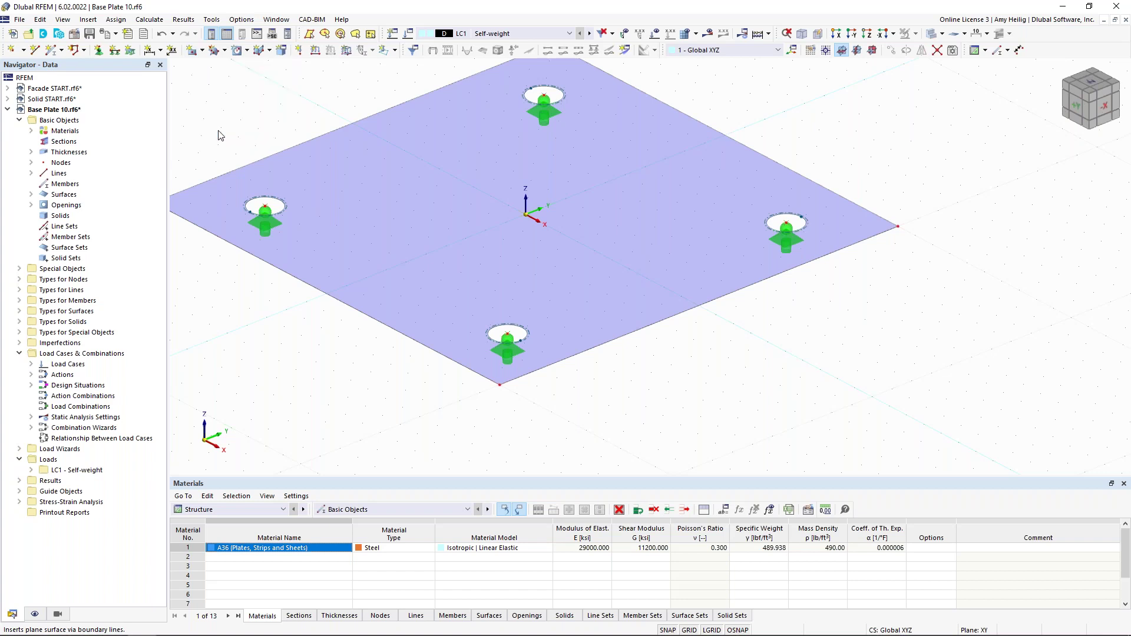
{"action": "left_click", "coordinate": [219, 132]}
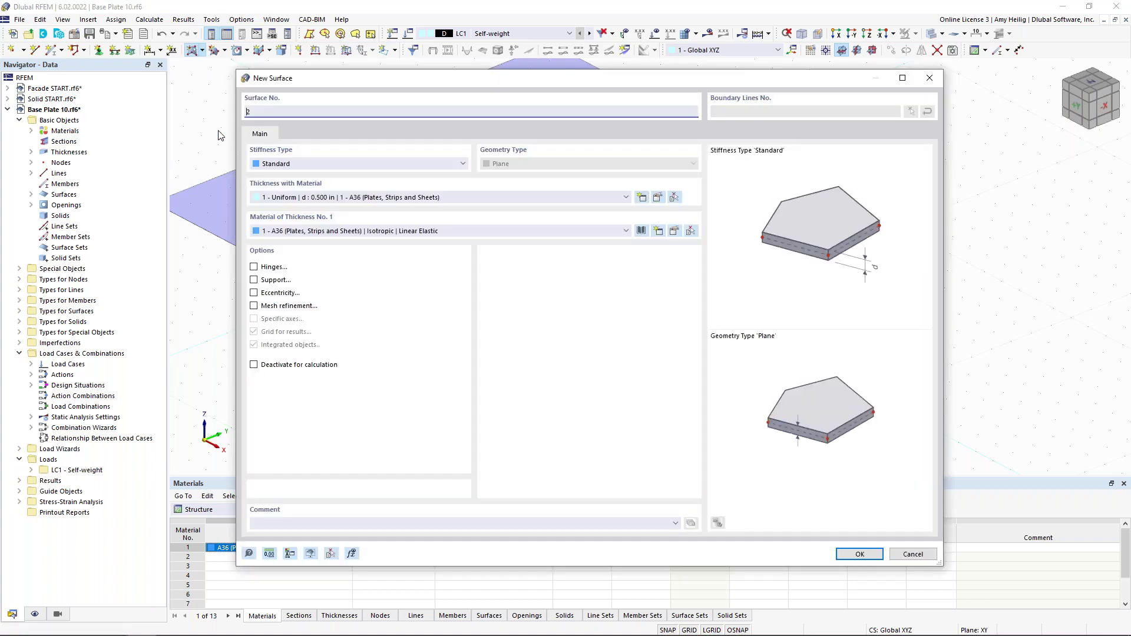
{"action": "left_click", "coordinate": [301, 164]}
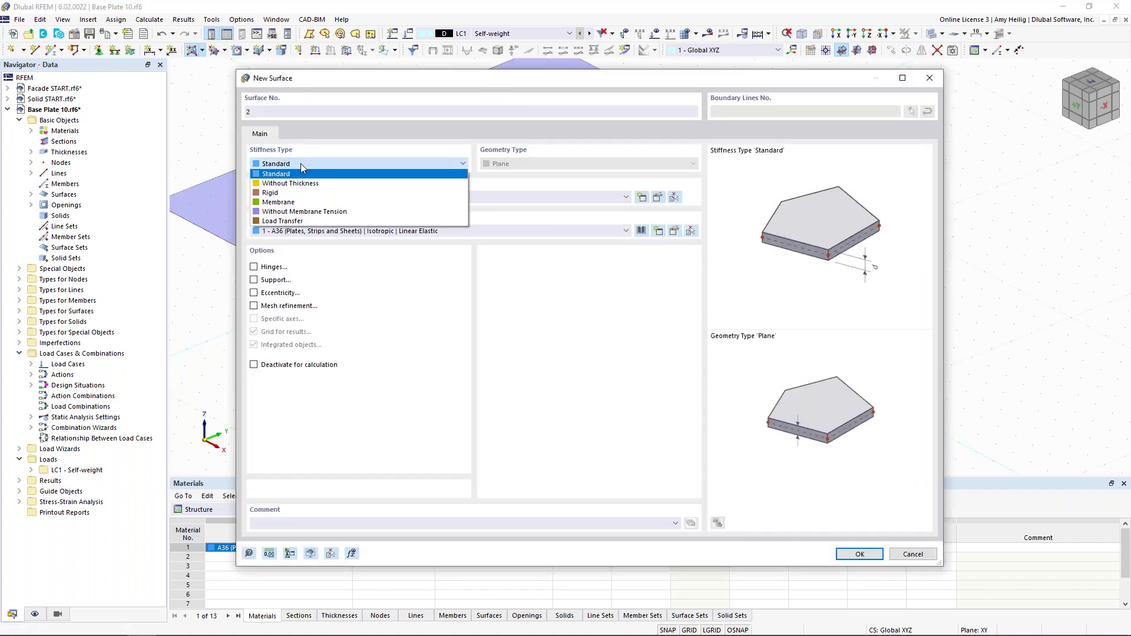
{"action": "left_click", "coordinate": [302, 194]}
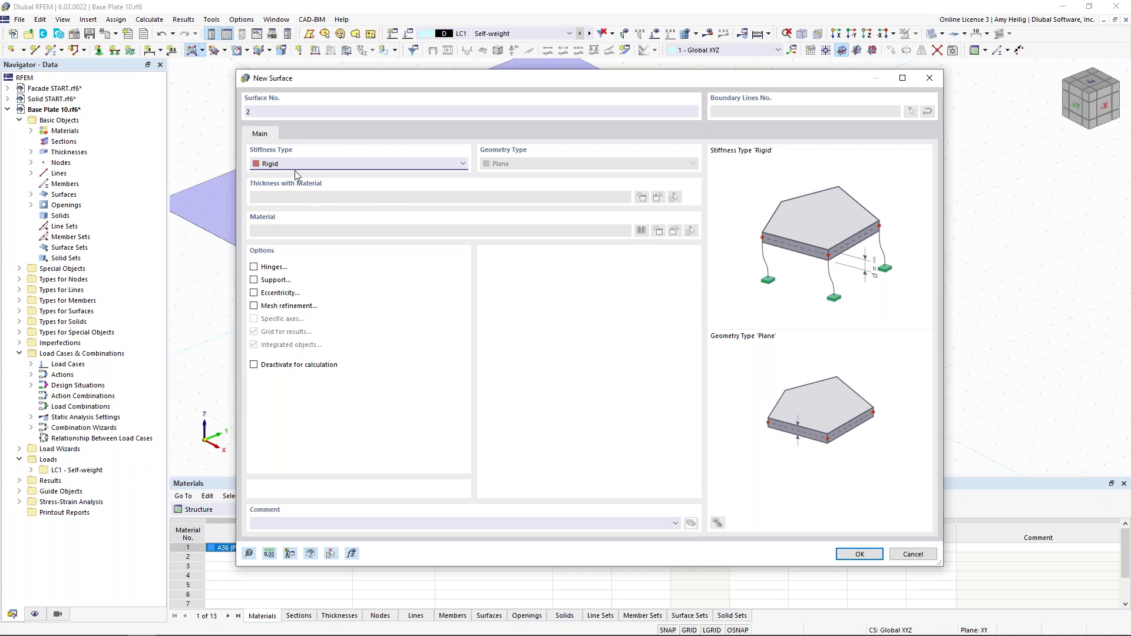
{"action": "left_click", "coordinate": [860, 554]}
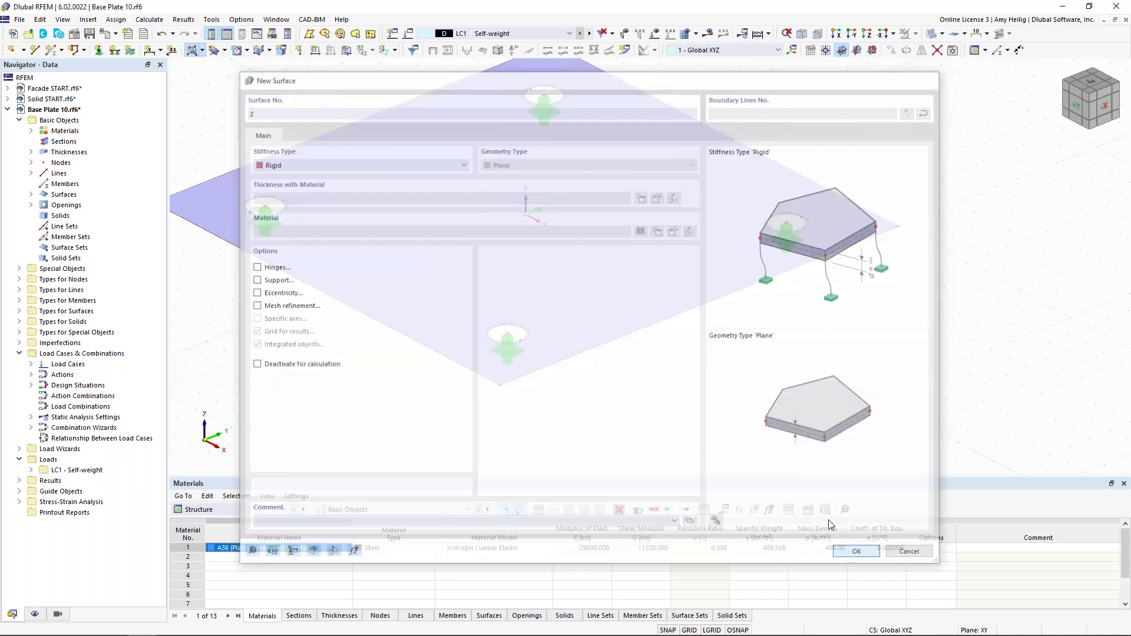
{"action": "left_click", "coordinate": [802, 228]}
{"action": "left_click", "coordinate": [563, 94]}
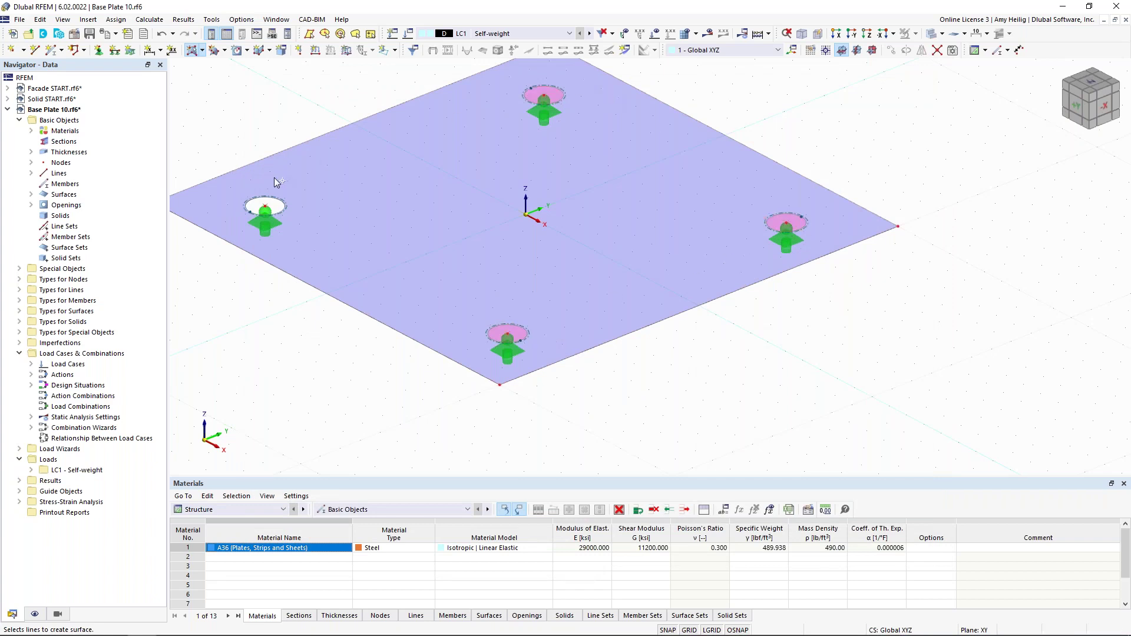
{"action": "left_click", "coordinate": [282, 202]}
{"action": "key", "text": "Escape"}
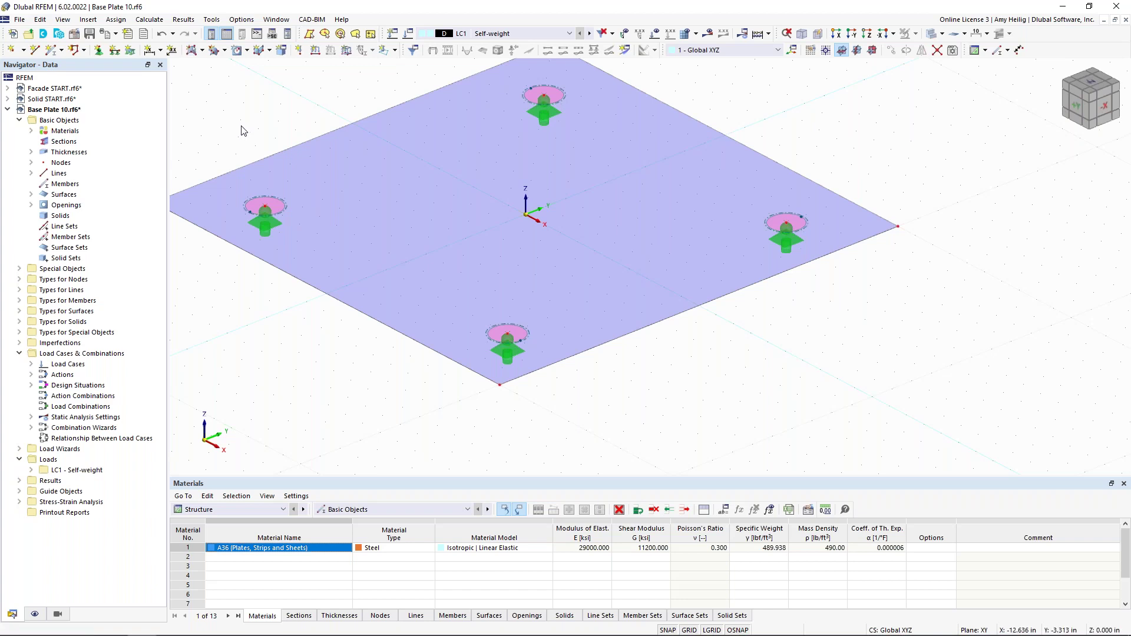
{"action": "scroll", "coordinate": [242, 127], "scroll_direction": "down", "scroll_amount": 1}
{"action": "middle_click_drag", "start_coordinate": [244, 132], "coordinate": [295, 214]}
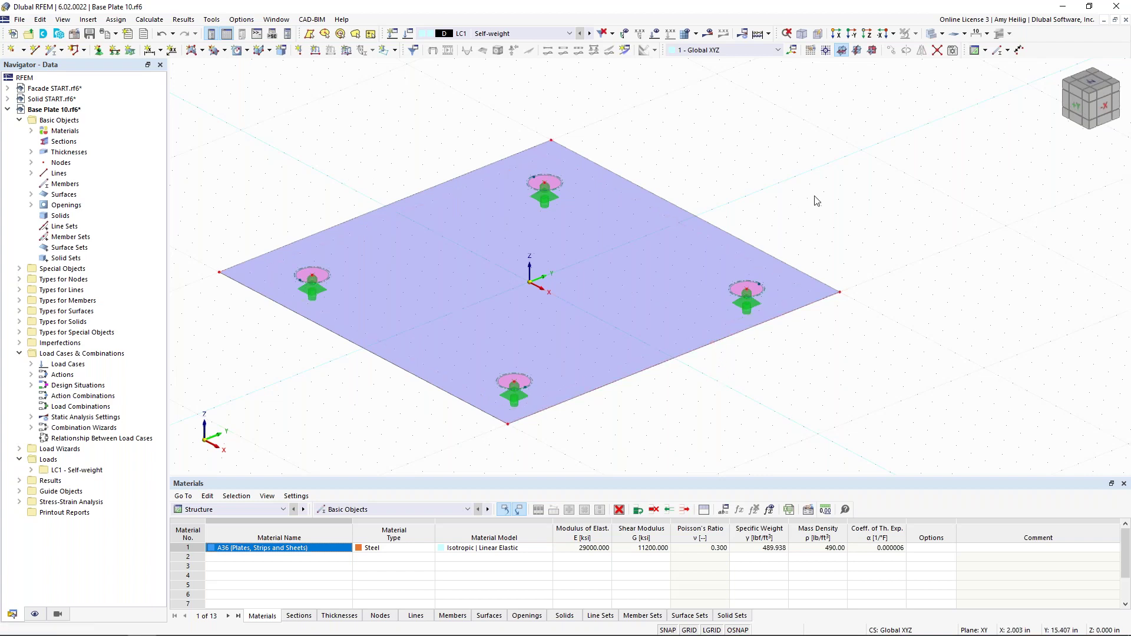
- Set the work plane to YZ
{"action": "left_click", "coordinate": [858, 50]}
{"action": "scroll", "coordinate": [610, 285], "scroll_direction": "down", "scroll_amount": 2}
{"action": "scroll", "coordinate": [554, 304], "scroll_direction": "down", "scroll_amount": 2}
{"action": "mouse_move", "coordinate": [554, 304]}
{"action": "middle_mouse_down", "text": "ctrl"}
{"action": "mouse_move", "coordinate": [664, 263]}
{"action": "mouse_move", "coordinate": [589, 268]}
{"action": "mouse_move", "coordinate": [546, 294]}
{"action": "middle_mouse_up", "text": "ctrl"}
{"action": "scroll", "coordinate": [548, 295], "scroll_direction": "up", "scroll_amount": 3}
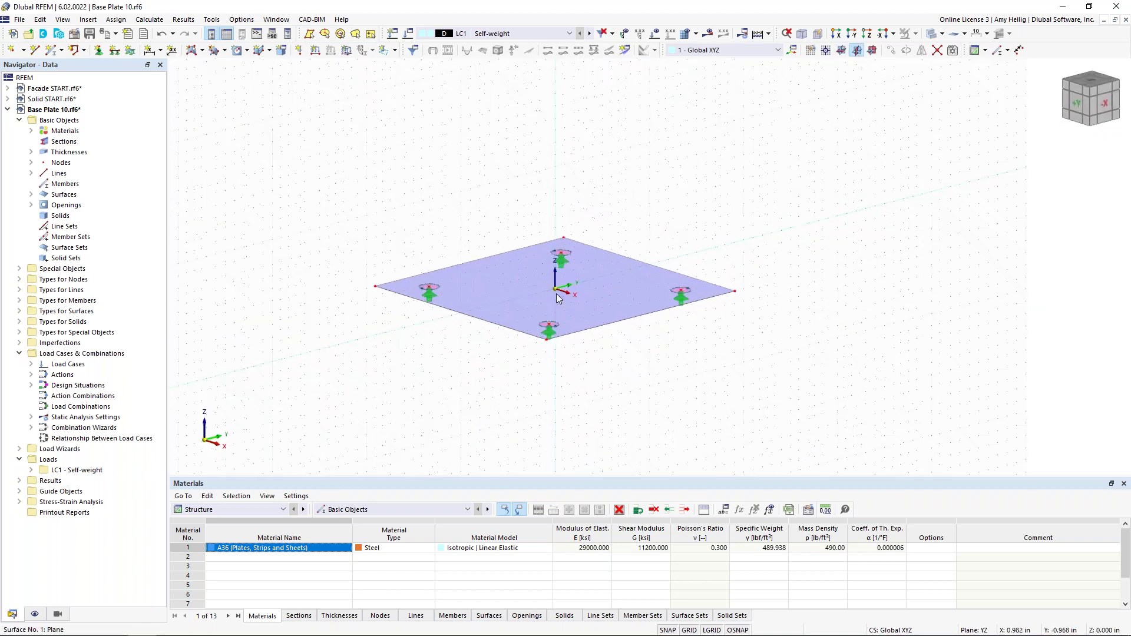
- Start a new beam member and choose the AISC 15 W 8x35 section for it
{"action": "left_click", "coordinate": [52, 53]}
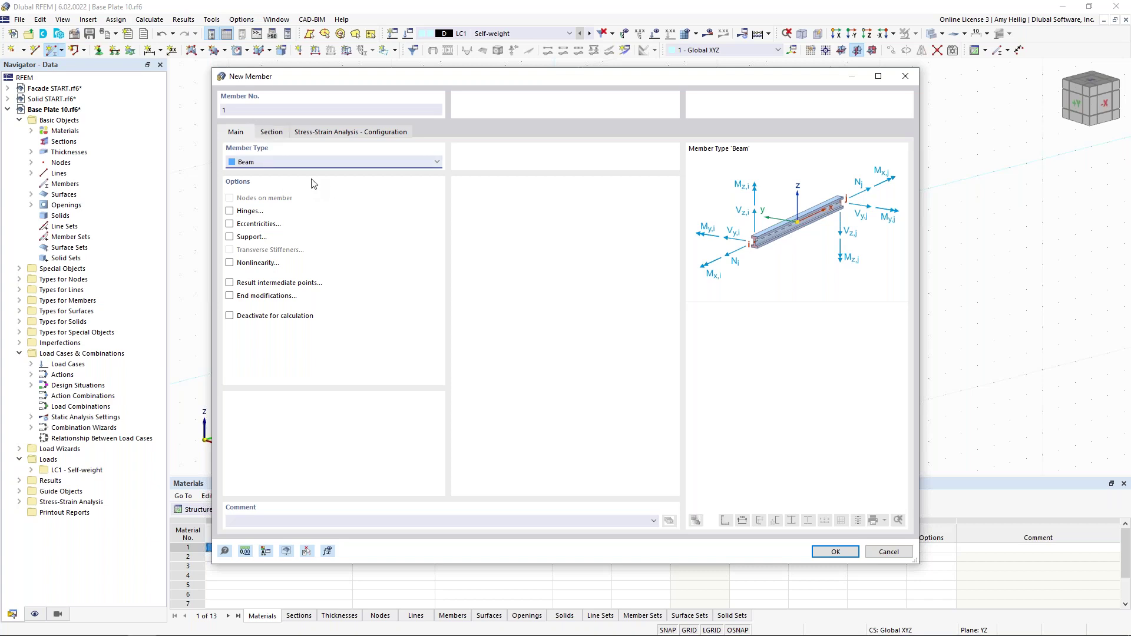
{"action": "left_click", "coordinate": [272, 133]}
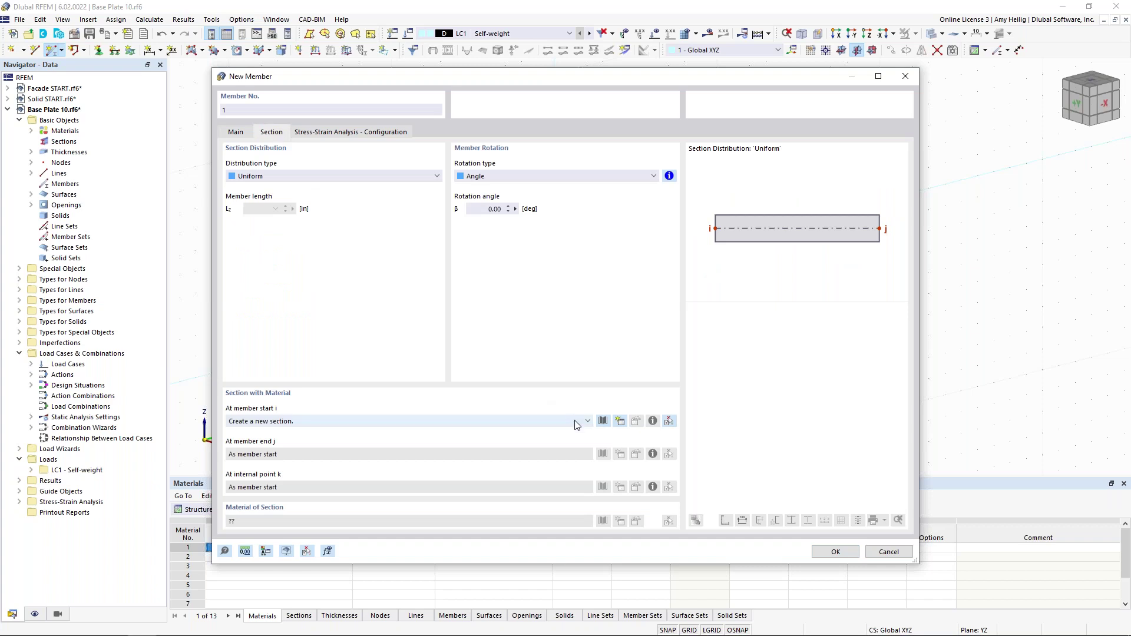
{"action": "left_click", "coordinate": [603, 422]}
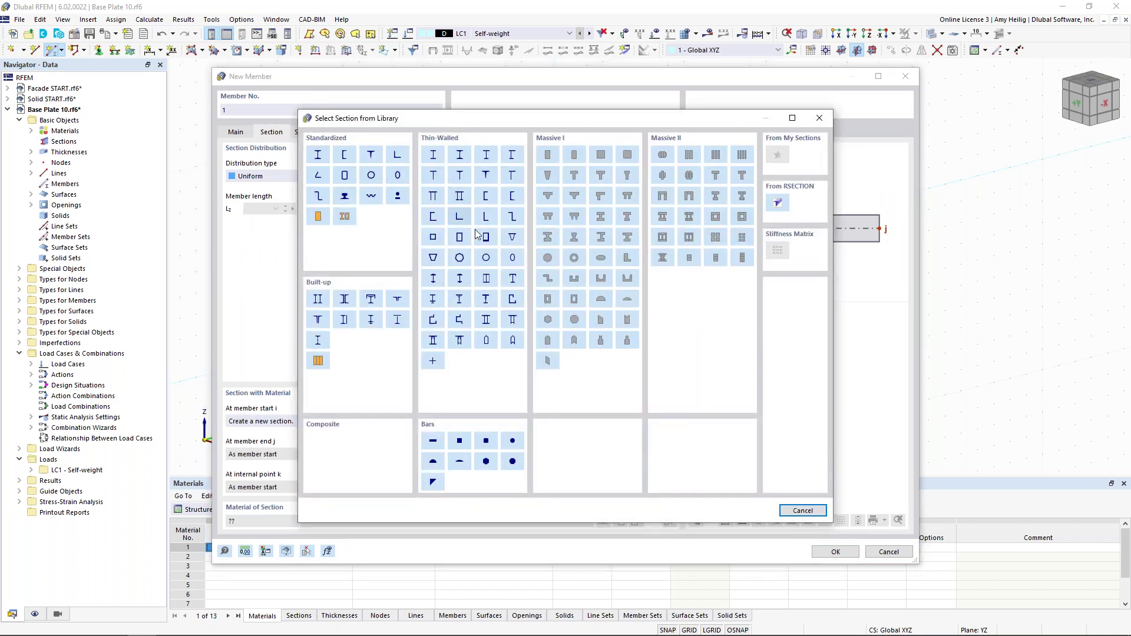
{"action": "left_click", "coordinate": [319, 156]}
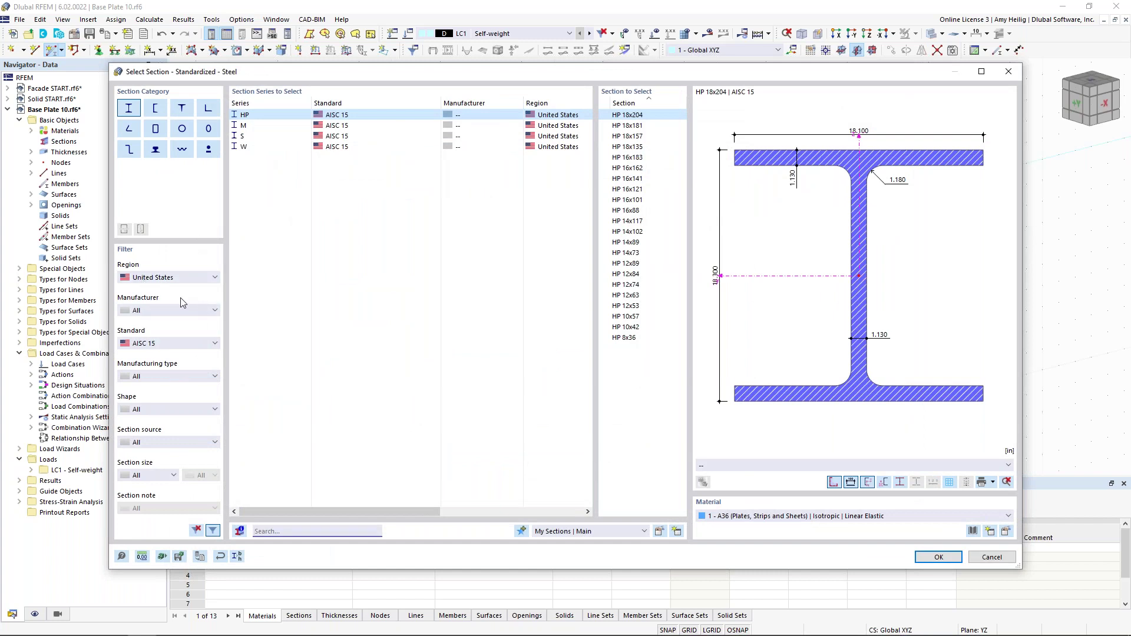
{"action": "left_click", "coordinate": [174, 344]}
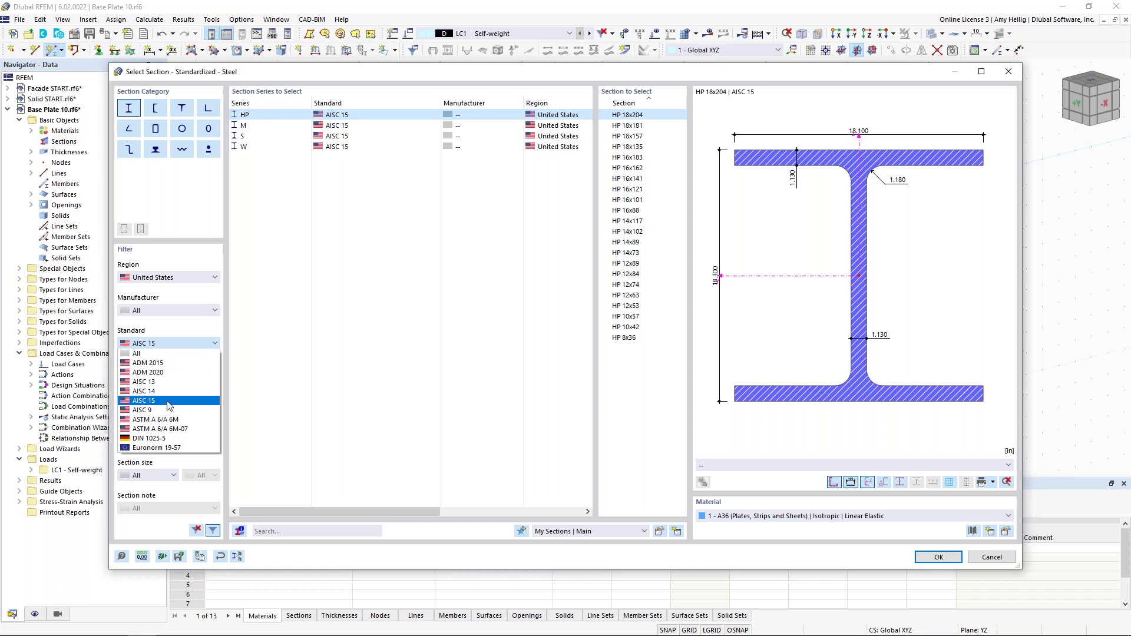
{"action": "left_click", "coordinate": [169, 405]}
{"action": "left_click", "coordinate": [279, 149]}
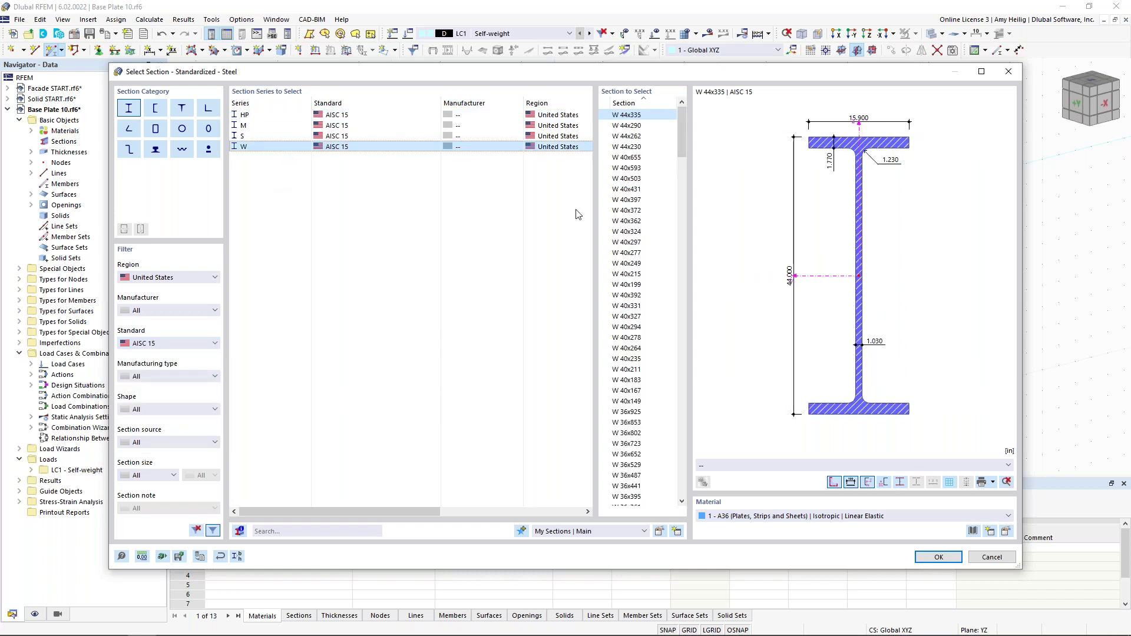
{"action": "left_click_drag", "start_coordinate": [682, 135], "coordinate": [681, 468]}
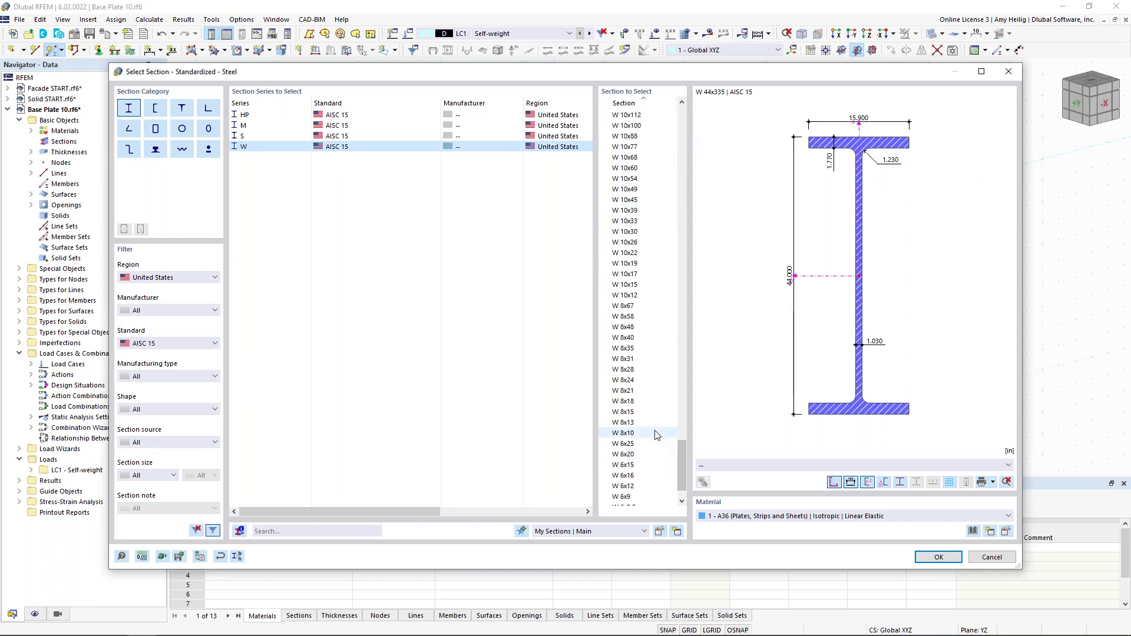
{"action": "left_click", "coordinate": [635, 351]}
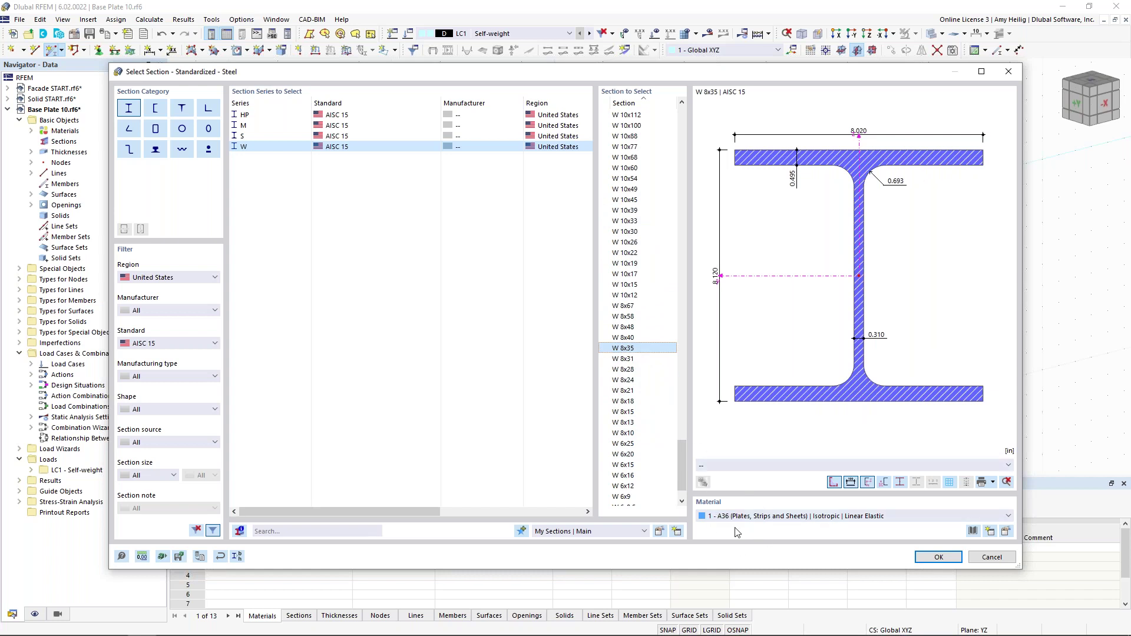
- Assign A992 steel from the AISC 360-16 material library to the W 8x35 section and accept the section
{"action": "left_click", "coordinate": [973, 532]}
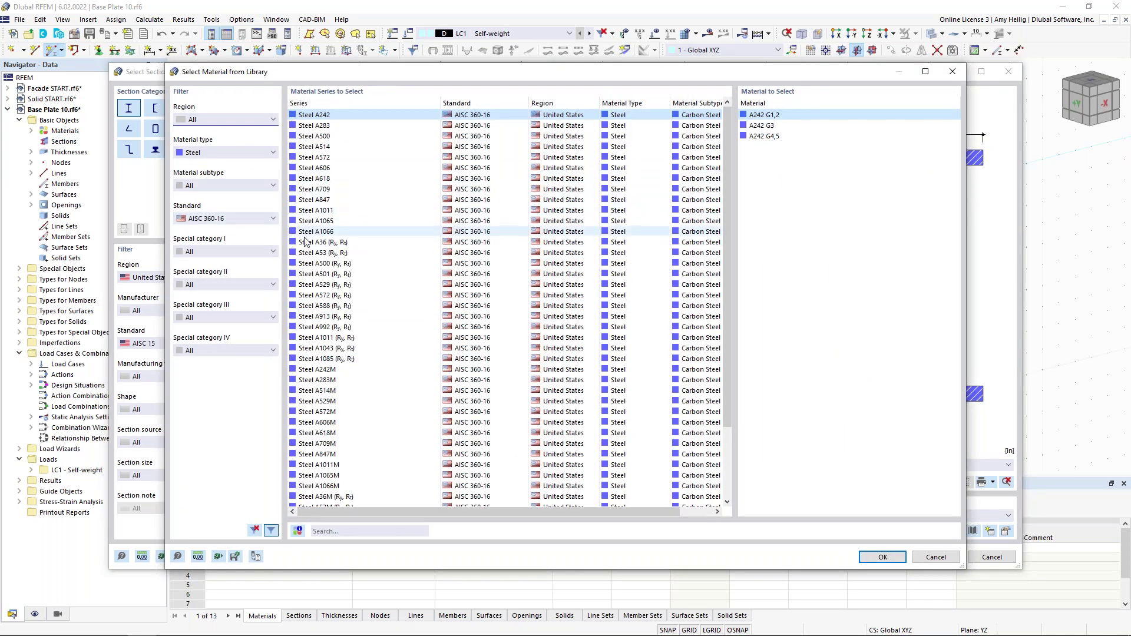
{"action": "left_click", "coordinate": [332, 328]}
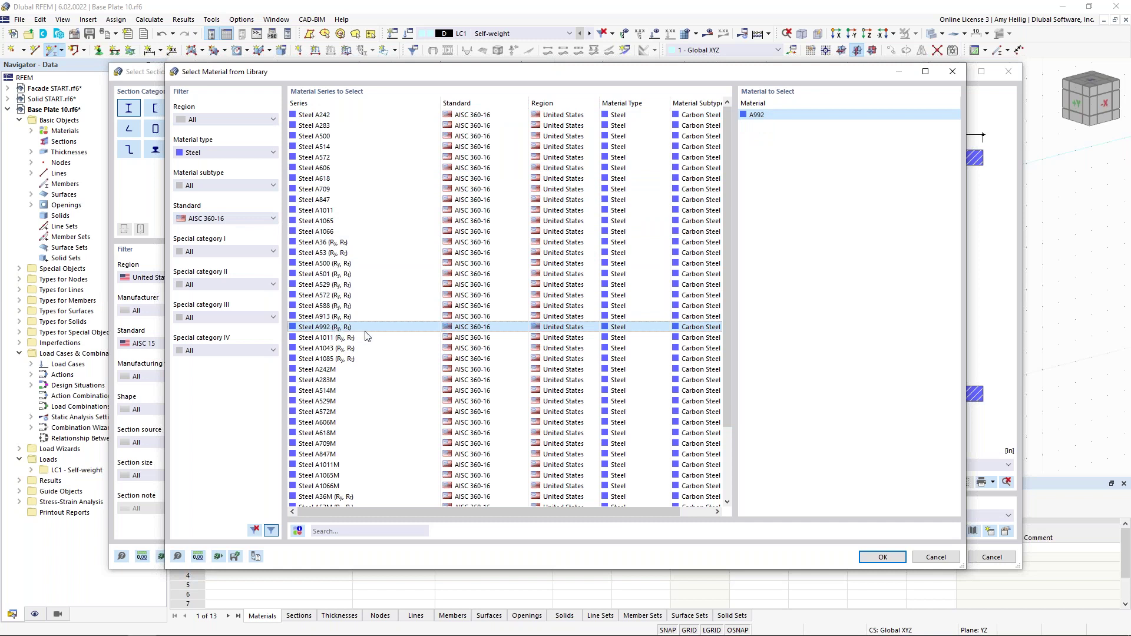
{"action": "left_click", "coordinate": [878, 558]}
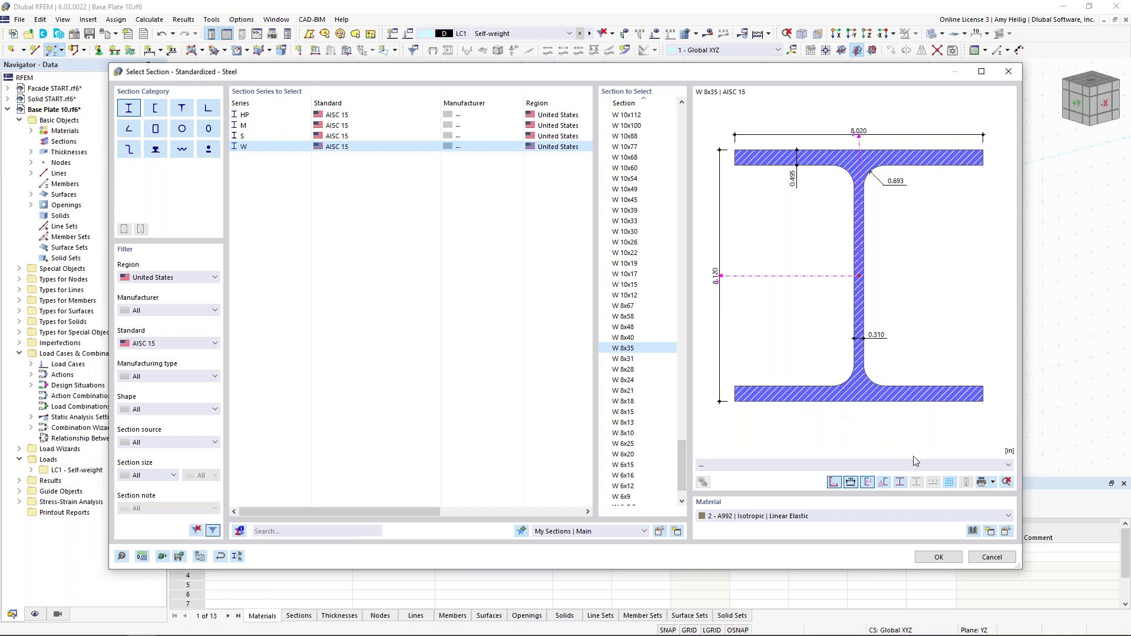
{"action": "left_click", "coordinate": [940, 558]}
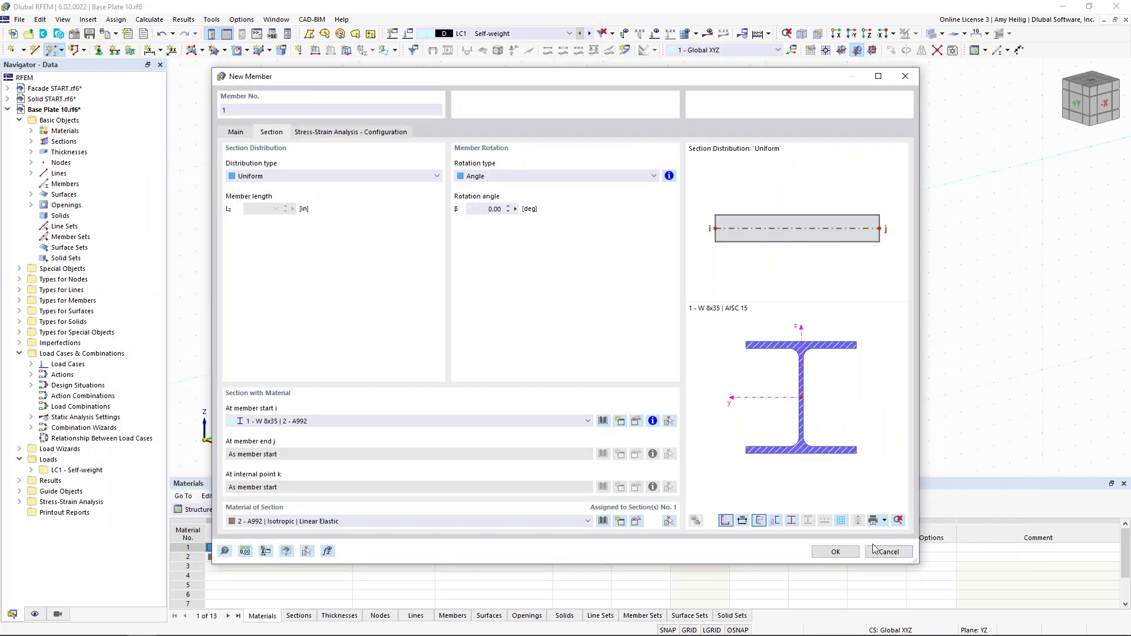
- Place the beam member vertically from the plate's center at the origin up to Z 40 in
{"action": "left_click", "coordinate": [839, 551]}
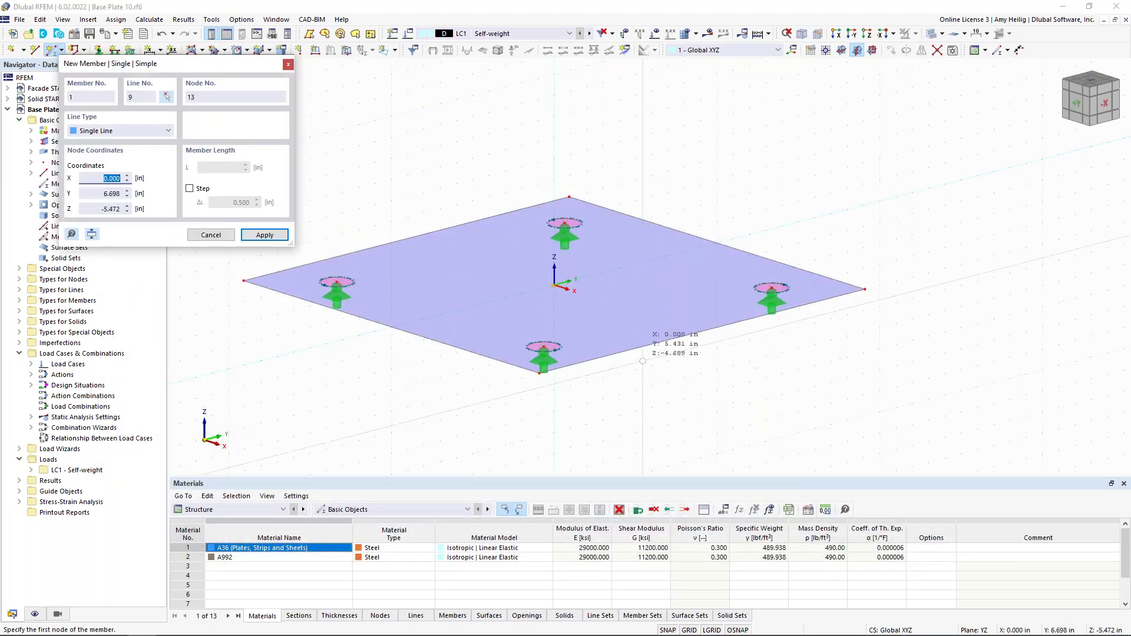
{"action": "left_click", "coordinate": [554, 285]}
{"action": "scroll", "coordinate": [618, 279], "scroll_direction": "down", "scroll_amount": 5}
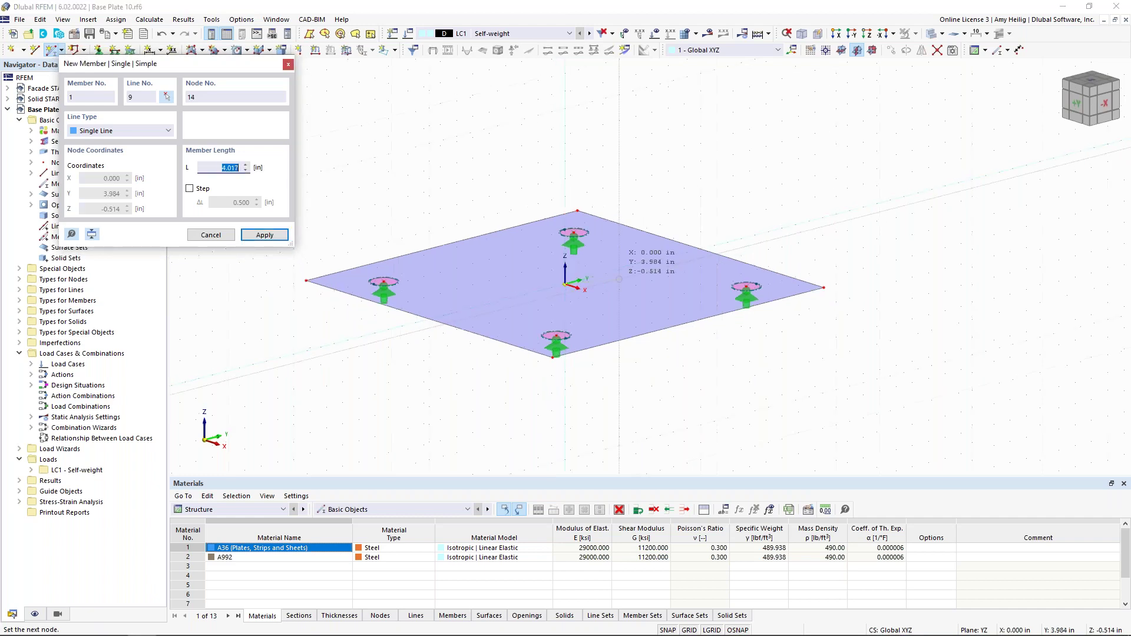
{"action": "middle_click_drag", "start_coordinate": [636, 270], "coordinate": [615, 374]}
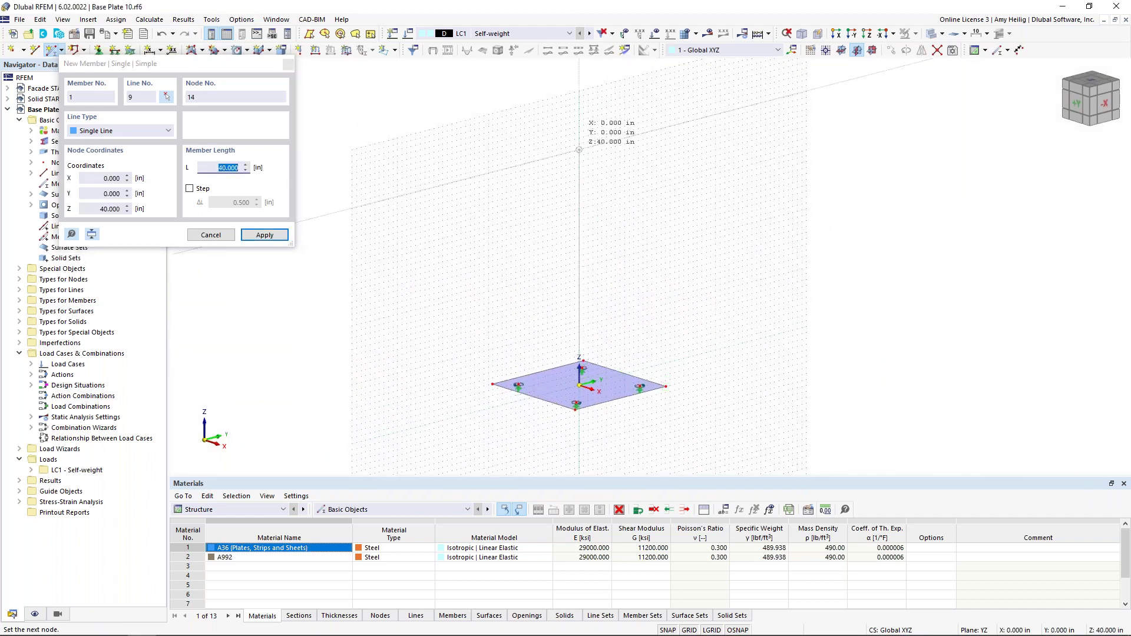
{"action": "left_click", "coordinate": [579, 150]}
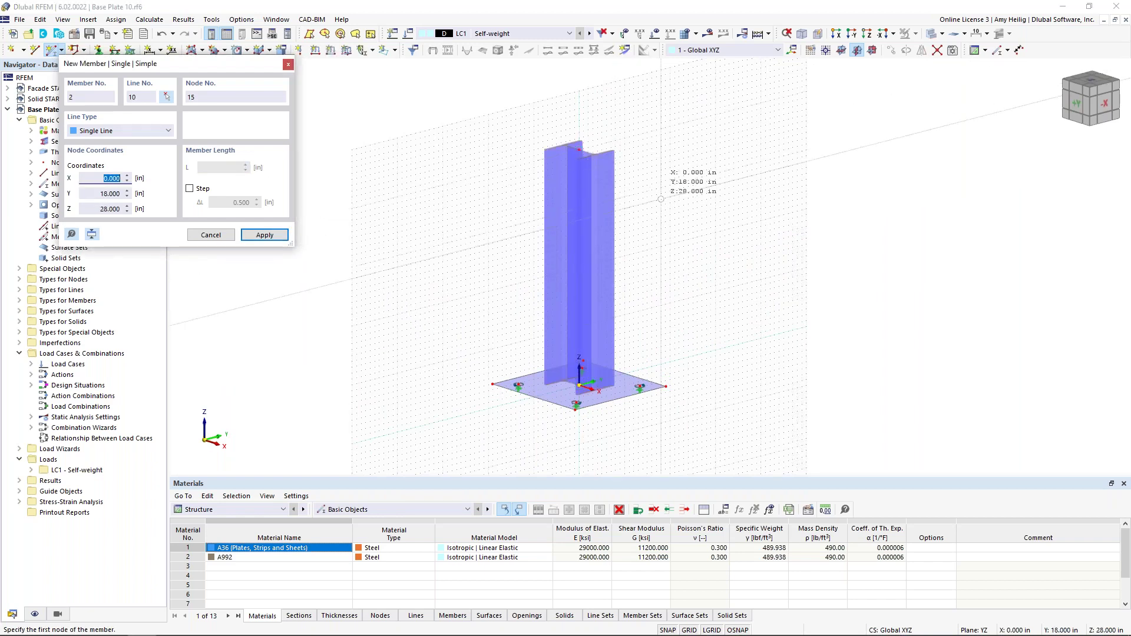
{"action": "key", "text": "Escape"}
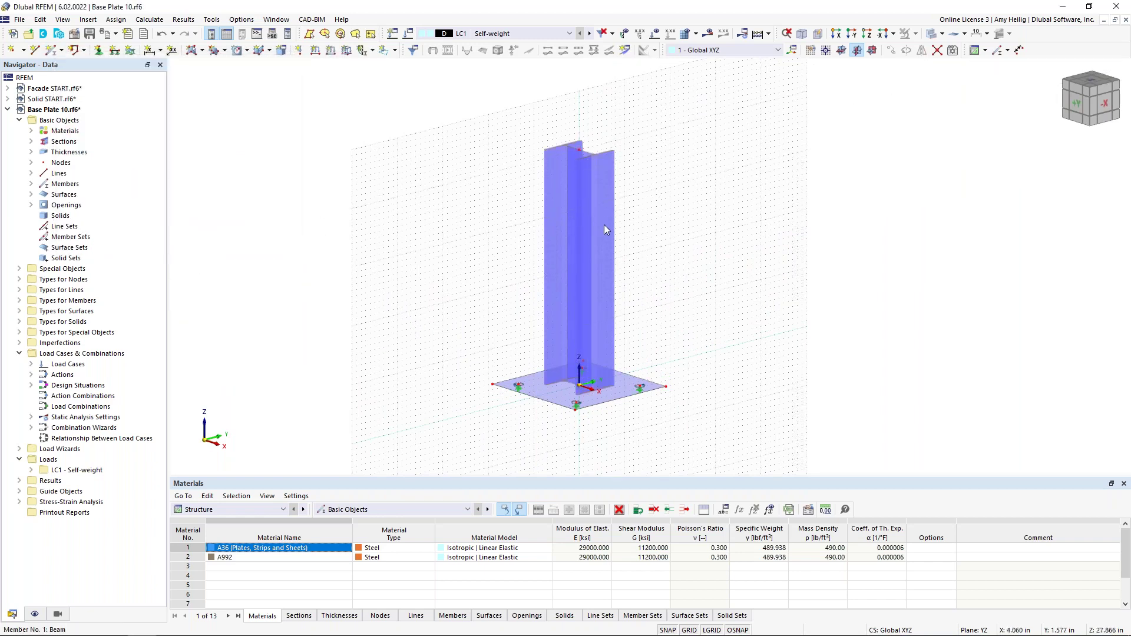
- Hide the grid, display the model in transparent mode, and generate surfaces from the vertical column member
{"action": "left_click", "coordinate": [690, 630]}
{"action": "left_click", "coordinate": [931, 34]}
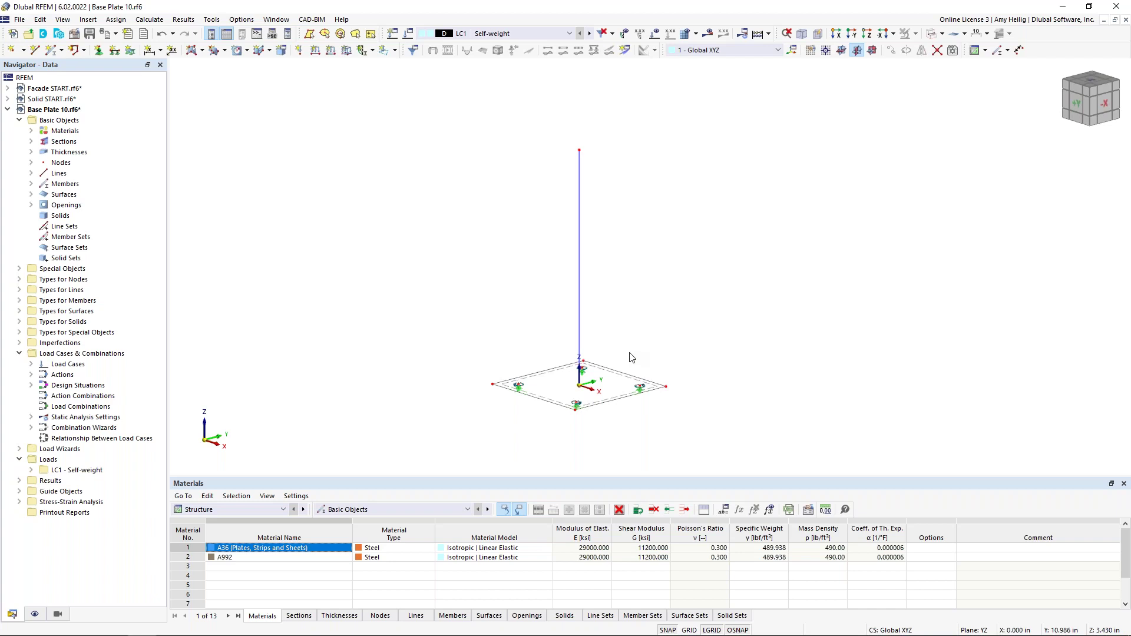
{"action": "left_click_drag", "start_coordinate": [631, 298], "coordinate": [546, 253]}
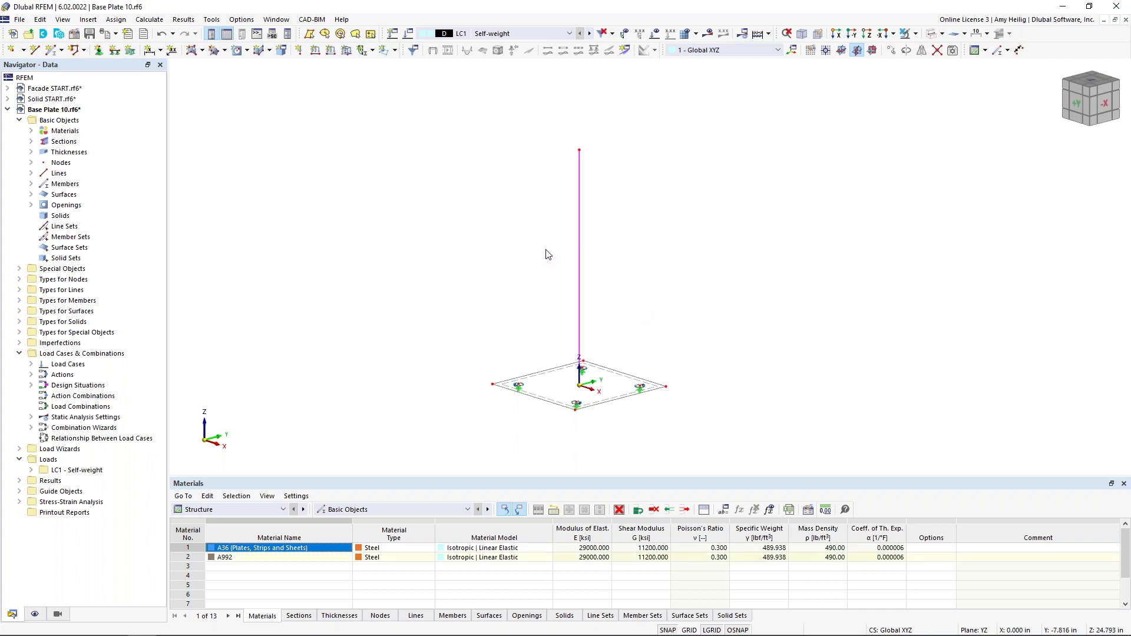
{"action": "right_click", "coordinate": [578, 245]}
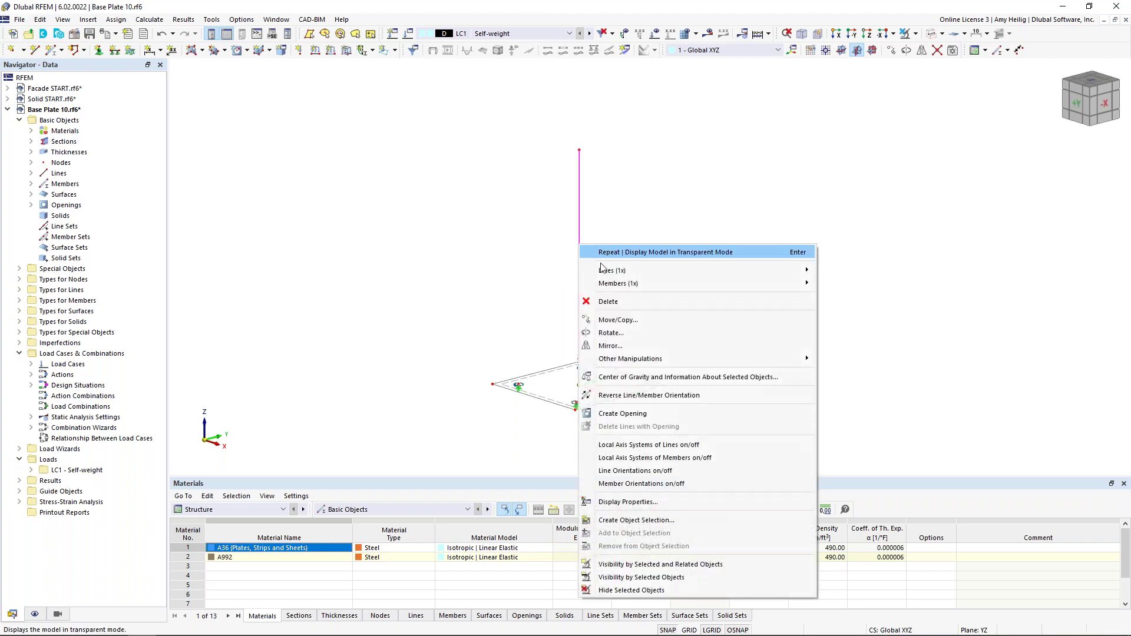
{"action": "mouse_move", "coordinate": [634, 285]}
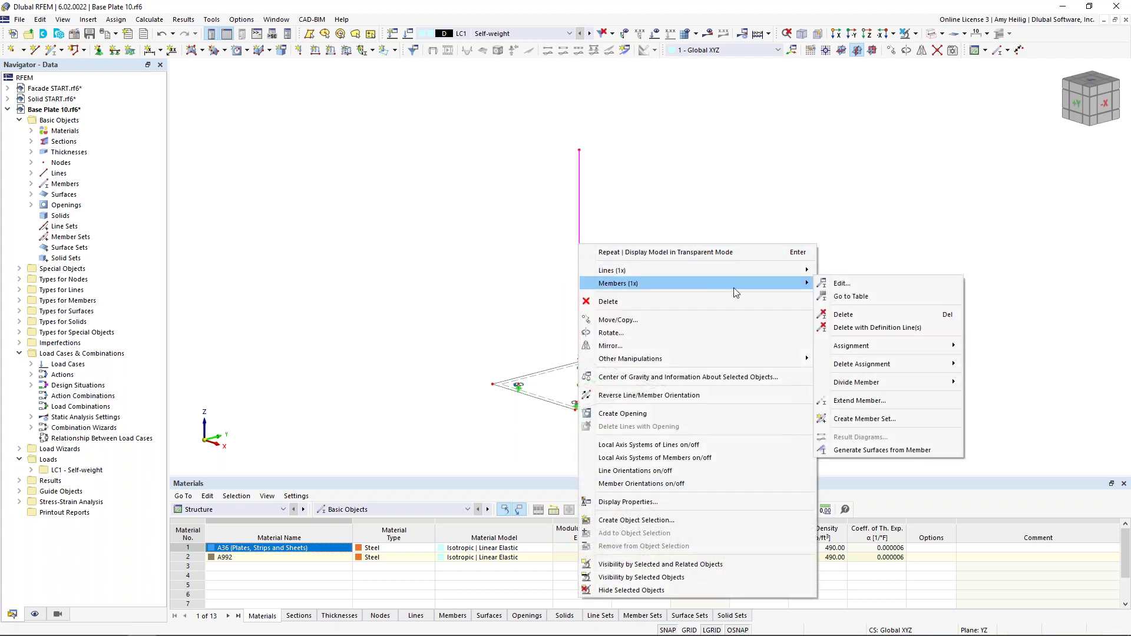
{"action": "left_click", "coordinate": [875, 450]}
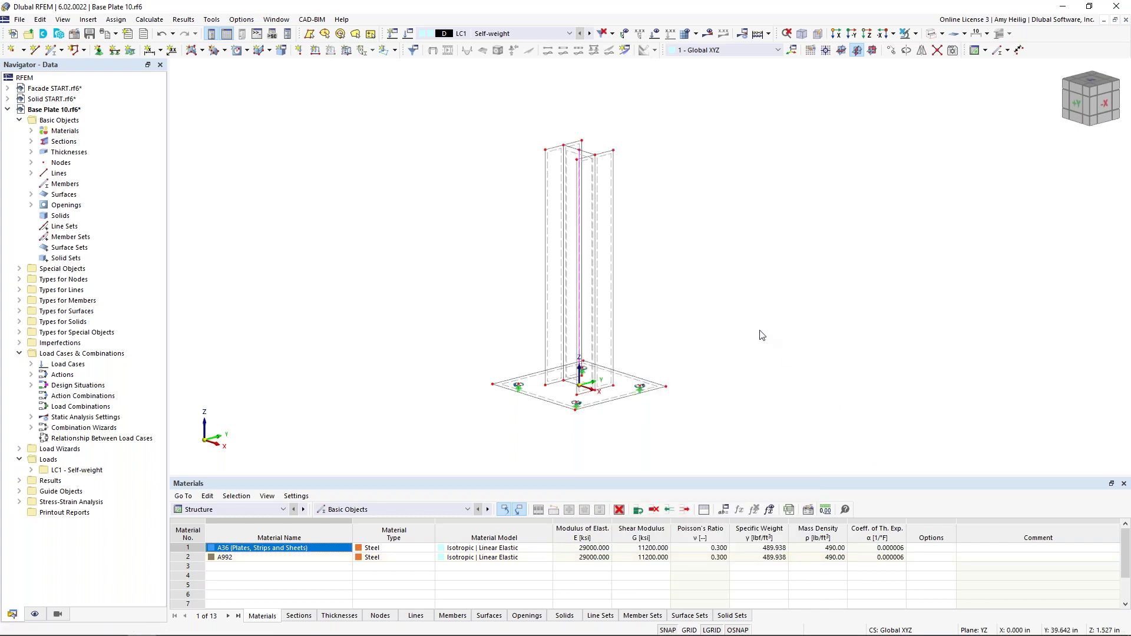
- Inspect the thickness and material settings of one of the column's generated flange surfaces, leaving them unedited
{"action": "scroll", "coordinate": [589, 210], "scroll_direction": "up", "scroll_amount": 3}
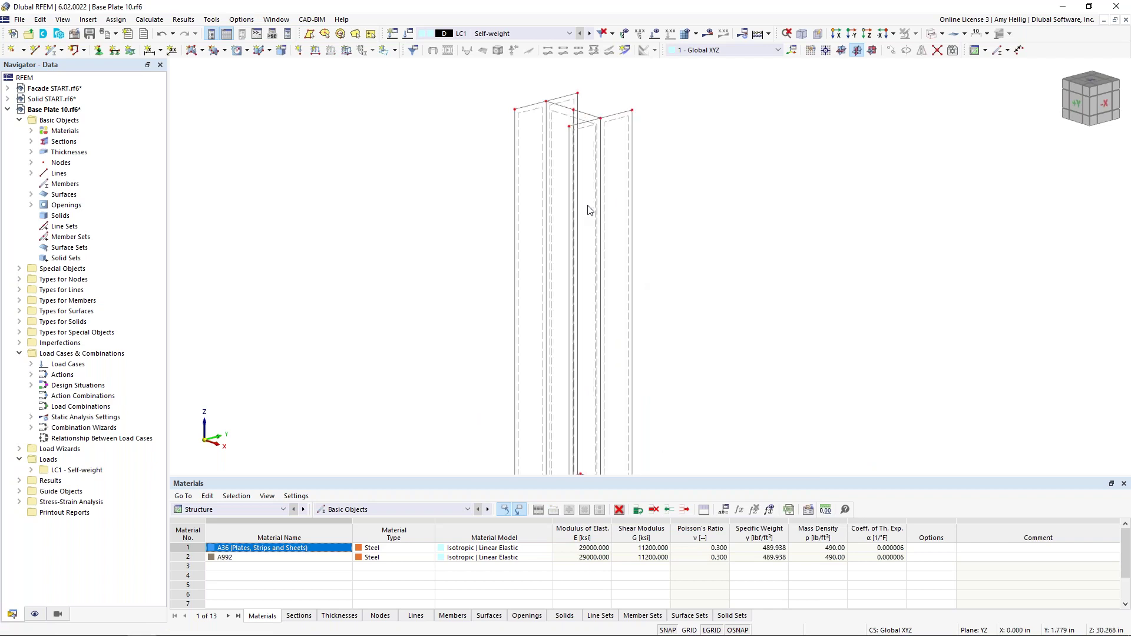
{"action": "scroll", "coordinate": [589, 210], "scroll_direction": "down", "scroll_amount": 1}
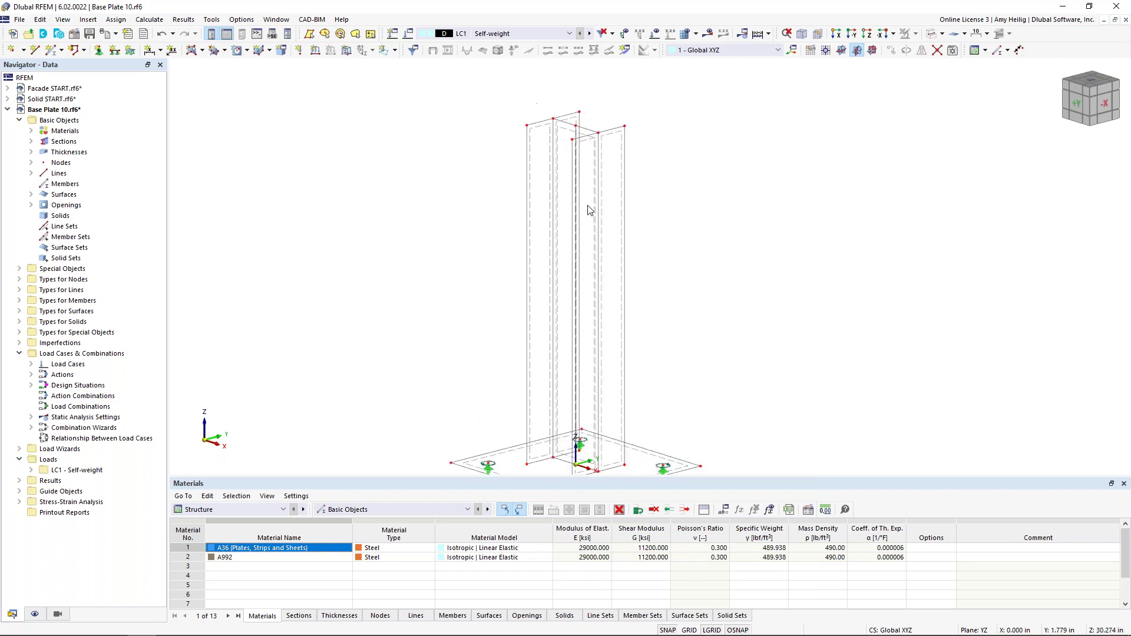
{"action": "double_click", "coordinate": [541, 130]}
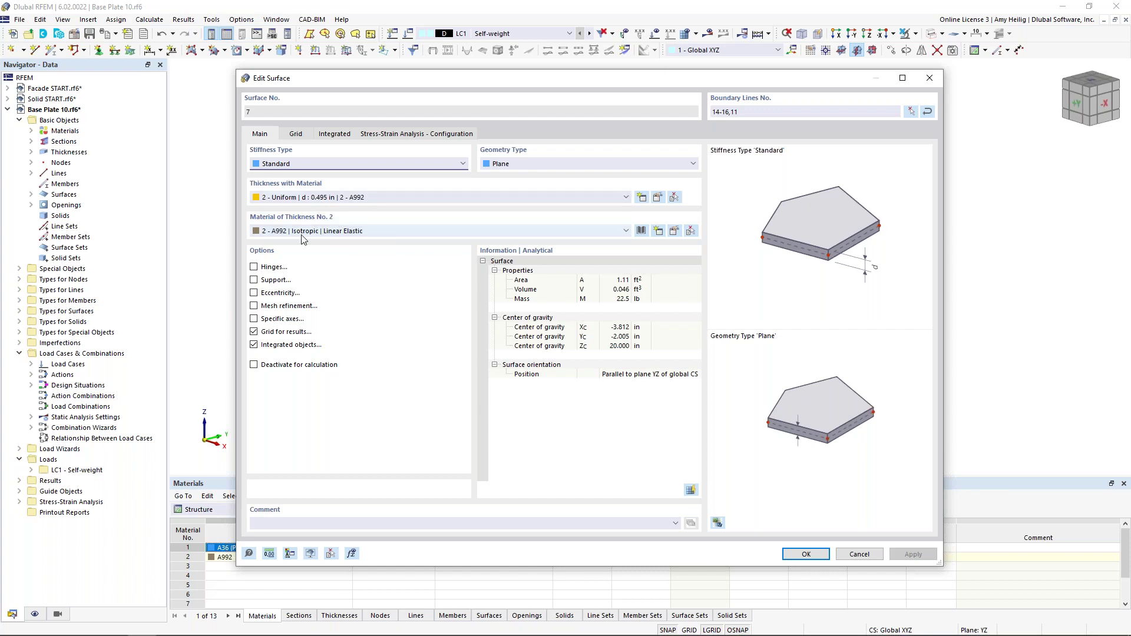
{"action": "left_click", "coordinate": [859, 555]}
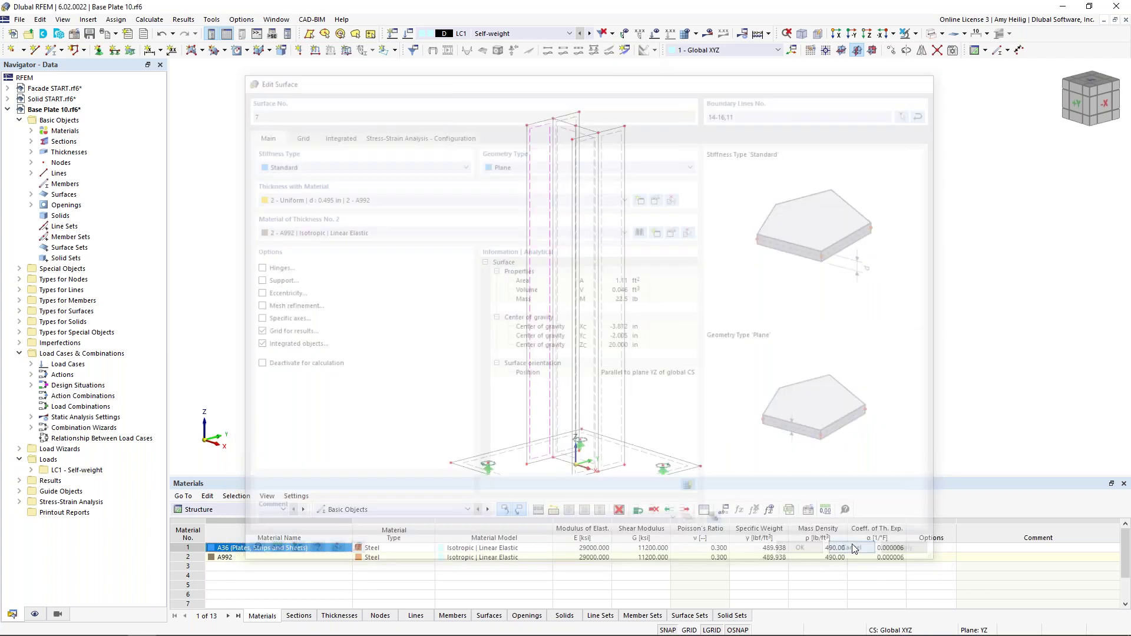
- Create a new surface support with shear vxz and vyz fixed and a Cu,z spring constant of 1000000 kip/ft³
{"action": "middle_click_drag", "start_coordinate": [695, 384], "coordinate": [686, 347]}
{"action": "scroll", "coordinate": [686, 347], "scroll_direction": "down", "scroll_amount": 1}
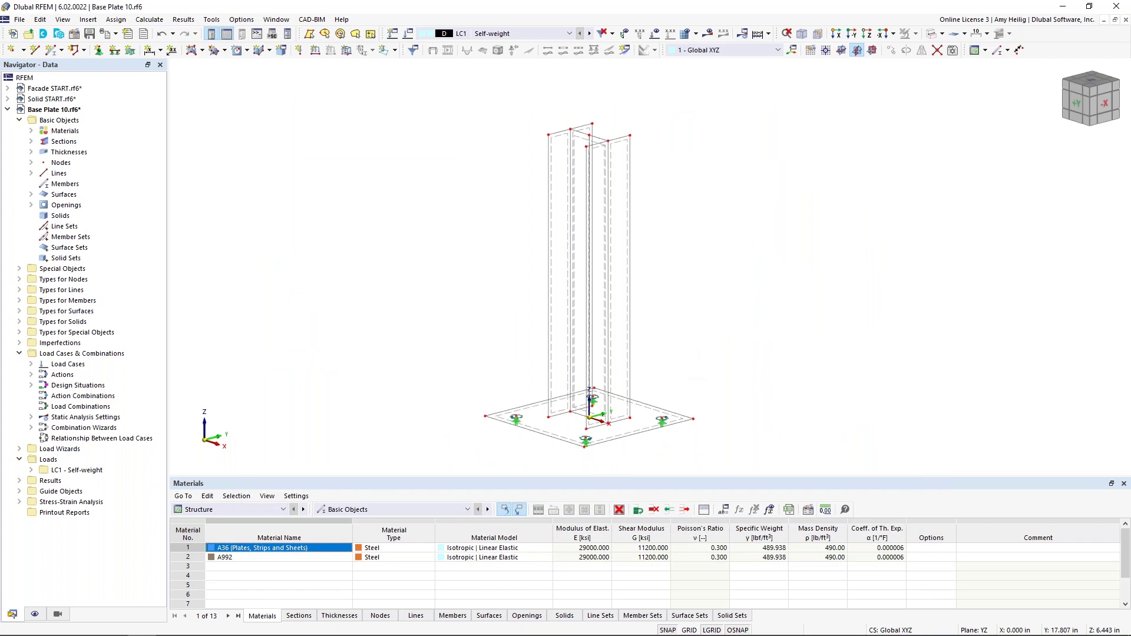
{"action": "scroll", "coordinate": [624, 398], "scroll_direction": "up", "scroll_amount": 3}
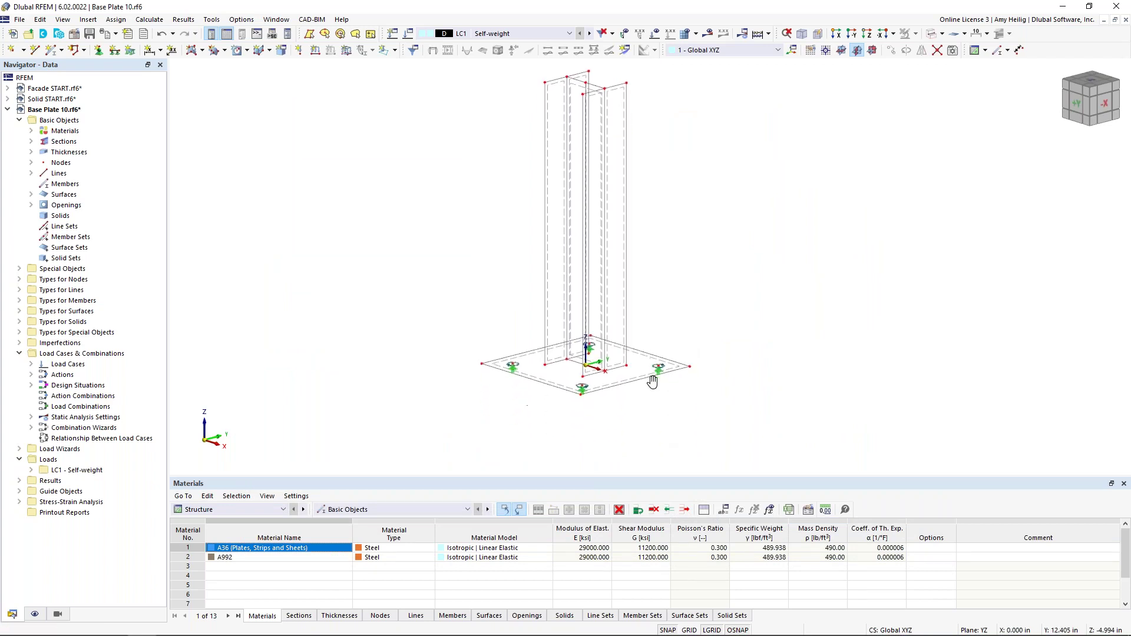
{"action": "scroll", "coordinate": [613, 397], "scroll_direction": "up", "scroll_amount": 2}
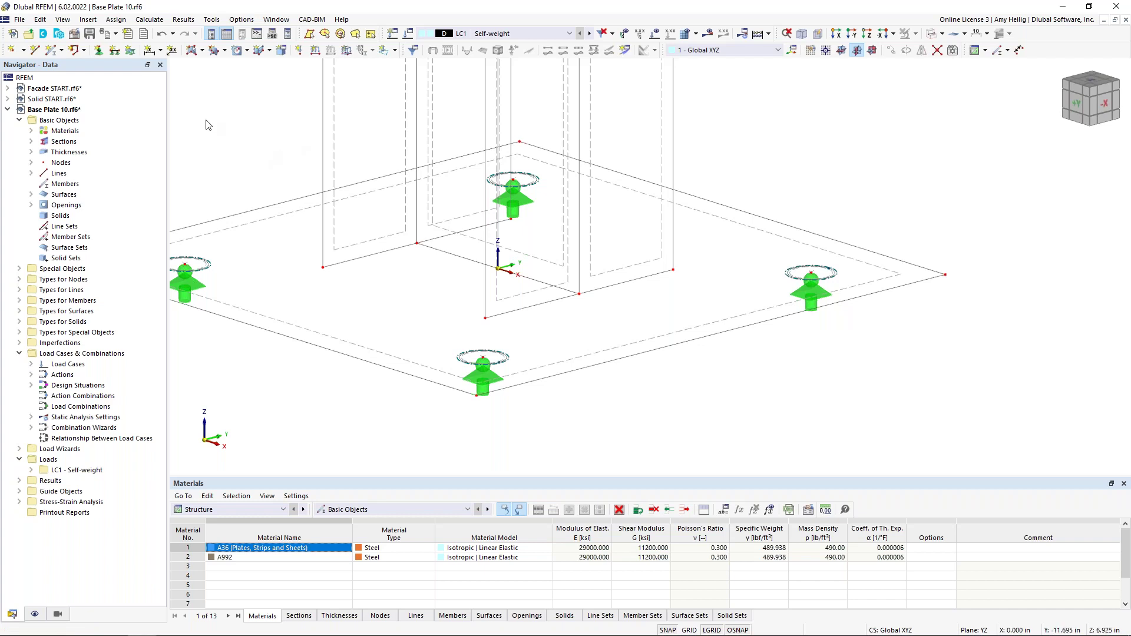
{"action": "left_click", "coordinate": [129, 52]}
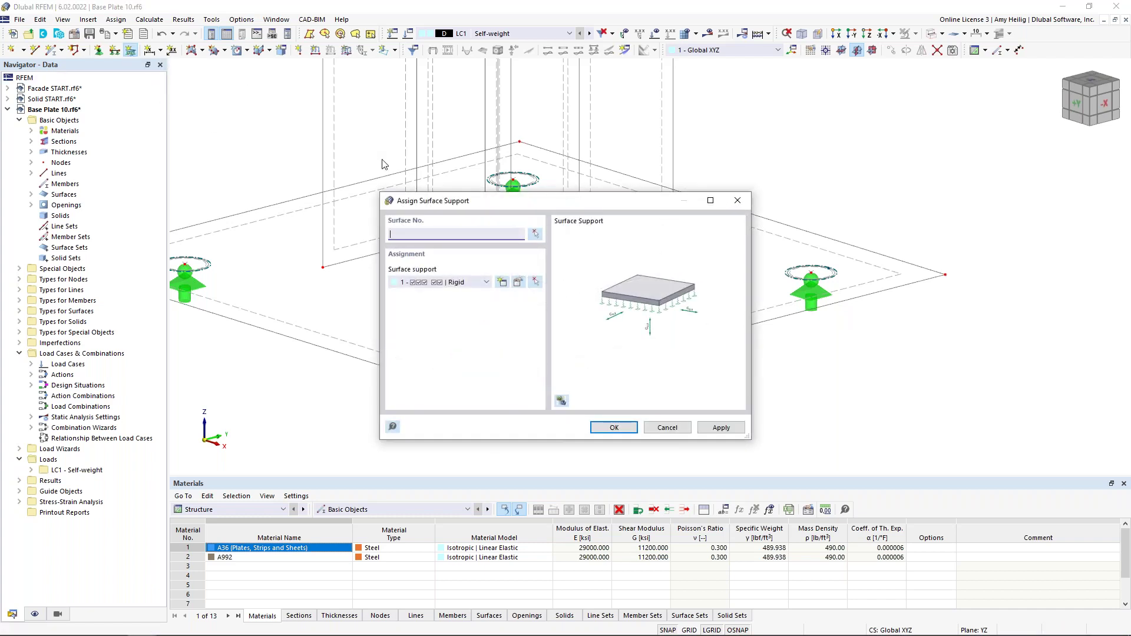
{"action": "left_click", "coordinate": [505, 284]}
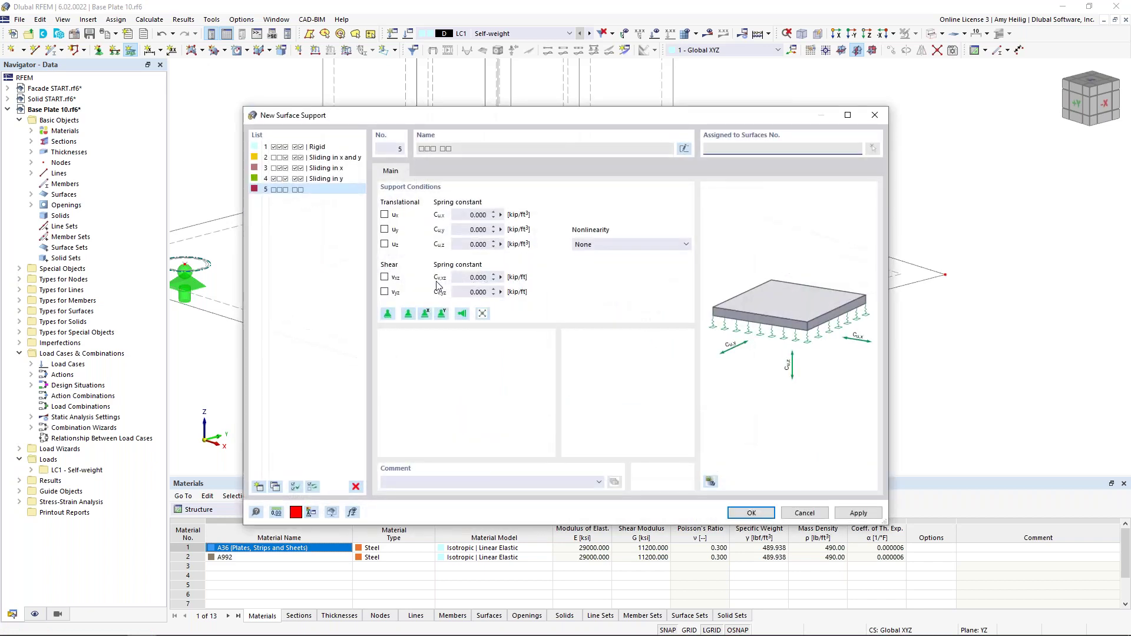
{"action": "left_click", "coordinate": [385, 277]}
{"action": "left_click", "coordinate": [386, 293]}
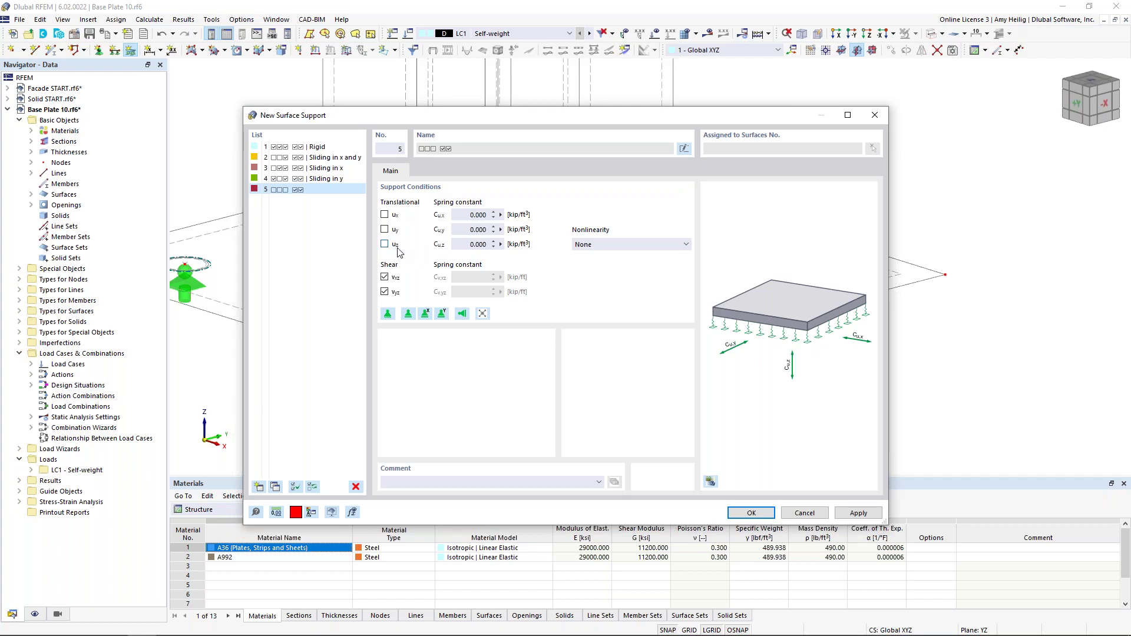
{"action": "left_click", "coordinate": [478, 246]}
{"action": "type", "text": "100000"}
- Set the support's nonlinearity to Failure if positive contact stress σz and assign the support to the base plate surface
{"action": "left_click", "coordinate": [610, 248]}
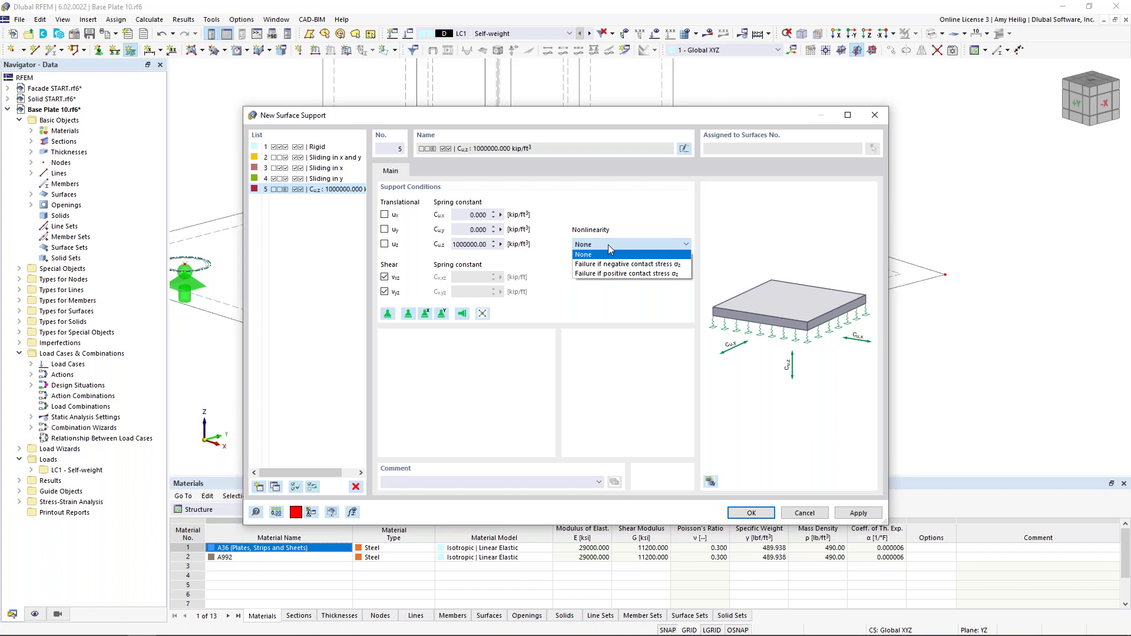
{"action": "left_click", "coordinate": [613, 274]}
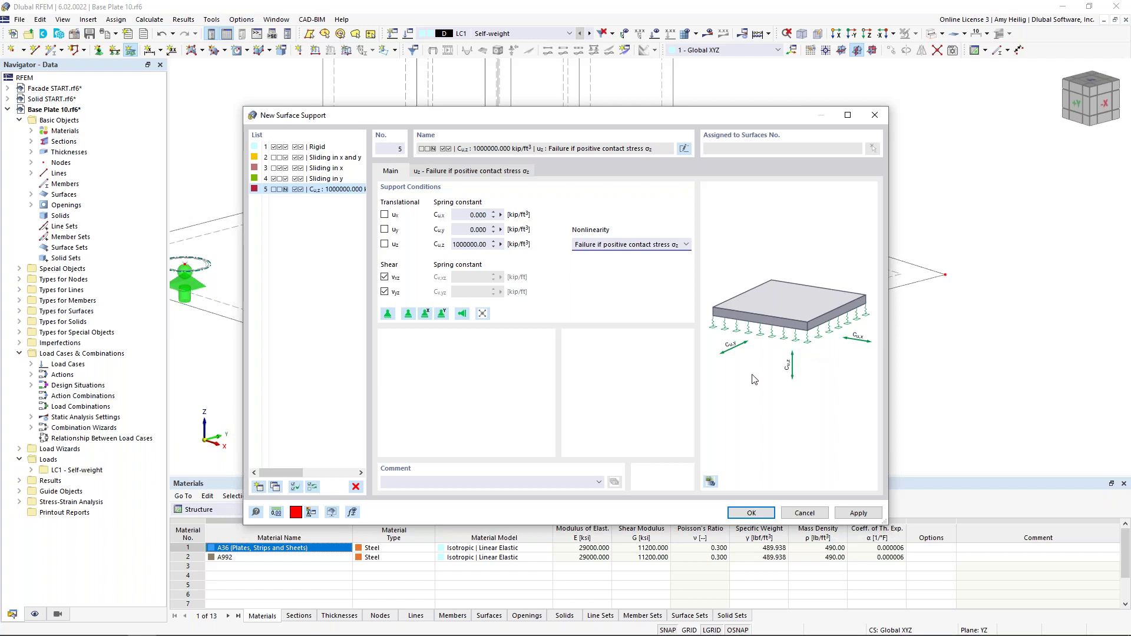
{"action": "left_click", "coordinate": [752, 513]}
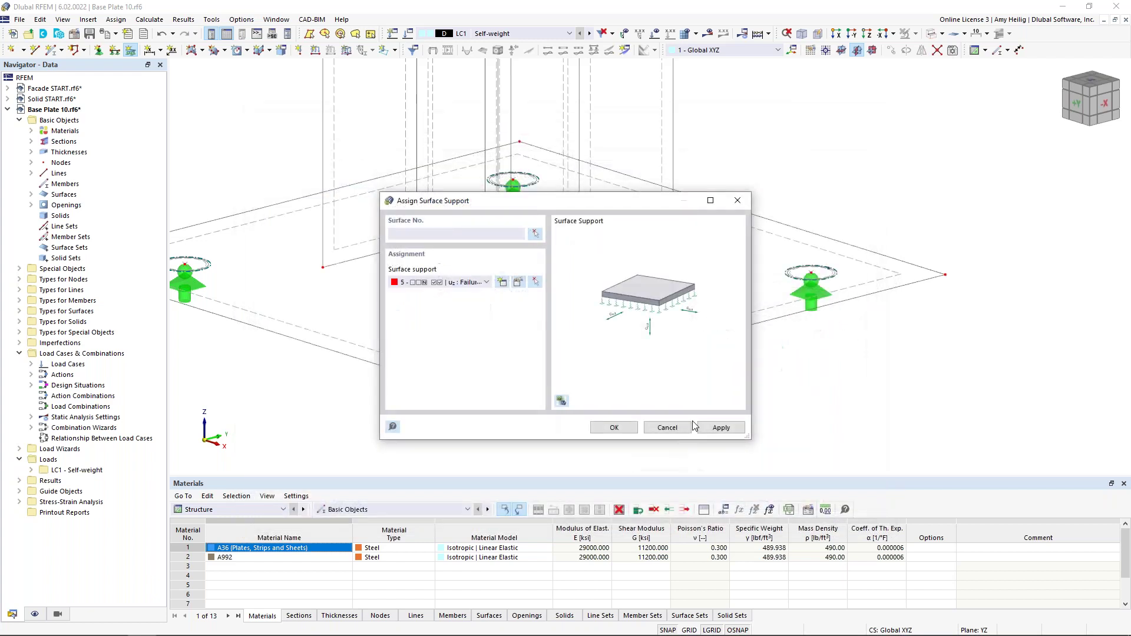
{"action": "left_click", "coordinate": [623, 432]}
{"action": "left_click", "coordinate": [631, 341]}
{"action": "scroll", "coordinate": [671, 307], "scroll_direction": "down", "scroll_amount": 3}
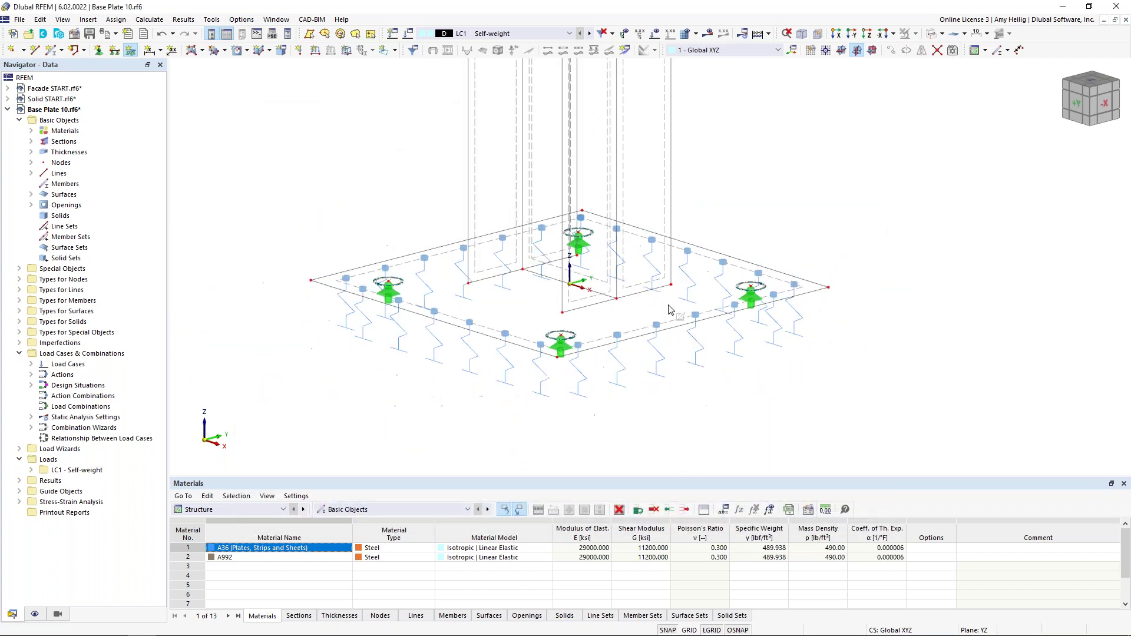
- Reduce the display size of the base plate's surface support symbols and adjust their spacing
{"action": "right_click", "coordinate": [624, 373]}
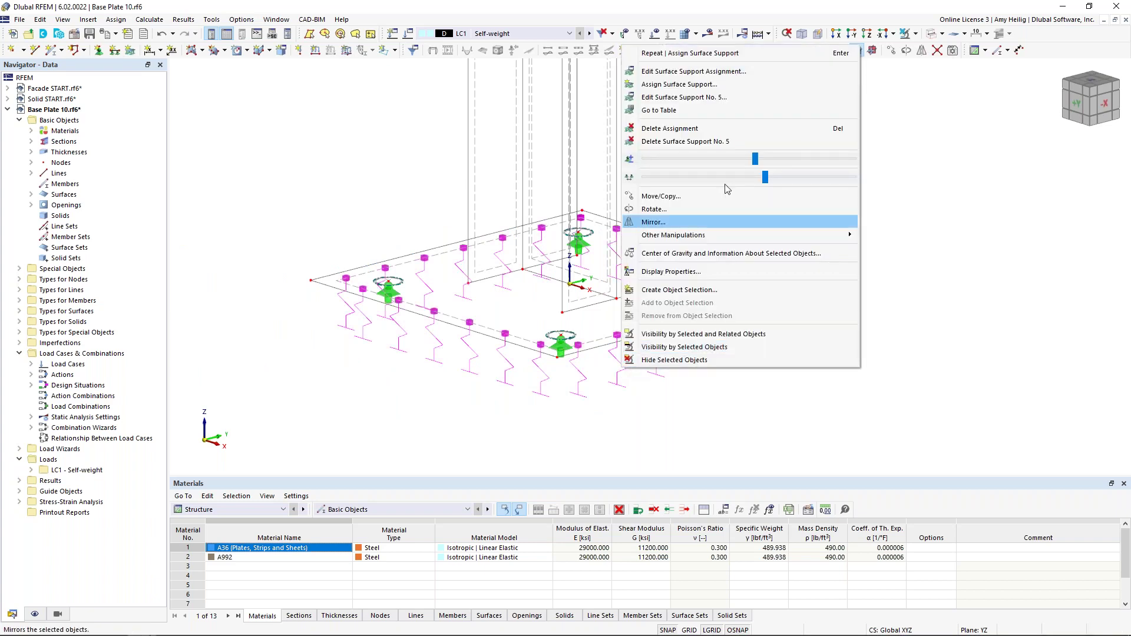
{"action": "left_click_drag", "start_coordinate": [755, 163], "coordinate": [681, 164]}
{"action": "mouse_move", "coordinate": [765, 176]}
{"action": "left_mouse_down"}
{"action": "mouse_move", "coordinate": [699, 179]}
{"action": "mouse_move", "coordinate": [757, 179]}
{"action": "left_mouse_up"}
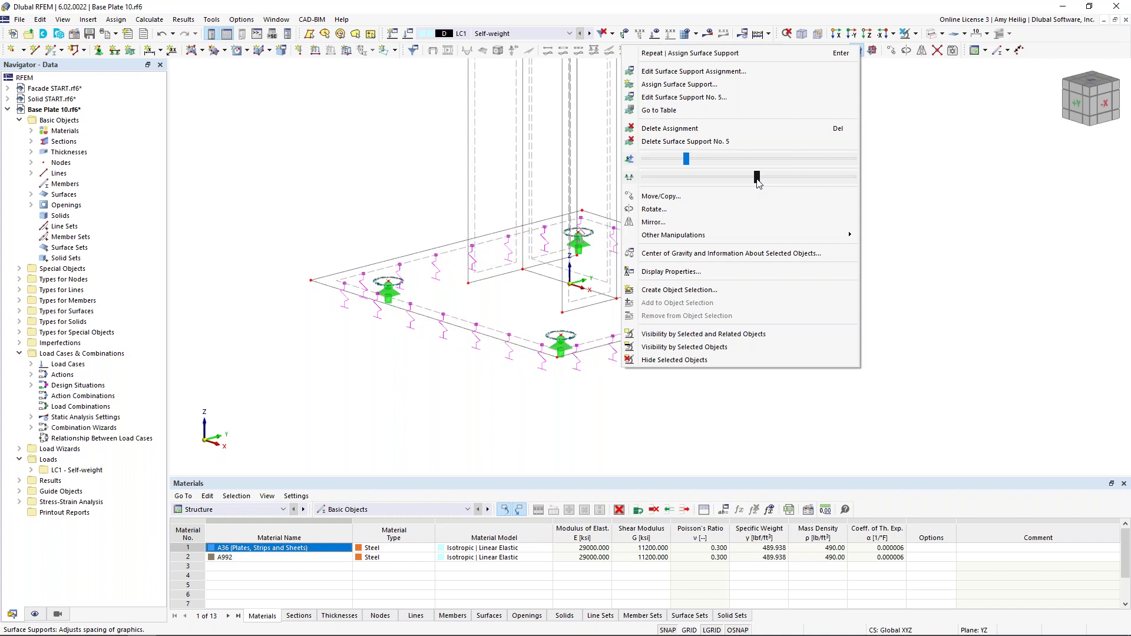
{"action": "left_click", "coordinate": [937, 333]}
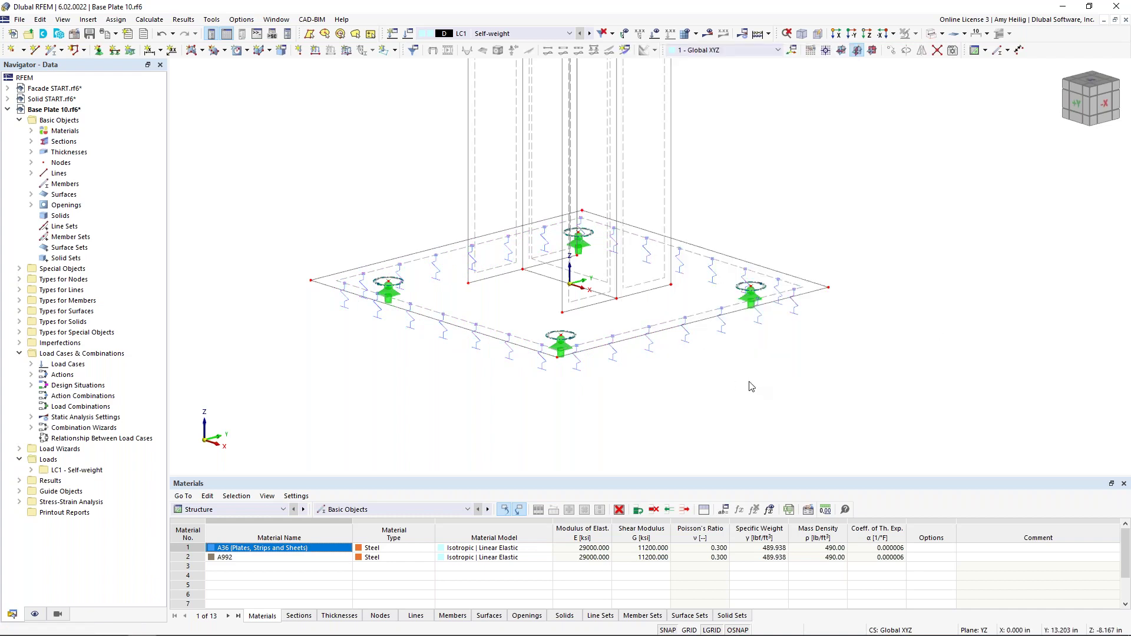
- Generate the finite element mesh for the model and check it on the base plate
{"action": "scroll", "coordinate": [752, 386], "scroll_direction": "down", "scroll_amount": 5}
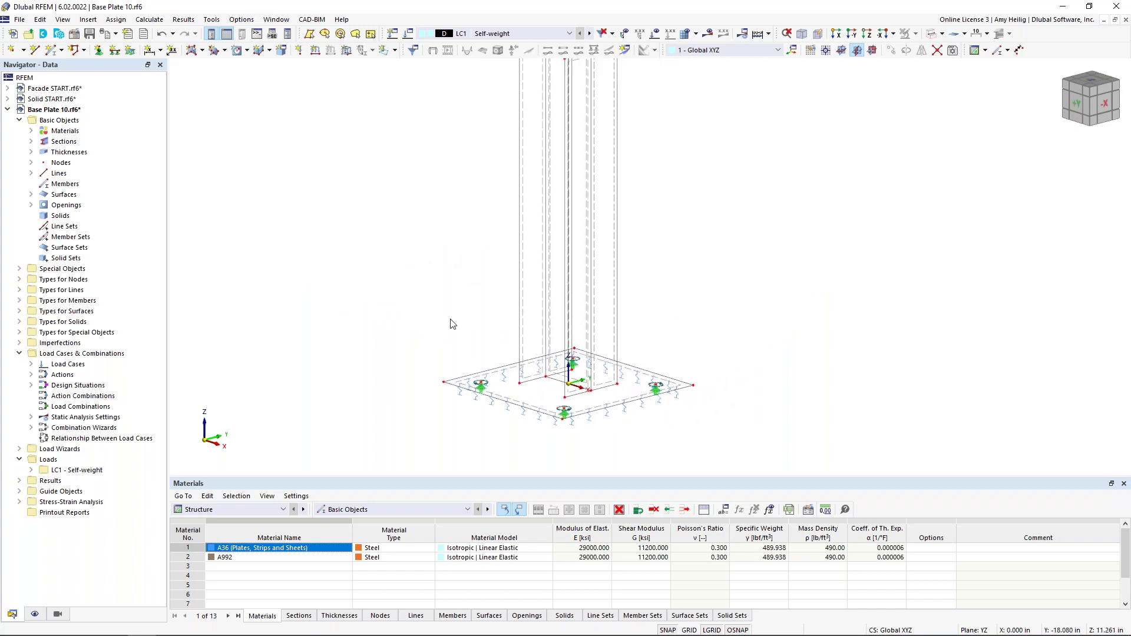
{"action": "left_click", "coordinate": [150, 21]}
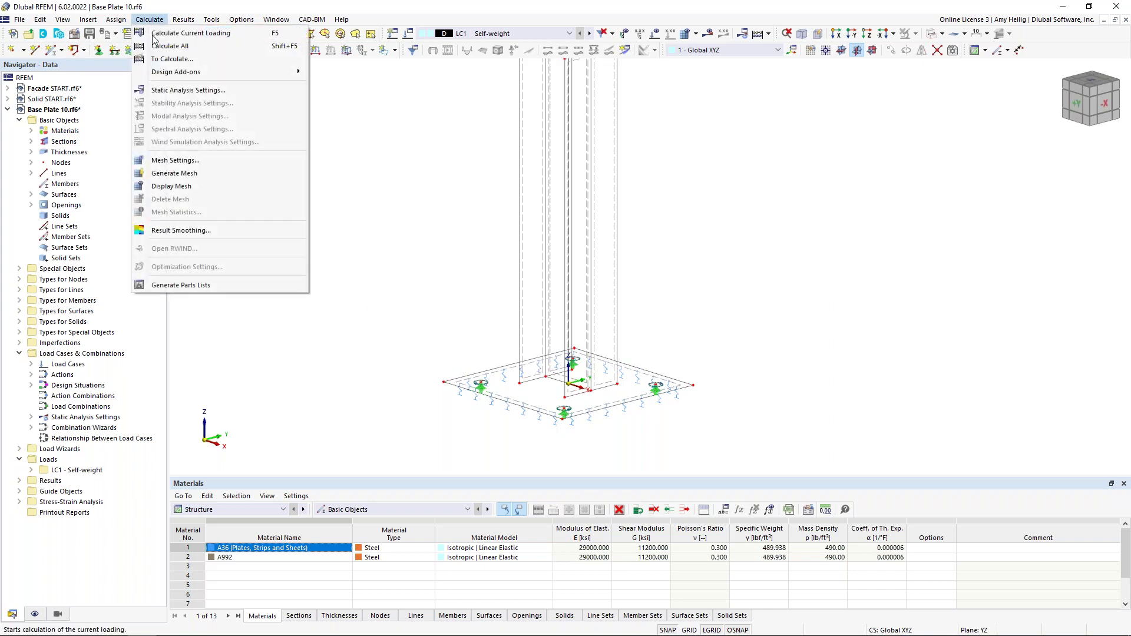
{"action": "left_click", "coordinate": [188, 173]}
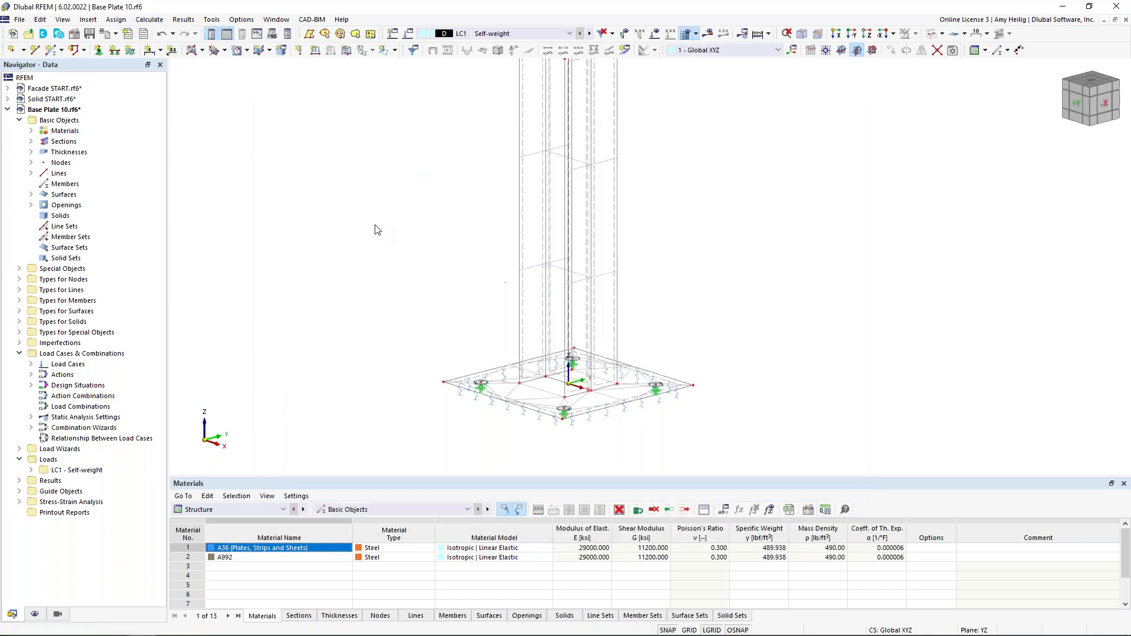
{"action": "middle_click_drag", "start_coordinate": [454, 250], "coordinate": [446, 281], "text": "ctrl"}
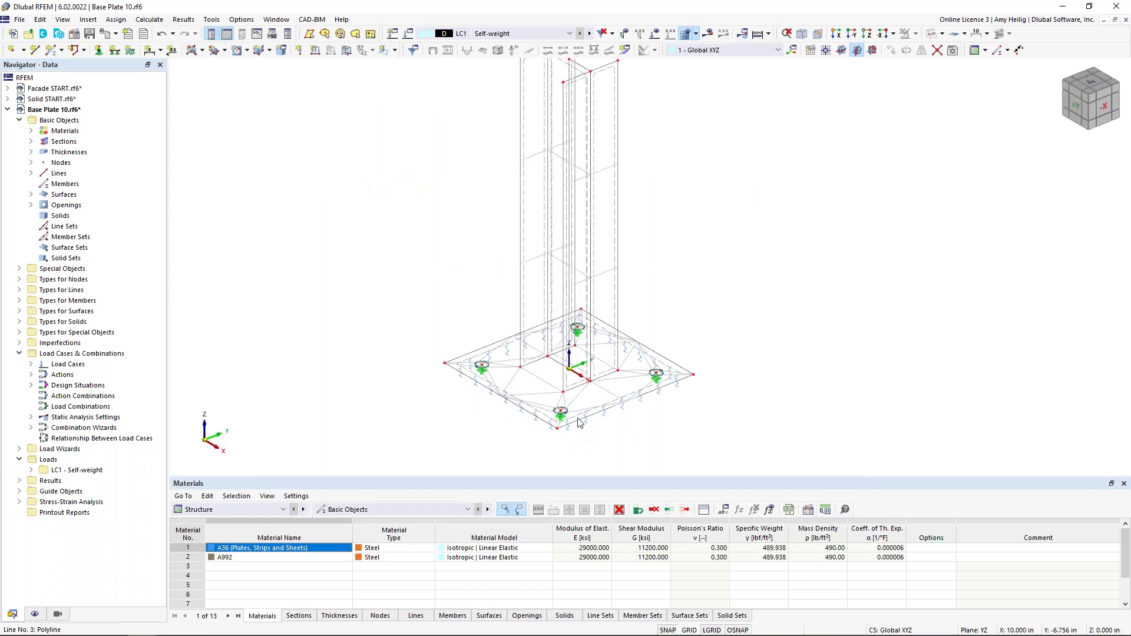
{"action": "scroll", "coordinate": [579, 423], "scroll_direction": "up", "scroll_amount": 5}
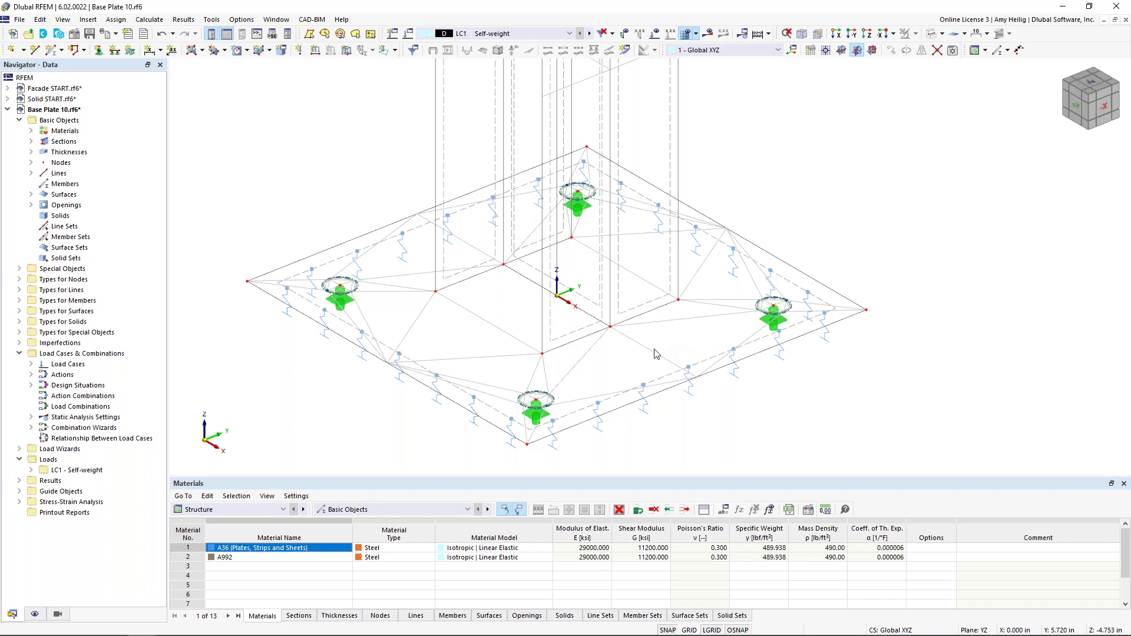
{"action": "scroll", "coordinate": [639, 361], "scroll_direction": "down", "scroll_amount": 5}
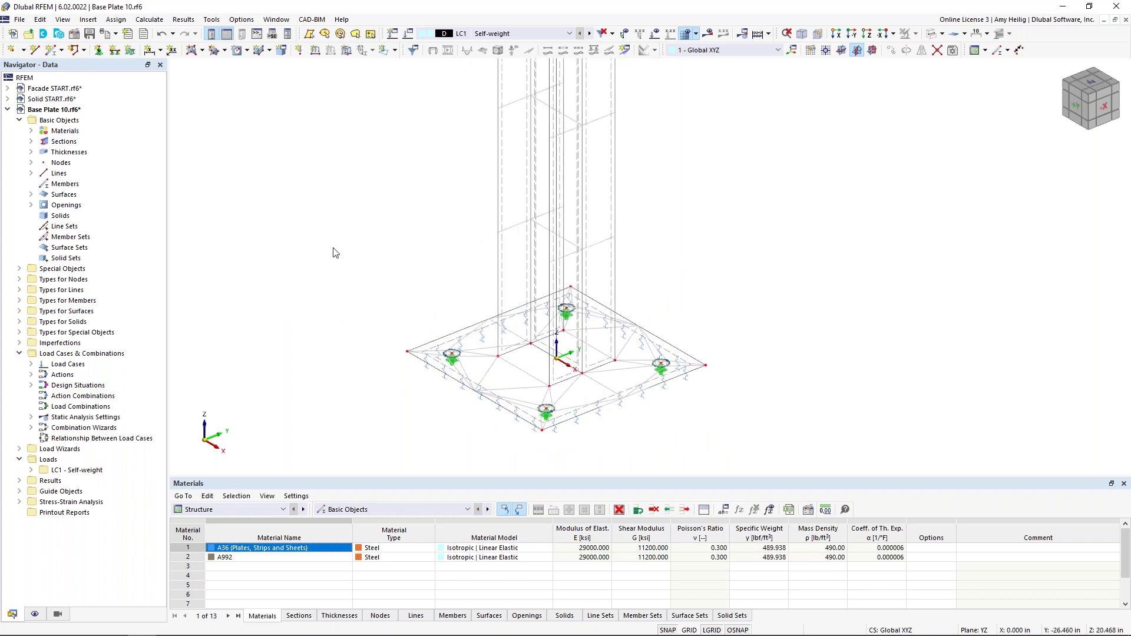
- Set the mesh's target length of finite elements to 1.0 in and apply it to regenerate the mesh
{"action": "left_click", "coordinate": [149, 20]}
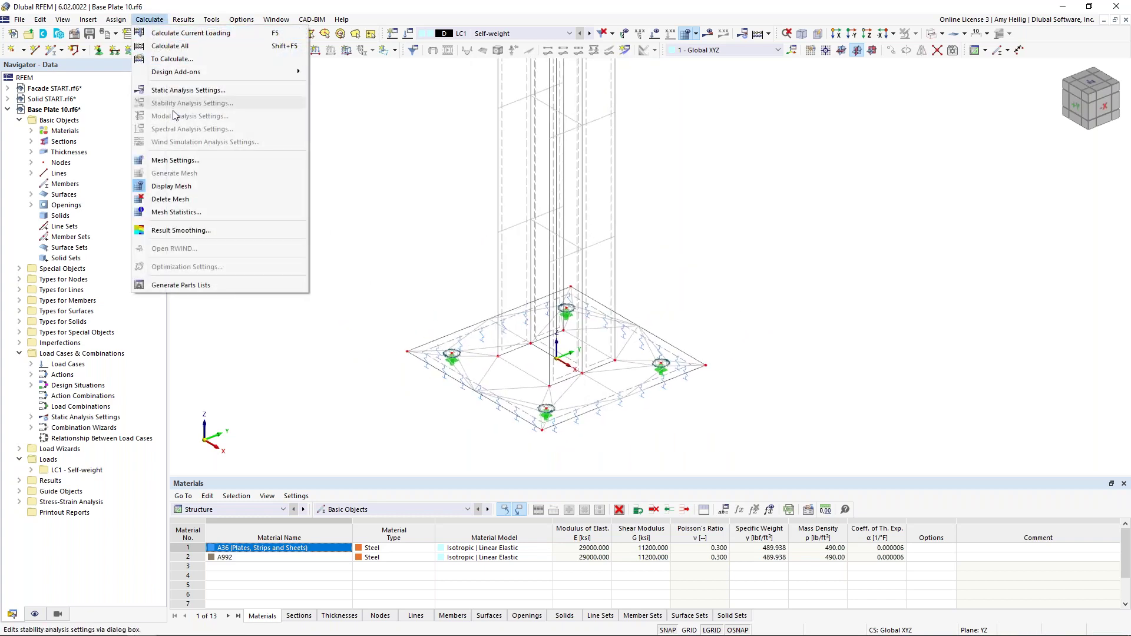
{"action": "left_click", "coordinate": [176, 160]}
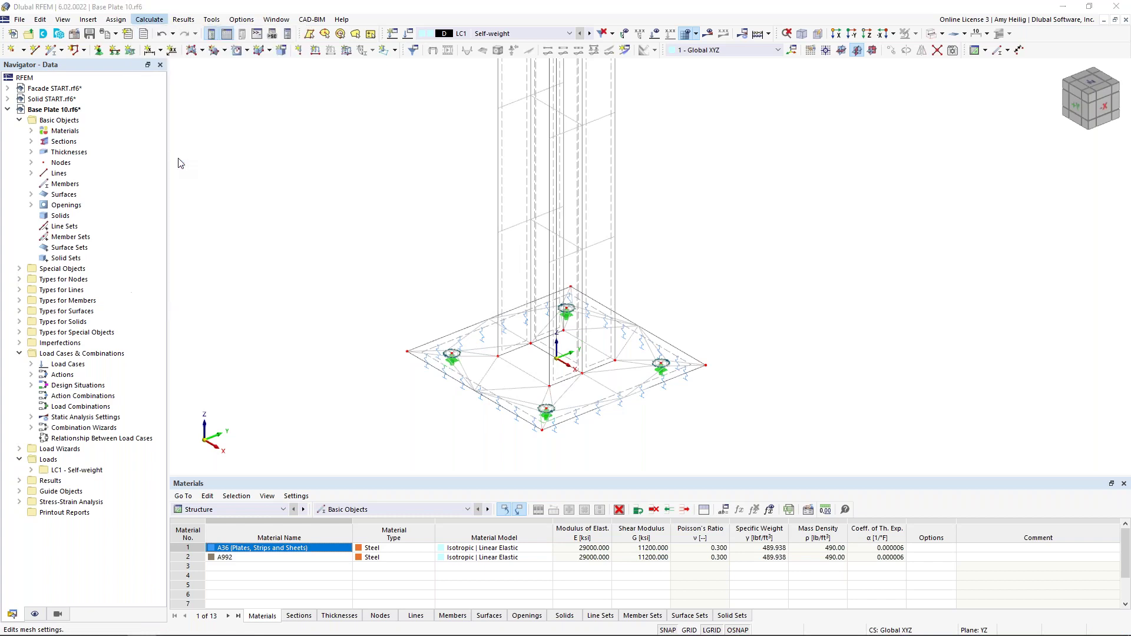
{"action": "double_click", "coordinate": [356, 162]}
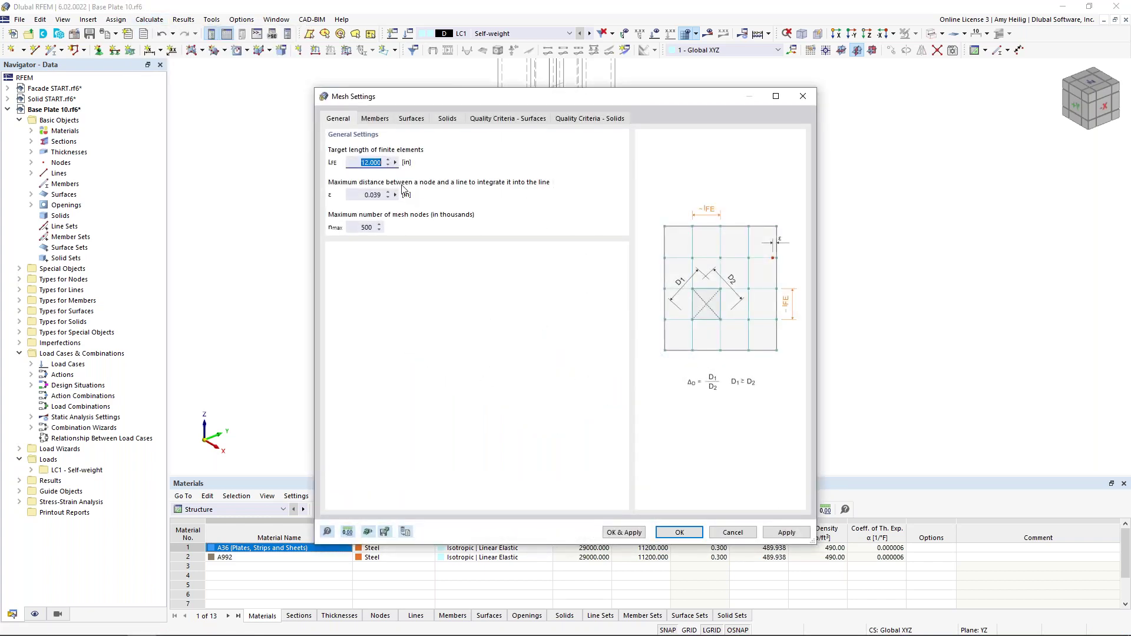
{"action": "type", "text": "1.0"}
{"action": "left_click", "coordinate": [624, 532]}
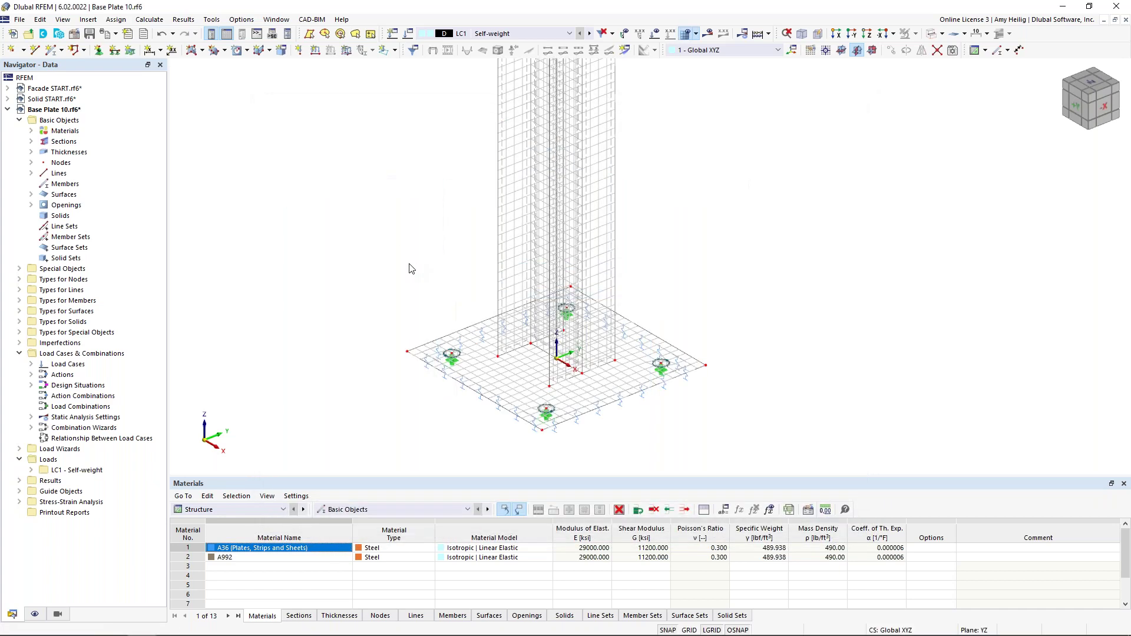
- Examine the refined mesh around the bolt hole at the base plate's front corner
{"action": "mouse_move", "coordinate": [434, 256]}
{"action": "middle_mouse_down"}
{"action": "mouse_move", "coordinate": [415, 326]}
{"action": "mouse_move", "coordinate": [428, 260]}
{"action": "middle_mouse_up"}
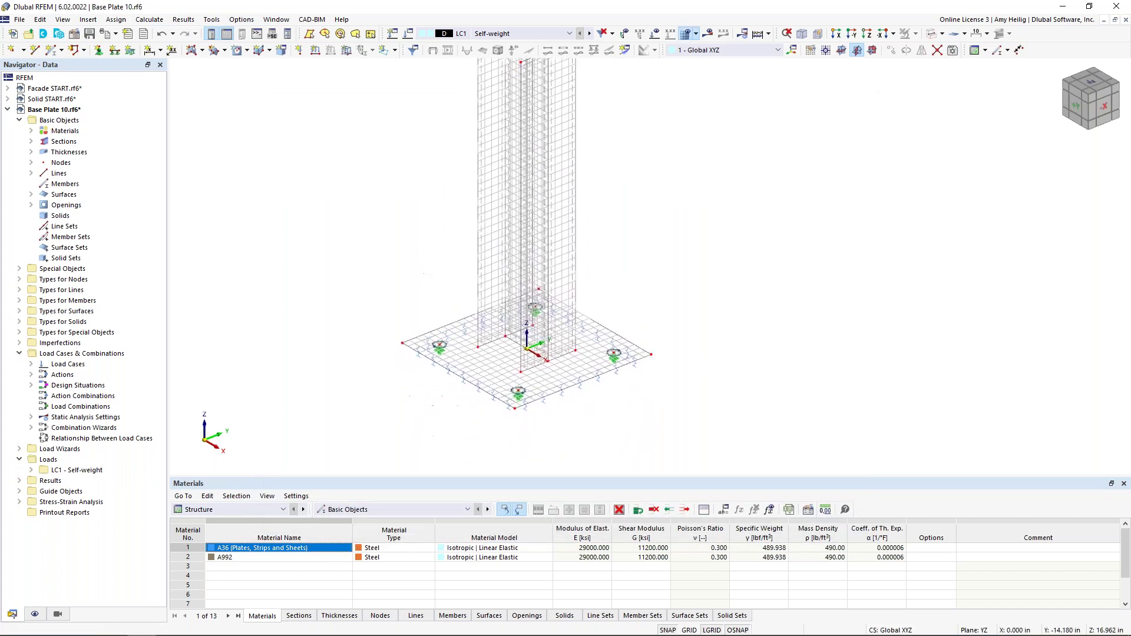
{"action": "scroll", "coordinate": [518, 393], "scroll_direction": "up", "scroll_amount": 5}
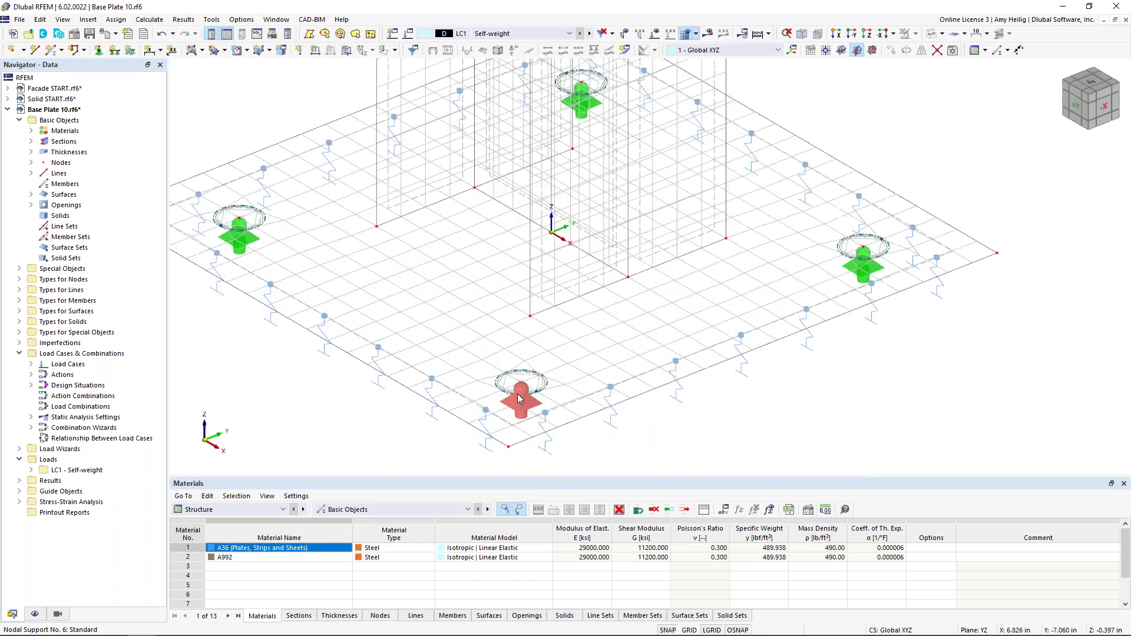
{"action": "scroll", "coordinate": [518, 394], "scroll_direction": "up", "scroll_amount": 2}
{"action": "middle_click_drag", "start_coordinate": [518, 393], "coordinate": [547, 309]}
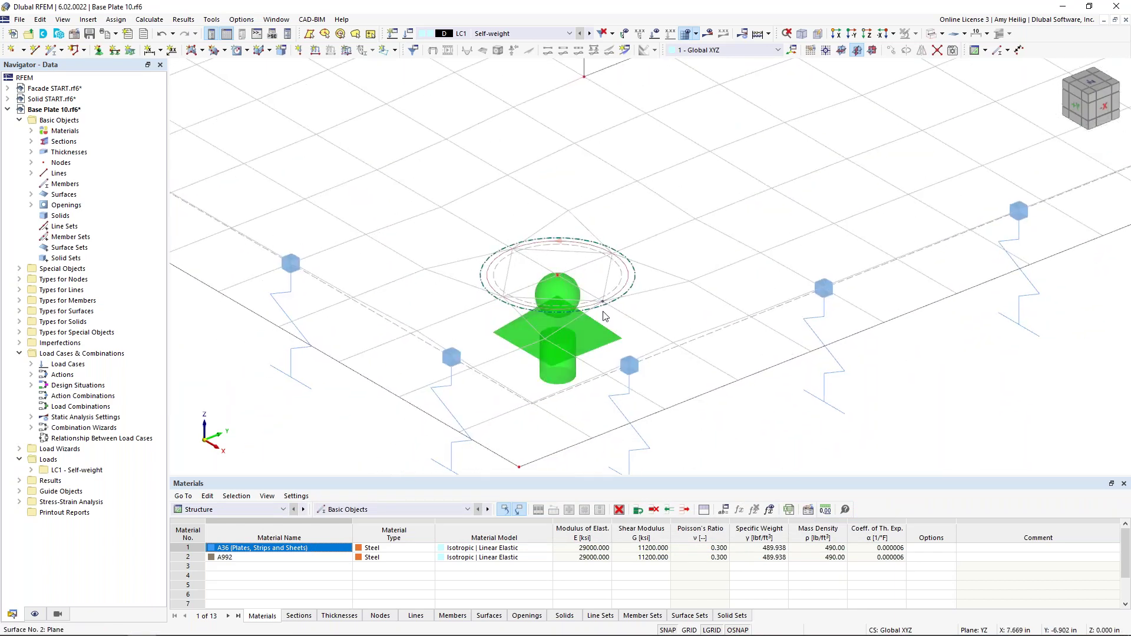
- Enable mesh refinement for the four supported nodes at the centres of the base plate's bolt holes
{"action": "mouse_move", "coordinate": [606, 305]}
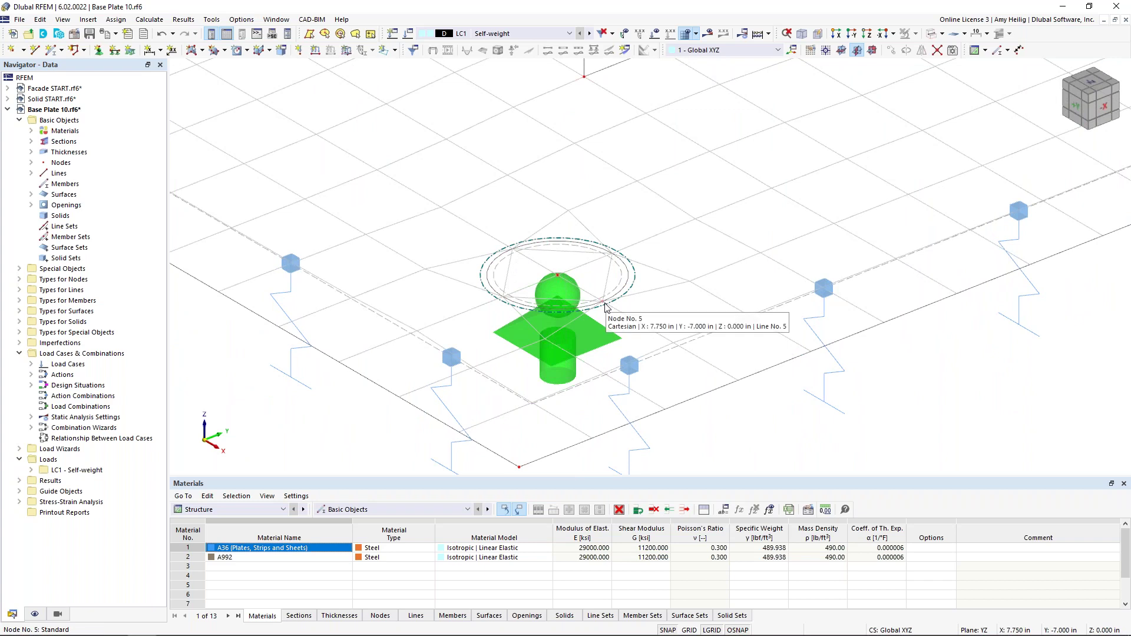
{"action": "scroll", "coordinate": [605, 306], "scroll_direction": "down", "scroll_amount": 6}
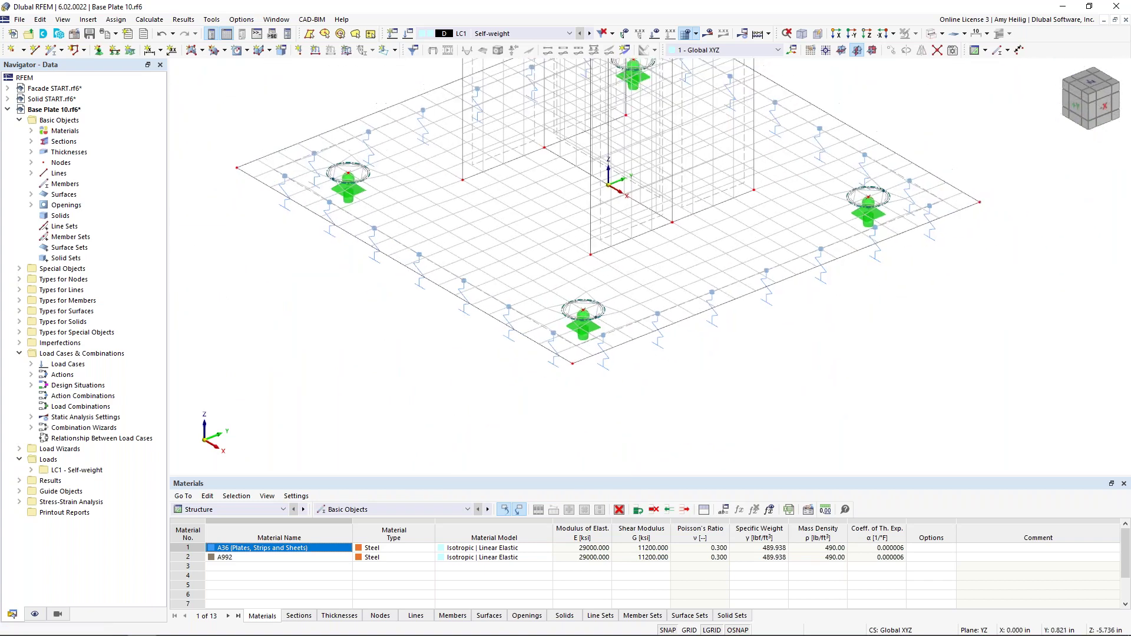
{"action": "middle_click_drag", "start_coordinate": [605, 306], "coordinate": [557, 345]}
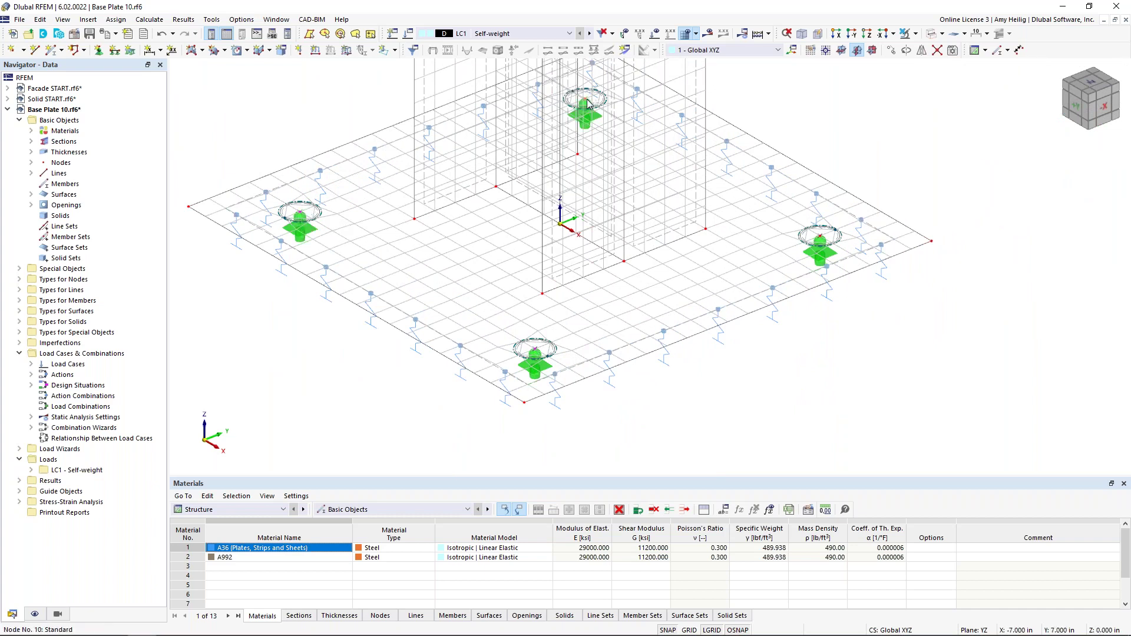
{"action": "double_click", "coordinate": [824, 240]}
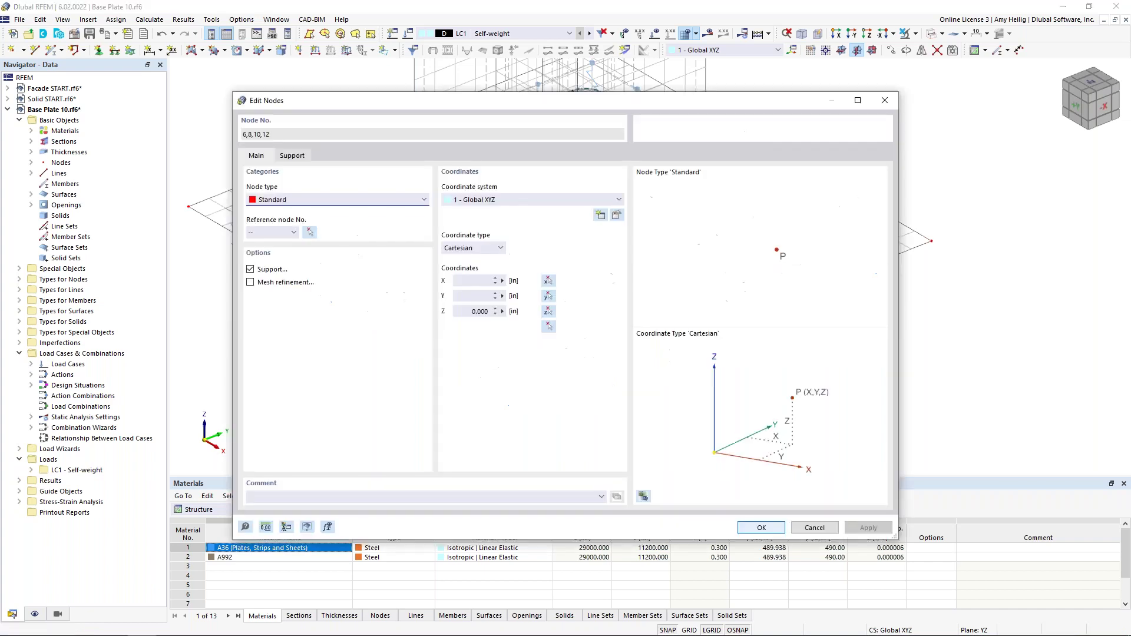
{"action": "left_click", "coordinate": [251, 283]}
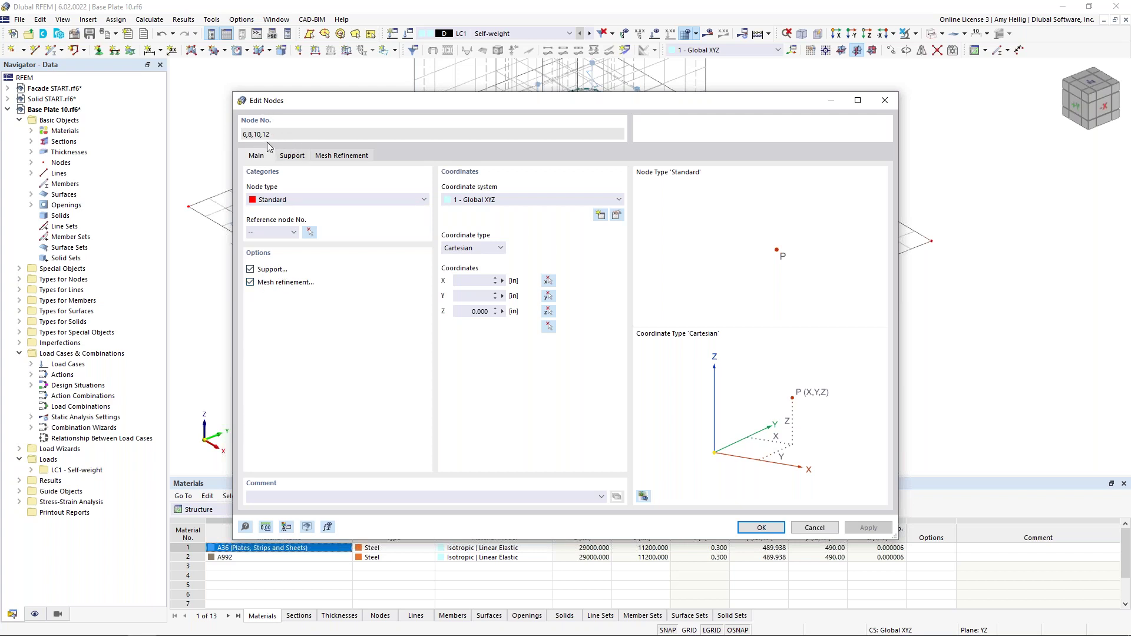
{"action": "left_click", "coordinate": [325, 158]}
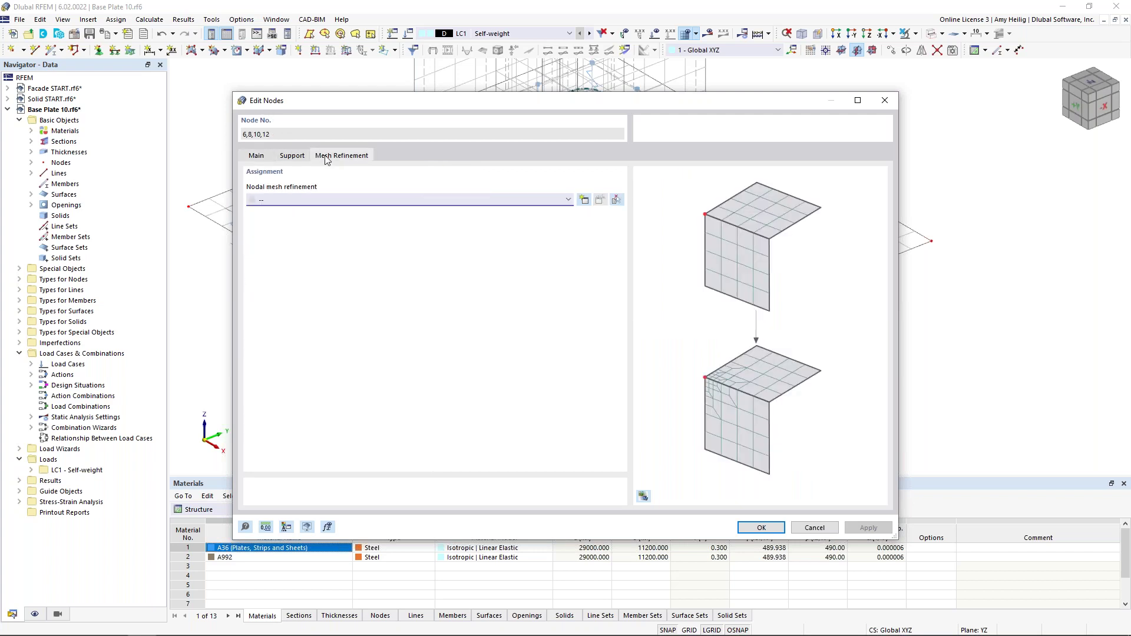
- Create and assign a circular nodal mesh refinement with a 3.0 in radius, 0.1 in inner target FE length and radial arrangement
{"action": "left_click", "coordinate": [585, 201]}
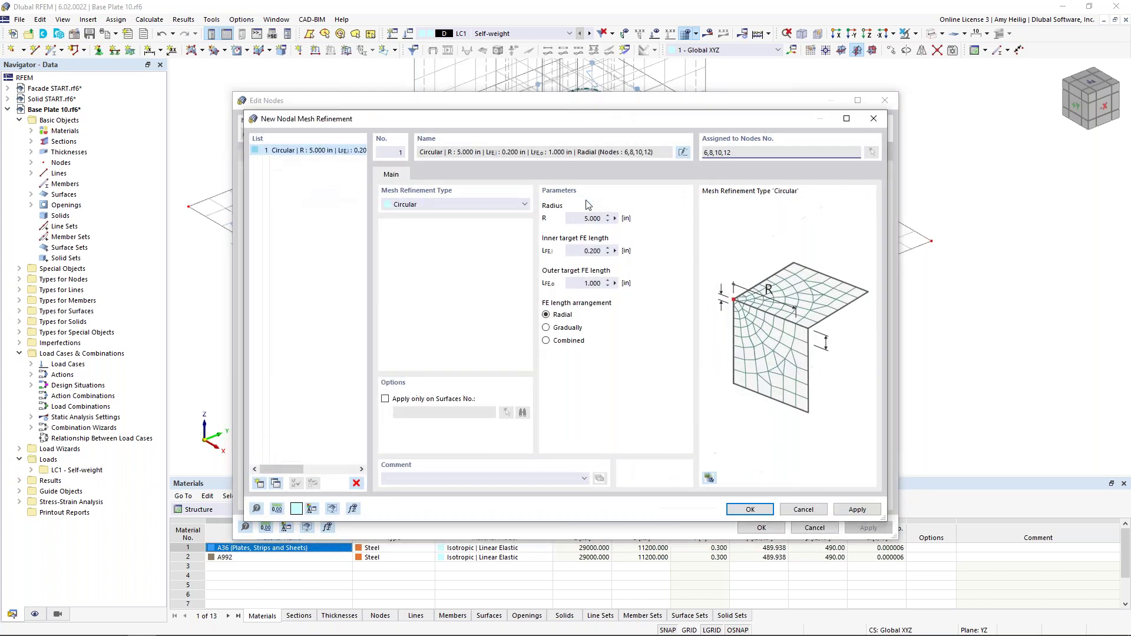
{"action": "double_click", "coordinate": [591, 218]}
{"action": "type", "text": "3.0"}
{"action": "key", "text": "Tab"}
{"action": "type", "text": "0.1"}
{"action": "left_click", "coordinate": [750, 509]}
{"action": "left_click", "coordinate": [614, 374]}
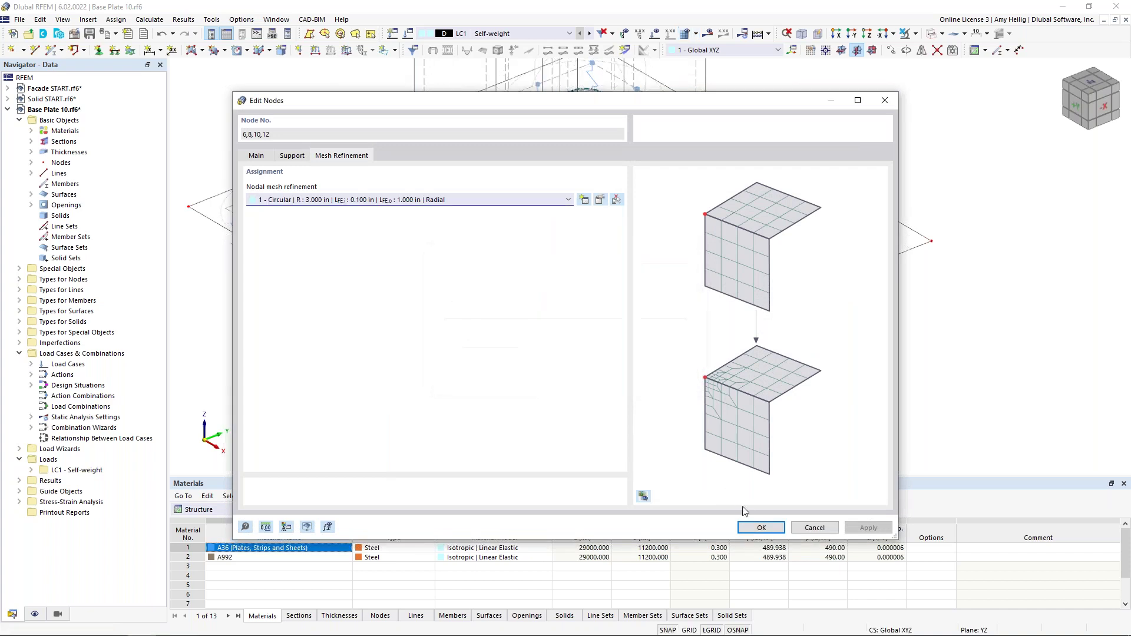
{"action": "left_click", "coordinate": [762, 527]}
- Assign a line mesh refinement with a 0.2 in target FE length to the five lines where the column meets the base plate
{"action": "scroll", "coordinate": [669, 442], "scroll_direction": "down", "scroll_amount": 1}
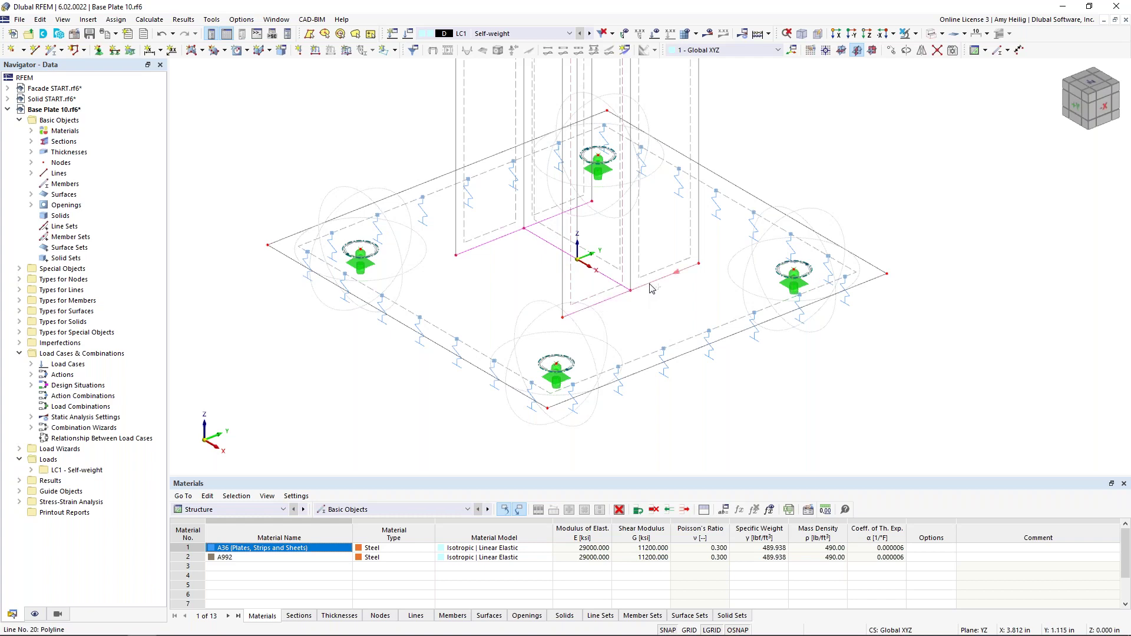
{"action": "double_click", "coordinate": [498, 244]}
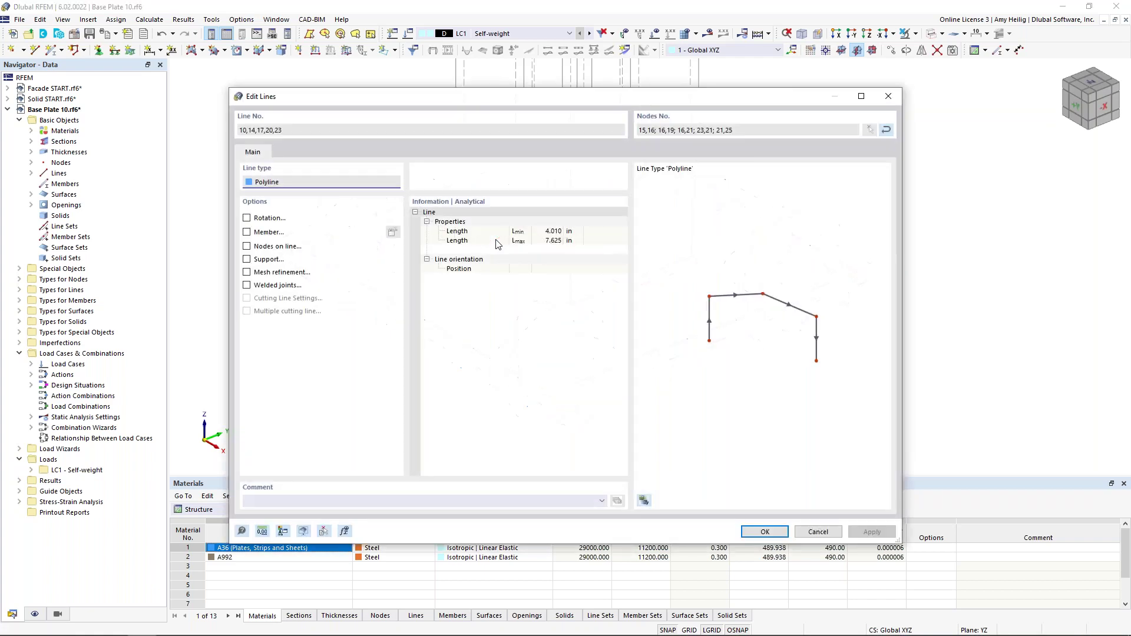
{"action": "left_click", "coordinate": [247, 272]}
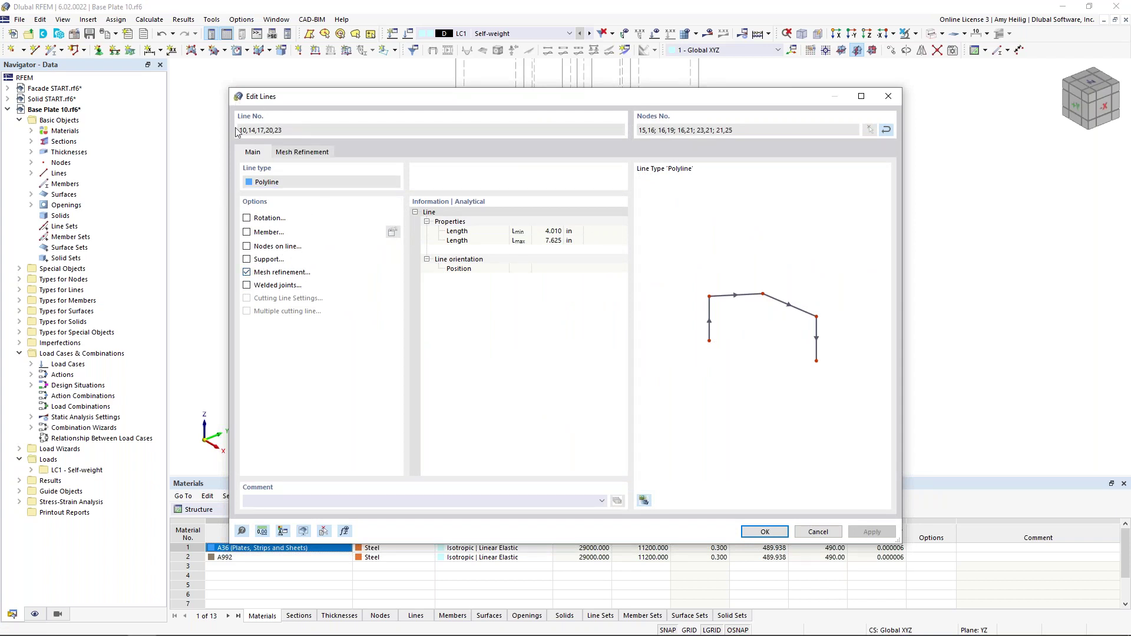
{"action": "left_click", "coordinate": [312, 154]}
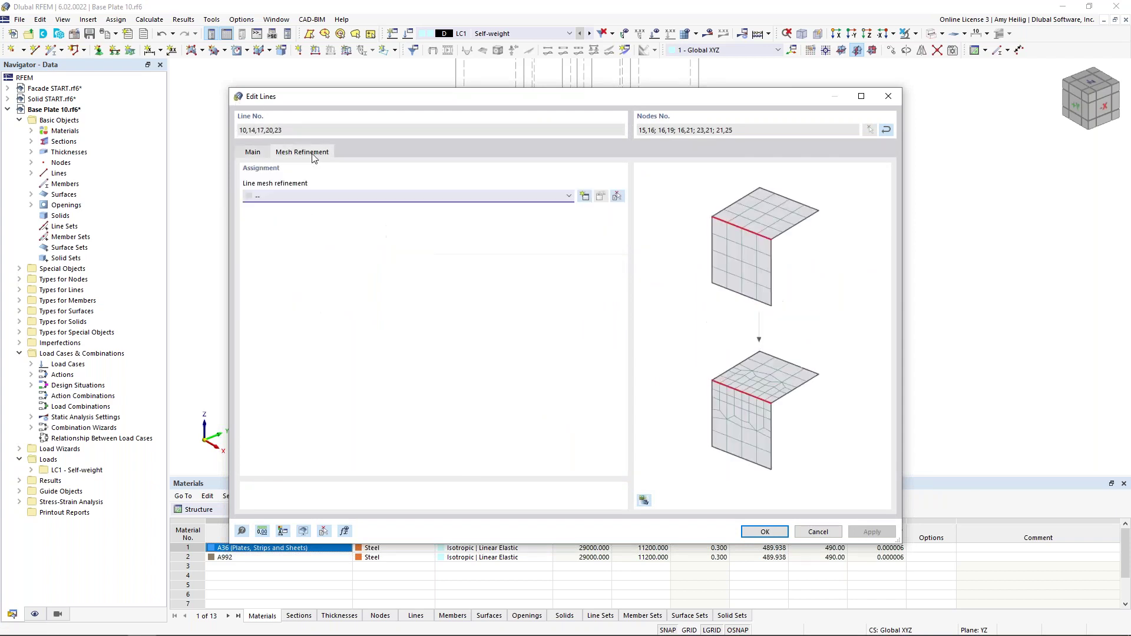
{"action": "left_click", "coordinate": [585, 195]}
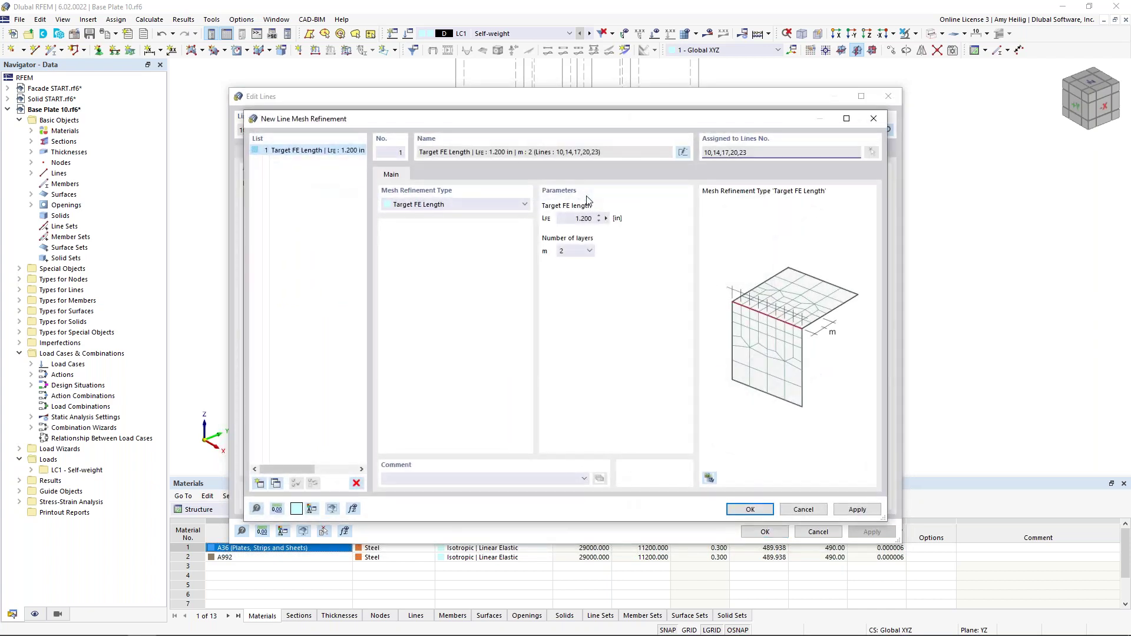
{"action": "left_click_drag", "start_coordinate": [574, 218], "coordinate": [617, 223]}
{"action": "type", "text": "0.2"}
{"action": "left_click", "coordinate": [751, 509]}
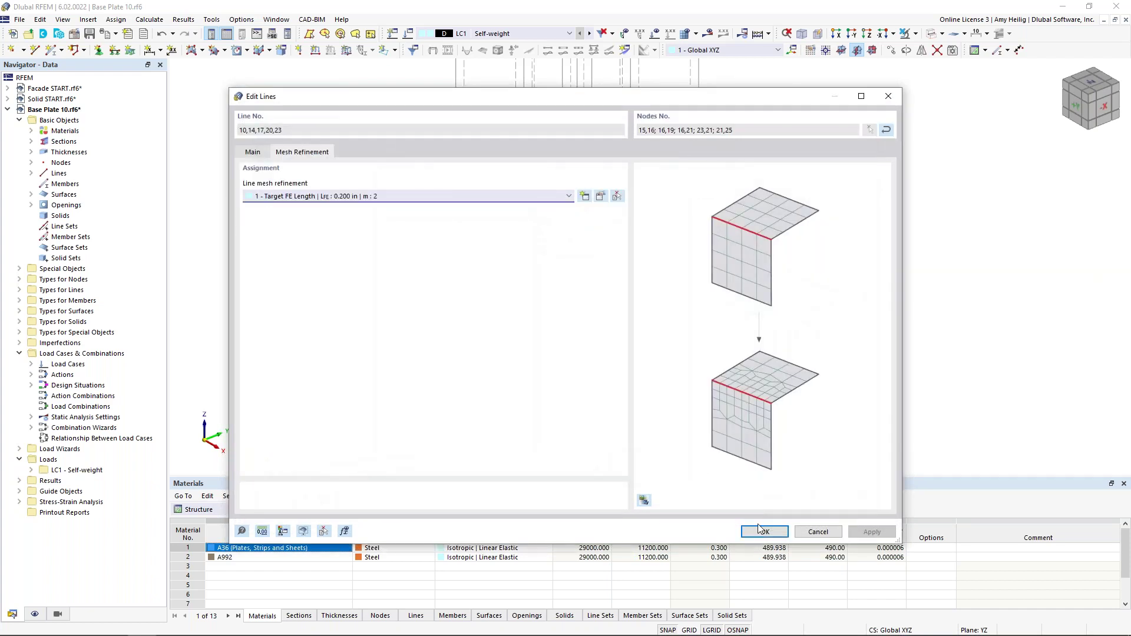
{"action": "left_click", "coordinate": [763, 532]}
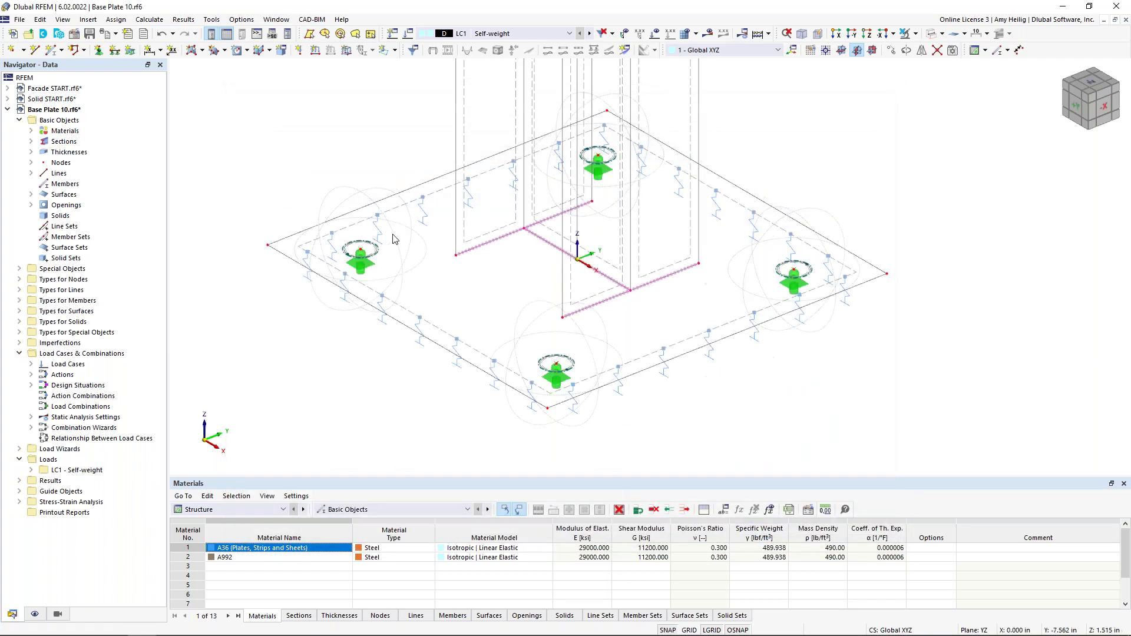
- Regenerate the finite element mesh with the refinements and check it on the base plate and column
{"action": "left_click", "coordinate": [152, 22]}
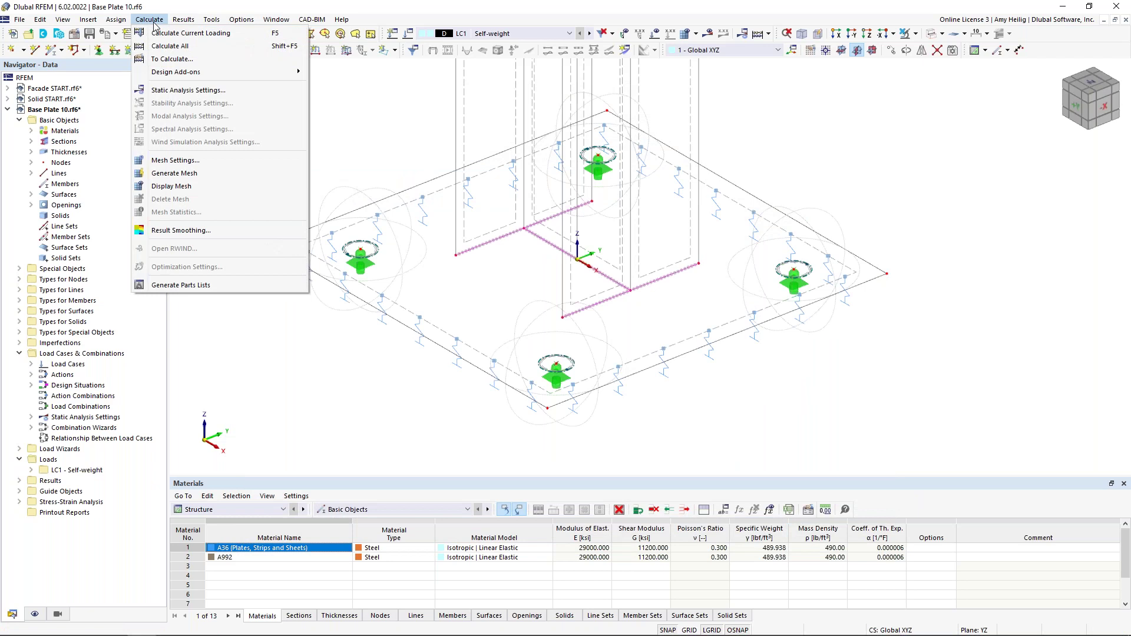
{"action": "left_click", "coordinate": [177, 173]}
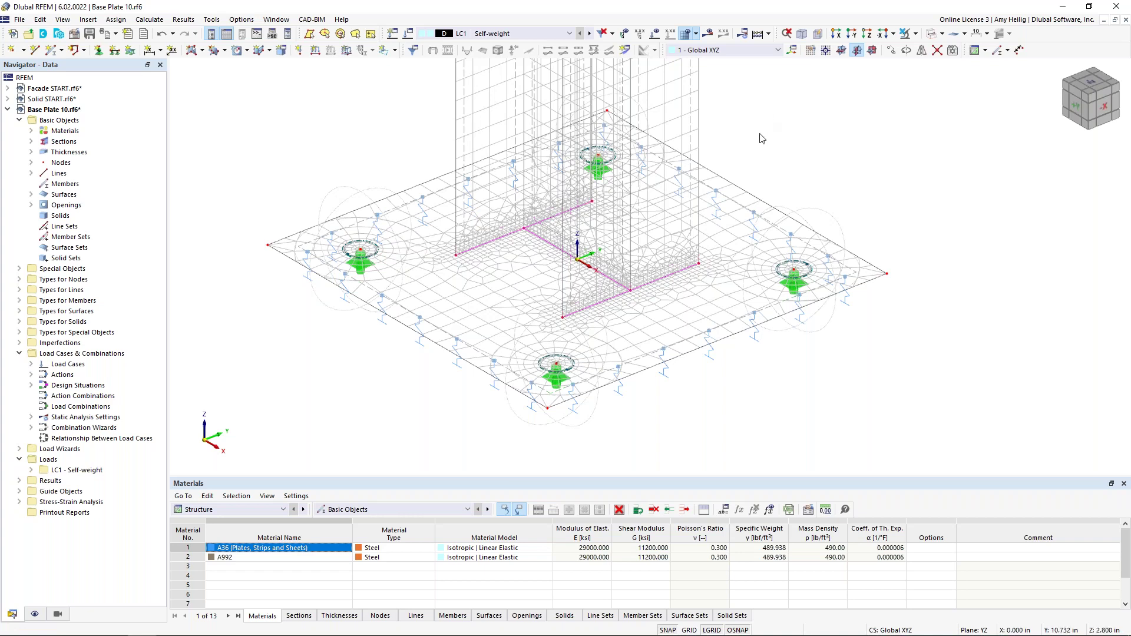
{"action": "scroll", "coordinate": [713, 193], "scroll_direction": "down", "scroll_amount": 5}
{"action": "middle_click_drag", "start_coordinate": [713, 194], "coordinate": [635, 275]}
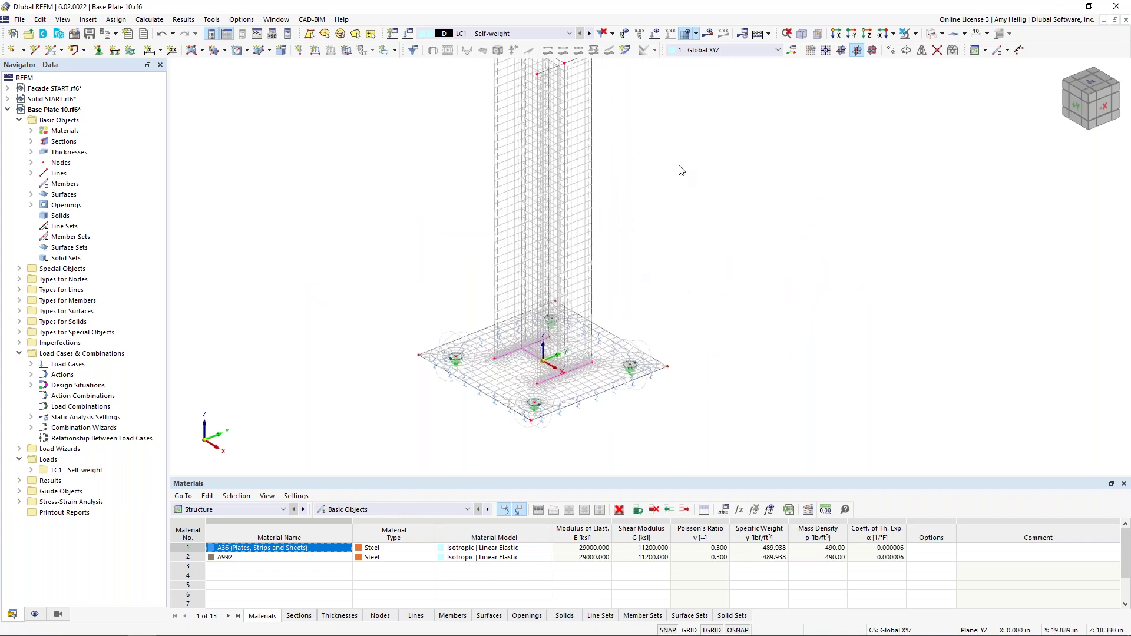
- Rename load case LC1 as Dead
{"action": "left_click", "coordinate": [409, 36]}
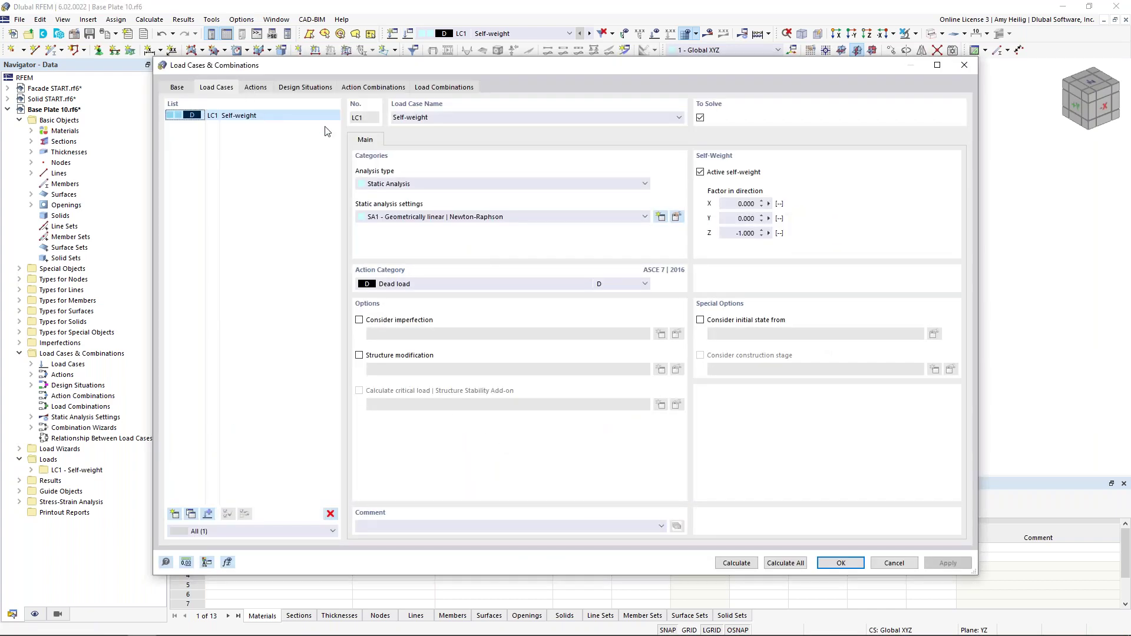
{"action": "double_click", "coordinate": [424, 117]}
{"action": "key", "text": "BackSpace"}
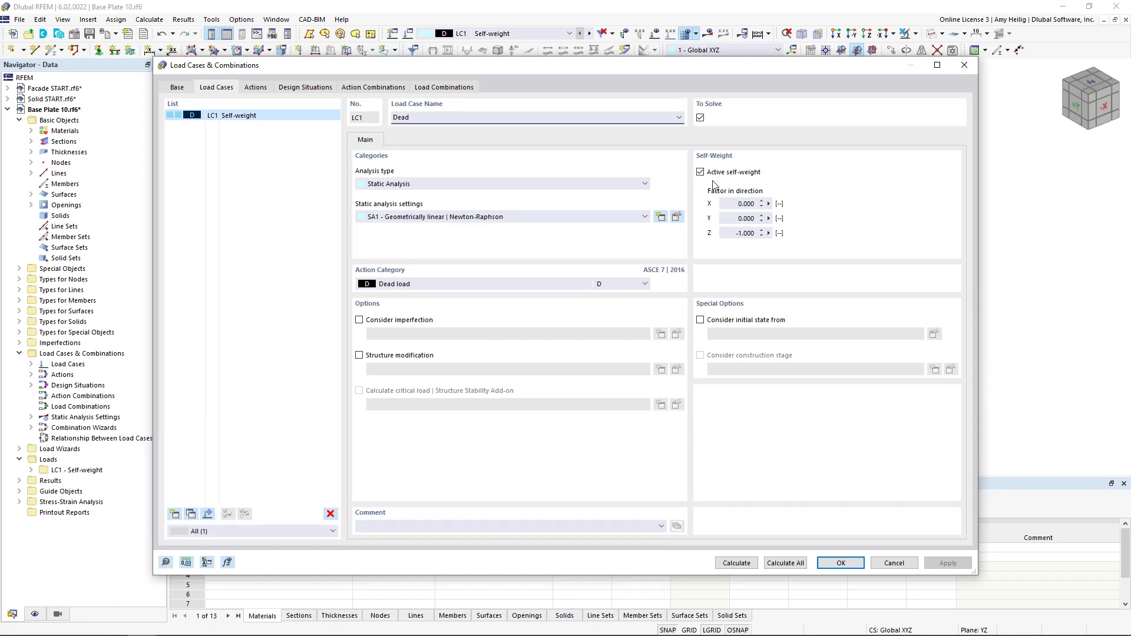
- Add load case LC2 named Live with the Live load action category and save the load cases
{"action": "left_click", "coordinate": [175, 513]}
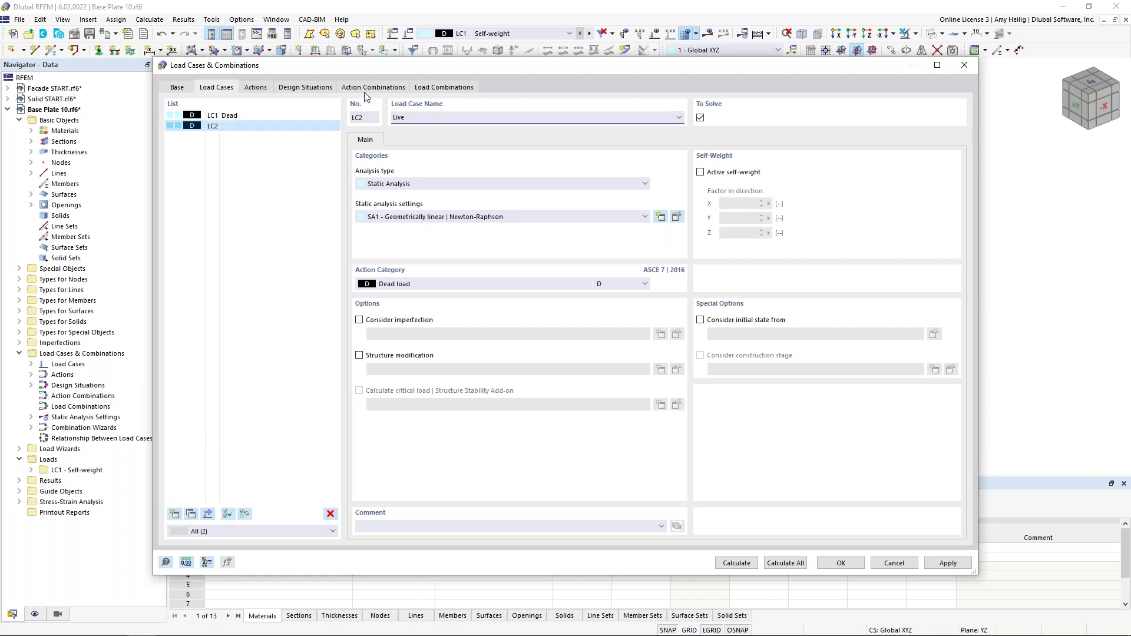
{"action": "left_click", "coordinate": [405, 285]}
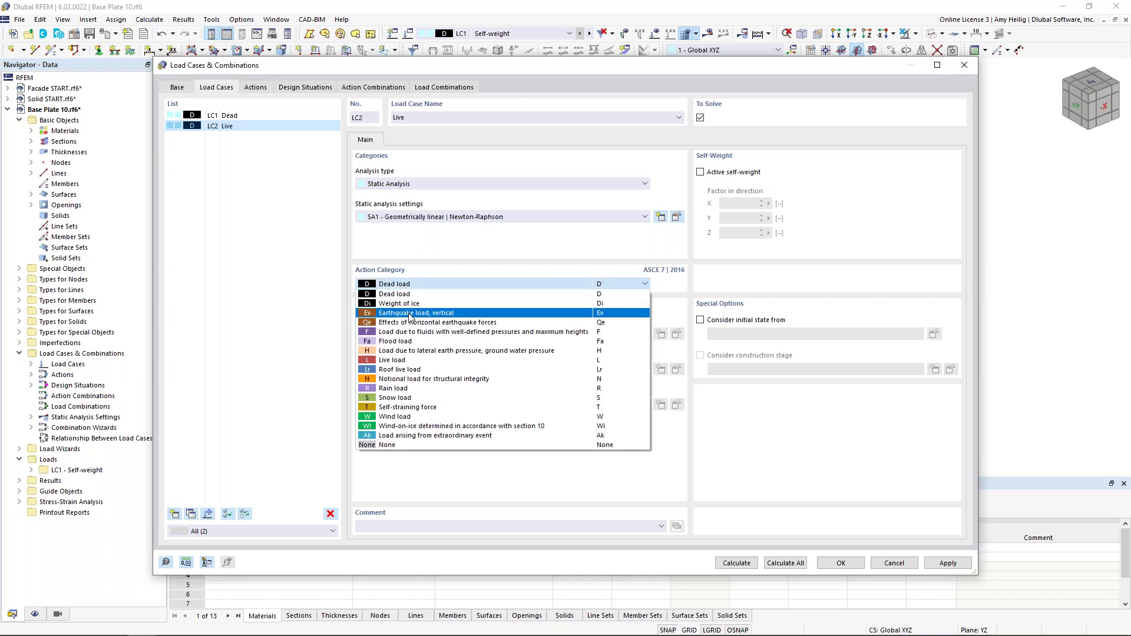
{"action": "left_click", "coordinate": [414, 360]}
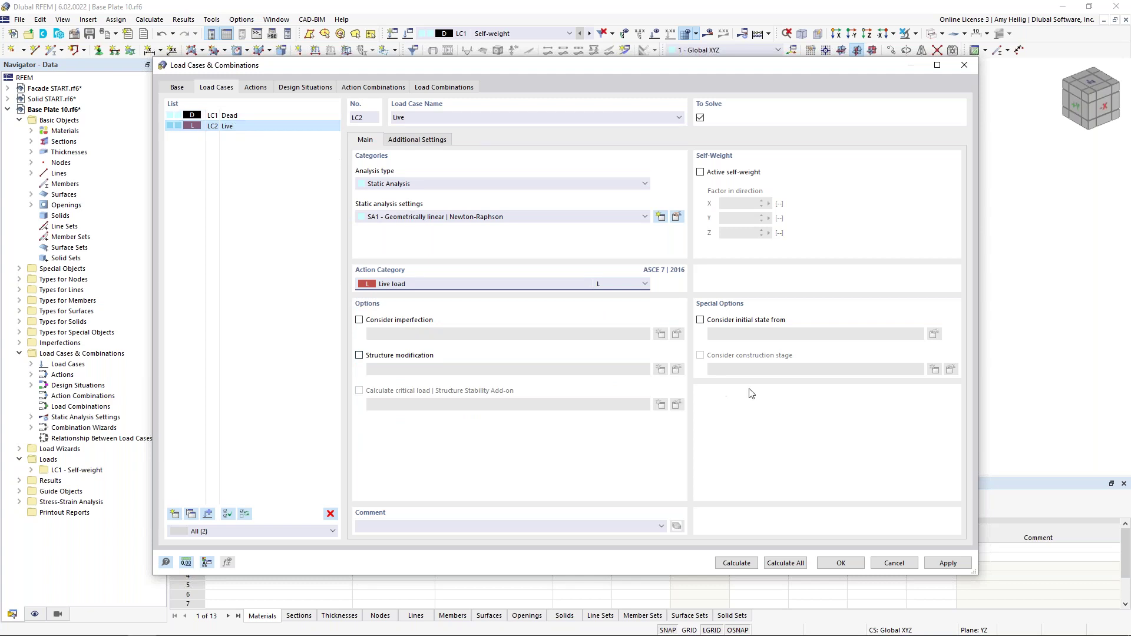
{"action": "left_click", "coordinate": [855, 564]}
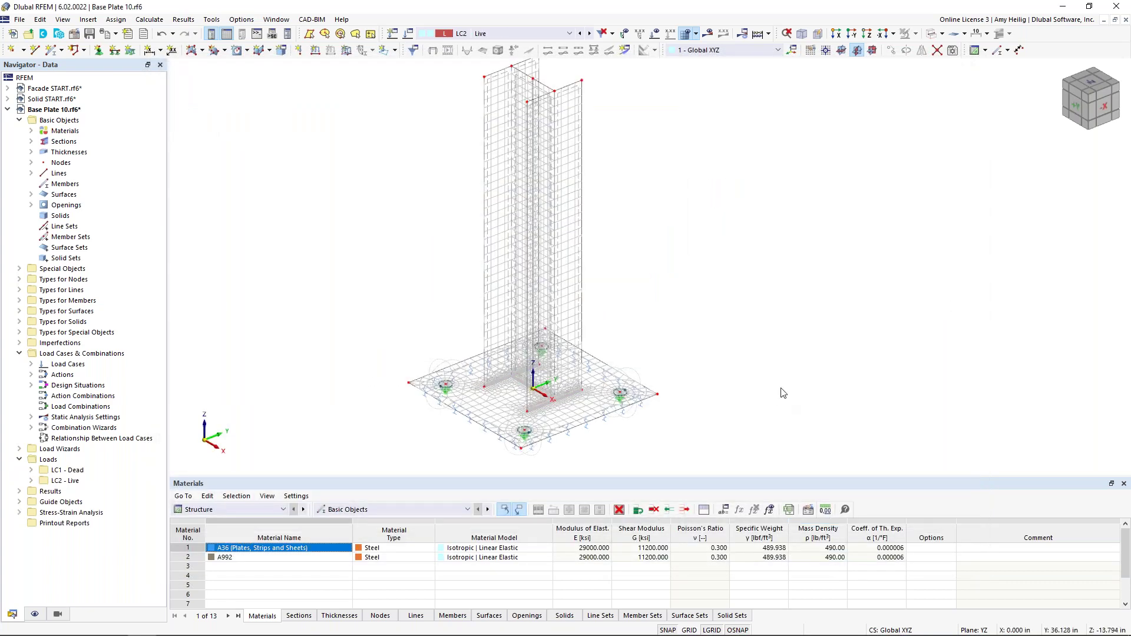
- Draw a rectangular surface with Rigid stiffness across the column's top end, between diagonally opposite flange corners
{"action": "scroll", "coordinate": [645, 193], "scroll_direction": "down", "scroll_amount": 2}
{"action": "middle_click_drag", "start_coordinate": [642, 195], "coordinate": [626, 242]}
{"action": "scroll", "coordinate": [625, 243], "scroll_direction": "up", "scroll_amount": 1}
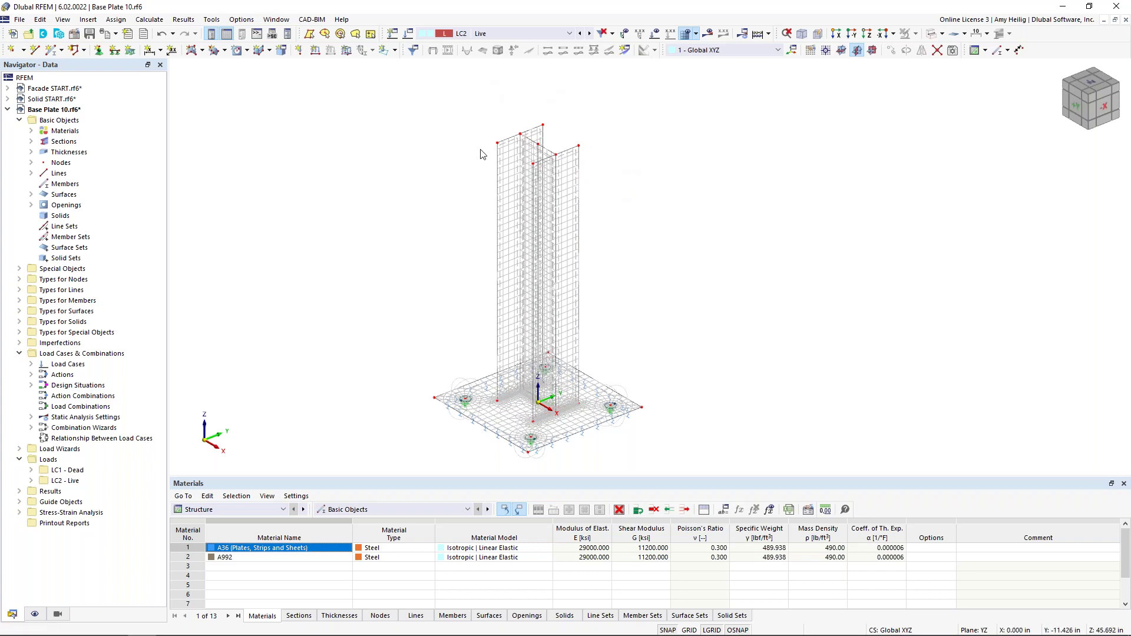
{"action": "scroll", "coordinate": [541, 142], "scroll_direction": "up", "scroll_amount": 1}
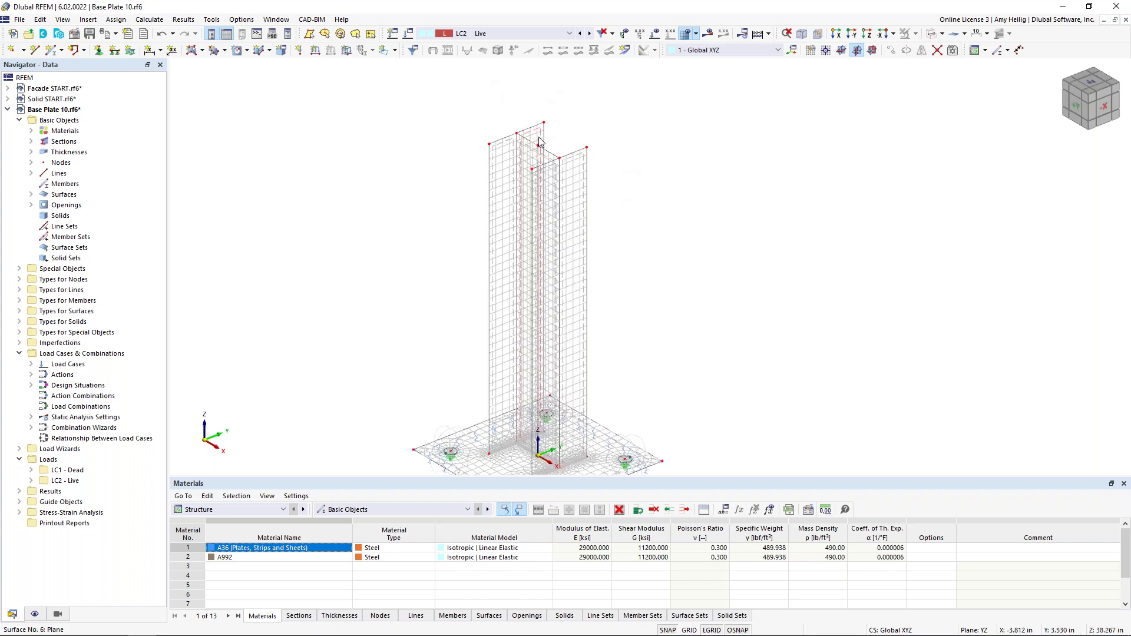
{"action": "scroll", "coordinate": [540, 141], "scroll_direction": "up", "scroll_amount": 5}
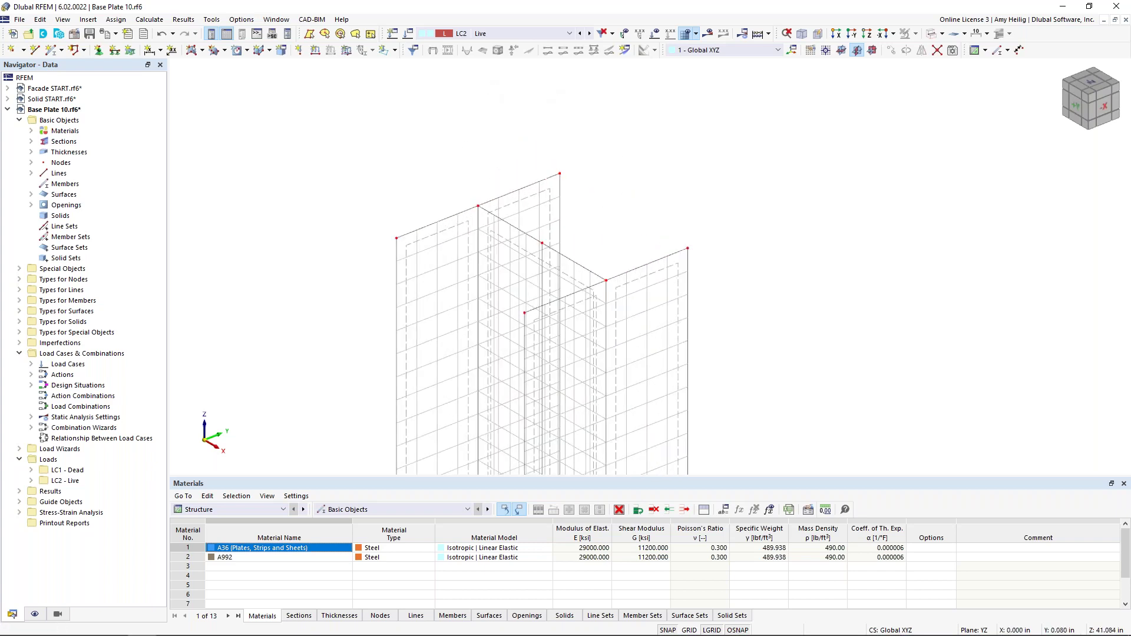
{"action": "left_click", "coordinate": [202, 49]}
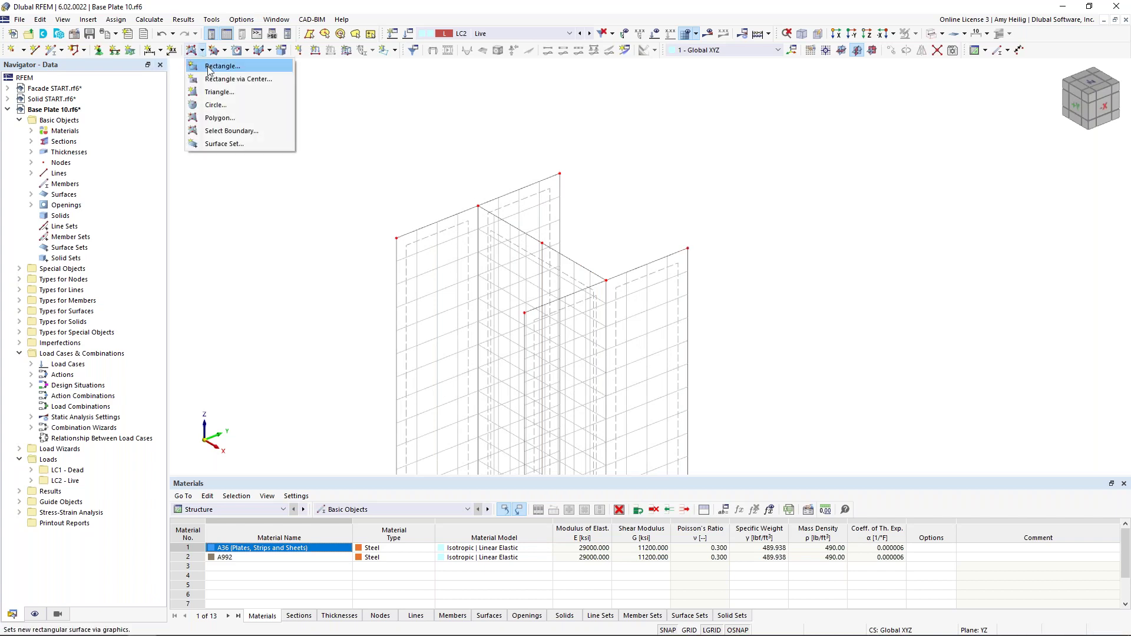
{"action": "left_click", "coordinate": [222, 66]}
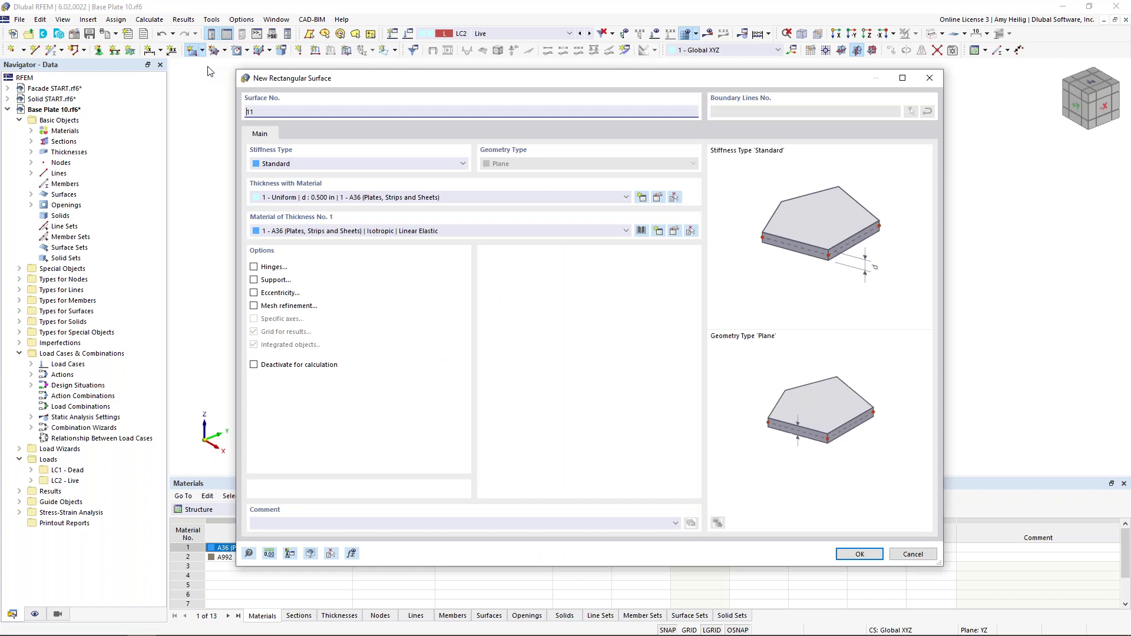
{"action": "left_click", "coordinate": [277, 165]}
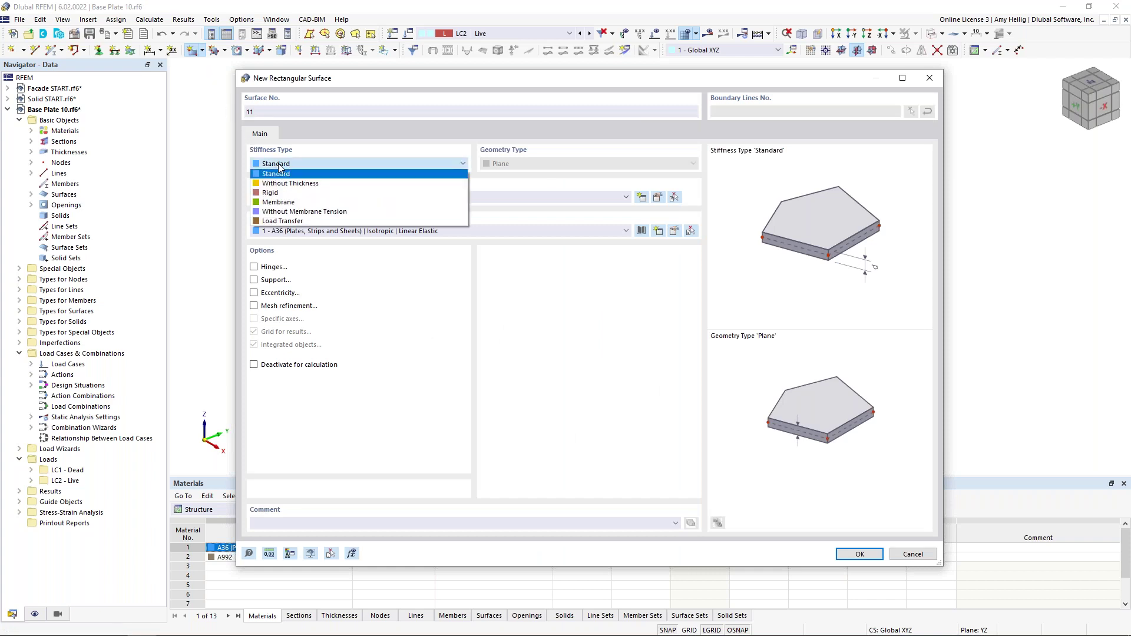
{"action": "left_click", "coordinate": [281, 191]}
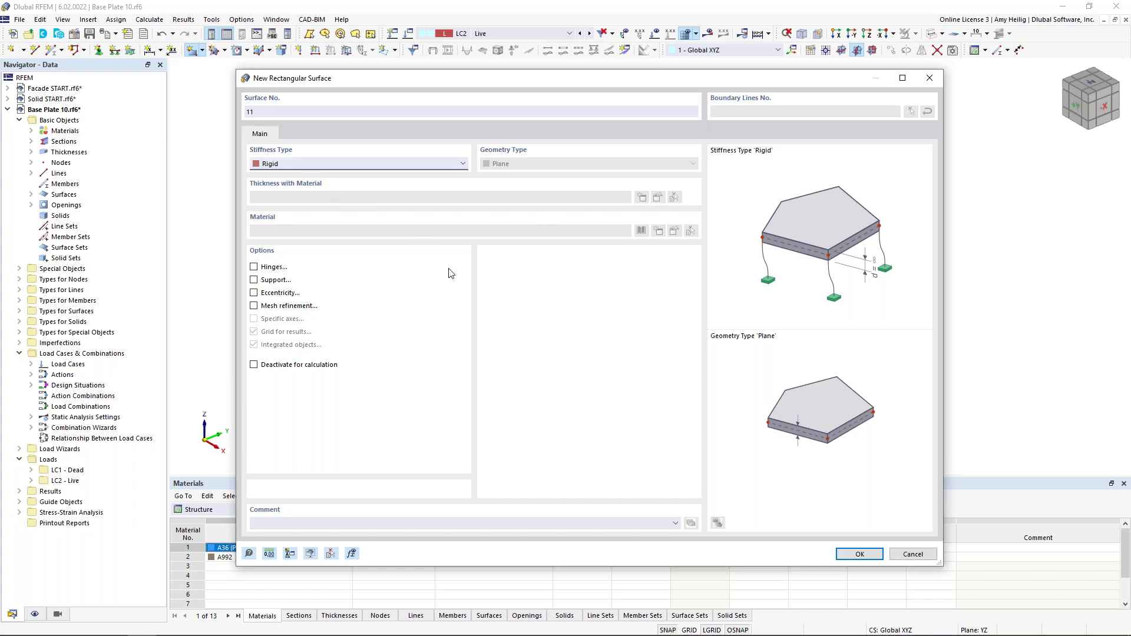
{"action": "left_click", "coordinate": [860, 554]}
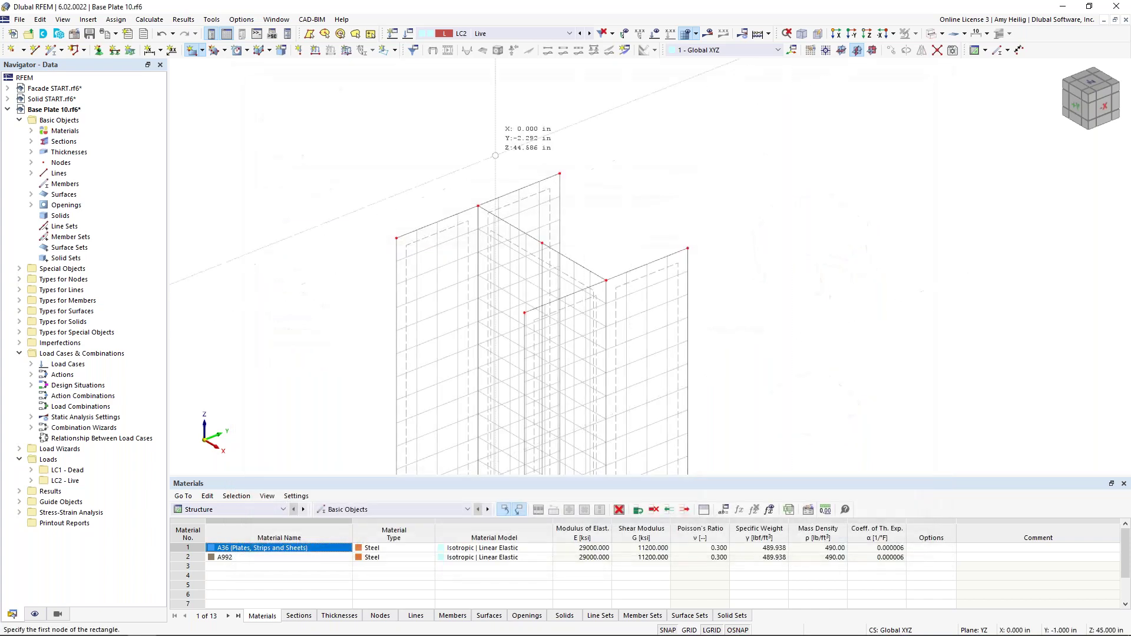
{"action": "left_click", "coordinate": [398, 236]}
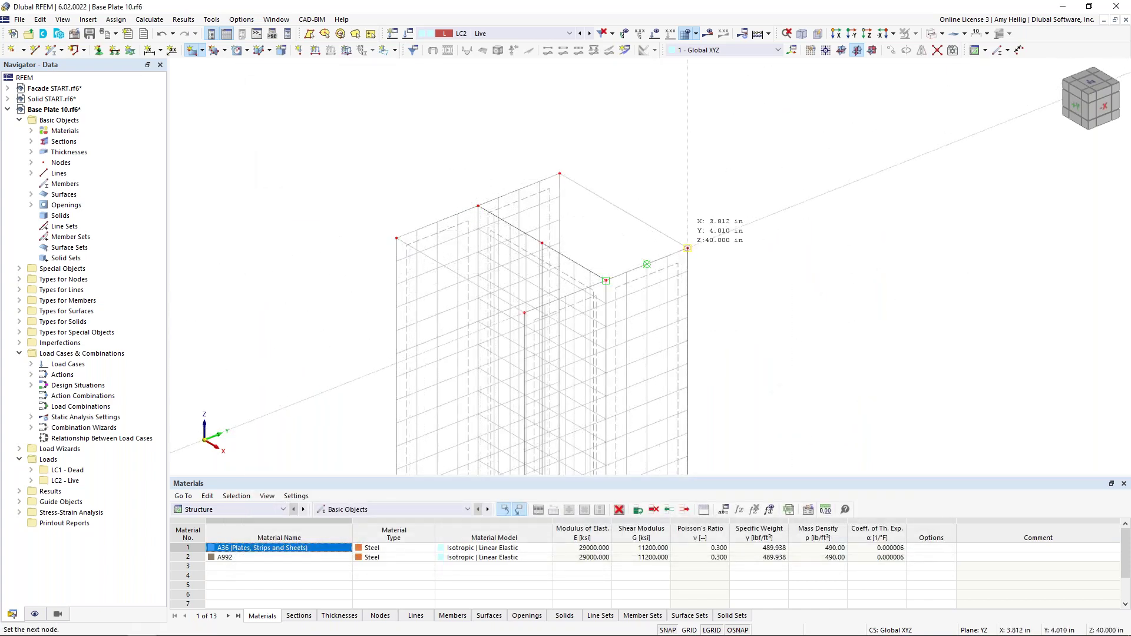
{"action": "left_click", "coordinate": [688, 248]}
{"action": "key", "text": "Return"}
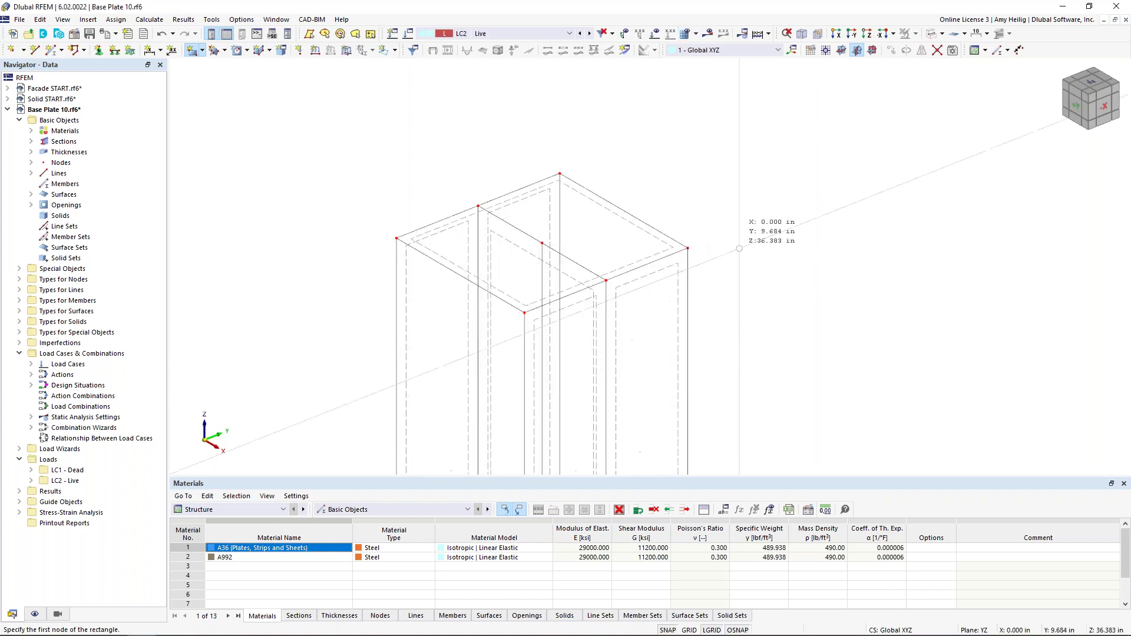
- Switch the model display to transparent solid rendering and inspect the rigid surface at the column's top
{"action": "left_click", "coordinate": [931, 36]}
{"action": "left_click", "coordinate": [931, 36]}
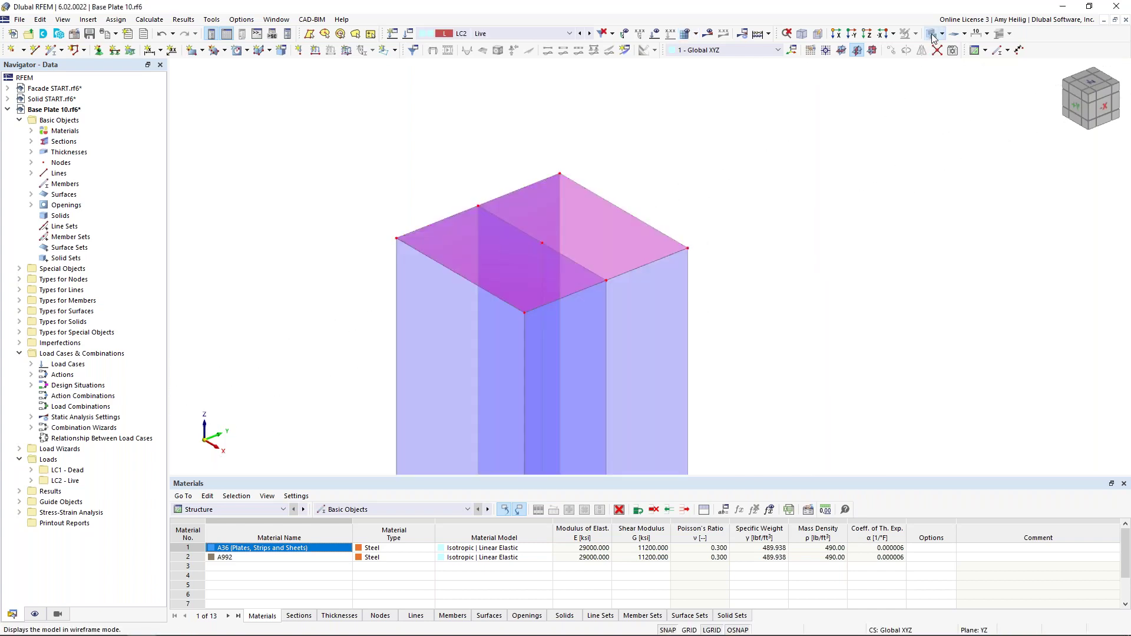
{"action": "scroll", "coordinate": [760, 251], "scroll_direction": "down", "scroll_amount": 2}
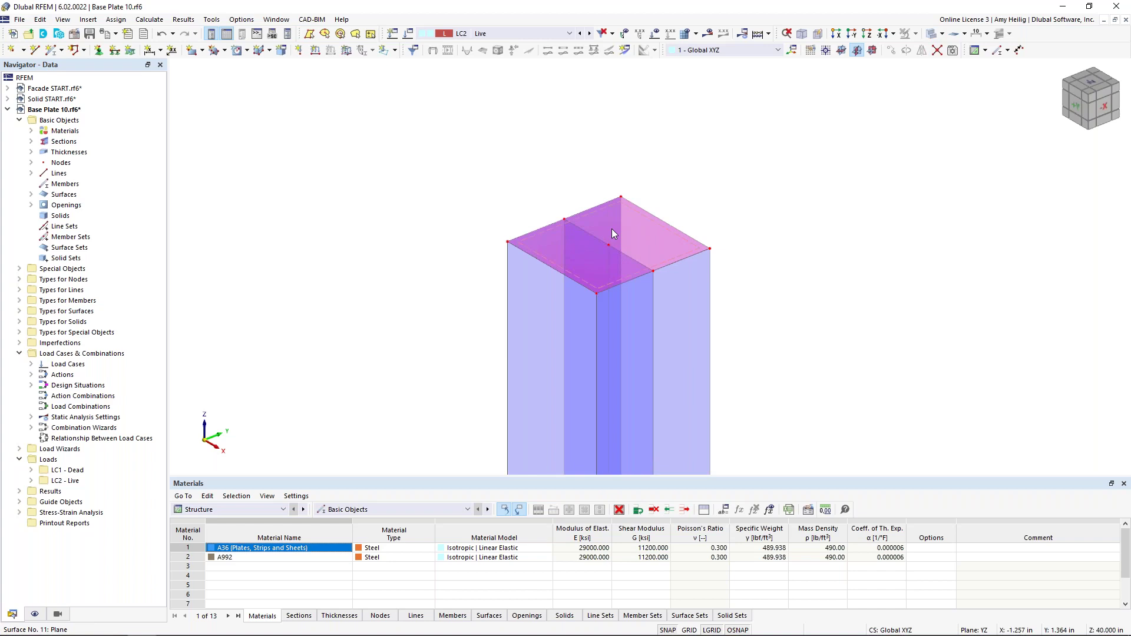
{"action": "middle_click_drag", "start_coordinate": [589, 184], "coordinate": [478, 120]}
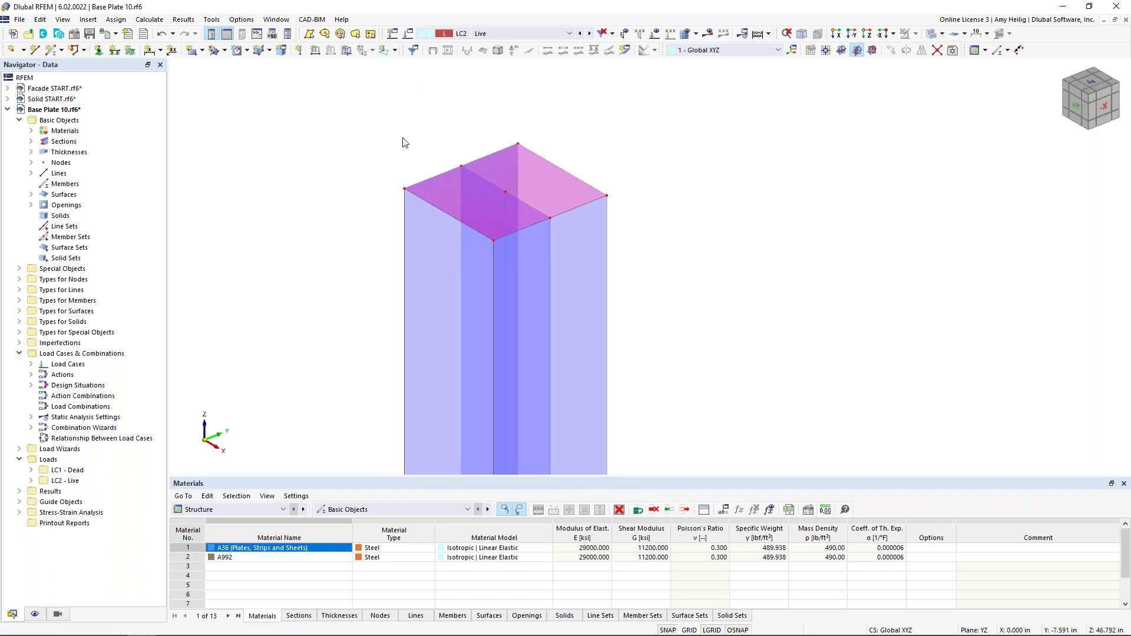
- Start a new nodal load in load case LC2 - Live for the top of the column
{"action": "scroll", "coordinate": [398, 127], "scroll_direction": "down", "scroll_amount": 4}
{"action": "middle_click_drag", "start_coordinate": [418, 113], "coordinate": [526, 229]}
{"action": "scroll", "coordinate": [527, 227], "scroll_direction": "up", "scroll_amount": 1}
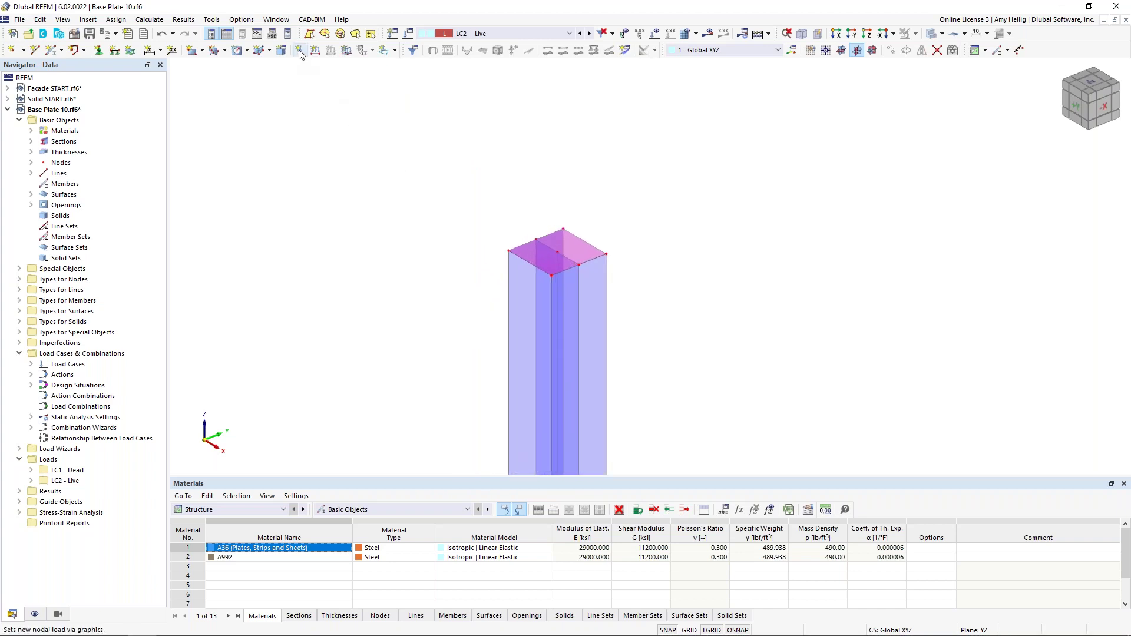
{"action": "left_click", "coordinate": [299, 51]}
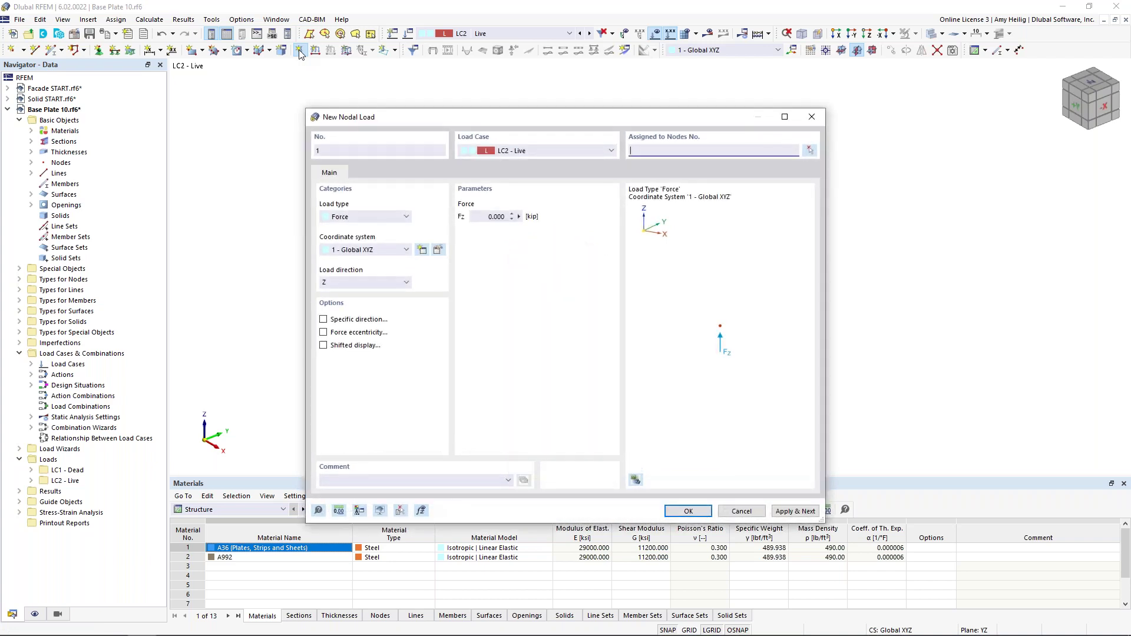
- Apply a nodal force of -20 kip in the global Z direction to the column's top centre node in load case LC1 - Dead
{"action": "left_click", "coordinate": [513, 152]}
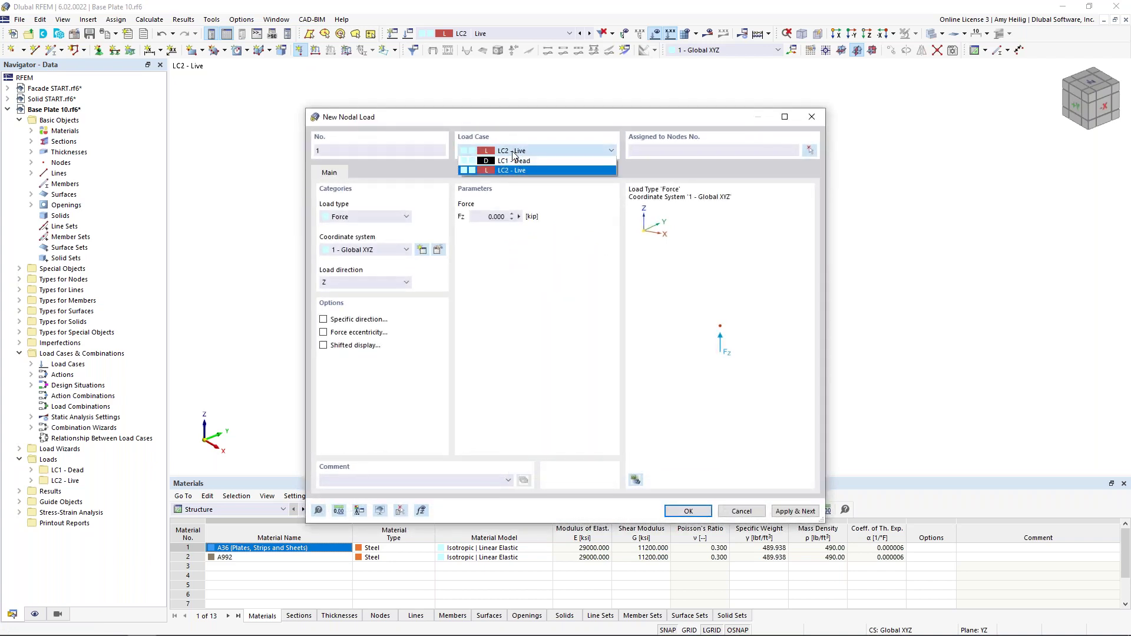
{"action": "left_click", "coordinate": [511, 161]}
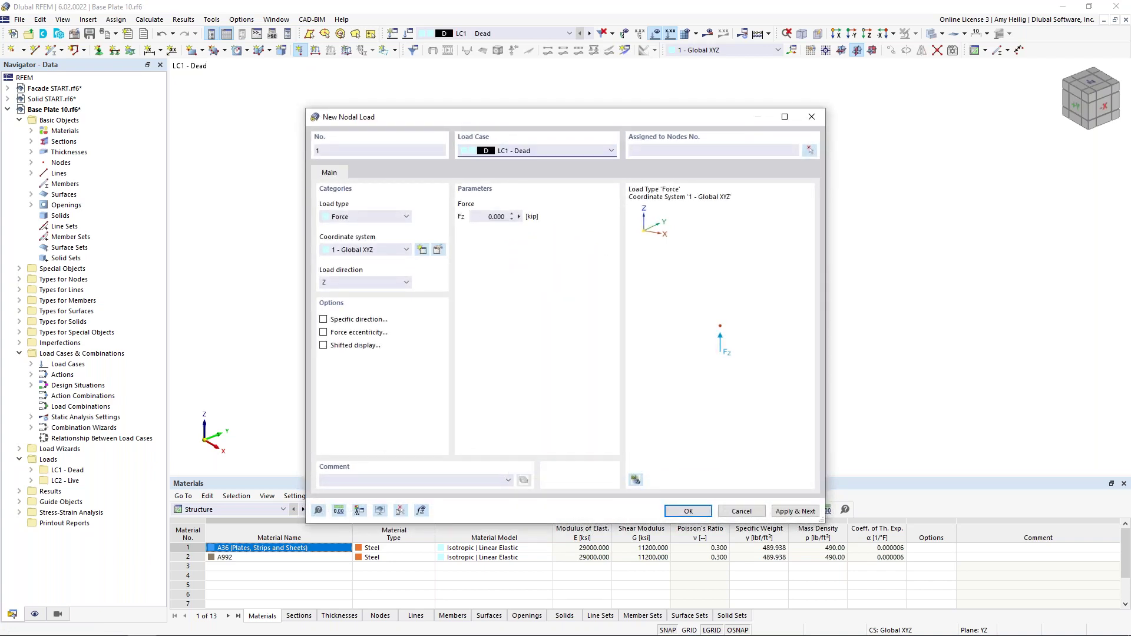
{"action": "left_click", "coordinate": [488, 217]}
{"action": "key", "text": "BackSpace"}
{"action": "left_click", "coordinate": [811, 151]}
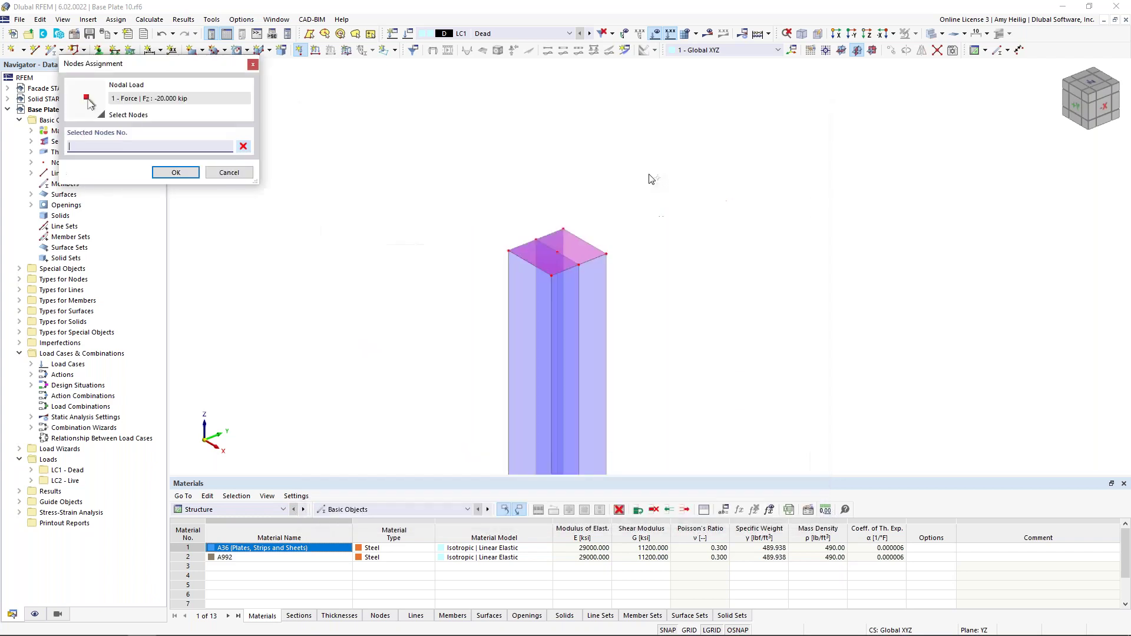
{"action": "left_click", "coordinate": [557, 253]}
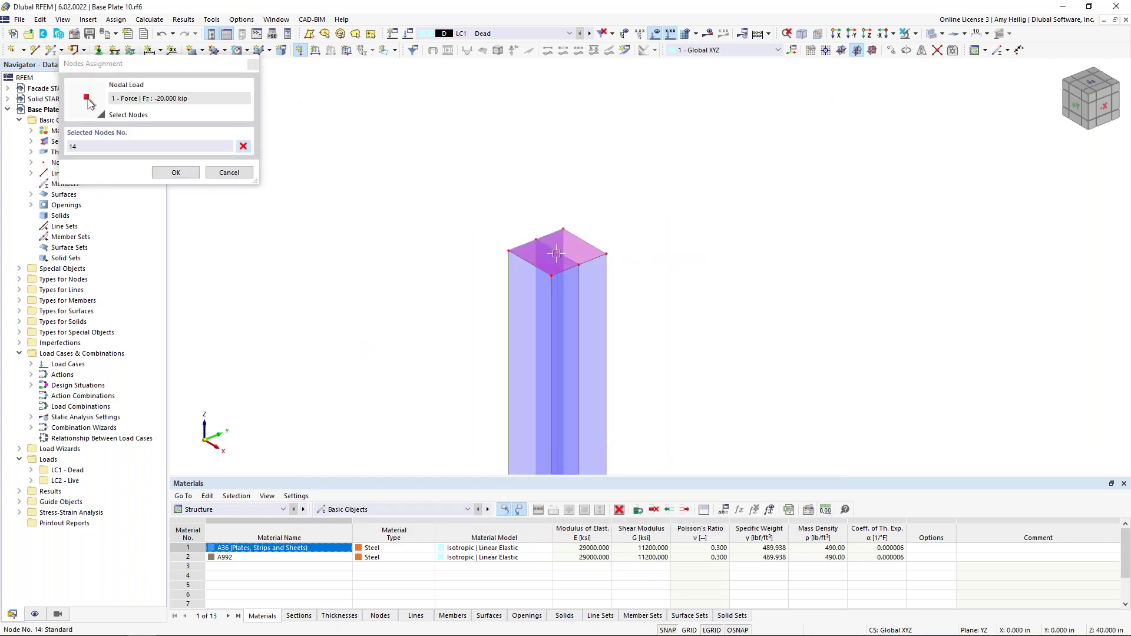
{"action": "left_click", "coordinate": [167, 172]}
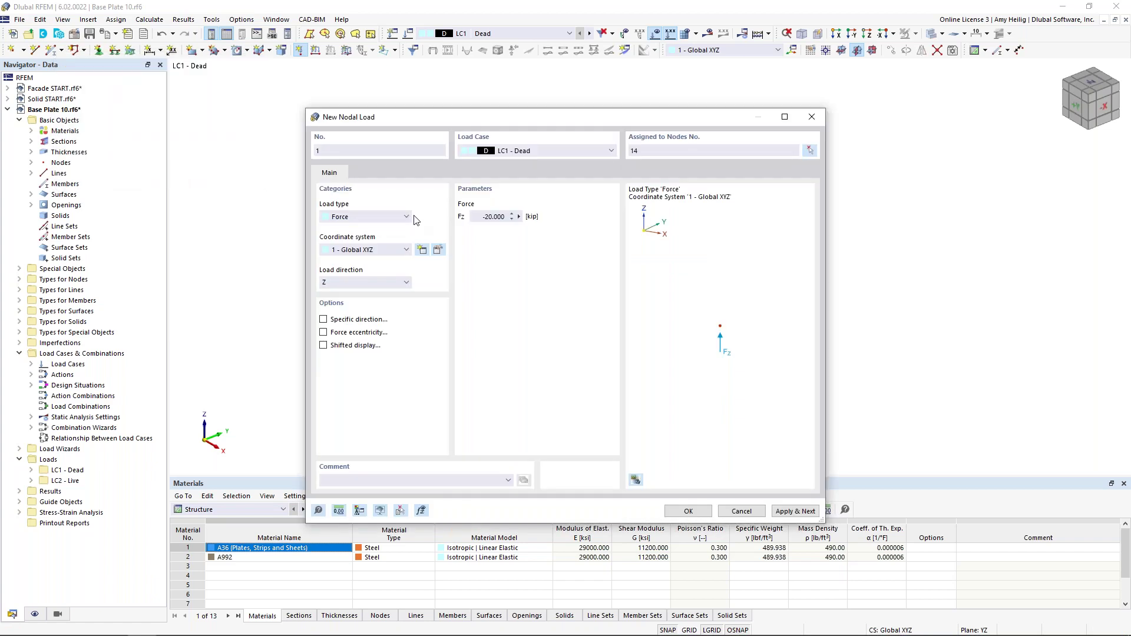
{"action": "left_click", "coordinate": [804, 511]}
- Add a 5 kip nodal force in the Y direction at the column's top centre node for load case LC2 - Live
{"action": "left_click_drag", "start_coordinate": [695, 117], "coordinate": [708, 366]}
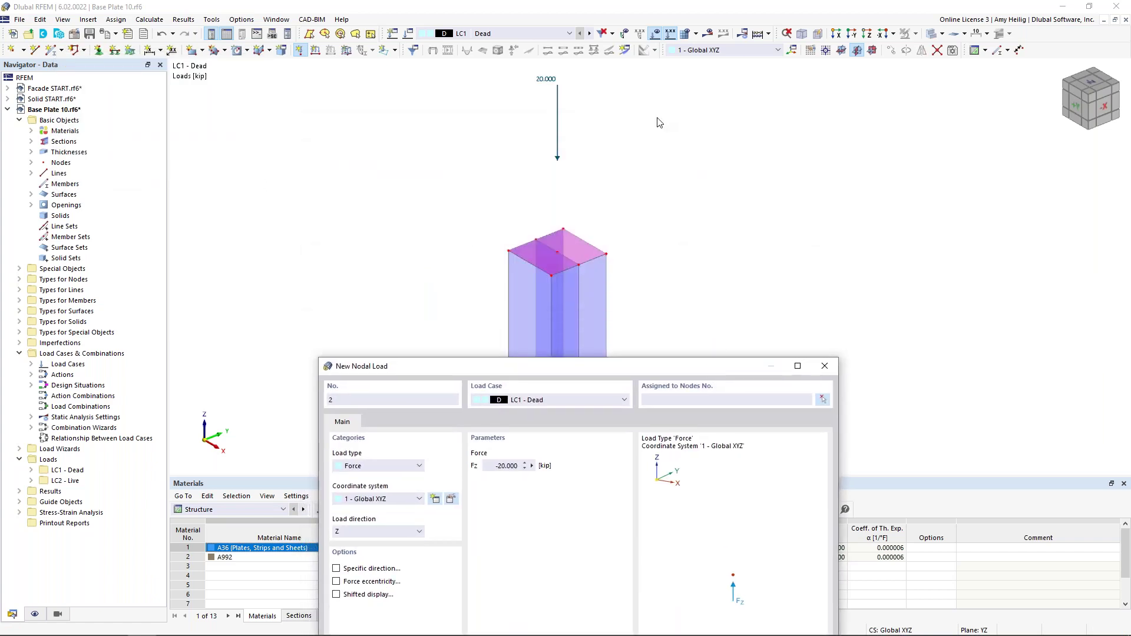
{"action": "left_click_drag", "start_coordinate": [631, 368], "coordinate": [634, 133]}
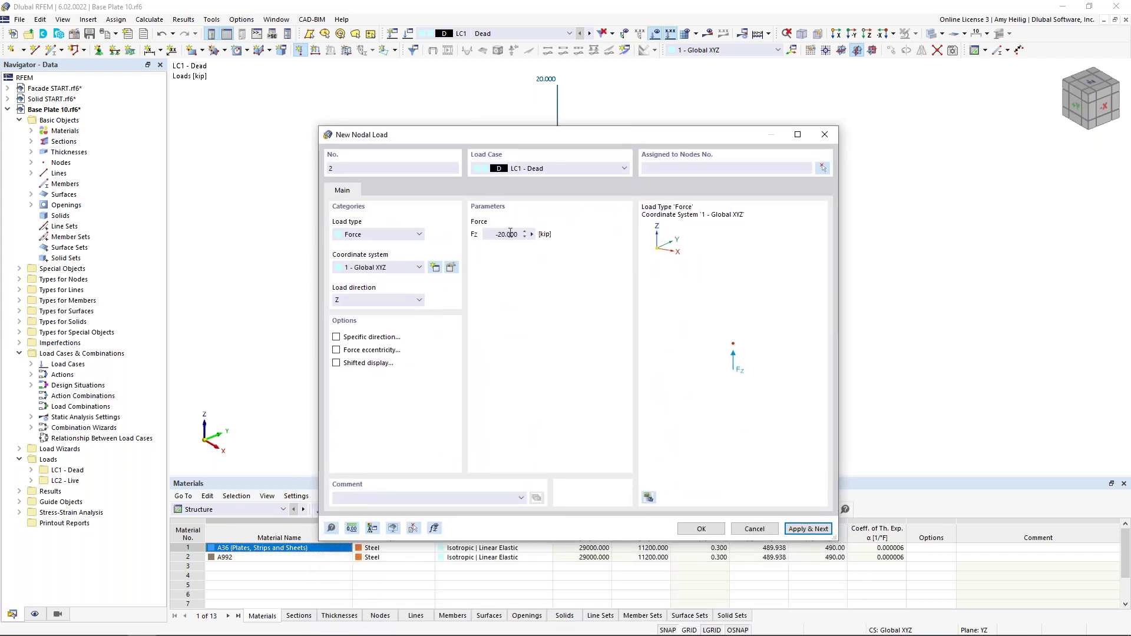
{"action": "left_click", "coordinate": [553, 166]}
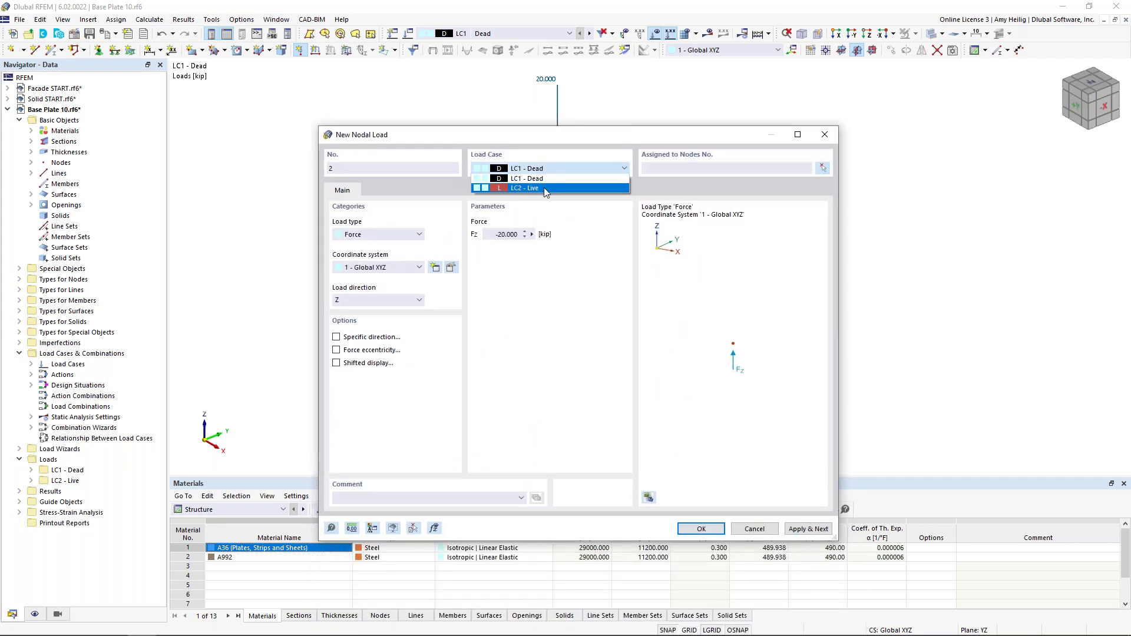
{"action": "left_click", "coordinate": [545, 188]}
{"action": "left_click_drag", "start_coordinate": [519, 235], "coordinate": [492, 235]}
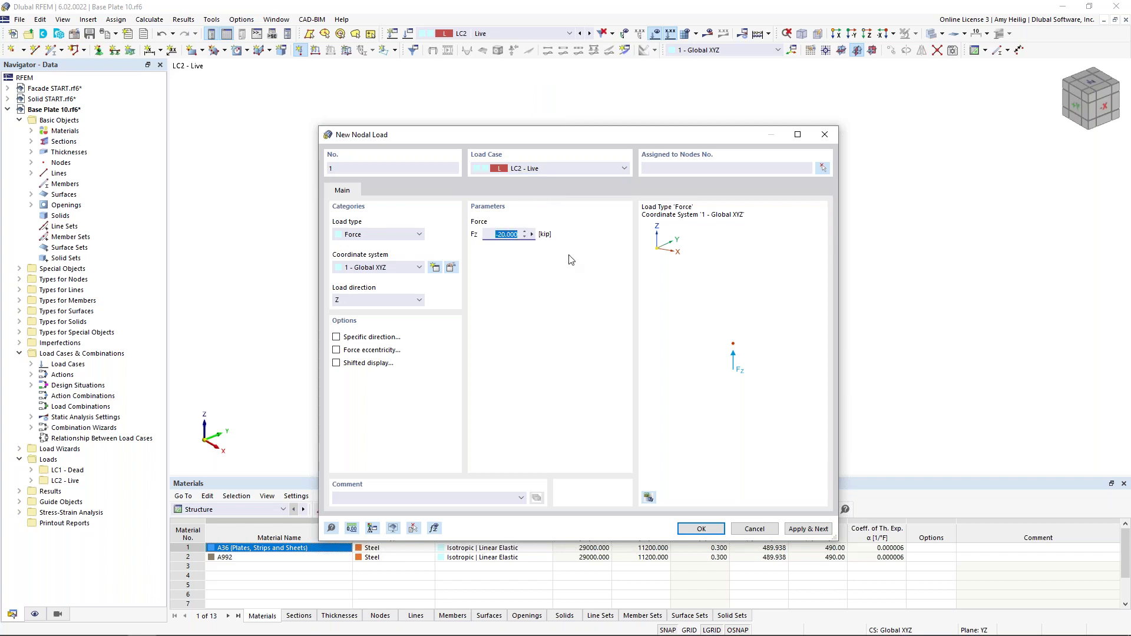
{"action": "type", "text": "5"}
{"action": "left_click", "coordinate": [408, 301]}
{"action": "left_click", "coordinate": [701, 529]}
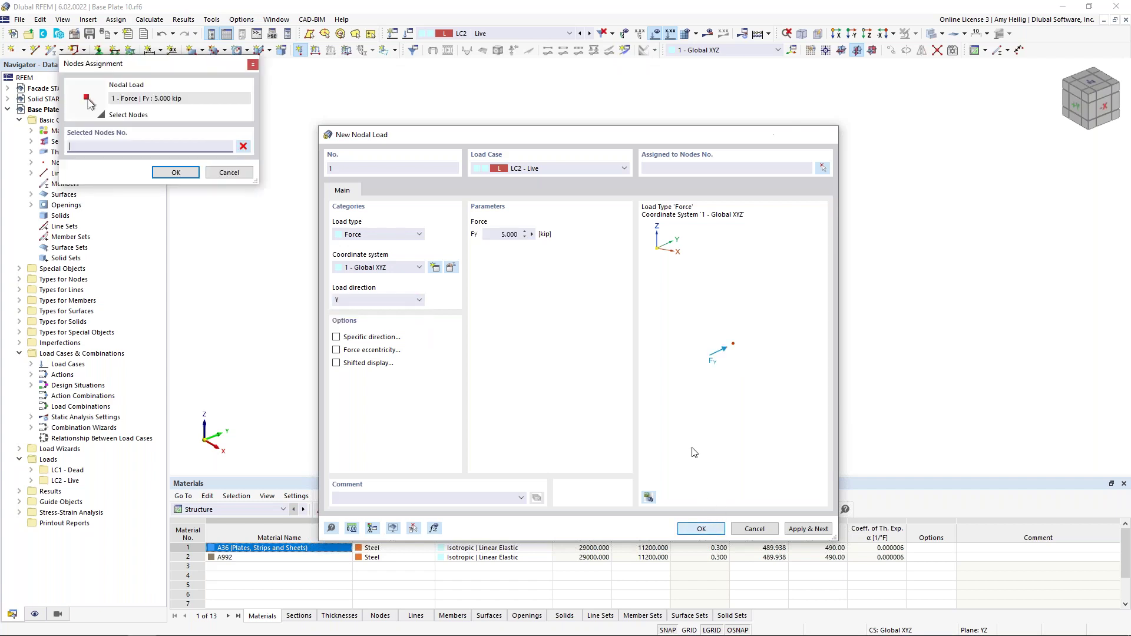
{"action": "left_click", "coordinate": [558, 252]}
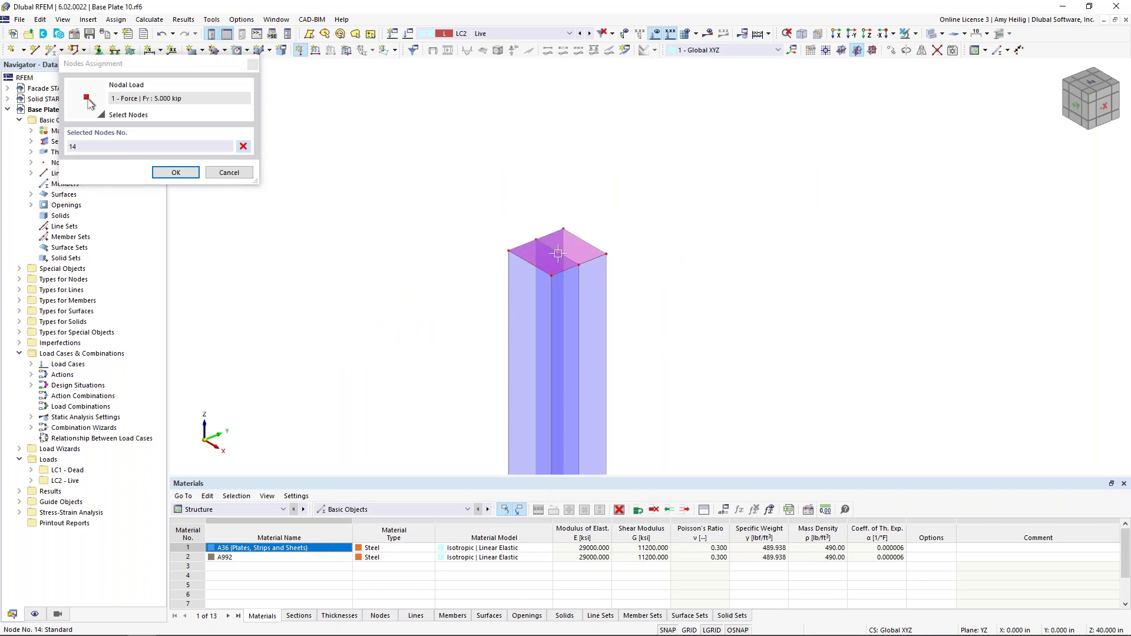
{"action": "left_click", "coordinate": [175, 172]}
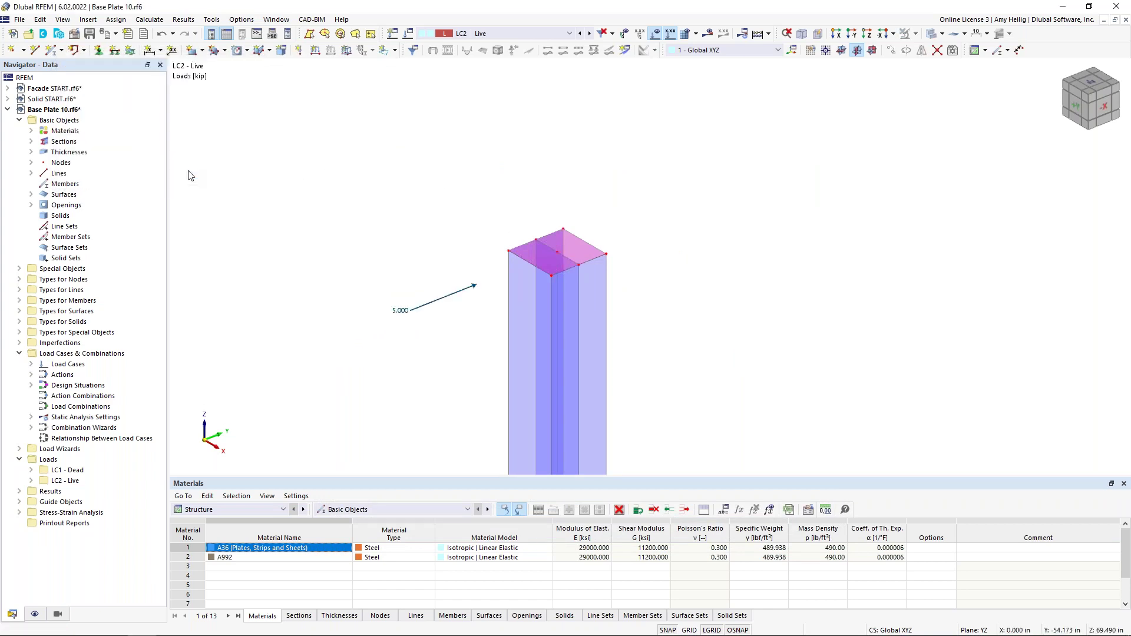
{"action": "scroll", "coordinate": [379, 223], "scroll_direction": "down", "scroll_amount": 1}
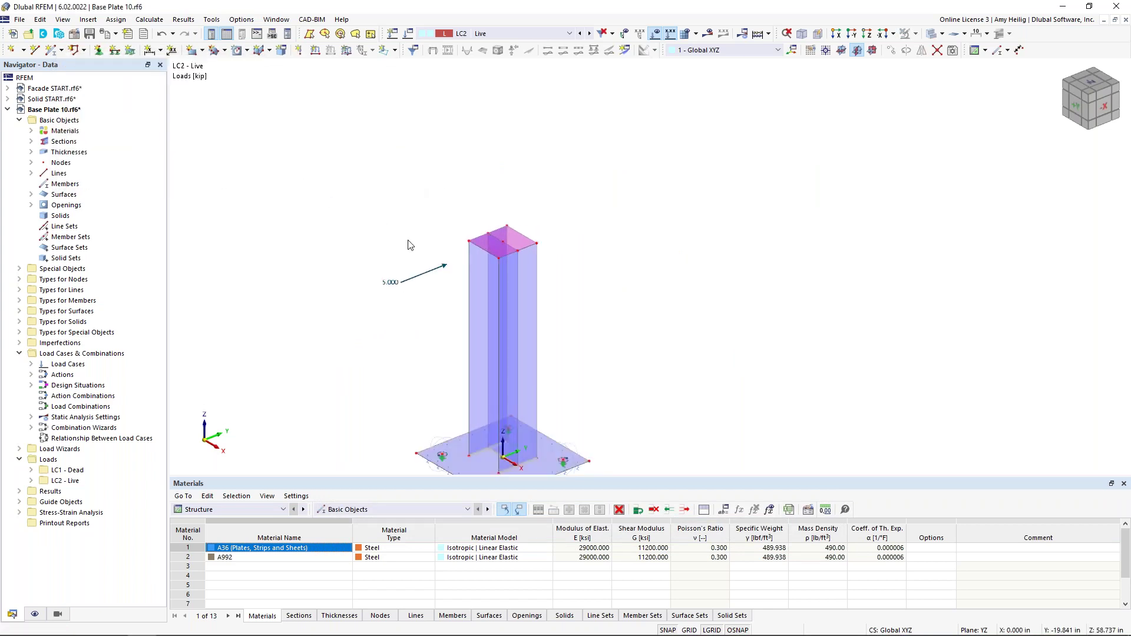
{"action": "left_click", "coordinate": [581, 34]}
{"action": "left_click", "coordinate": [589, 34]}
- Disable the combination wizard in the base settings for load cases and combinations
{"action": "left_click", "coordinate": [411, 34]}
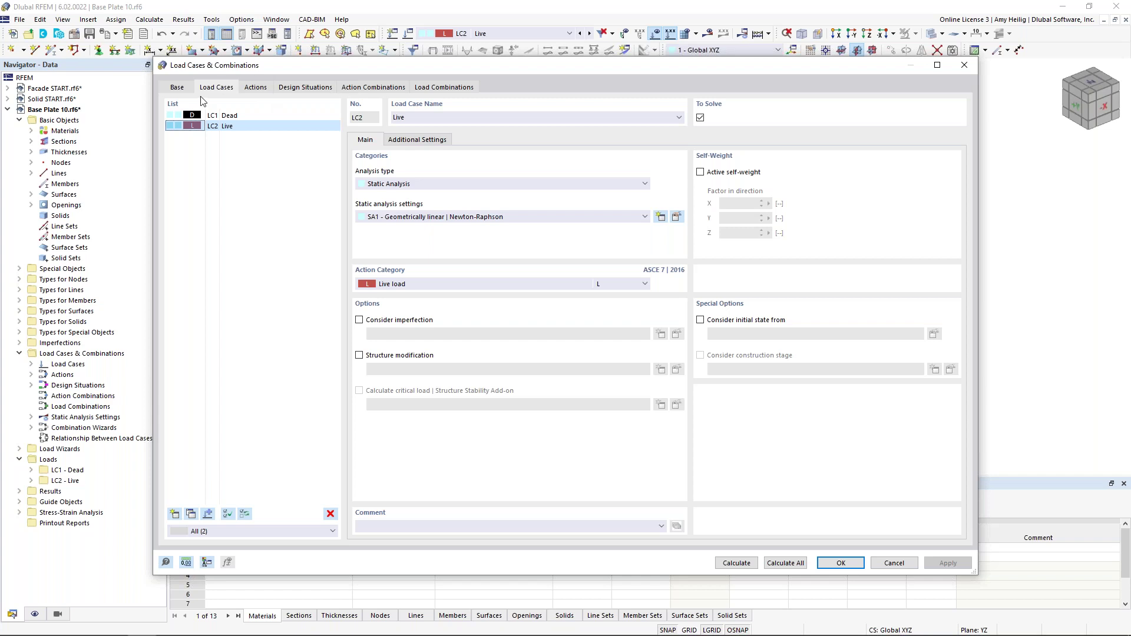
{"action": "left_click", "coordinate": [179, 88]}
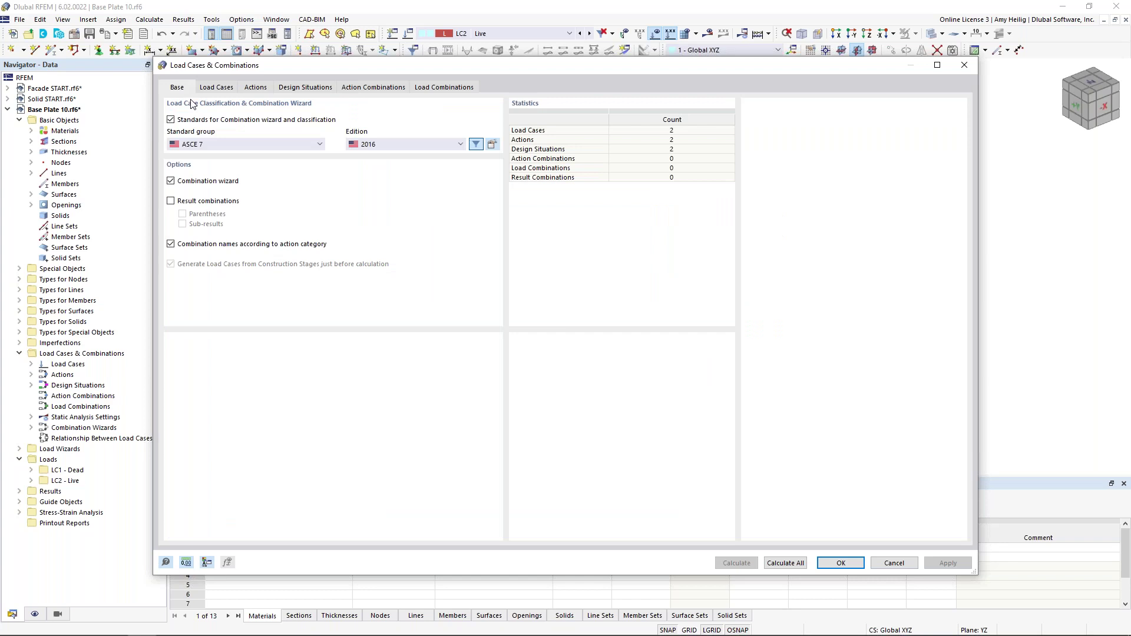
{"action": "left_click", "coordinate": [172, 183]}
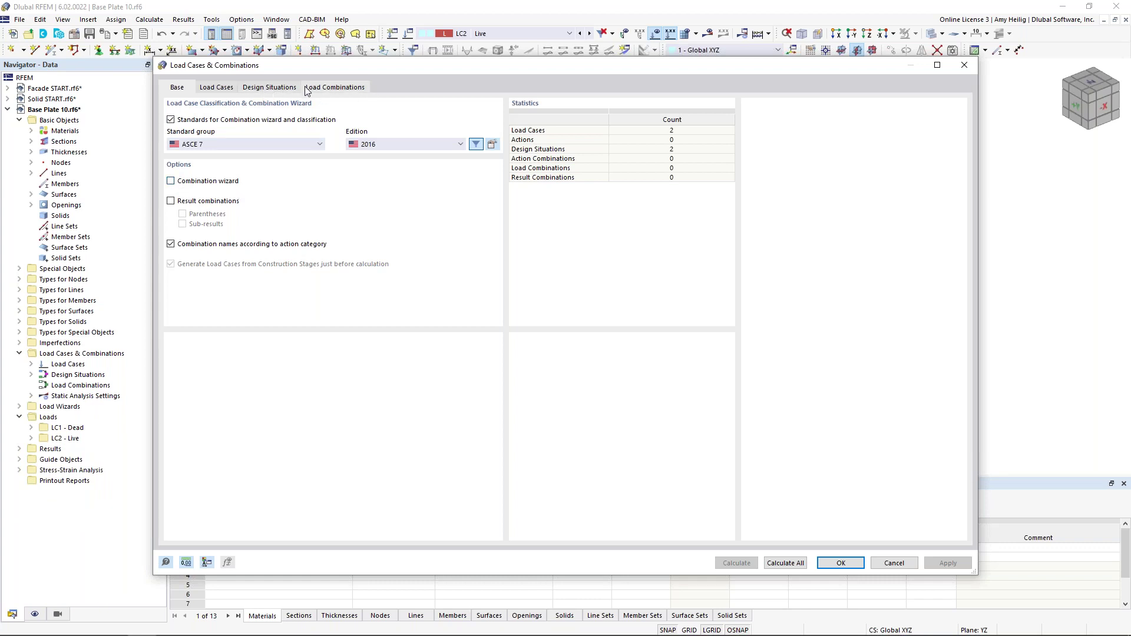
- Delete the Section 2.4 (ASD) design situation
{"action": "left_click", "coordinate": [277, 88]}
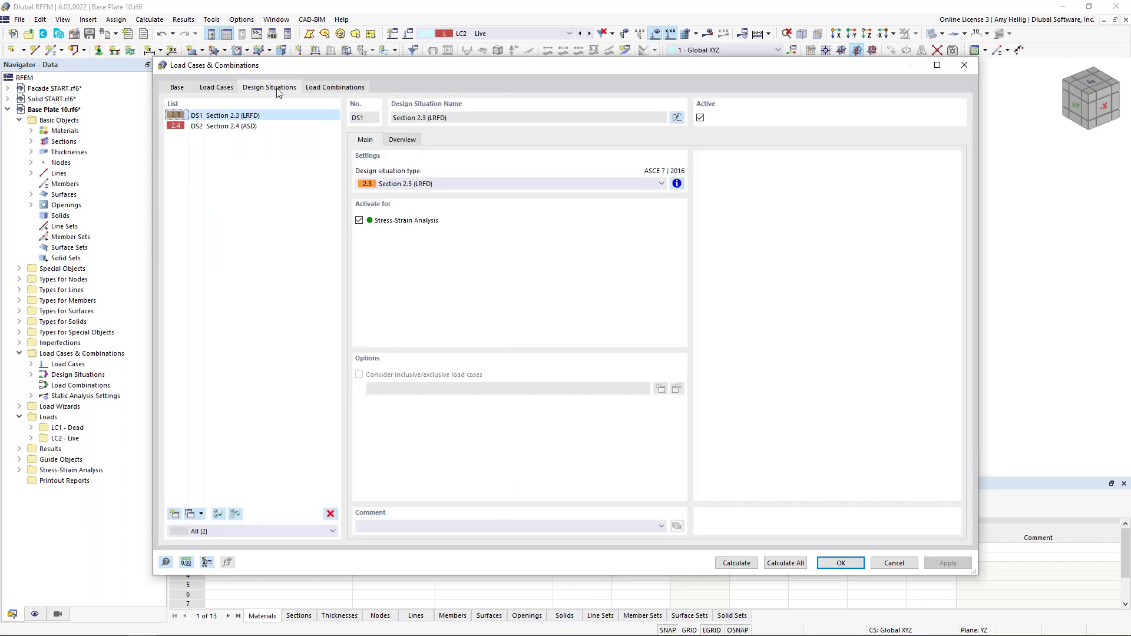
{"action": "left_click", "coordinate": [265, 131]}
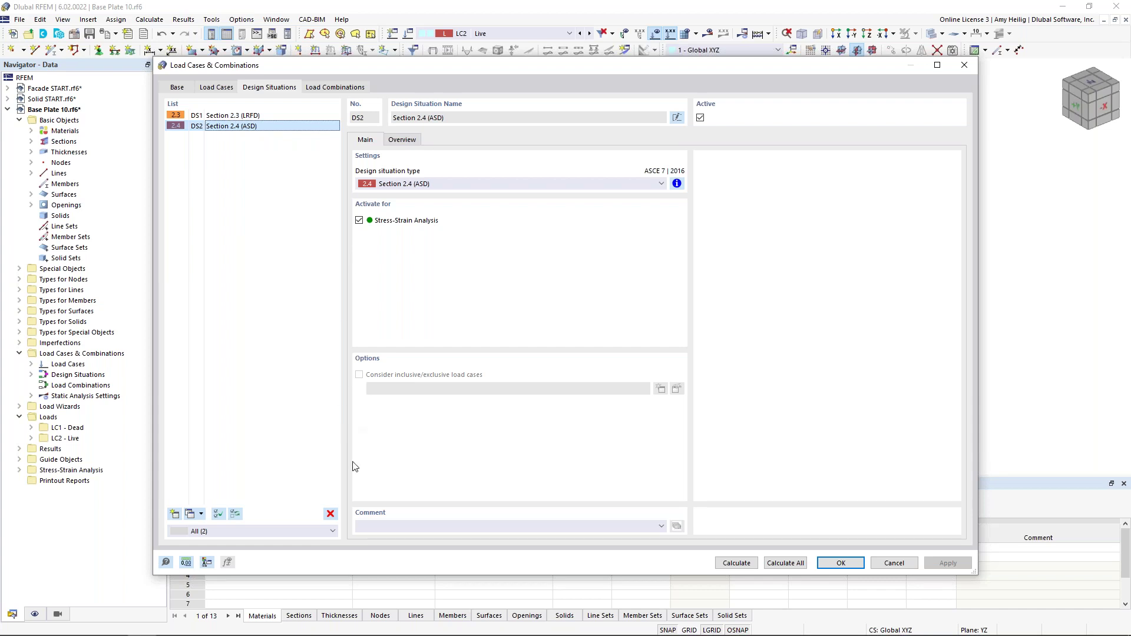
{"action": "left_click", "coordinate": [331, 514]}
{"action": "left_click", "coordinate": [576, 365]}
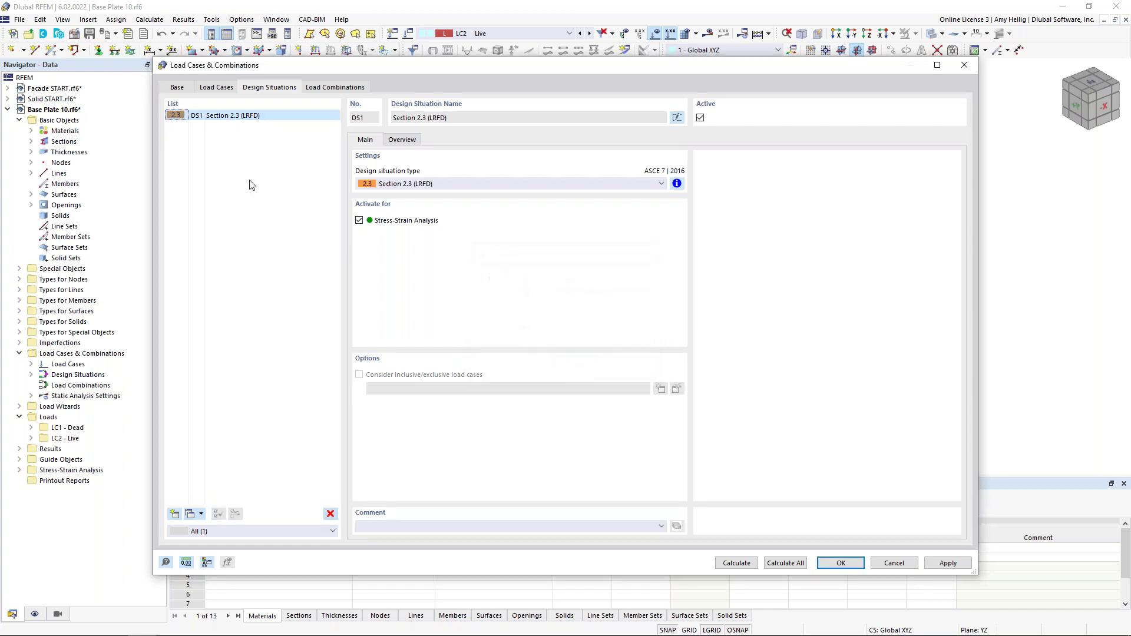
- Give the Section 2.3 (LRFD) design situation the custom name "Design Situation 1"
{"action": "left_click", "coordinate": [483, 118]}
{"action": "left_click", "coordinate": [680, 118]}
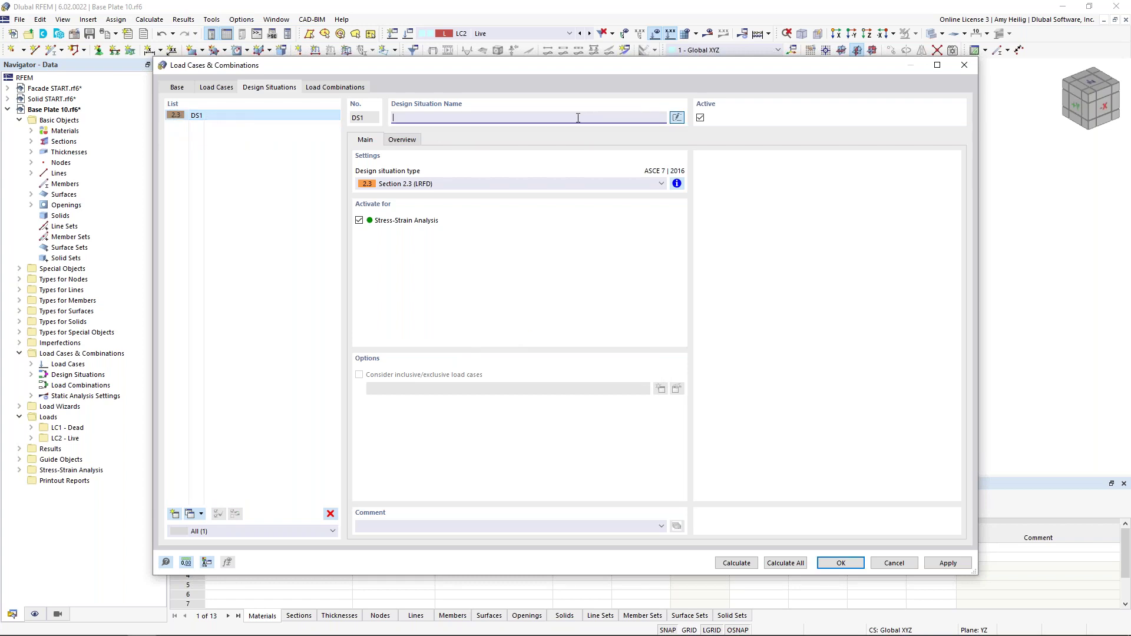
{"action": "type", "text": "Design Situation 1"}
- Create a load combination using the static analysis settings SA1 - Geometrically linear | Newton-Raphson
{"action": "left_click", "coordinate": [347, 88]}
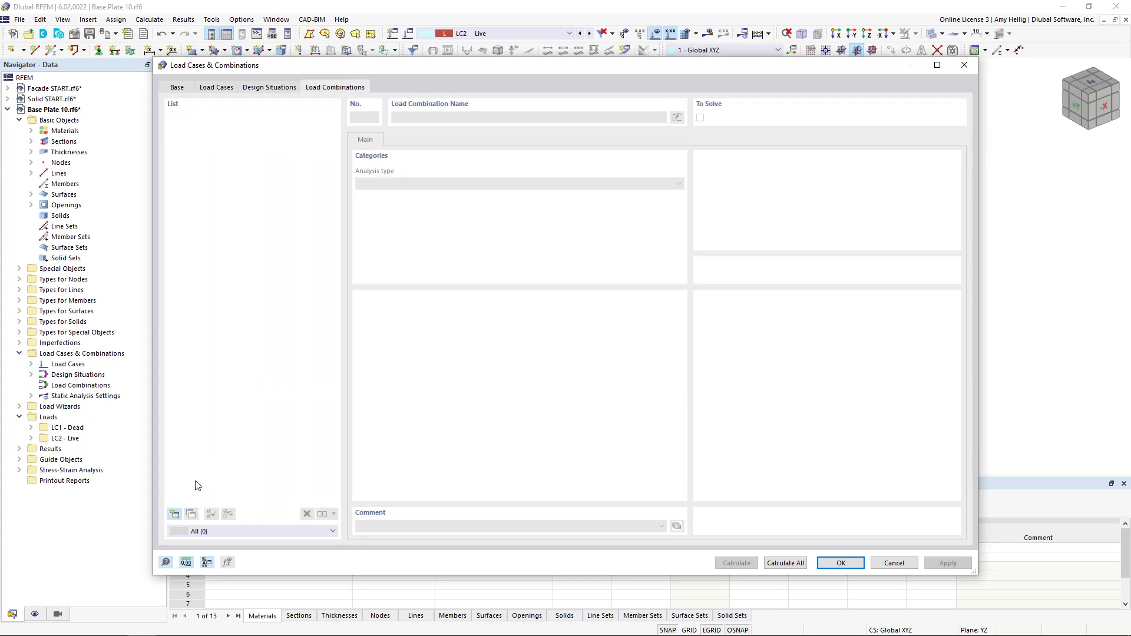
{"action": "left_click", "coordinate": [174, 514]}
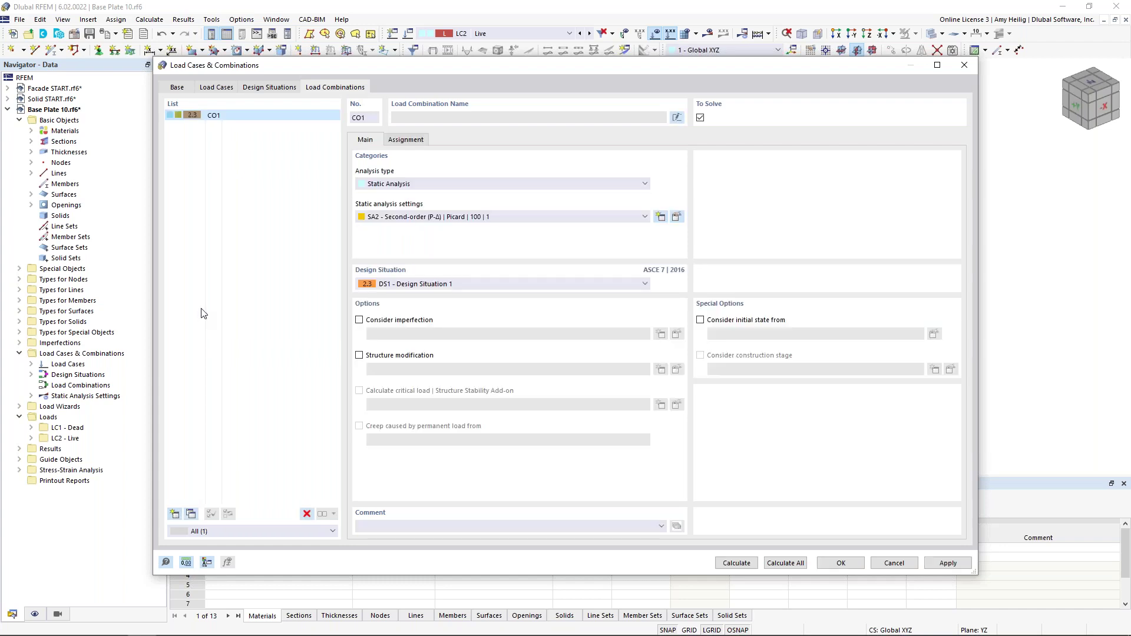
{"action": "left_click", "coordinate": [392, 218]}
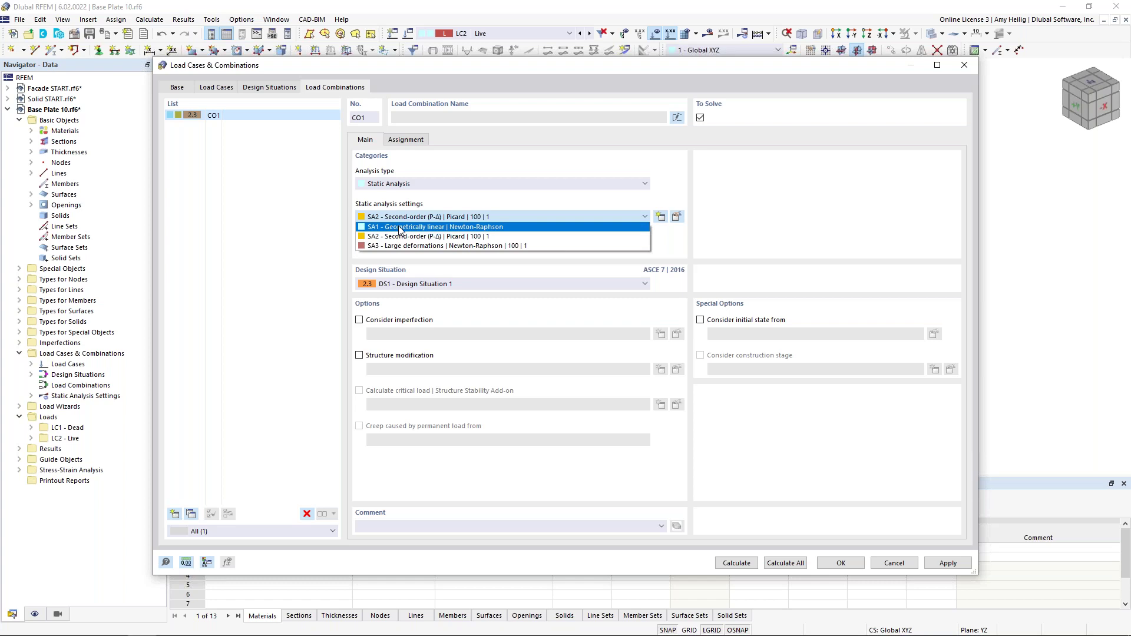
{"action": "left_click", "coordinate": [399, 228]}
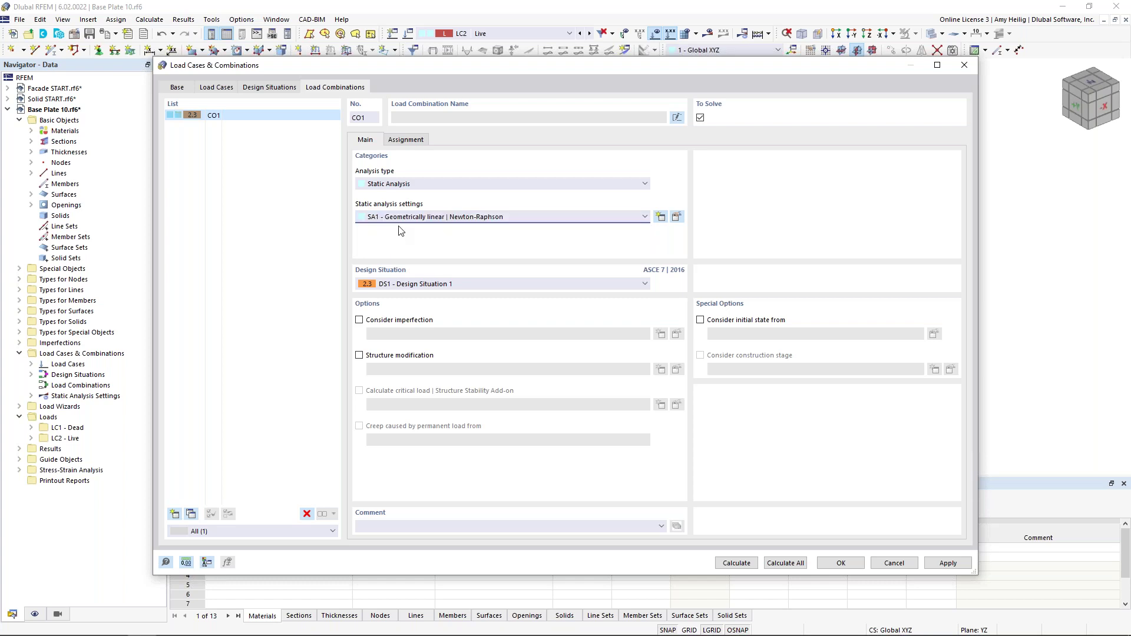
- Assign the LC1 Dead and LC2 Live load cases to the combination with factors of 1.00 and accept the combination settings
{"action": "left_click", "coordinate": [415, 141]}
{"action": "double_click", "coordinate": [422, 168]}
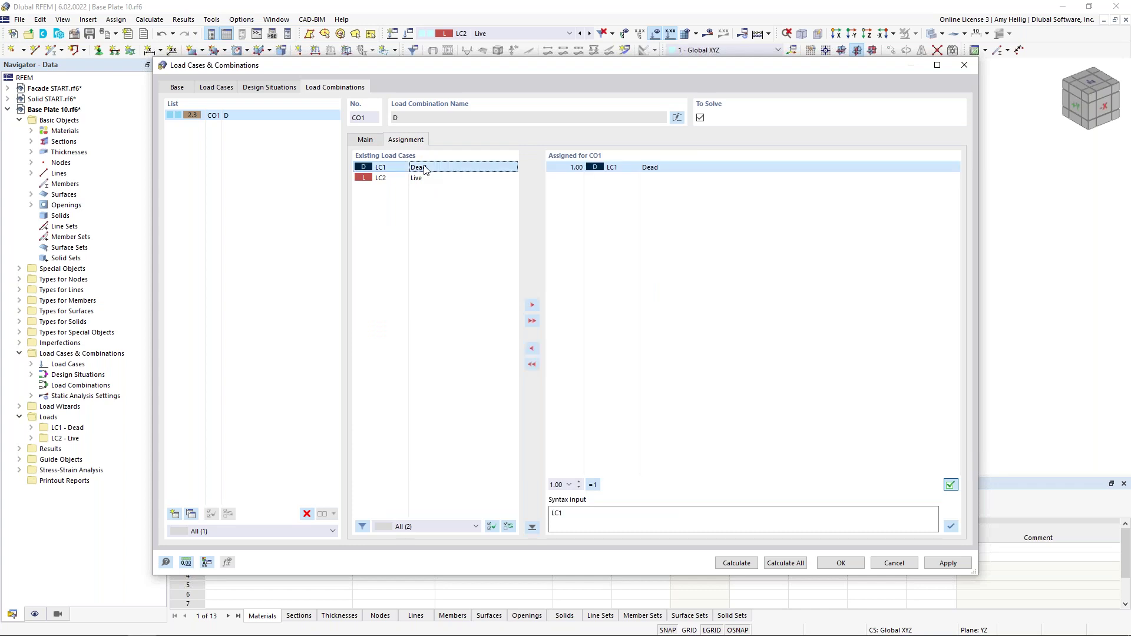
{"action": "double_click", "coordinate": [426, 178]}
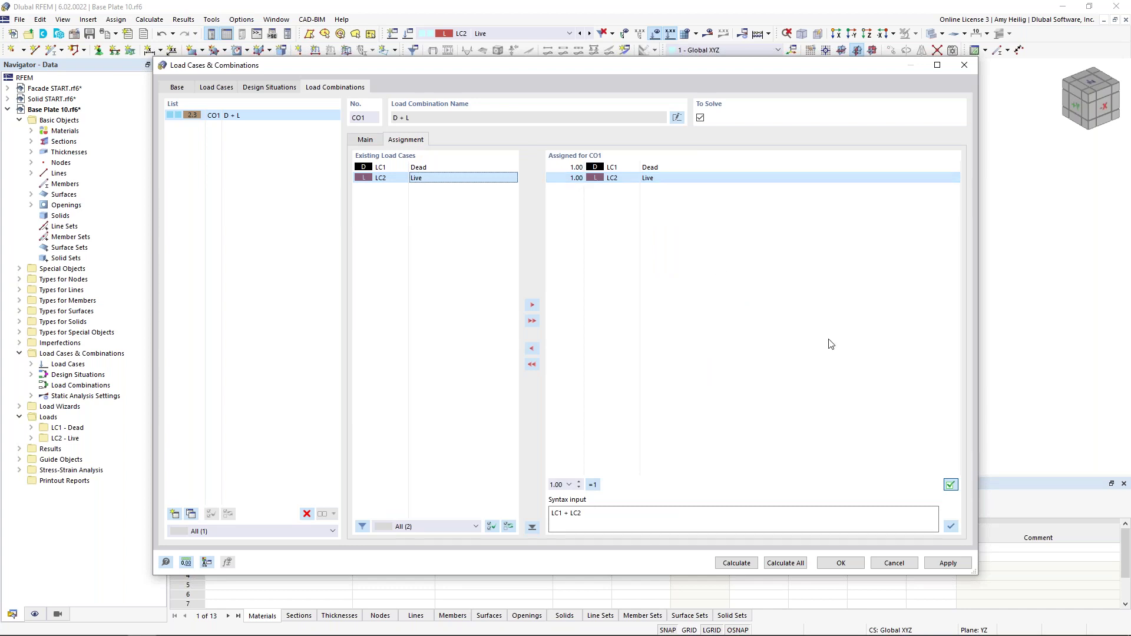
{"action": "left_click", "coordinate": [842, 563]}
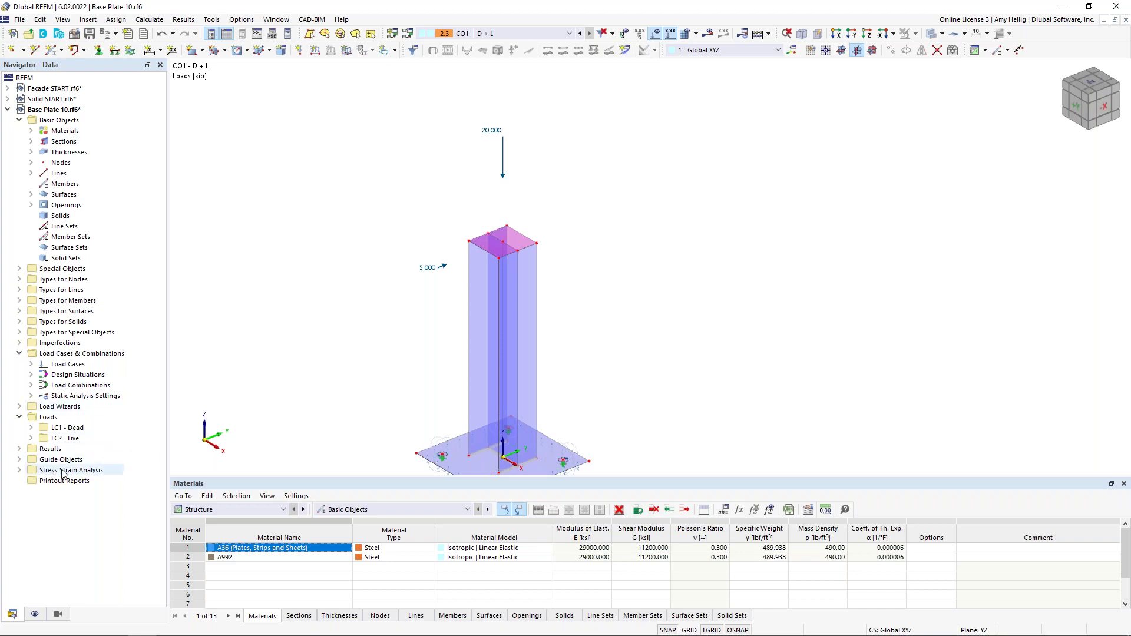
- Collapse the project tree and enable strain analysis in the global settings of the Stress-Strain Analysis add-on
{"action": "left_click", "coordinate": [19, 471]}
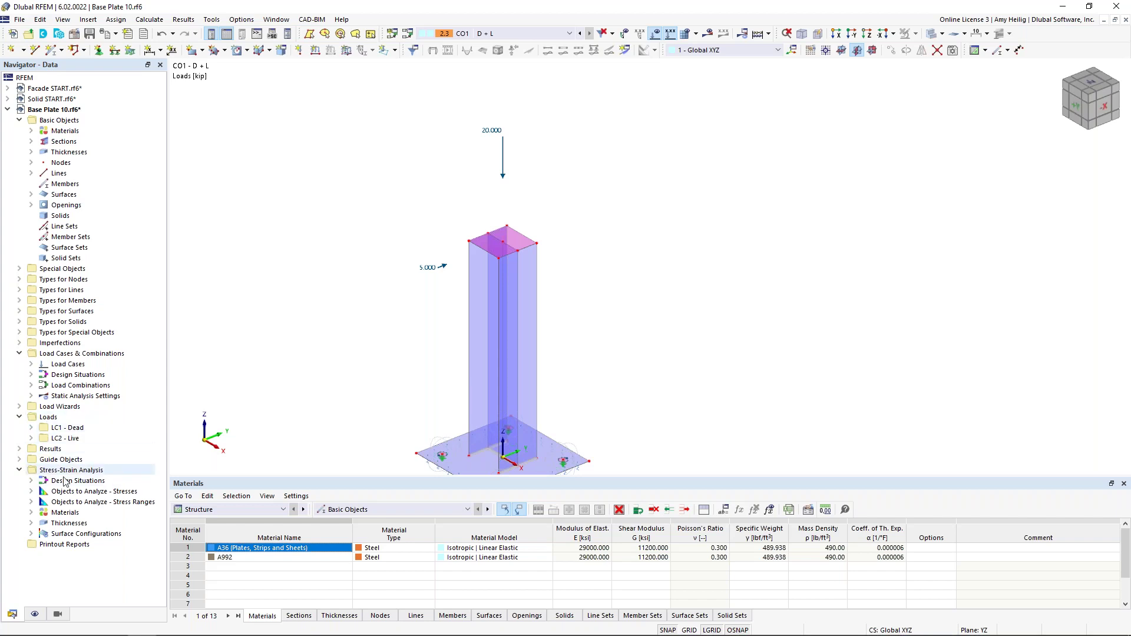
{"action": "right_click", "coordinate": [91, 302]}
{"action": "left_click", "coordinate": [145, 400]}
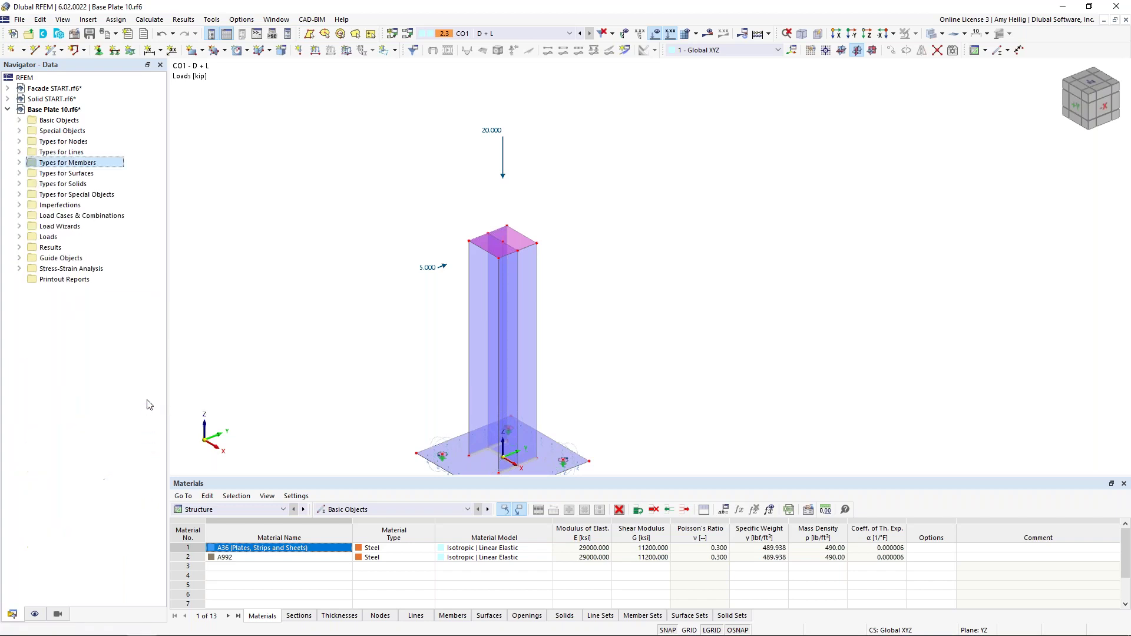
{"action": "left_click", "coordinate": [20, 269]}
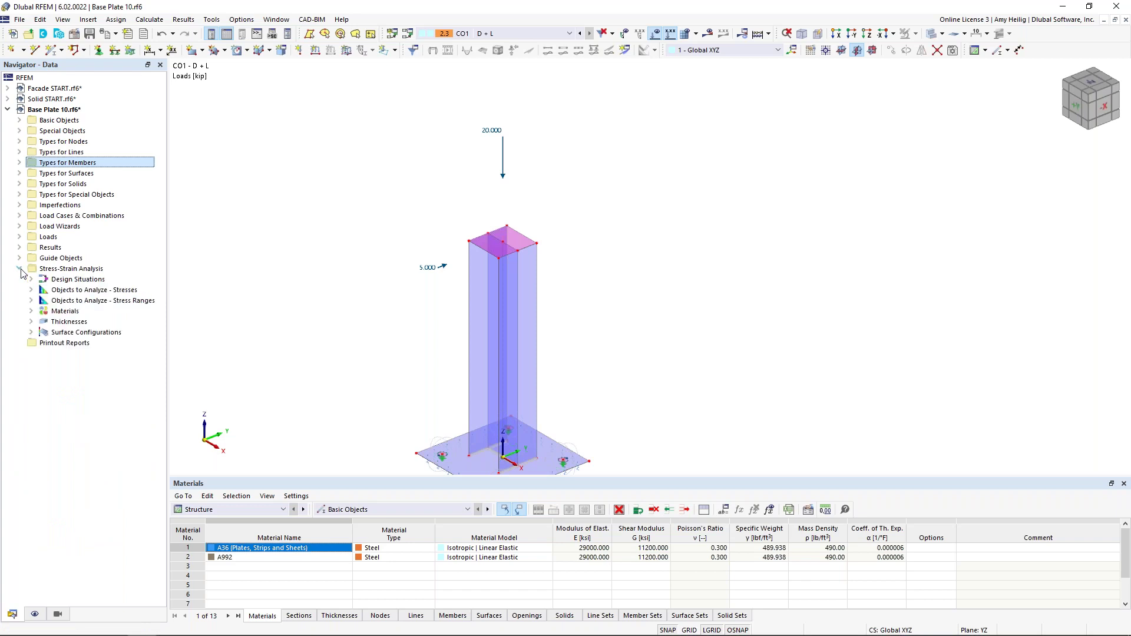
{"action": "right_click", "coordinate": [76, 272]}
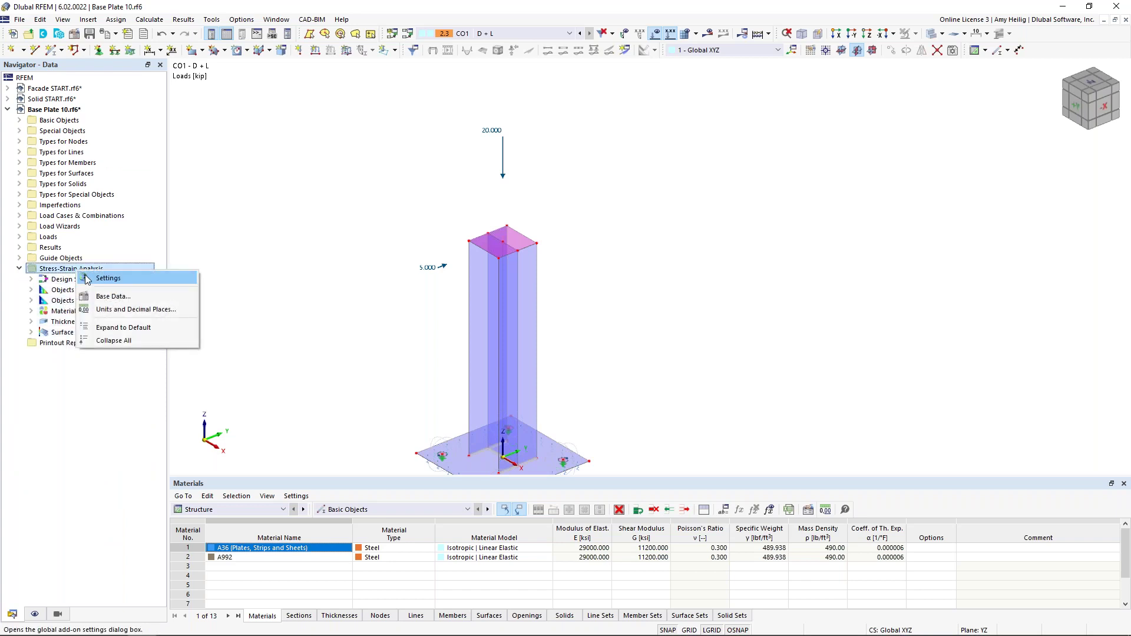
{"action": "left_click", "coordinate": [93, 279]}
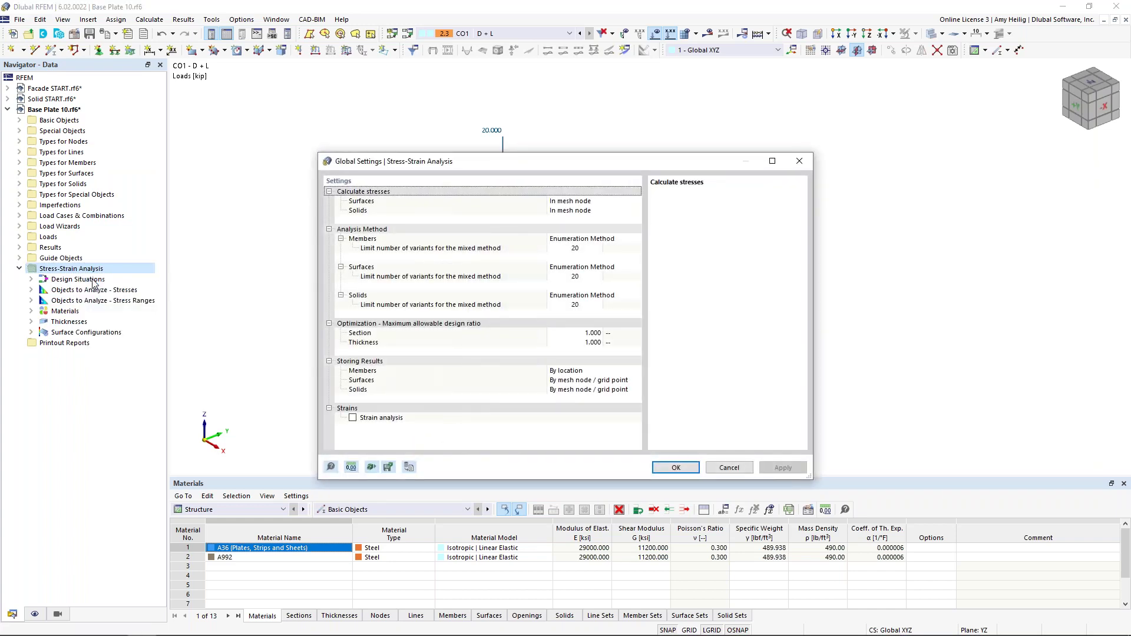
{"action": "left_click", "coordinate": [352, 418]}
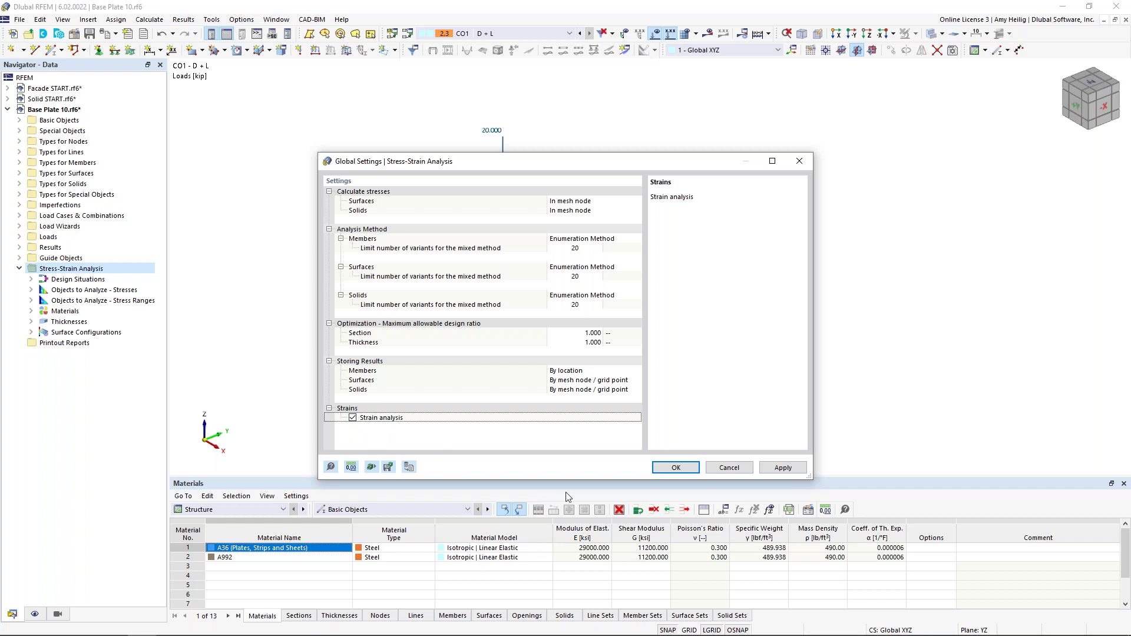
{"action": "left_click", "coordinate": [668, 471]}
- Open the Default surface configuration of the Stress-Strain Analysis and review the definitions of the σ1,+ and σ2,+ principal stresses
{"action": "left_click", "coordinate": [32, 333]}
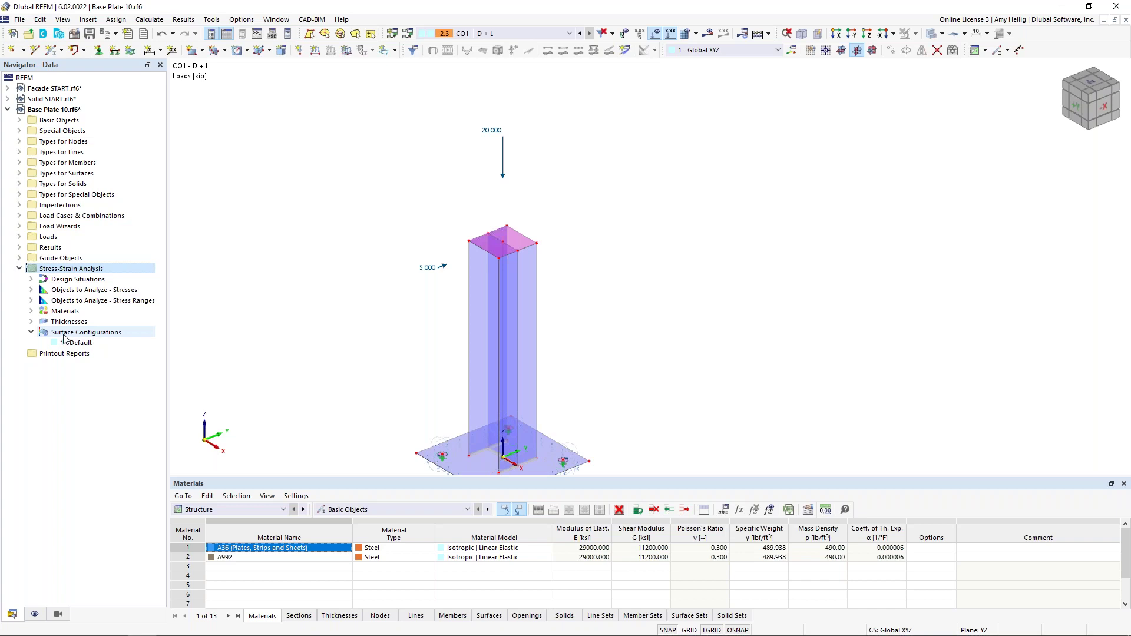
{"action": "middle_click_drag", "start_coordinate": [360, 407], "coordinate": [424, 335]}
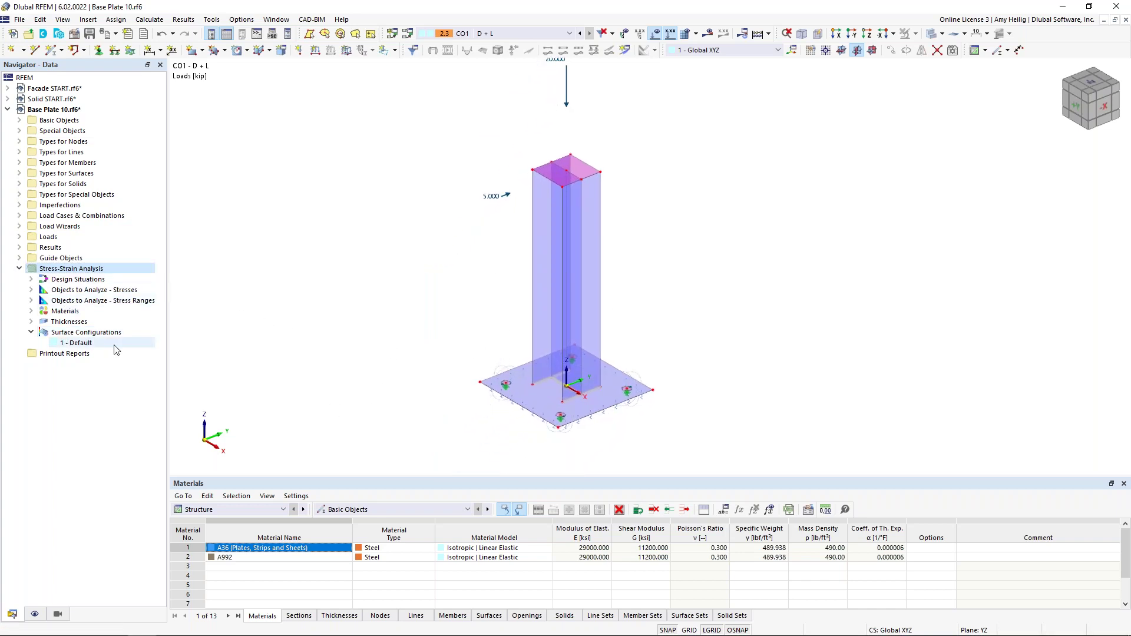
{"action": "double_click", "coordinate": [86, 344]}
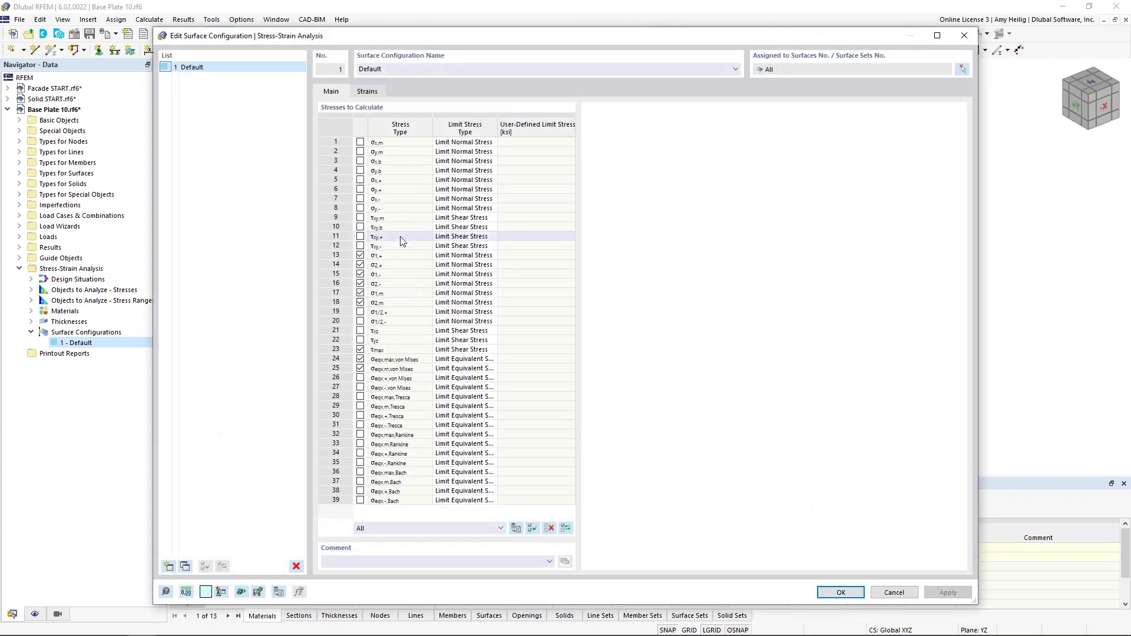
{"action": "left_click", "coordinate": [401, 256]}
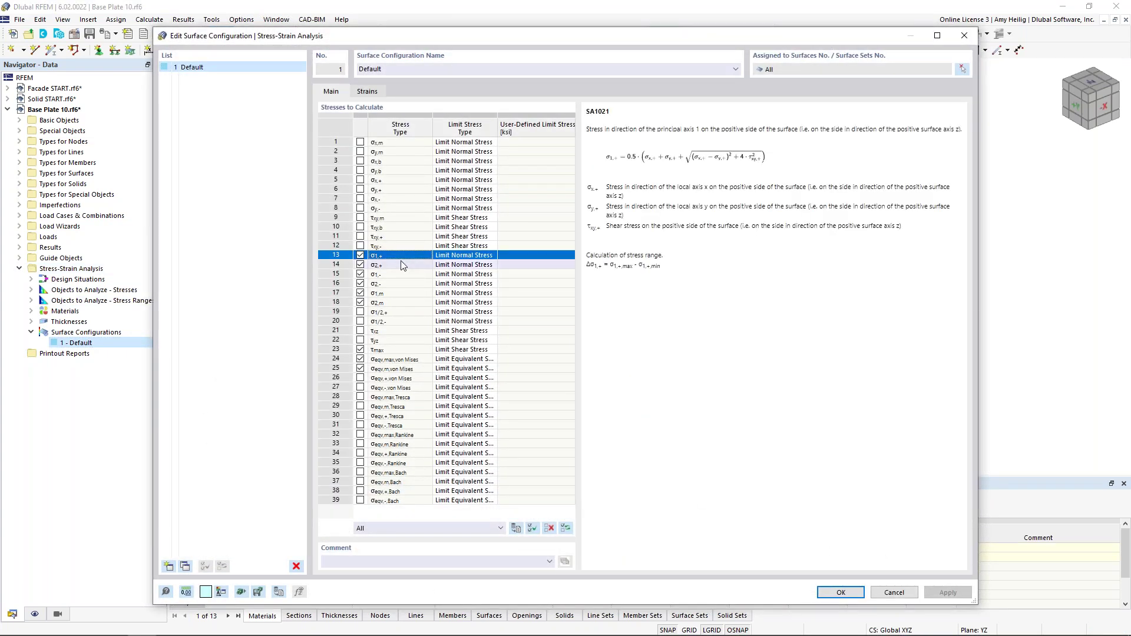
{"action": "left_click", "coordinate": [402, 264]}
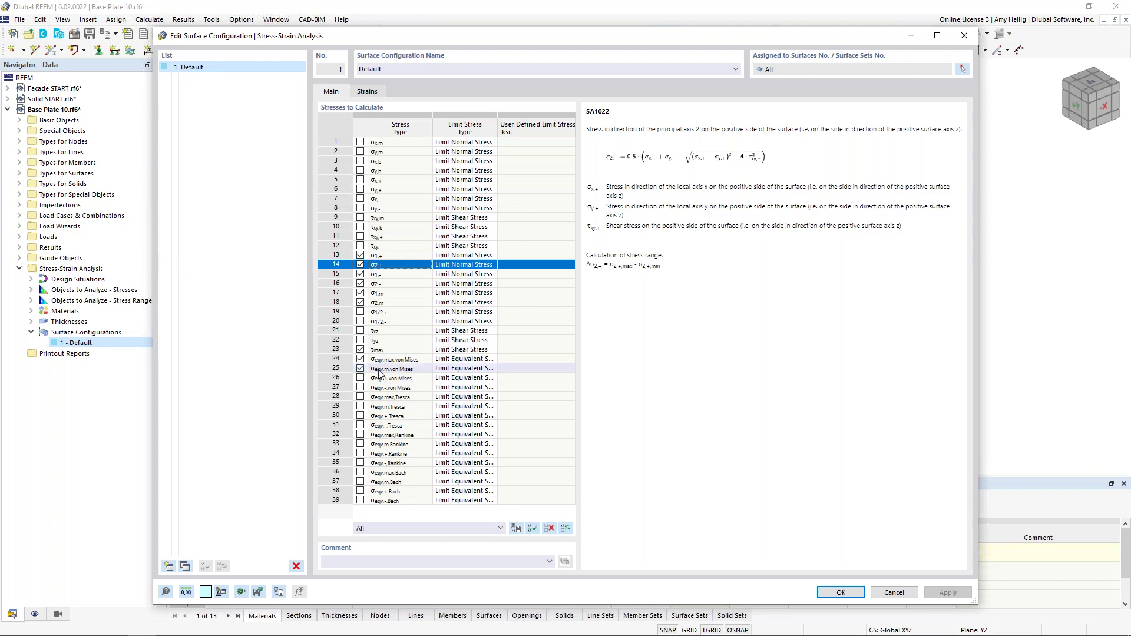
- Restrict the stresses to calculate to σeqv,max,von Mises, keeping Limit Equivalent Stress as its limit stress type
{"action": "left_click", "coordinate": [549, 529]}
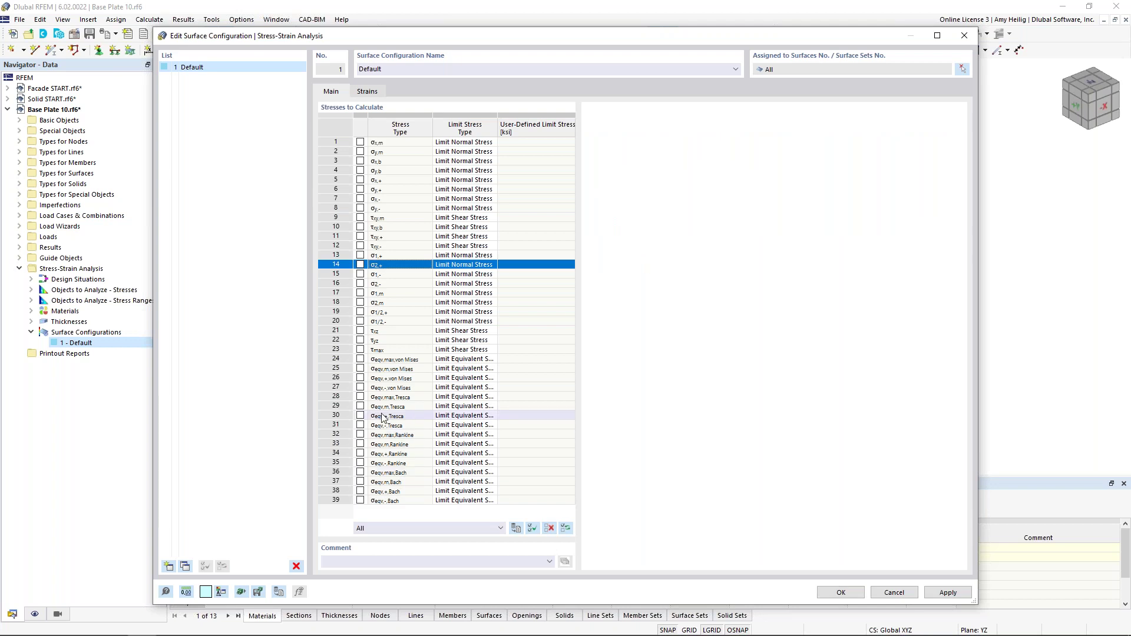
{"action": "left_click", "coordinate": [360, 359]}
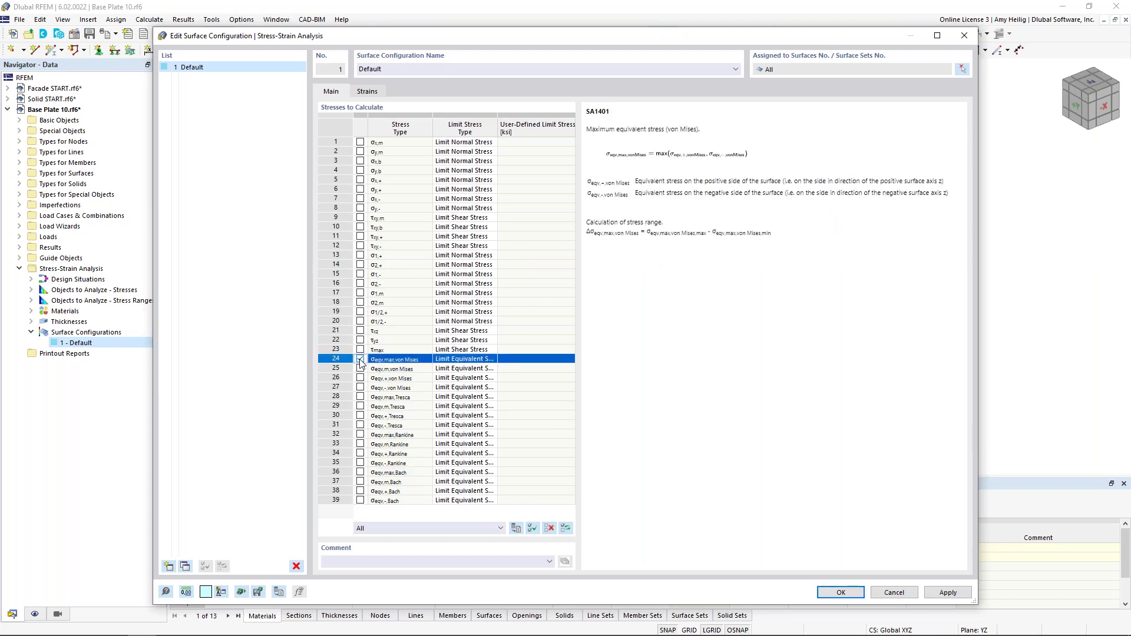
{"action": "left_click", "coordinate": [361, 359]}
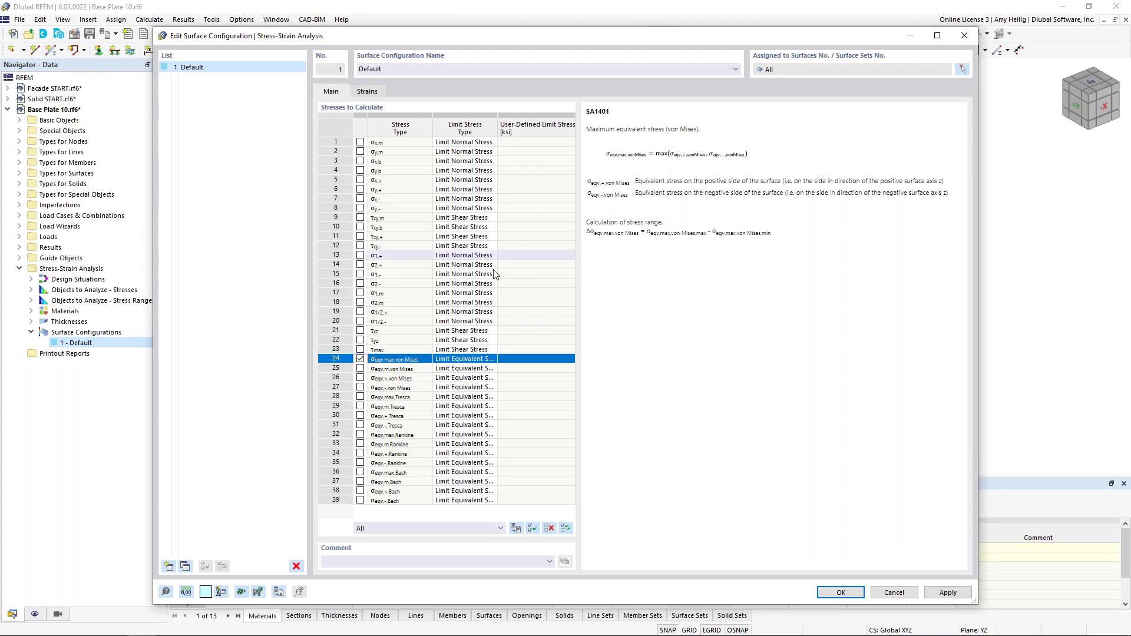
{"action": "left_click", "coordinate": [469, 363]}
{"action": "left_click", "coordinate": [492, 359]}
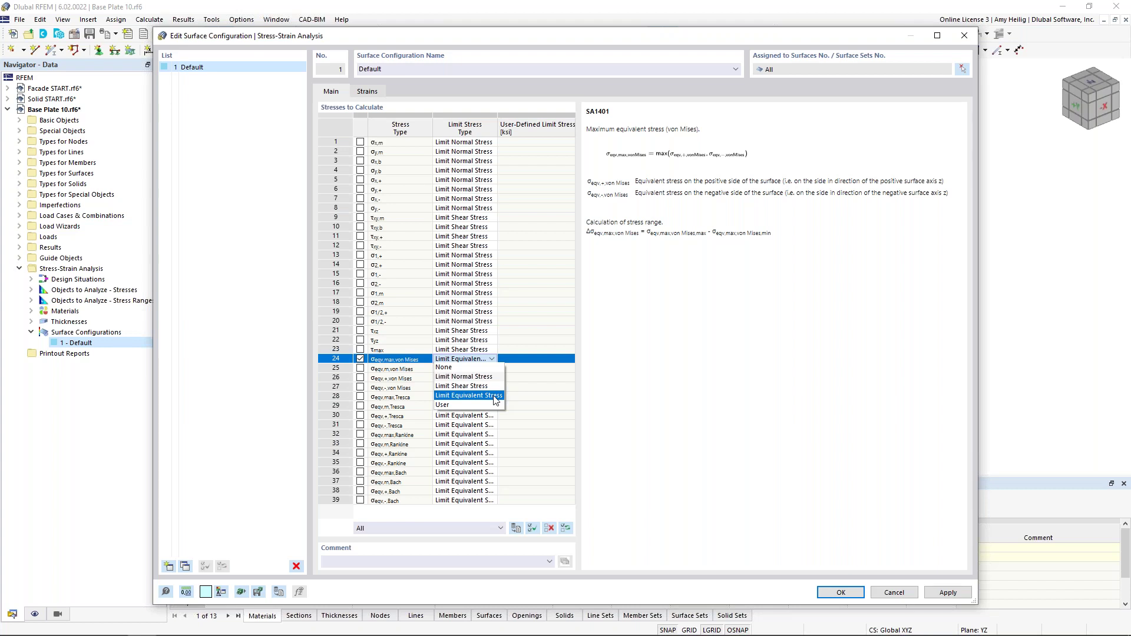
{"action": "left_click", "coordinate": [646, 398]}
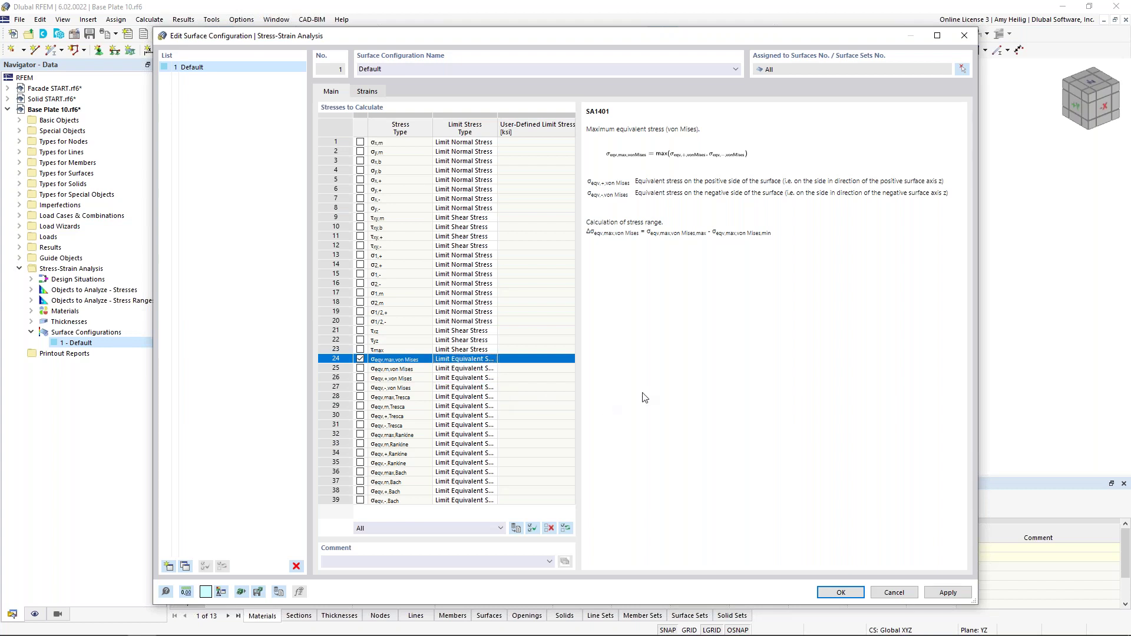
- Restrict the strains to calculate to the εMises strain and accept the Default surface configuration
{"action": "left_click", "coordinate": [368, 92]}
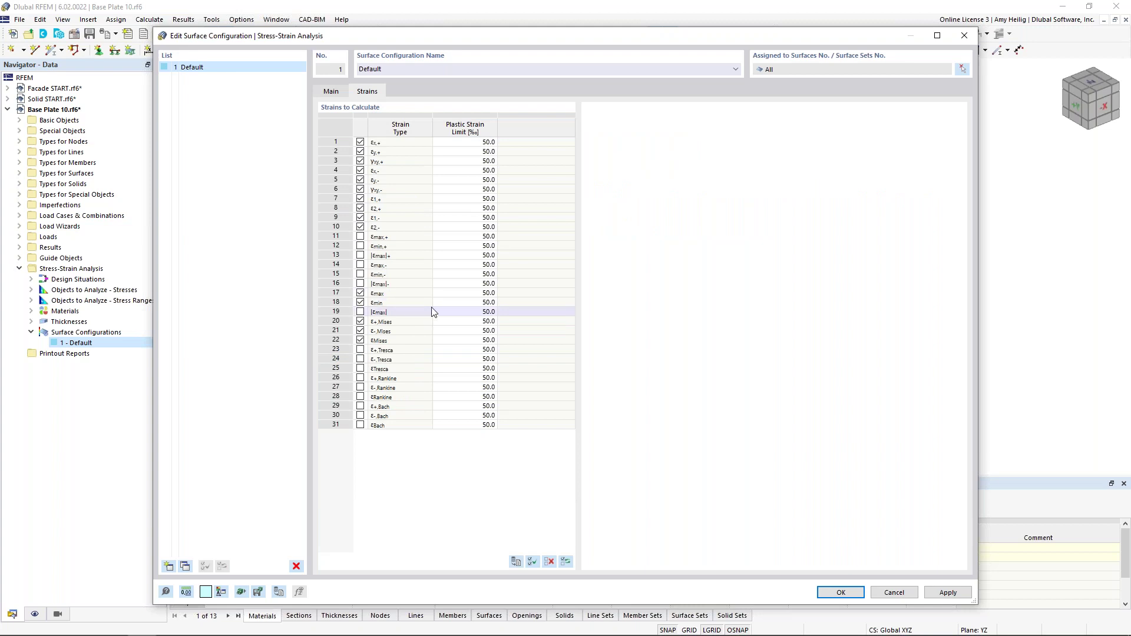
{"action": "left_click", "coordinate": [550, 562]}
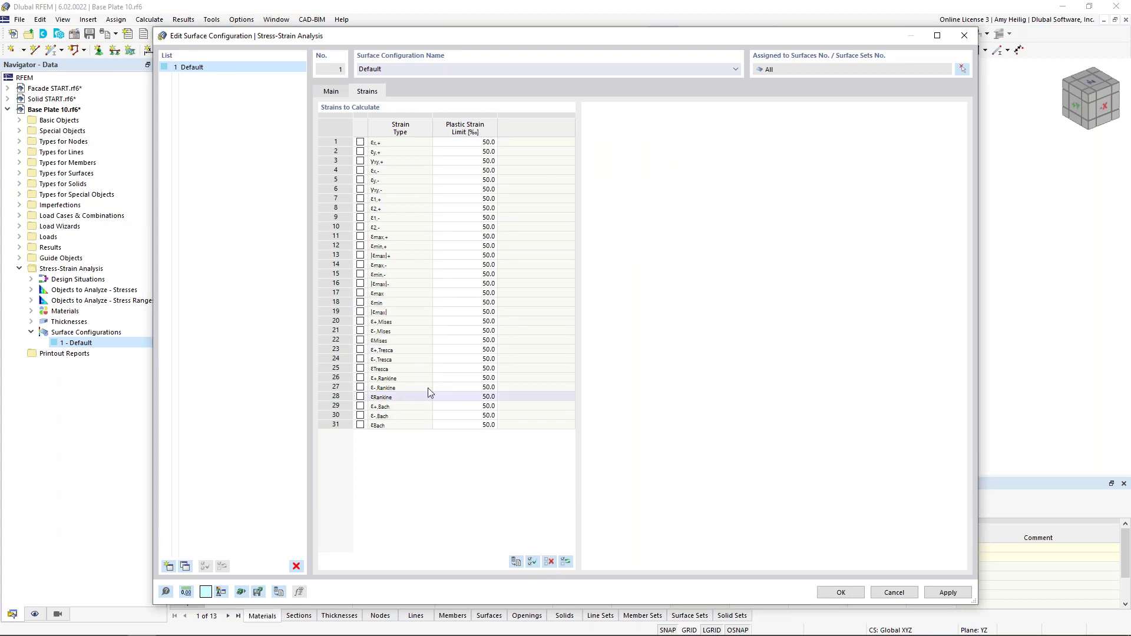
{"action": "left_click", "coordinate": [360, 342]}
{"action": "left_click", "coordinate": [361, 341]}
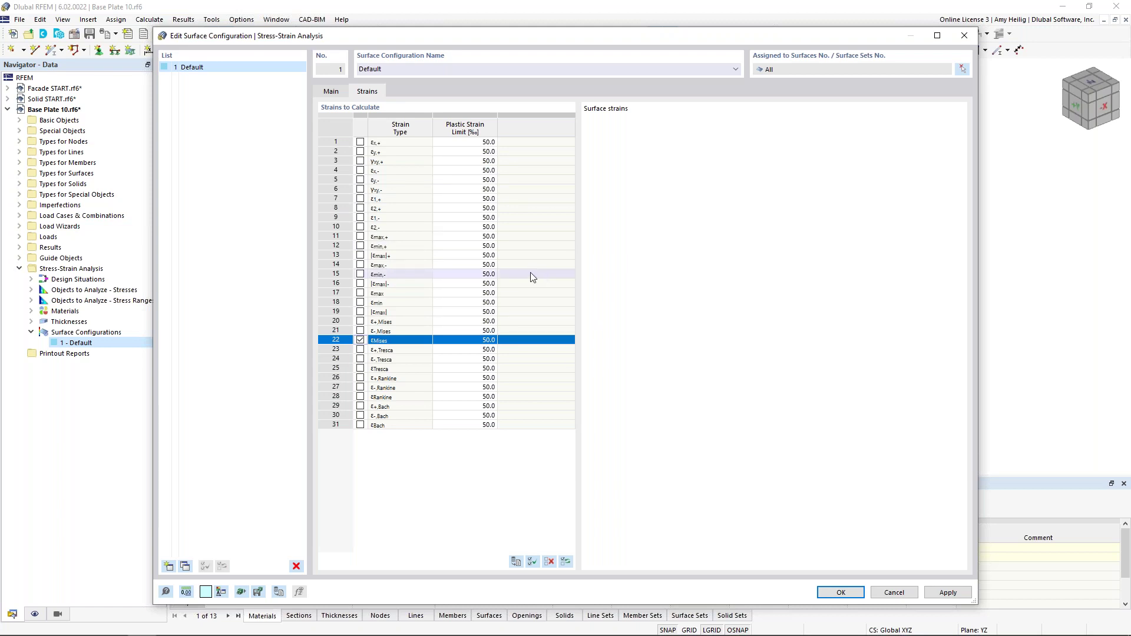
{"action": "left_click", "coordinate": [330, 92]}
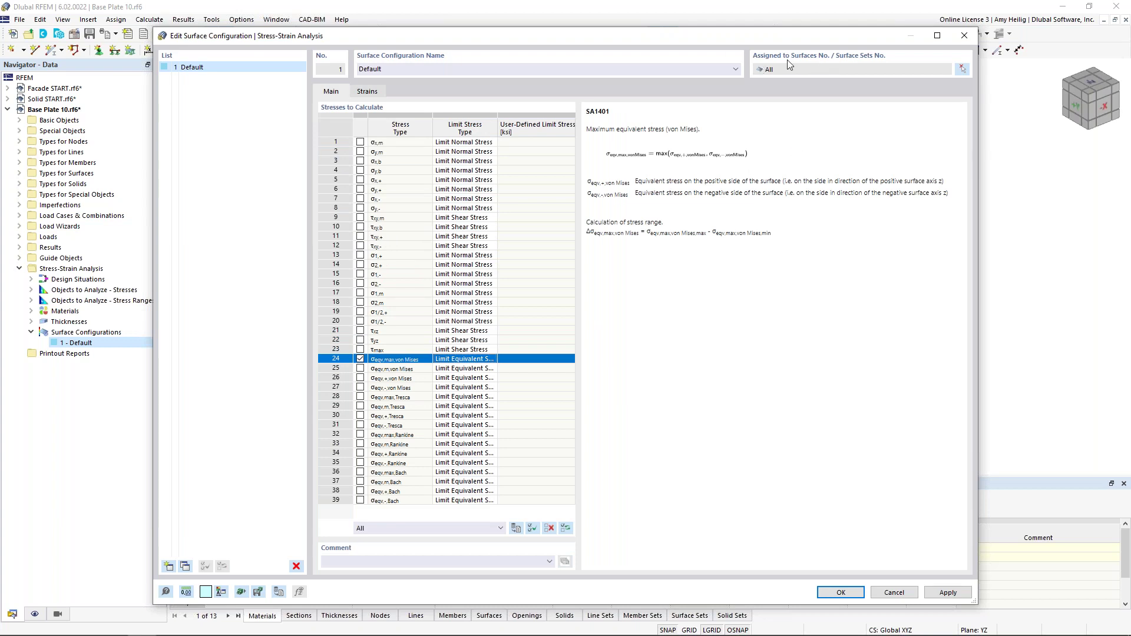
{"action": "left_click", "coordinate": [849, 594]}
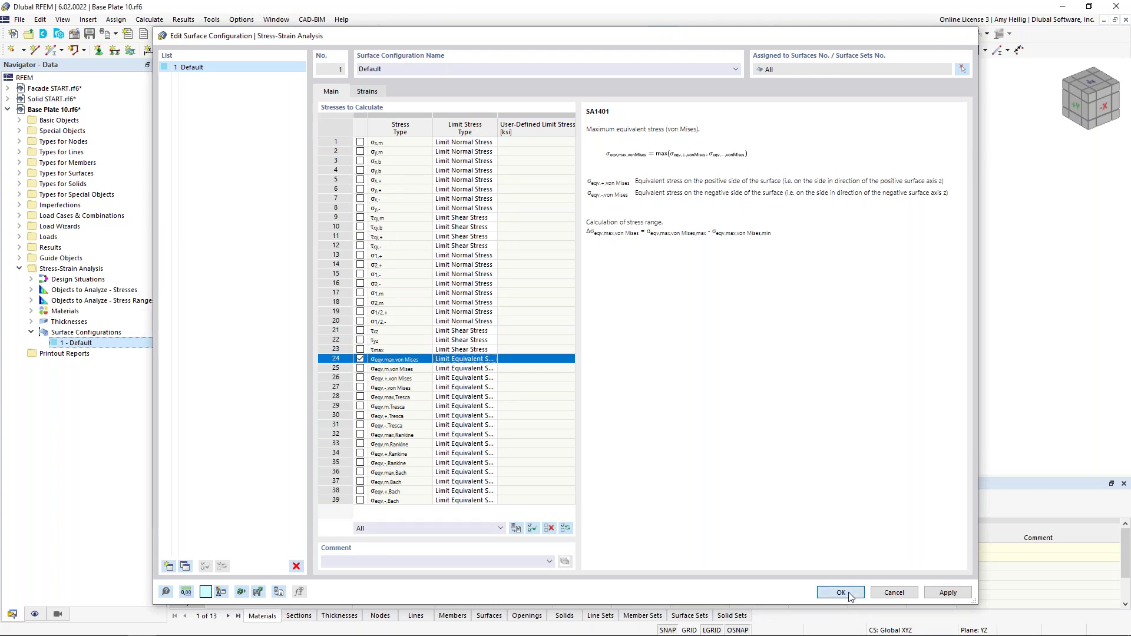
- Review the design situation and stress objects in the Stress-Strain Analysis input tables, and include all surfaces in the stress range analysis
{"action": "left_click_drag", "start_coordinate": [363, 479], "coordinate": [330, 370]}
{"action": "left_click", "coordinate": [277, 402]}
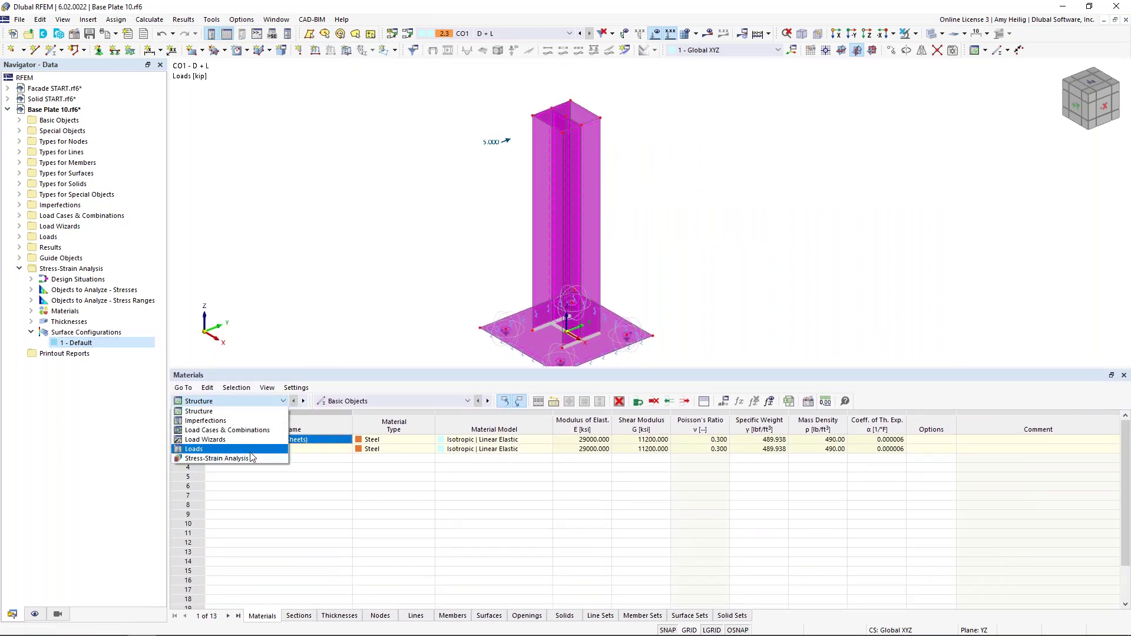
{"action": "left_click", "coordinate": [250, 461]}
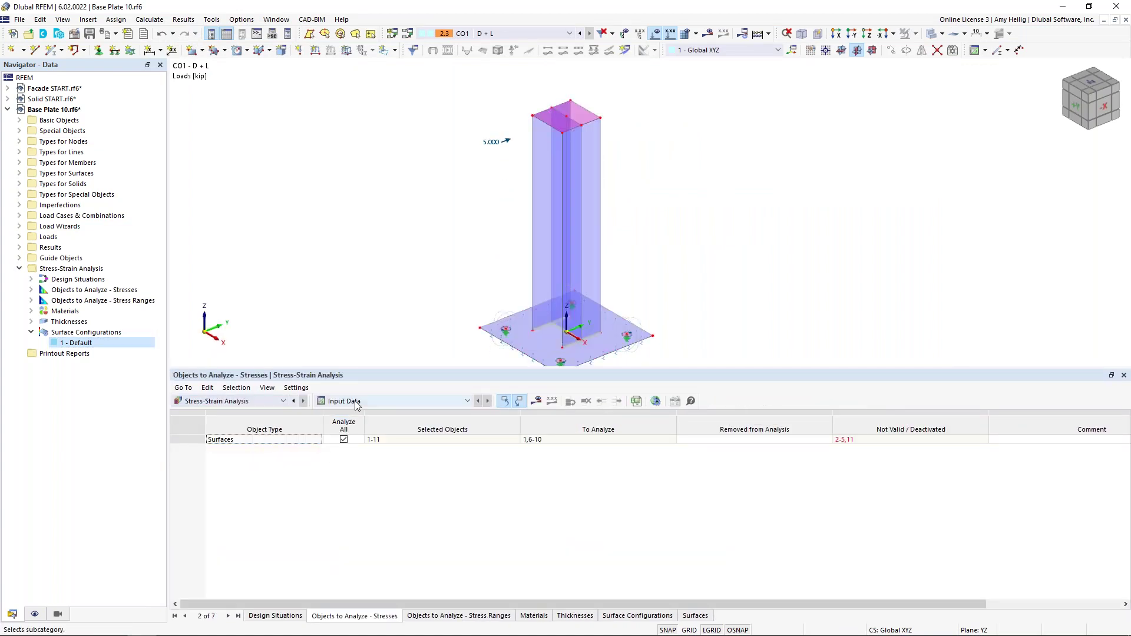
{"action": "left_click", "coordinate": [284, 616]}
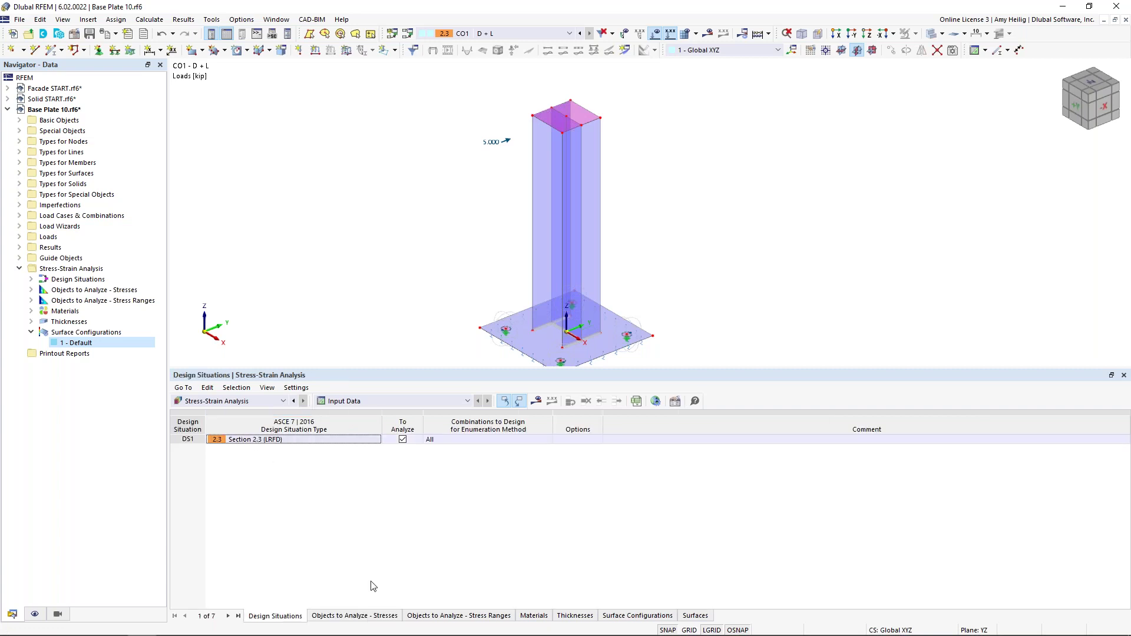
{"action": "left_click", "coordinate": [361, 617]}
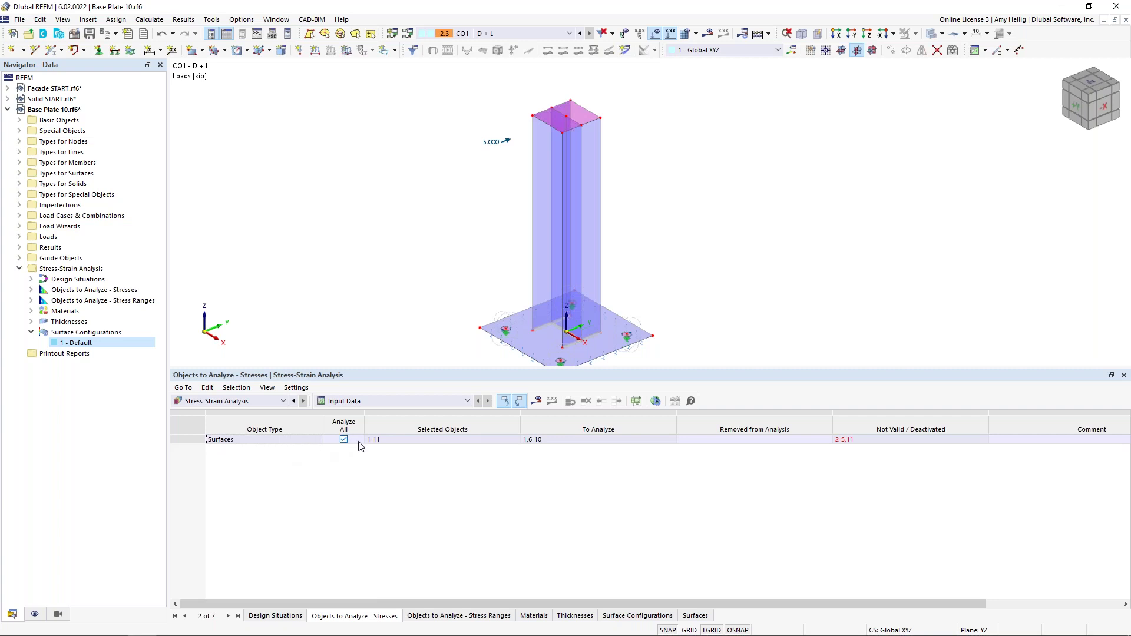
{"action": "left_click", "coordinate": [442, 616]}
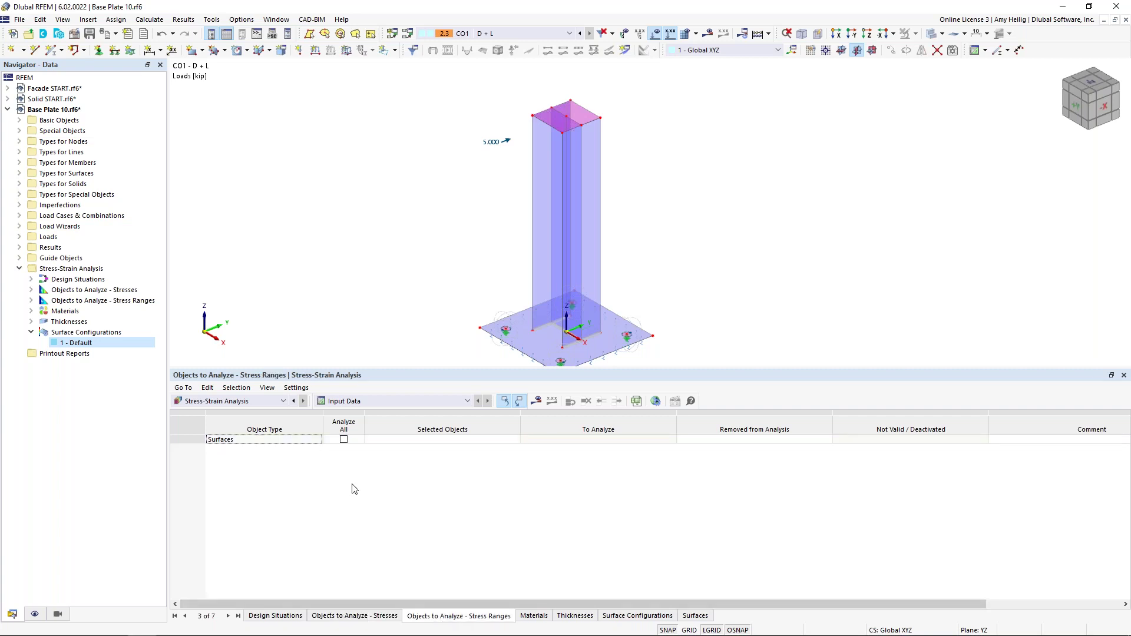
{"action": "left_click", "coordinate": [343, 440]}
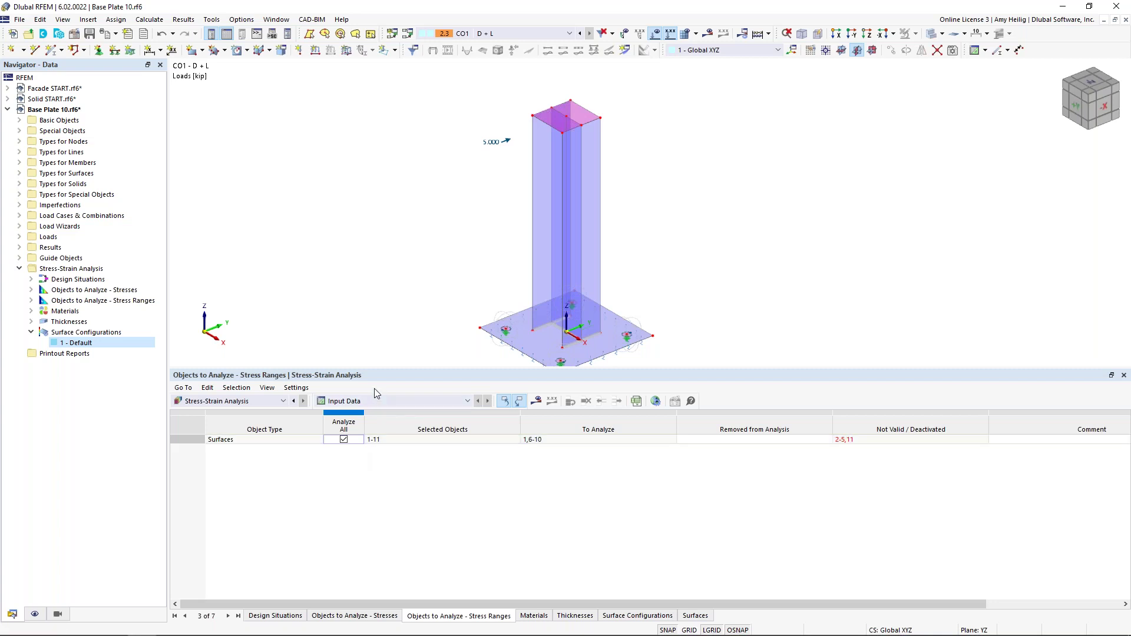
- Run the calculation of the whole model and shrink the results table to enlarge the graphics area
{"action": "left_click", "coordinate": [150, 19]}
{"action": "left_click", "coordinate": [166, 47]}
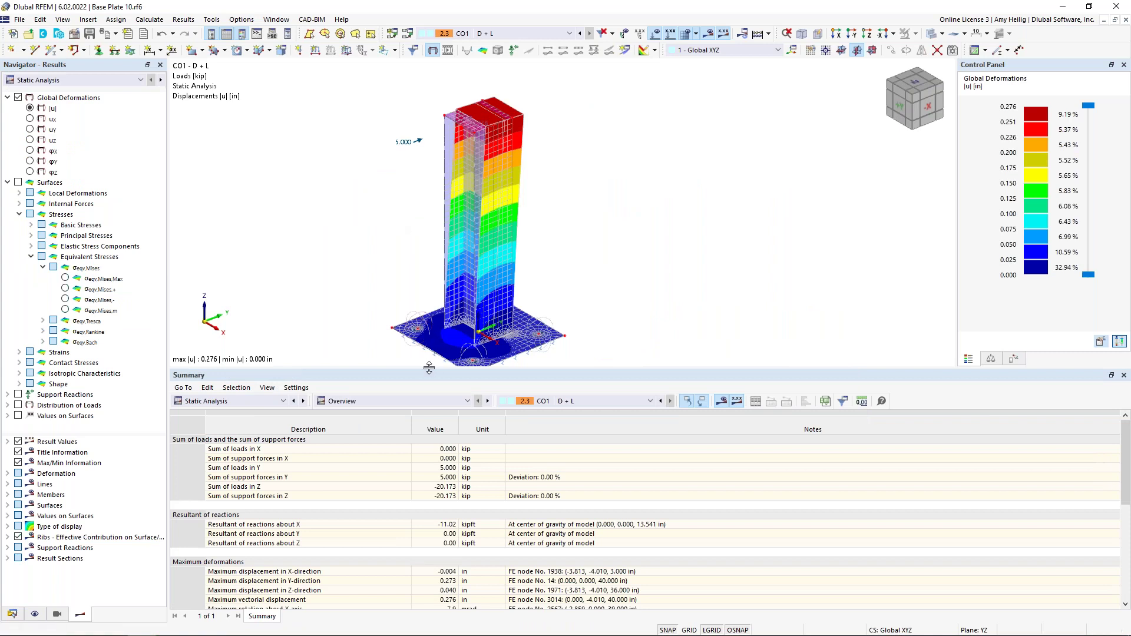
{"action": "left_click_drag", "start_coordinate": [429, 371], "coordinate": [429, 442]}
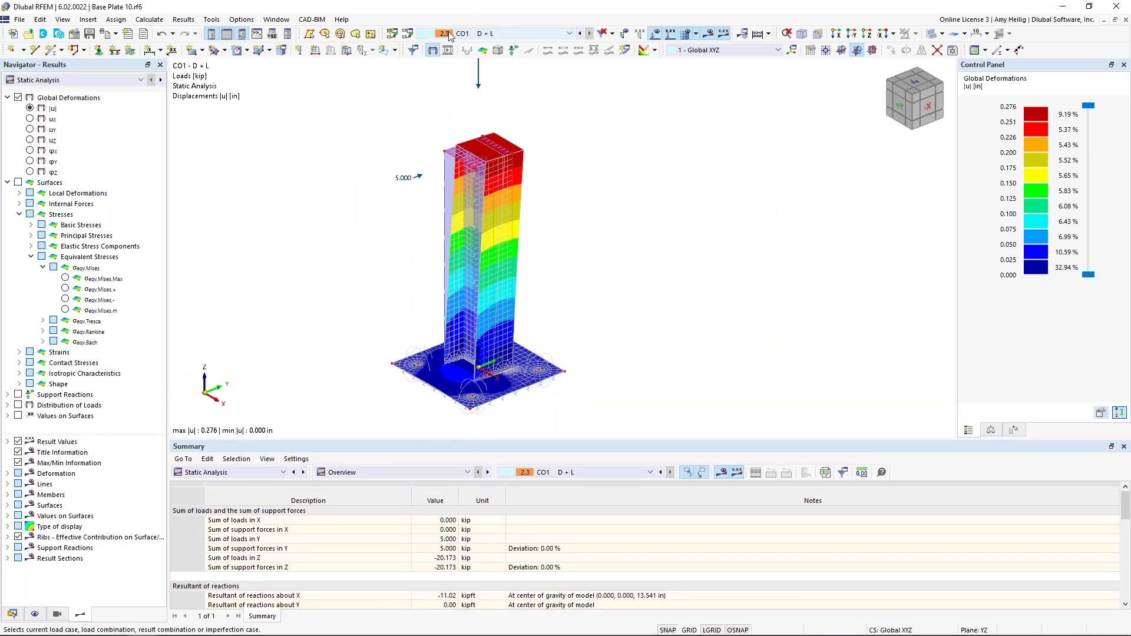
- Display the static analysis surface results as maximum von Mises equivalent stresses and inspect the column-to-base-plate connection
{"action": "left_click", "coordinate": [126, 80]}
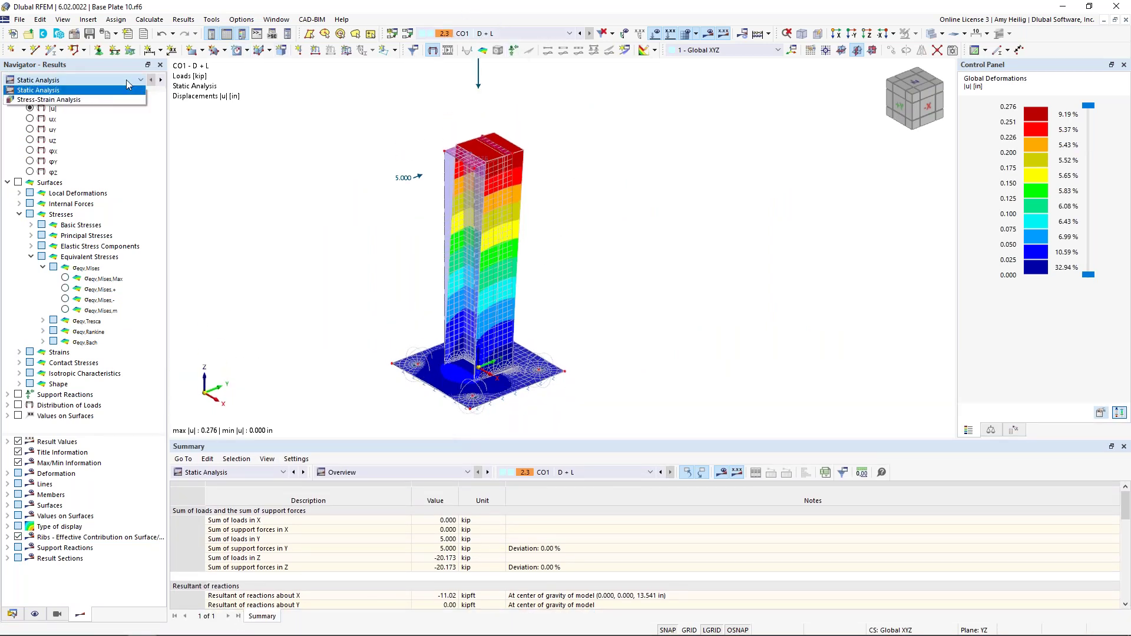
{"action": "left_click", "coordinate": [66, 90]}
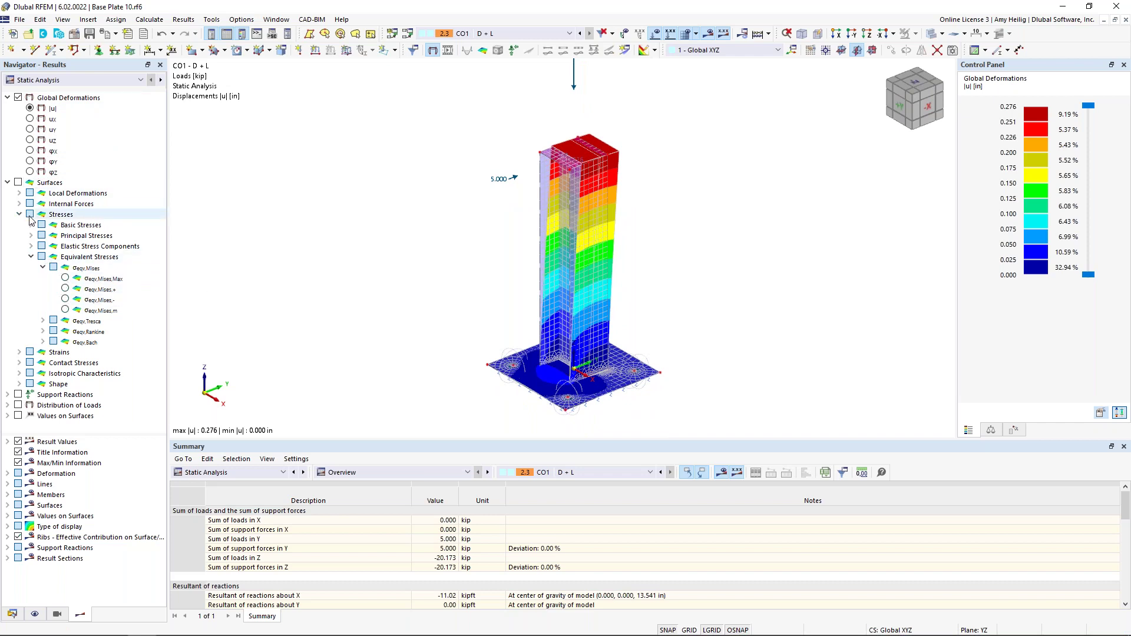
{"action": "left_click", "coordinate": [19, 183]}
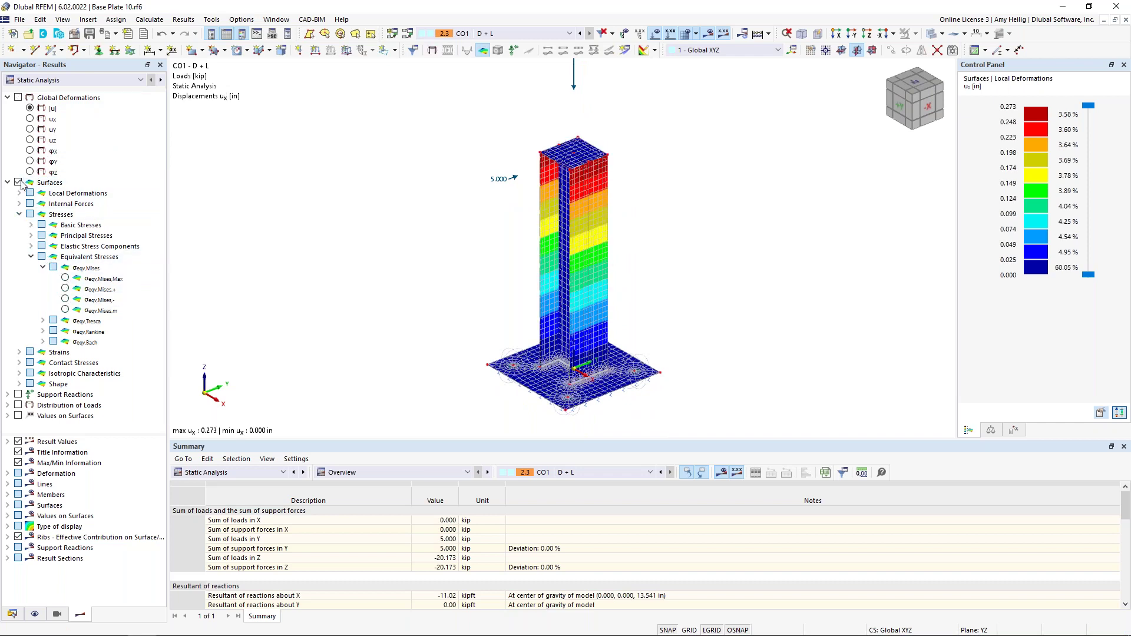
{"action": "left_click", "coordinate": [19, 352]}
{"action": "scroll", "coordinate": [81, 383], "scroll_direction": "down", "scroll_amount": 1}
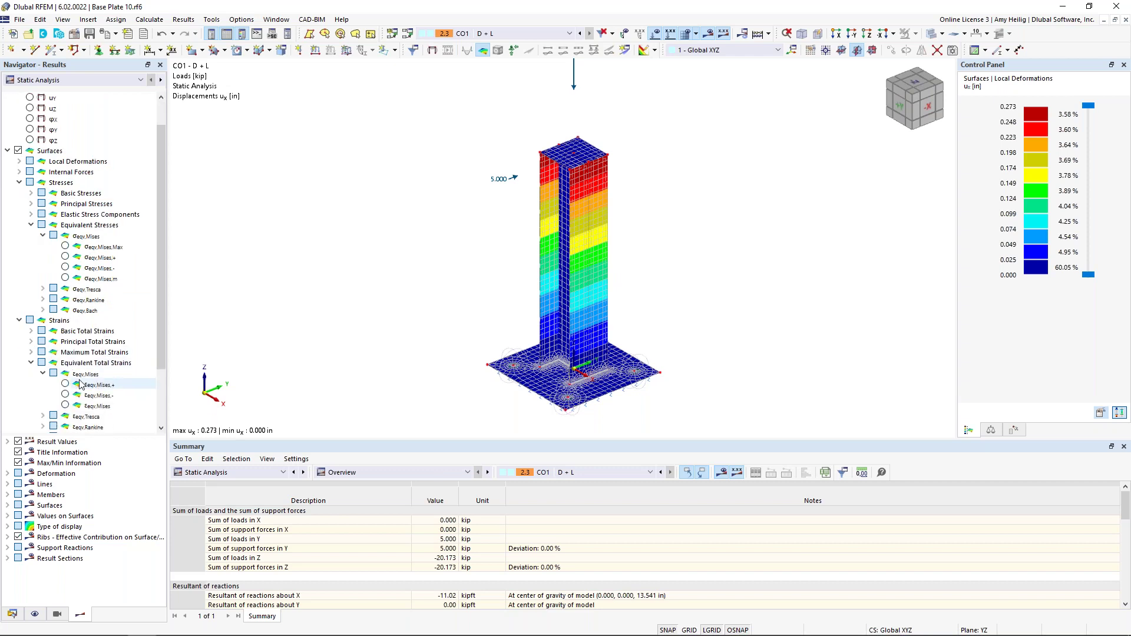
{"action": "left_click", "coordinate": [65, 247]}
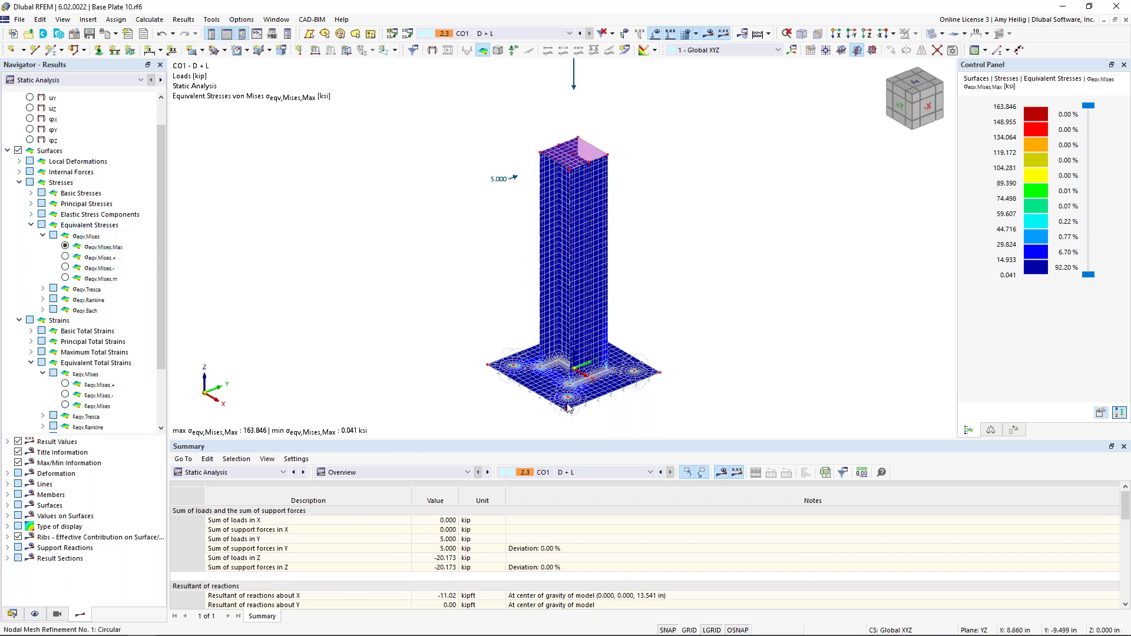
{"action": "scroll", "coordinate": [577, 393], "scroll_direction": "up", "scroll_amount": 2}
{"action": "scroll", "coordinate": [577, 393], "scroll_direction": "up", "scroll_amount": 4}
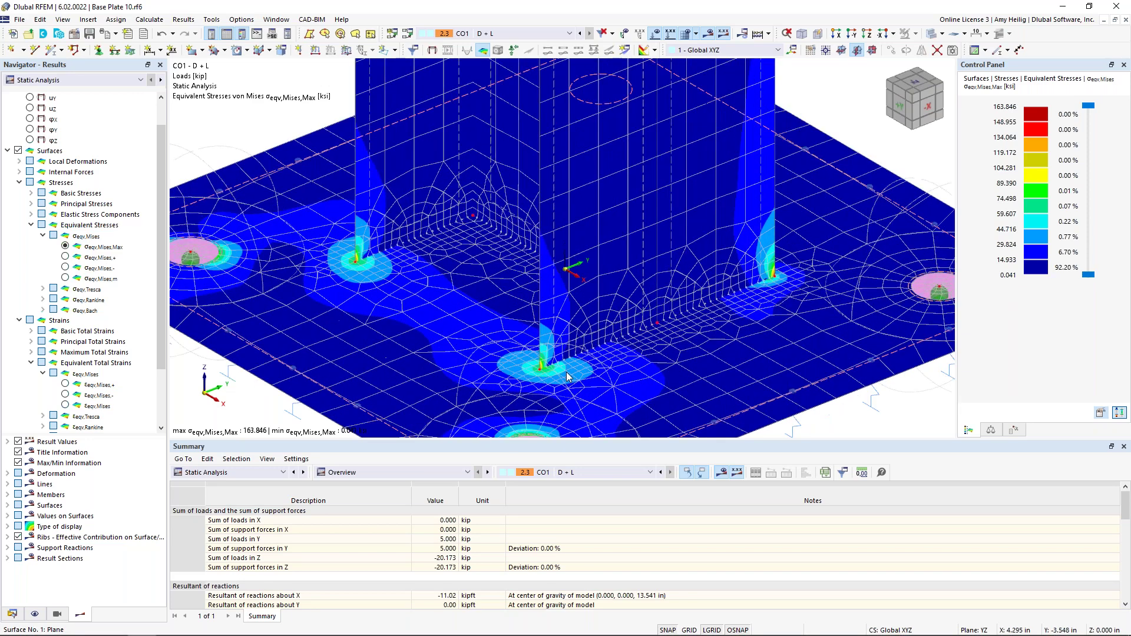
{"action": "scroll", "coordinate": [566, 376], "scroll_direction": "up", "scroll_amount": 3}
{"action": "middle_click_drag", "start_coordinate": [560, 375], "coordinate": [537, 309]}
{"action": "scroll", "coordinate": [534, 314], "scroll_direction": "down", "scroll_amount": 1}
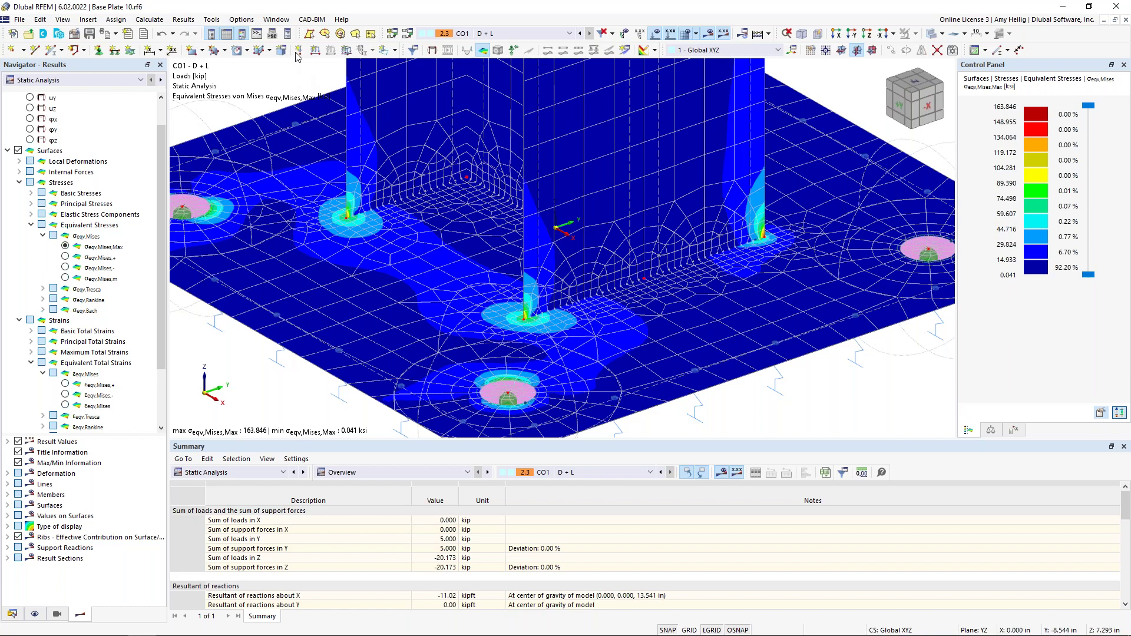
- Set the result smoothing for surfaces to Constant on mesh elements and inspect the stresses at the flange corner on the base plate
{"action": "left_click", "coordinate": [150, 19]}
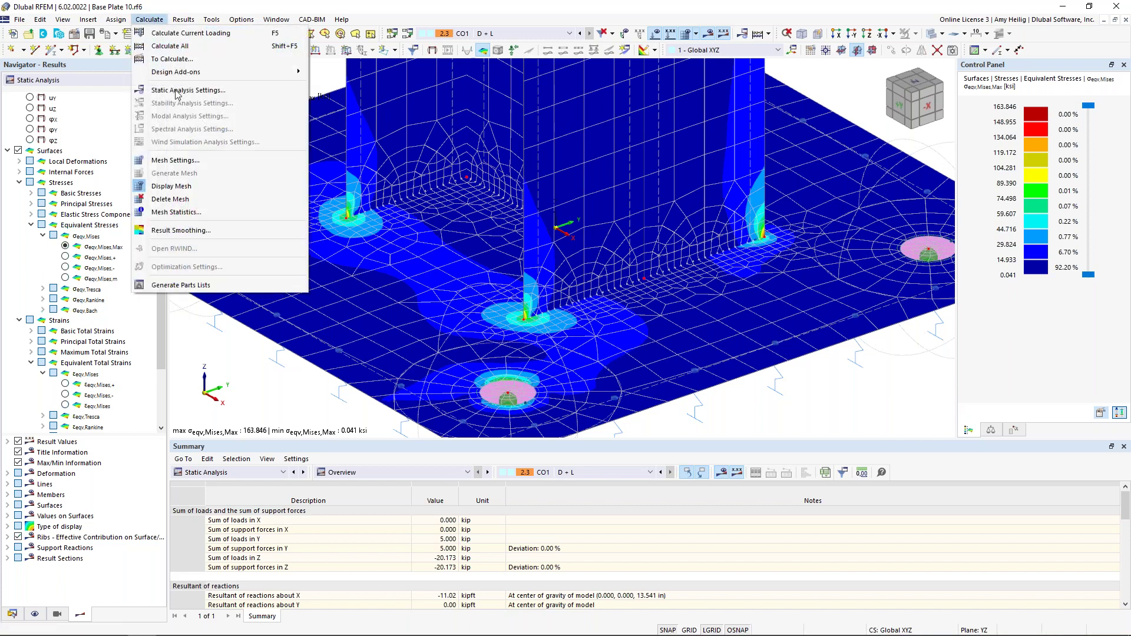
{"action": "left_click", "coordinate": [196, 231]}
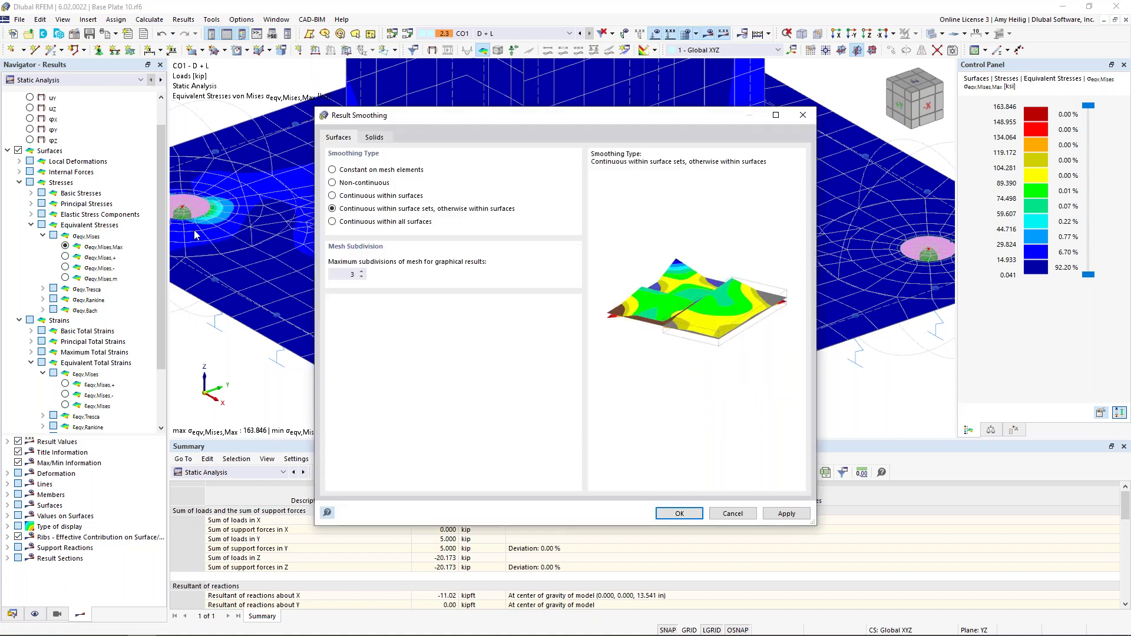
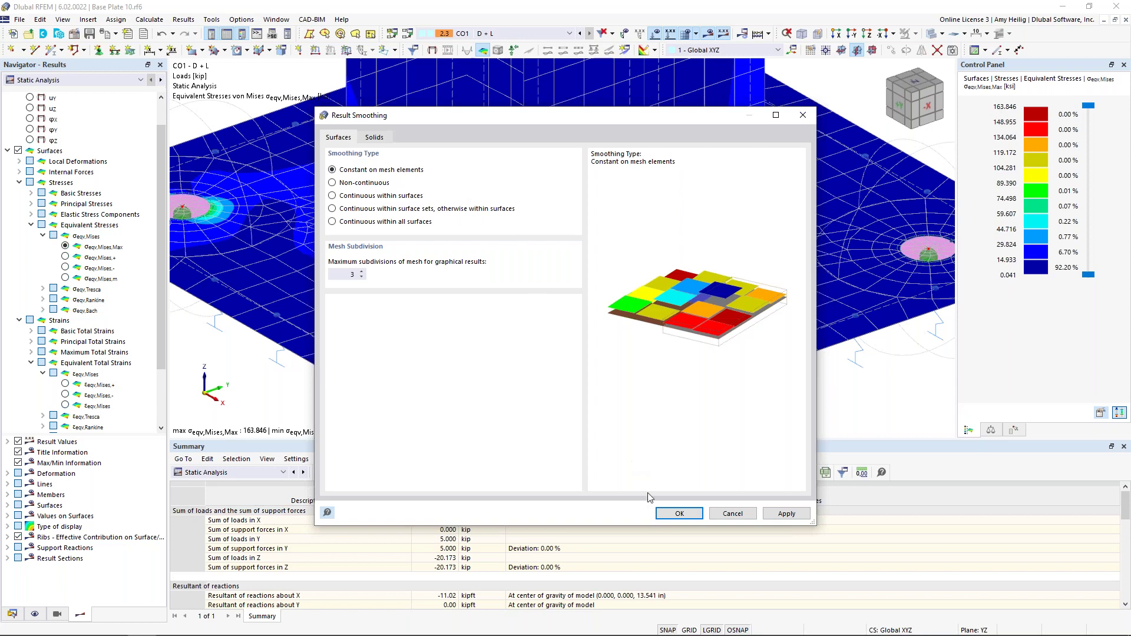
{"action": "left_click", "coordinate": [679, 514]}
{"action": "left_click", "coordinate": [614, 375]}
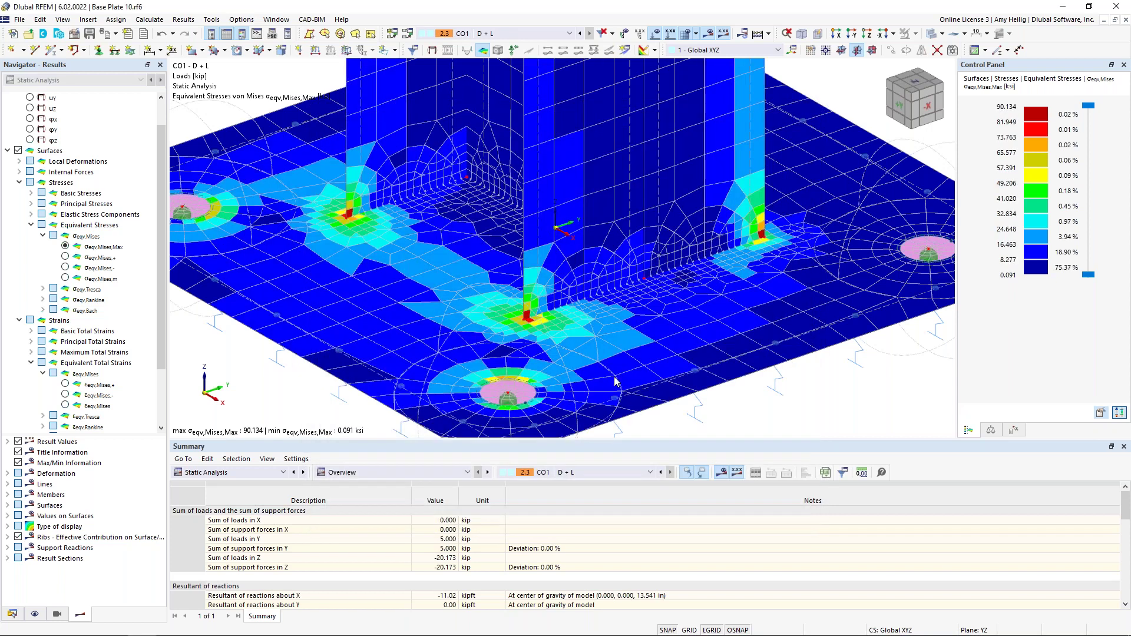
{"action": "scroll", "coordinate": [524, 318], "scroll_direction": "up", "scroll_amount": 6}
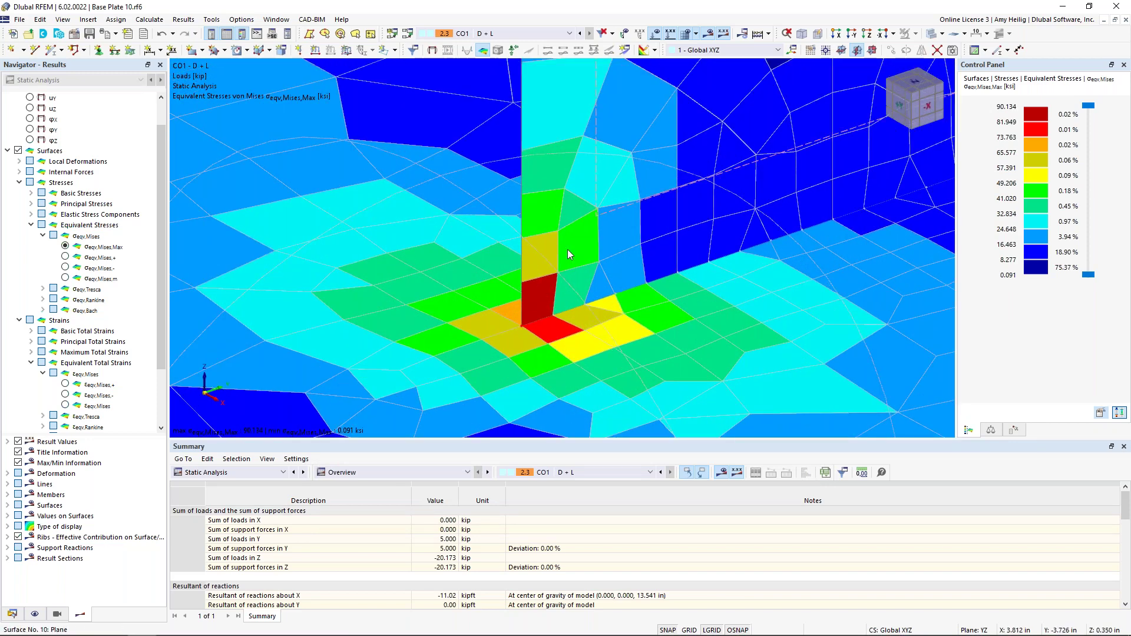
- Show the Stress-Strain Analysis results overview for the base plate connection instead of the static analysis results
{"action": "scroll", "coordinate": [568, 250], "scroll_direction": "down", "scroll_amount": 8}
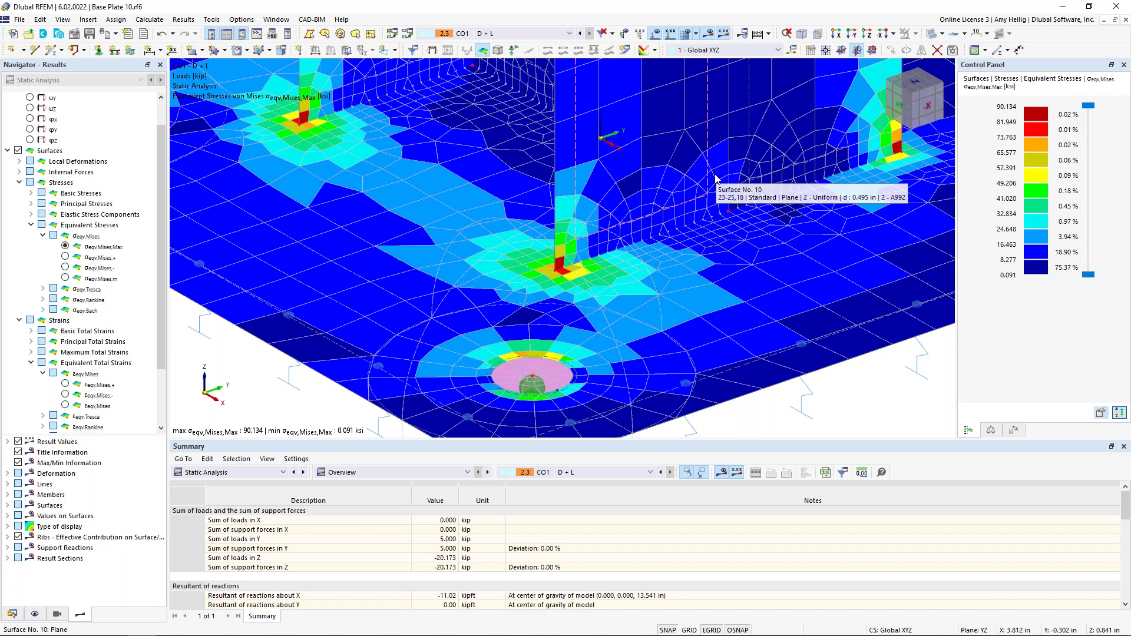
{"action": "scroll", "coordinate": [641, 238], "scroll_direction": "down", "scroll_amount": 1}
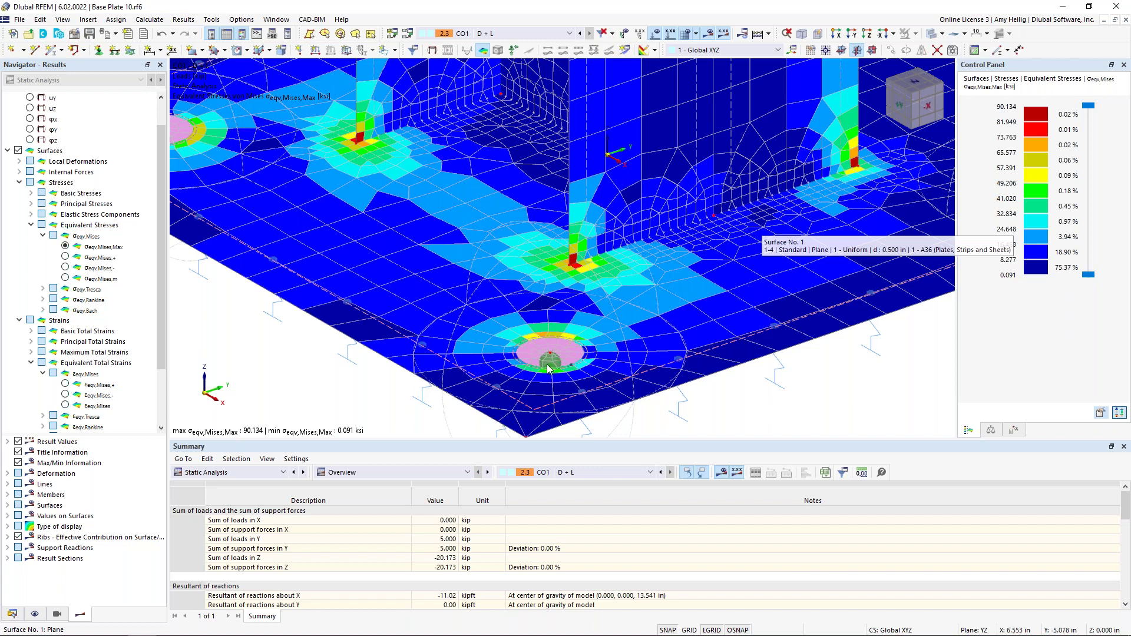
{"action": "left_click", "coordinate": [262, 472]}
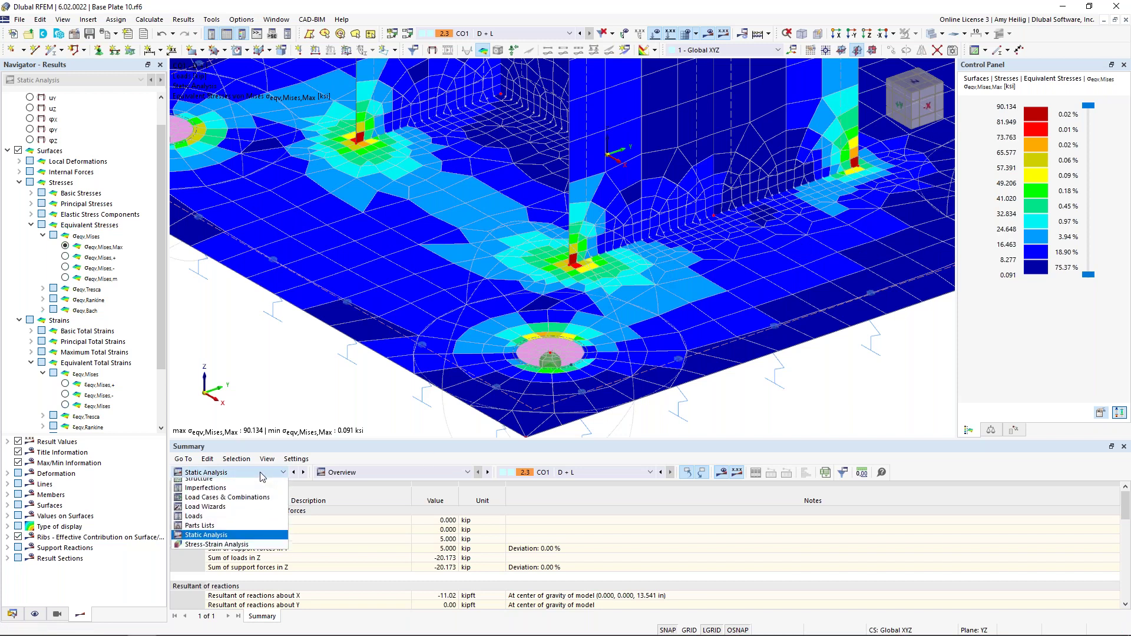
{"action": "left_click", "coordinate": [249, 548]}
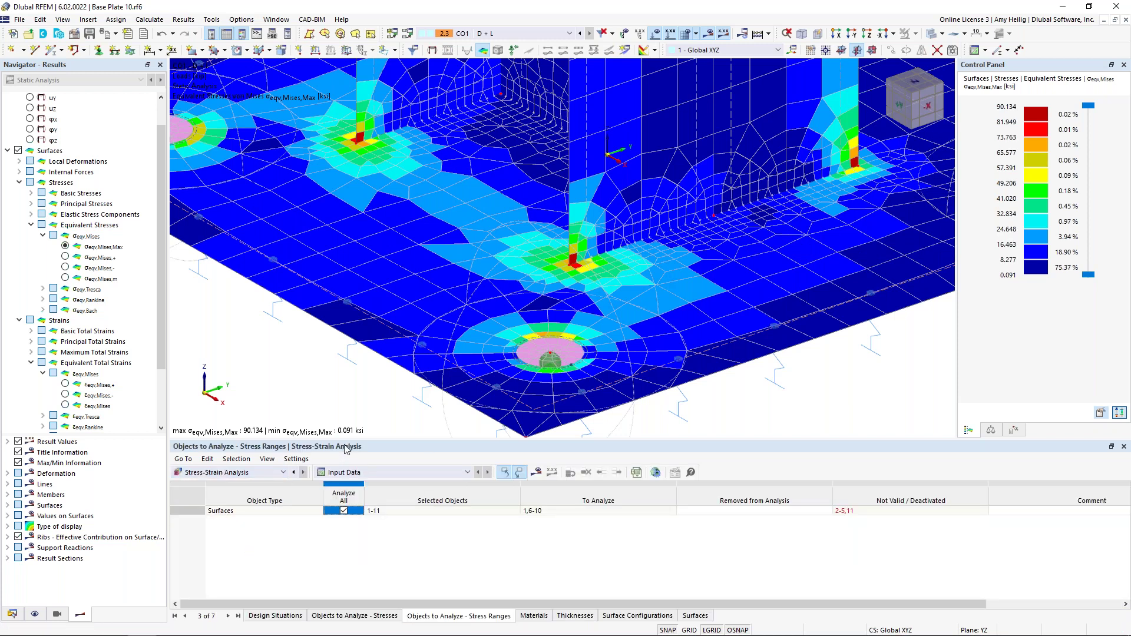
{"action": "left_click", "coordinate": [536, 473]}
{"action": "left_click", "coordinate": [615, 374]}
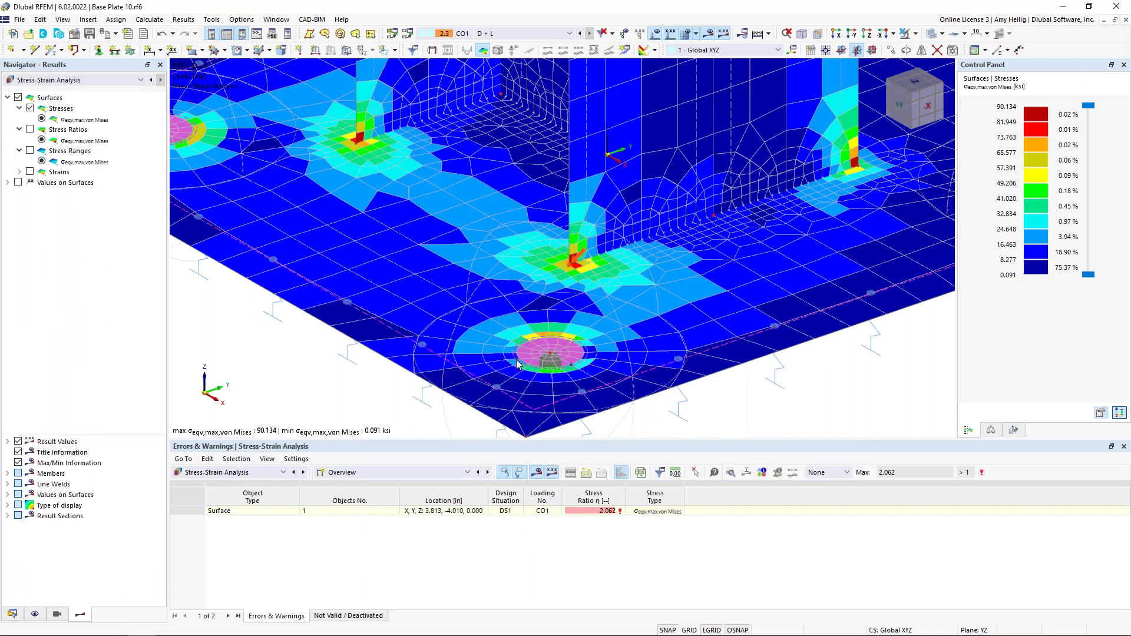
- List the stresses on surfaces by surface, enlarge the table to review each stress ratio, and shrink it again
{"action": "left_click", "coordinate": [433, 472]}
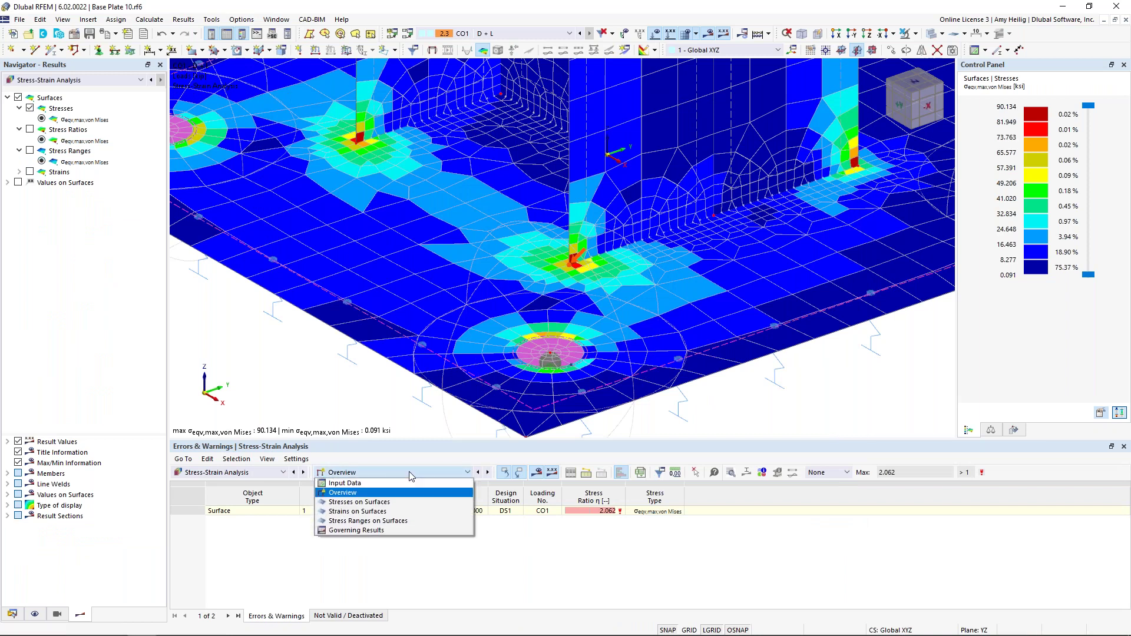
{"action": "left_click", "coordinate": [405, 503]}
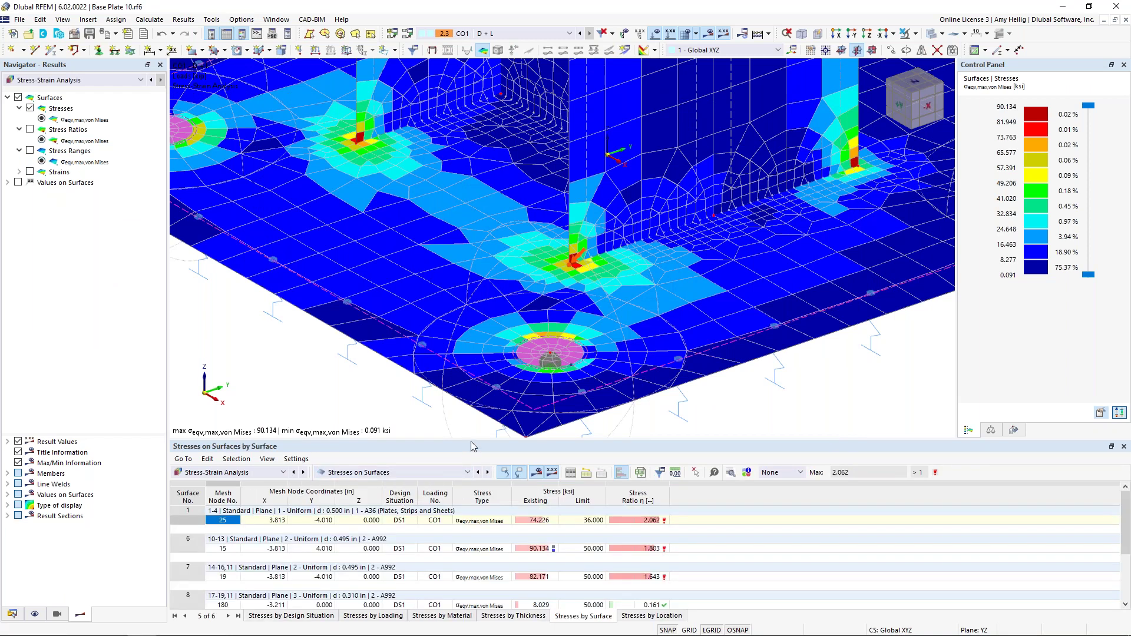
{"action": "left_click_drag", "start_coordinate": [472, 440], "coordinate": [474, 321]}
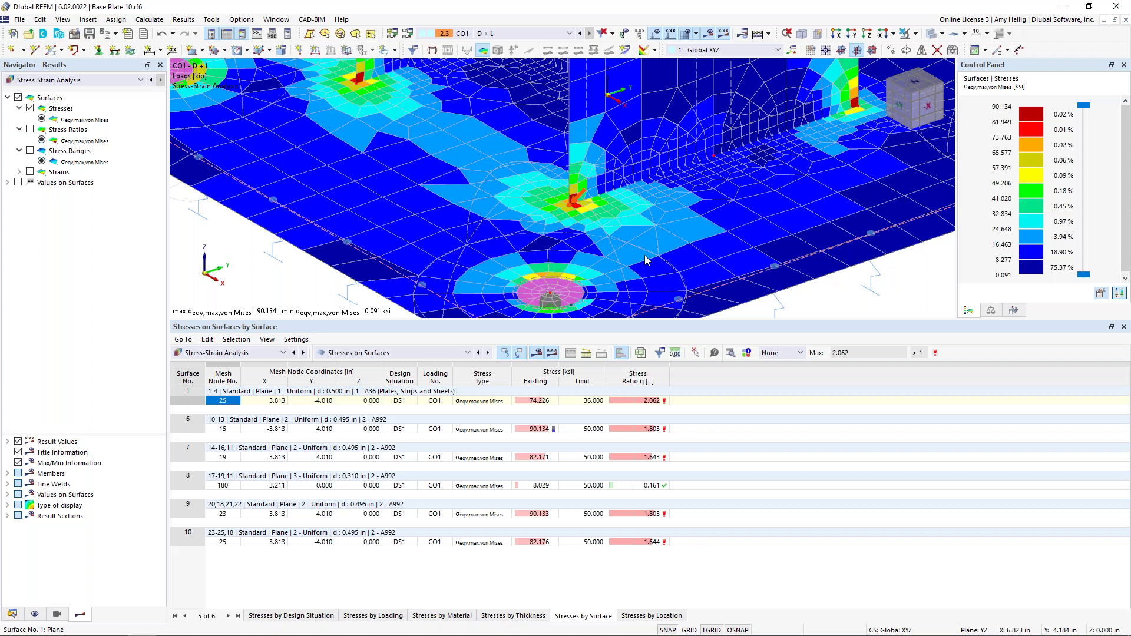
{"action": "scroll", "coordinate": [646, 259], "scroll_direction": "down", "scroll_amount": 5}
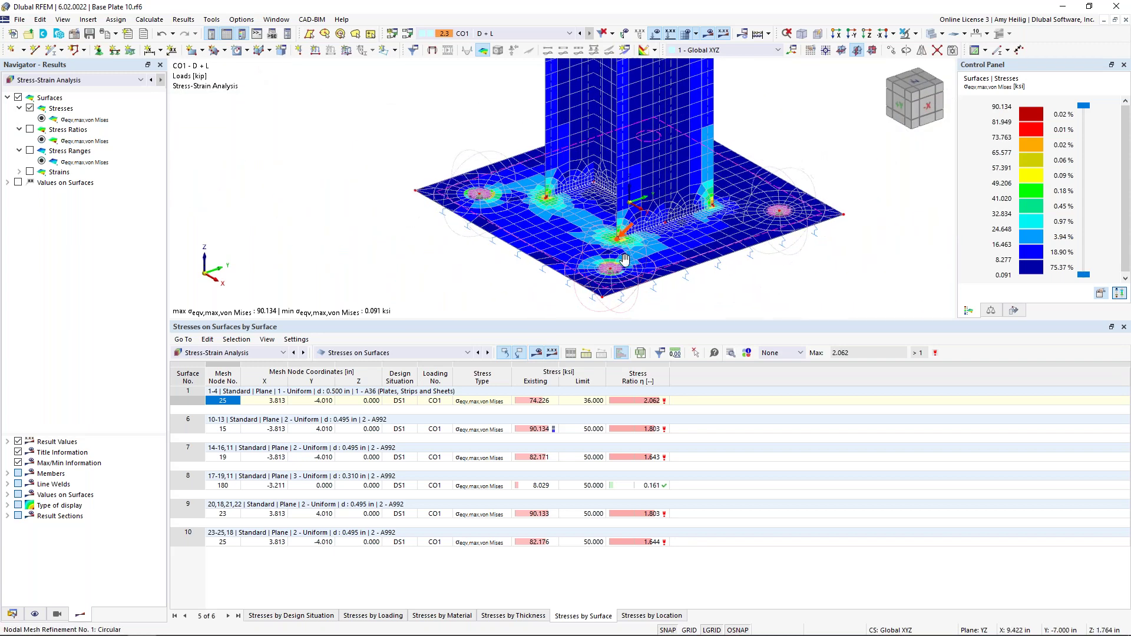
{"action": "middle_click_drag", "start_coordinate": [626, 259], "coordinate": [567, 266]}
{"action": "left_click_drag", "start_coordinate": [568, 320], "coordinate": [568, 423]}
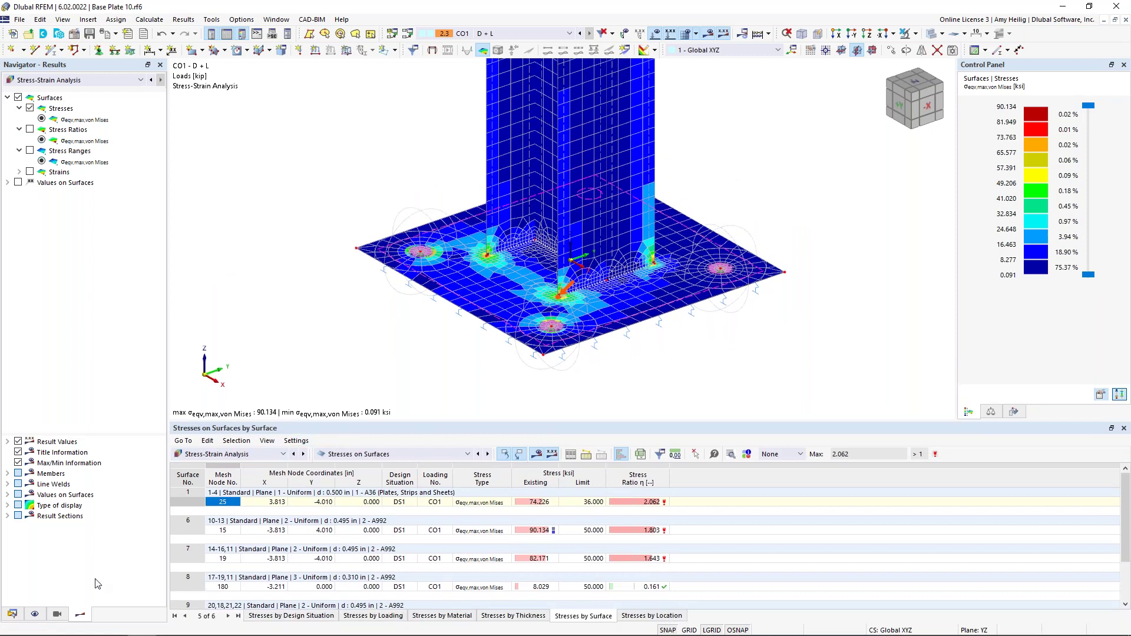
- Edit the A36 plate material to use the Isotropic | Plastic (Surfaces/Solids) model and check its yield strength parameters
{"action": "left_click", "coordinate": [12, 614]}
{"action": "left_click", "coordinate": [20, 121]}
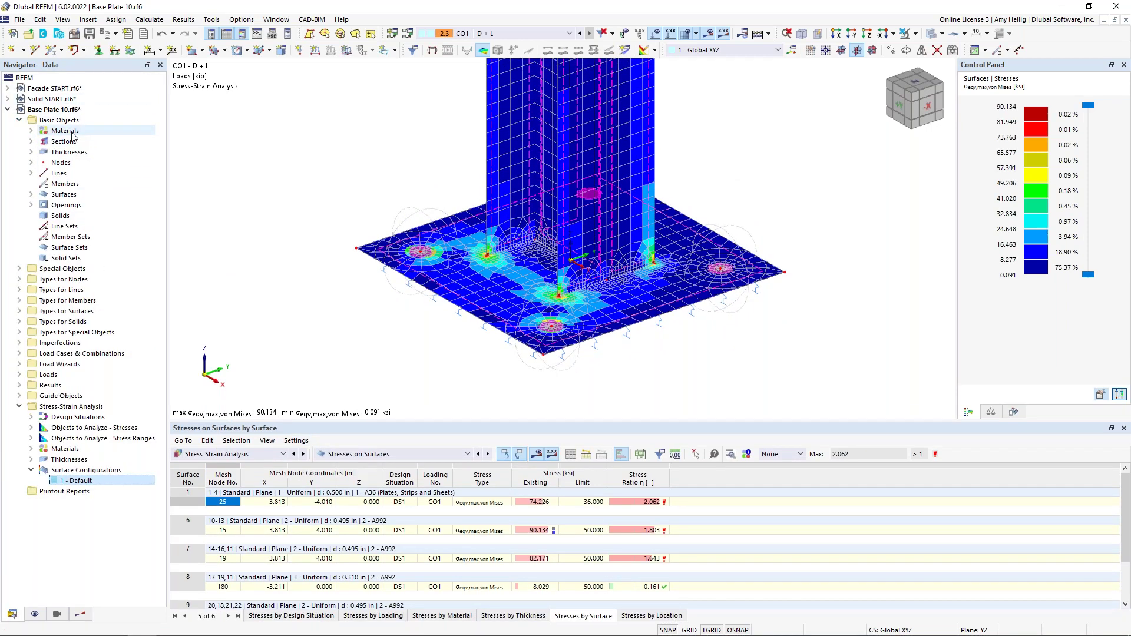
{"action": "left_click", "coordinate": [33, 132]}
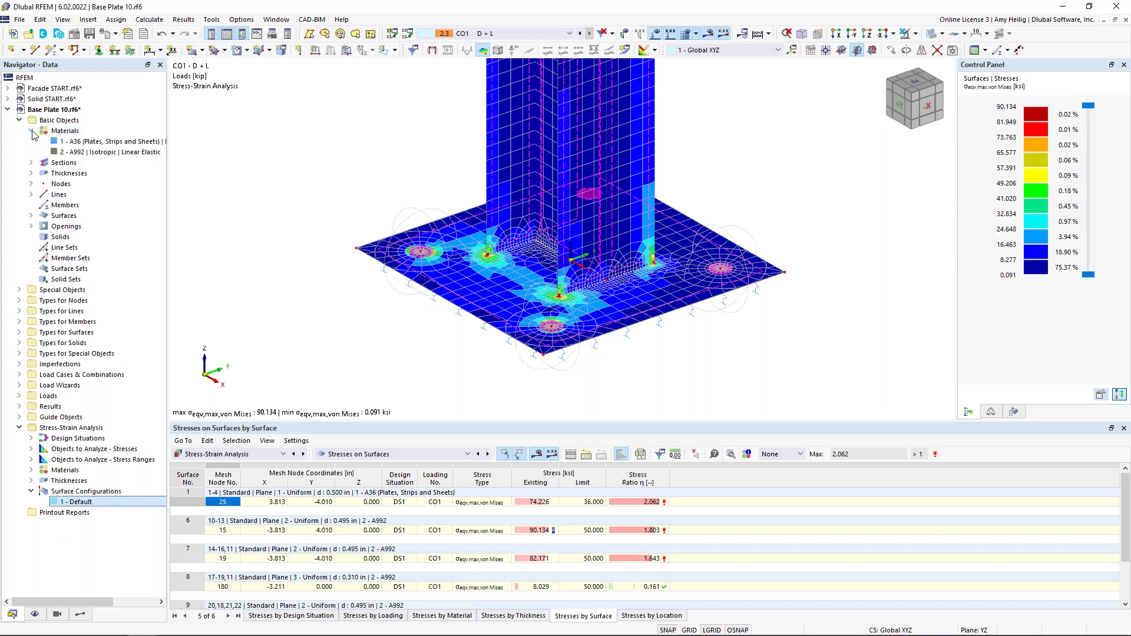
{"action": "double_click", "coordinate": [68, 144]}
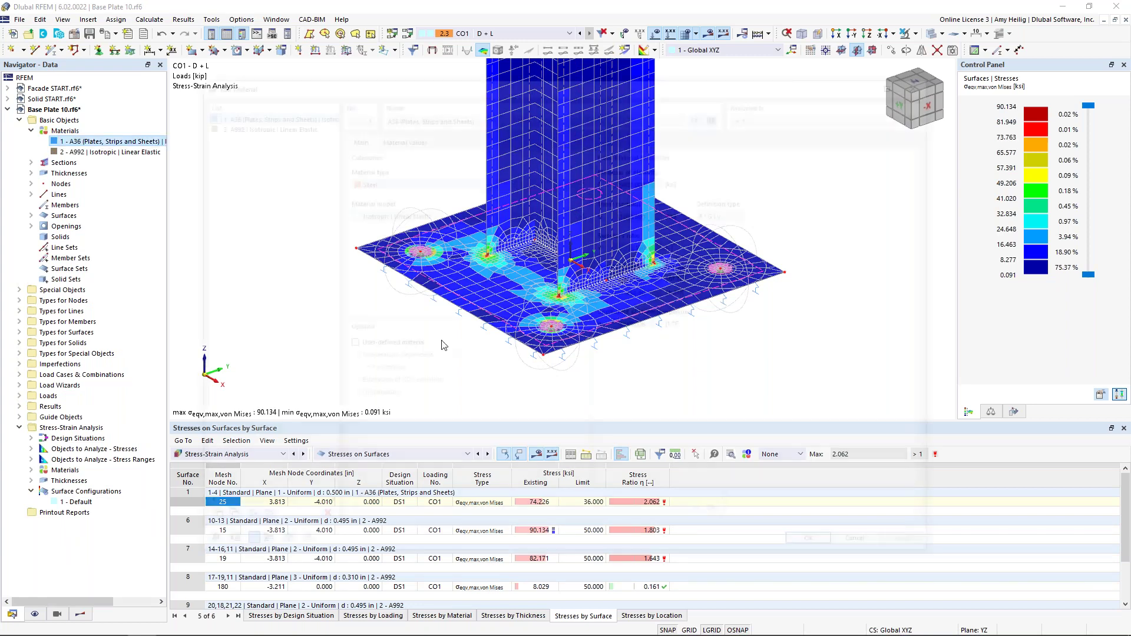
{"action": "left_click", "coordinate": [399, 214]}
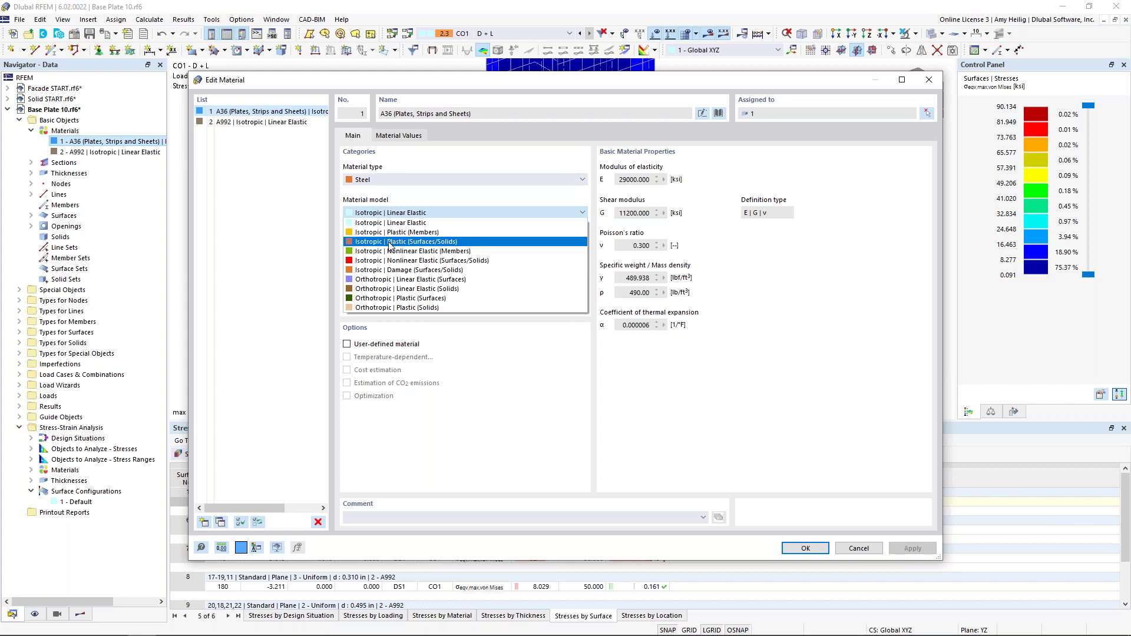
{"action": "left_click", "coordinate": [390, 244]}
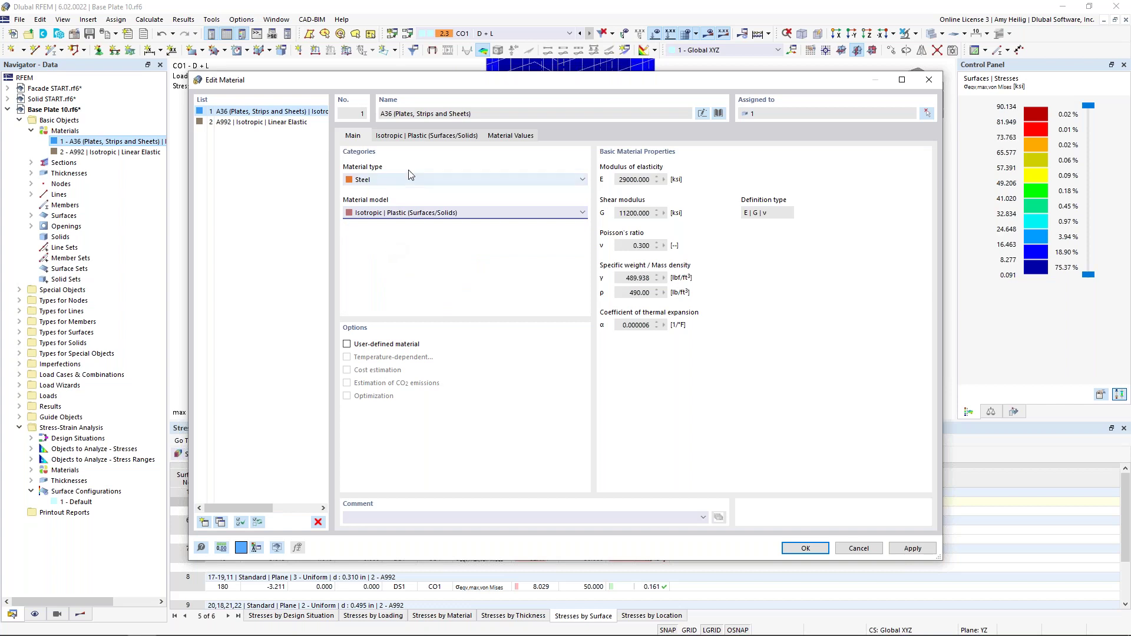
{"action": "left_click", "coordinate": [412, 136]}
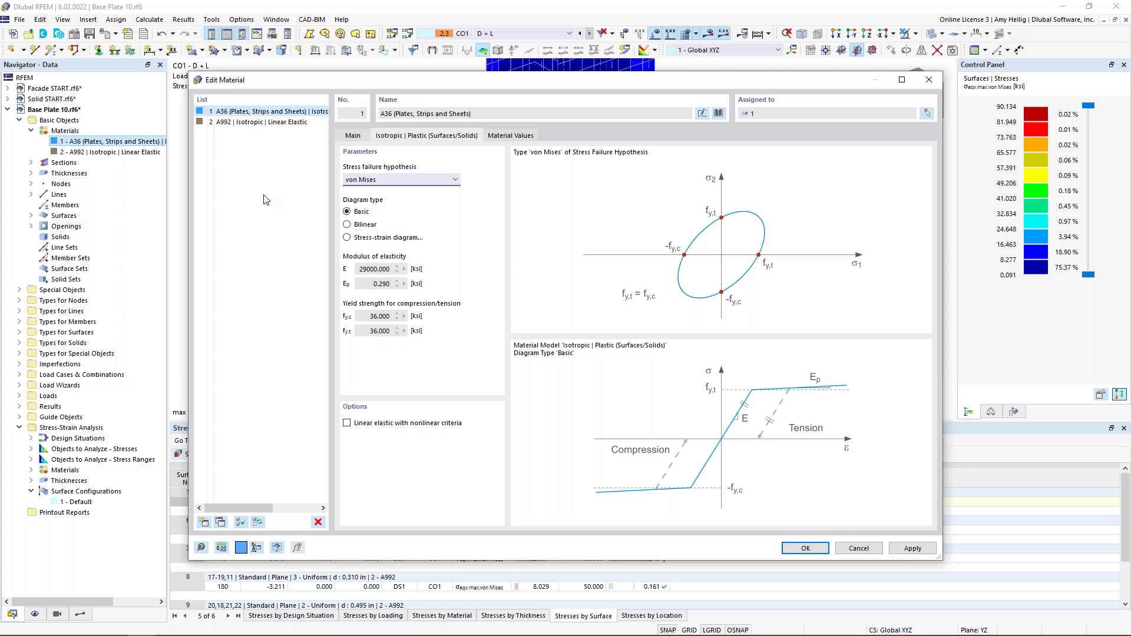
- Change the A992 material model to Isotropic | Plastic (Surfaces/Solids), check its plastic parameters, and accept the material changes
{"action": "left_click", "coordinate": [225, 124]}
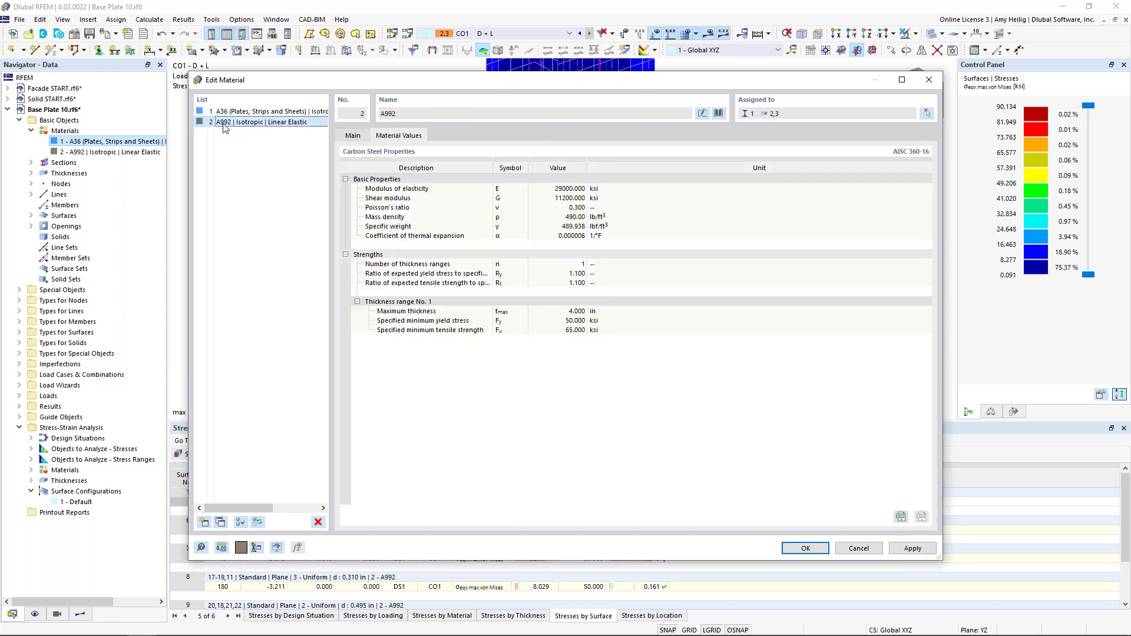
{"action": "left_click", "coordinate": [354, 136]}
{"action": "left_click", "coordinate": [411, 214]}
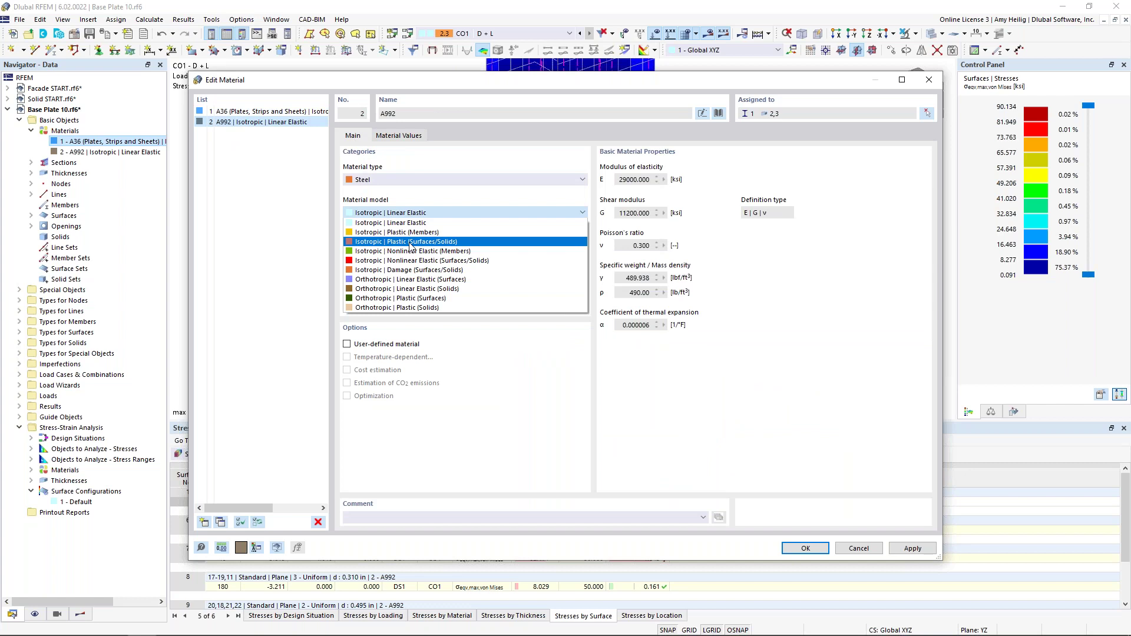
{"action": "left_click", "coordinate": [412, 242]}
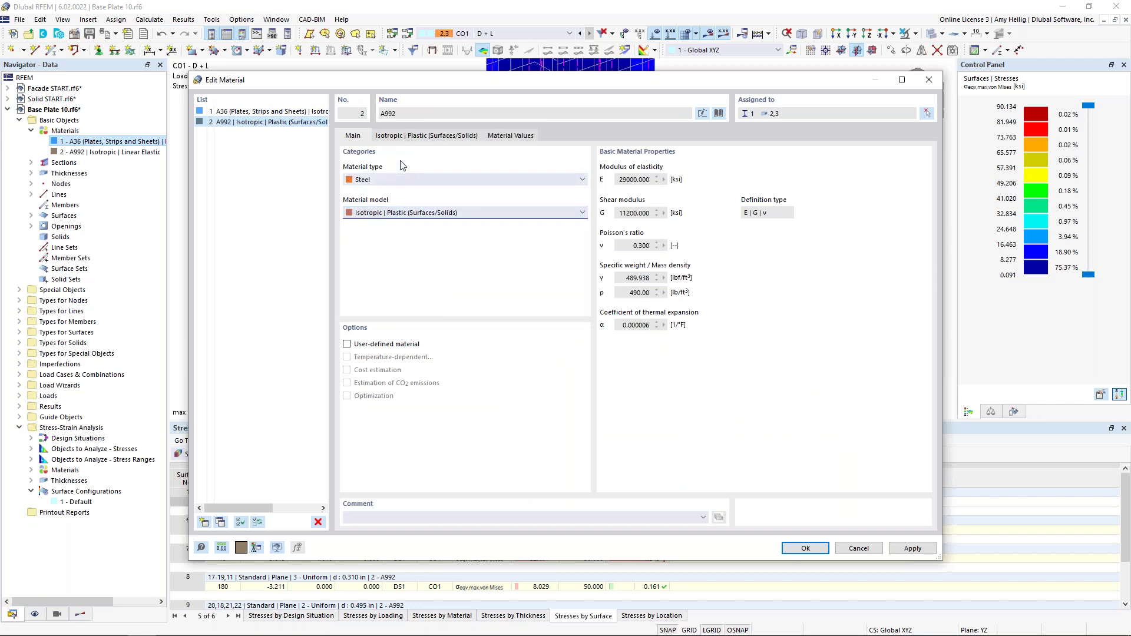
{"action": "left_click", "coordinate": [404, 136]}
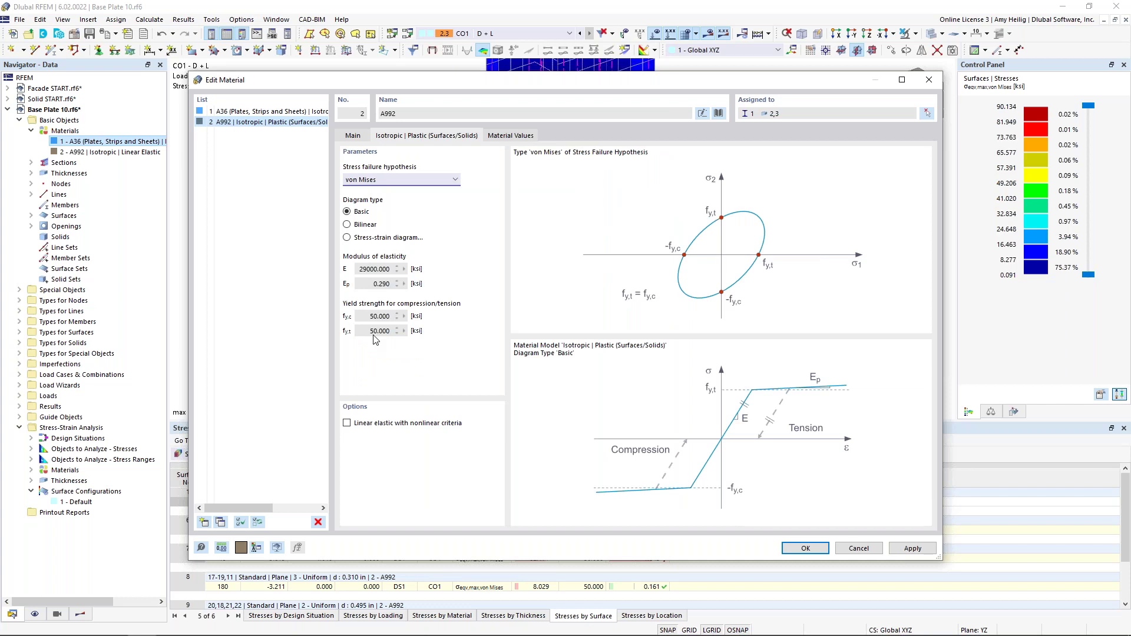
{"action": "left_click", "coordinate": [796, 550]}
{"action": "left_click", "coordinate": [607, 375]}
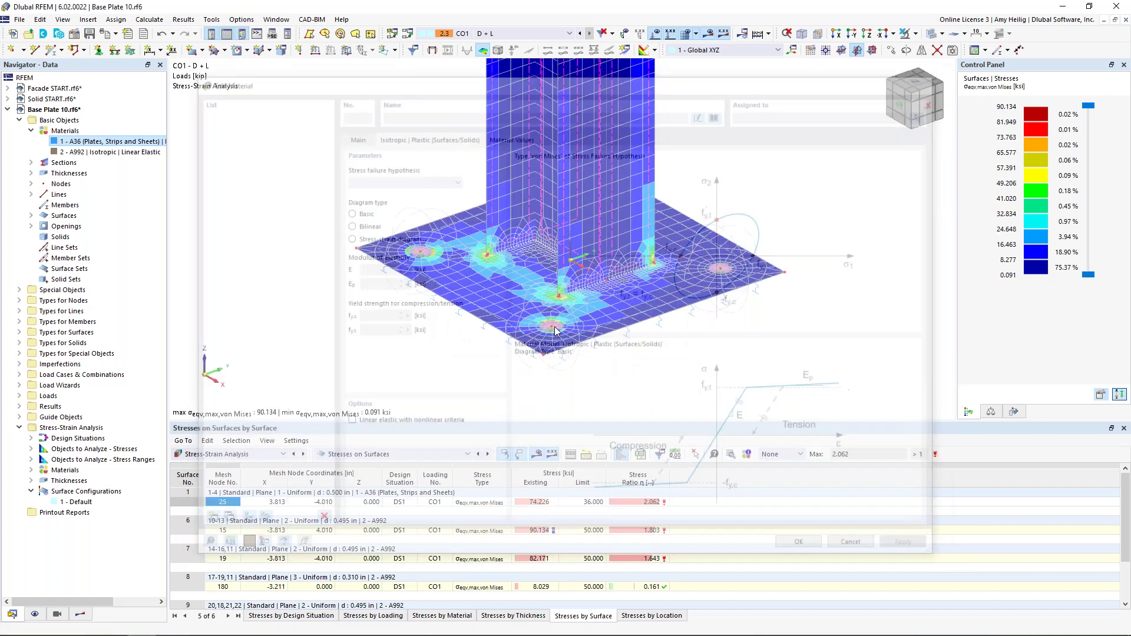
- Recalculate the whole model with the plastic material models
{"action": "left_click", "coordinate": [159, 18]}
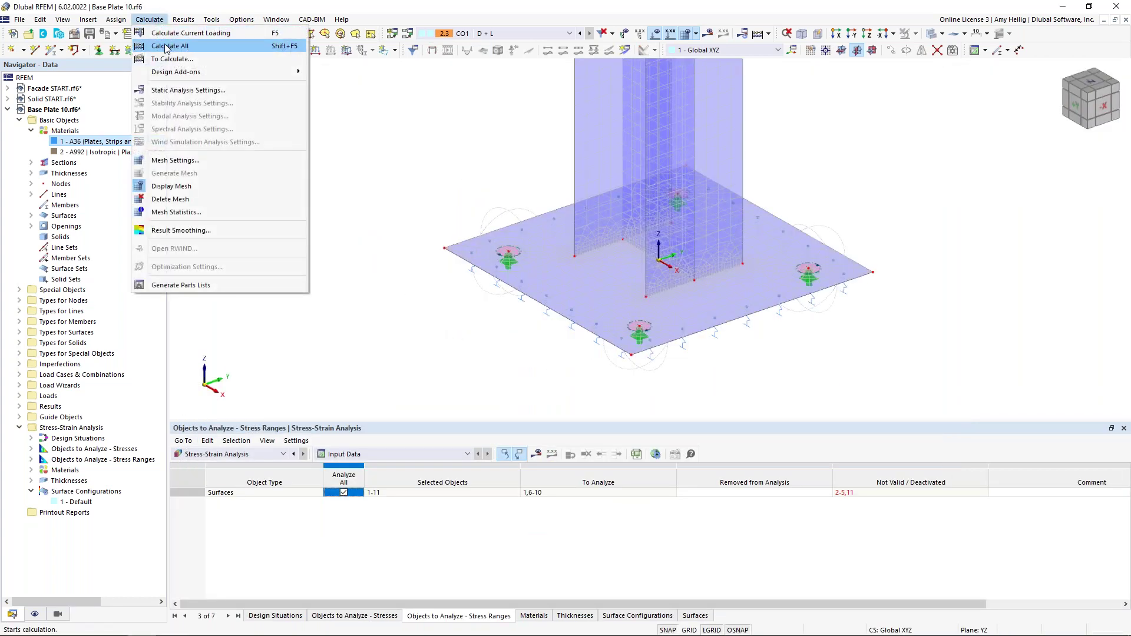
{"action": "left_click", "coordinate": [166, 48]}
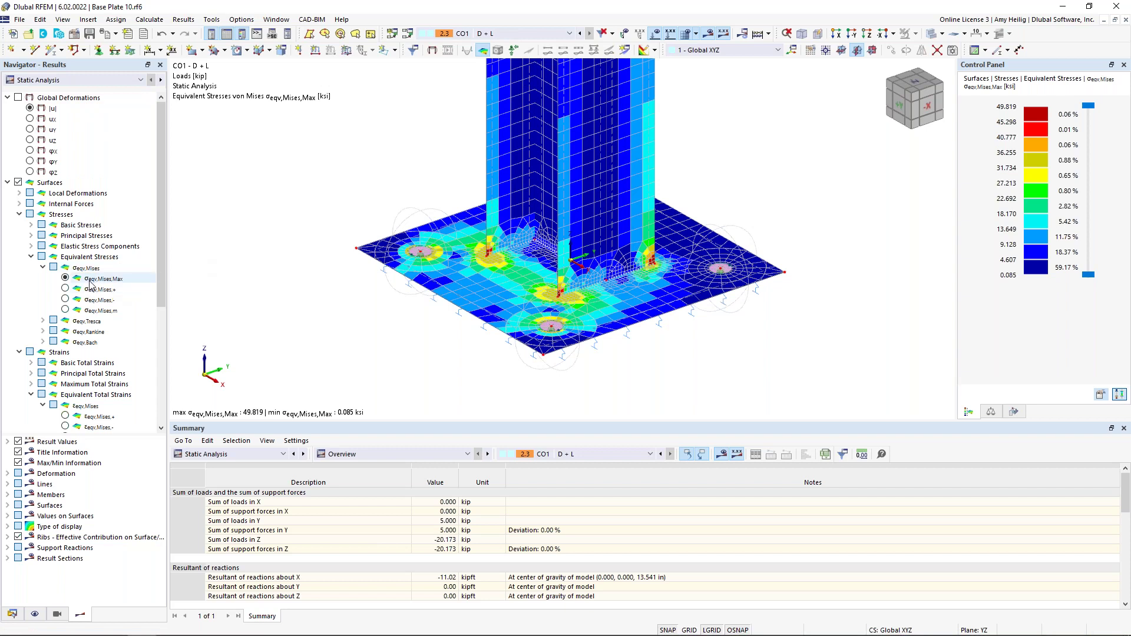
- Isolate the base plate surface in visibility mode to view its equivalent von Mises stresses
{"action": "scroll", "coordinate": [613, 324], "scroll_direction": "up", "scroll_amount": 5}
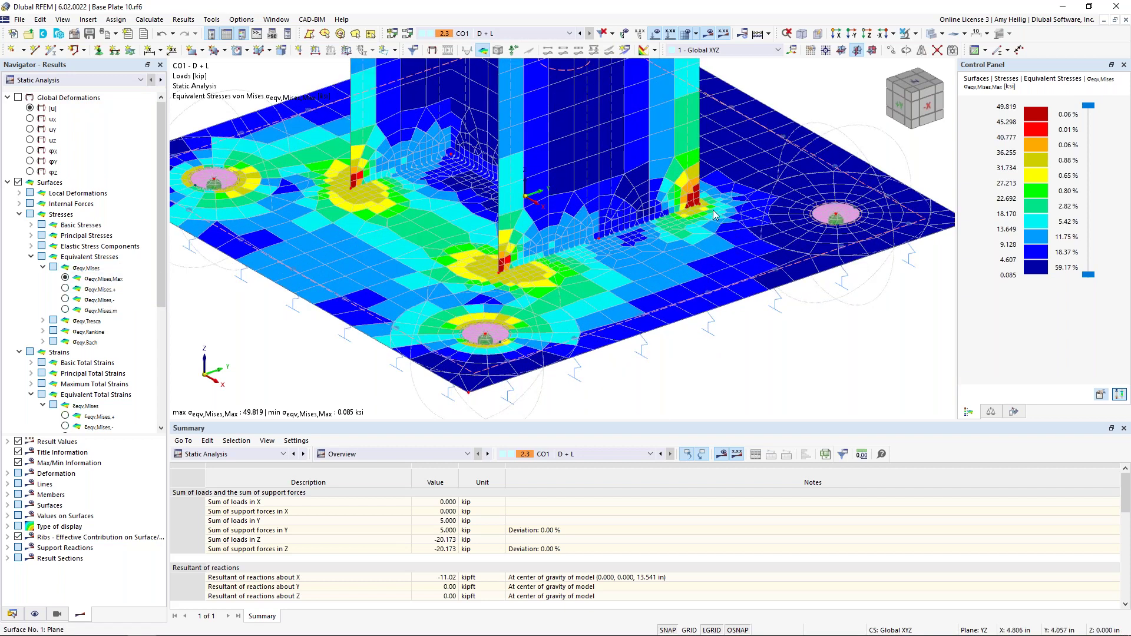
{"action": "left_click", "coordinate": [916, 34]}
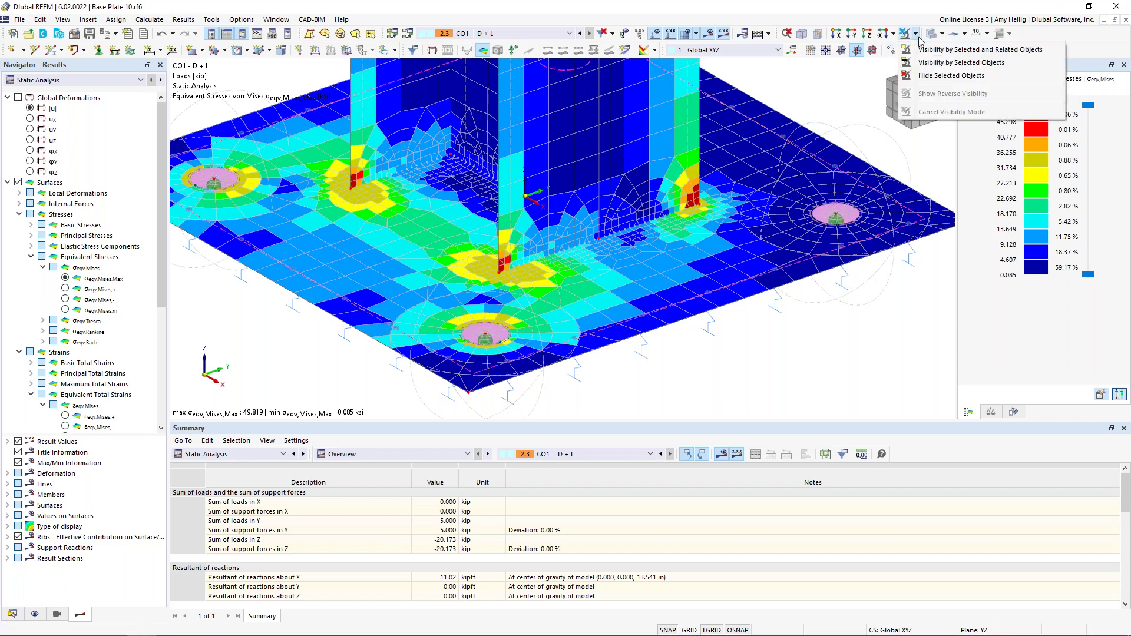
{"action": "left_click", "coordinate": [936, 50]}
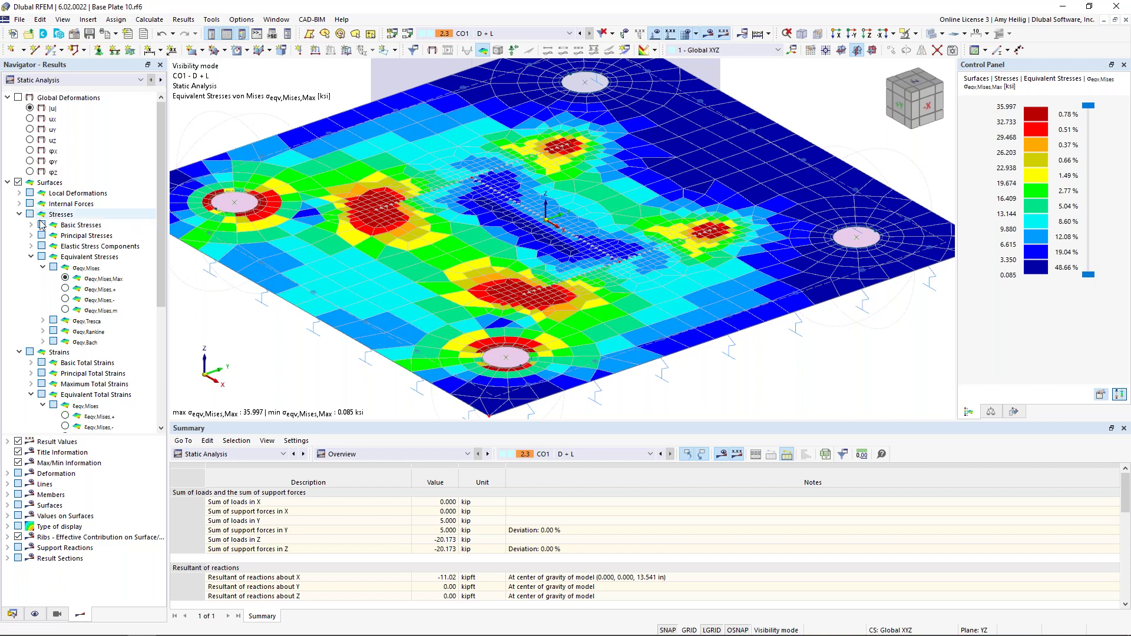
- Display the ηpl nonlinearity rate criterion on the base plate and examine the plasticized zones around the flanges and anchor holes
{"action": "left_click", "coordinate": [19, 352]}
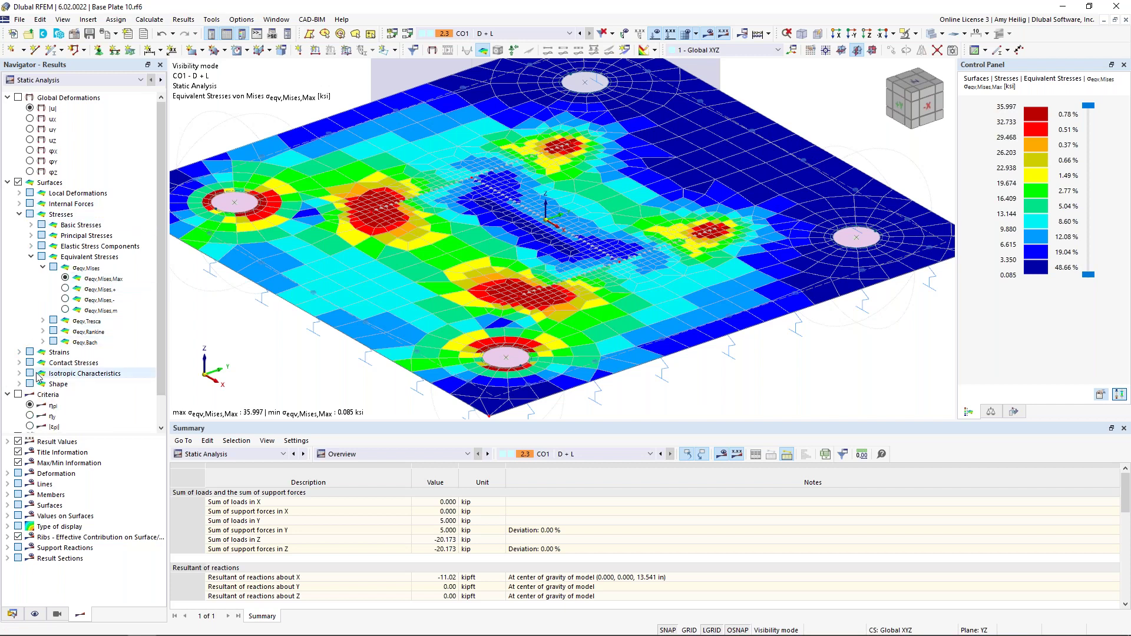
{"action": "scroll", "coordinate": [41, 377], "scroll_direction": "down", "scroll_amount": 1}
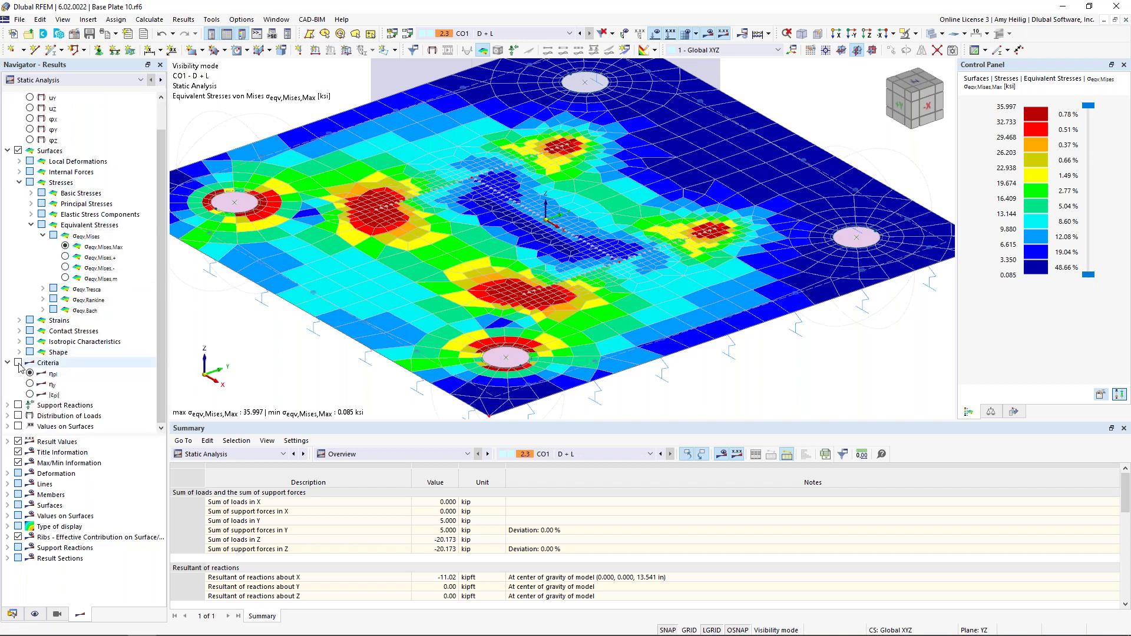
{"action": "left_click", "coordinate": [19, 363]}
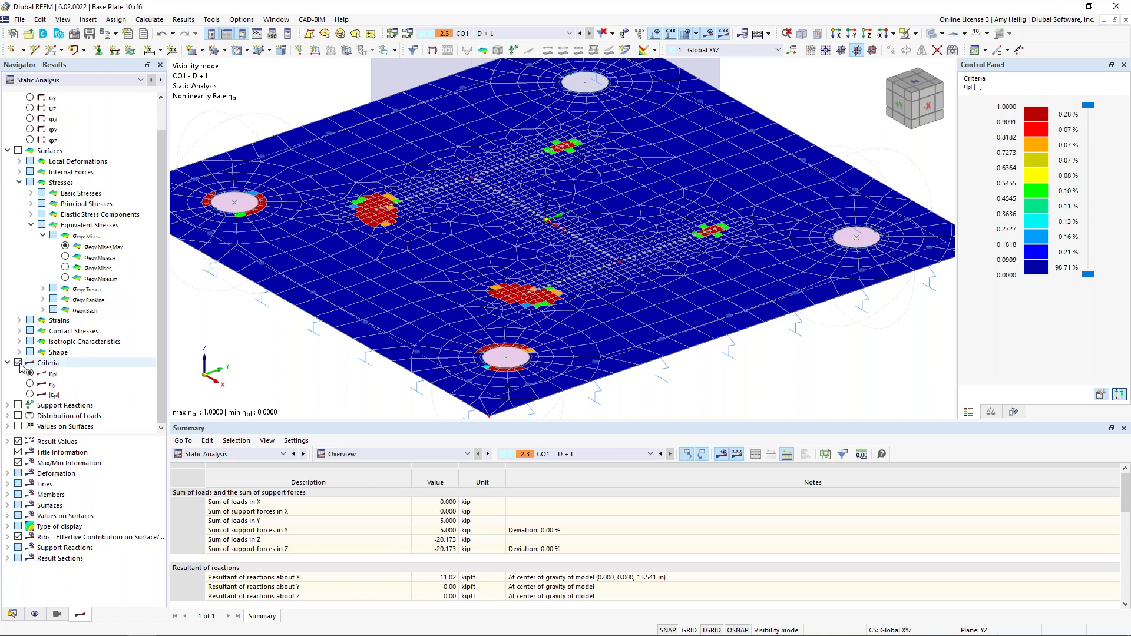
{"action": "scroll", "coordinate": [514, 311], "scroll_direction": "up", "scroll_amount": 1}
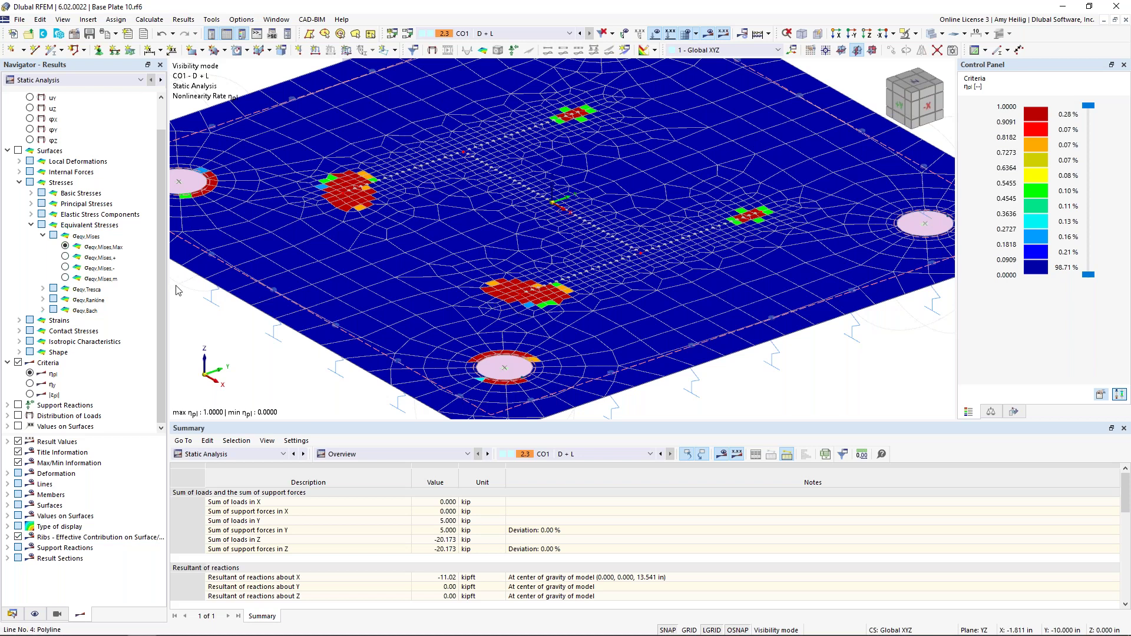
- Return to the maximum von Mises equivalent stresses and reverse the visibility to inspect the column surfaces without the base plate
{"action": "left_click", "coordinate": [65, 247]}
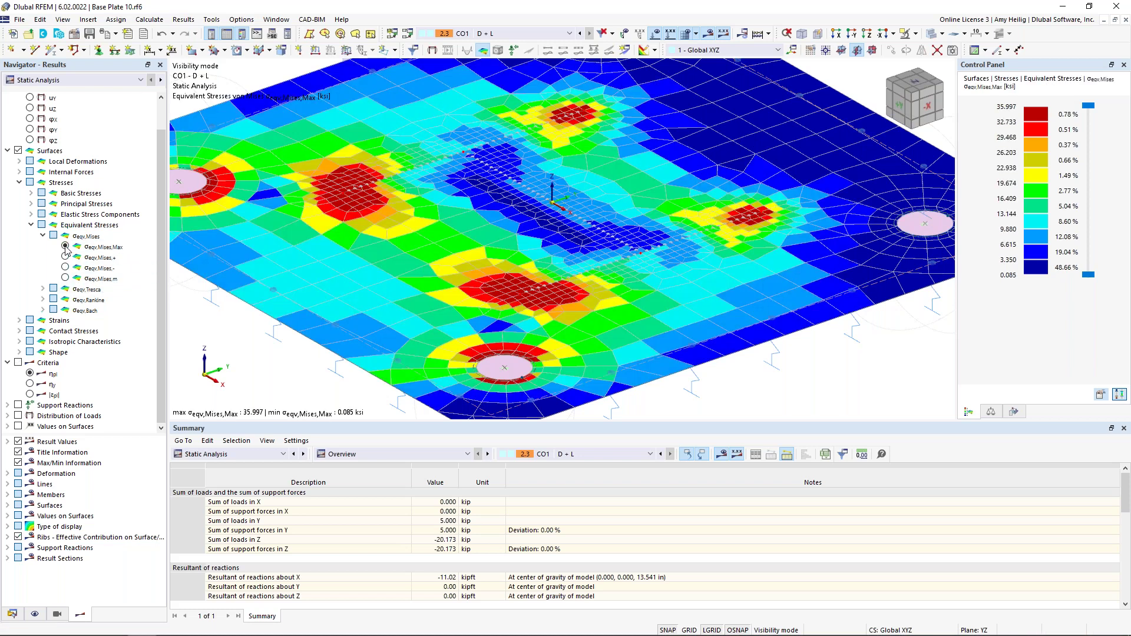
{"action": "left_click", "coordinate": [916, 34]}
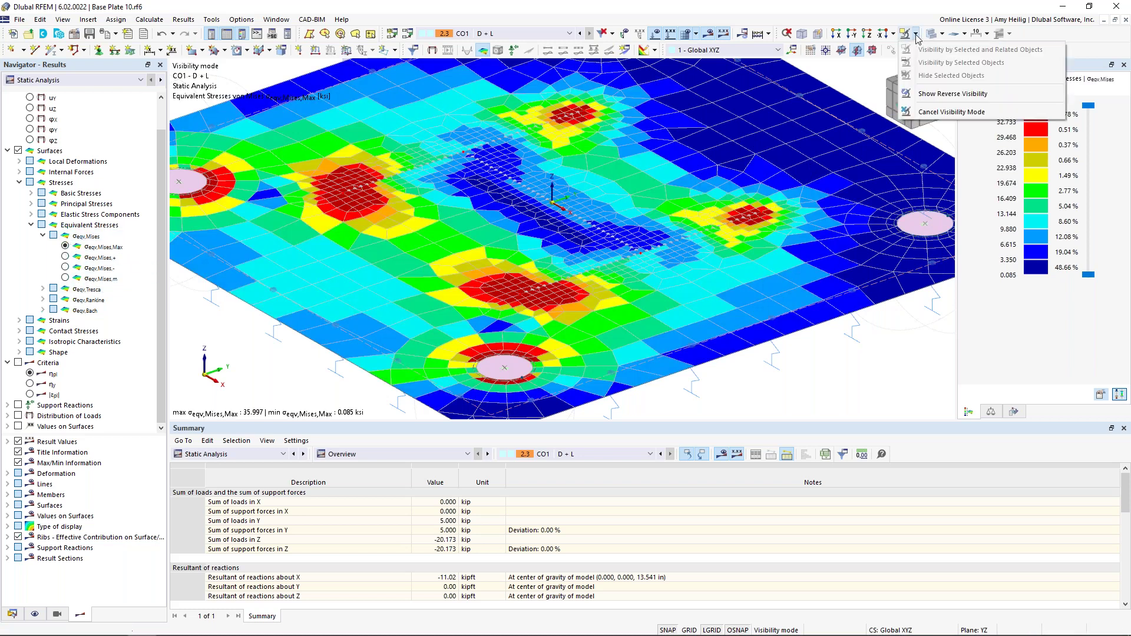
{"action": "left_click", "coordinate": [934, 94]}
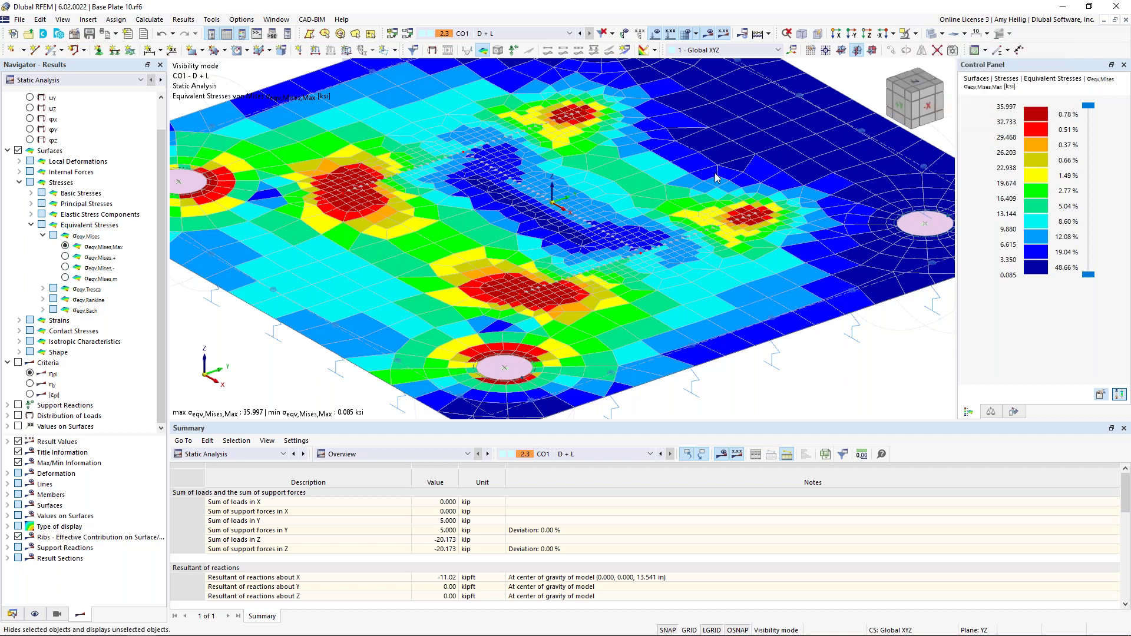
{"action": "scroll", "coordinate": [698, 239], "scroll_direction": "up", "scroll_amount": 3}
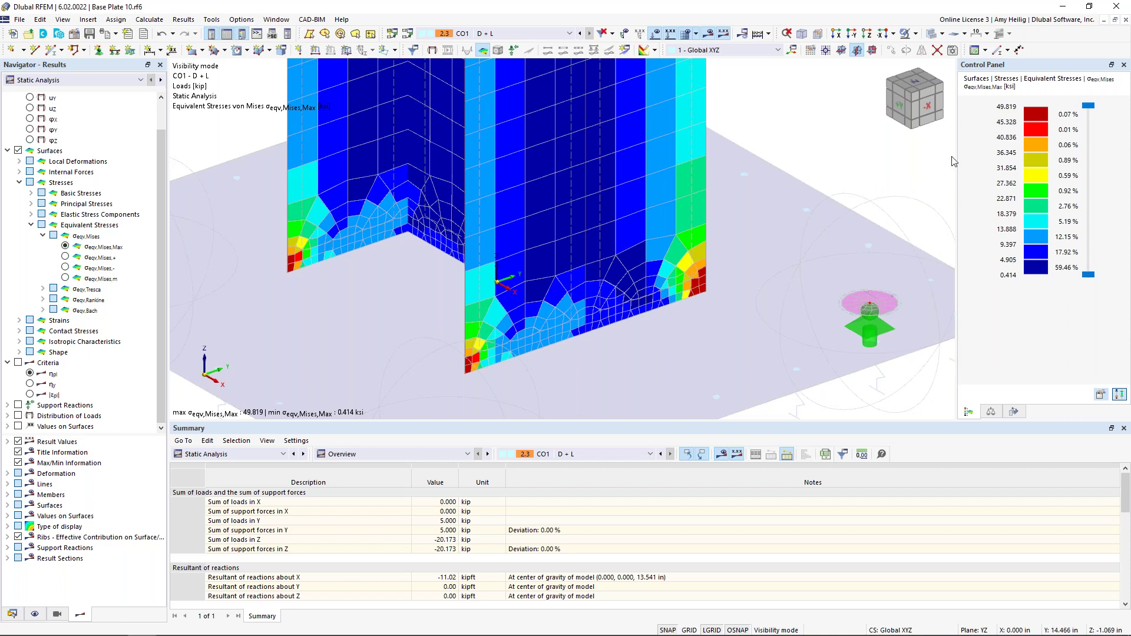
- Show the stress-strain analysis table of stresses on surfaces by surface and cancel visibility mode to include the base plate
{"action": "left_click", "coordinate": [270, 457]}
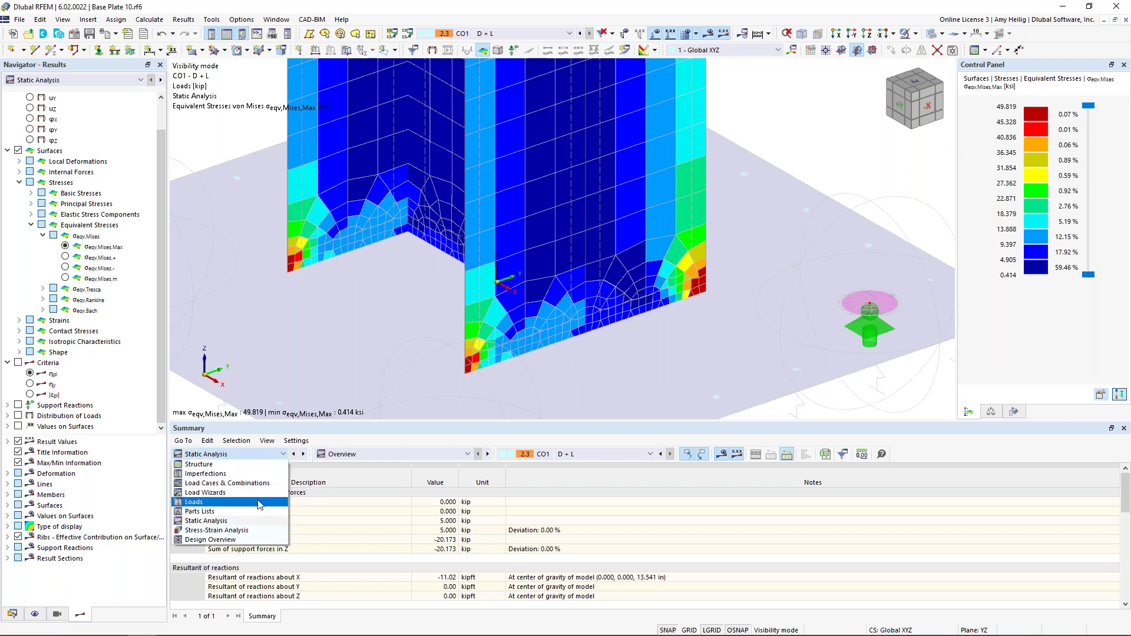
{"action": "left_click", "coordinate": [258, 531]}
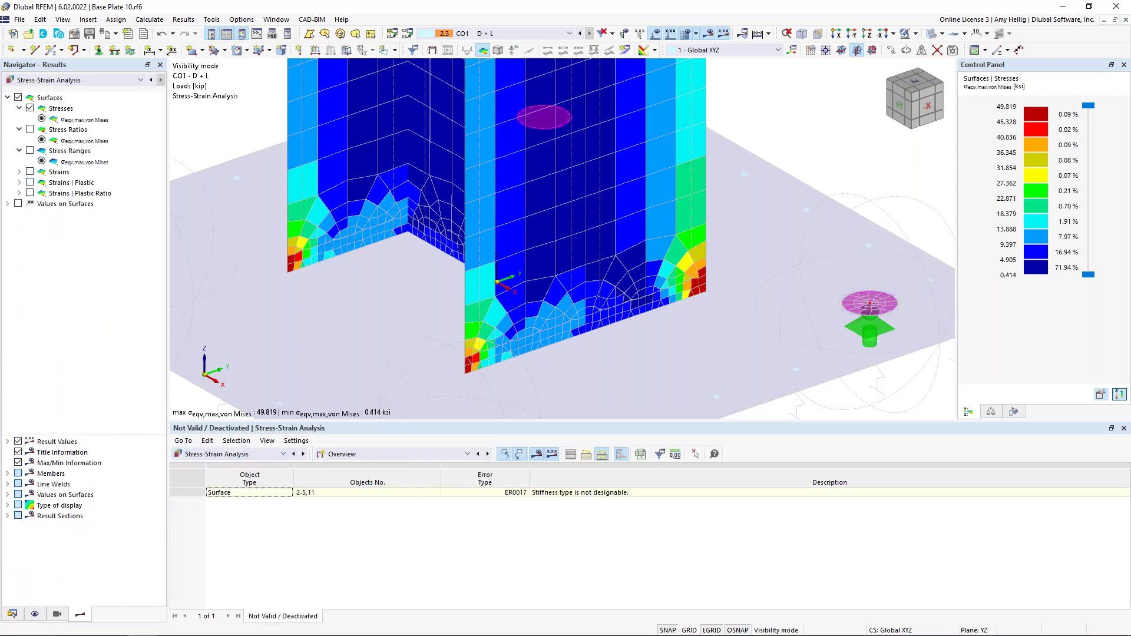
{"action": "left_click", "coordinate": [400, 350]}
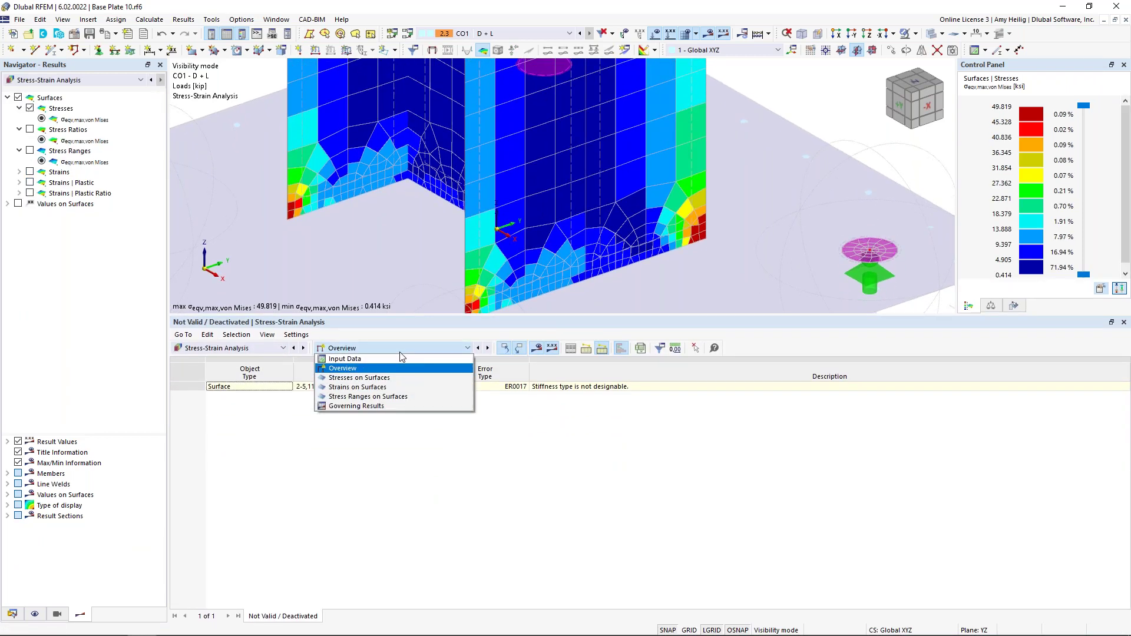
{"action": "left_click", "coordinate": [400, 378]}
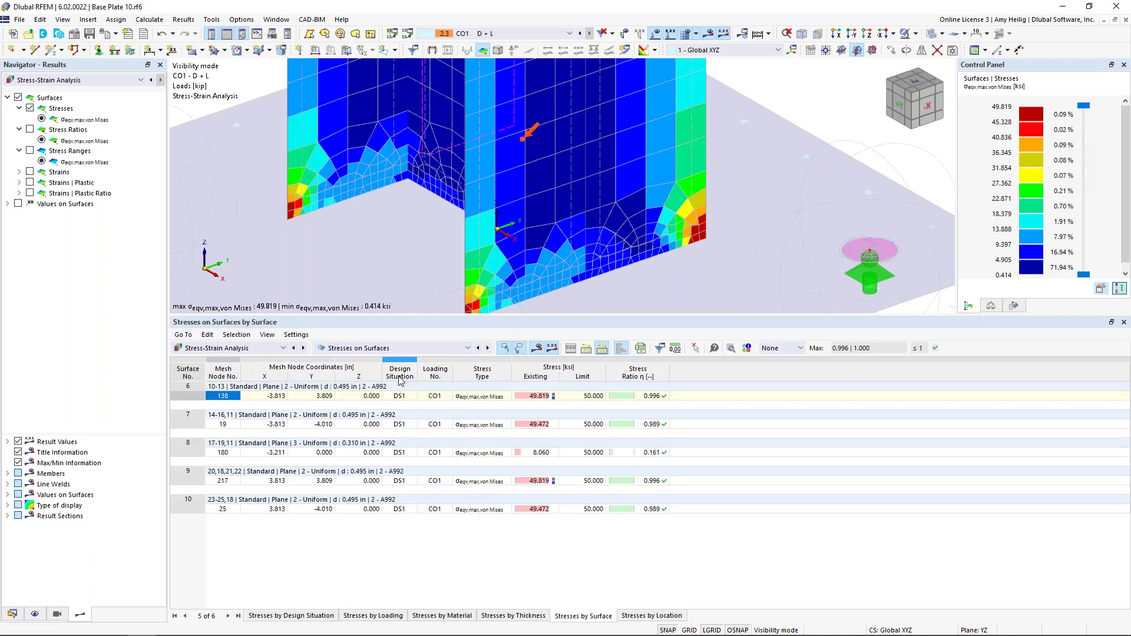
{"action": "left_click", "coordinate": [915, 34]}
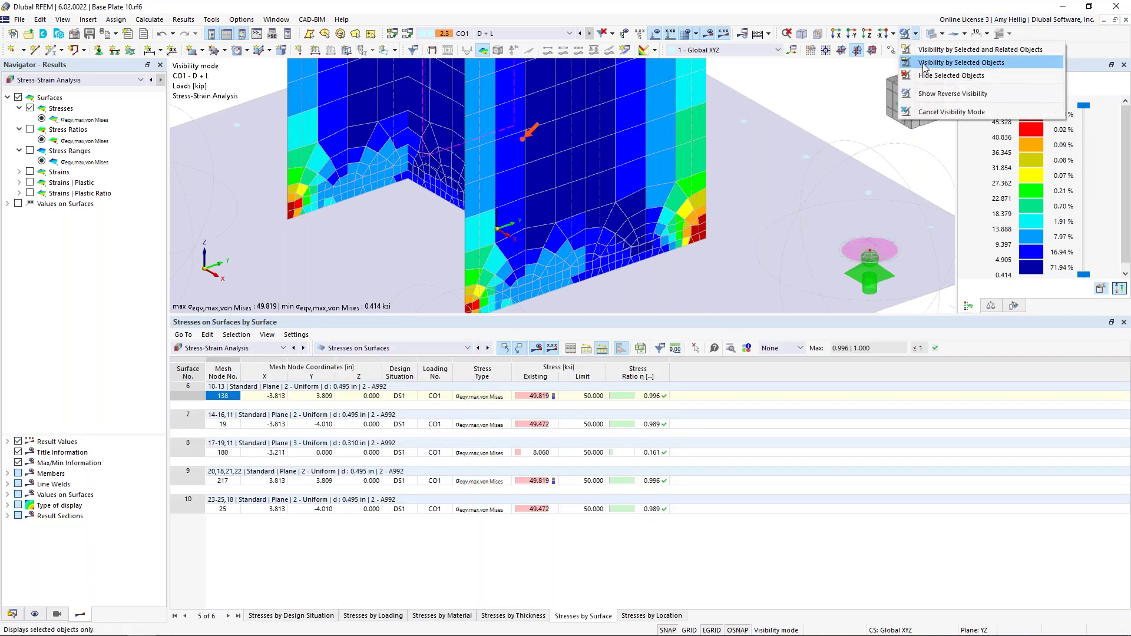
{"action": "left_click", "coordinate": [951, 112]}
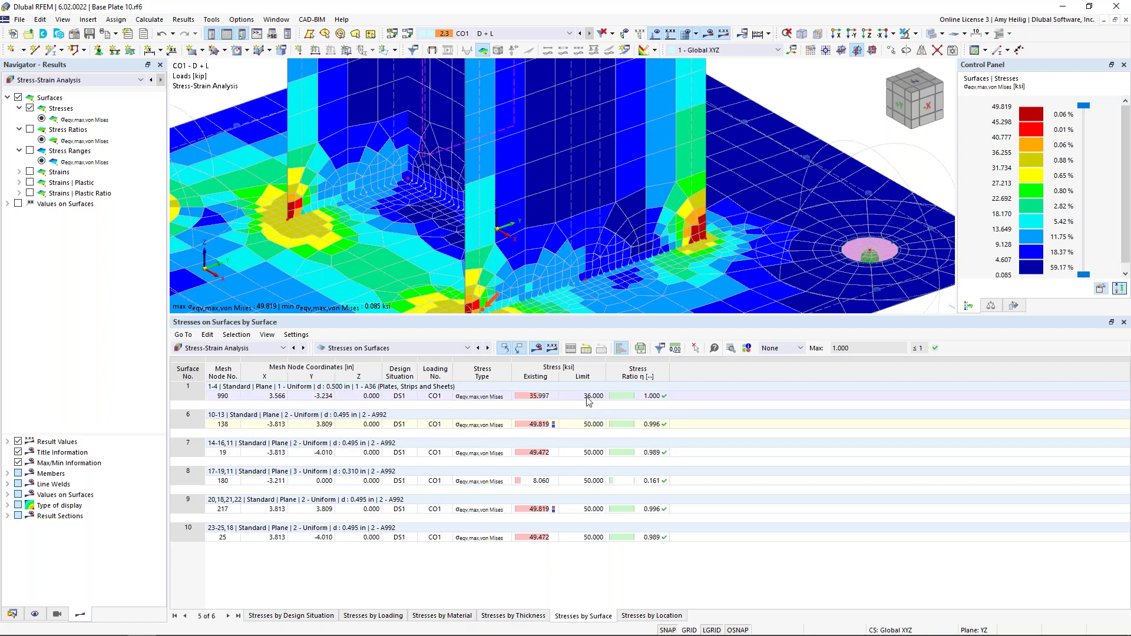
- Review the strains on surfaces table, including the plastic strain ratios, and bring up the stress ranges on surfaces by surface
{"action": "left_click", "coordinate": [467, 348]}
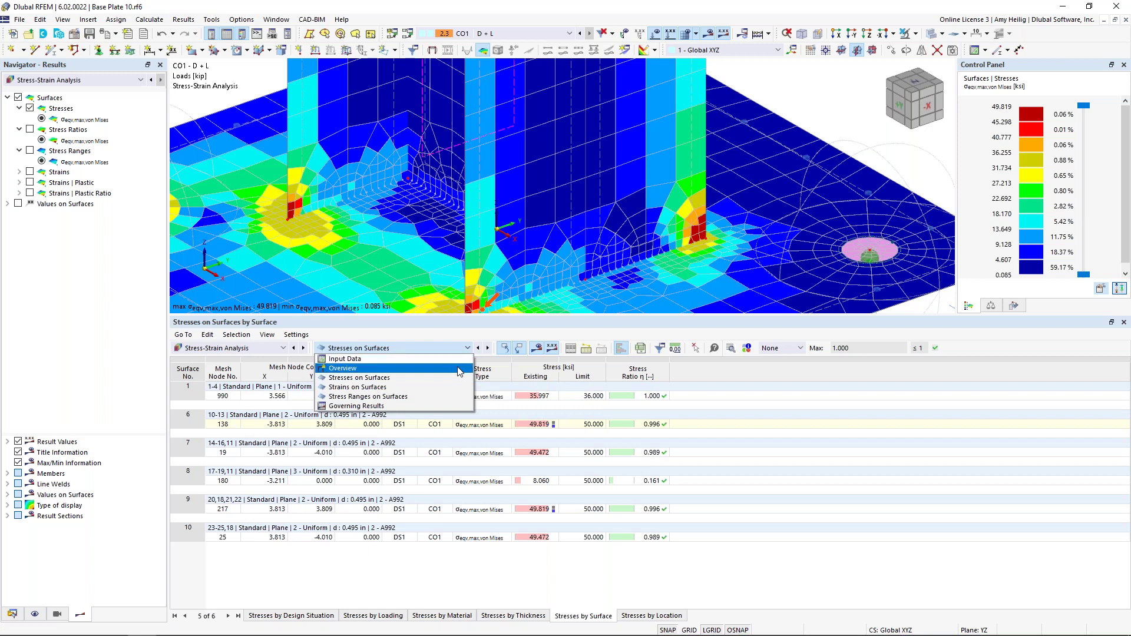
{"action": "left_click", "coordinate": [454, 388]}
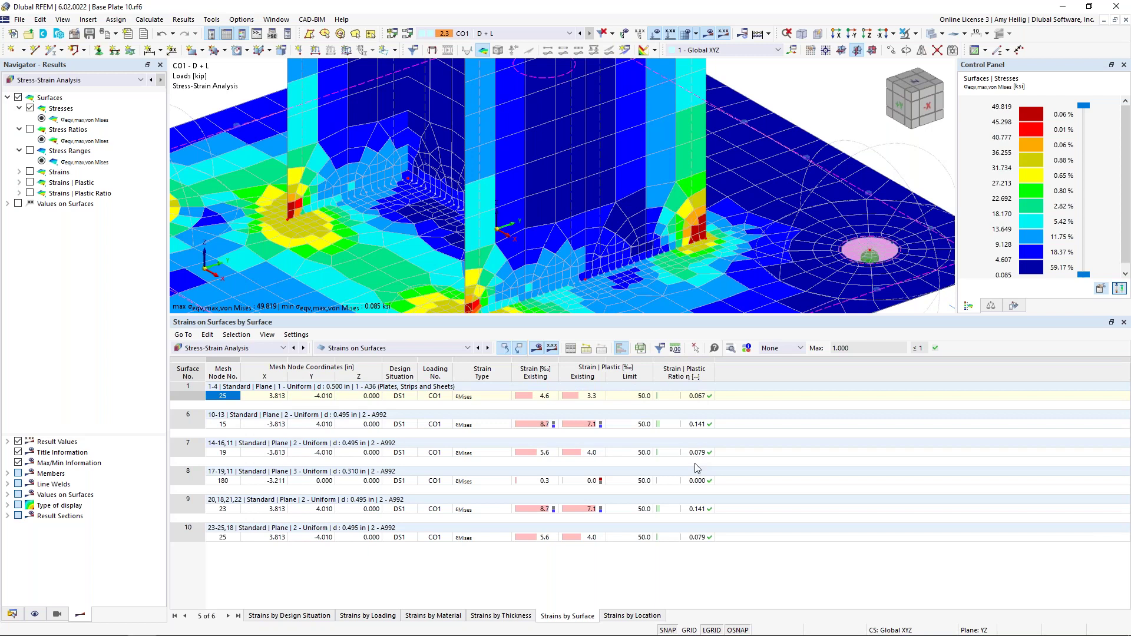
{"action": "left_click", "coordinate": [382, 348]}
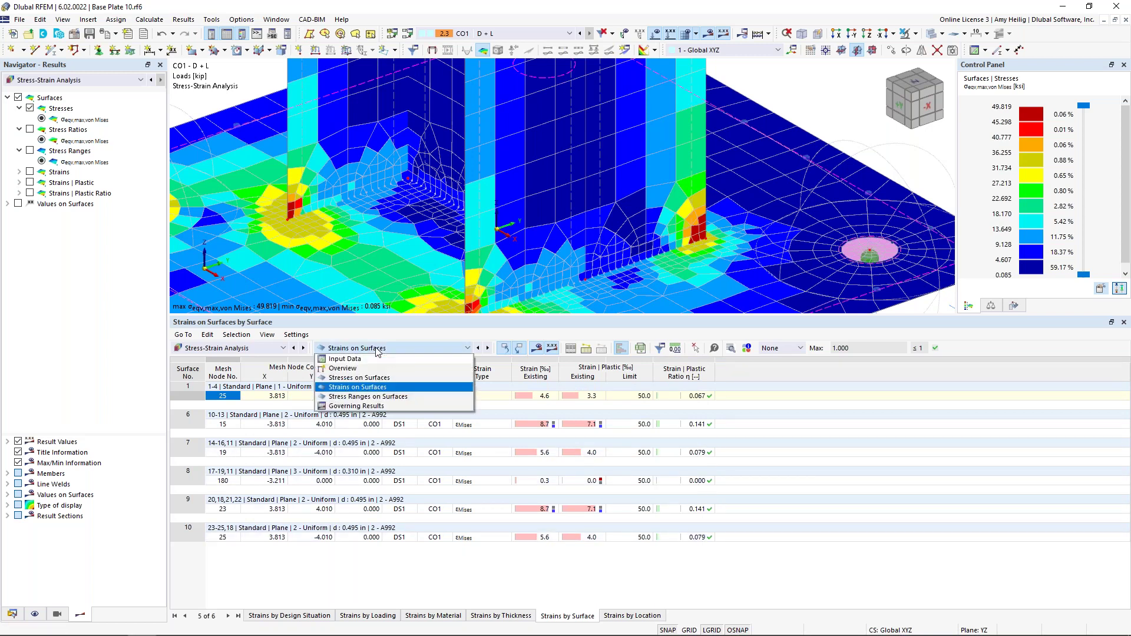
{"action": "left_click", "coordinate": [367, 397]}
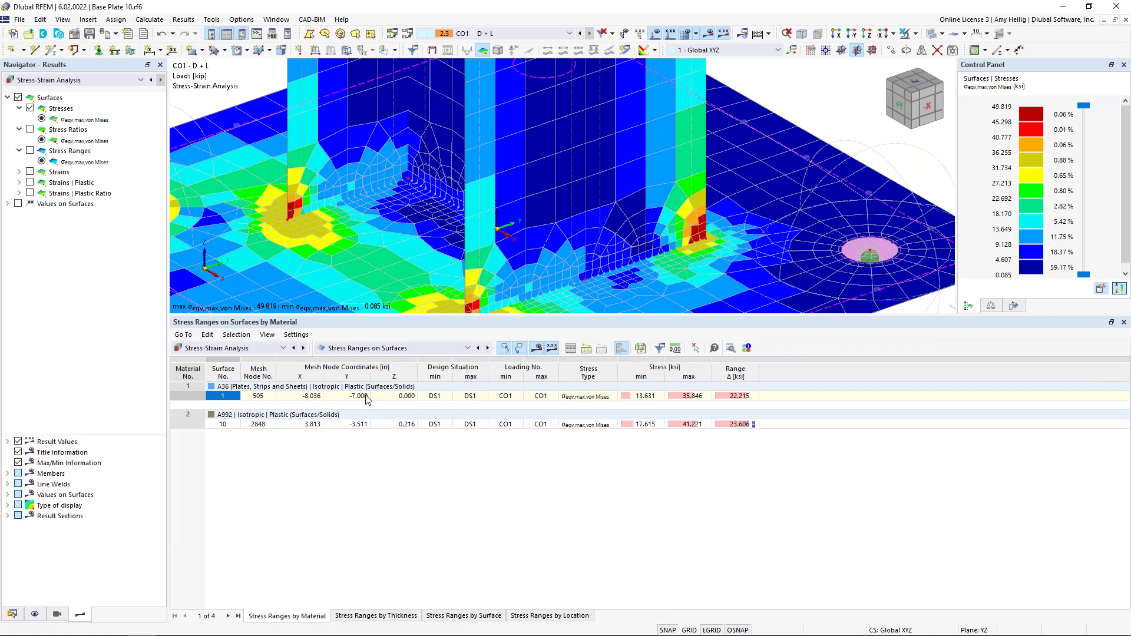
{"action": "left_click", "coordinate": [493, 614]}
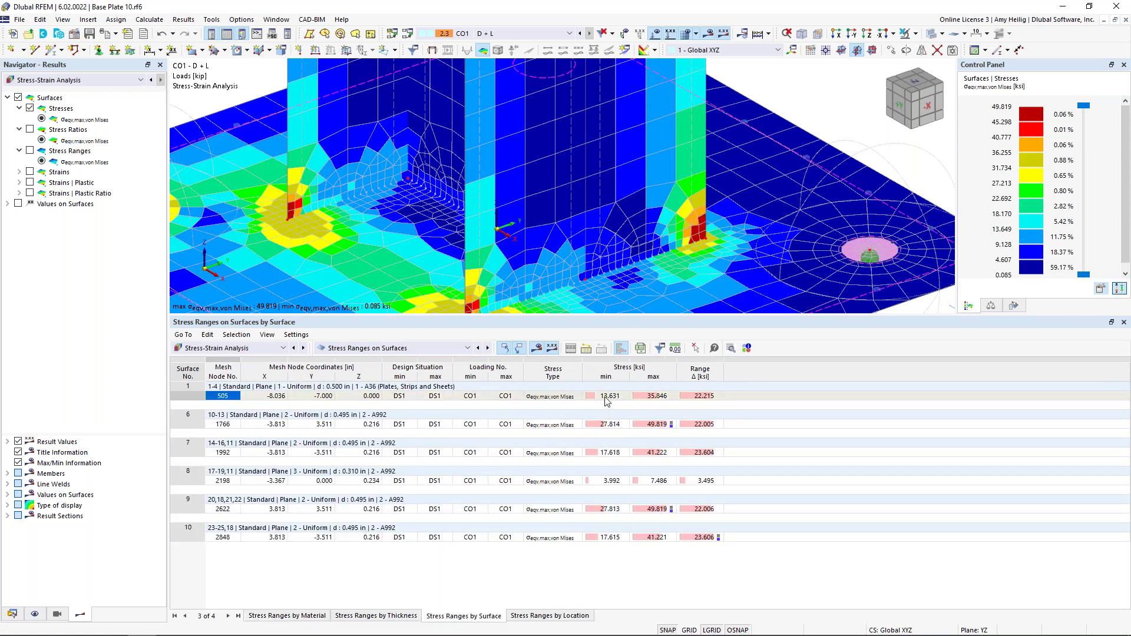
- Examine the minimum and maximum range stresses of surfaces 1 and 6 in the table and locate them on the model
{"action": "left_click", "coordinate": [607, 399]}
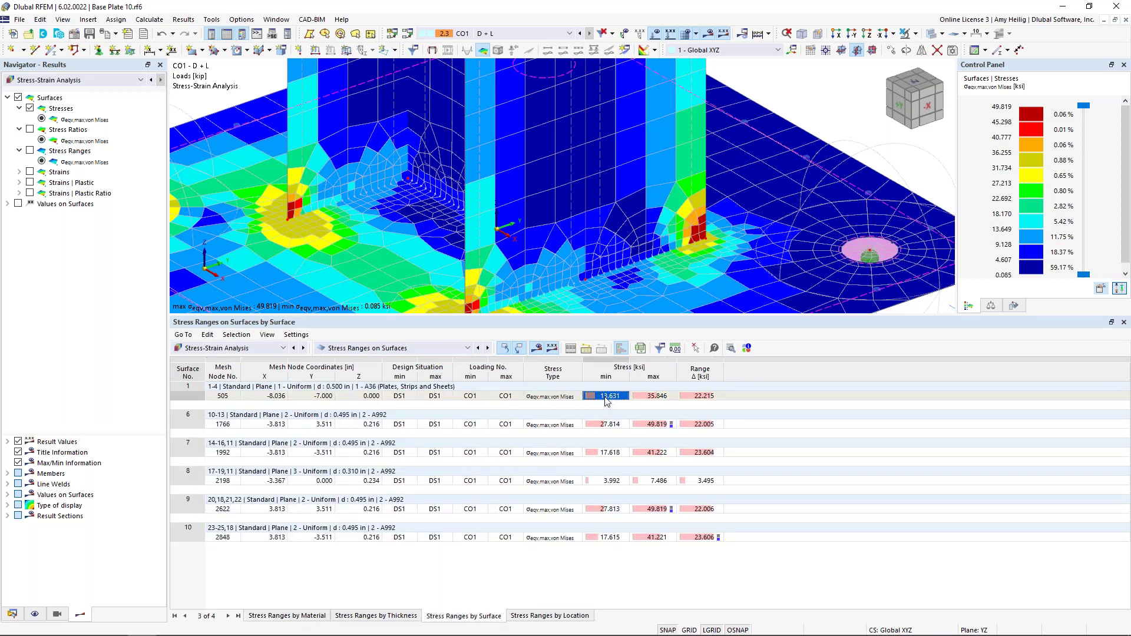
{"action": "left_click", "coordinate": [648, 398]}
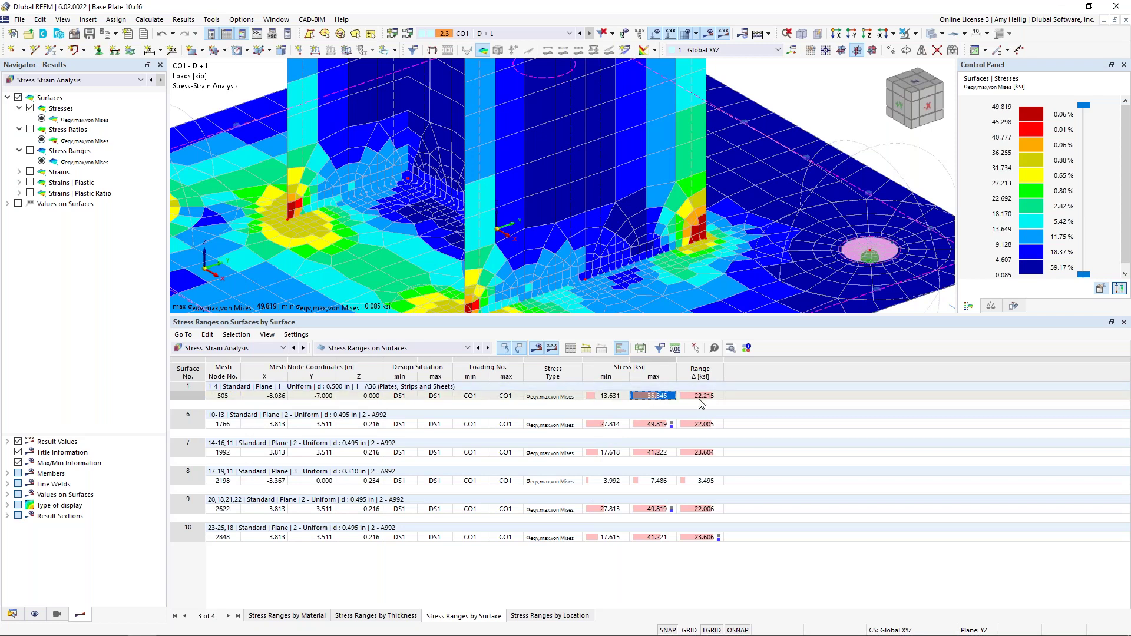
{"action": "scroll", "coordinate": [631, 210], "scroll_direction": "down", "scroll_amount": 3}
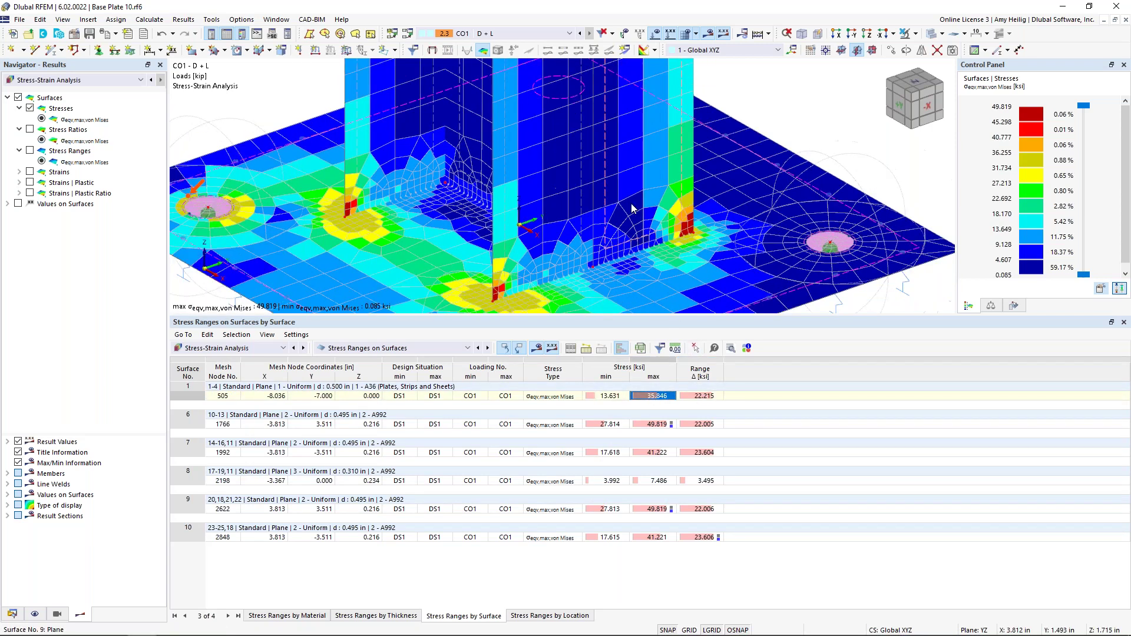
{"action": "middle_click_drag", "start_coordinate": [410, 206], "coordinate": [382, 269], "text": "ctrl"}
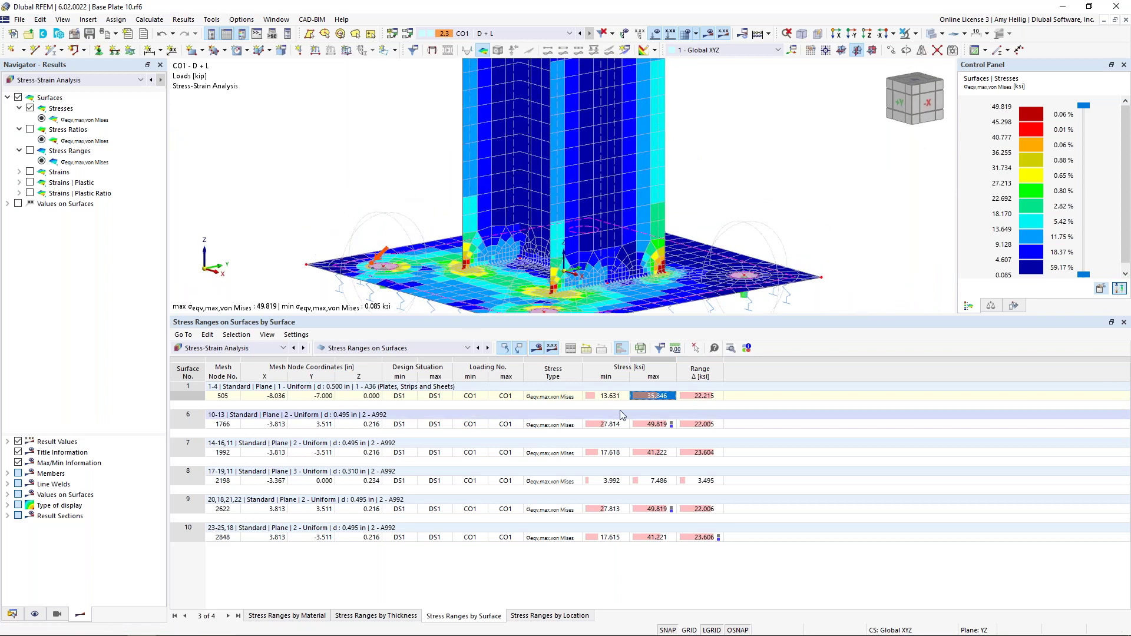
{"action": "left_click", "coordinate": [606, 425]}
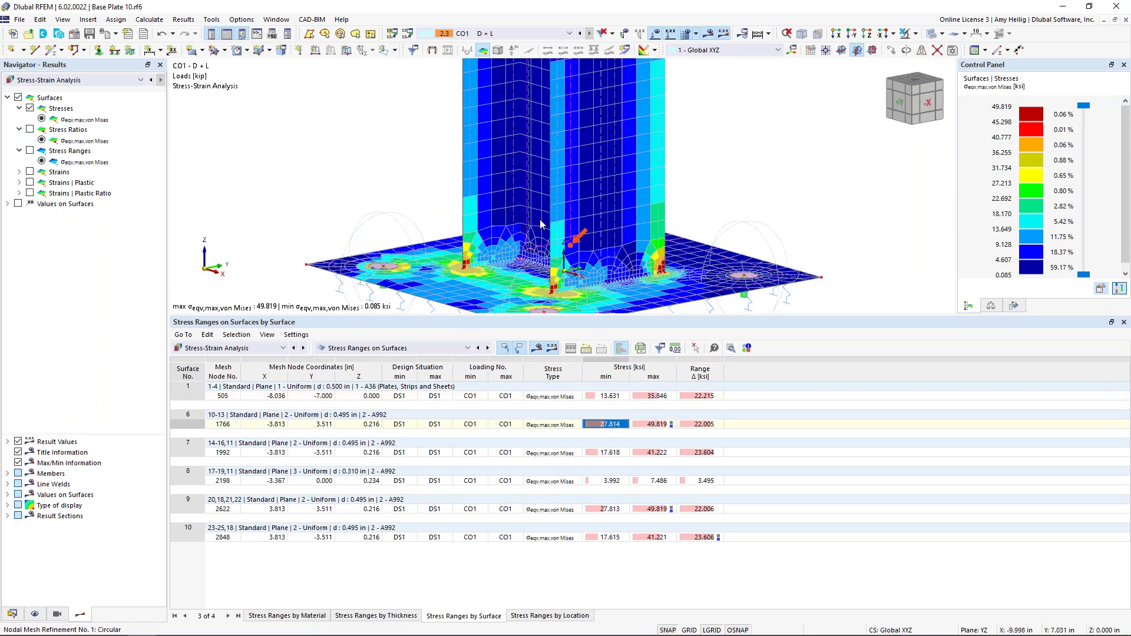
- Display the stress ranges and the von Mises stress ratios on the model, enlarging the graphic area to inspect the whole plate
{"action": "left_click", "coordinate": [29, 150]}
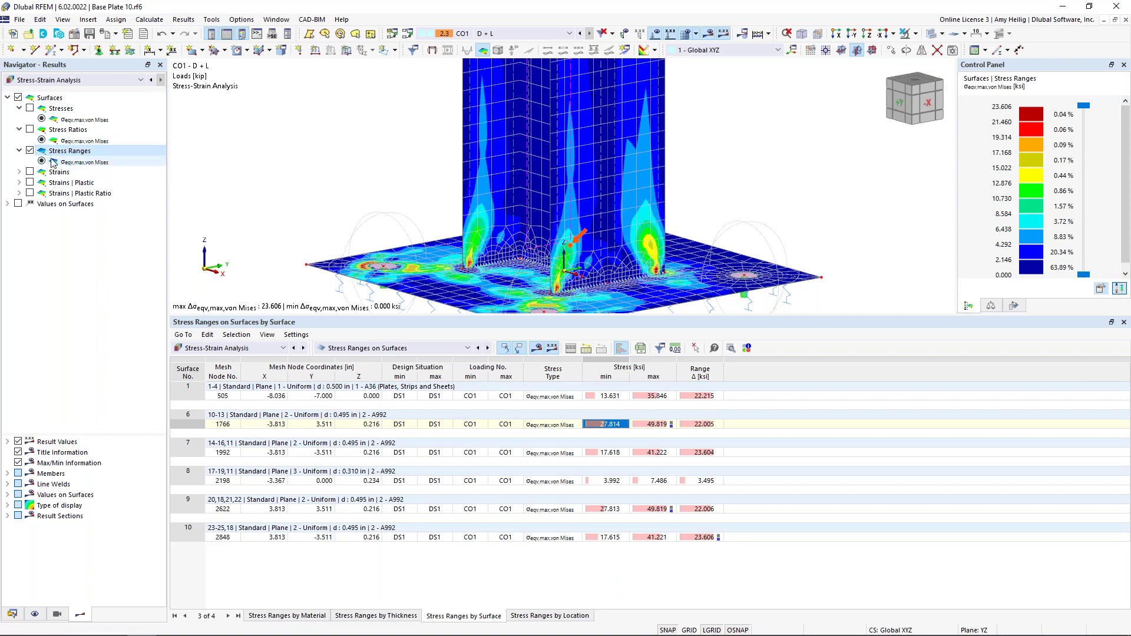
{"action": "left_click", "coordinate": [30, 129]}
{"action": "middle_click_drag", "start_coordinate": [395, 199], "coordinate": [398, 236], "text": "ctrl"}
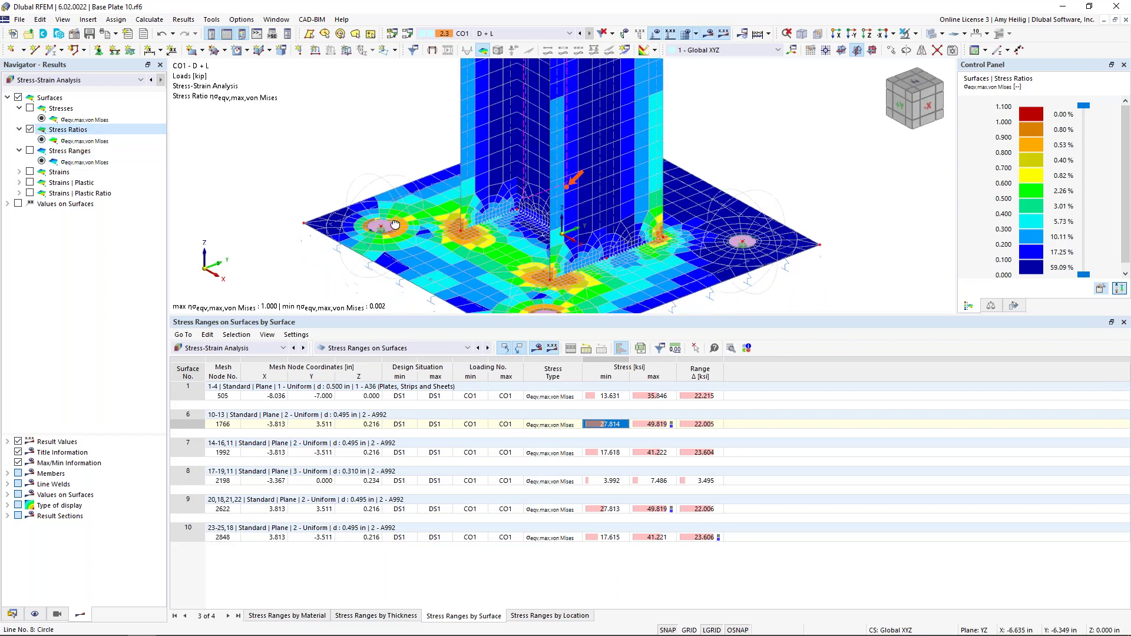
{"action": "left_click_drag", "start_coordinate": [462, 317], "coordinate": [462, 416]}
{"action": "left_click", "coordinate": [43, 79]}
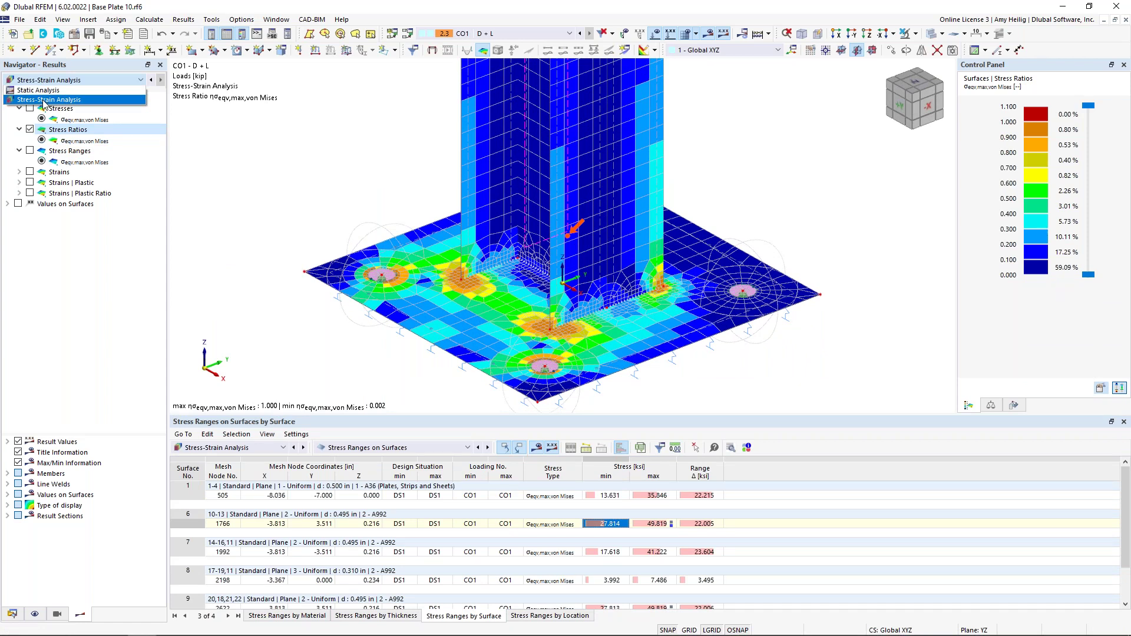
{"action": "left_click", "coordinate": [322, 208]}
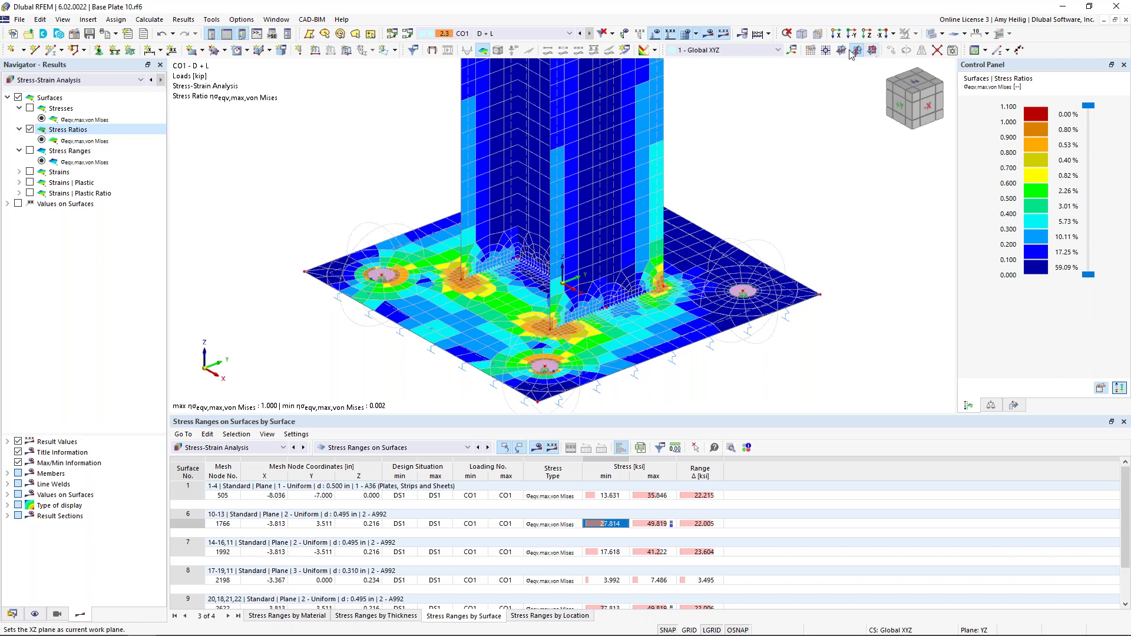
- Hide the analysis results and the finite element mesh so only the plain model is displayed
{"action": "left_click", "coordinate": [709, 35]}
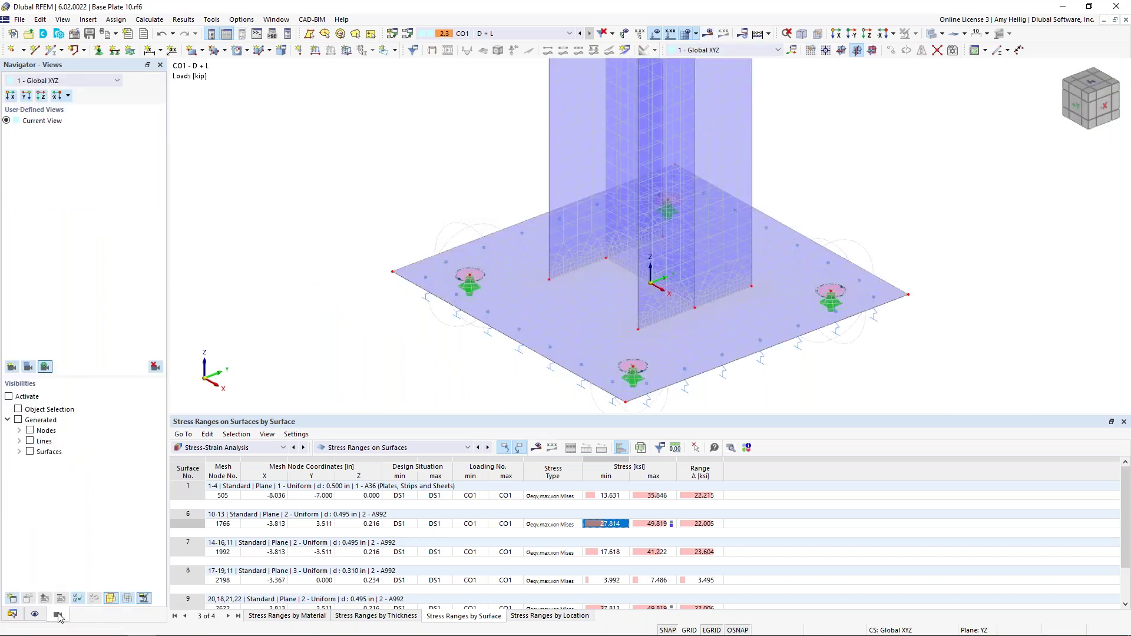
{"action": "left_click", "coordinate": [34, 615]}
{"action": "scroll", "coordinate": [9, 375], "scroll_direction": "down", "scroll_amount": 3}
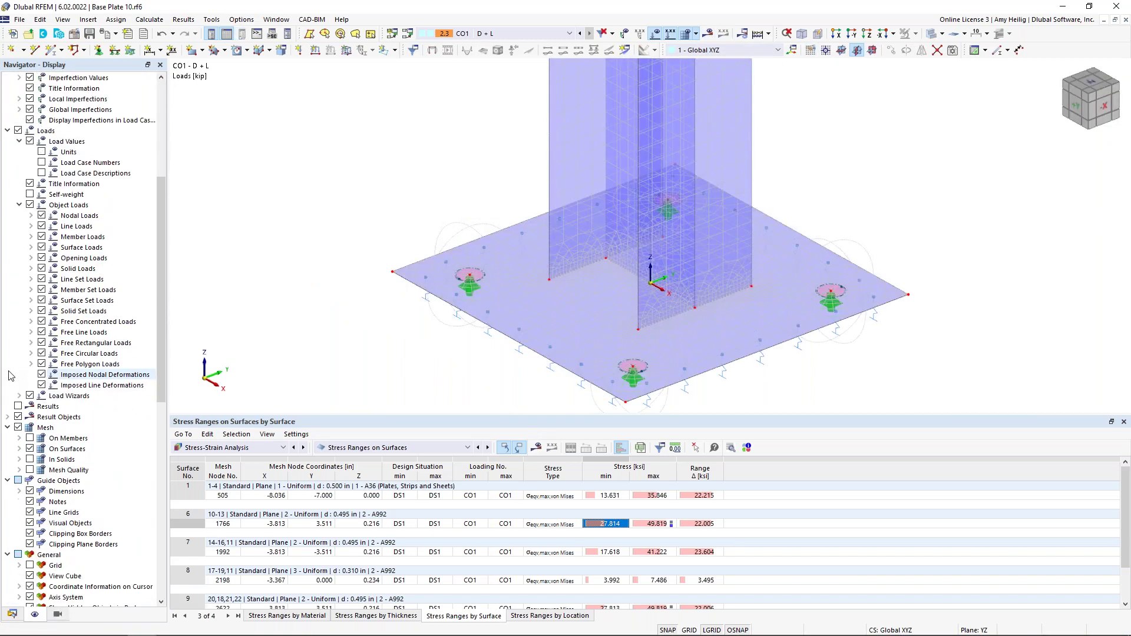
{"action": "left_click", "coordinate": [18, 428]}
{"action": "middle_click_drag", "start_coordinate": [422, 218], "coordinate": [374, 217]}
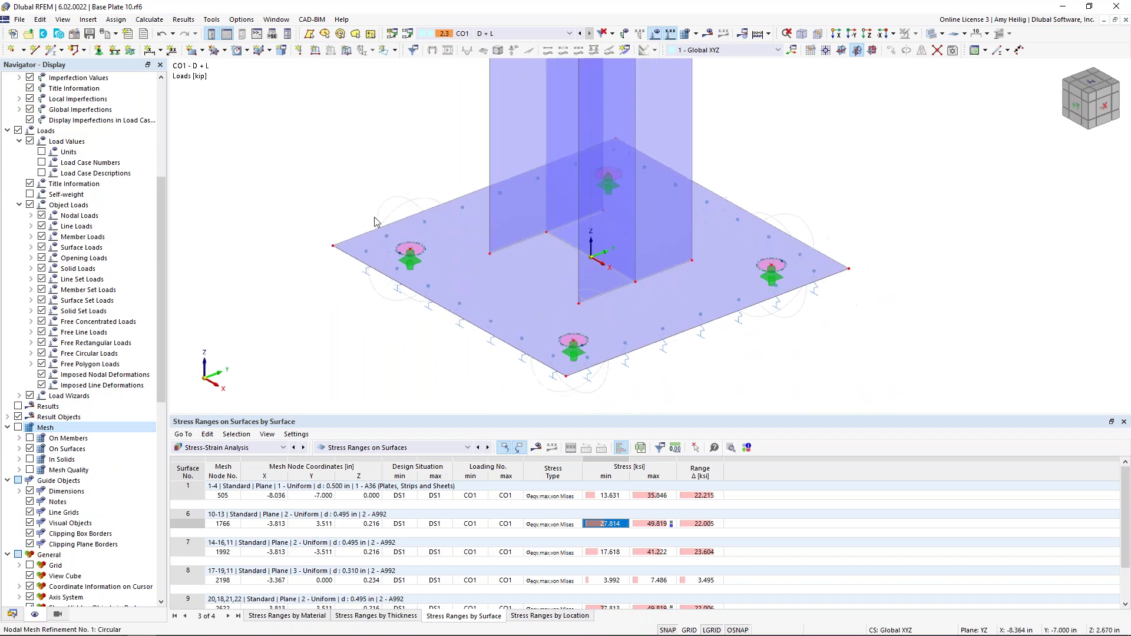
- Create a new line welded joint, preview the Corner Joint and Lap Joint types, and set its joint type to Tee Joint
{"action": "left_click", "coordinate": [12, 615]}
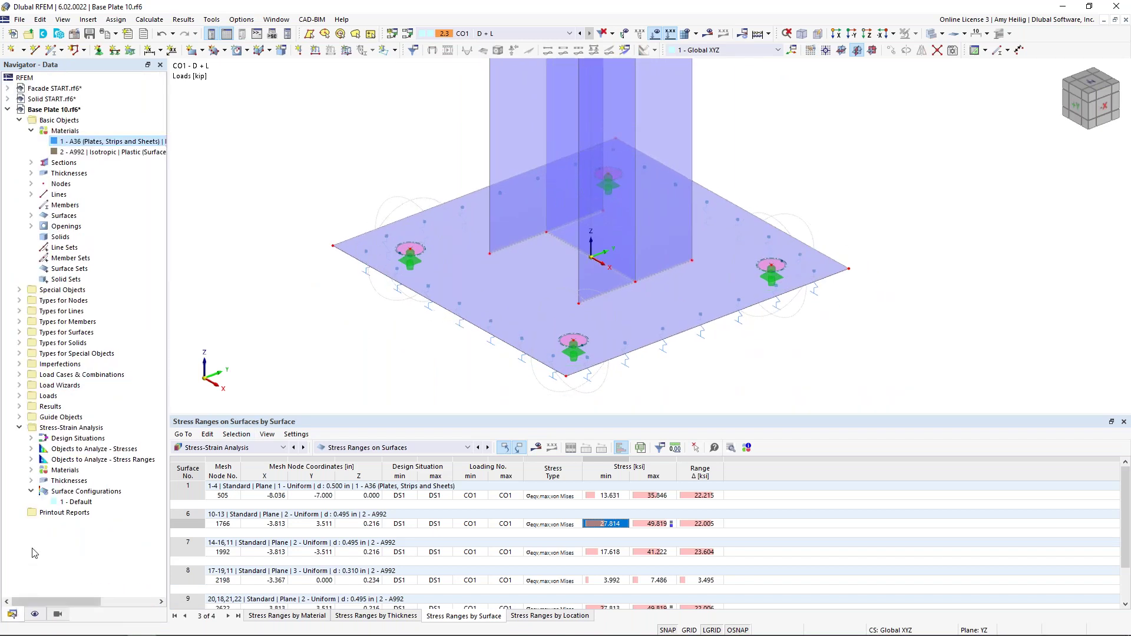
{"action": "left_click", "coordinate": [20, 312]}
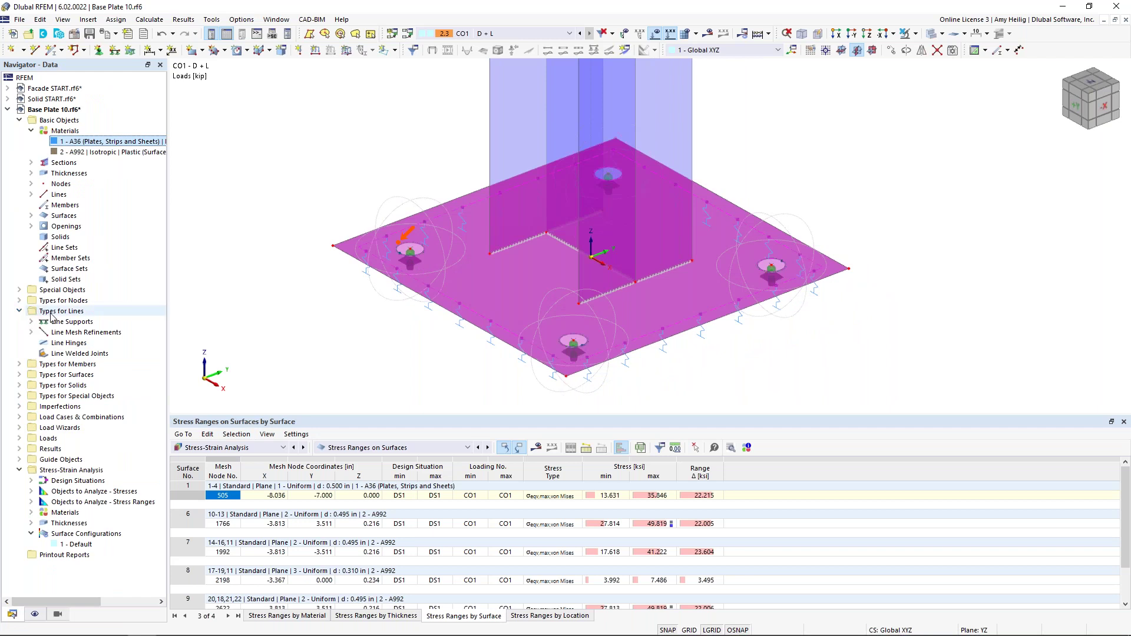
{"action": "left_click", "coordinate": [75, 354]}
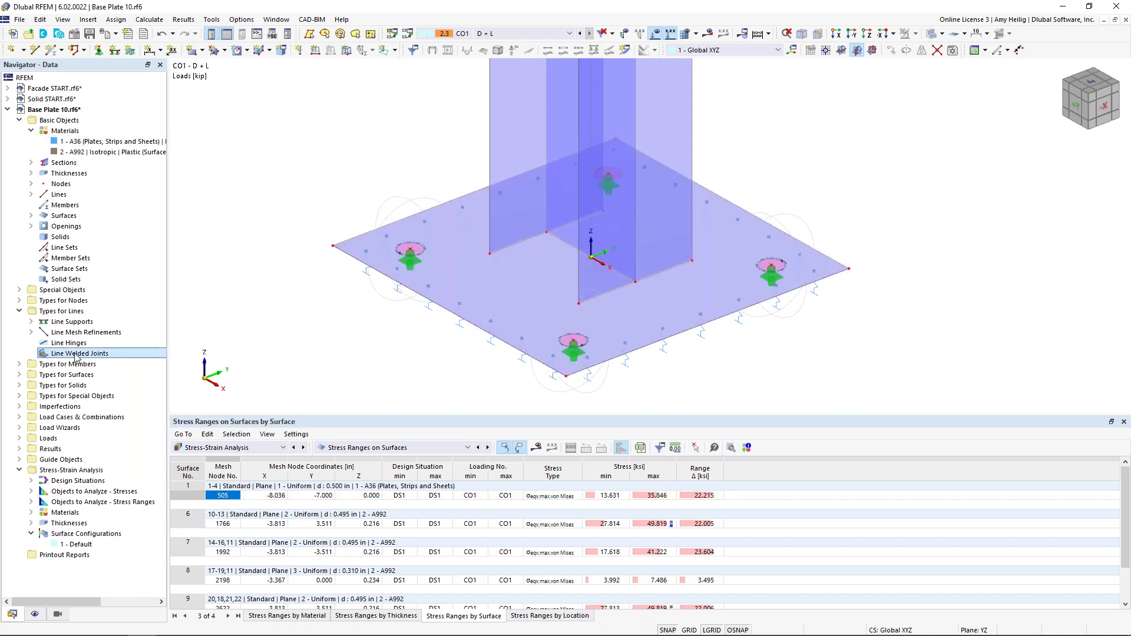
{"action": "double_click", "coordinate": [75, 355]}
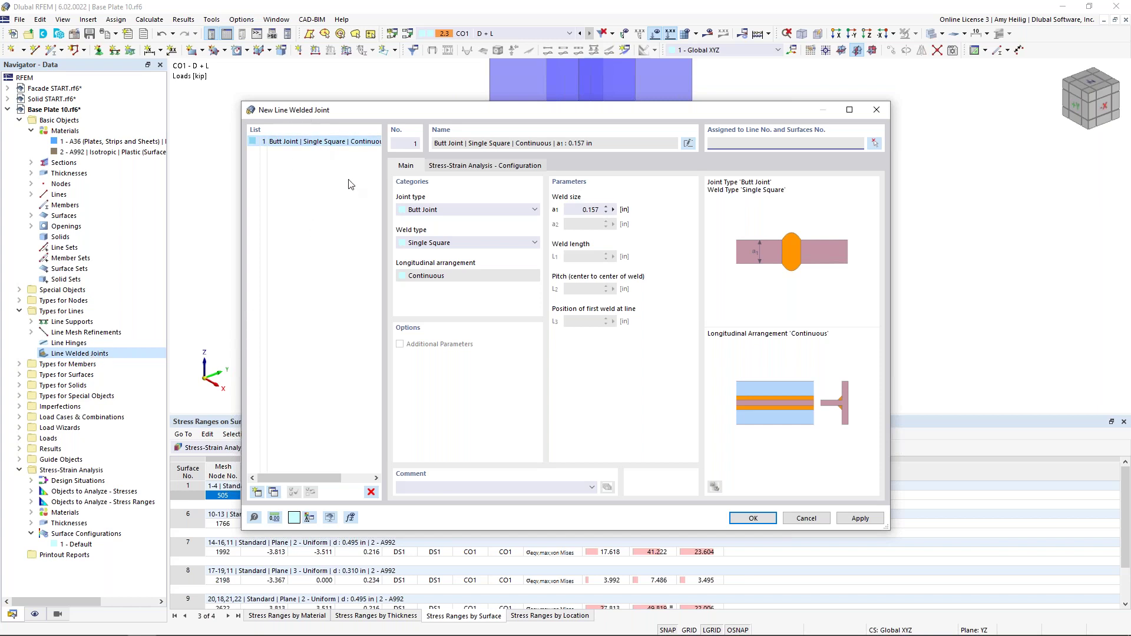
{"action": "left_click", "coordinate": [435, 211]}
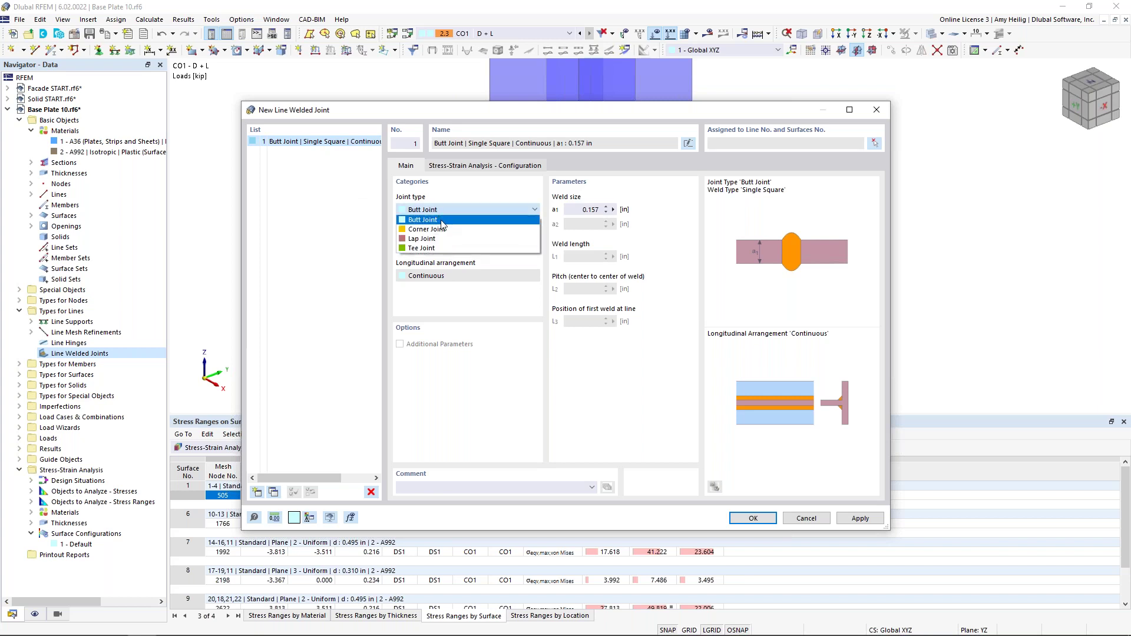
{"action": "left_click", "coordinate": [447, 234]}
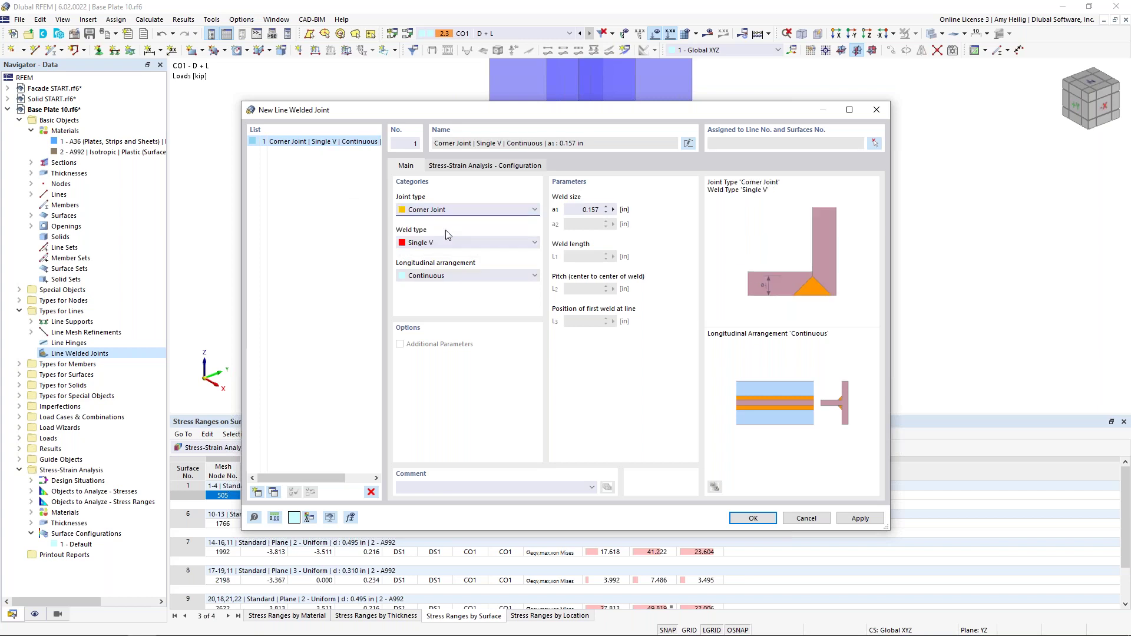
{"action": "left_click", "coordinate": [488, 213]}
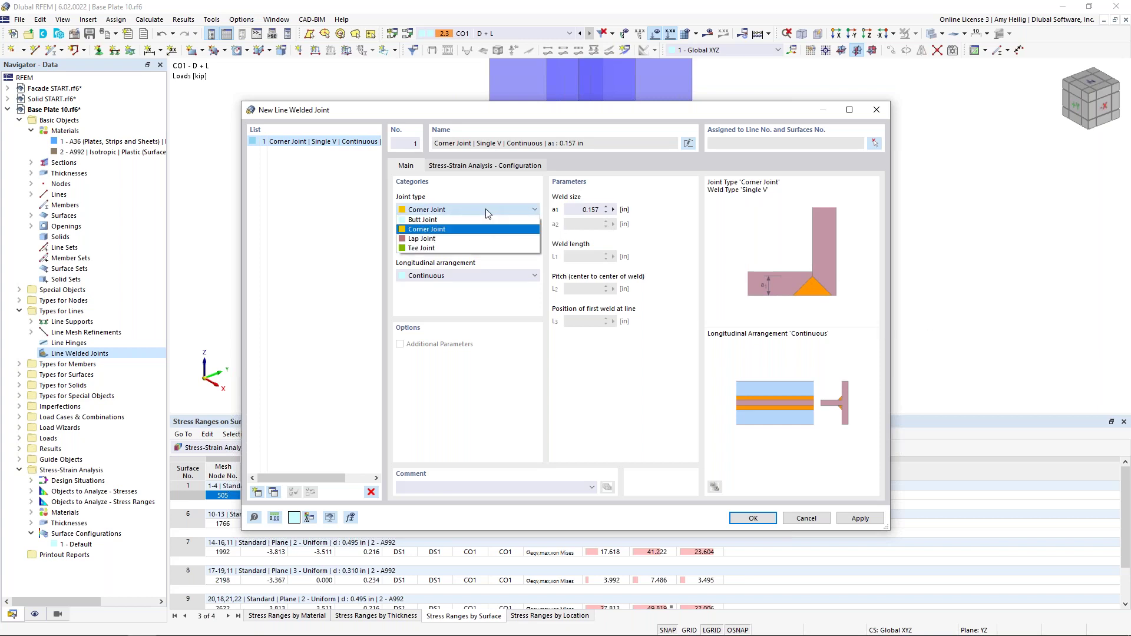
{"action": "left_click", "coordinate": [472, 239]}
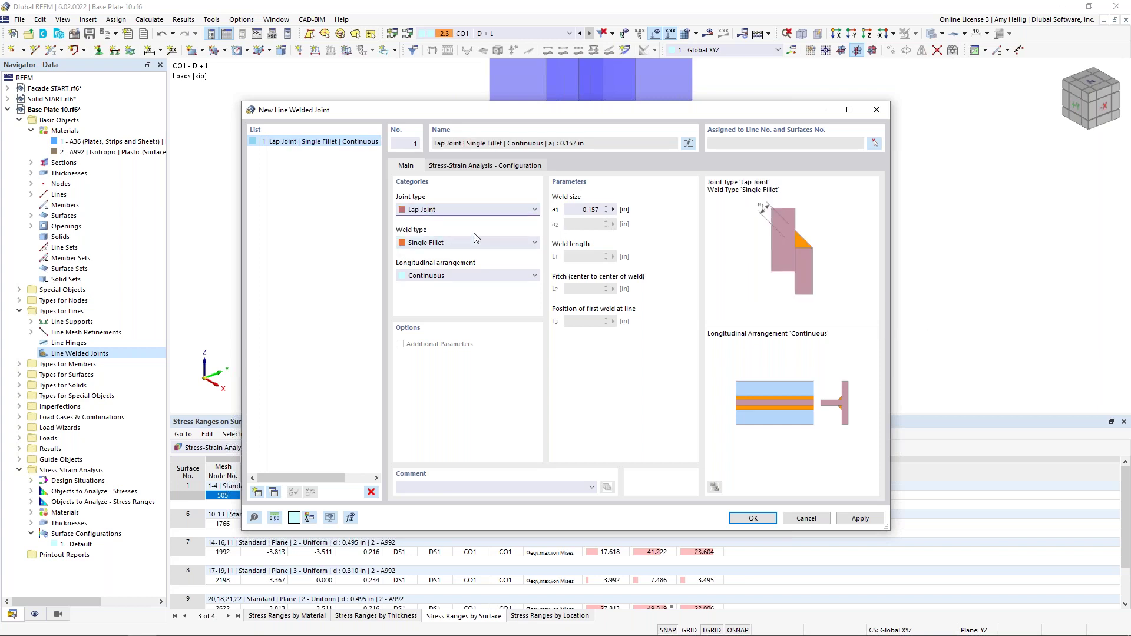
{"action": "left_click", "coordinate": [479, 212]}
{"action": "left_click", "coordinate": [470, 248]}
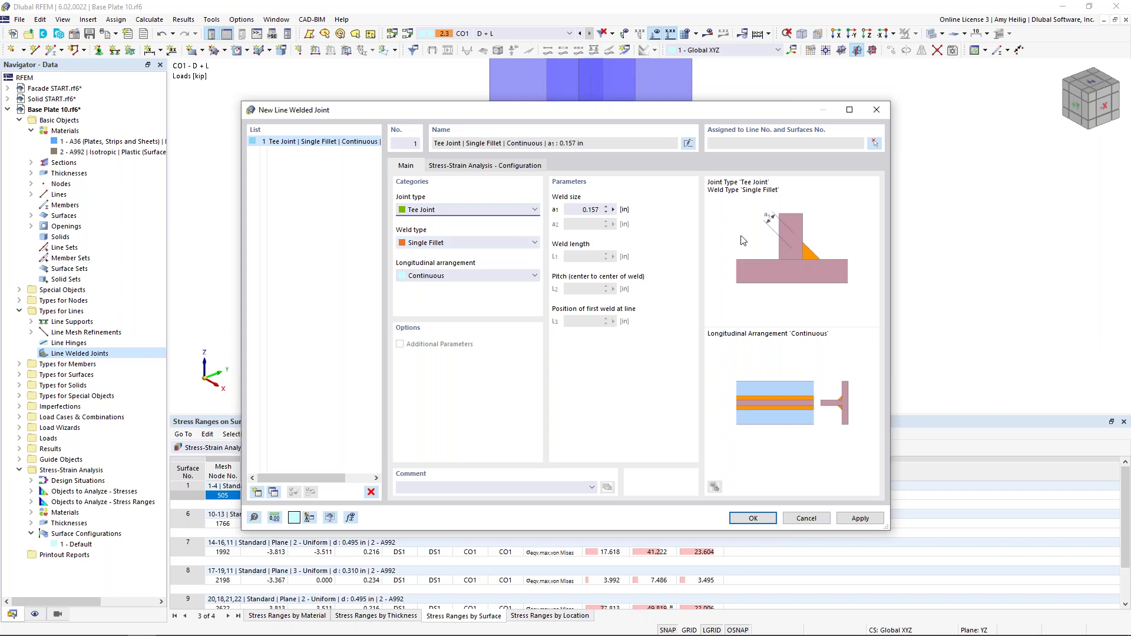
- Set the tee joint's weld type to Double Fillet and enter a new weld size a1
{"action": "left_click", "coordinate": [493, 242]}
{"action": "left_click", "coordinate": [457, 301]}
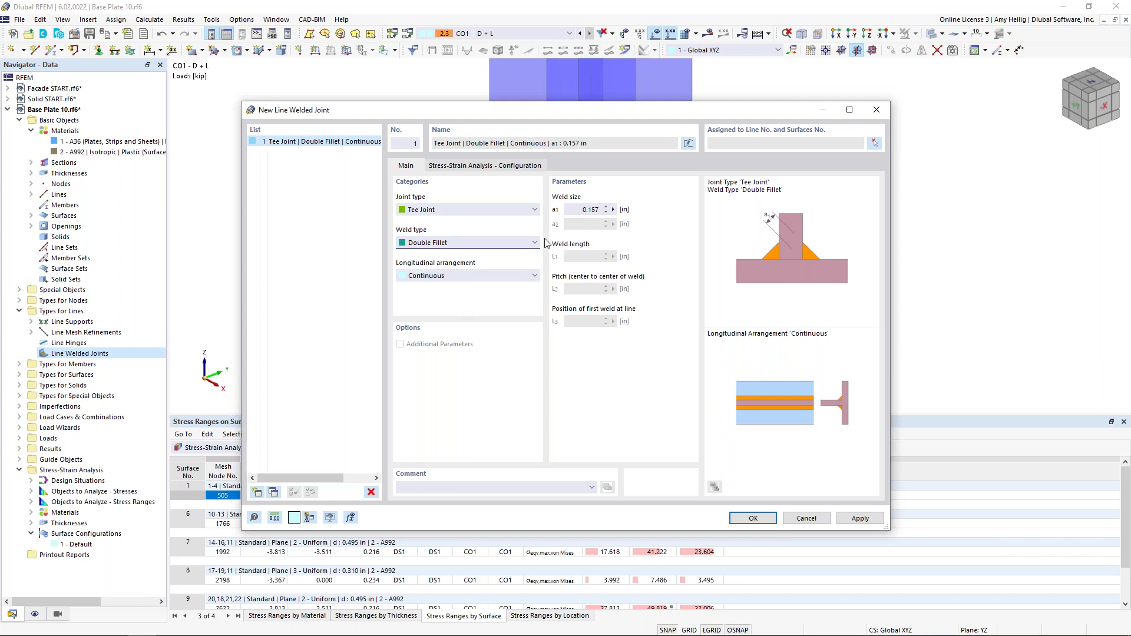
{"action": "left_click", "coordinate": [610, 211]}
{"action": "type", "text": "0."}
- Assign the first tee joint to the column web's base line 17, with web surface 8 and base plate surface 1
{"action": "left_click", "coordinate": [876, 145]}
{"action": "middle_click_drag", "start_coordinate": [772, 276], "coordinate": [740, 241], "text": "ctrl"}
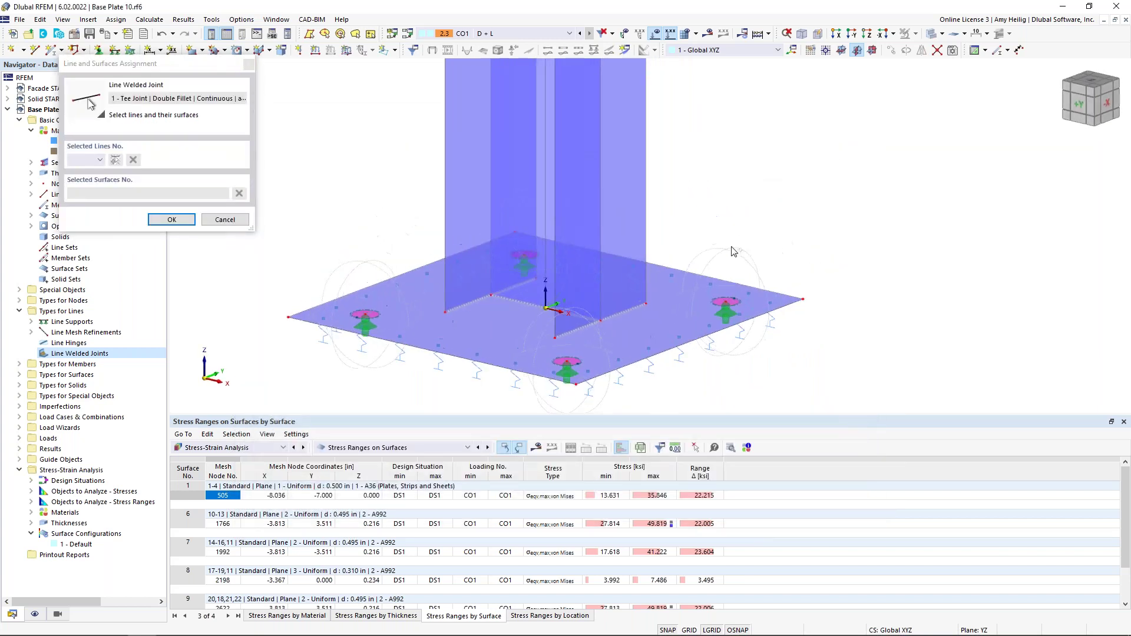
{"action": "scroll", "coordinate": [539, 322], "scroll_direction": "up", "scroll_amount": 2}
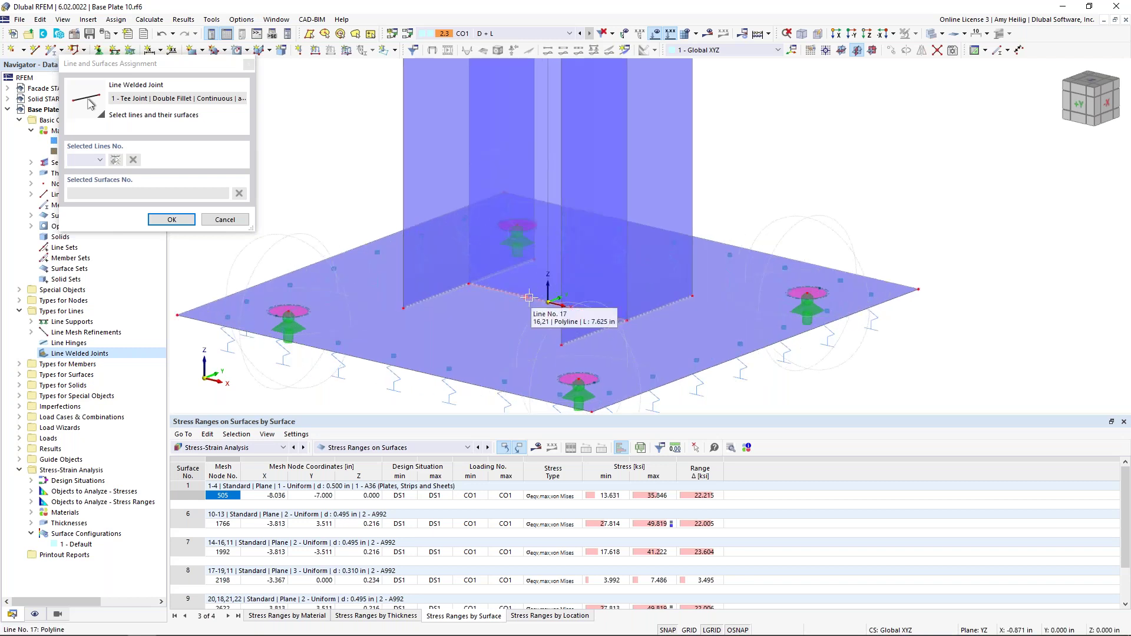
{"action": "left_click", "coordinate": [529, 298]}
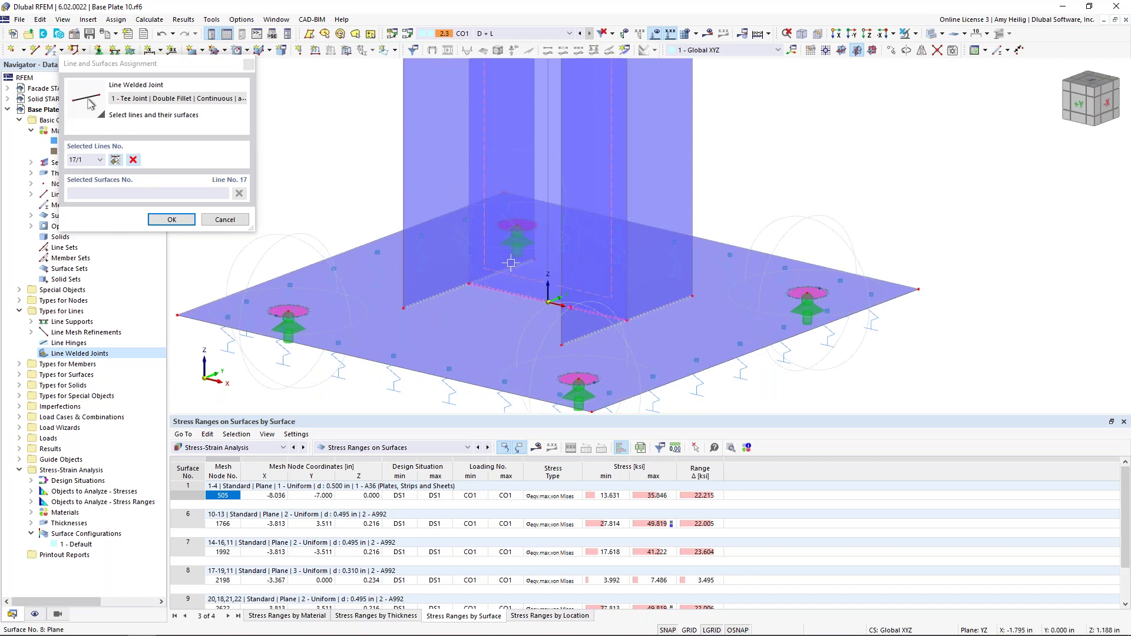
{"action": "left_click", "coordinate": [530, 275]}
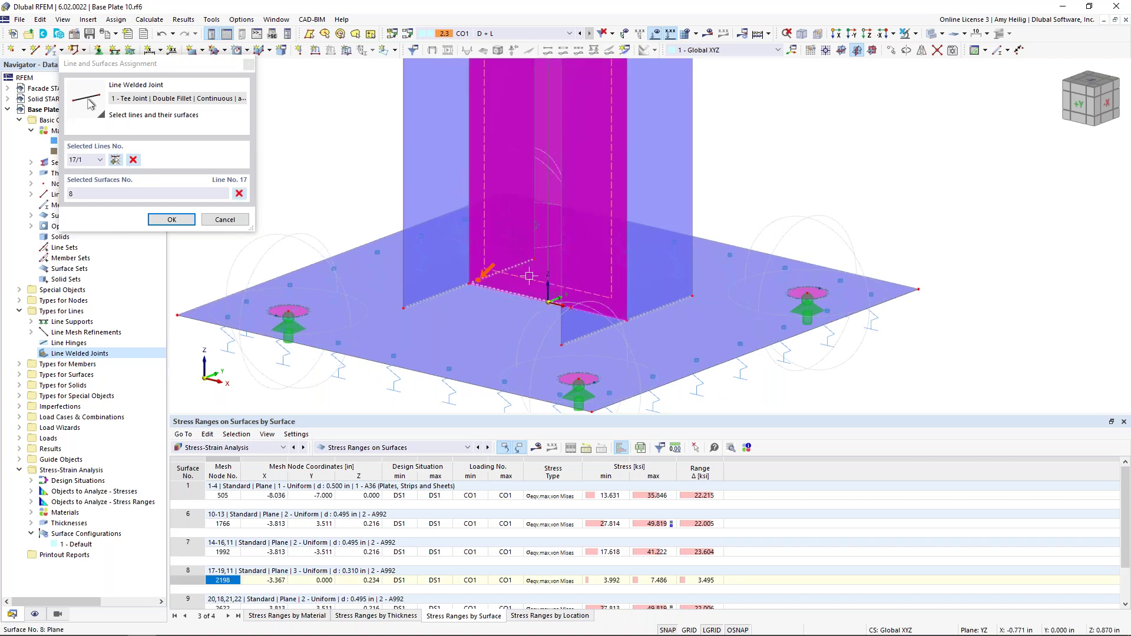
{"action": "left_click", "coordinate": [506, 333]}
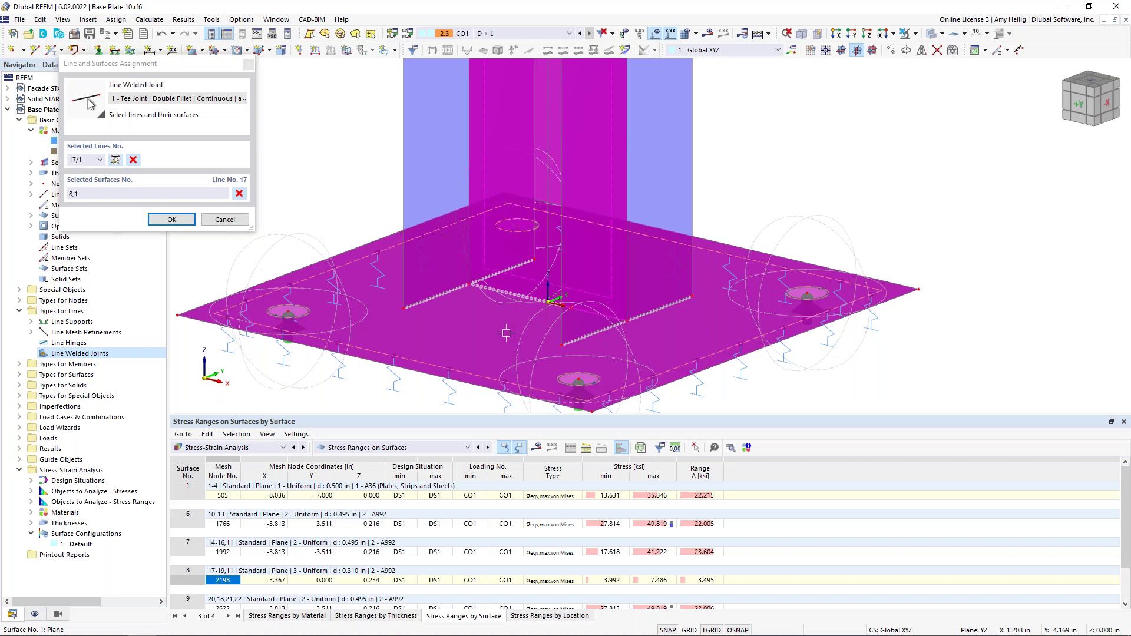
{"action": "left_click", "coordinate": [169, 220]}
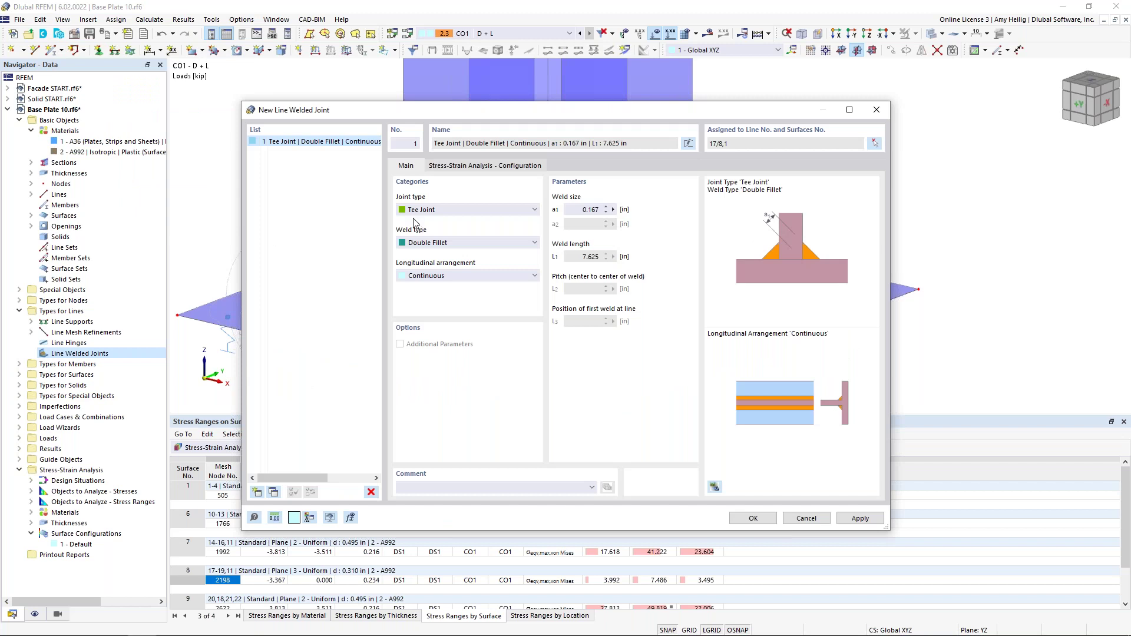
- Duplicate the double-fillet tee joint and set the copy's weld size a1 to 0.25 in
{"action": "left_click", "coordinate": [274, 492]}
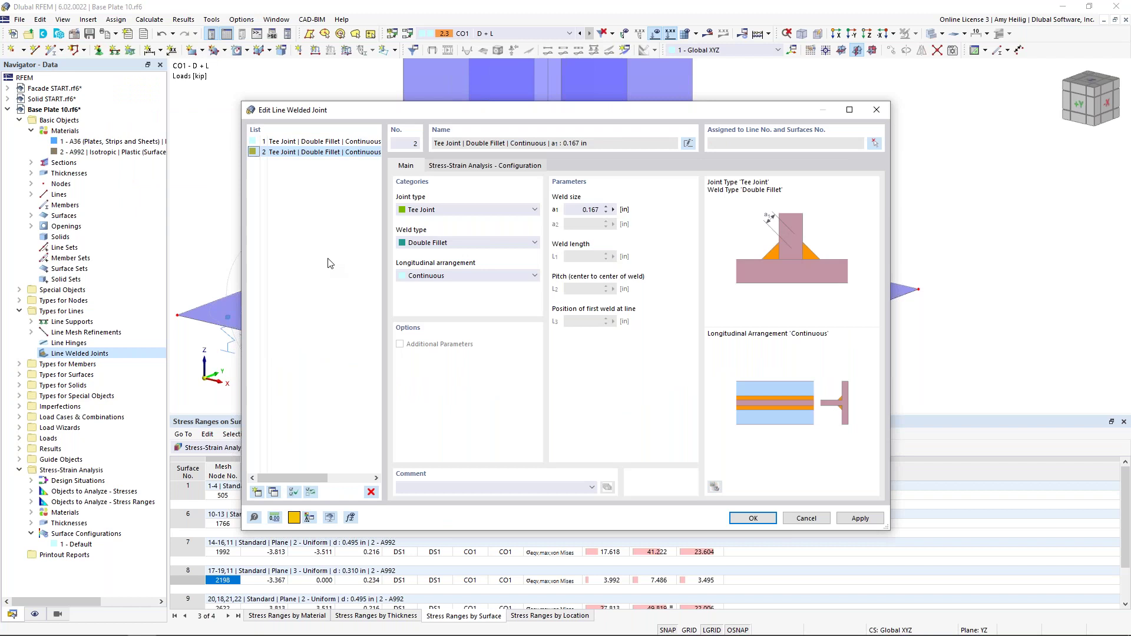
{"action": "left_click", "coordinate": [573, 209]}
{"action": "type", "text": "0.25"}
- Assign the second tee joint to flange base line 14, with flange surface 7 and base plate surface 1
{"action": "left_click", "coordinate": [874, 144]}
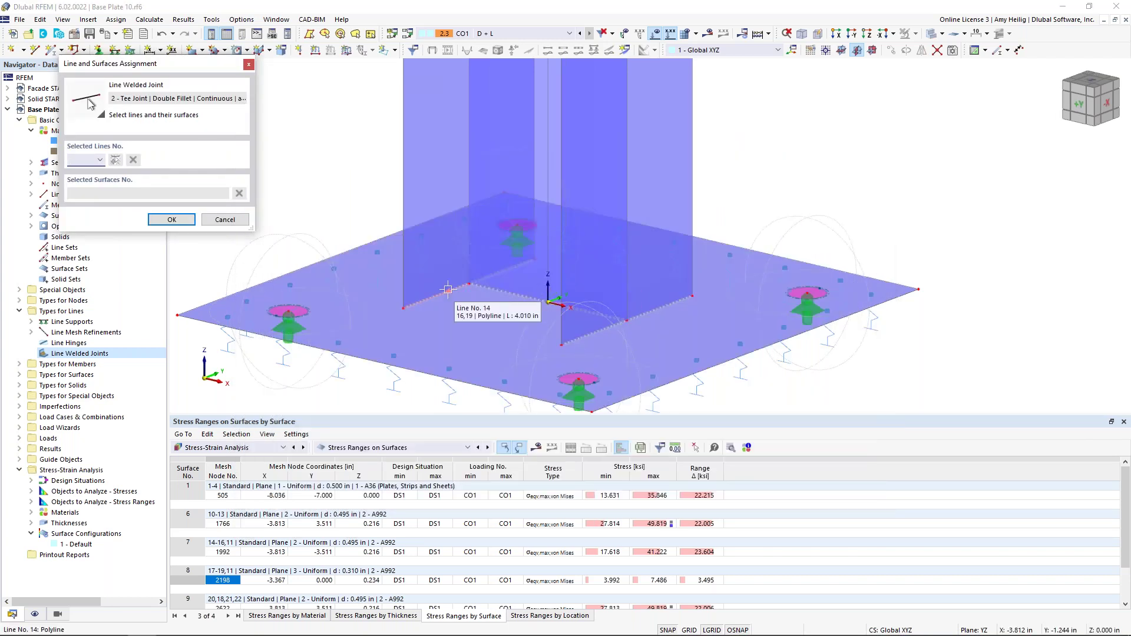
{"action": "left_click", "coordinate": [448, 290]}
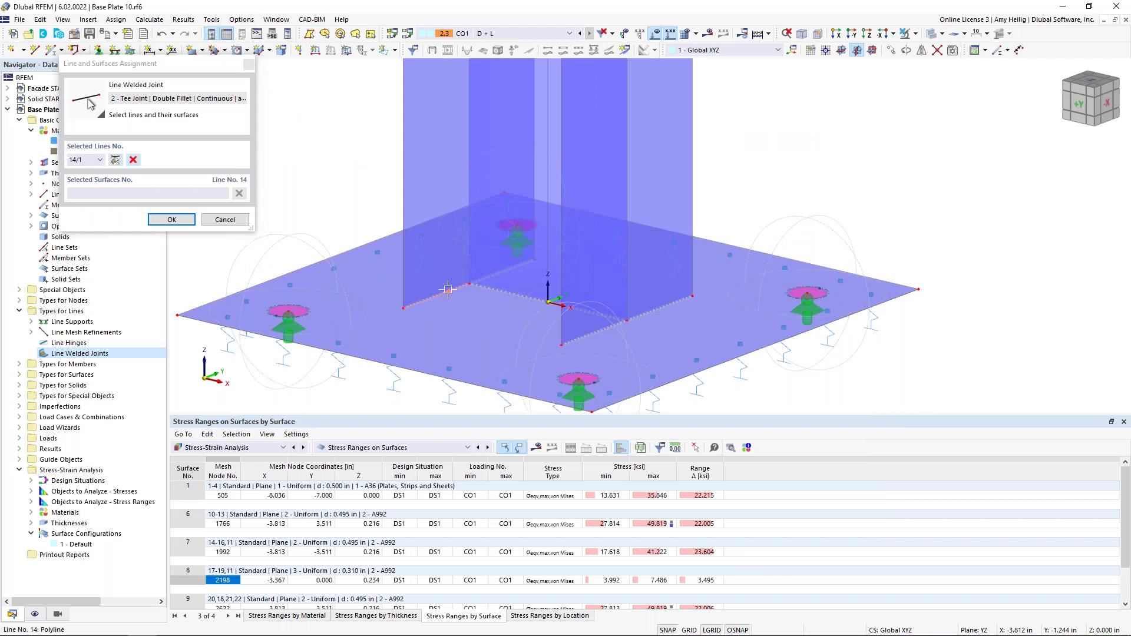
{"action": "left_click", "coordinate": [436, 185]}
{"action": "left_click", "coordinate": [454, 325]}
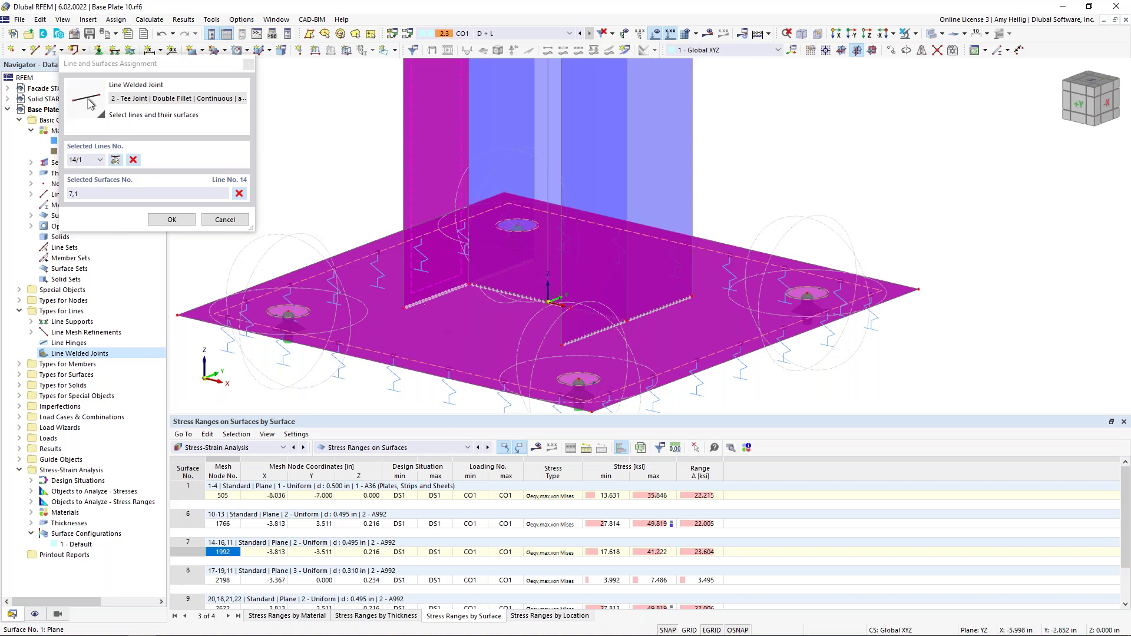
{"action": "left_click", "coordinate": [115, 161]}
- Add flange base line 10 to the second tee joint, with flange surface 6 and base plate surface 1
{"action": "middle_click_drag", "start_coordinate": [745, 298], "coordinate": [587, 293], "text": "ctrl"}
{"action": "left_click", "coordinate": [597, 275]}
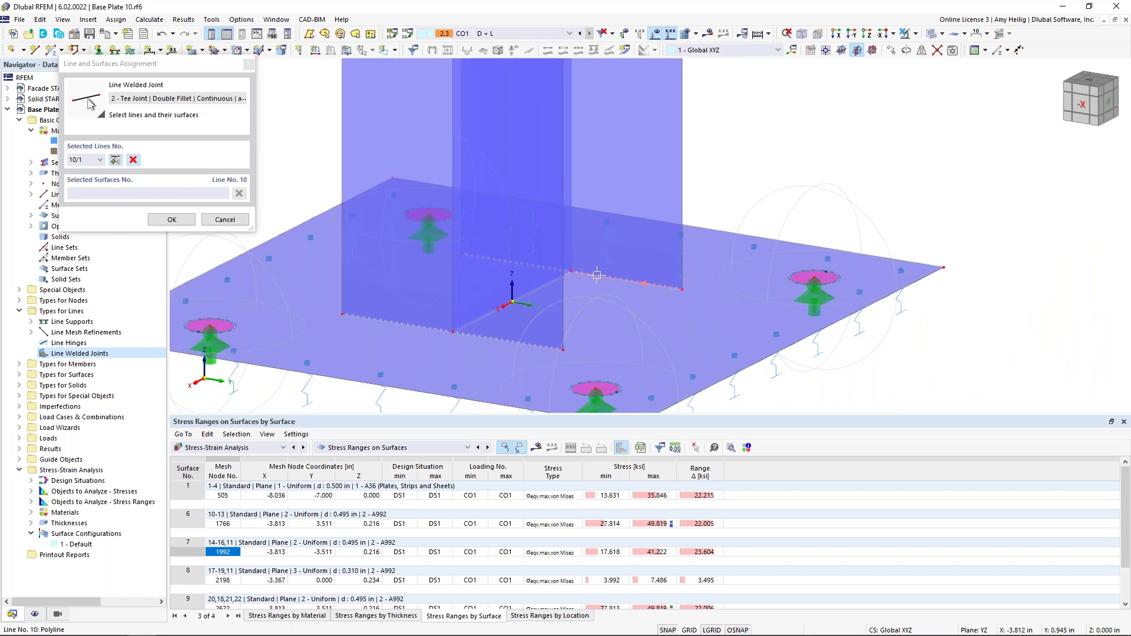
{"action": "left_click", "coordinate": [615, 187]}
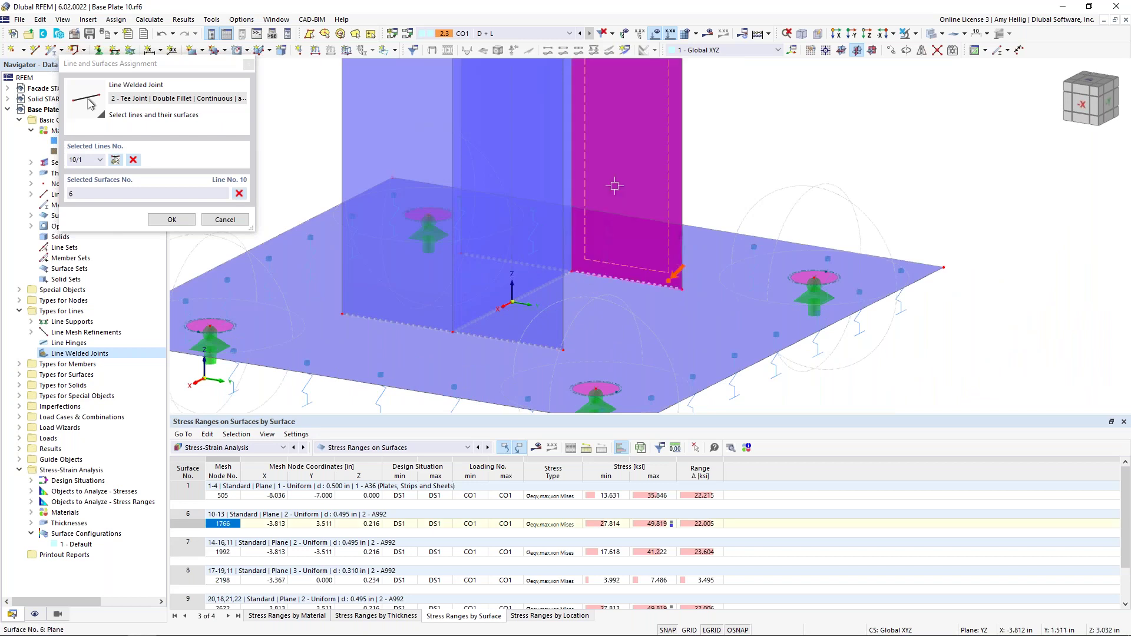
{"action": "left_click", "coordinate": [680, 313]}
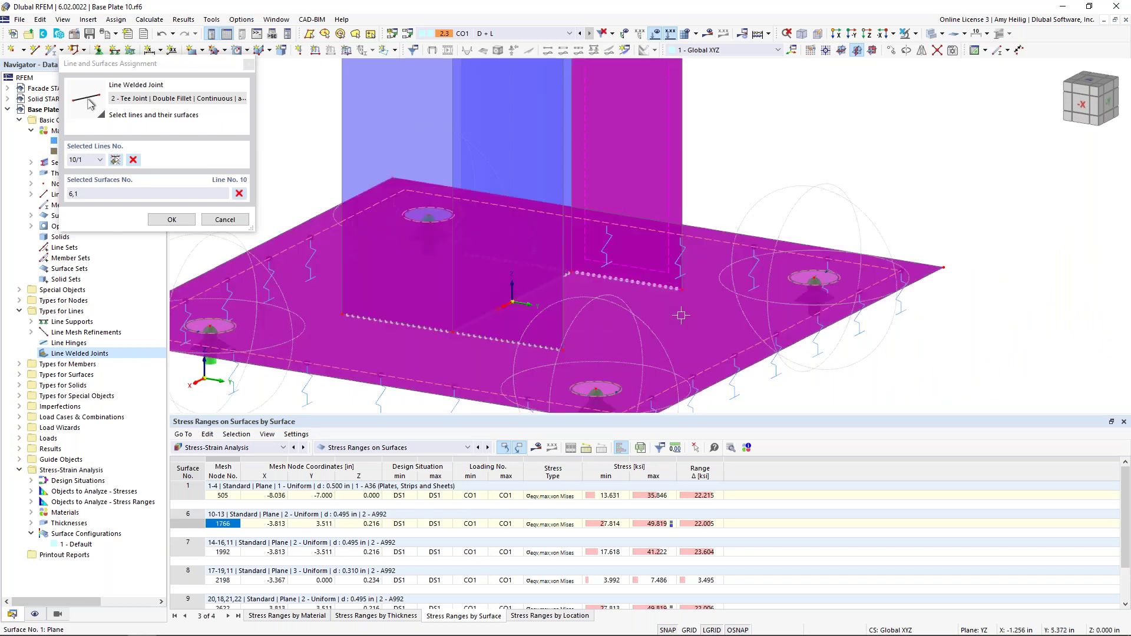
{"action": "left_click", "coordinate": [115, 161]}
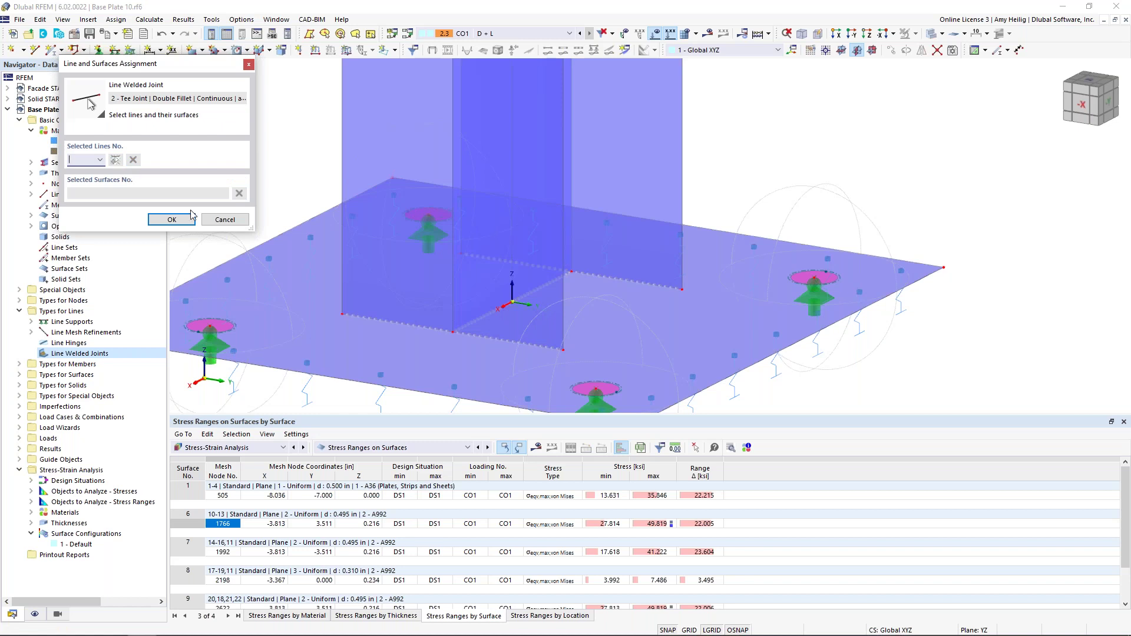
- Add flange base line 23 to the second tee joint, with flange surface 10 and base plate surface 1
{"action": "left_click", "coordinate": [363, 317]}
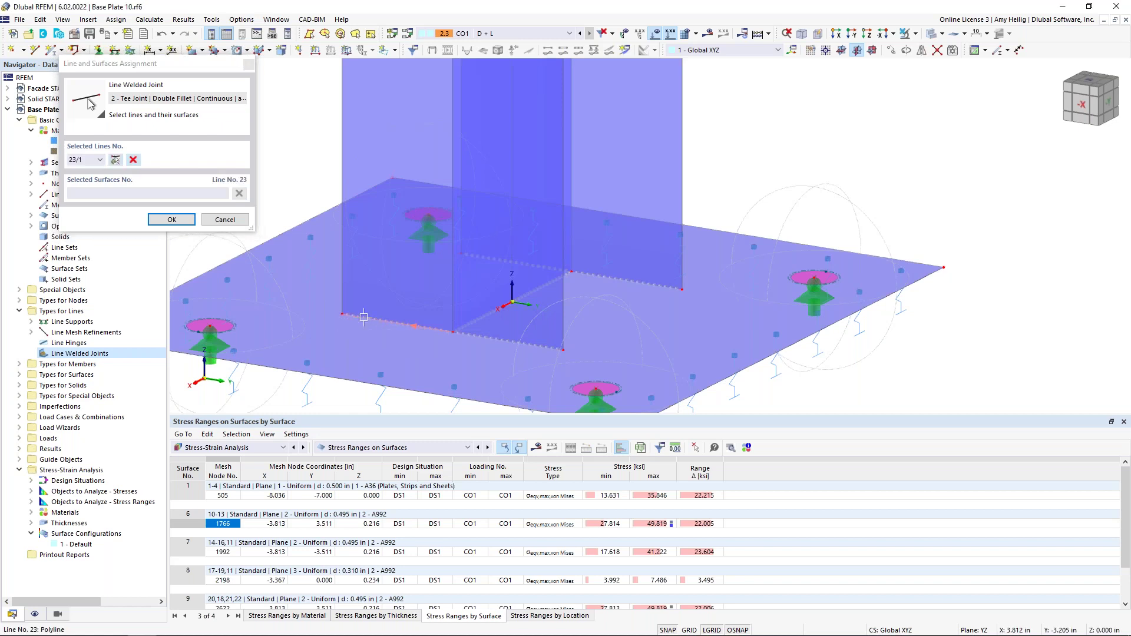
{"action": "left_click", "coordinate": [360, 164]}
{"action": "left_click", "coordinate": [324, 285]}
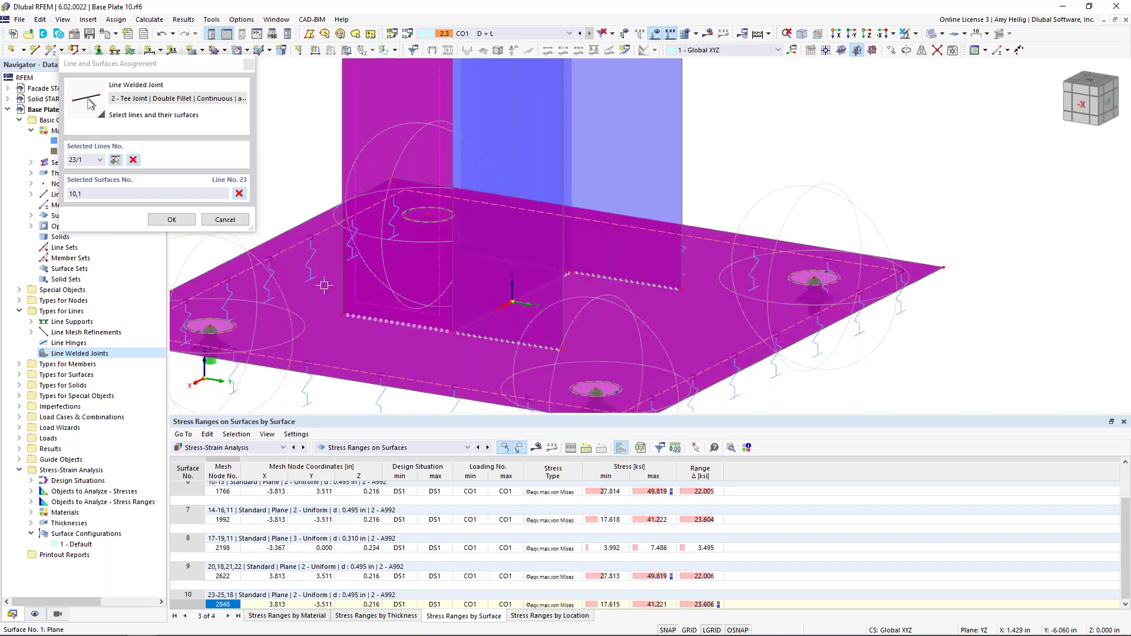
{"action": "left_click", "coordinate": [116, 162]}
{"action": "left_click", "coordinate": [116, 161]}
- Add flange base line 20 with surfaces 9 and 1 to the second tee joint, and save both welded joints, accepting the deletion of results
{"action": "left_click", "coordinate": [479, 337]}
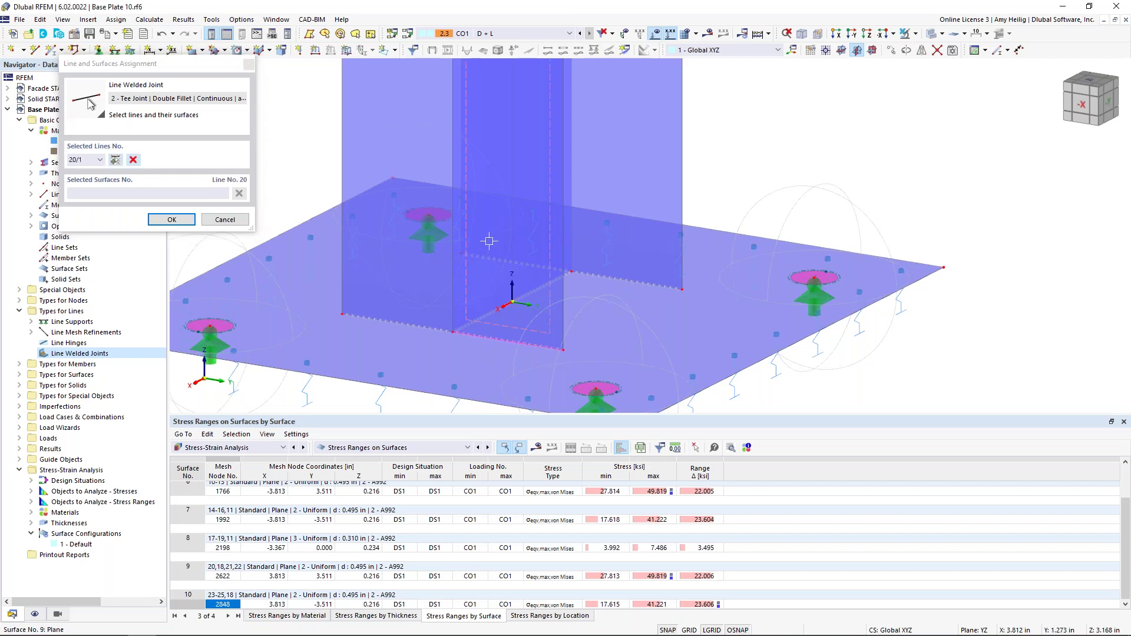
{"action": "left_click", "coordinate": [468, 324]}
{"action": "left_click", "coordinate": [453, 353]}
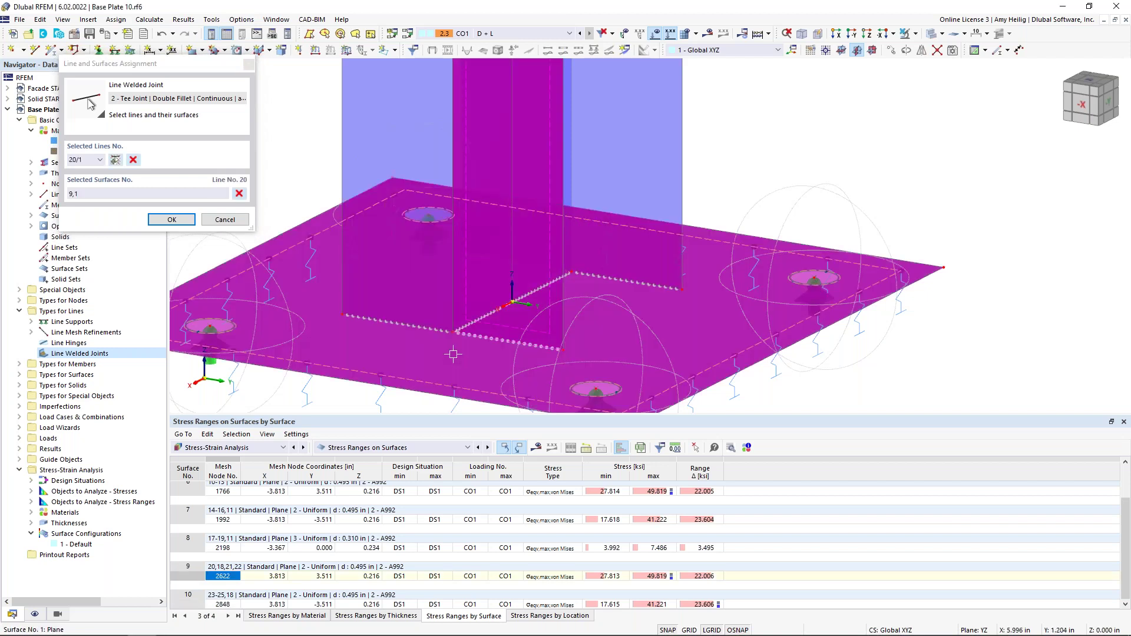
{"action": "left_click", "coordinate": [184, 222]}
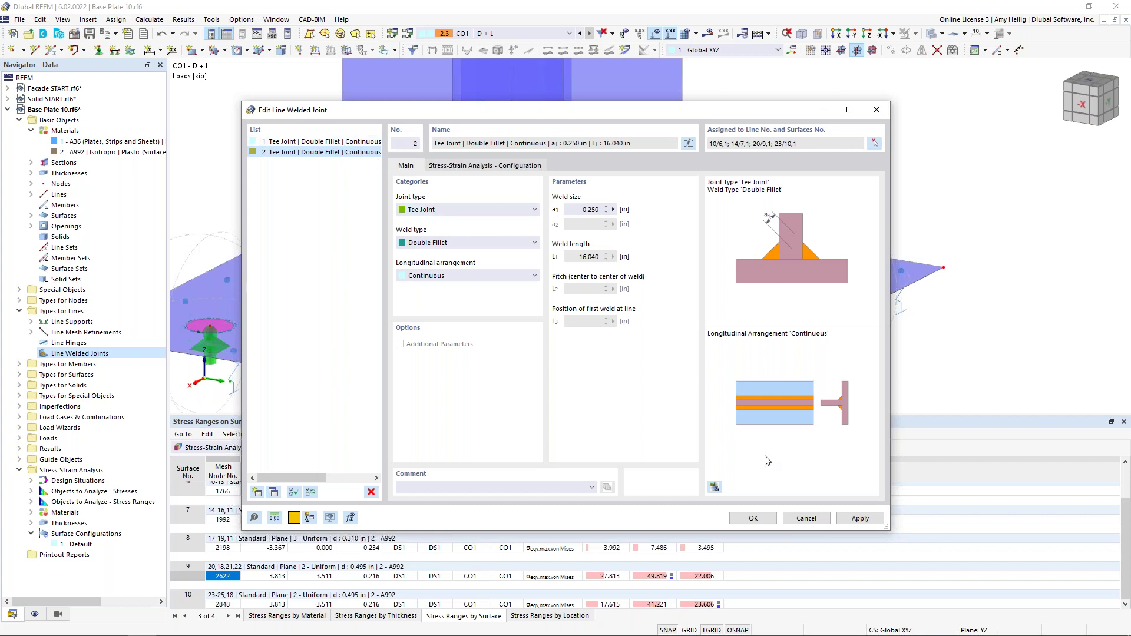
{"action": "left_click", "coordinate": [753, 518]}
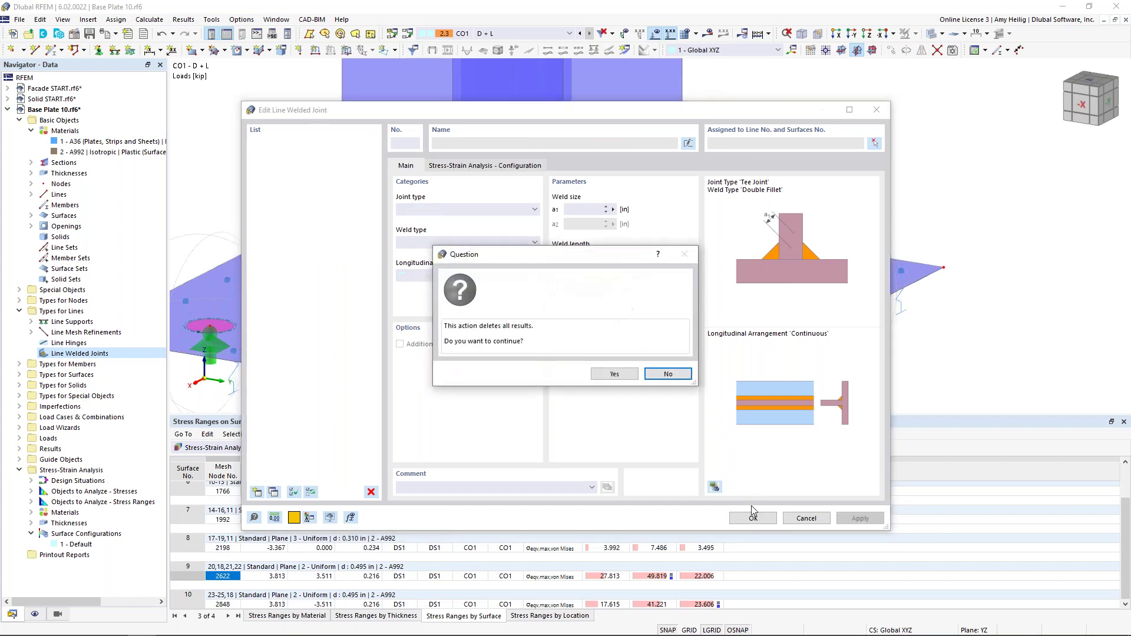
{"action": "left_click", "coordinate": [613, 372]}
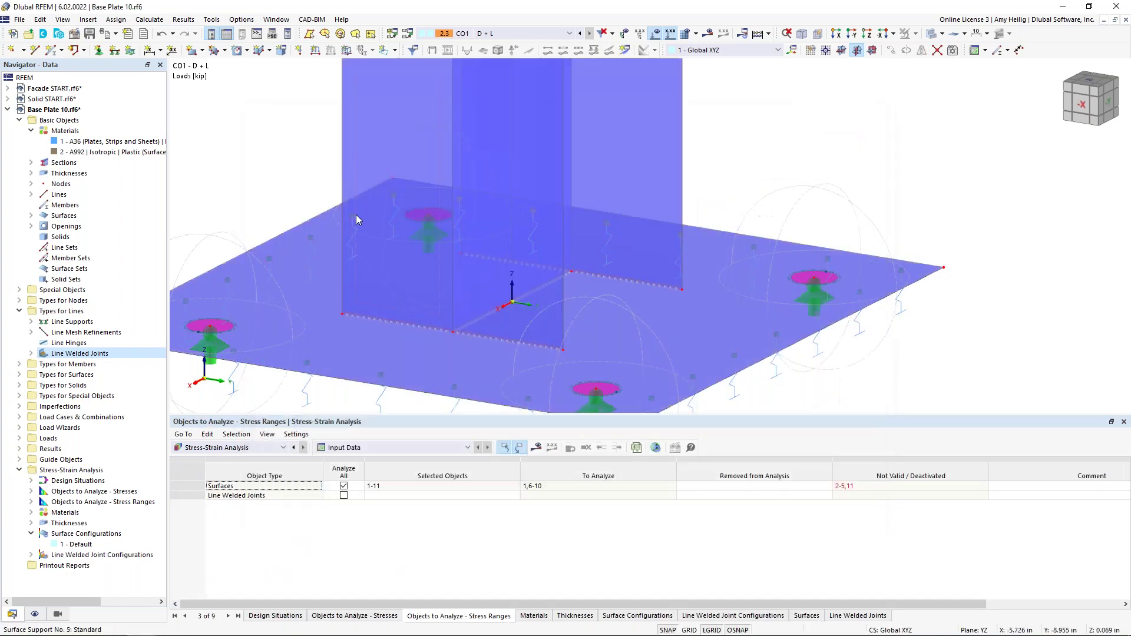
- Open the default line welded joint configuration and look through the normal, bending and surface shear stress types
{"action": "scroll", "coordinate": [359, 218], "scroll_direction": "down", "scroll_amount": 3}
{"action": "middle_click_drag", "start_coordinate": [359, 223], "coordinate": [387, 323], "text": "ctrl"}
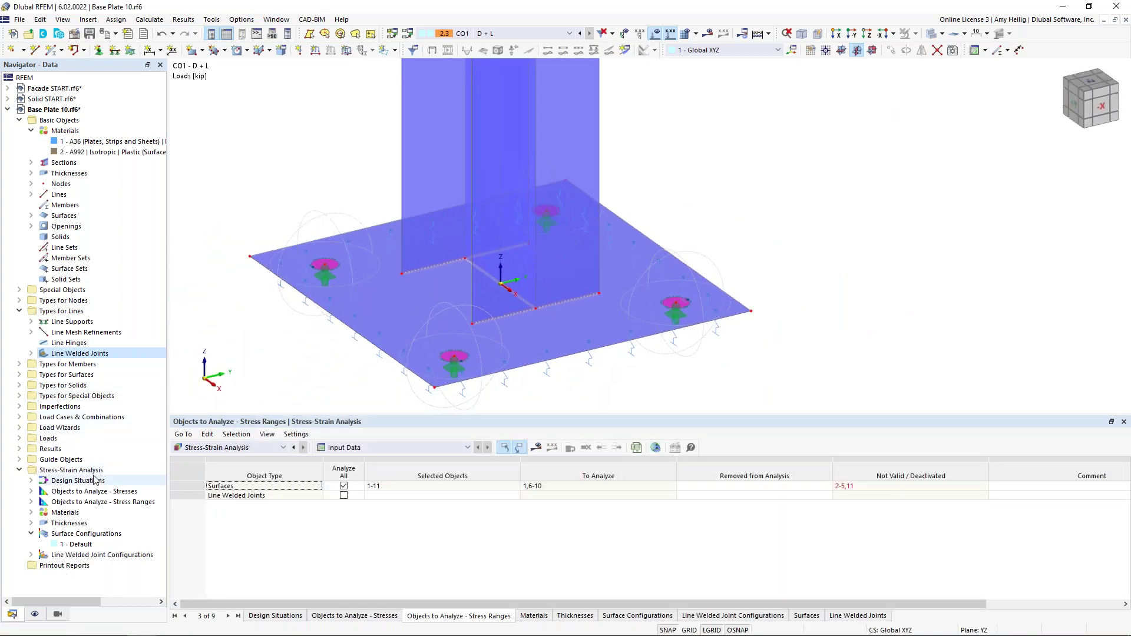
{"action": "left_click", "coordinate": [30, 555]}
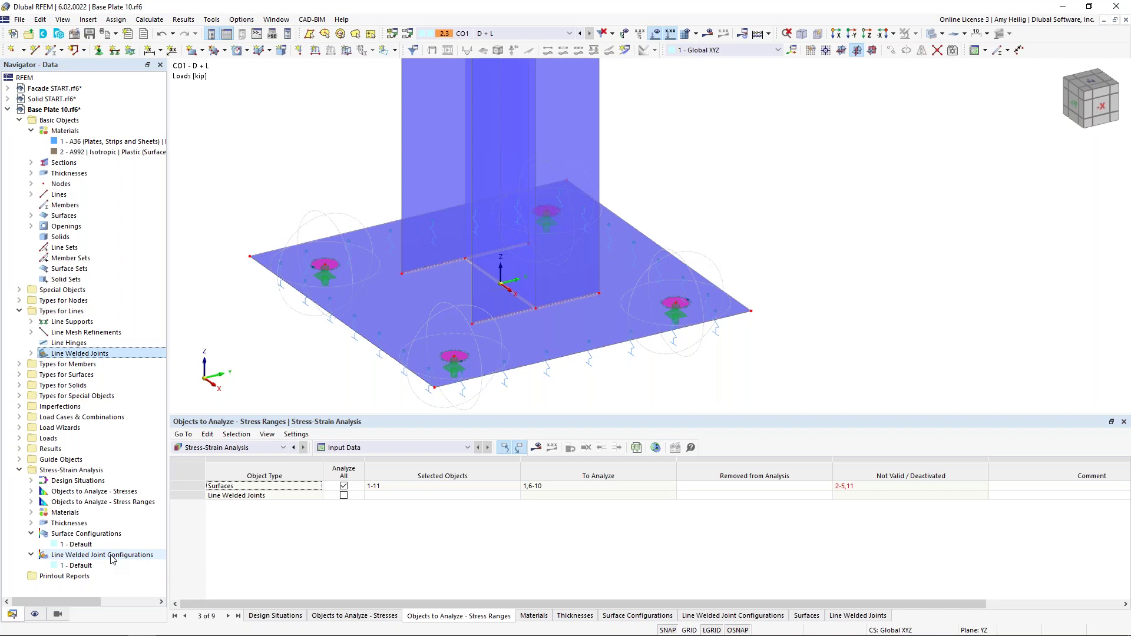
{"action": "double_click", "coordinate": [82, 566]}
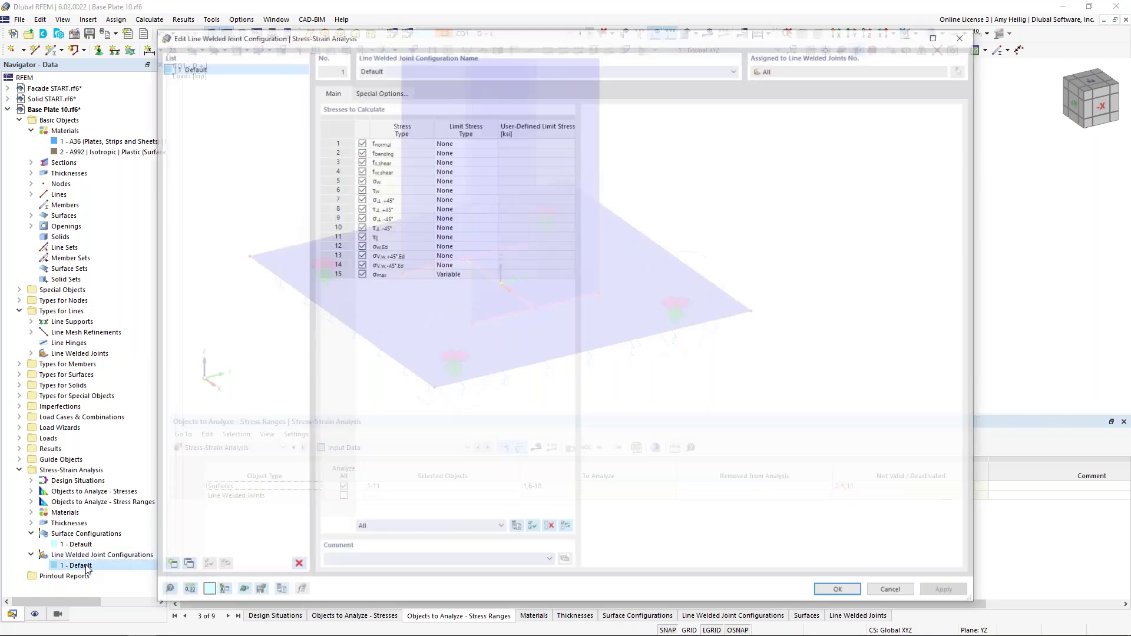
{"action": "left_click", "coordinate": [392, 143]}
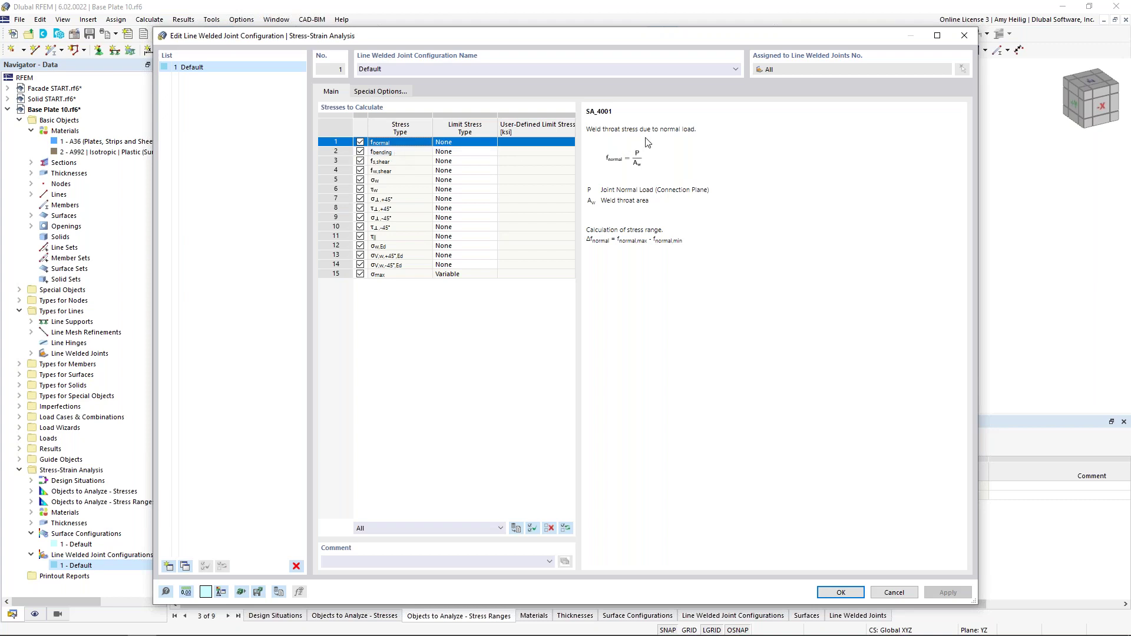
{"action": "left_click", "coordinate": [472, 151]}
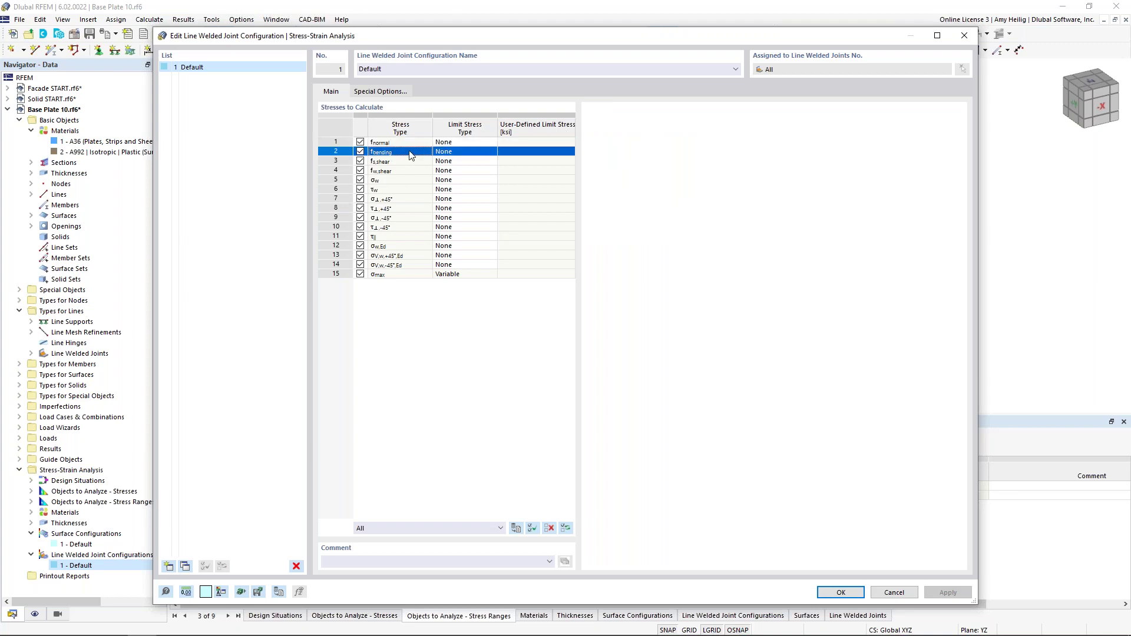
{"action": "left_click", "coordinate": [420, 163]}
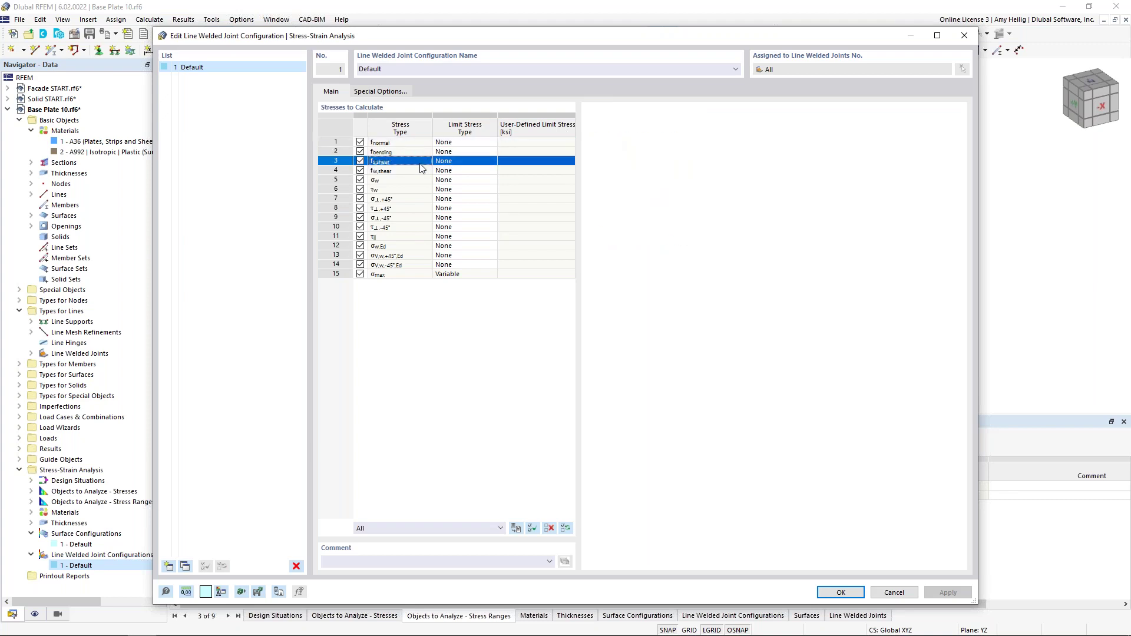
- Limit the weld stresses to calculate to f normal, f bending, f s,shear, f w,shear and the resulting throat stress σw,Ed
{"action": "left_click", "coordinate": [549, 528]}
{"action": "left_click", "coordinate": [360, 142]}
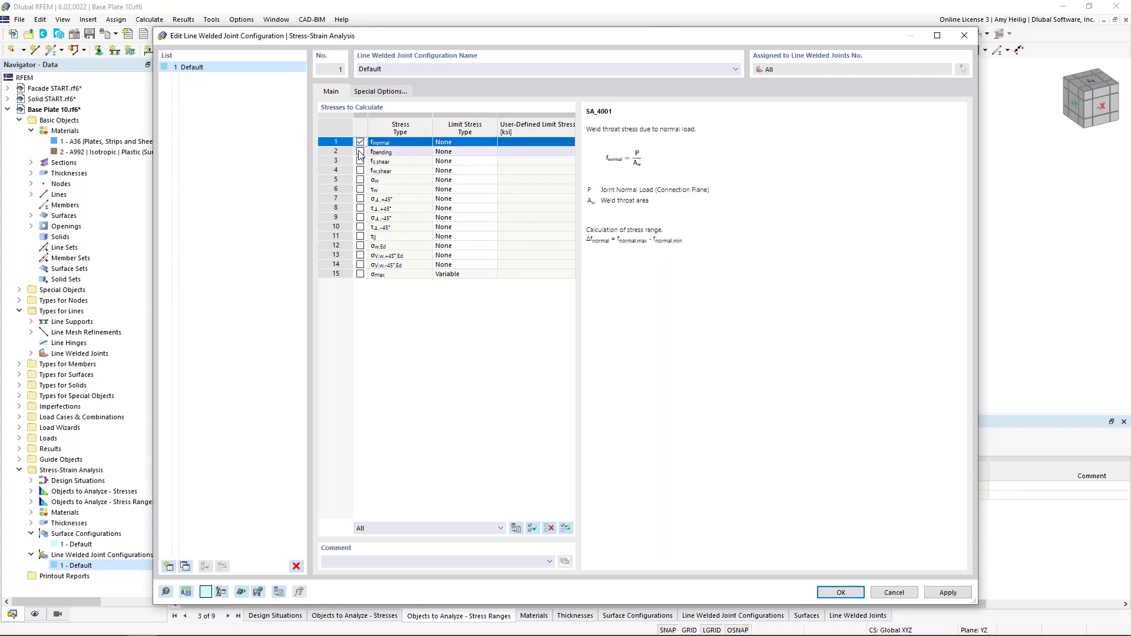
{"action": "left_click", "coordinate": [360, 151]}
{"action": "left_click", "coordinate": [360, 160]}
{"action": "left_click", "coordinate": [360, 171]}
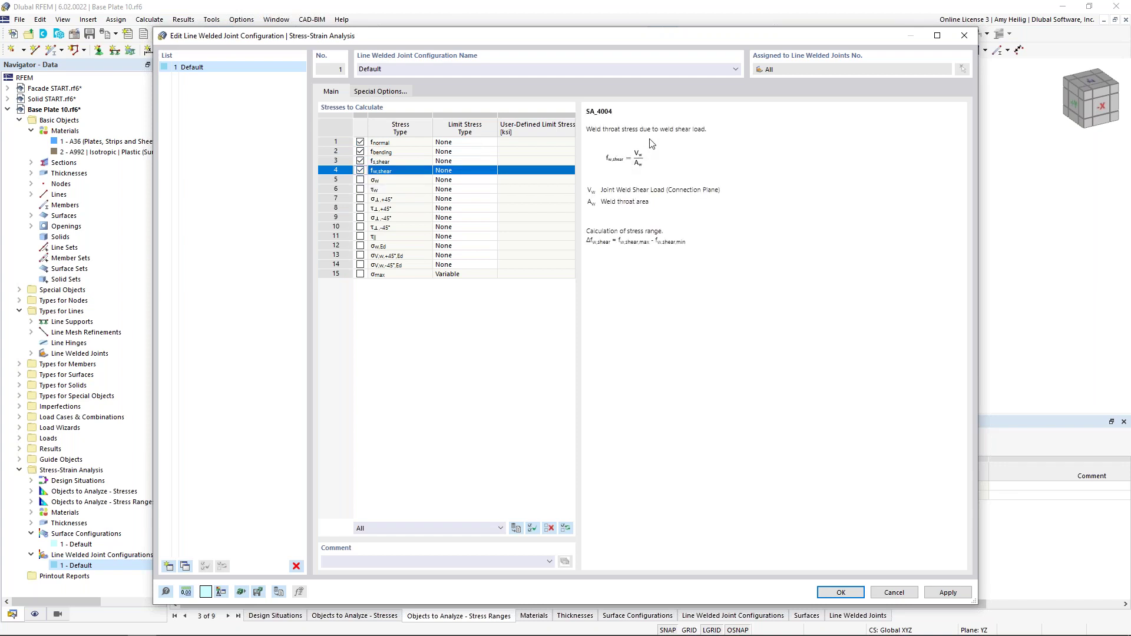
{"action": "left_click", "coordinate": [360, 246]}
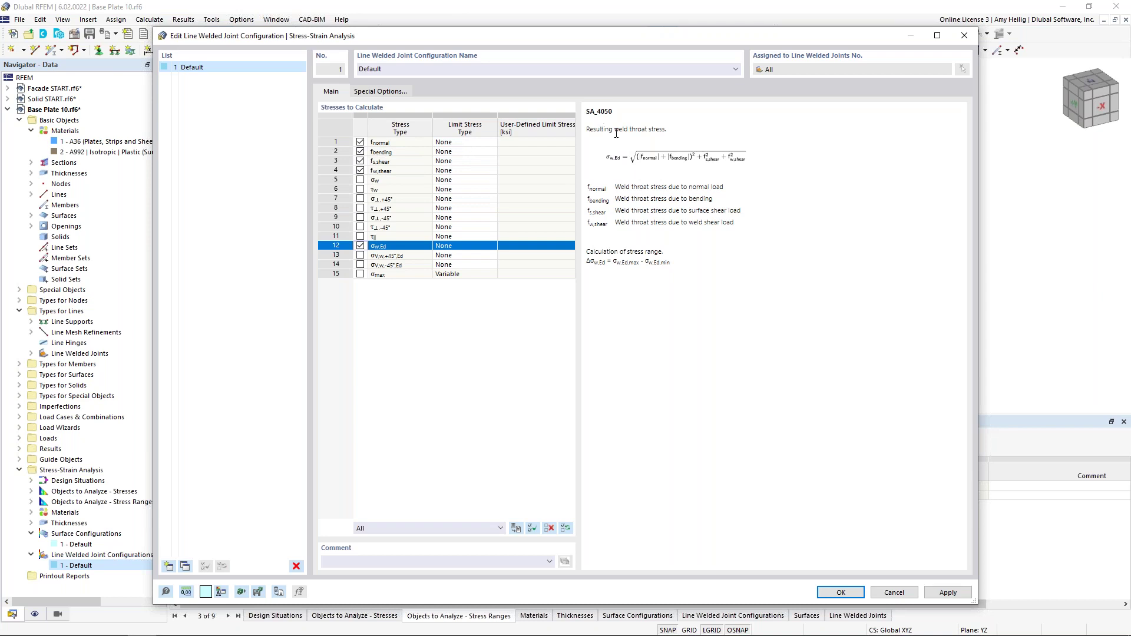
- Configure the special options with smoothing None for all four joint loads, Simplified stress distribution for fillet welds, and weld eccentricity considered
{"action": "left_click", "coordinate": [393, 93]}
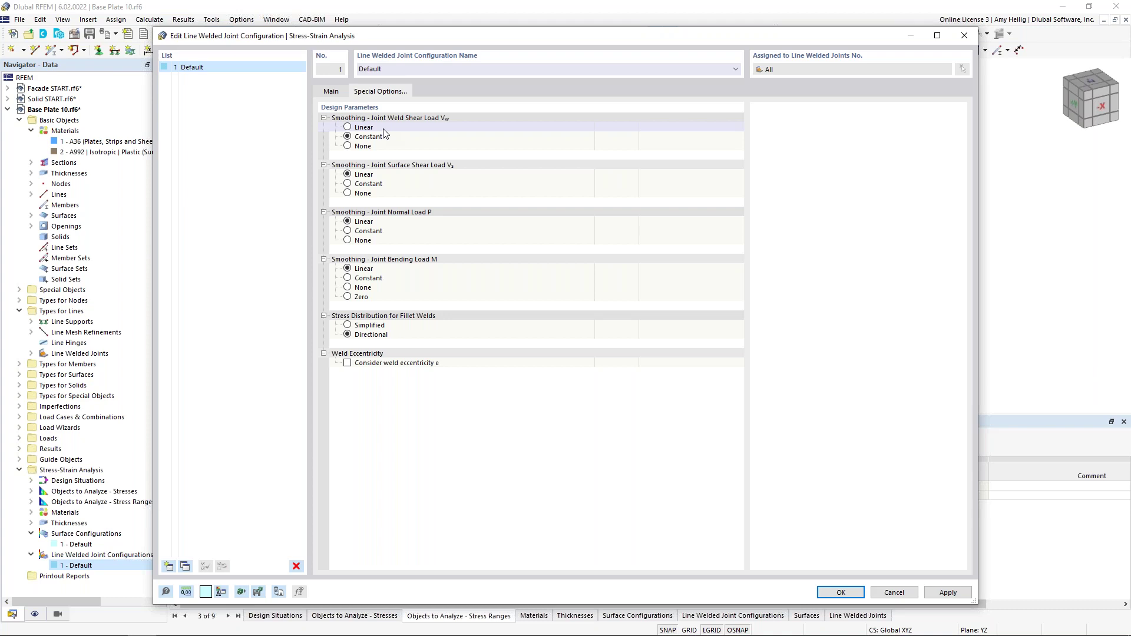
{"action": "left_click", "coordinate": [350, 147]}
{"action": "left_click", "coordinate": [350, 194]}
{"action": "left_click", "coordinate": [350, 241]}
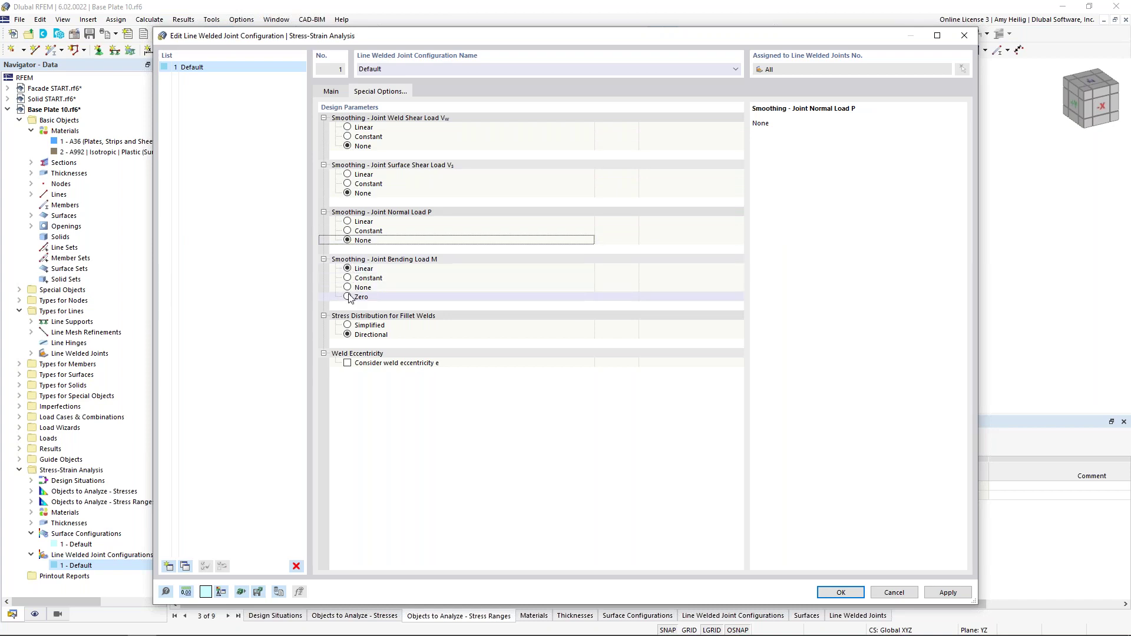
{"action": "left_click", "coordinate": [349, 288]}
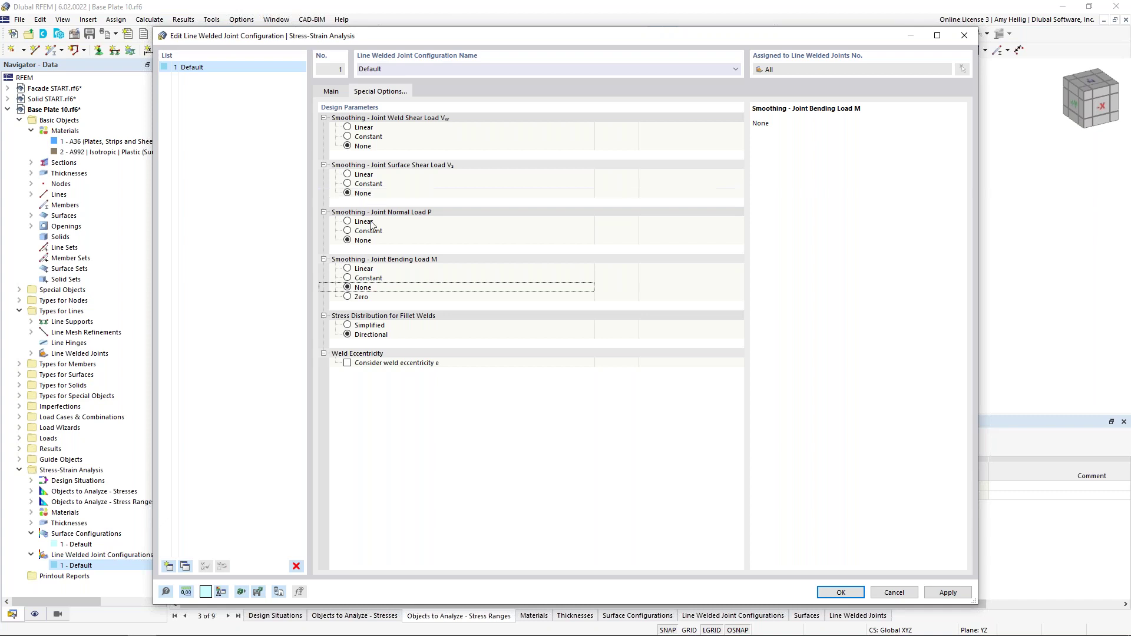
{"action": "left_click", "coordinate": [348, 326]}
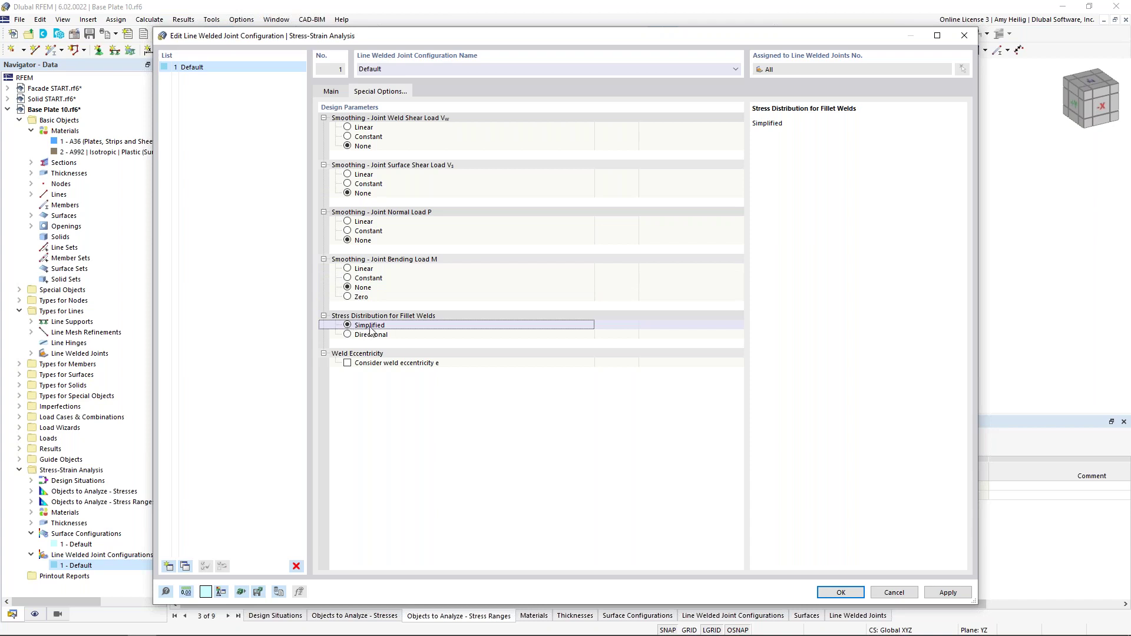
{"action": "left_click", "coordinate": [348, 363]}
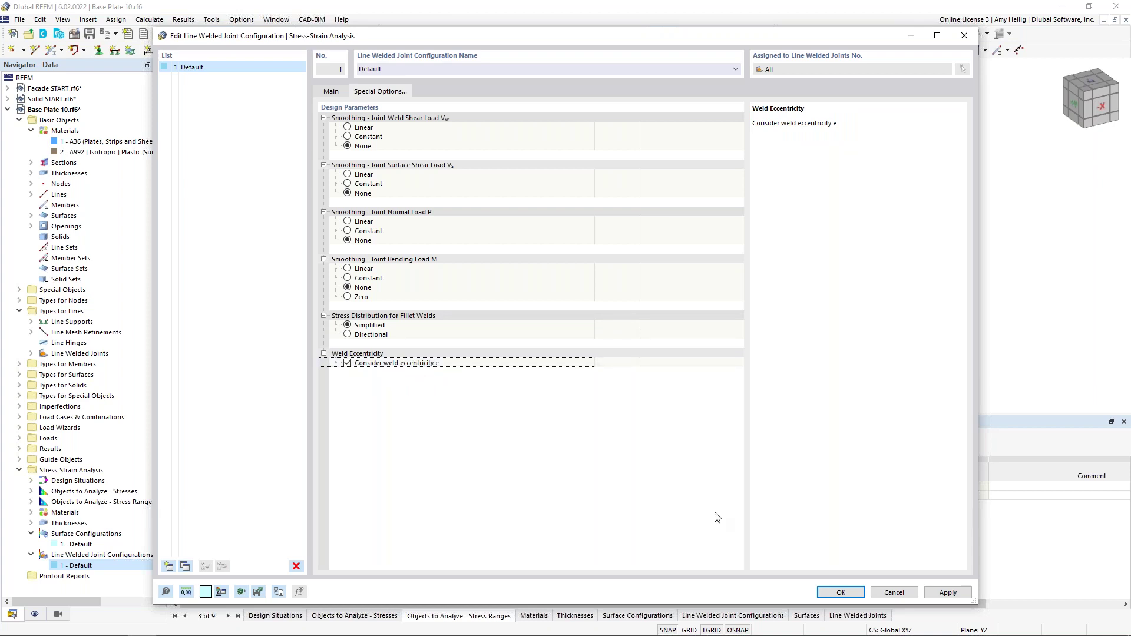
- Set a user-defined limit stress of 57 ksi for the resulting throat stress σw,Ed and save the line welded joint configuration
{"action": "left_click", "coordinate": [334, 93]}
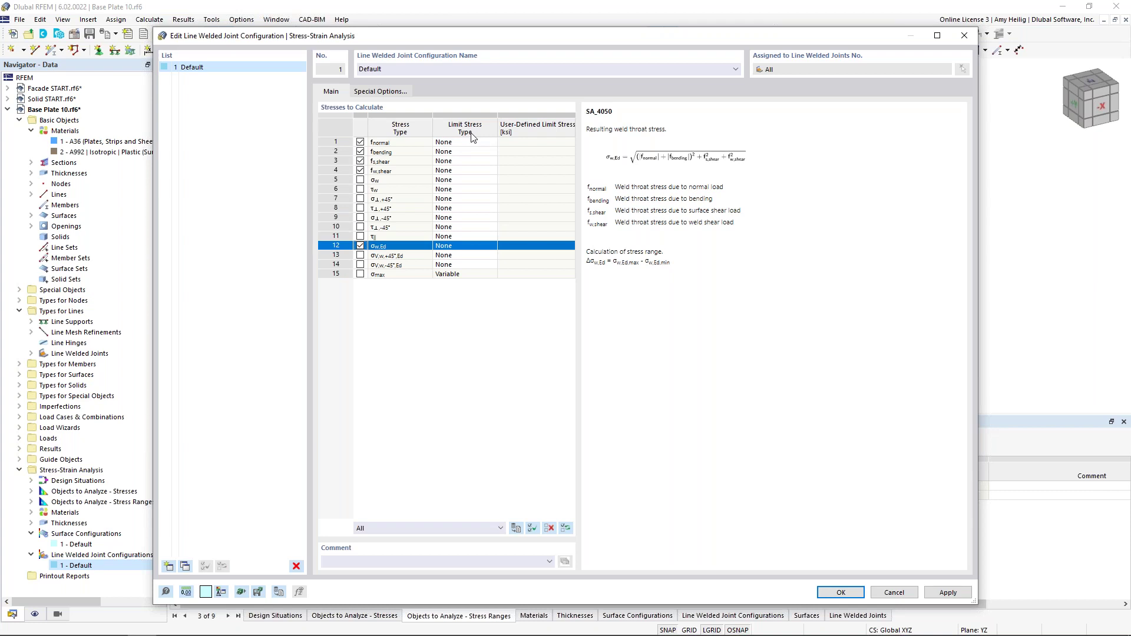
{"action": "left_click", "coordinate": [477, 246]}
{"action": "left_click", "coordinate": [492, 246]}
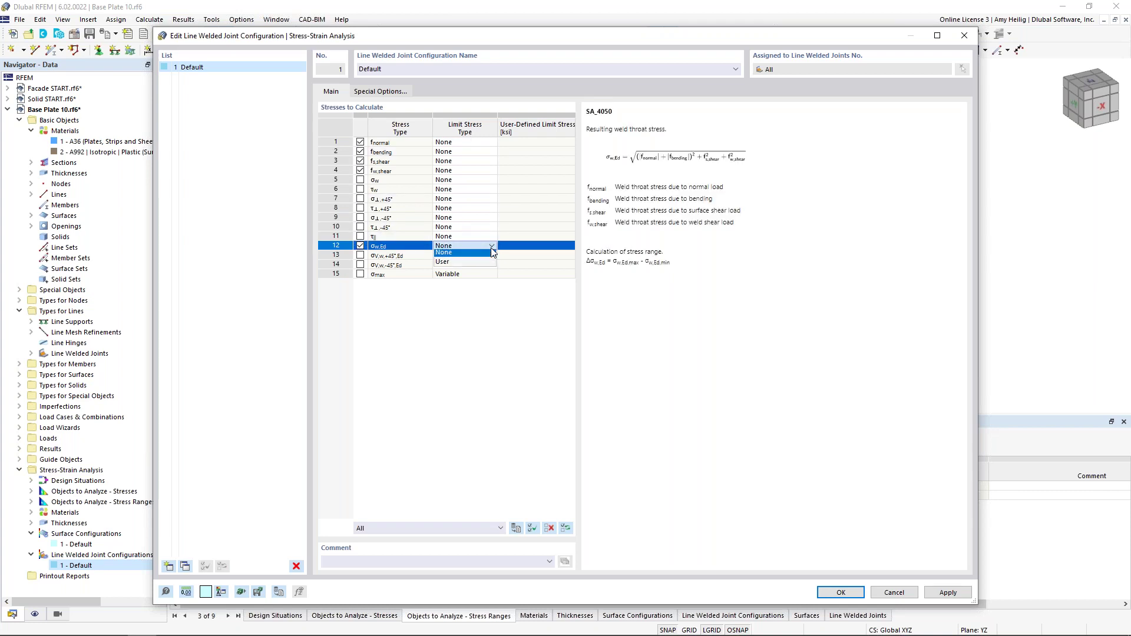
{"action": "left_click", "coordinate": [484, 264]}
{"action": "left_click", "coordinate": [518, 246]}
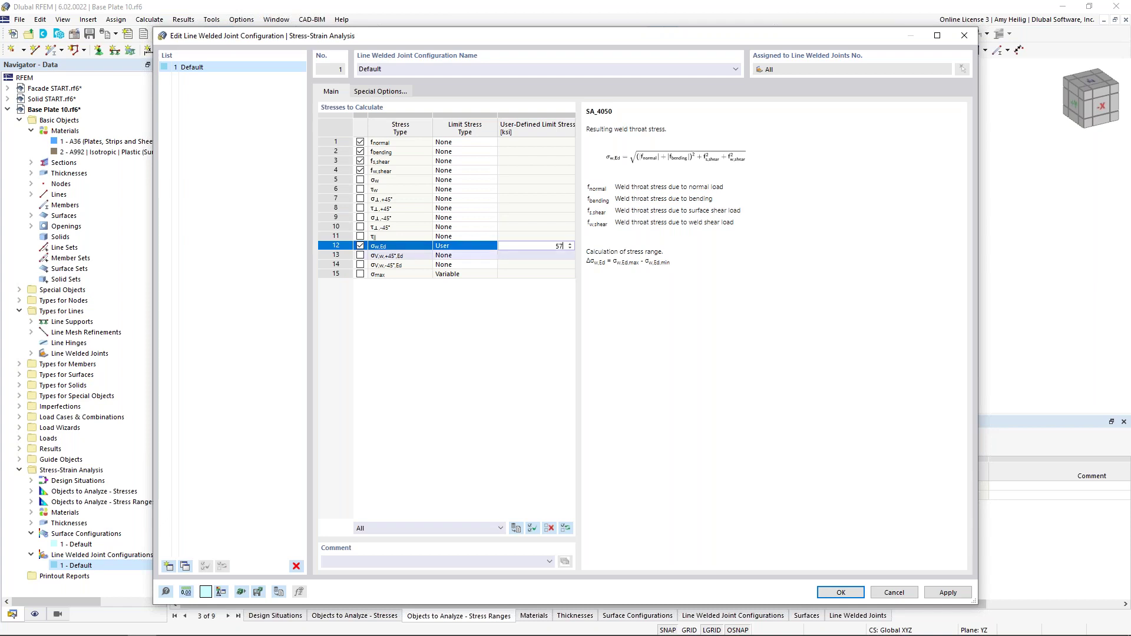
{"action": "left_click", "coordinate": [539, 300]}
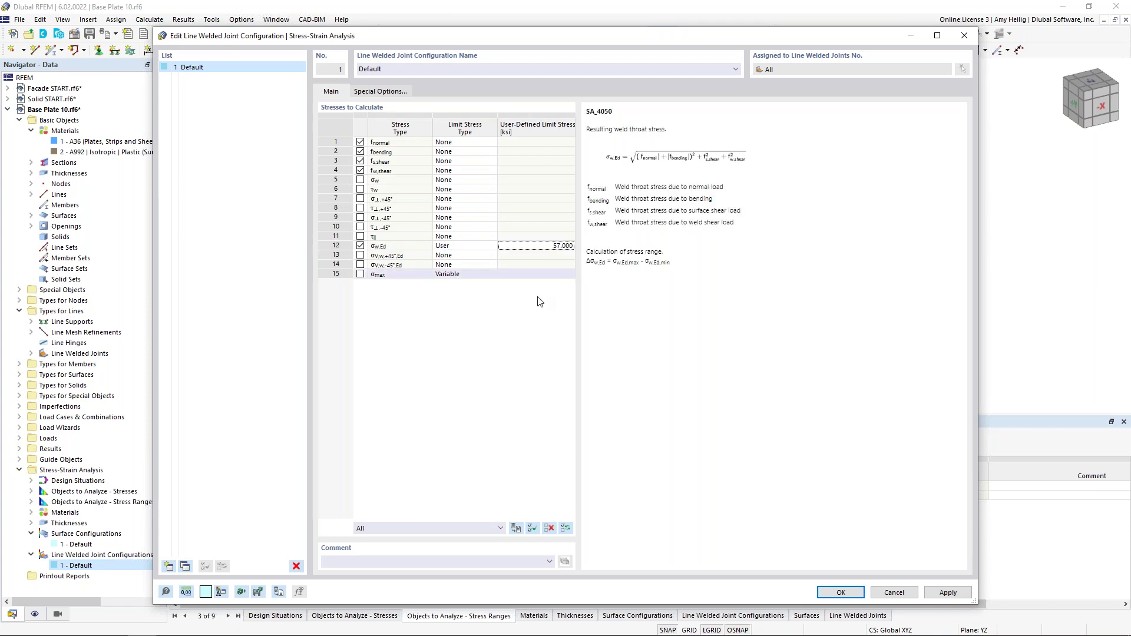
{"action": "left_click", "coordinate": [841, 592]}
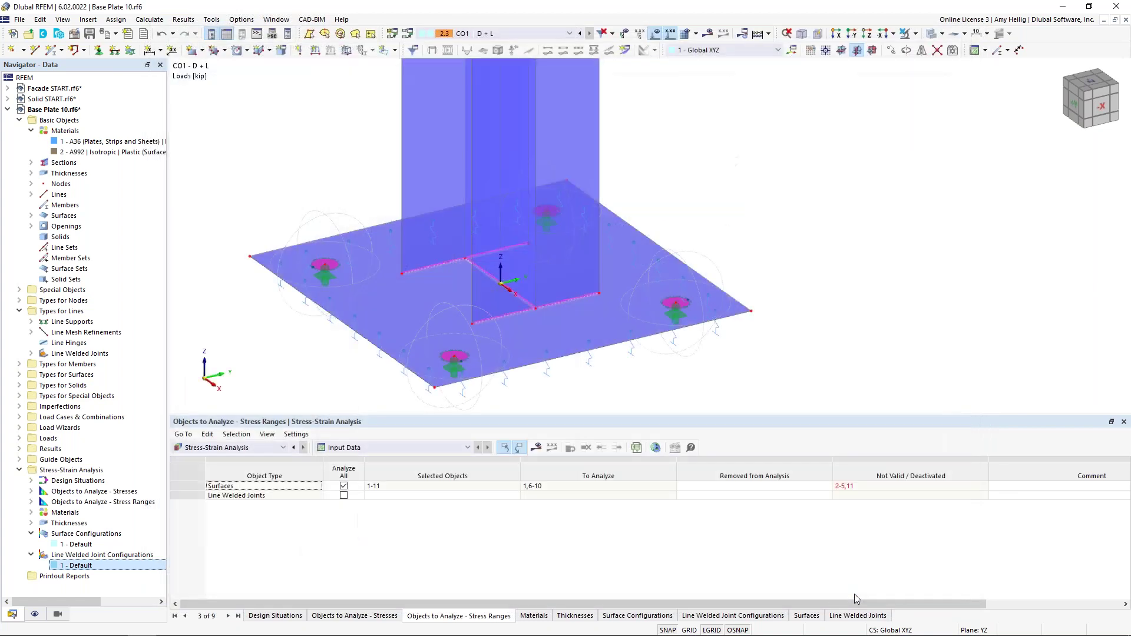
- Check that the line welded joints are included in the objects to analyze for stresses, and calculate the stress-strain results
{"action": "left_click", "coordinate": [213, 452]}
{"action": "left_click", "coordinate": [212, 452]}
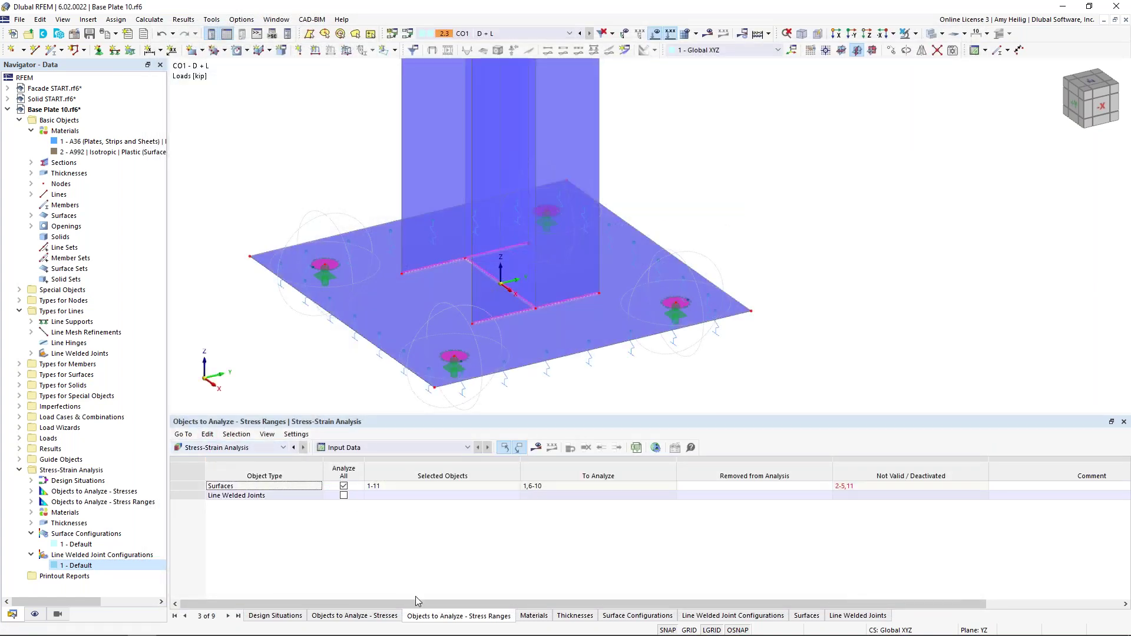
{"action": "left_click", "coordinate": [381, 617]}
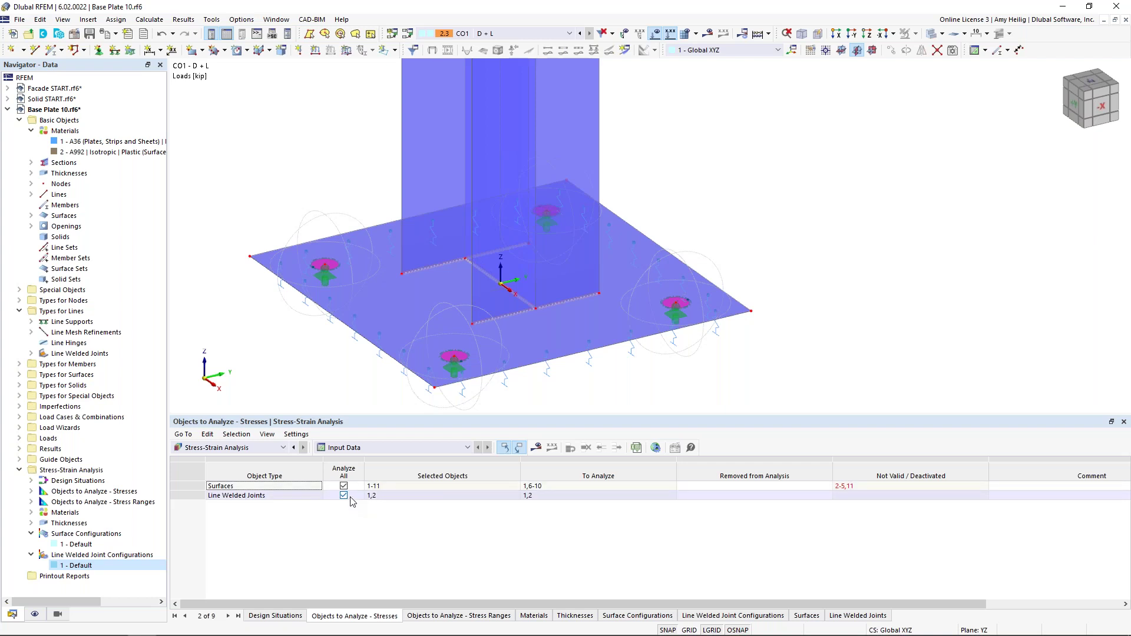
{"action": "left_click", "coordinate": [537, 447]}
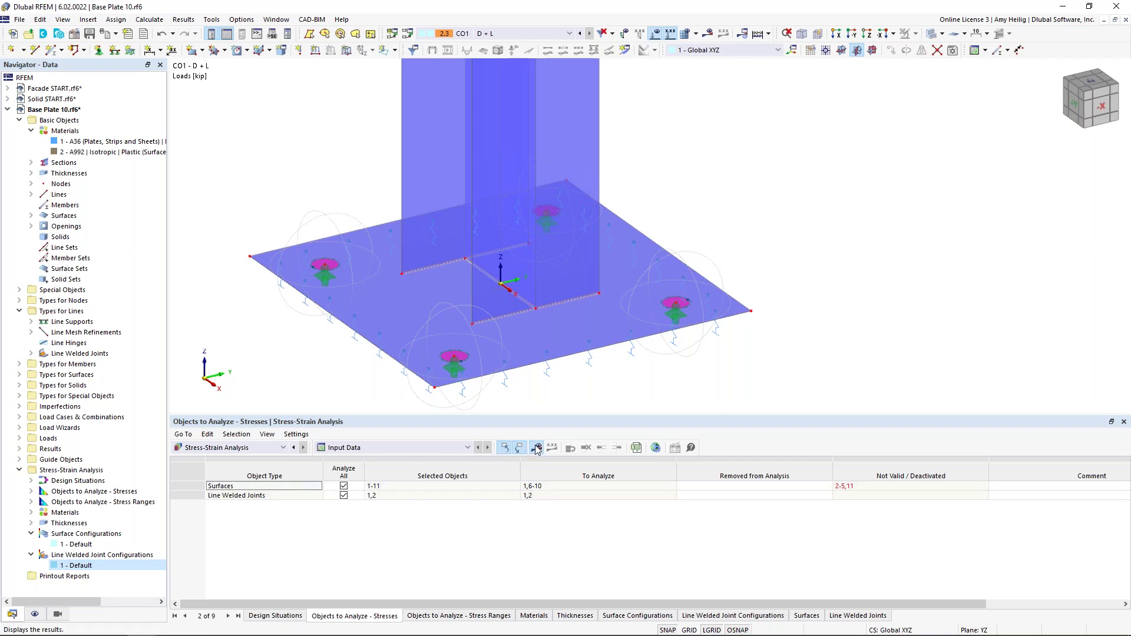
{"action": "left_click", "coordinate": [605, 375]}
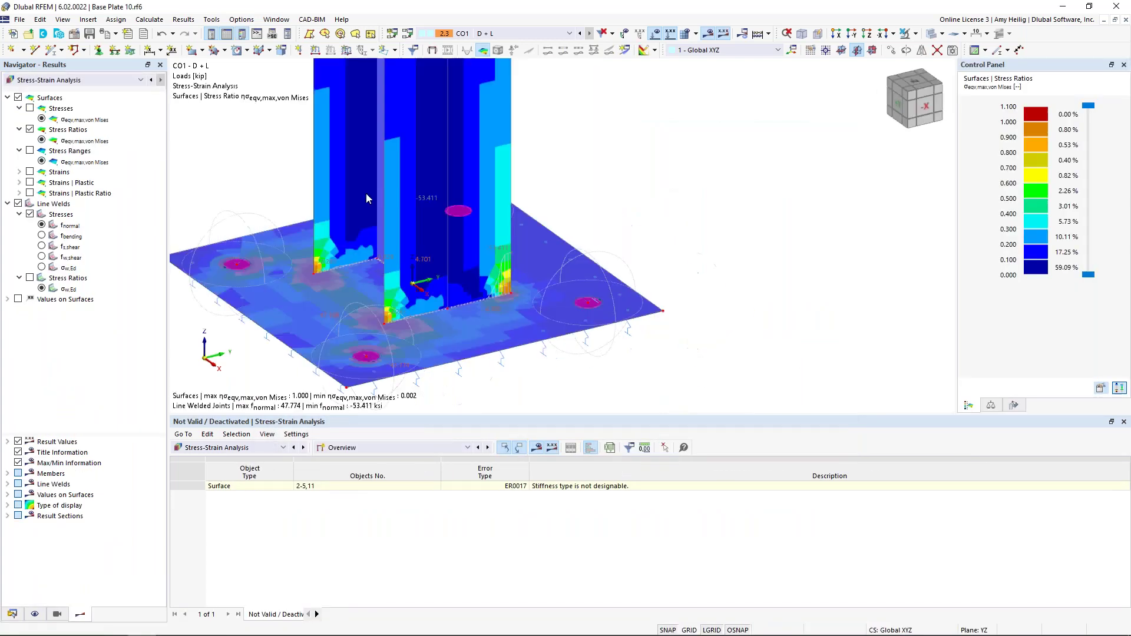
{"action": "middle_click_drag", "start_coordinate": [268, 176], "coordinate": [416, 161]}
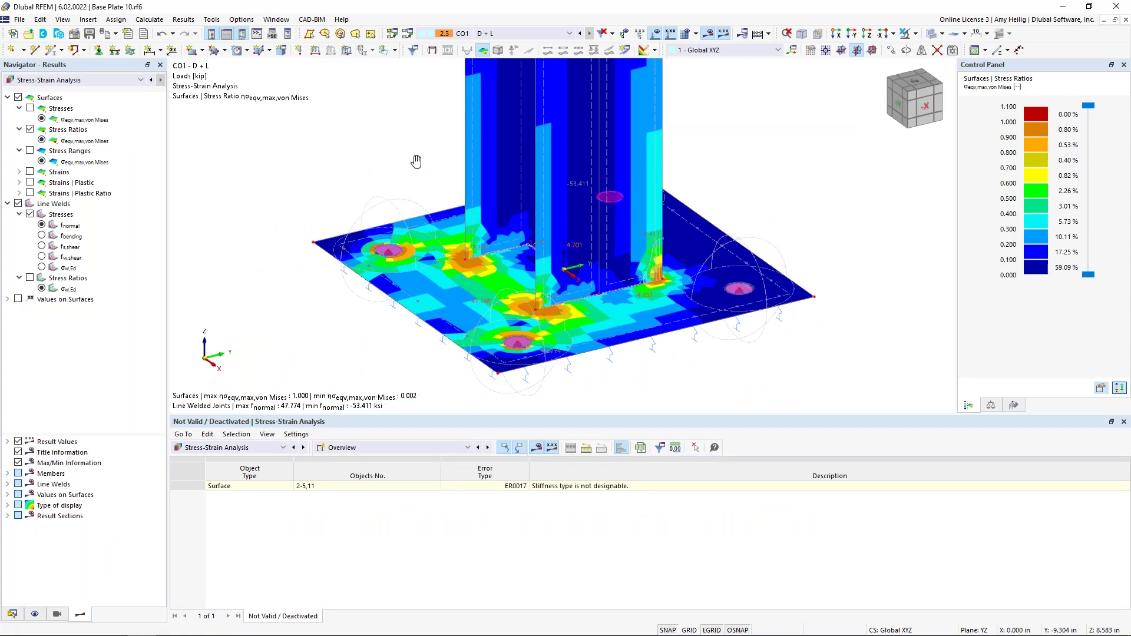
- List the stresses in line welds by line, and isolate the weld diagrams by hiding surface results and displaying the model as wireframe
{"action": "left_click", "coordinate": [371, 448]}
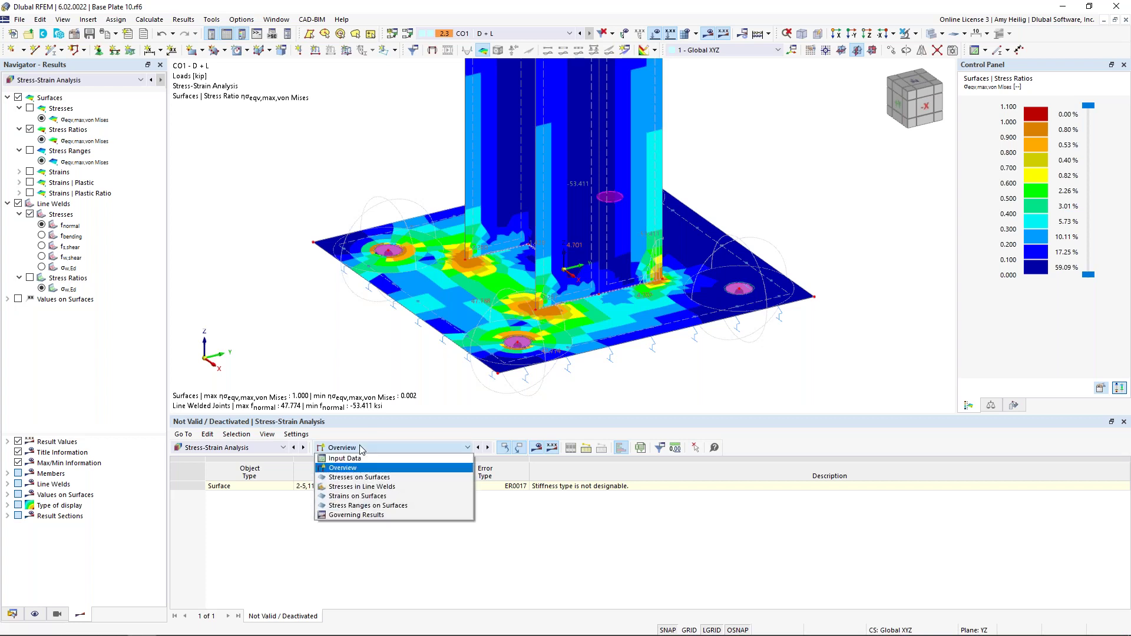
{"action": "left_click", "coordinate": [372, 486]}
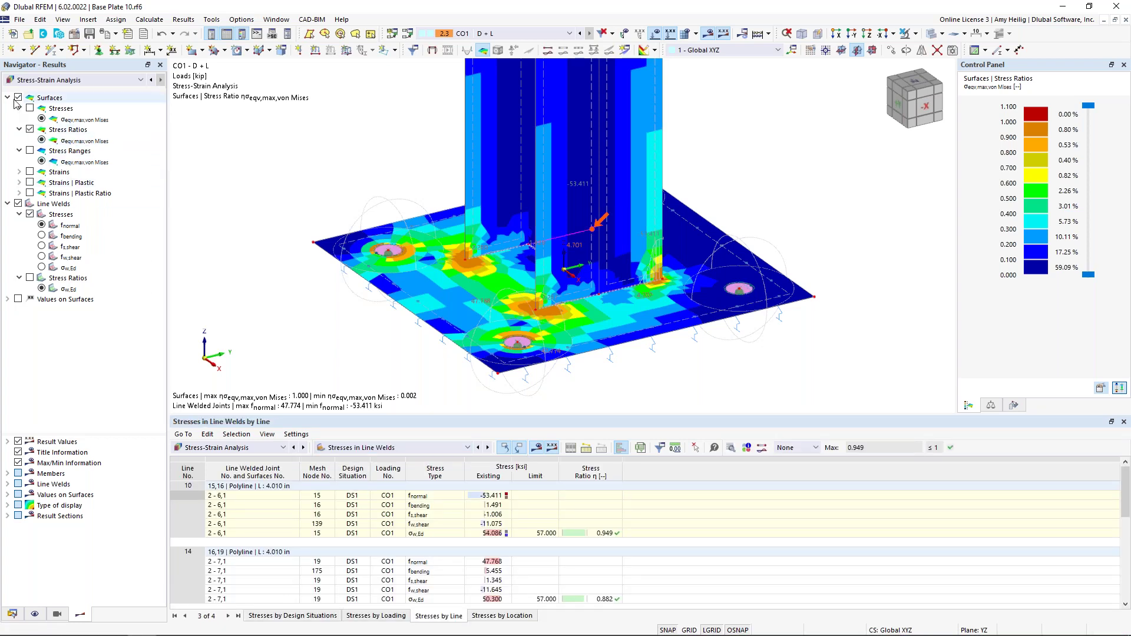
{"action": "left_click", "coordinate": [19, 98]}
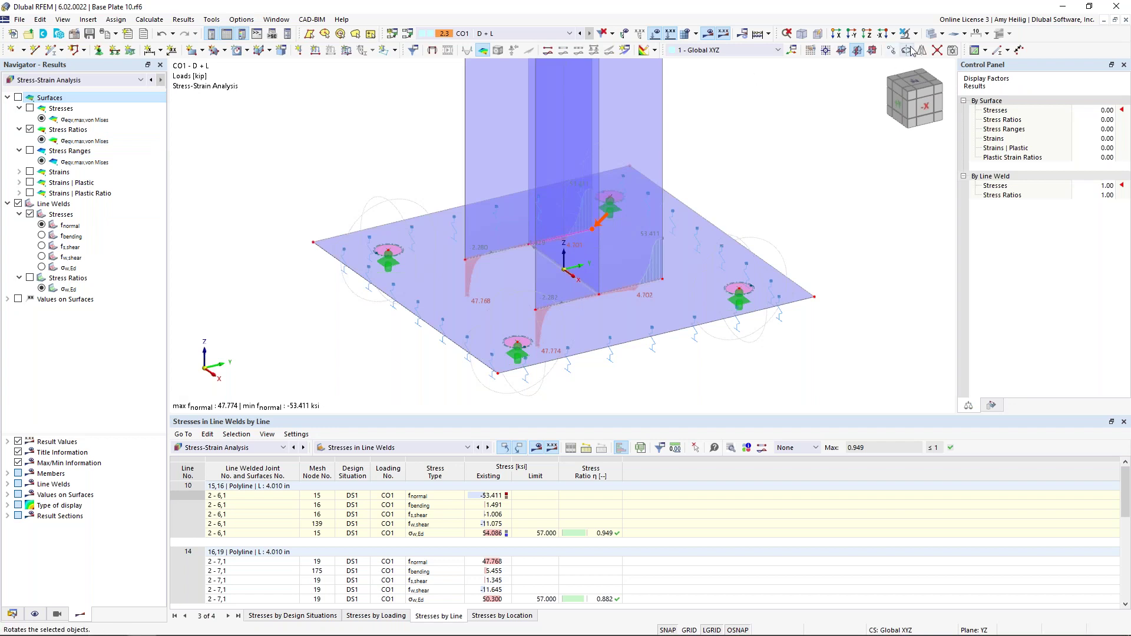
{"action": "left_click", "coordinate": [932, 33]}
{"action": "scroll", "coordinate": [601, 287], "scroll_direction": "up", "scroll_amount": 3}
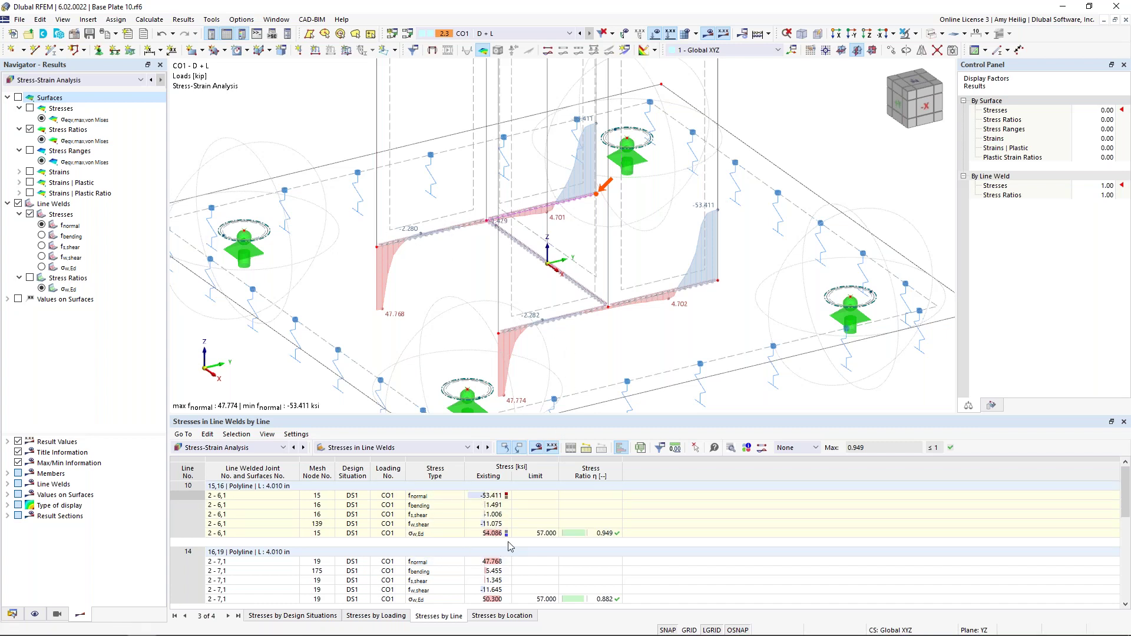
- Examine the σw,Ed limit stress and stress ratio of the weld on line 10, and look through the remaining weld lines
{"action": "left_click", "coordinate": [531, 534]}
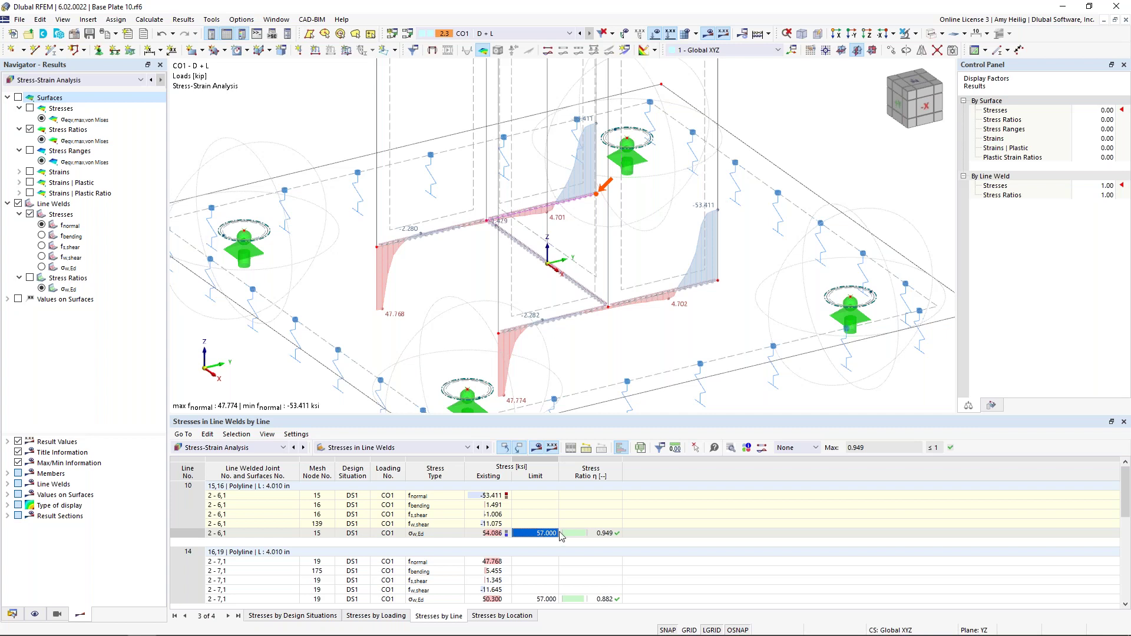
{"action": "left_click", "coordinate": [589, 534]}
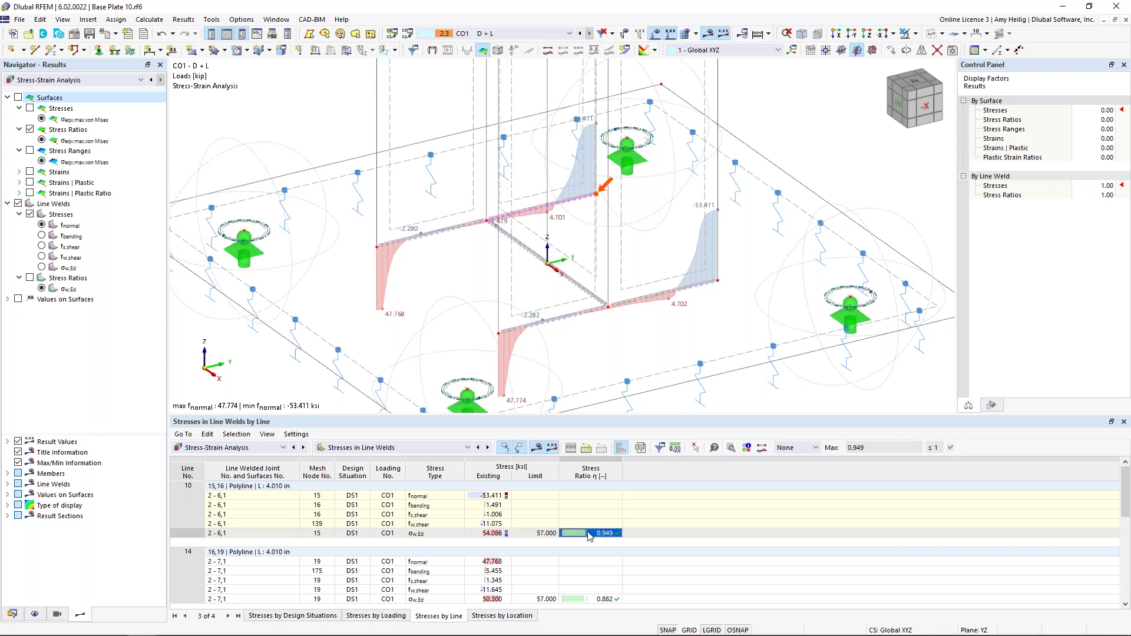
{"action": "scroll", "coordinate": [590, 535], "scroll_direction": "down", "scroll_amount": 4}
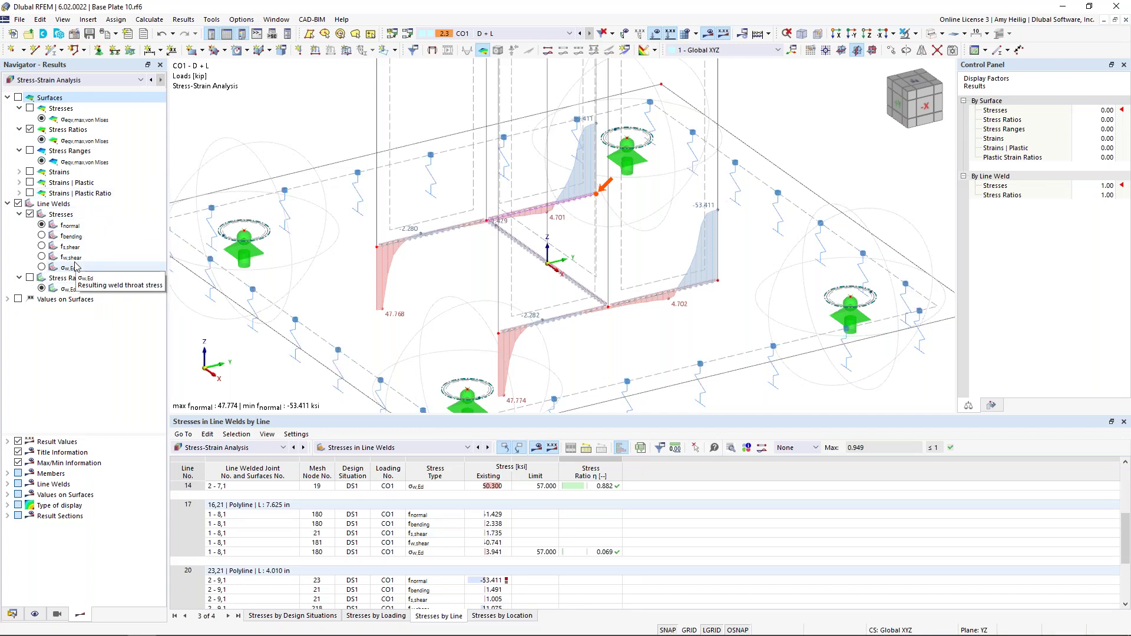
- View the weld diagrams for f bending and f s,shear, and the stress ratio of σw,Ed
{"action": "left_click", "coordinate": [43, 236]}
{"action": "left_click", "coordinate": [43, 247]}
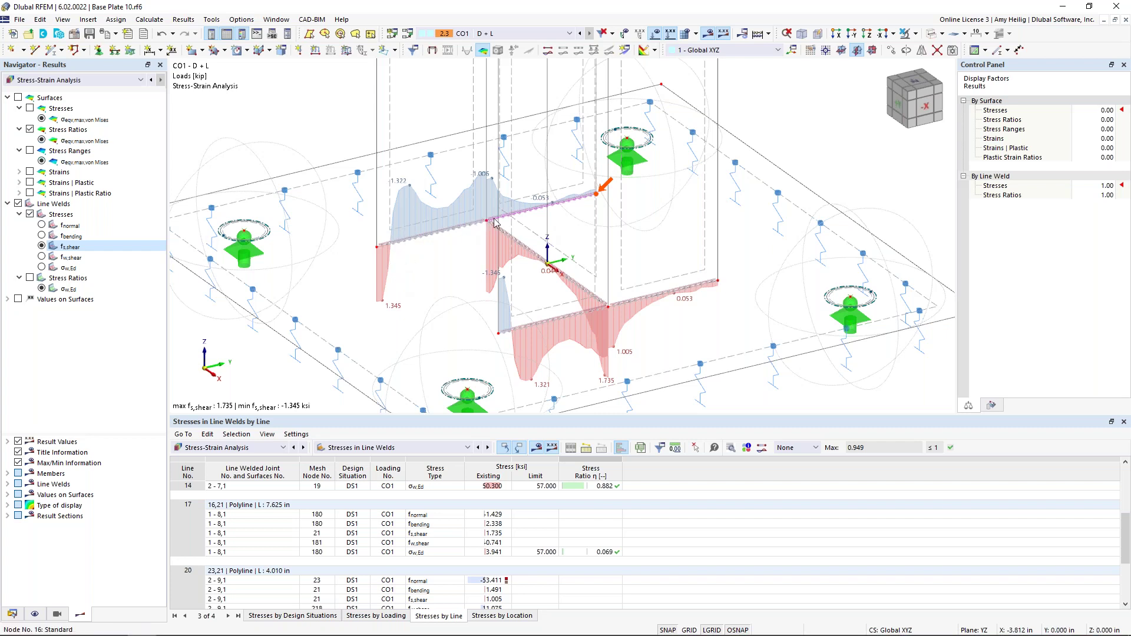
{"action": "left_click", "coordinate": [31, 279]}
{"action": "left_click", "coordinate": [29, 278]}
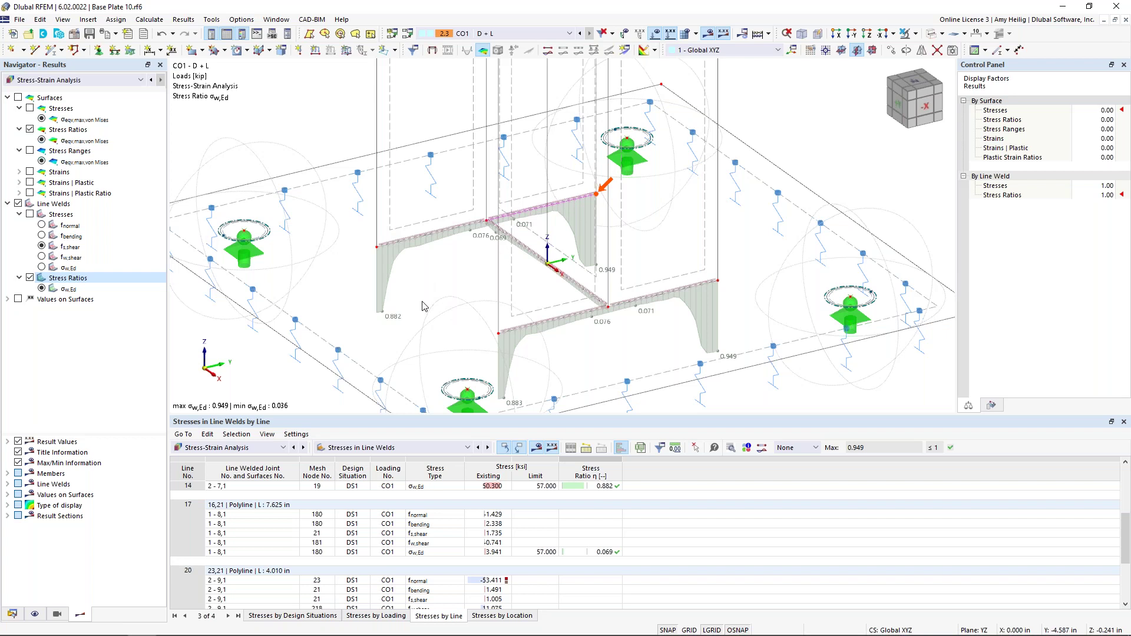
{"action": "scroll", "coordinate": [422, 306], "scroll_direction": "down", "scroll_amount": 1}
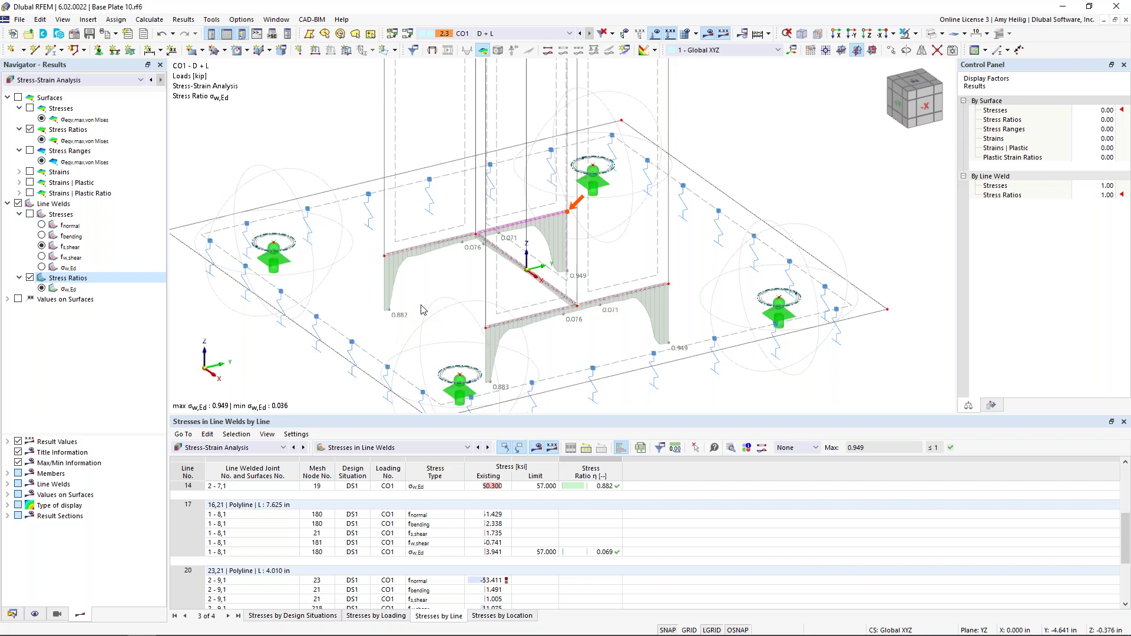
- Switch to the Solid START.rf6 model and enlarge its model view by reducing the height of the table area
{"action": "left_click", "coordinate": [284, 22]}
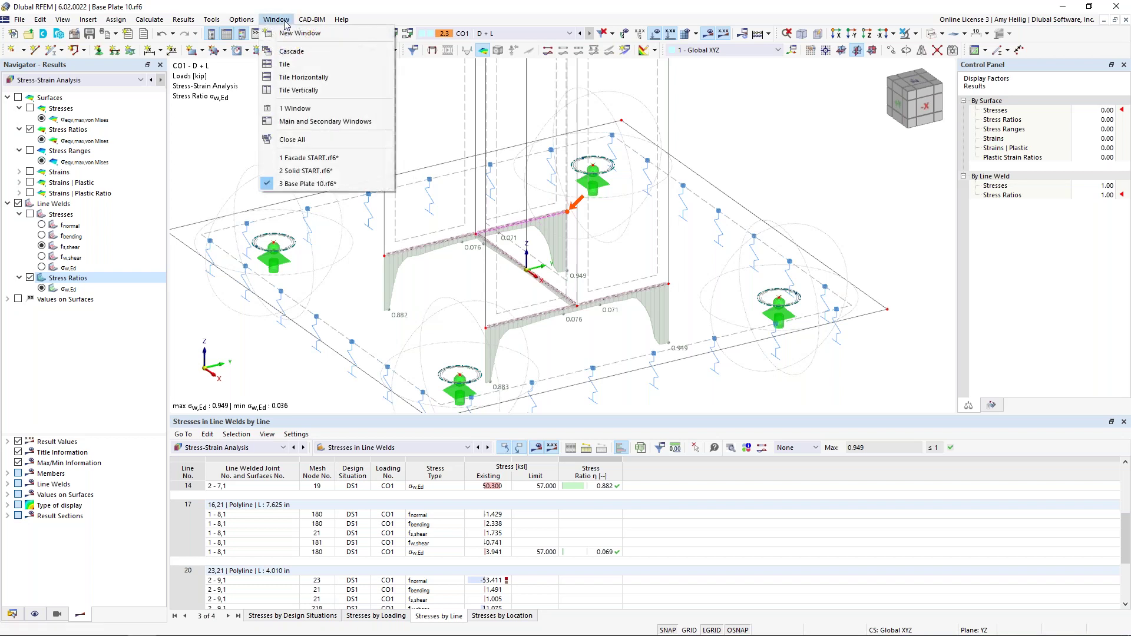
{"action": "left_click", "coordinate": [304, 172]}
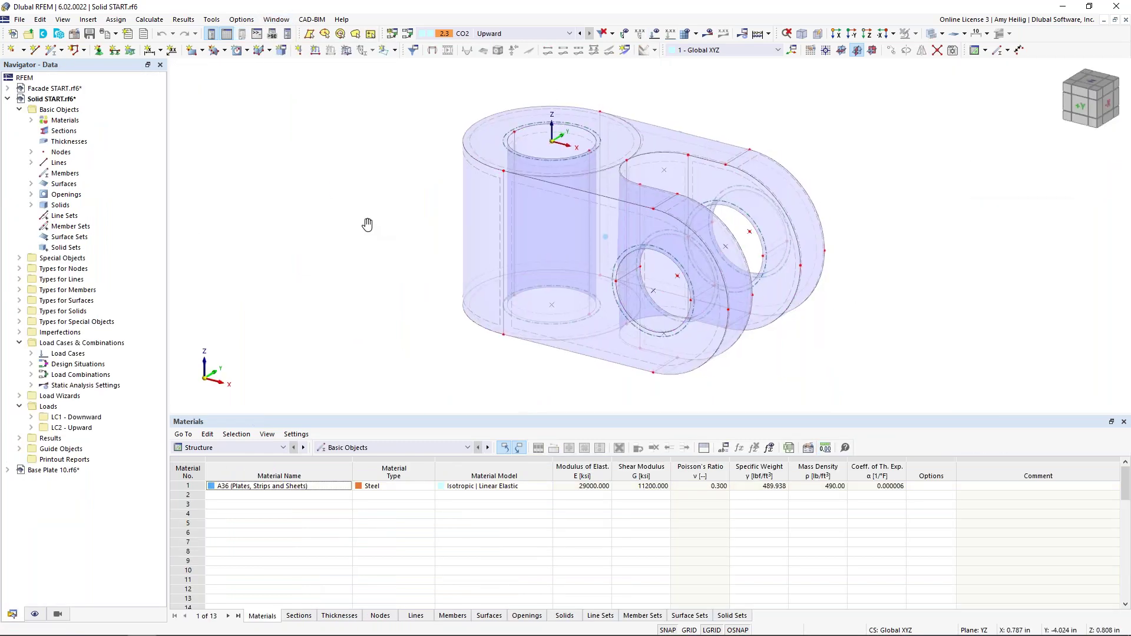
{"action": "middle_click_drag", "start_coordinate": [368, 225], "coordinate": [320, 219]}
{"action": "left_click_drag", "start_coordinate": [512, 415], "coordinate": [511, 472]}
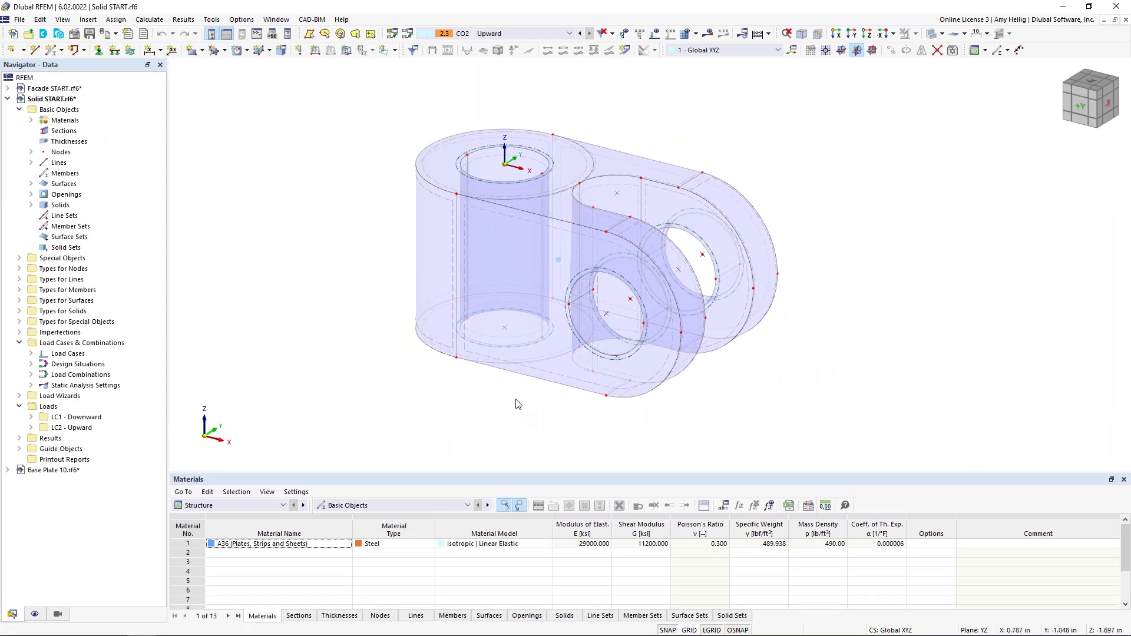
{"action": "mouse_move", "coordinate": [533, 396]}
{"action": "middle_mouse_down", "text": "ctrl"}
{"action": "mouse_move", "coordinate": [442, 395]}
{"action": "mouse_move", "coordinate": [521, 413]}
{"action": "middle_mouse_up", "text": "ctrl"}
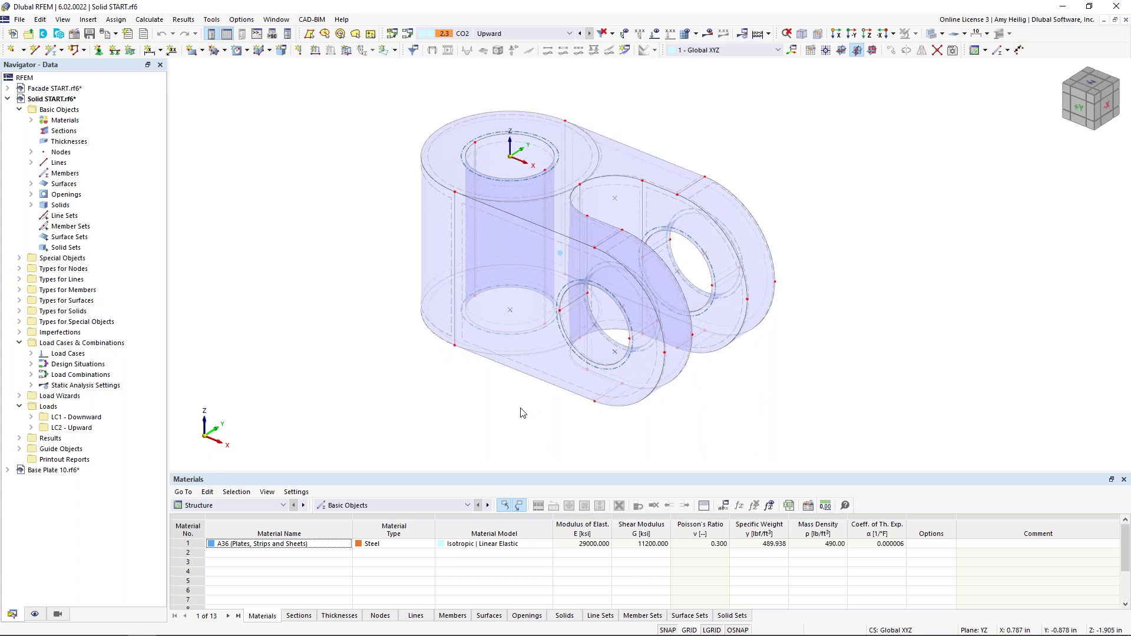
- Inspect the stiffness type and properties of surface 4 on the front lug, and close them without changes
{"action": "left_click", "coordinate": [535, 369]}
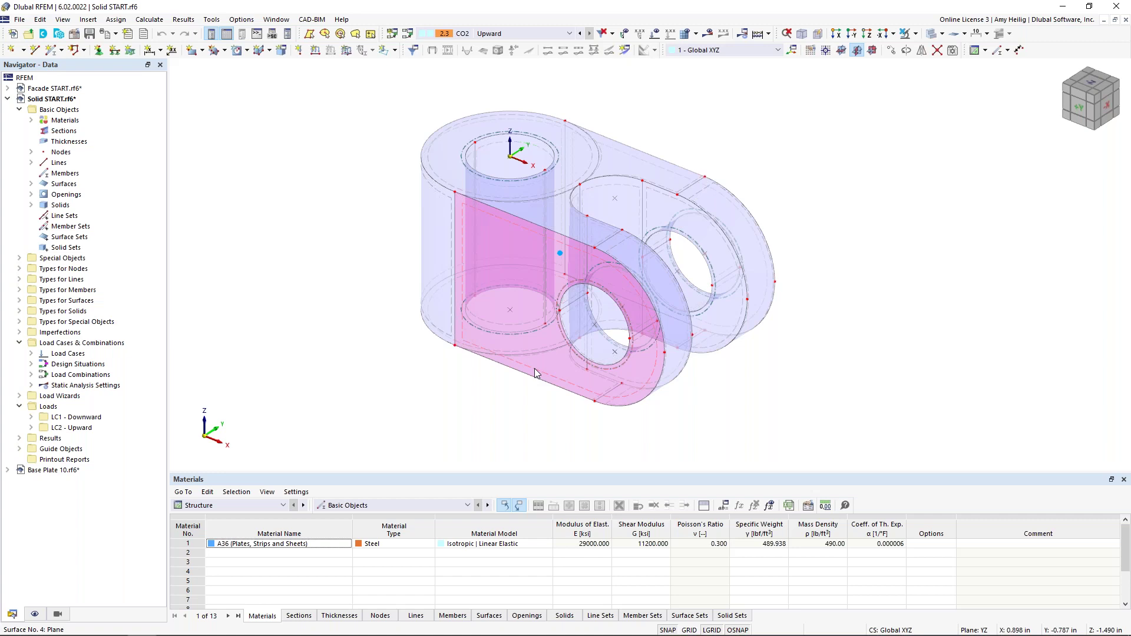
{"action": "double_click", "coordinate": [535, 369]}
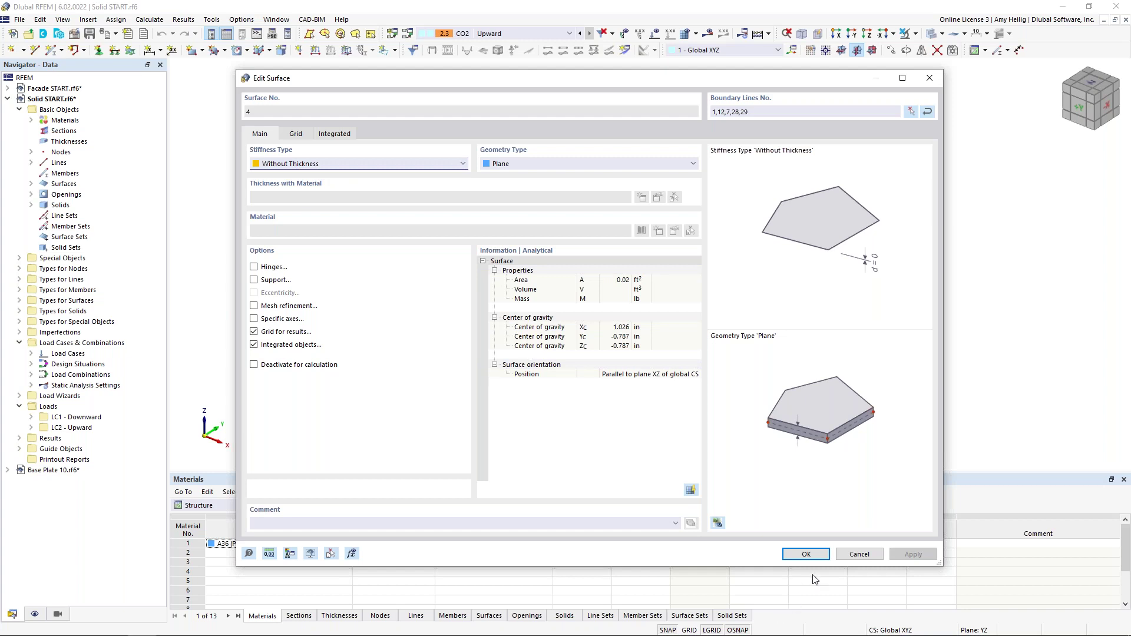
{"action": "left_click", "coordinate": [853, 559]}
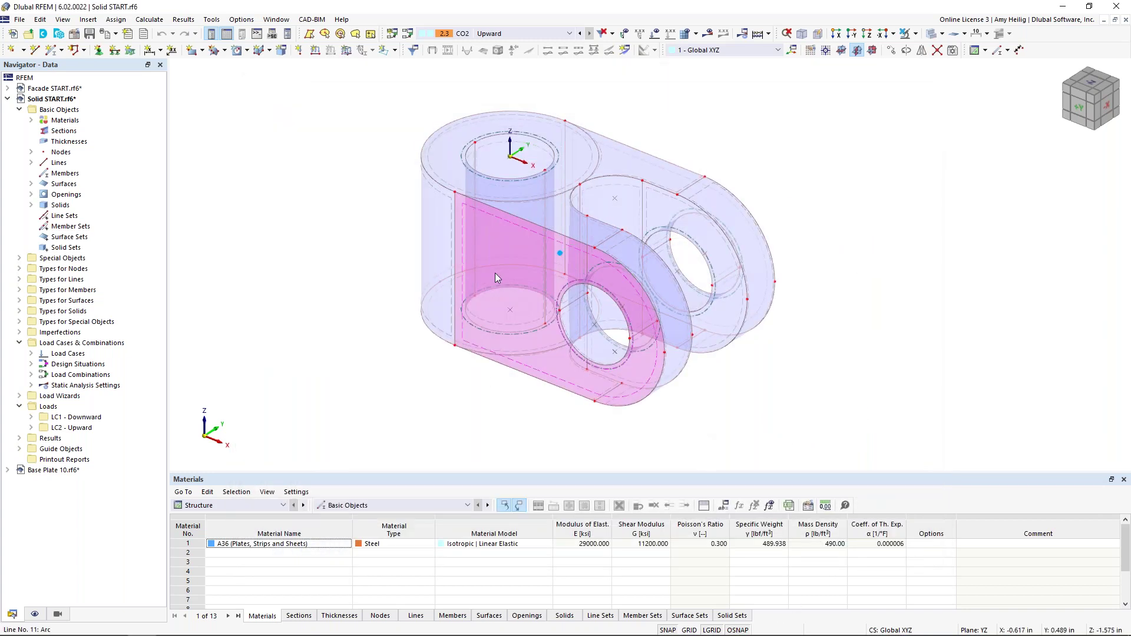
- Inspect the boundary surfaces, solid type and material of solid 1, moving the dialog aside to see the model
{"action": "double_click", "coordinate": [560, 255]}
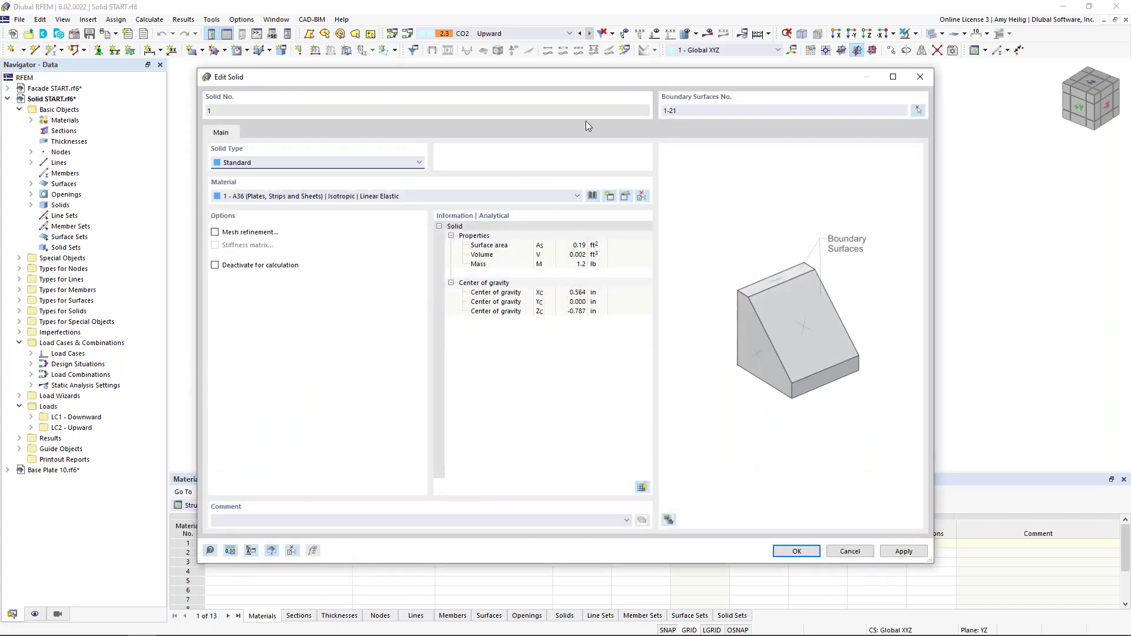
{"action": "left_click_drag", "start_coordinate": [588, 103], "coordinate": [561, 385]}
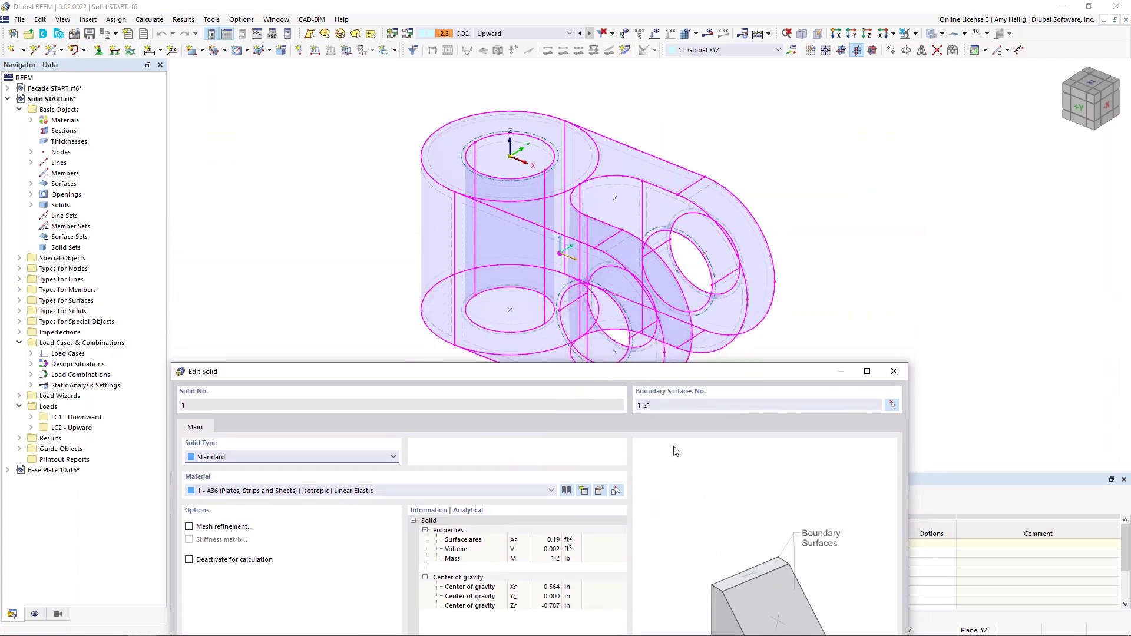
{"action": "left_click_drag", "start_coordinate": [458, 375], "coordinate": [495, 107]}
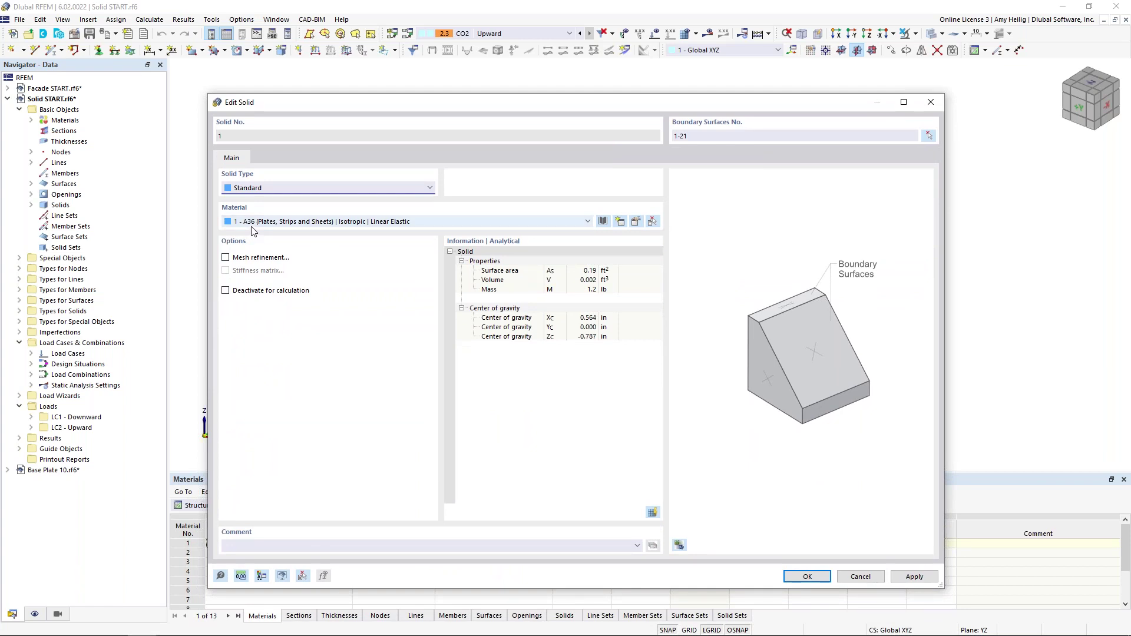
{"action": "left_click", "coordinate": [806, 577]}
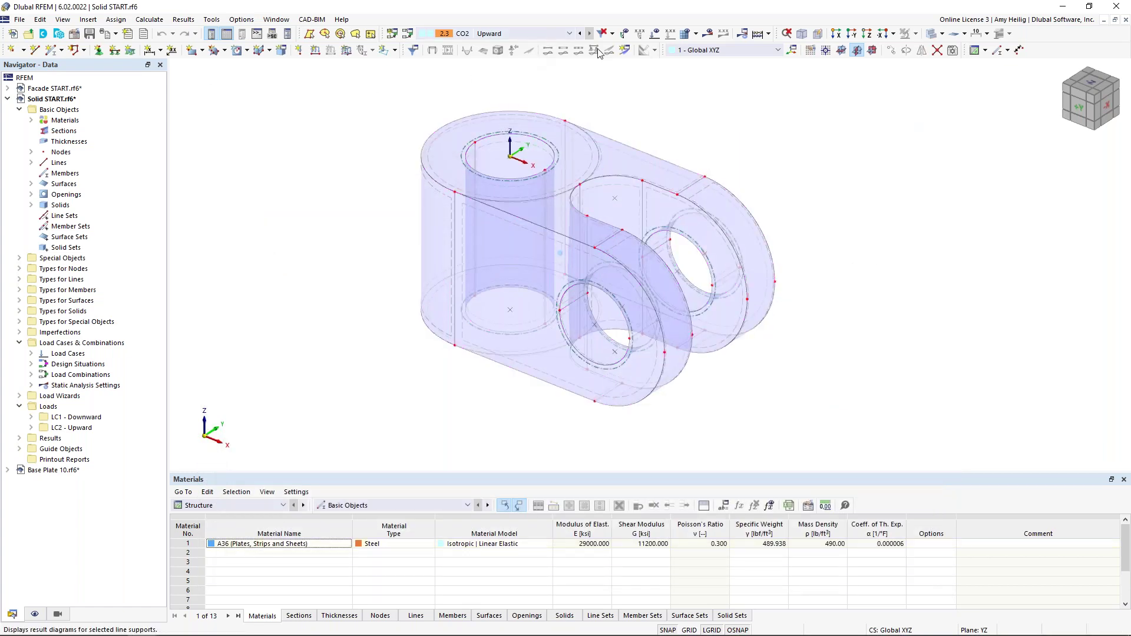
- Display the loads on the solid and compare load combinations CO2 Upward and CO1 Downward
{"action": "left_click", "coordinate": [655, 34]}
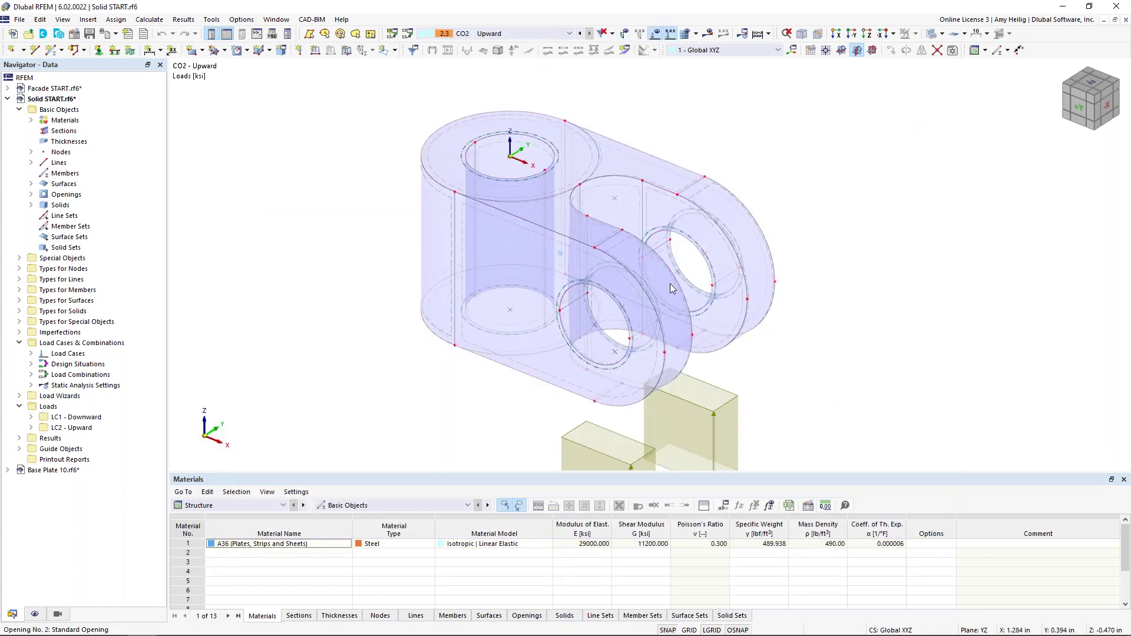
{"action": "scroll", "coordinate": [598, 300], "scroll_direction": "down", "scroll_amount": 2}
{"action": "middle_click_drag", "start_coordinate": [569, 318], "coordinate": [607, 118], "text": "ctrl"}
{"action": "left_click", "coordinate": [580, 33]}
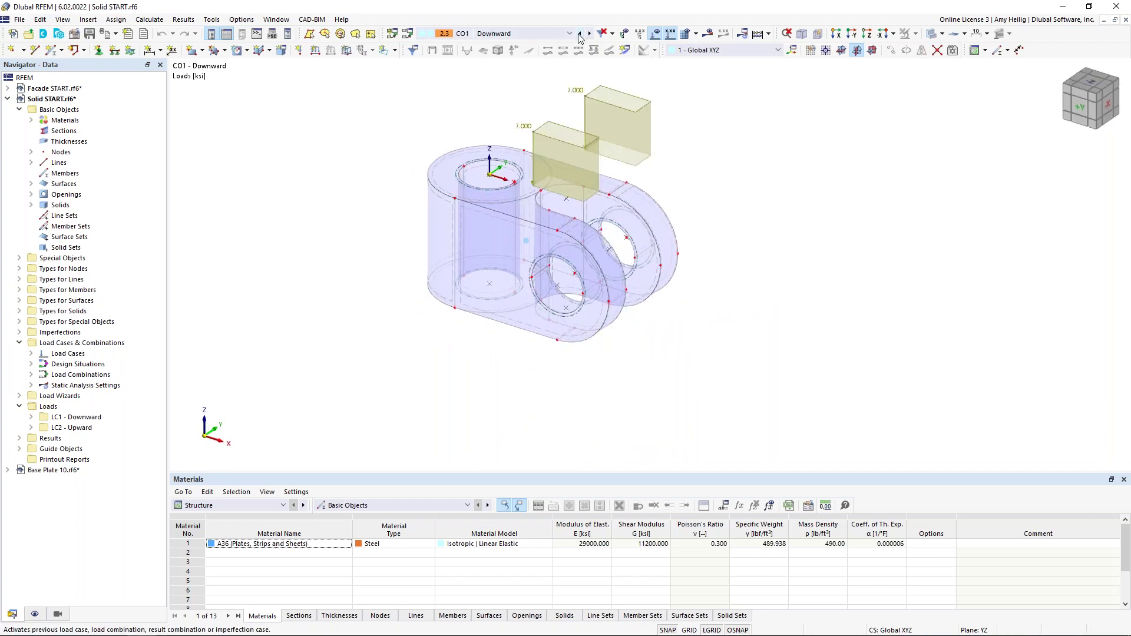
{"action": "middle_click_drag", "start_coordinate": [685, 215], "coordinate": [663, 287]}
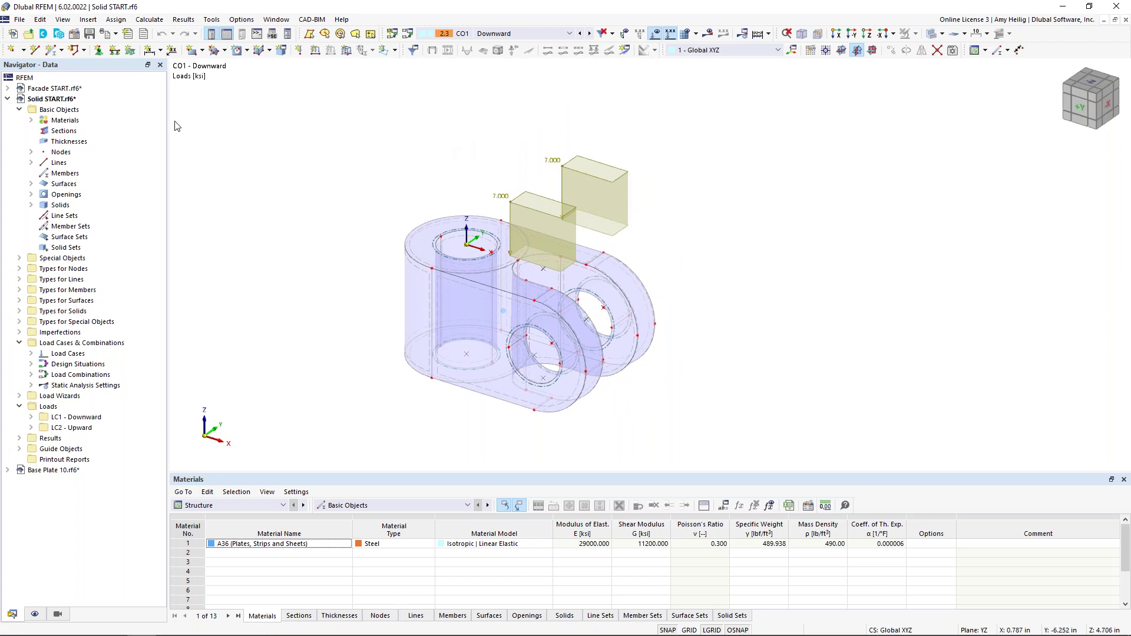
- Activate the Stress-Strain Analysis design add-on in the base data of the Solid START model
{"action": "right_click", "coordinate": [50, 104]}
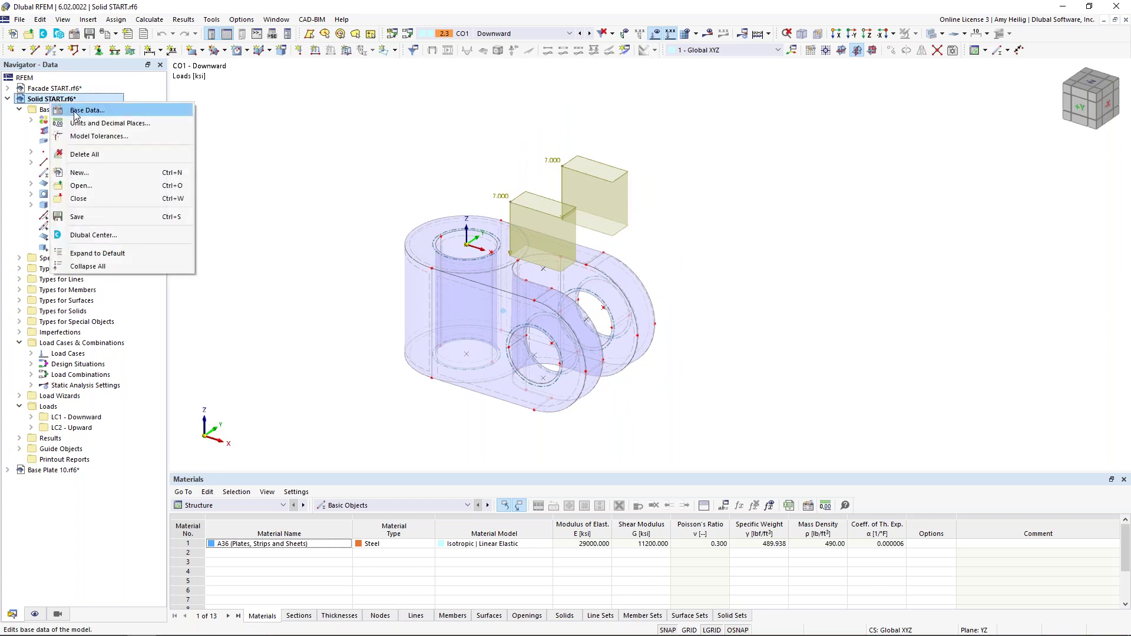
{"action": "left_click", "coordinate": [75, 116]}
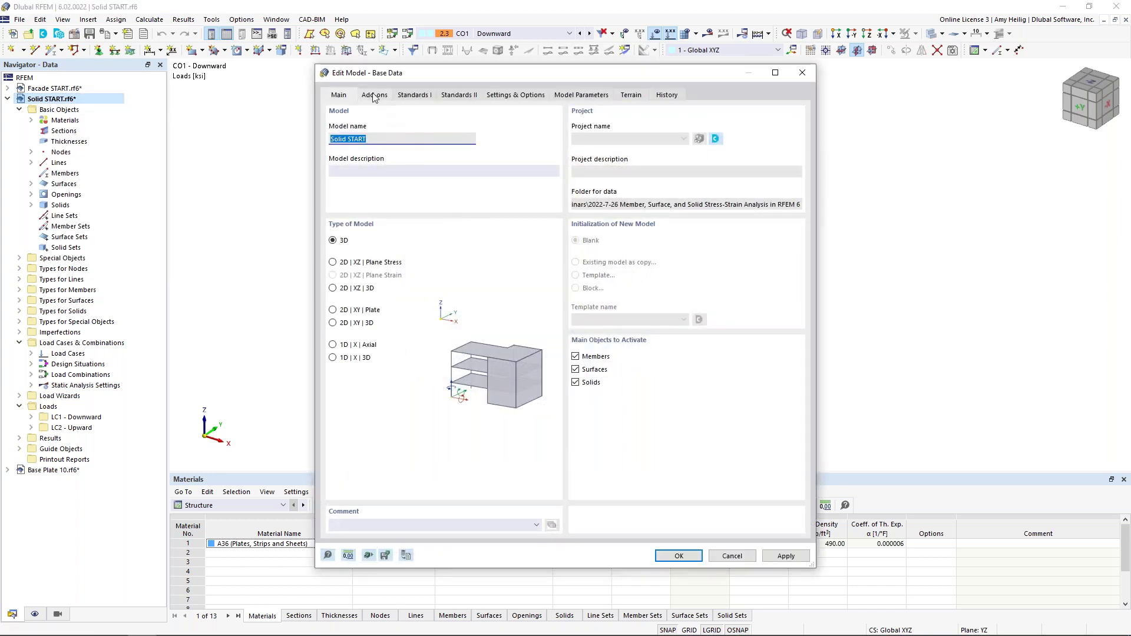
{"action": "left_click", "coordinate": [374, 96]}
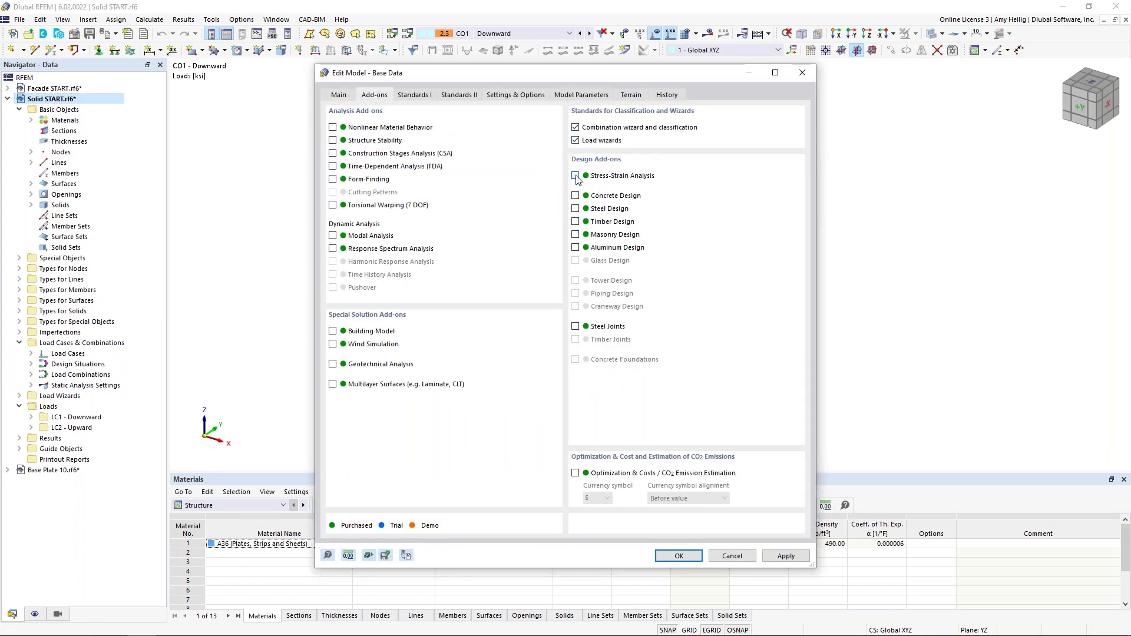
{"action": "left_click", "coordinate": [679, 556]}
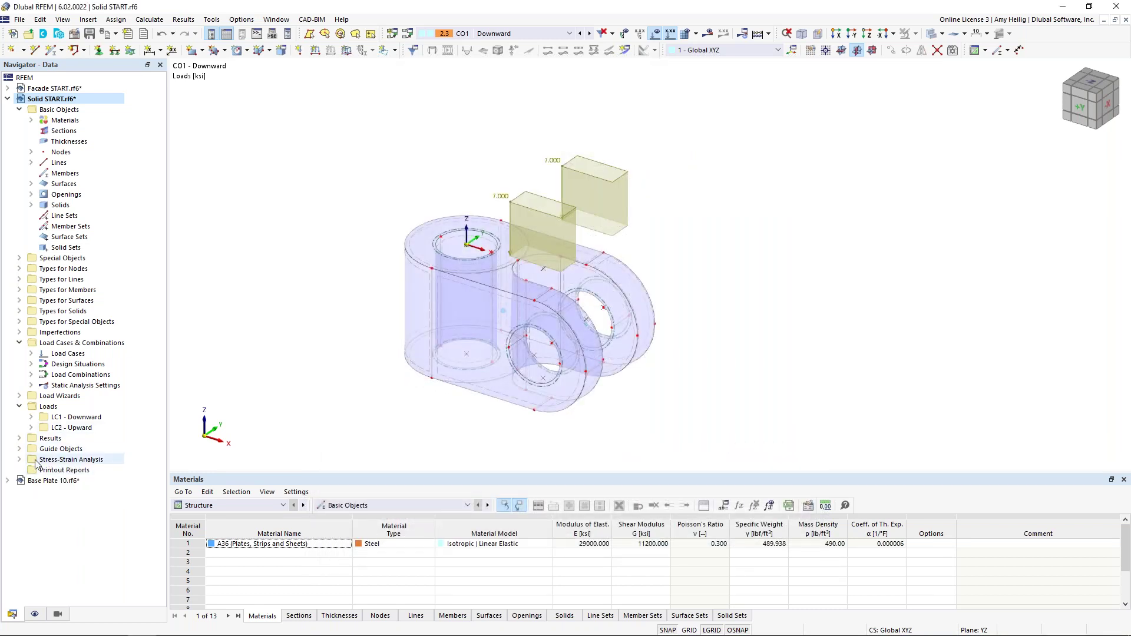
- In the default solid configuration of the stress-strain analysis, exclude τmax and σ123 from the stresses to calculate
{"action": "left_click", "coordinate": [20, 460]}
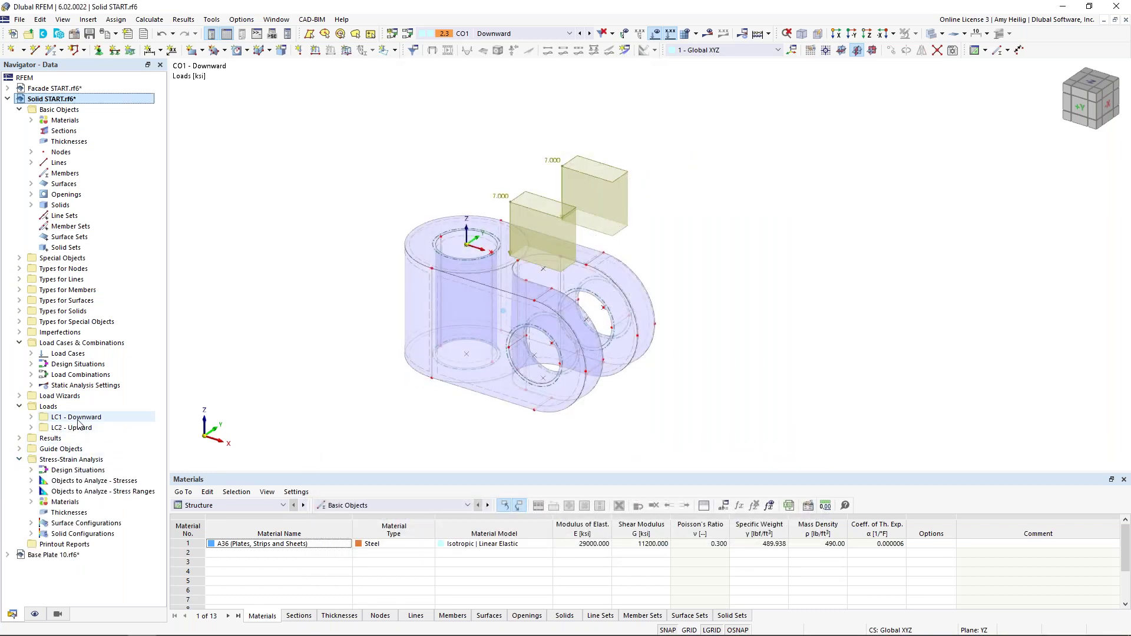
{"action": "left_click", "coordinate": [31, 534]}
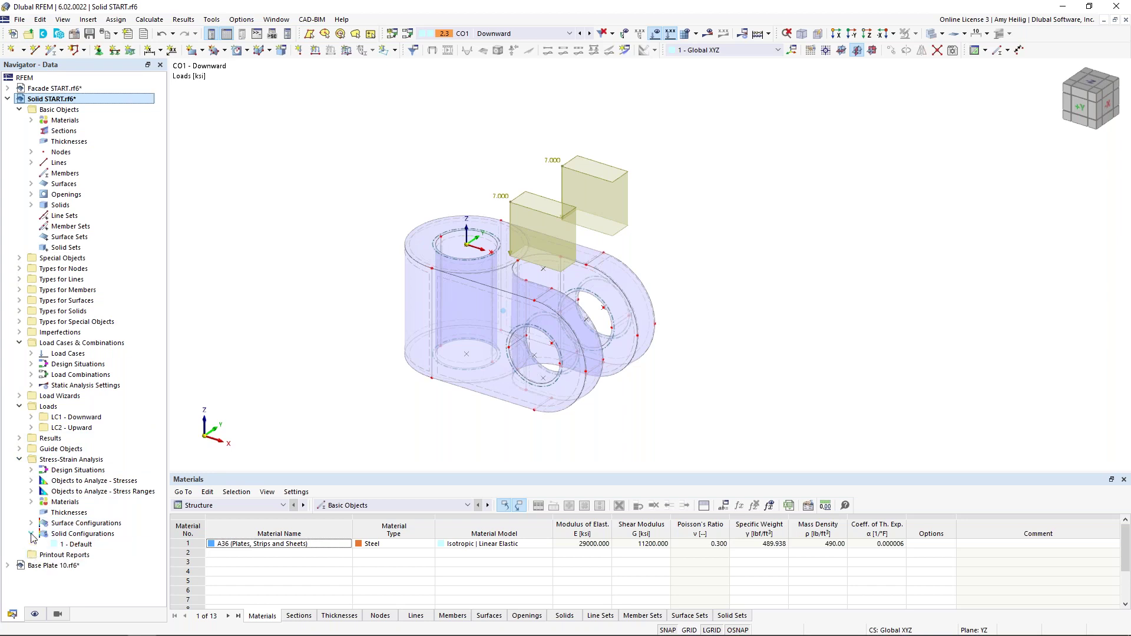
{"action": "double_click", "coordinate": [82, 546]}
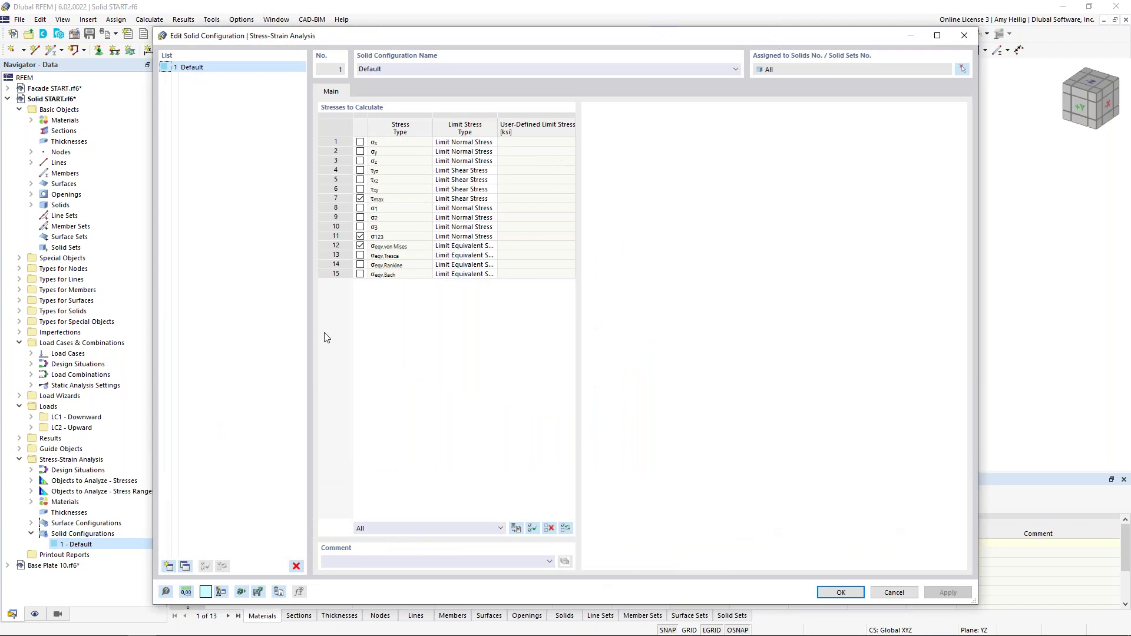
{"action": "left_click", "coordinate": [393, 200]}
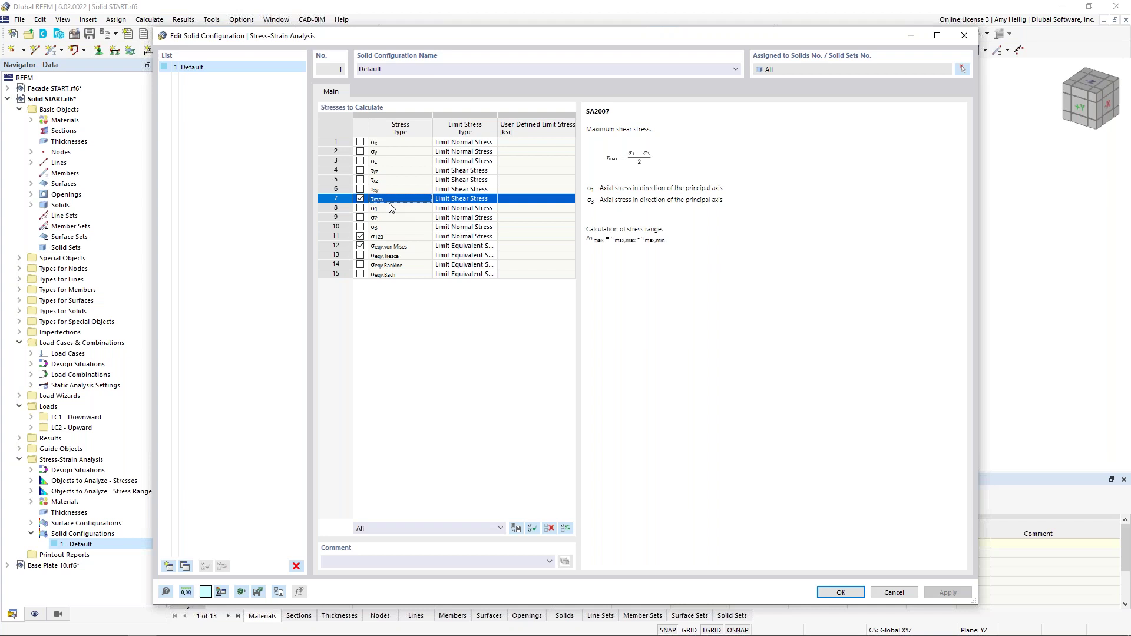
{"action": "left_click", "coordinate": [397, 236]}
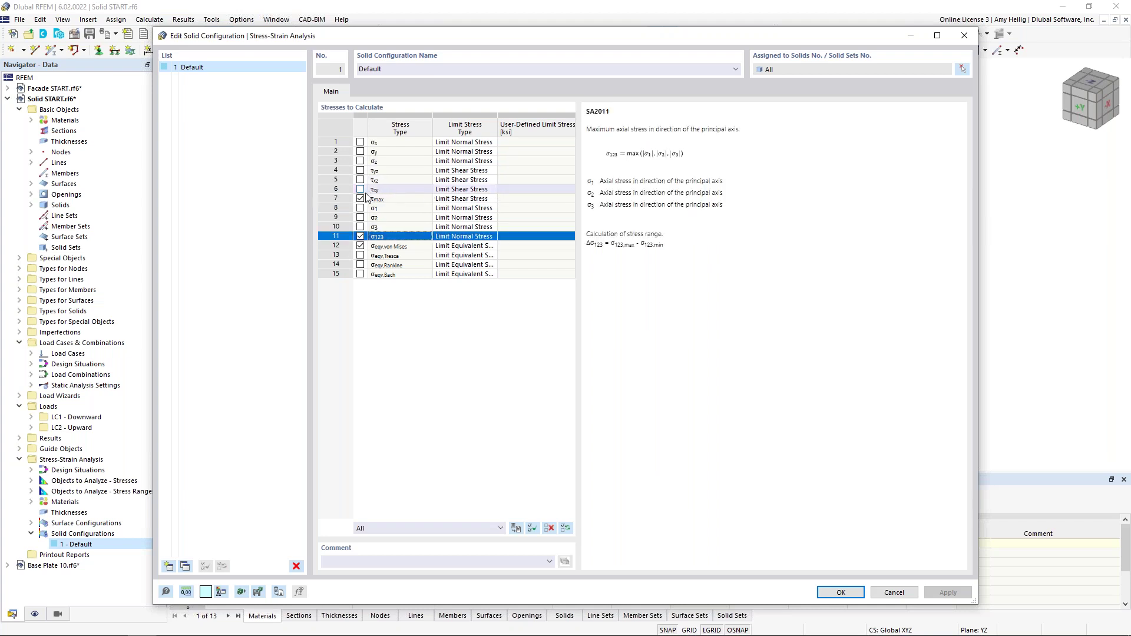
{"action": "left_click", "coordinate": [360, 199]}
{"action": "left_click", "coordinate": [360, 236]}
- Review the von Mises equation and its limit stress options, keep Limit Equivalent Stress, and accept the solid configuration
{"action": "left_click", "coordinate": [419, 247]}
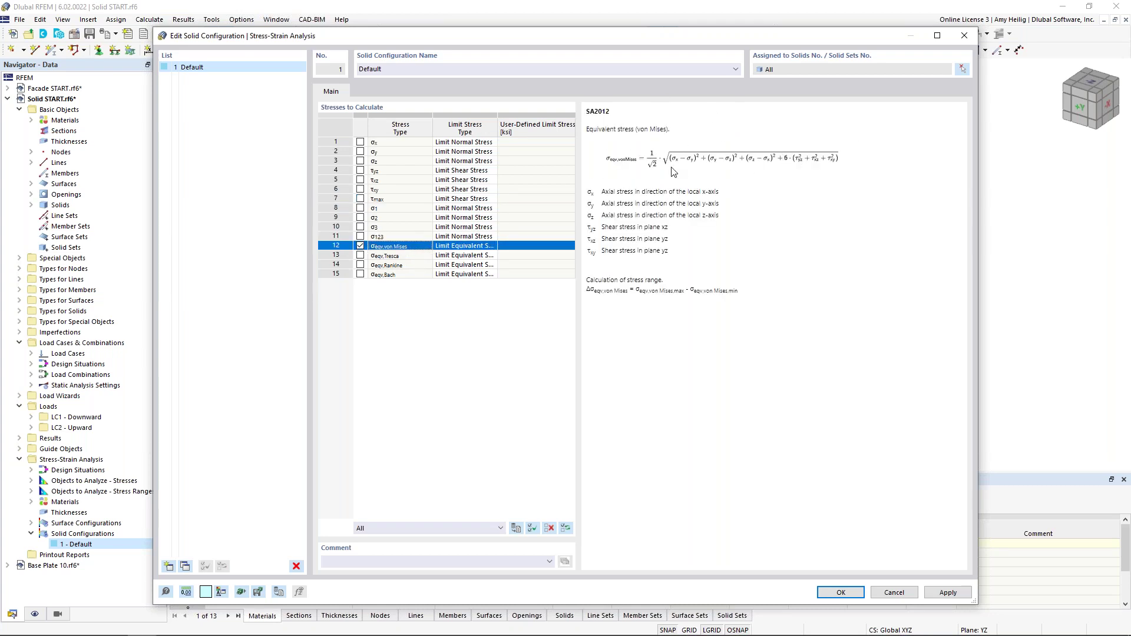
{"action": "left_click", "coordinate": [491, 247]}
{"action": "left_click", "coordinate": [492, 246]}
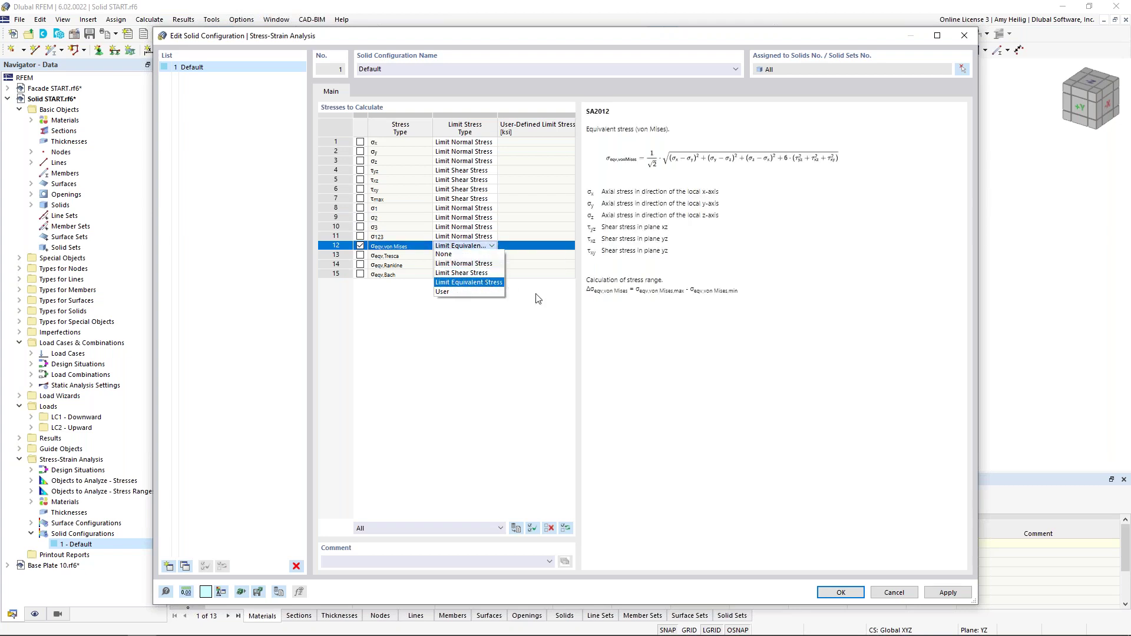
{"action": "left_click", "coordinate": [554, 307]}
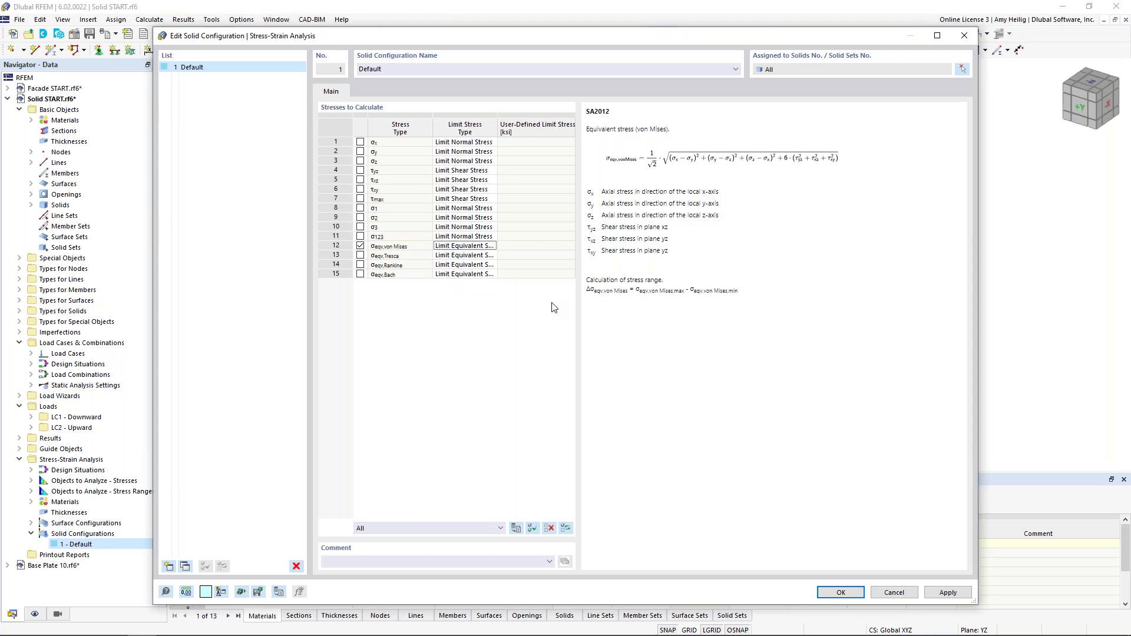
{"action": "left_click", "coordinate": [837, 592]}
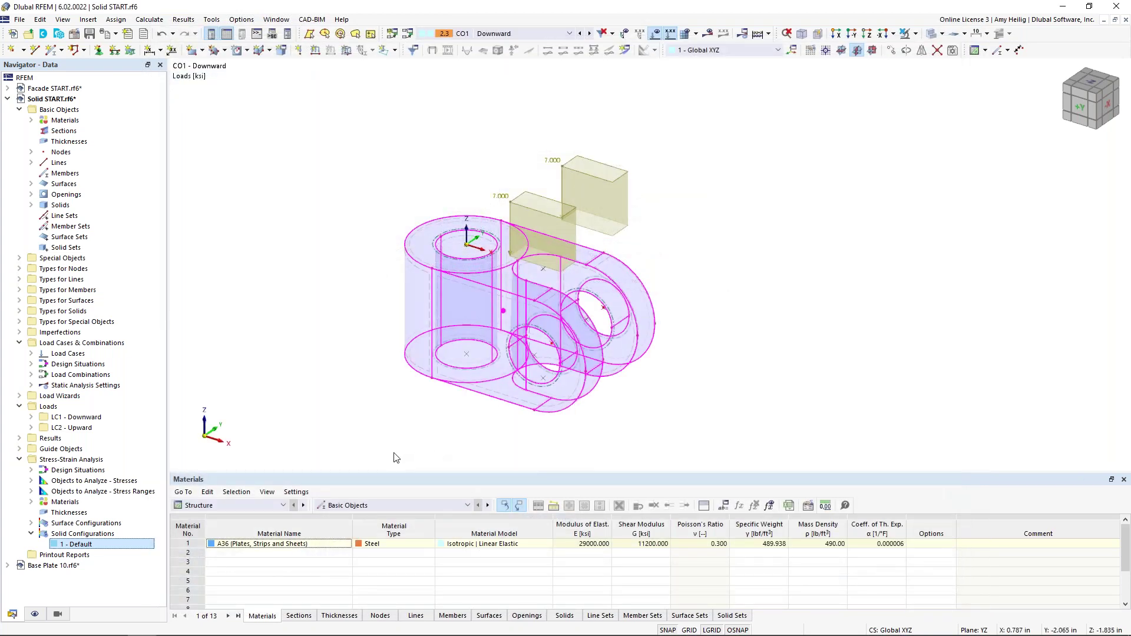
- Display the stress-strain analysis design situations in the table and increase the table area's height
{"action": "left_click", "coordinate": [283, 505]}
{"action": "left_click", "coordinate": [258, 561]}
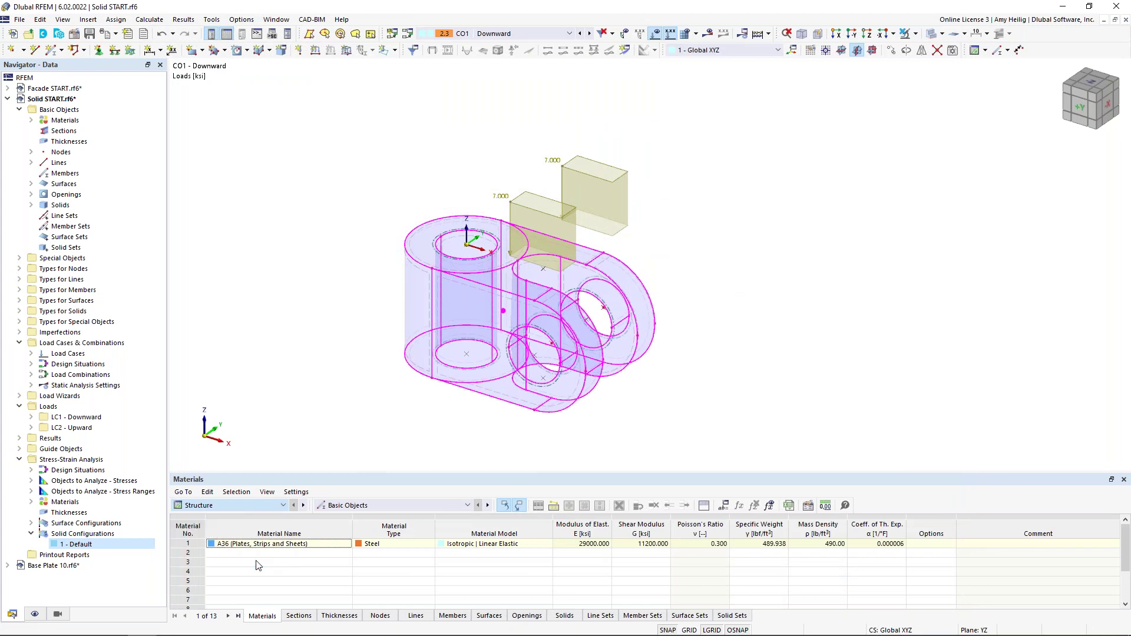
{"action": "left_click_drag", "start_coordinate": [324, 472], "coordinate": [331, 356]}
{"action": "left_click", "coordinate": [275, 615]}
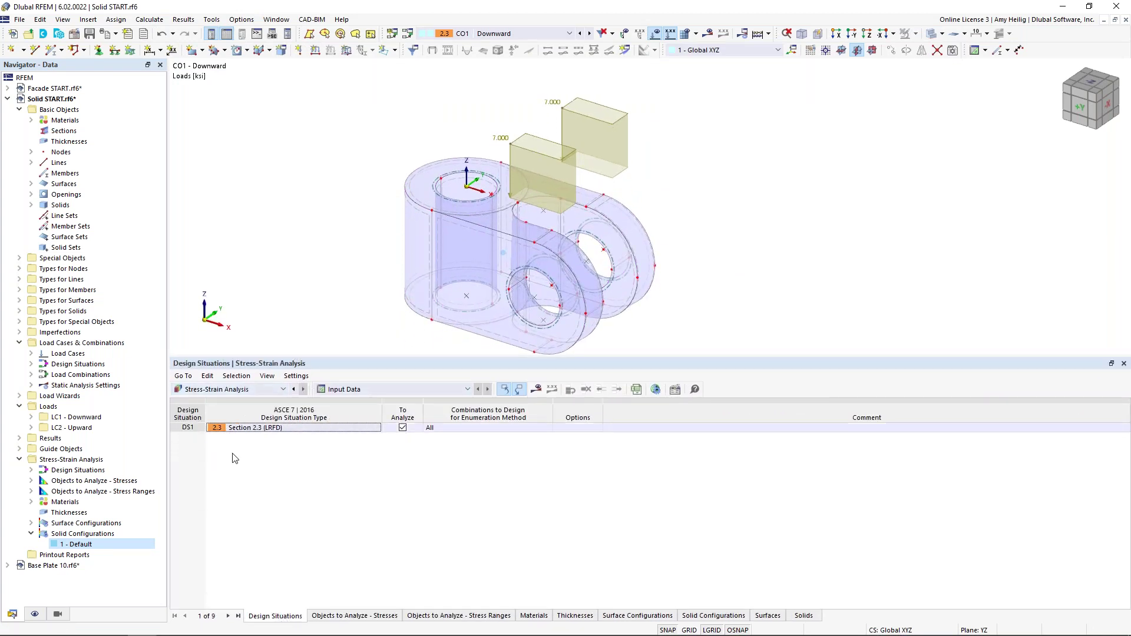
- Exclude all surfaces from the stress analysis and include all solids in the stress range analysis
{"action": "left_click", "coordinate": [353, 615]}
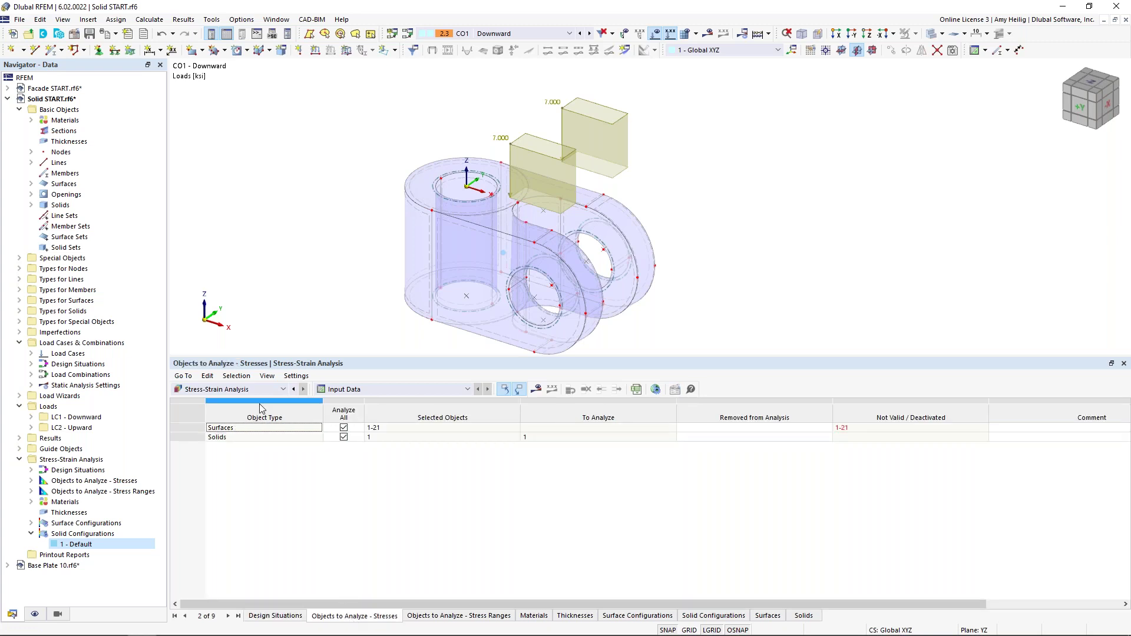
{"action": "left_click", "coordinate": [344, 429]}
{"action": "left_click", "coordinate": [344, 428]}
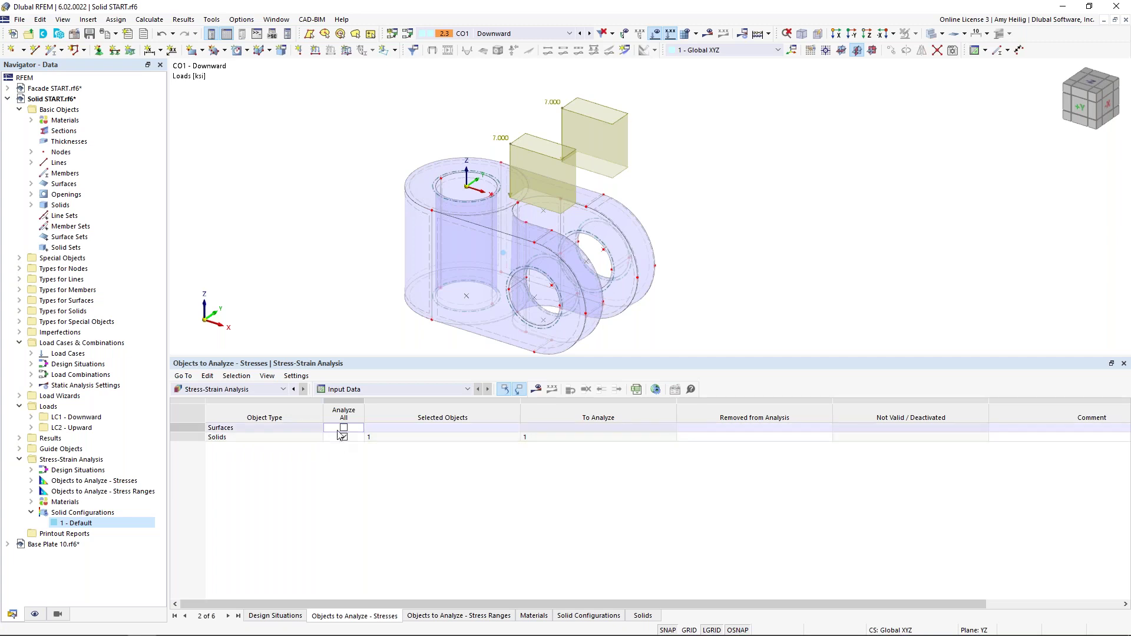
{"action": "left_click", "coordinate": [459, 616]}
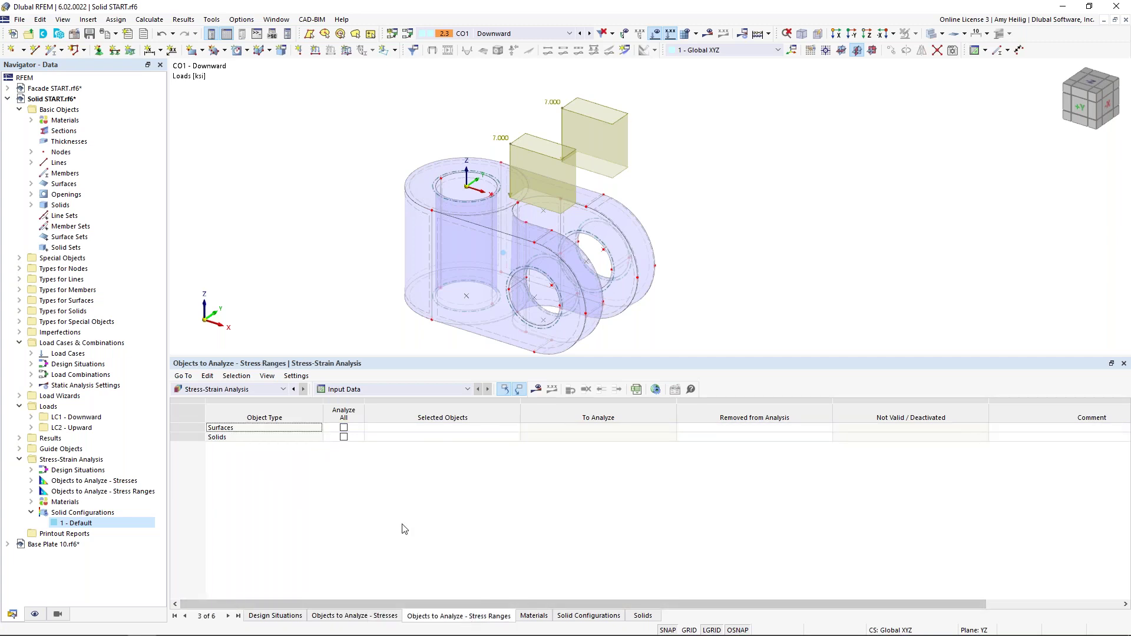
{"action": "left_click", "coordinate": [343, 436]}
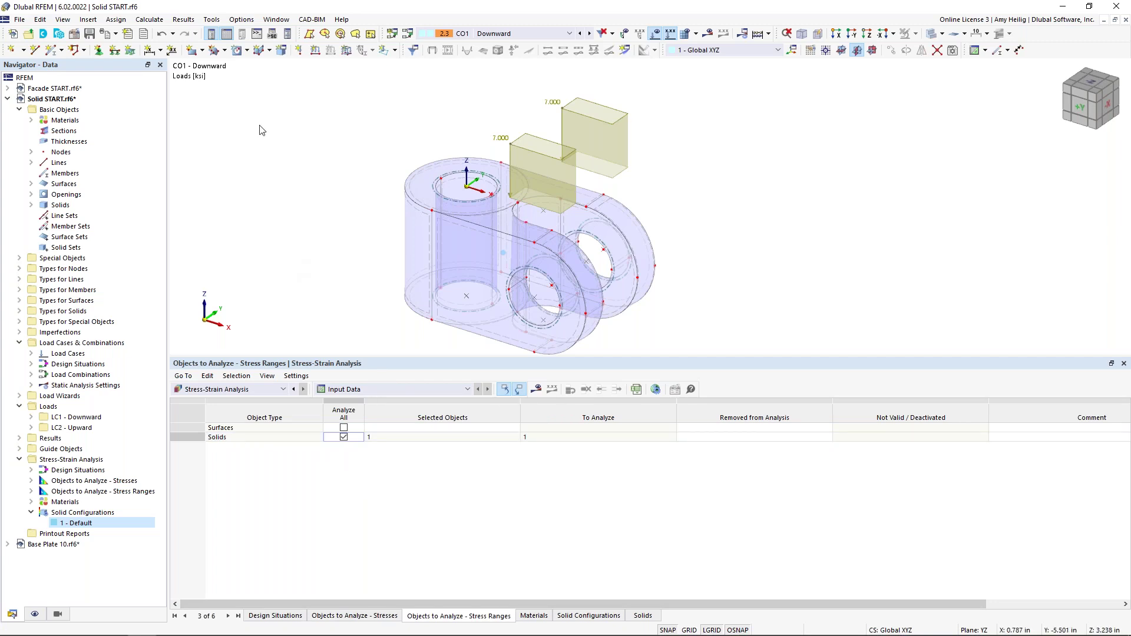
- Calculate all results and show the stresses on solids instead of the surface contact stresses
{"action": "left_click", "coordinate": [149, 20]}
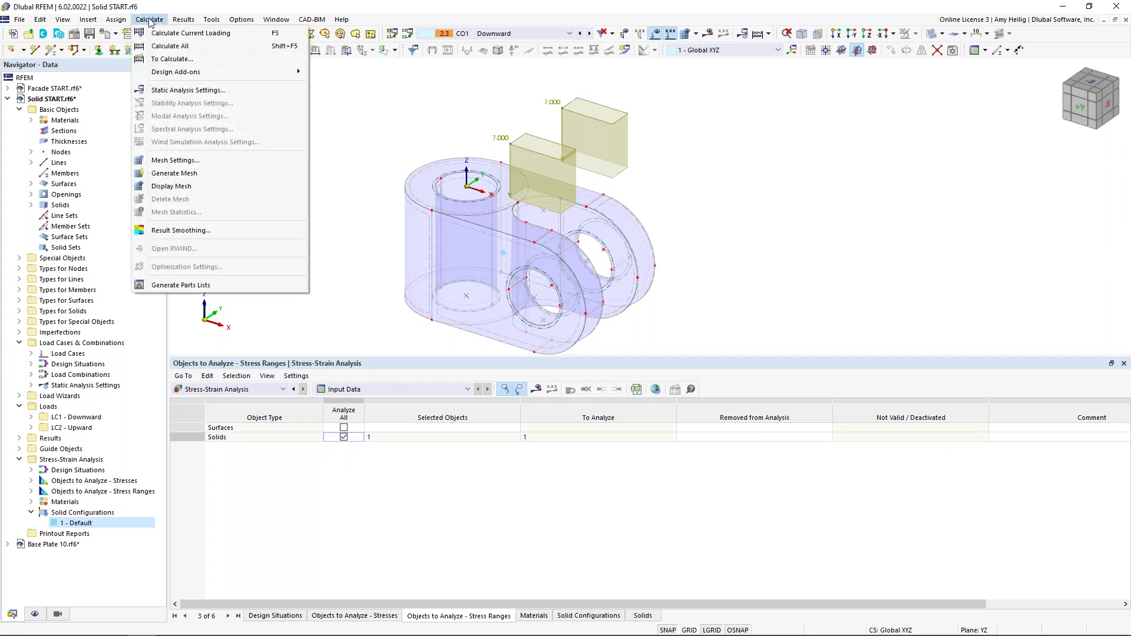
{"action": "left_click", "coordinate": [171, 46]}
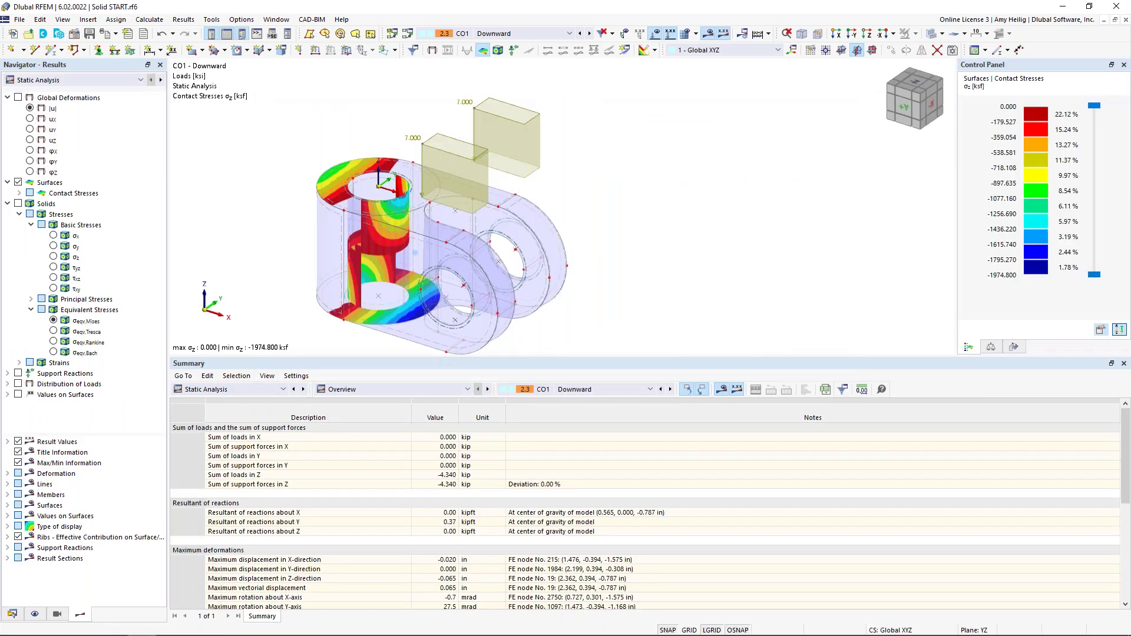
{"action": "left_click", "coordinate": [18, 203]}
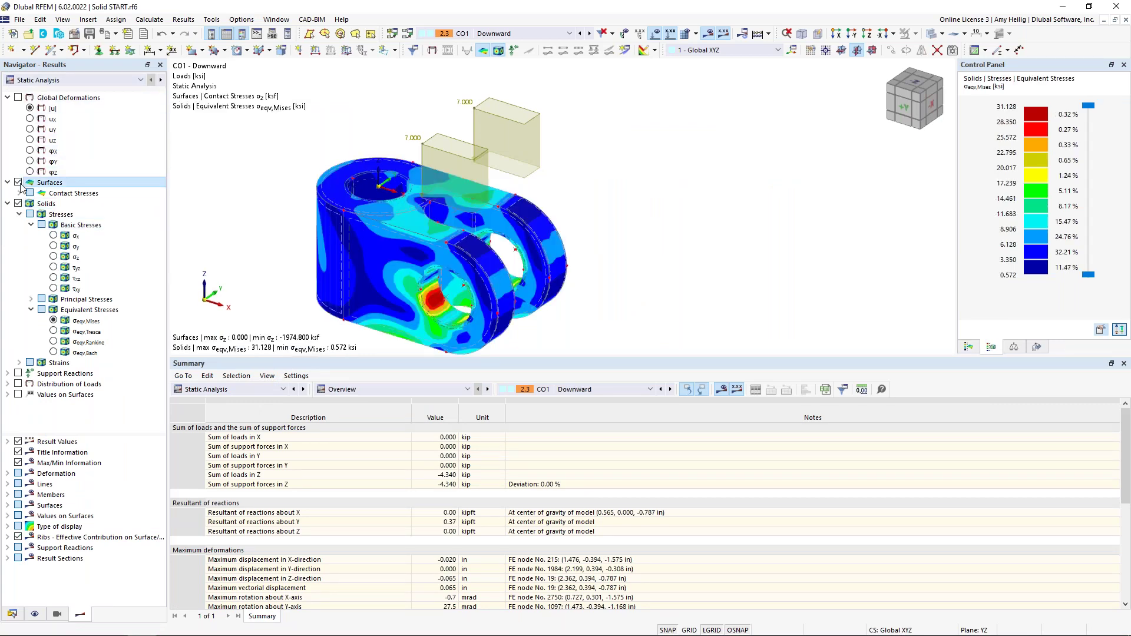
{"action": "left_click", "coordinate": [19, 182]}
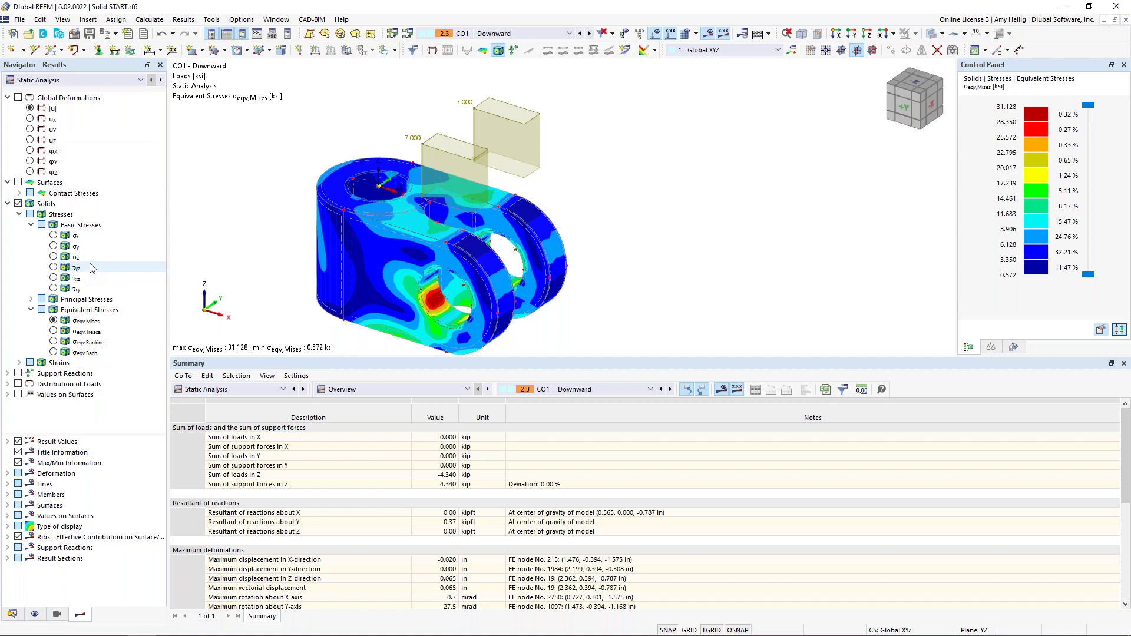
{"action": "left_click", "coordinate": [5, 97]}
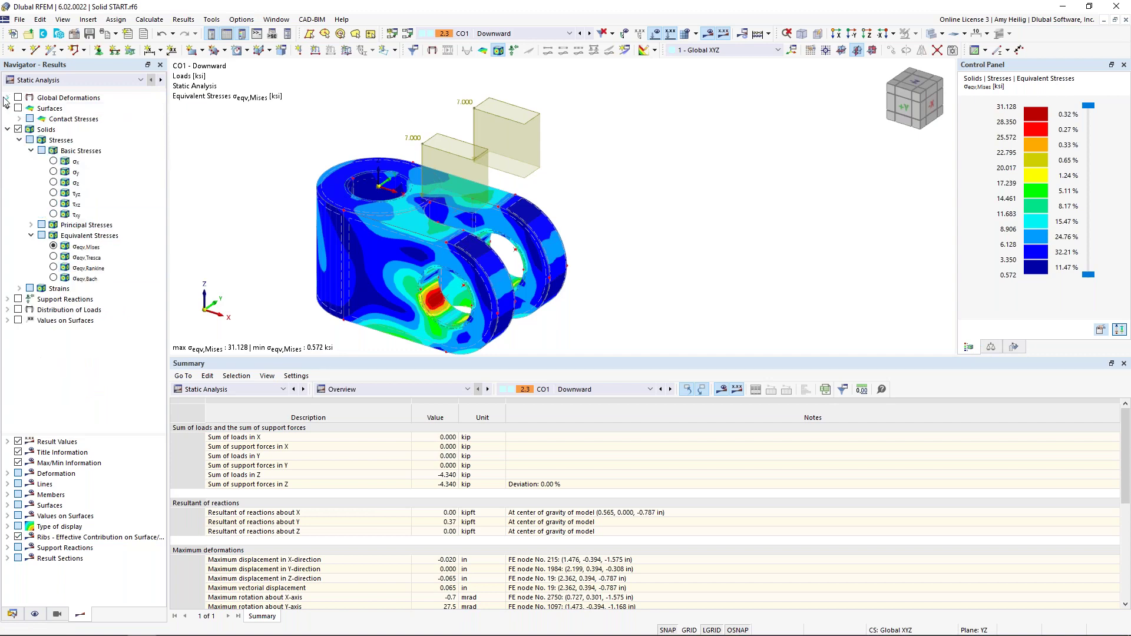
- Examine the von Mises equivalent stresses on the solid for CO1 Downward, and switch to CO2 Upward
{"action": "left_click", "coordinate": [85, 247]}
{"action": "middle_click_drag", "start_coordinate": [462, 268], "coordinate": [547, 258]}
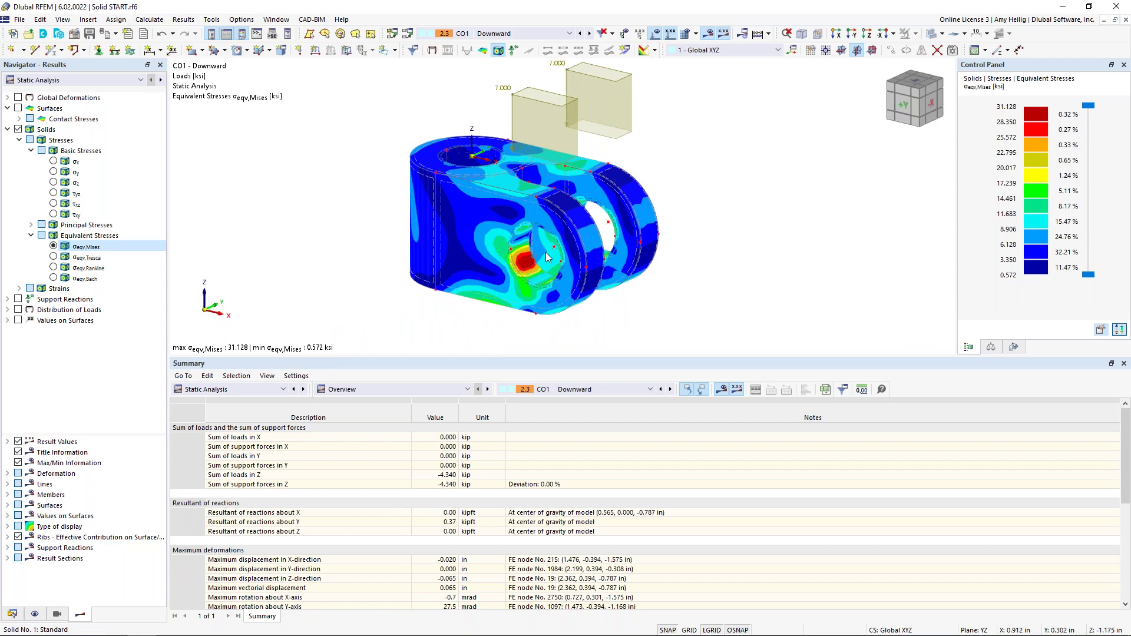
{"action": "scroll", "coordinate": [547, 257], "scroll_direction": "up", "scroll_amount": 1}
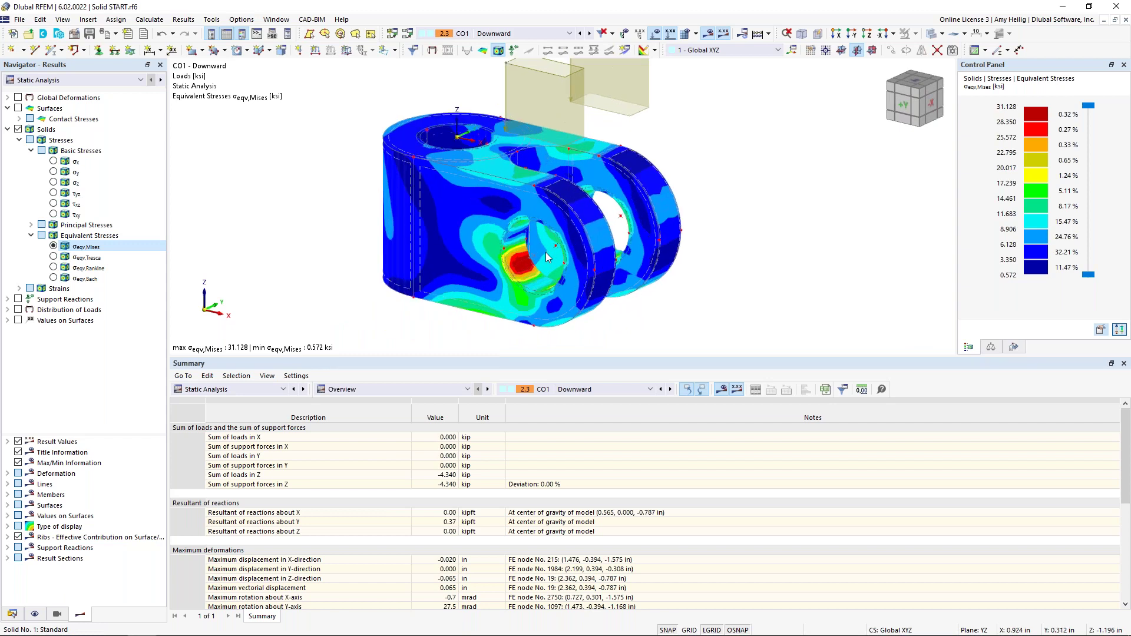
{"action": "left_click", "coordinate": [590, 34]}
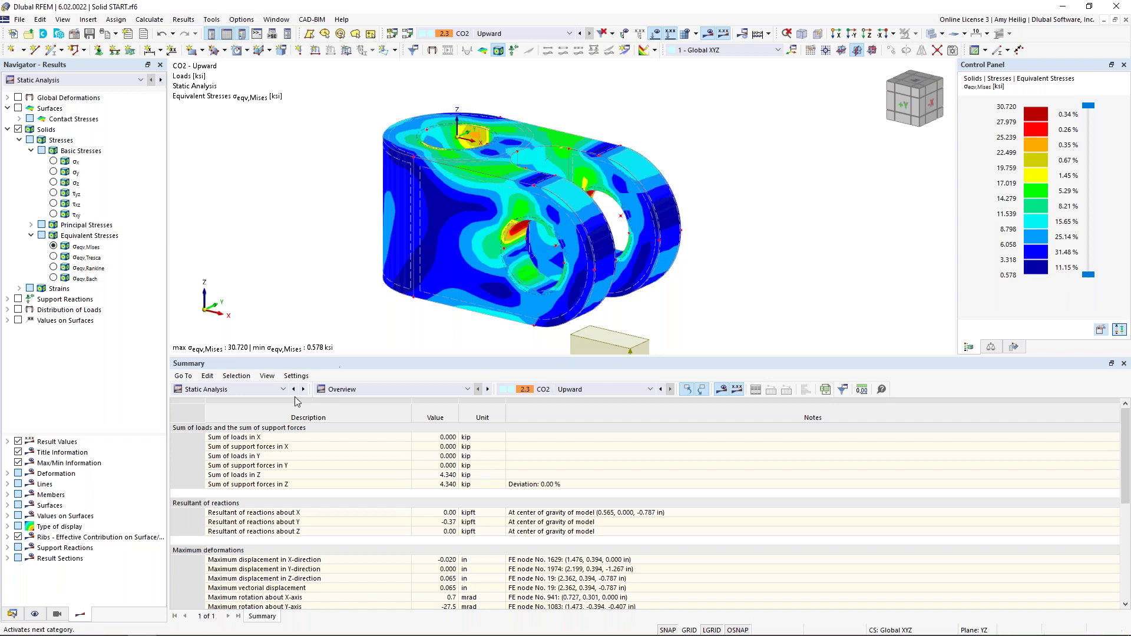
- Review the stress-strain analysis result tables for stresses on solids and stress ranges on solids
{"action": "left_click", "coordinate": [260, 390]}
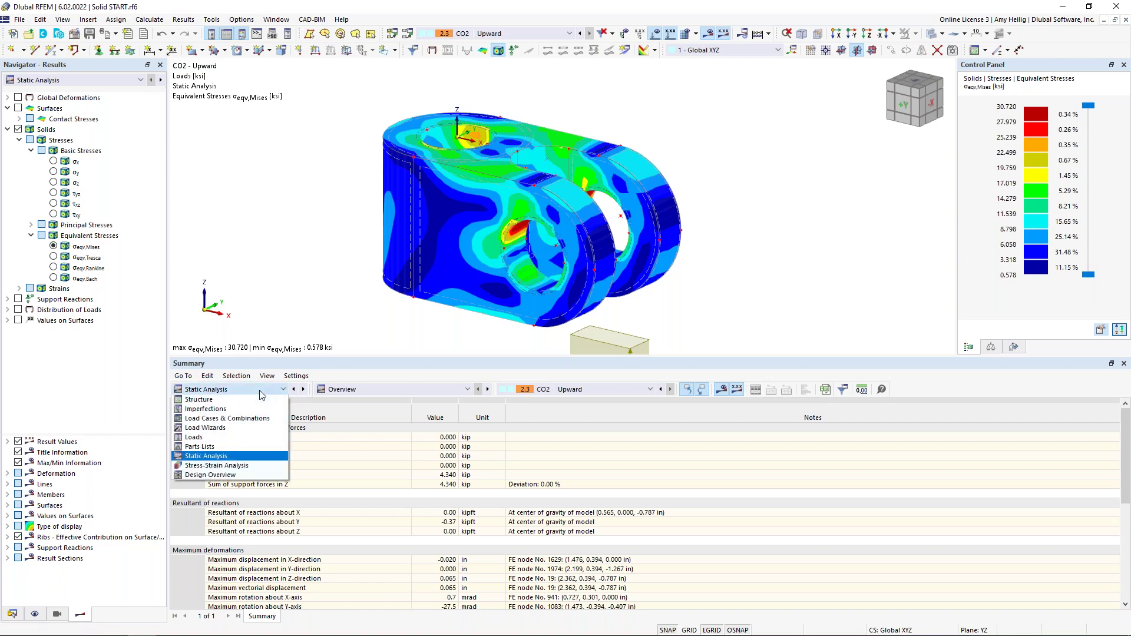
{"action": "left_click", "coordinate": [242, 465]}
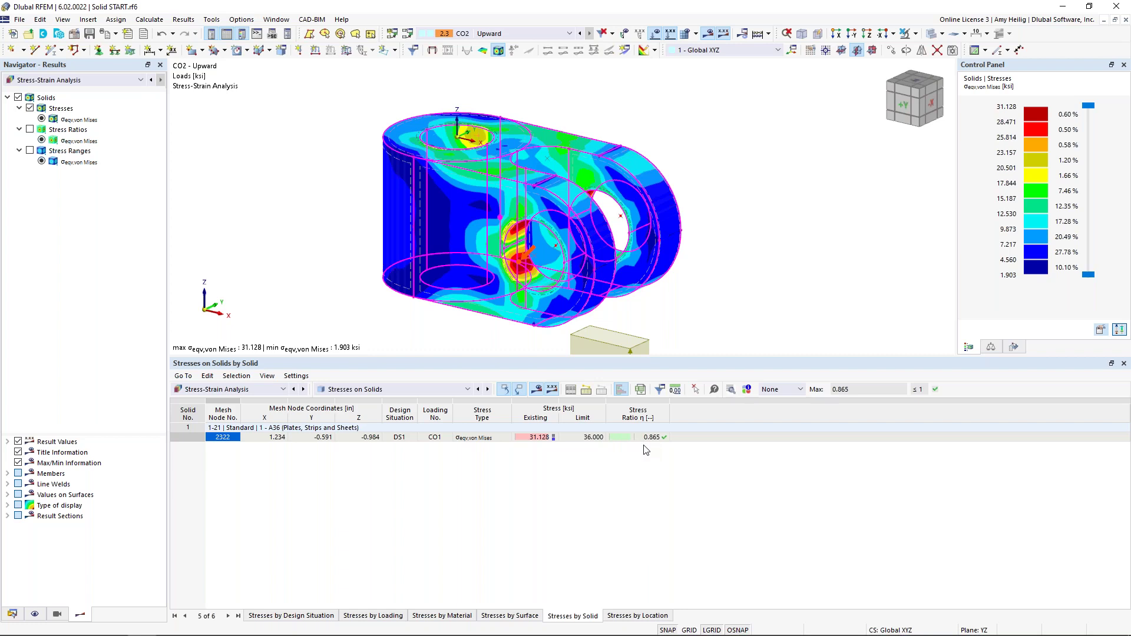
{"action": "left_click", "coordinate": [393, 391]}
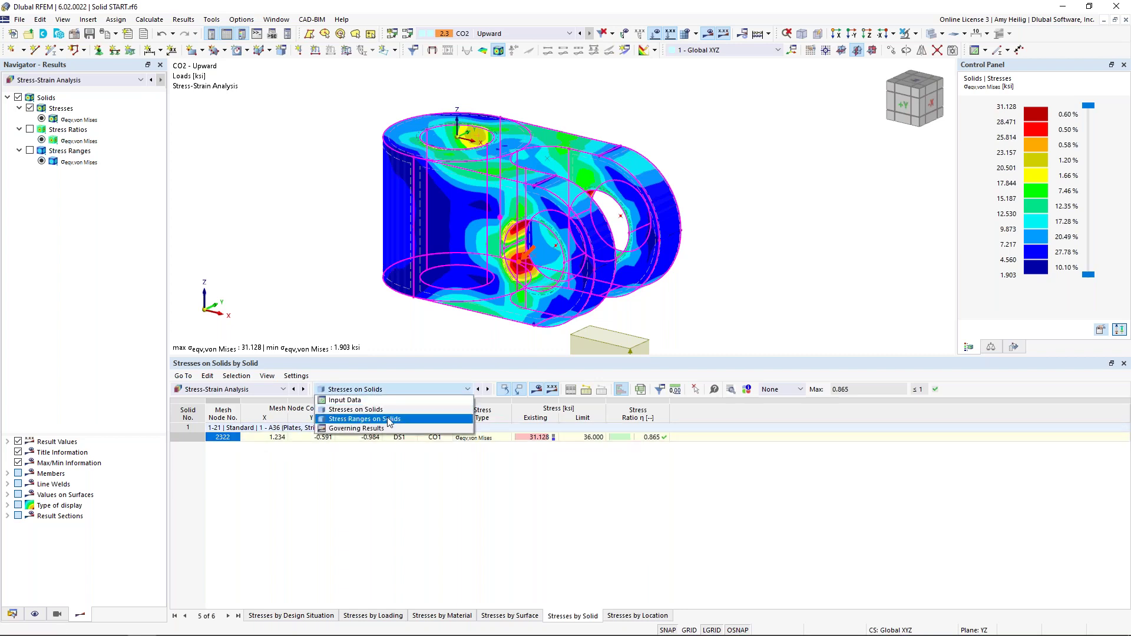
{"action": "left_click", "coordinate": [390, 420]}
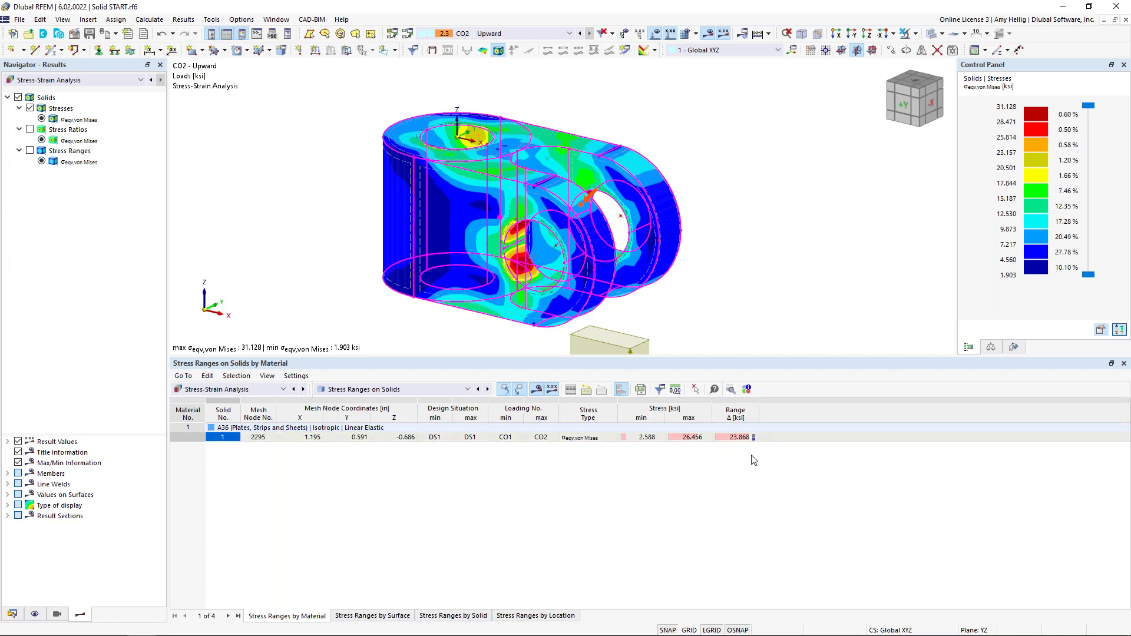
- Enlarge the model view by reducing the table area's height, and hide the loads on the solid
{"action": "left_click_drag", "start_coordinate": [735, 361], "coordinate": [736, 420]}
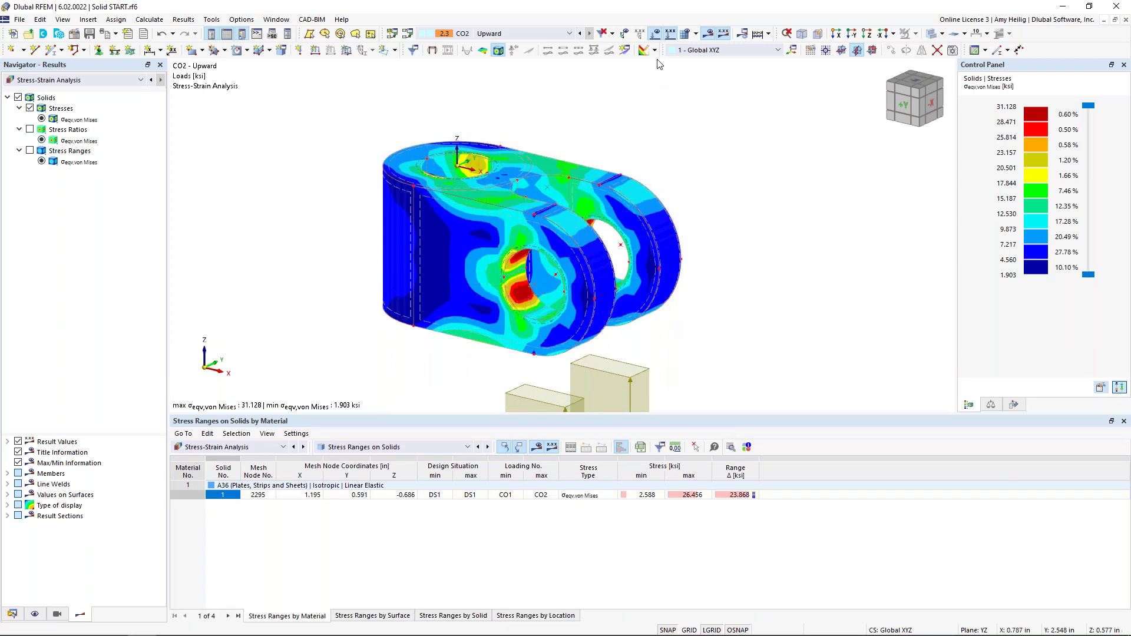
{"action": "left_click", "coordinate": [656, 35]}
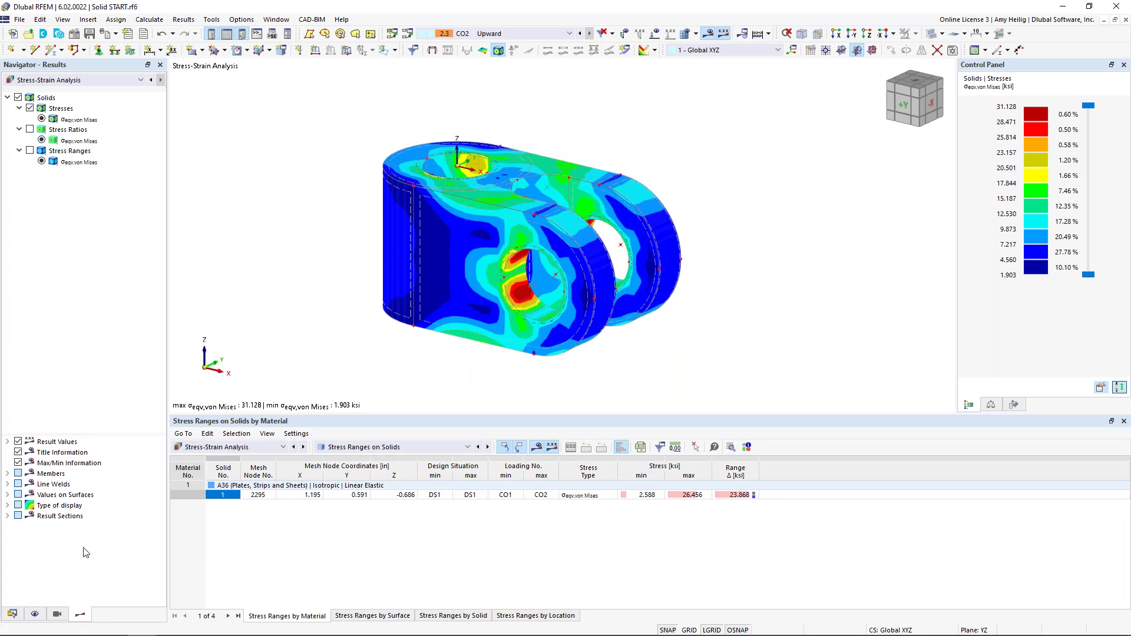
- Start a new clipping plane among the guide objects, with type Offset XYZ, parallel to the YZ plane
{"action": "left_click", "coordinate": [12, 615]}
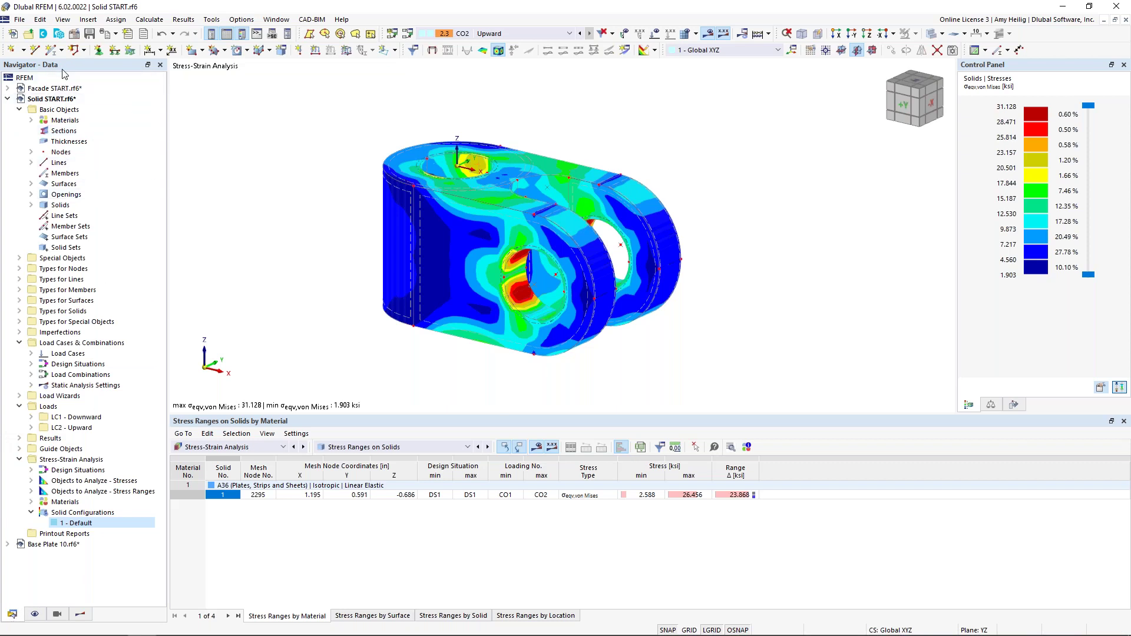
{"action": "left_click", "coordinate": [19, 450]}
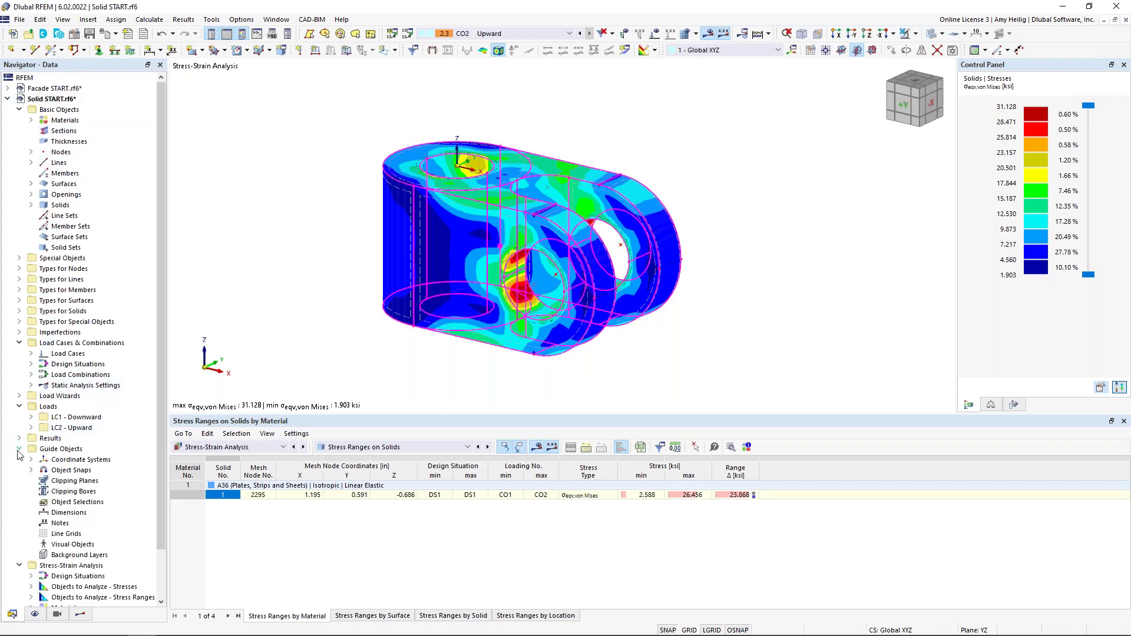
{"action": "left_click", "coordinate": [74, 481]}
{"action": "double_click", "coordinate": [93, 484]}
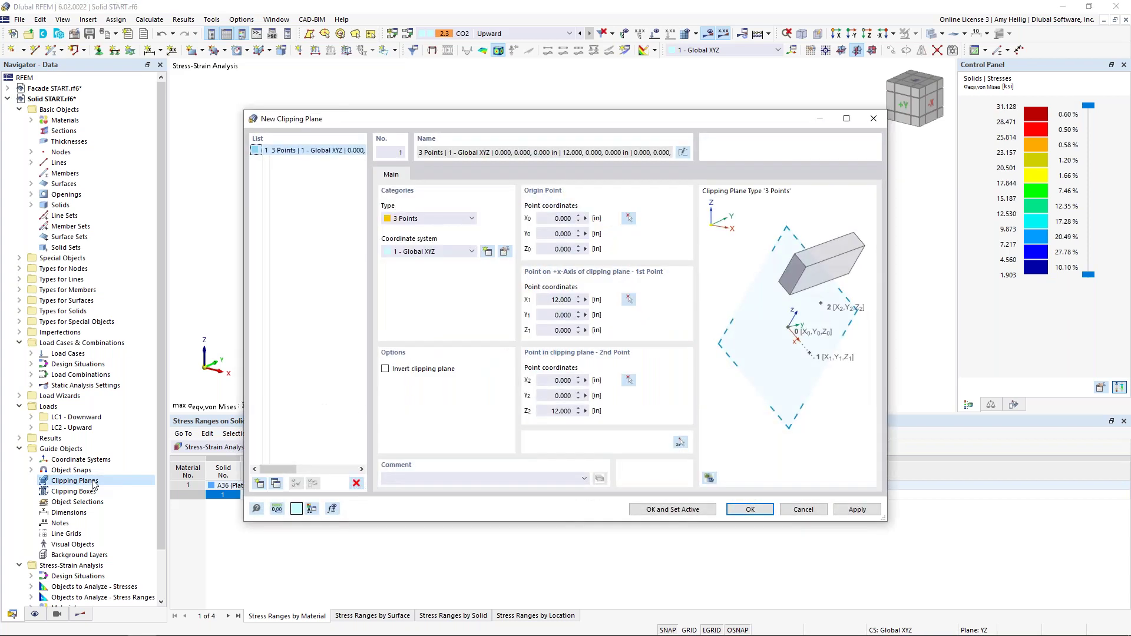
{"action": "left_click", "coordinate": [414, 221]}
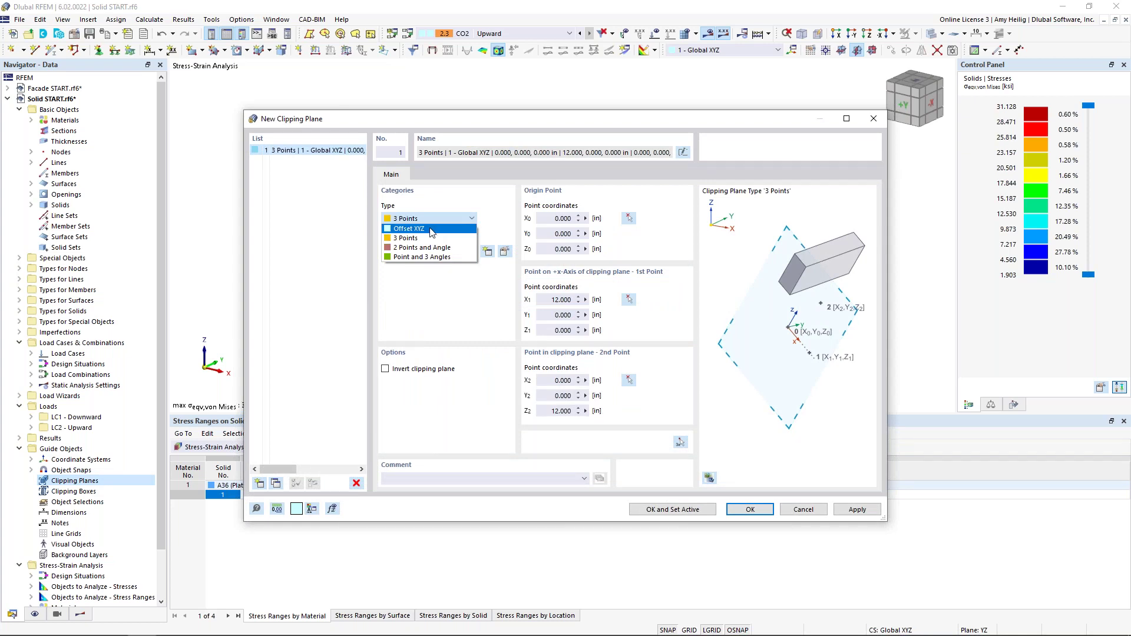
{"action": "left_click", "coordinate": [432, 230]}
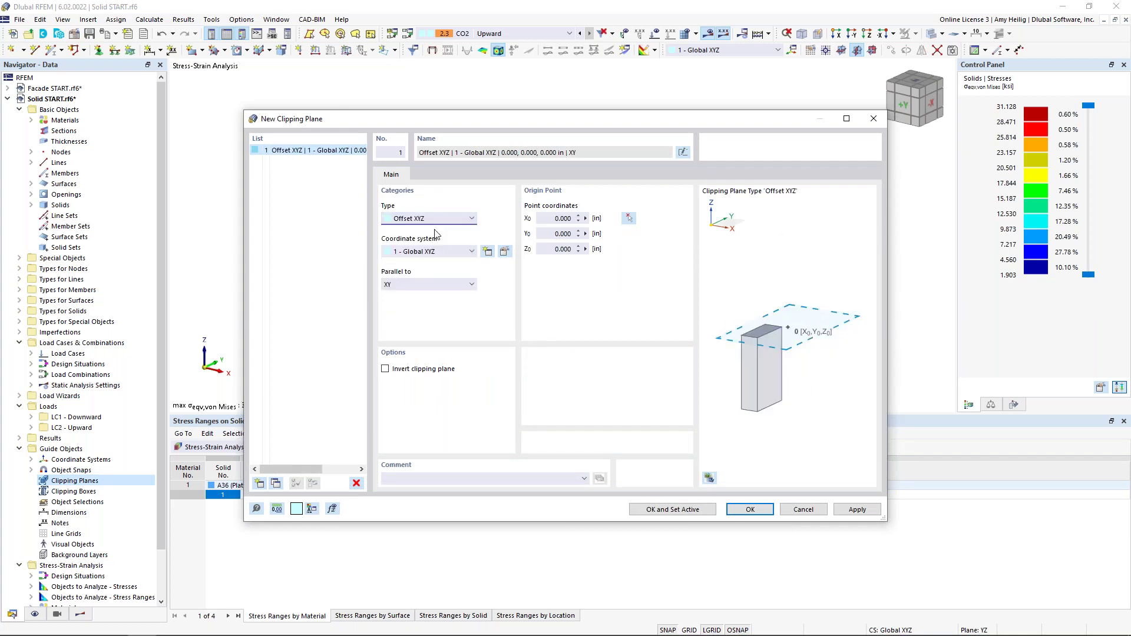
{"action": "left_click", "coordinate": [410, 285]}
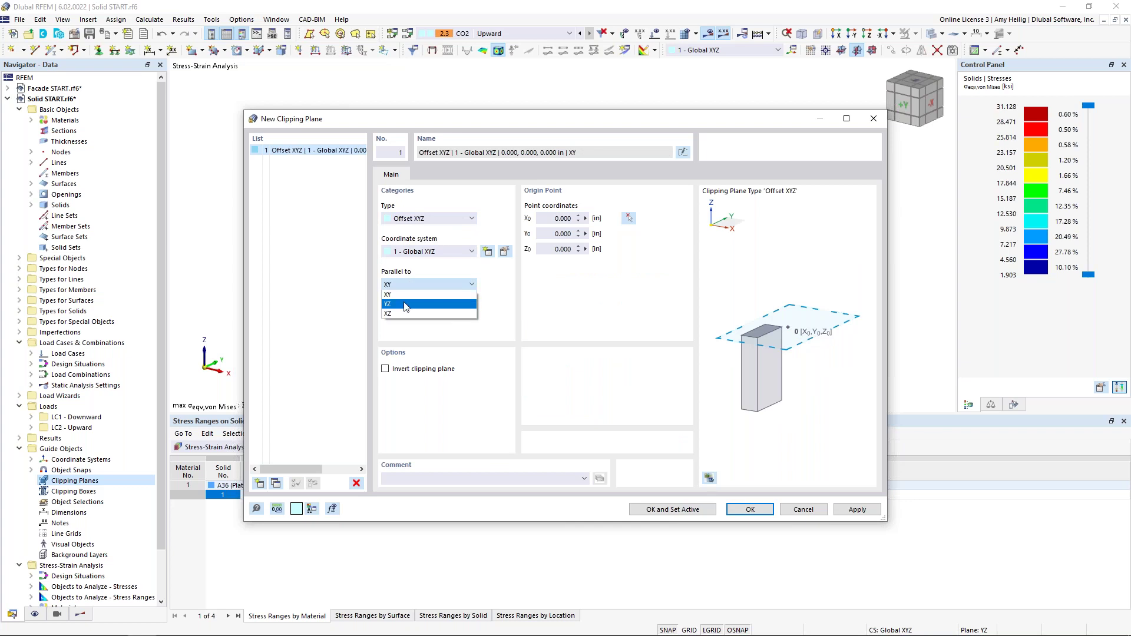
{"action": "left_click", "coordinate": [406, 304]}
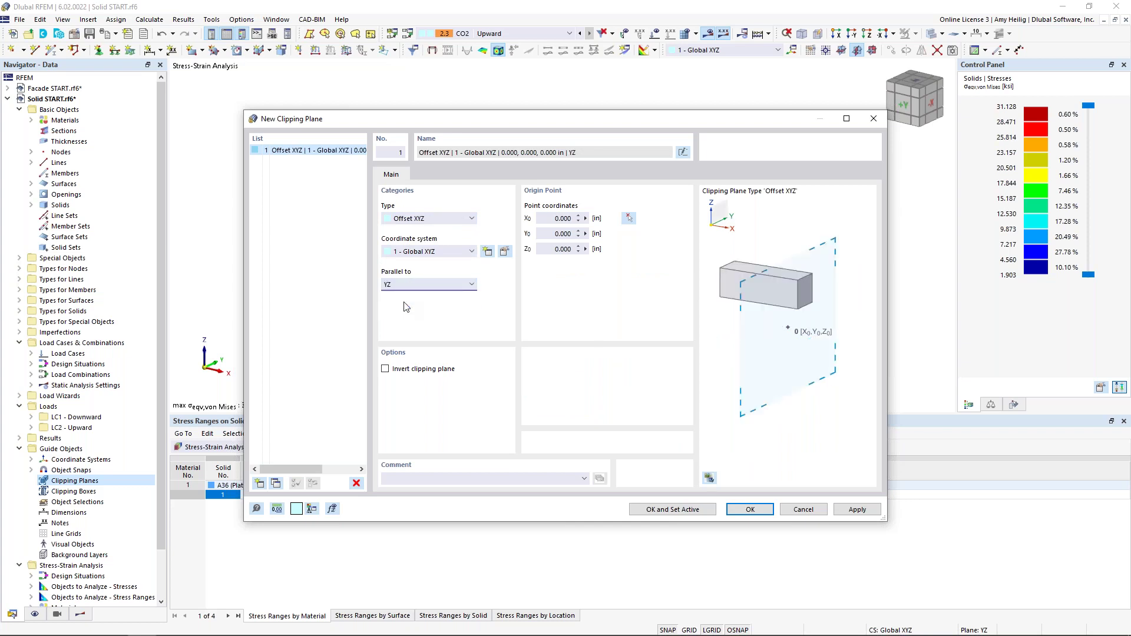
- Pick the node at X 0.394 in, Y 0, Z 0 as the clipping plane's origin and set the plane active
{"action": "left_click", "coordinate": [629, 218]}
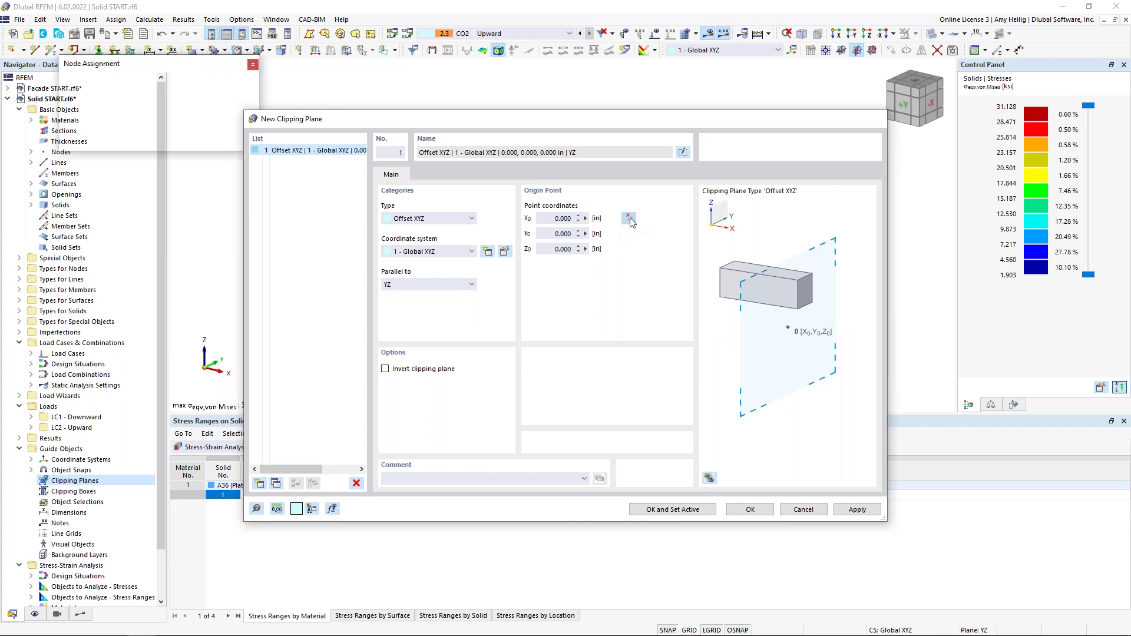
{"action": "left_click", "coordinate": [487, 173]}
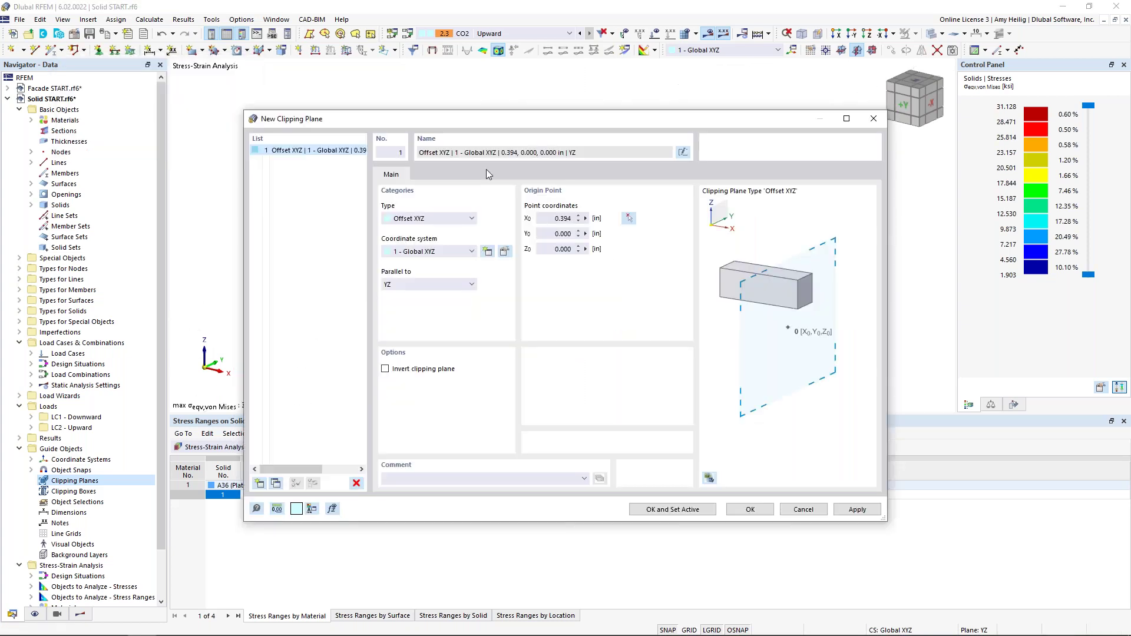
{"action": "left_click", "coordinate": [673, 509]}
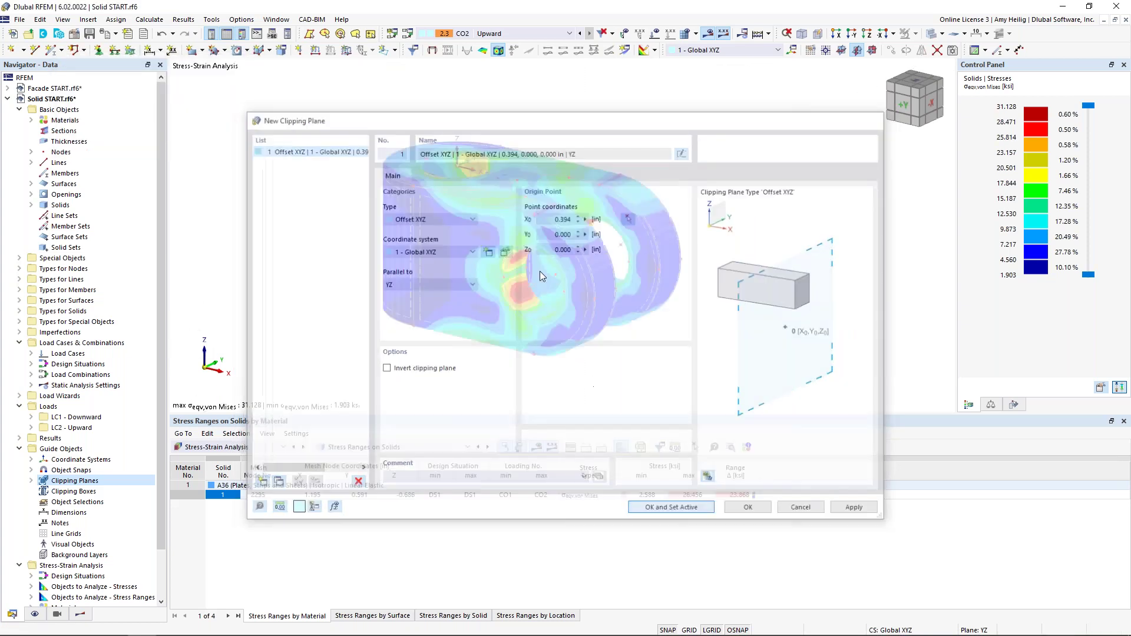
- Switch the displayed results to Static Analysis and view the equivalent Mises stresses on the solid's cut face
{"action": "left_click", "coordinate": [82, 615]}
{"action": "left_click", "coordinate": [70, 82]}
{"action": "left_click", "coordinate": [66, 97]}
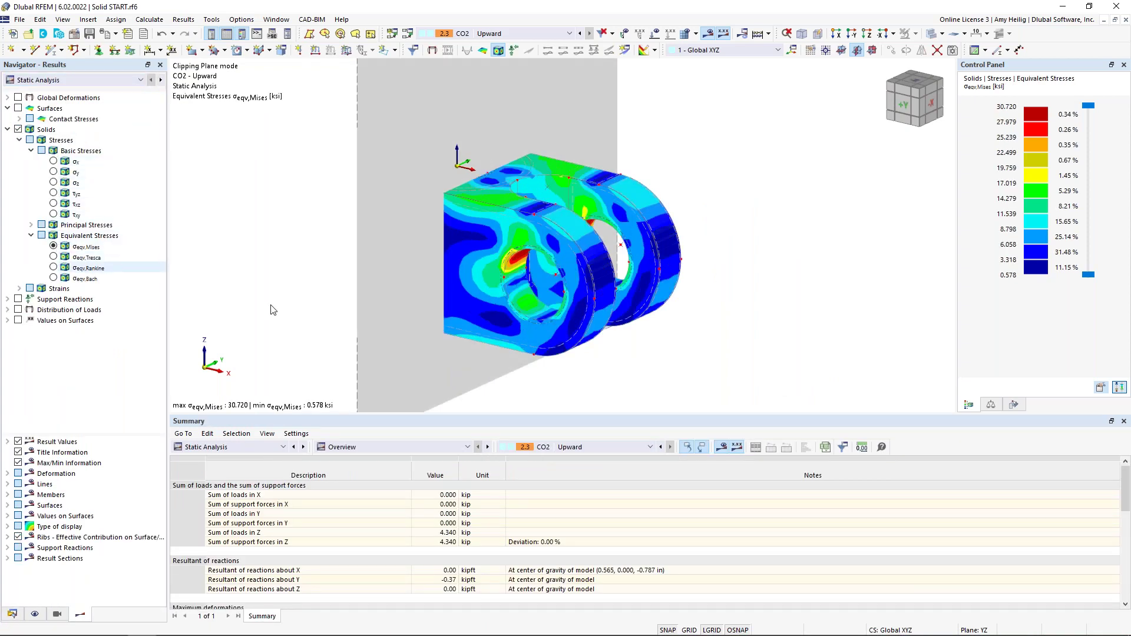
{"action": "middle_click_drag", "start_coordinate": [340, 309], "coordinate": [673, 249], "text": "ctrl"}
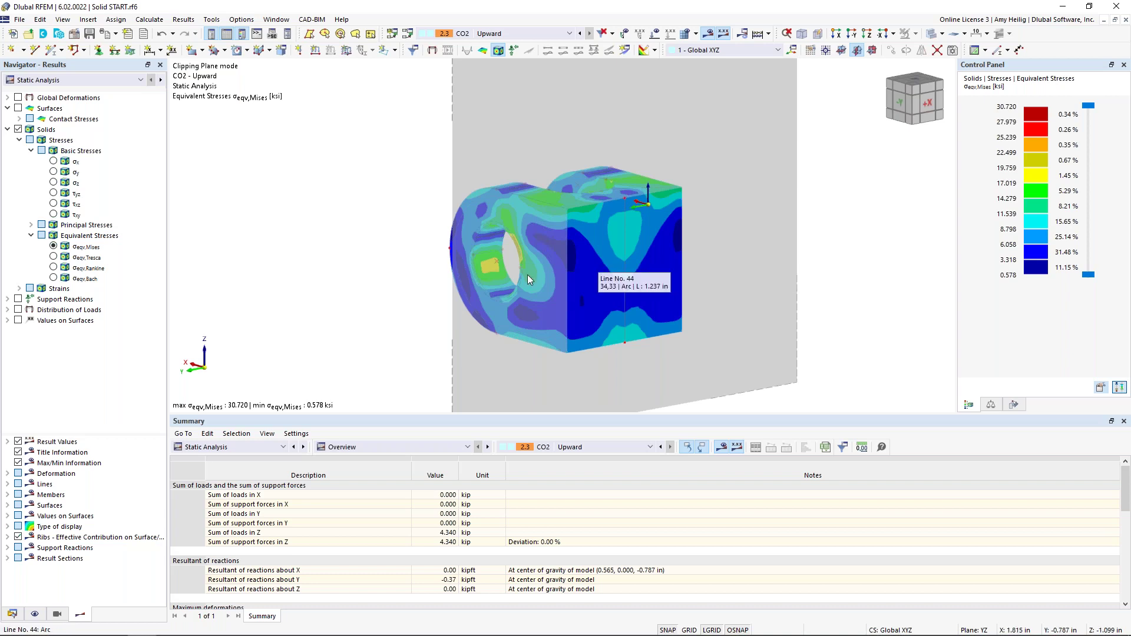
- Invert the YZ clipping plane to view the opposite side of the cut, and switch the plane off
{"action": "left_click", "coordinate": [12, 614]}
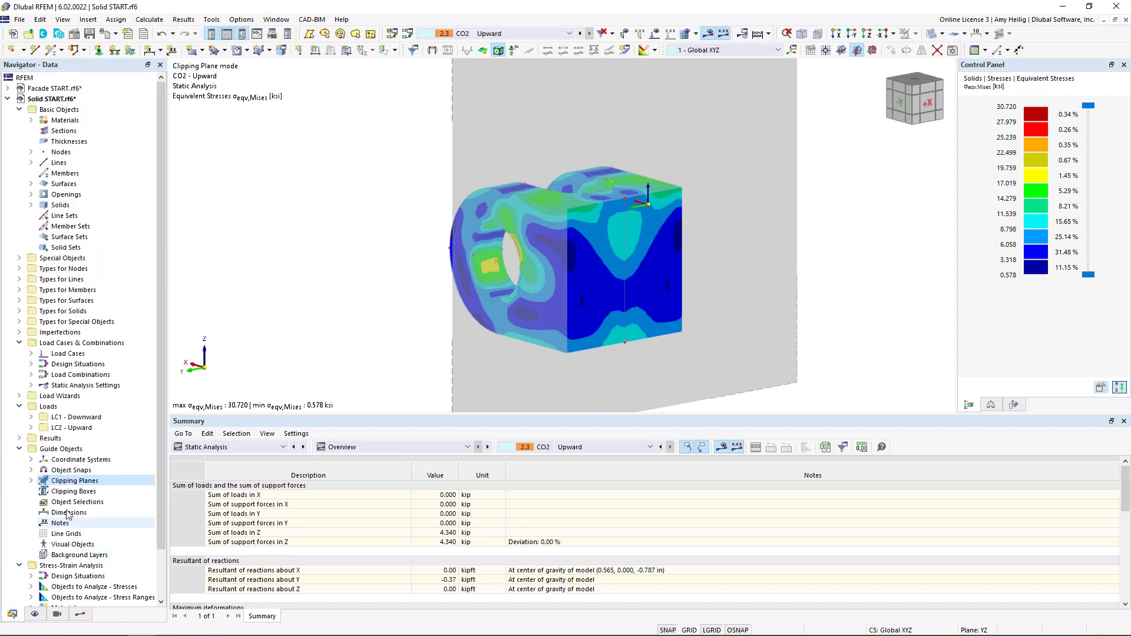
{"action": "left_click", "coordinate": [31, 481]}
{"action": "double_click", "coordinate": [70, 491]}
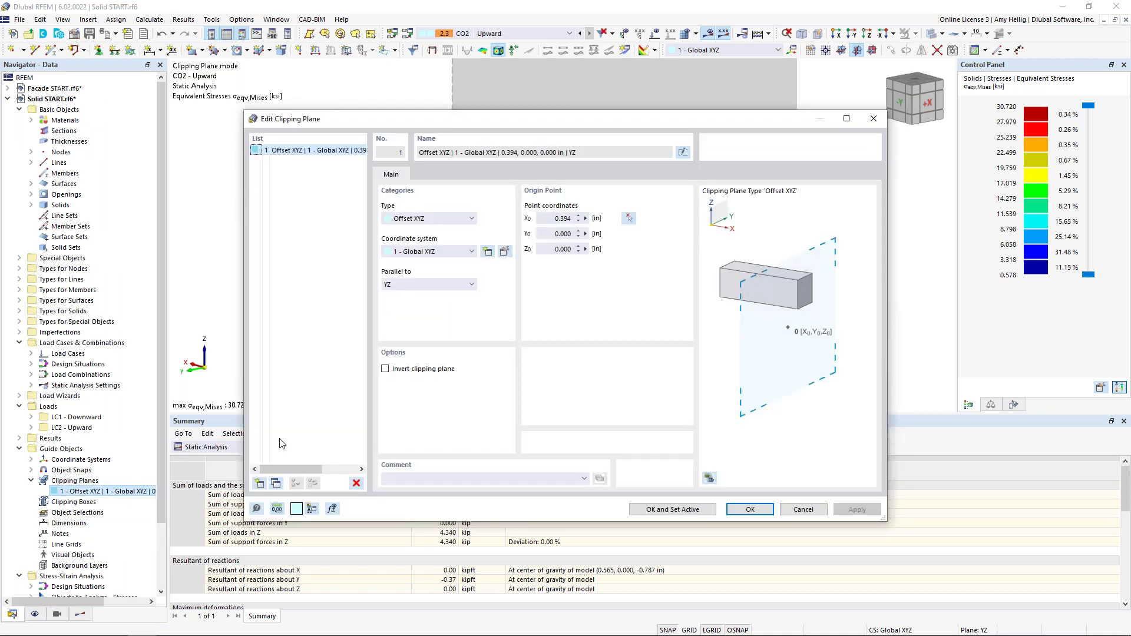
{"action": "left_click", "coordinate": [389, 370]}
{"action": "left_click", "coordinate": [698, 514]}
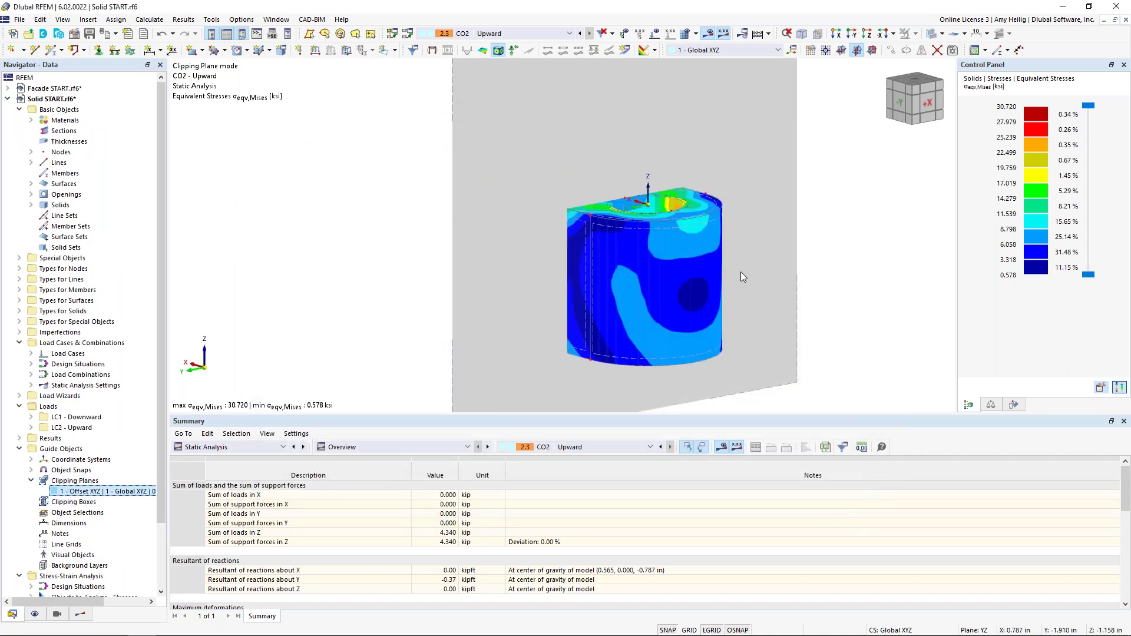
{"action": "middle_click_drag", "start_coordinate": [764, 279], "coordinate": [374, 266], "text": "ctrl"}
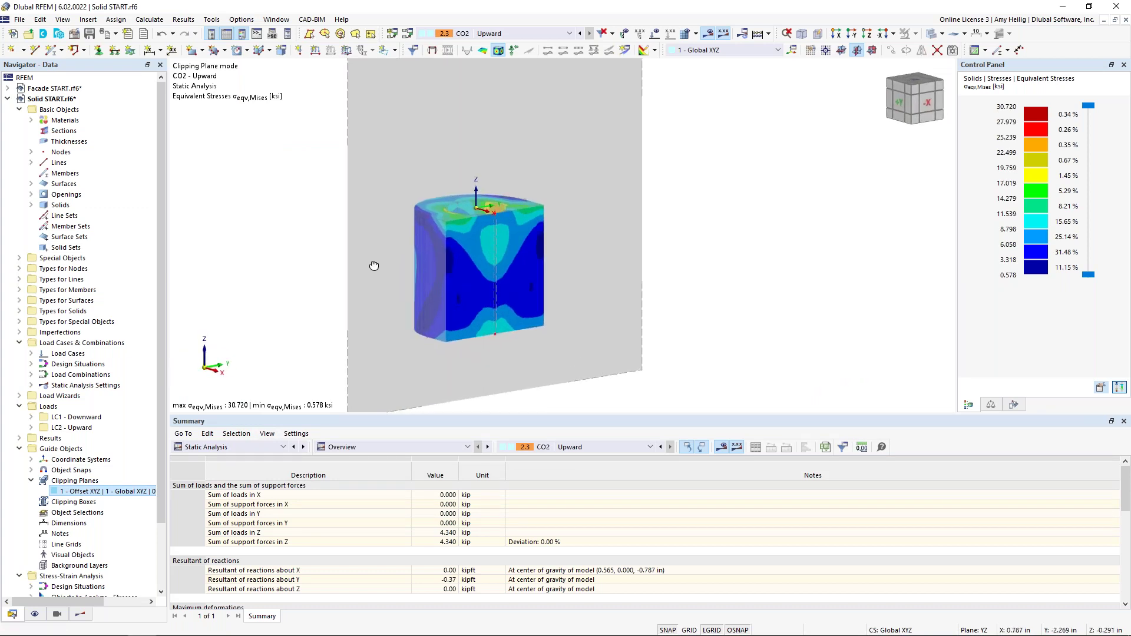
{"action": "right_click", "coordinate": [73, 493]}
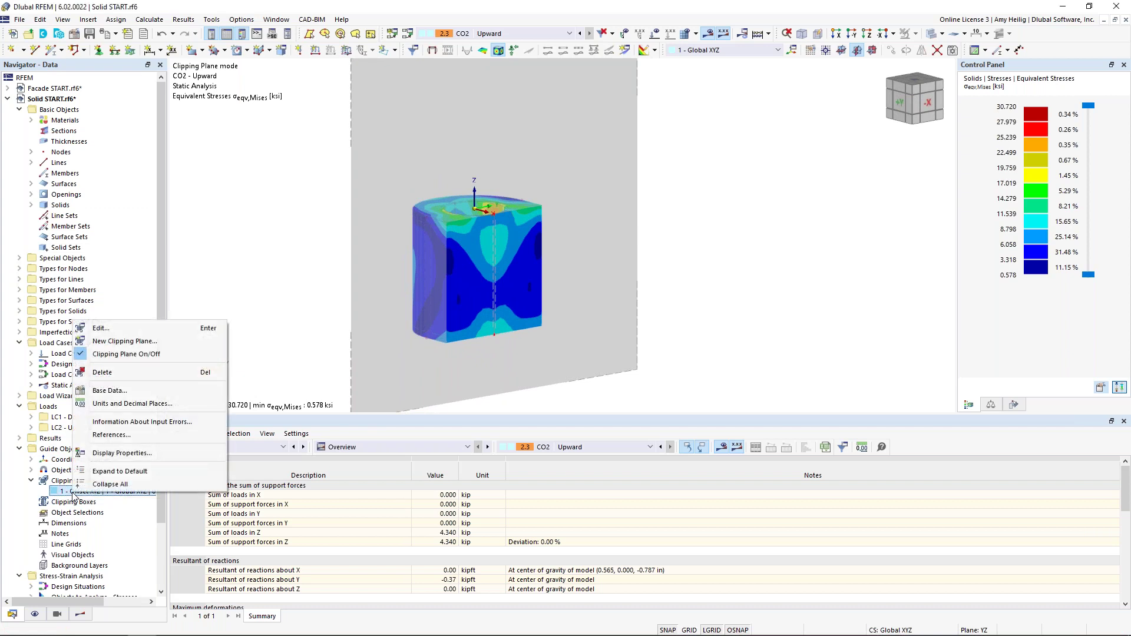
{"action": "left_click", "coordinate": [134, 356]}
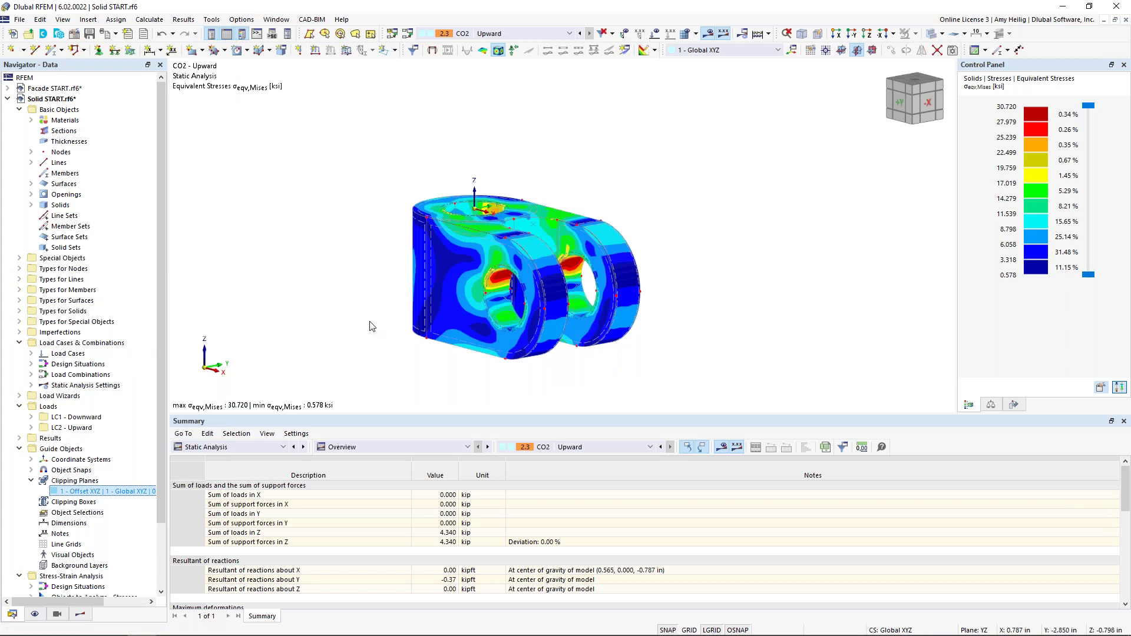
- Start a new clipping box and pick the node at X 0.394 in, Y 0, Z 0 as its origin
{"action": "left_click", "coordinate": [74, 502]}
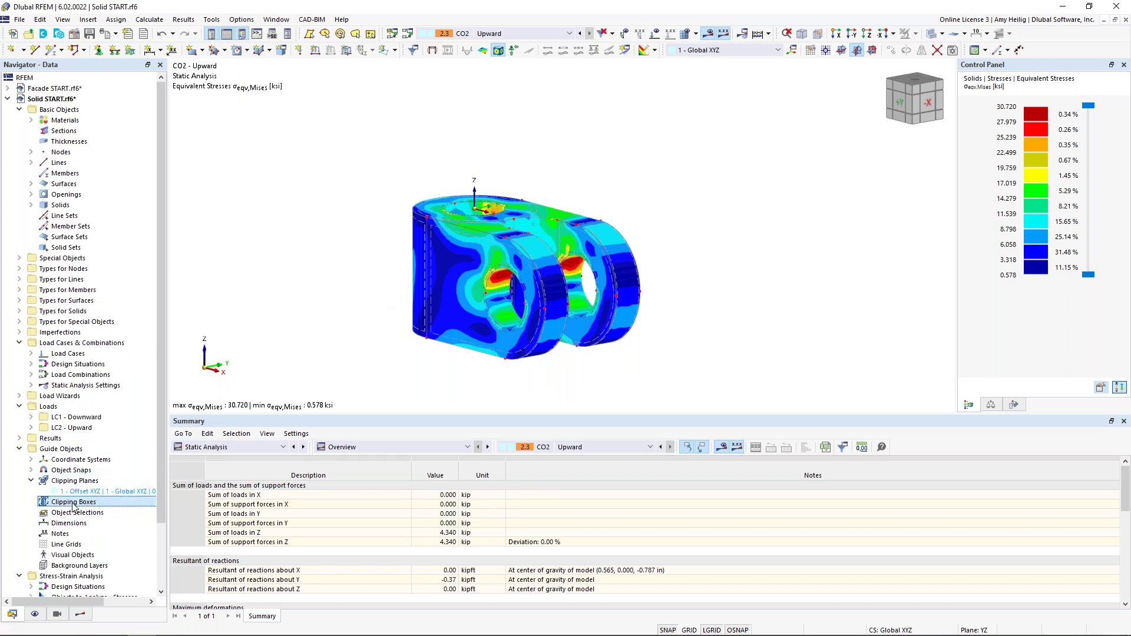
{"action": "double_click", "coordinate": [73, 502]}
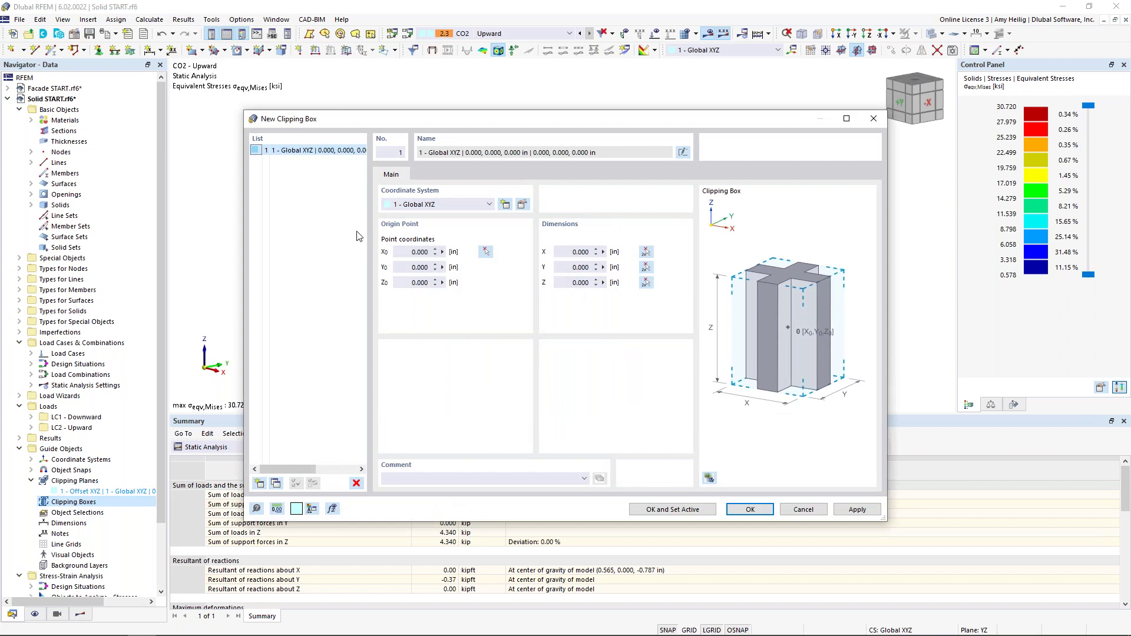
{"action": "left_click", "coordinate": [485, 251]}
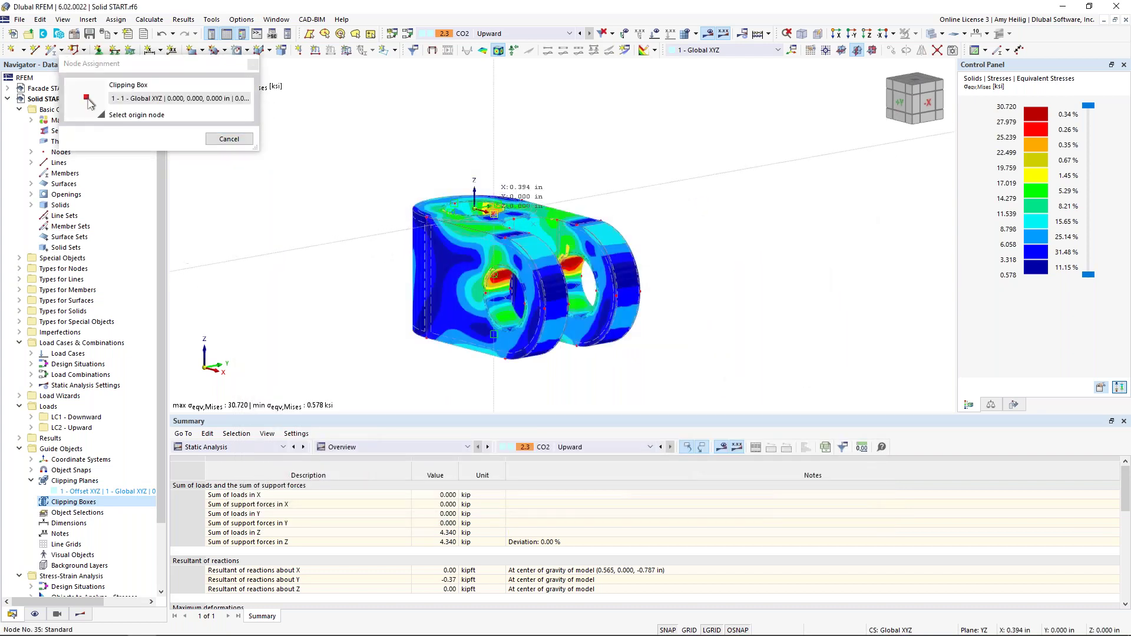
{"action": "left_click", "coordinate": [493, 213]}
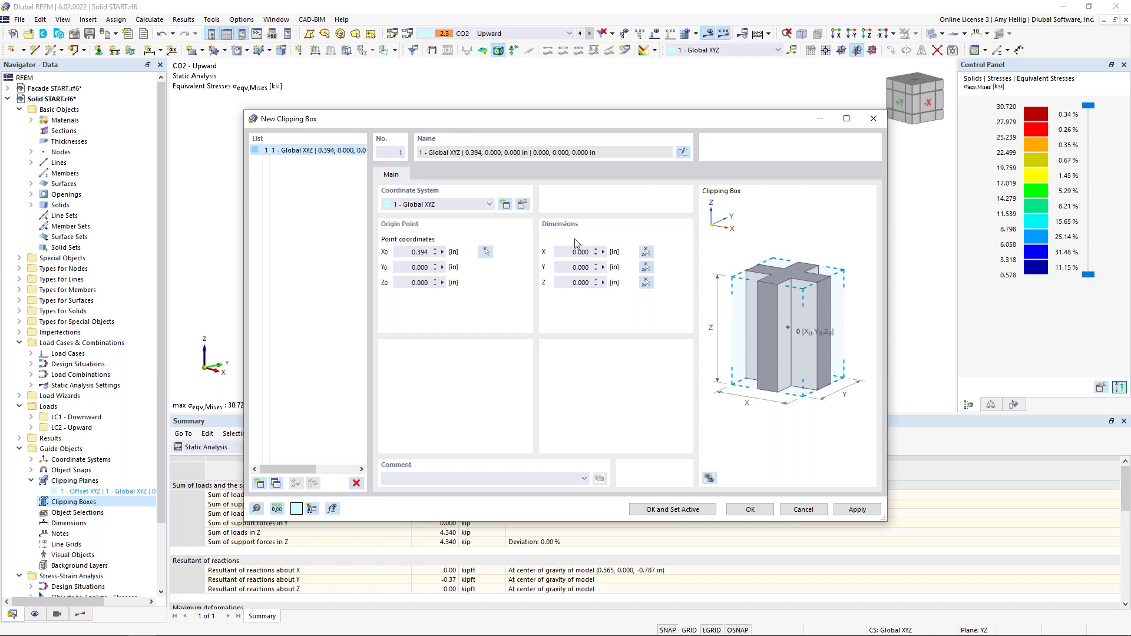
- Set the clipping box dimensions to X 1, Y 1 and Z 6 in, activate it, and inspect the stresses inside
{"action": "double_click", "coordinate": [570, 255]}
{"action": "type", "text": "1"}
{"action": "key", "text": "Tab"}
{"action": "type", "text": "1"}
{"action": "key", "text": "Tab"}
{"action": "type", "text": "6"}
{"action": "key", "text": "Tab"}
{"action": "left_click", "coordinate": [672, 509]}
{"action": "middle_click_drag", "start_coordinate": [594, 328], "coordinate": [532, 287], "text": "ctrl"}
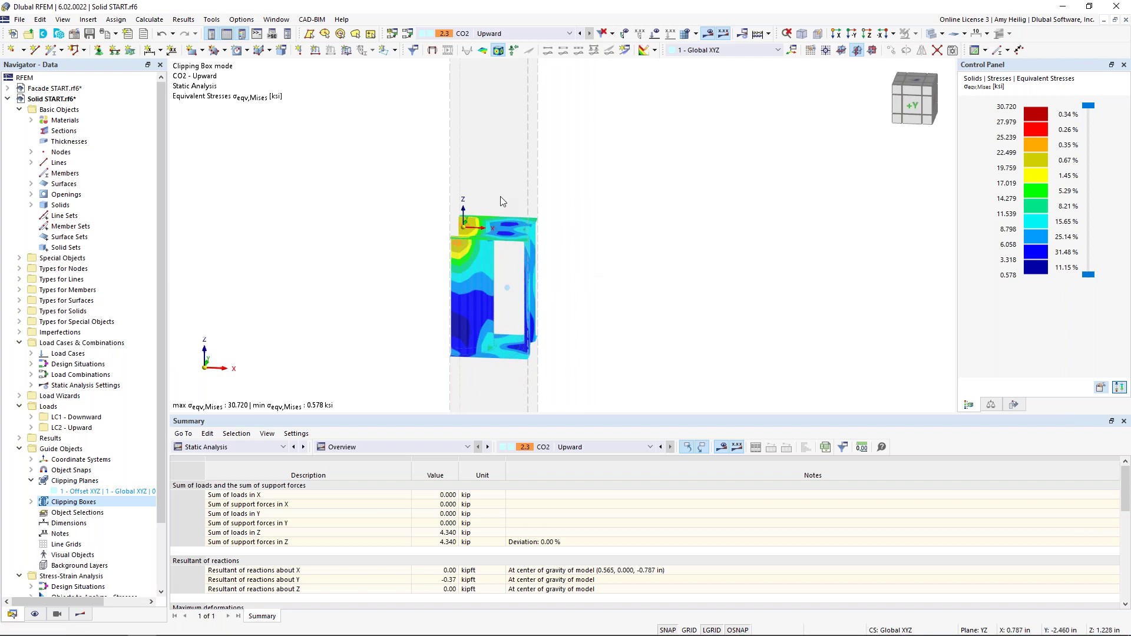
- Switch the clipping box off and view the whole solid from an oblique angle
{"action": "left_click", "coordinate": [31, 502]}
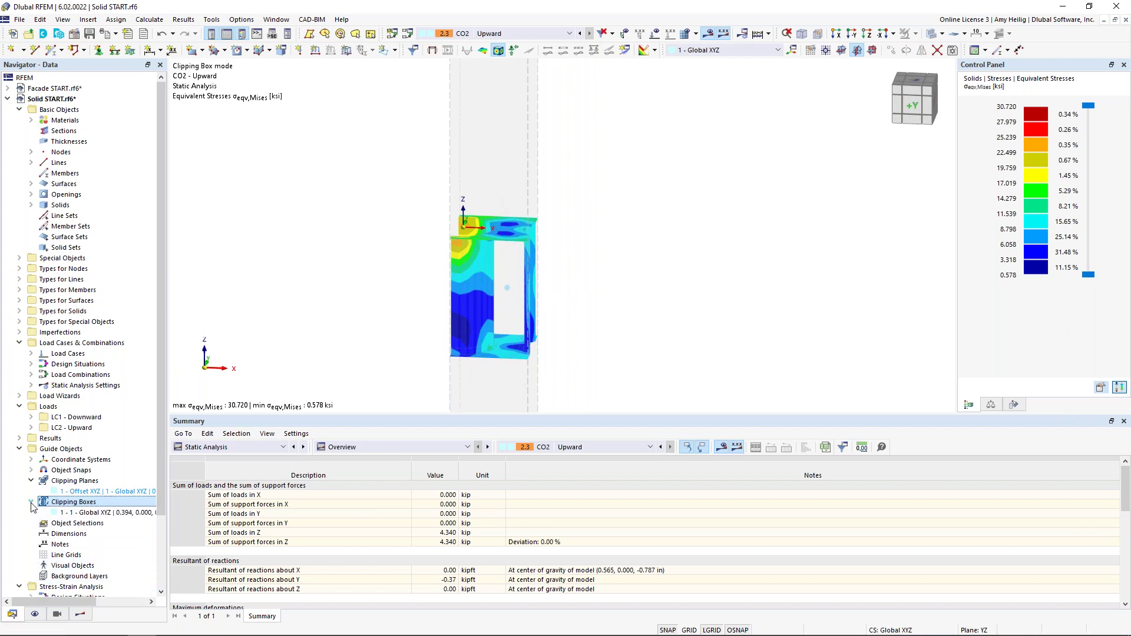
{"action": "right_click", "coordinate": [69, 517]}
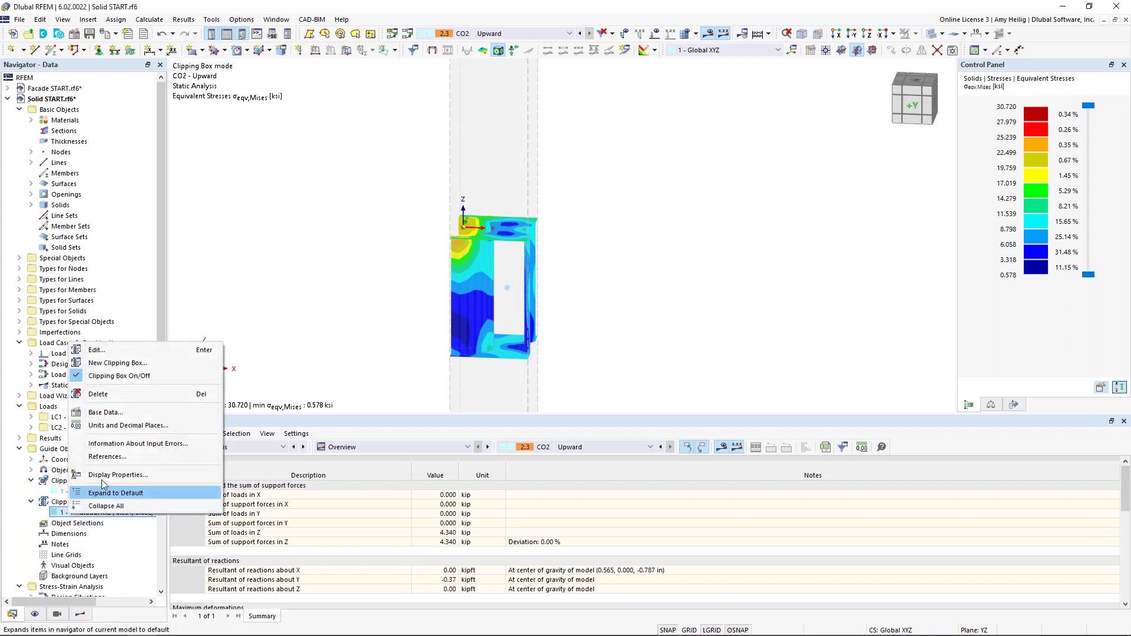
{"action": "left_click", "coordinate": [121, 378]}
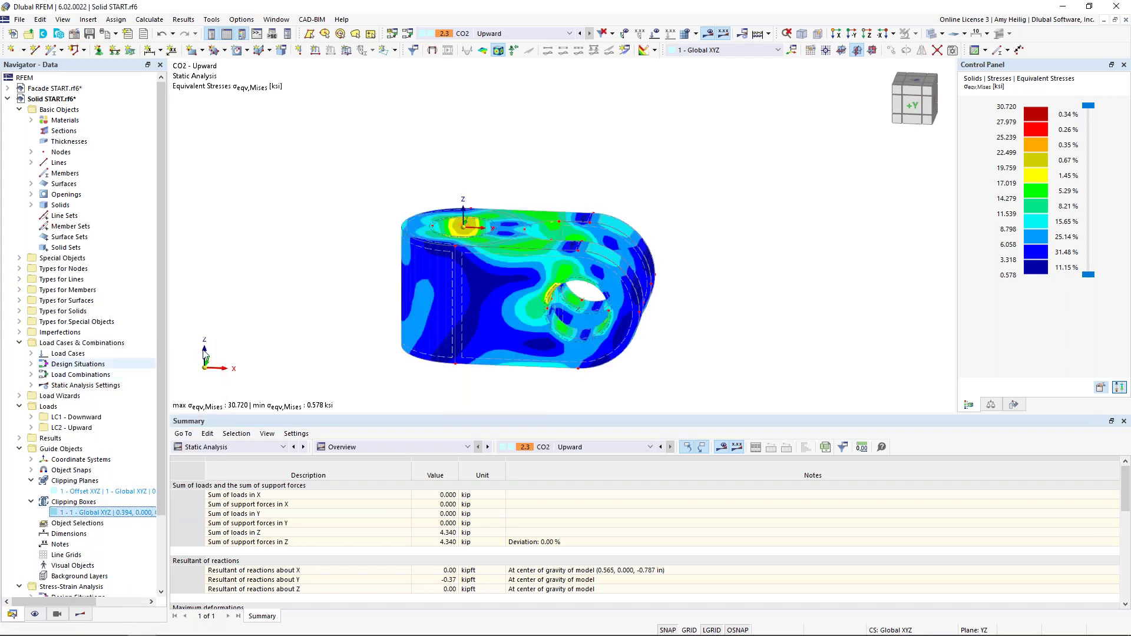
{"action": "middle_click_drag", "start_coordinate": [678, 211], "coordinate": [743, 250], "text": "ctrl"}
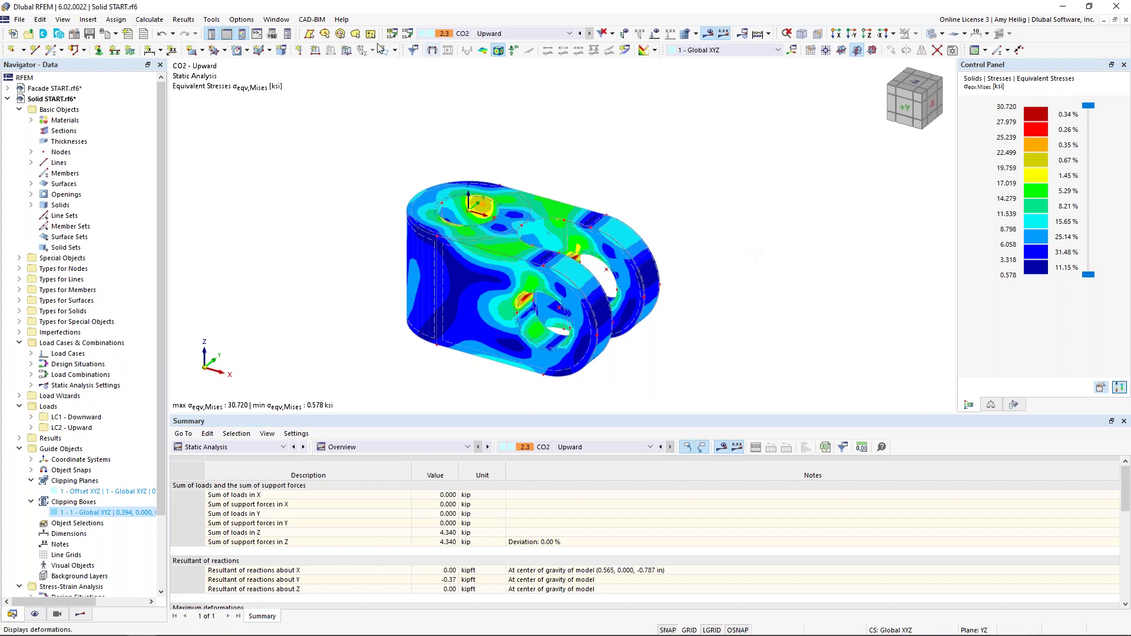
{"action": "middle_click_drag", "start_coordinate": [368, 238], "coordinate": [388, 226]}
{"action": "scroll", "coordinate": [387, 226], "scroll_direction": "up", "scroll_amount": 1}
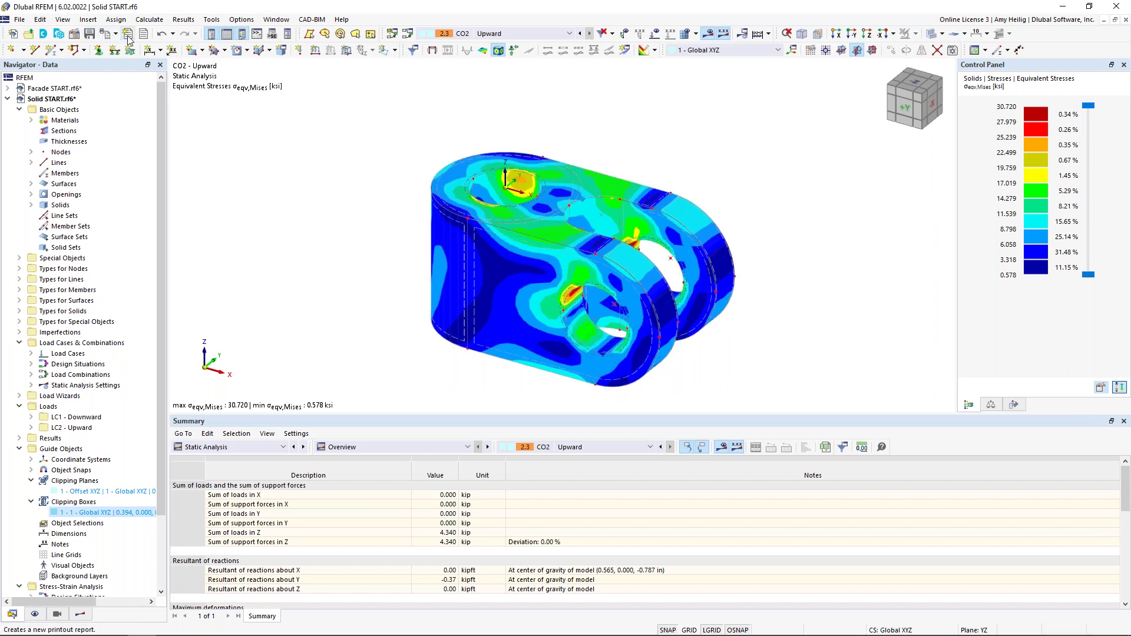
- Create a new printout report and review its static analysis and stress analysis items
{"action": "scroll", "coordinate": [77, 396], "scroll_direction": "down", "scroll_amount": 3}
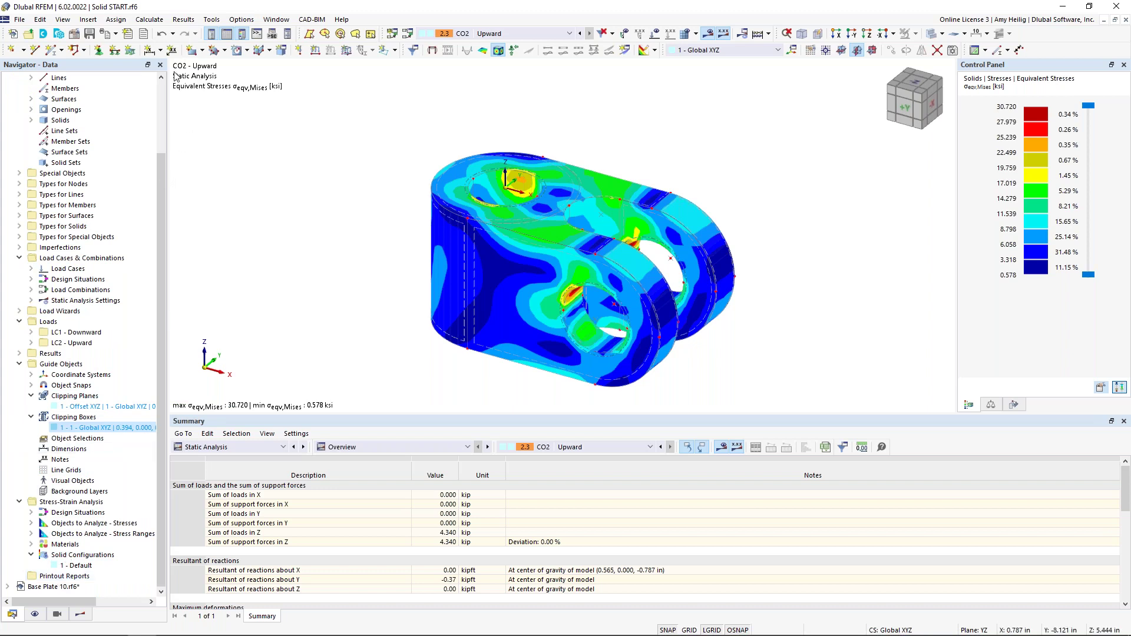
{"action": "left_click", "coordinate": [129, 35]}
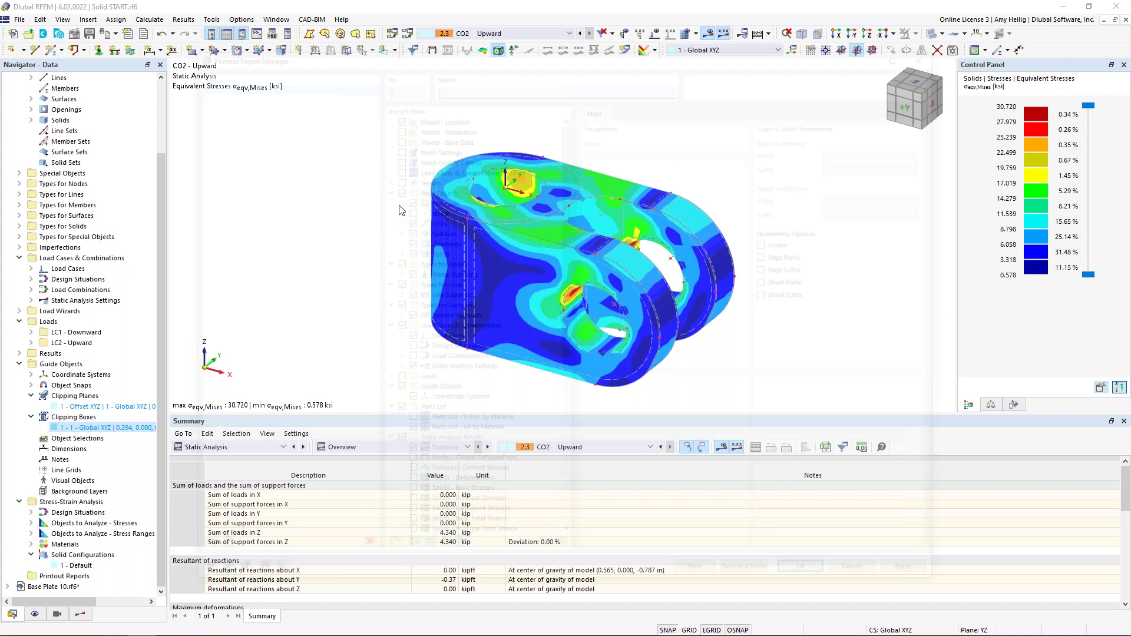
{"action": "scroll", "coordinate": [483, 205], "scroll_direction": "down", "scroll_amount": 9}
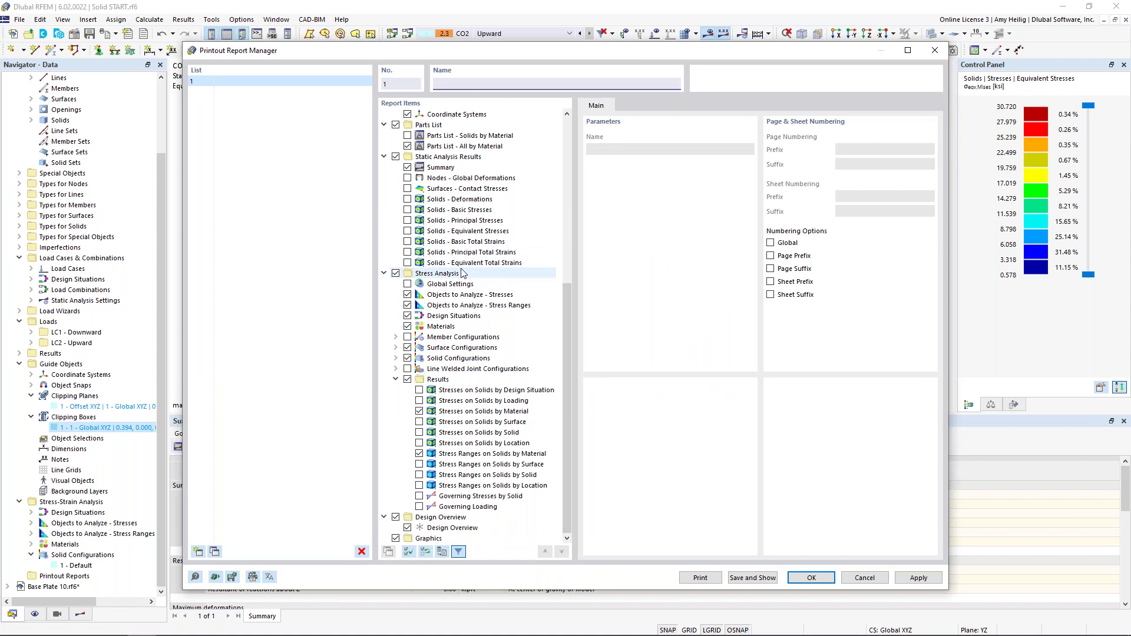
- View the Stress-Strain Analysis printout report template without applying it
{"action": "left_click", "coordinate": [214, 579]}
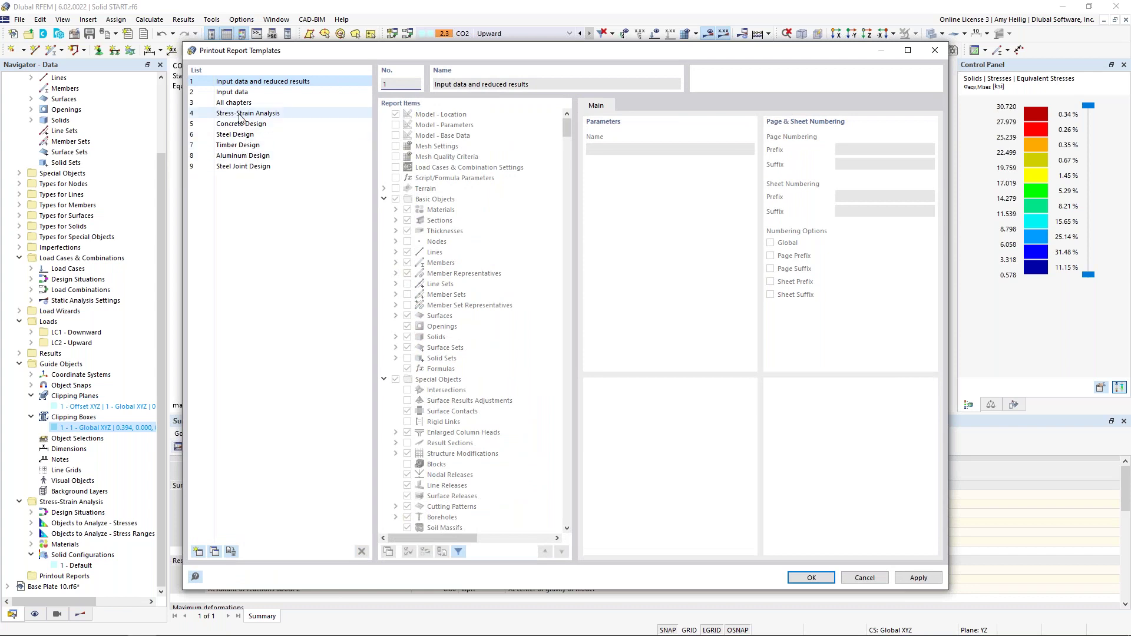
{"action": "left_click", "coordinate": [242, 113]}
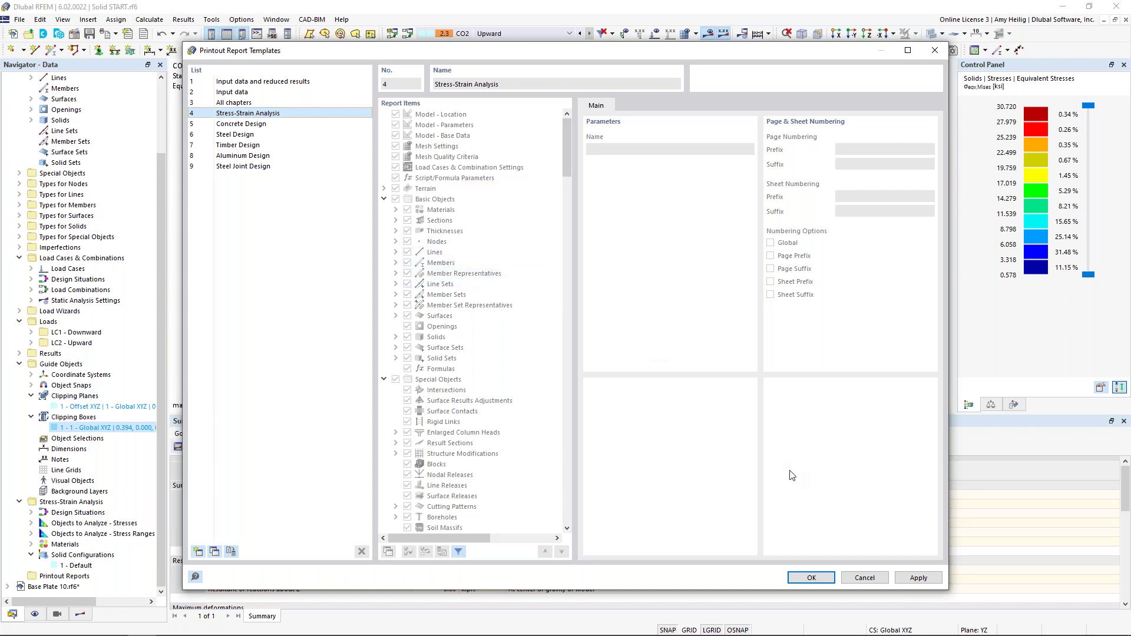
{"action": "left_click", "coordinate": [864, 579]}
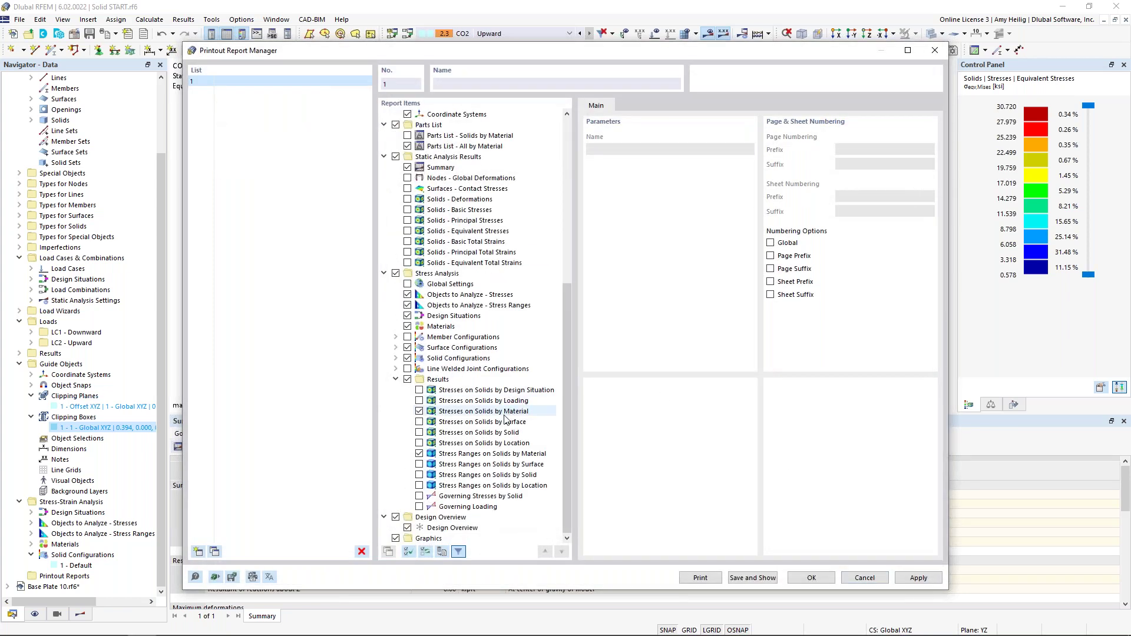
- Deselect every report item and collapse the whole item tree
{"action": "left_click", "coordinate": [423, 553]}
{"action": "right_click", "coordinate": [453, 162]}
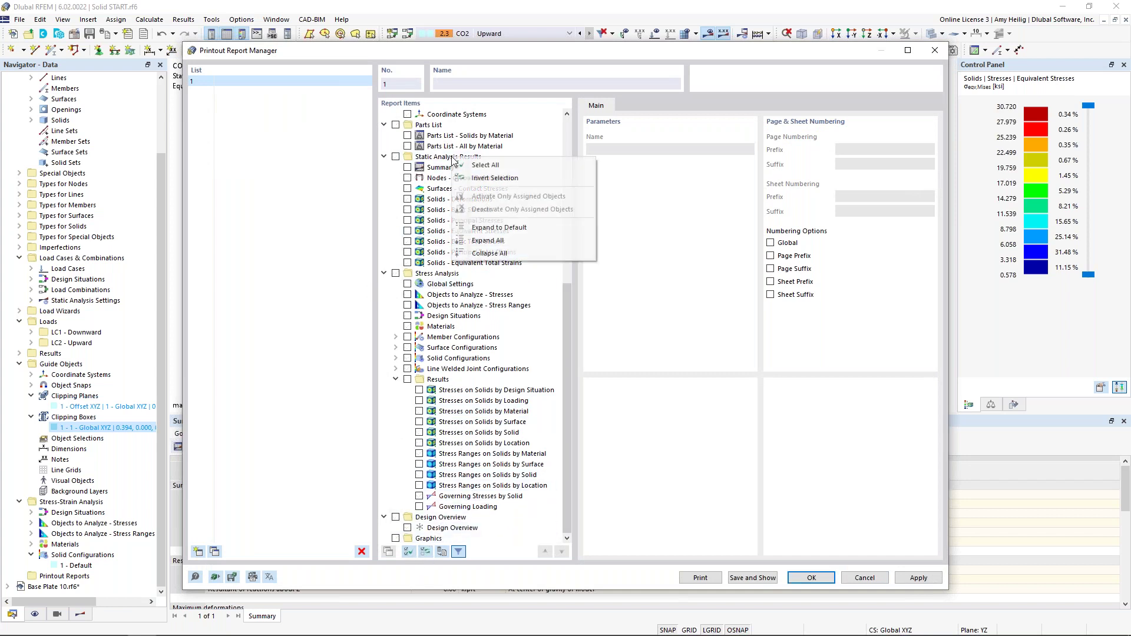
{"action": "left_click", "coordinate": [490, 254]}
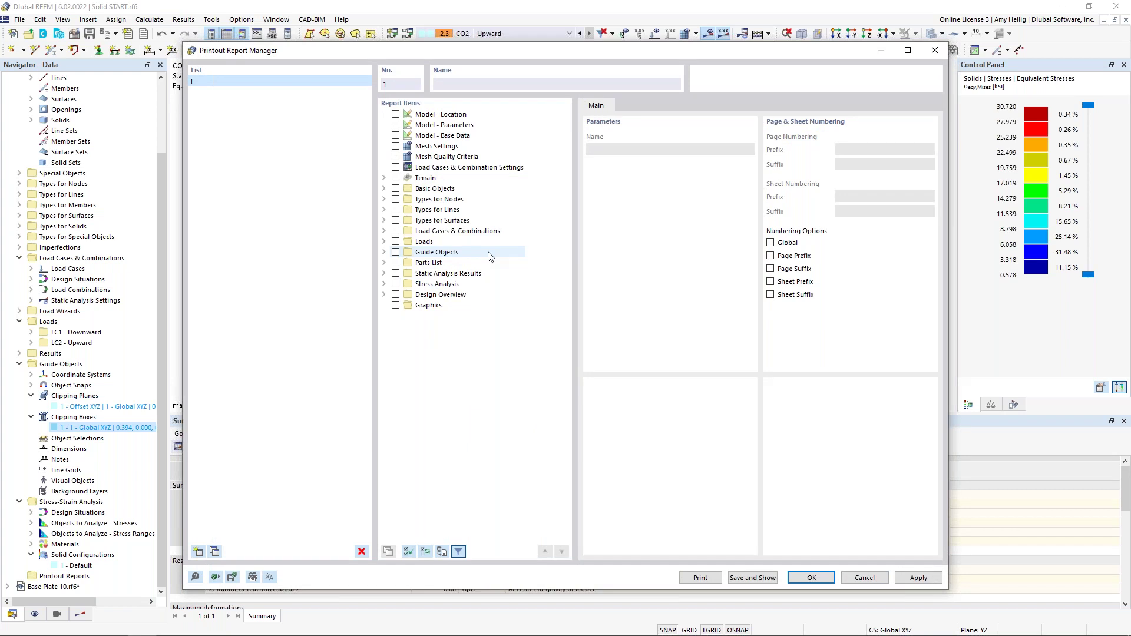
- Include the Solids item with its Analytical Info from the basic objects in the report
{"action": "left_click", "coordinate": [384, 190]}
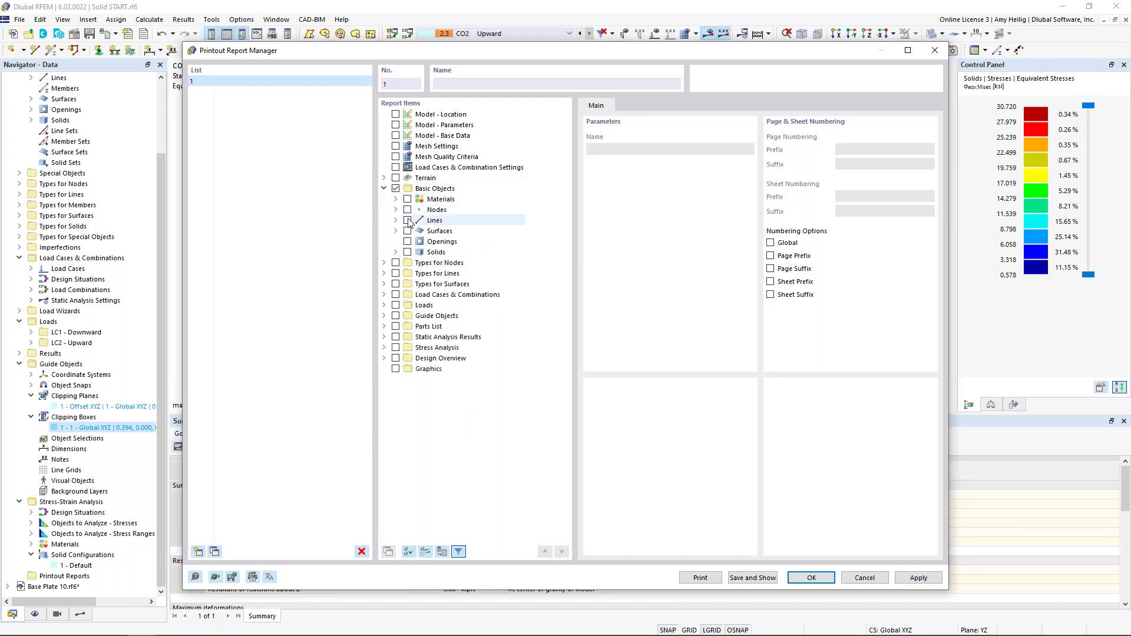
{"action": "left_click", "coordinate": [395, 252]}
{"action": "left_click", "coordinate": [407, 252]}
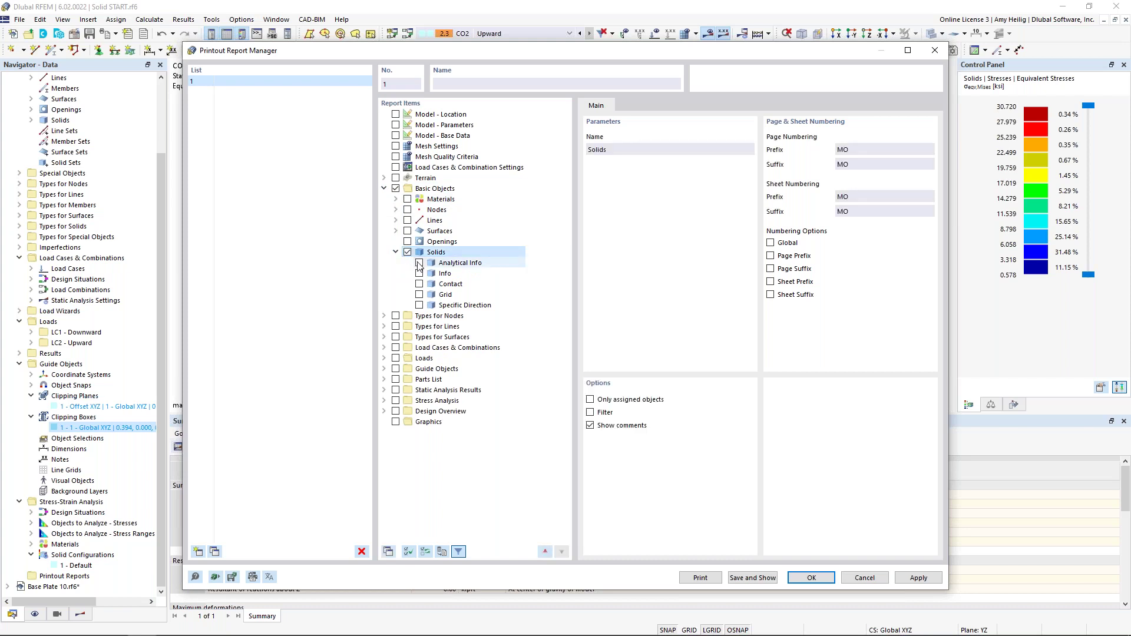
{"action": "left_click", "coordinate": [419, 263]}
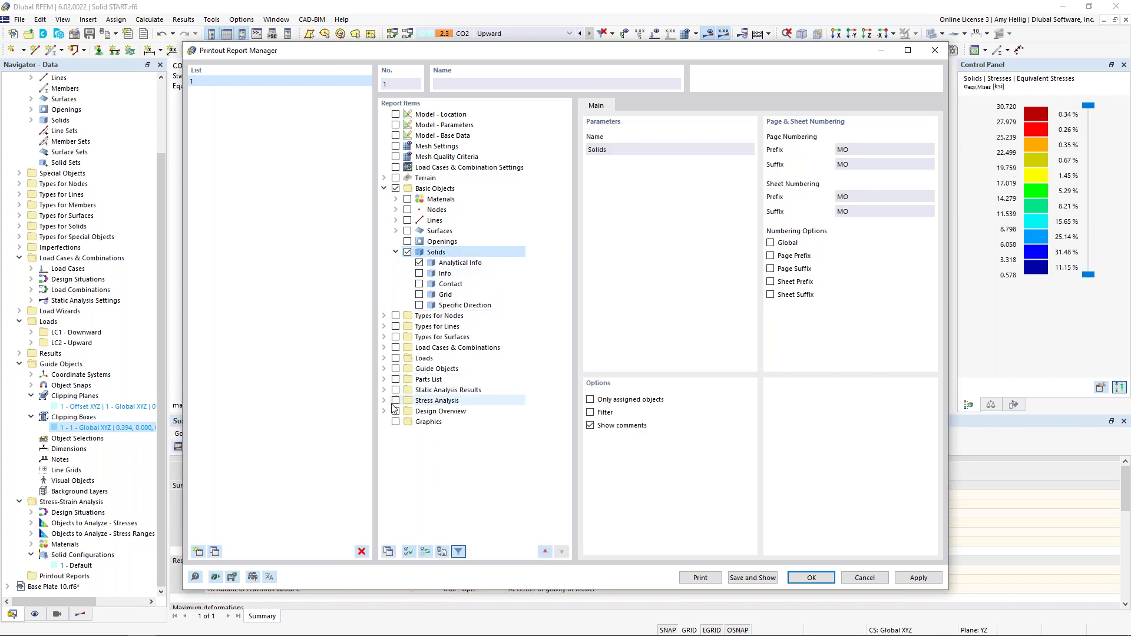
- Include Global Settings, both Objects to Analyze items, Design Situations and Materials from the stress analysis in the report
{"action": "left_click", "coordinate": [384, 400]}
{"action": "left_click", "coordinate": [407, 411]}
{"action": "left_click", "coordinate": [407, 422]}
{"action": "left_click", "coordinate": [407, 432]}
{"action": "left_click", "coordinate": [407, 443]}
{"action": "left_click", "coordinate": [407, 454]}
- Include Stresses on Solids by Solid and Stress Ranges on Solids by Solid in the results, then save and show the report
{"action": "left_click", "coordinate": [396, 507]}
{"action": "scroll", "coordinate": [439, 476], "scroll_direction": "down", "scroll_amount": 4}
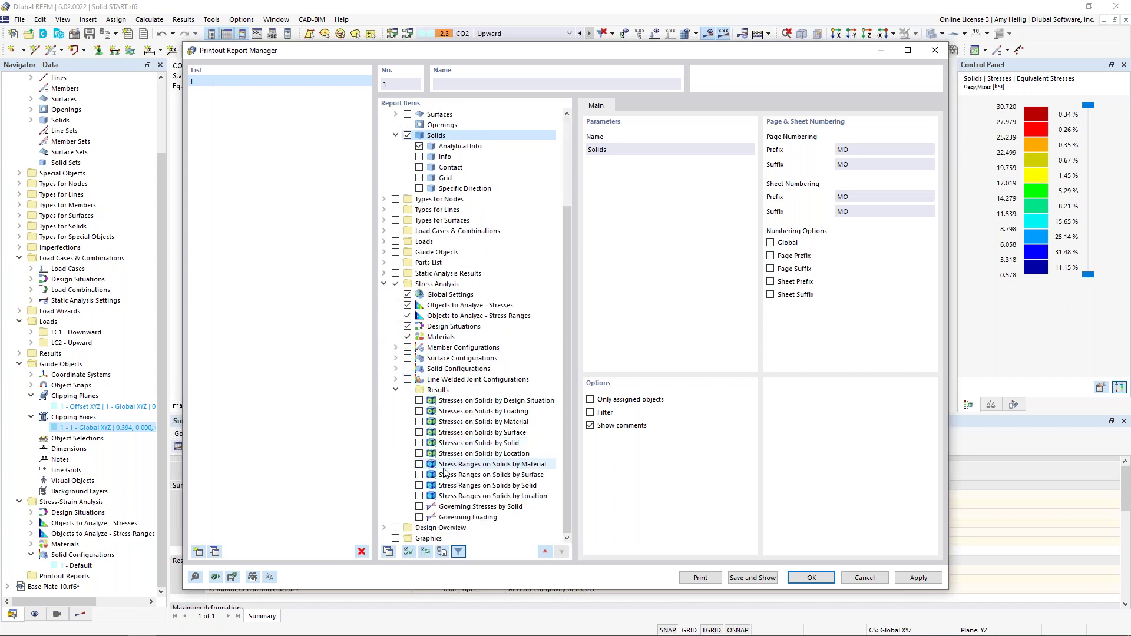
{"action": "left_click", "coordinate": [407, 390]}
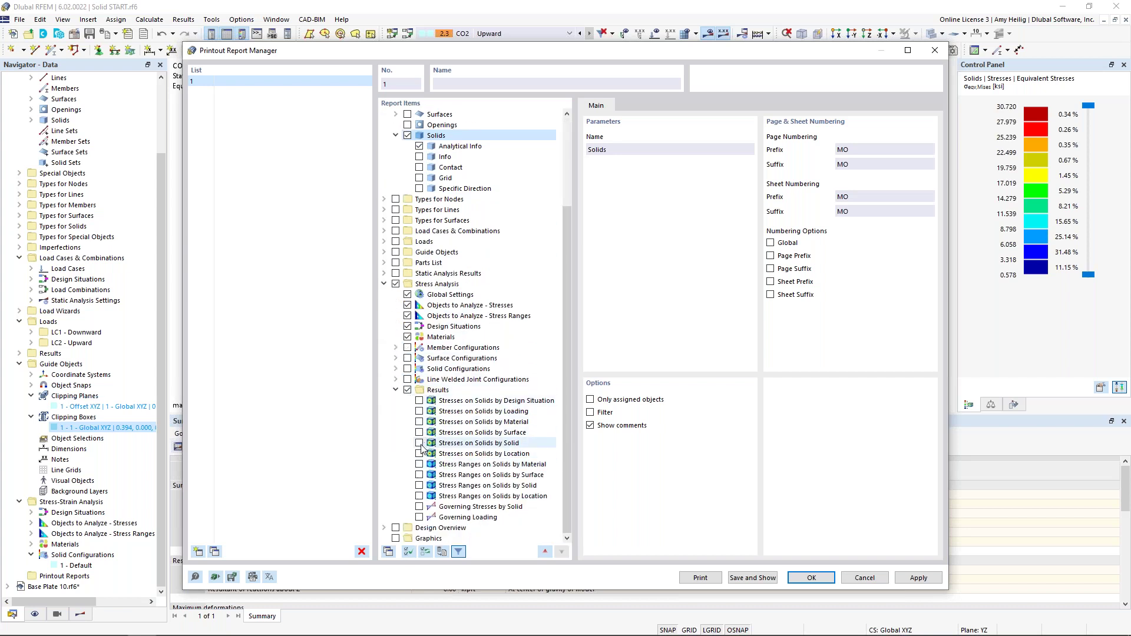
{"action": "left_click", "coordinate": [419, 485]}
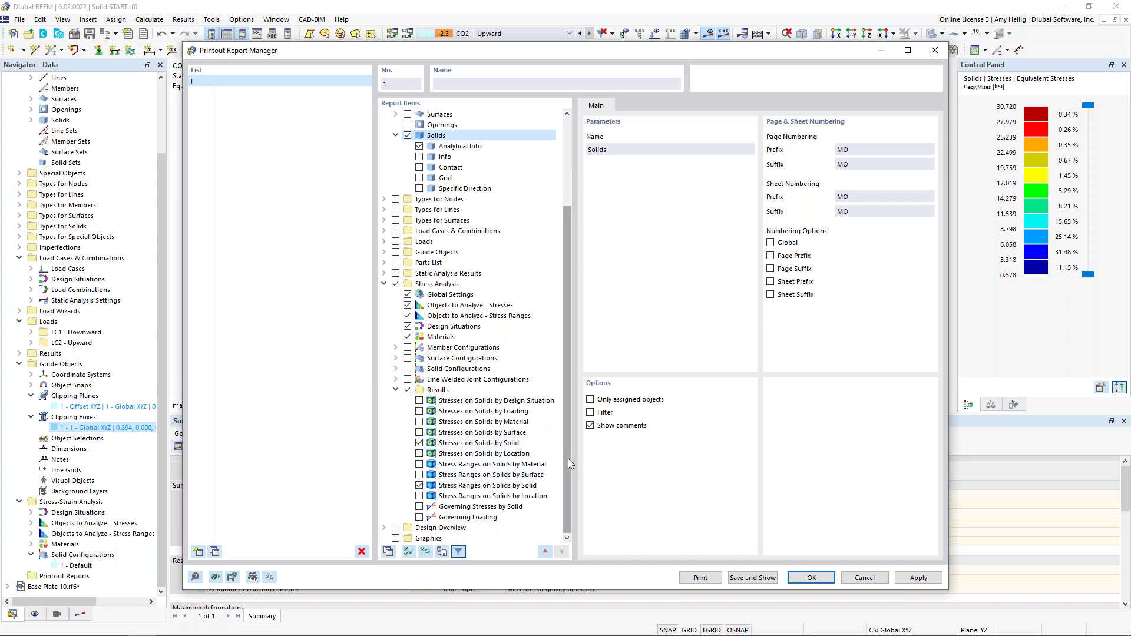
{"action": "left_click", "coordinate": [752, 578]}
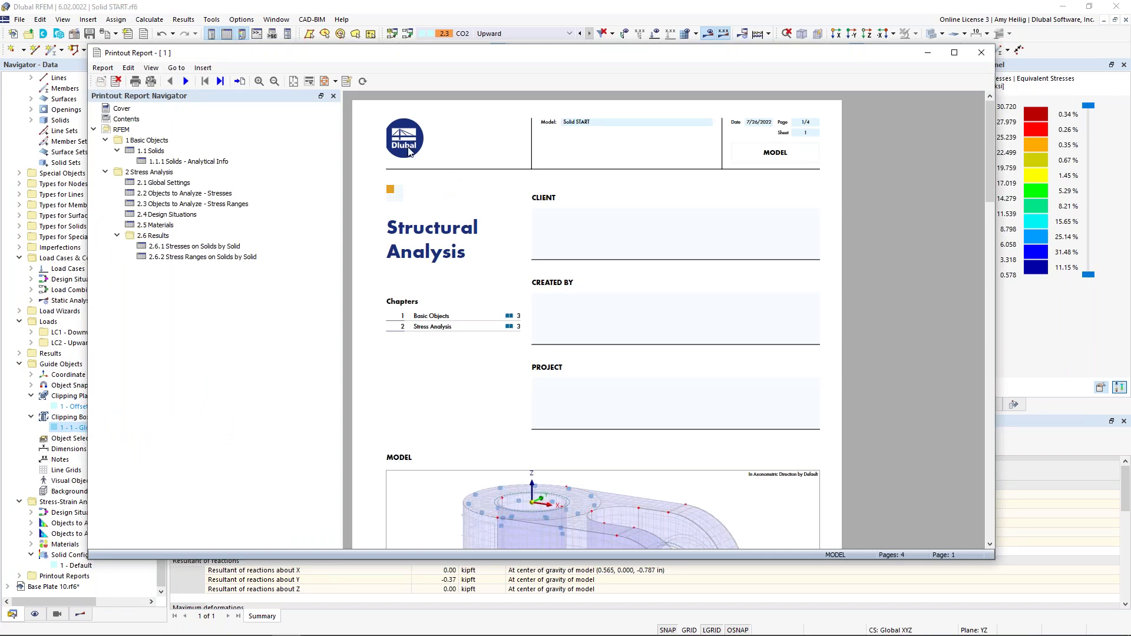
- Read through the report from the cover page to the solid stress and stress range tables, then leave it
{"action": "scroll", "coordinate": [613, 271], "scroll_direction": "down", "scroll_amount": 3}
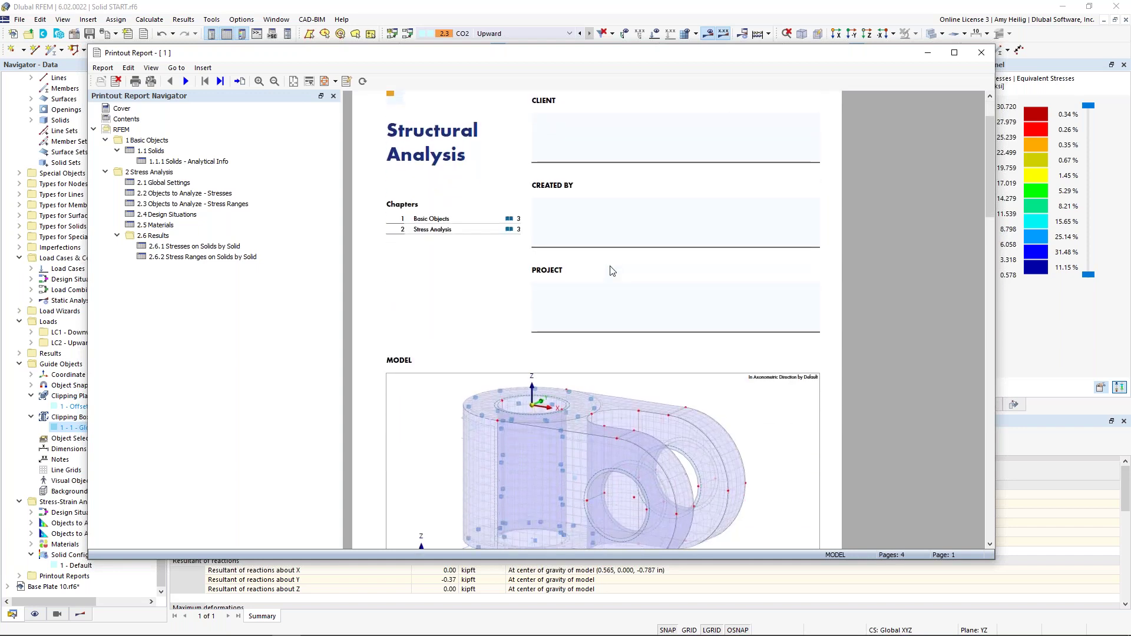
{"action": "scroll", "coordinate": [613, 271], "scroll_direction": "down", "scroll_amount": 3}
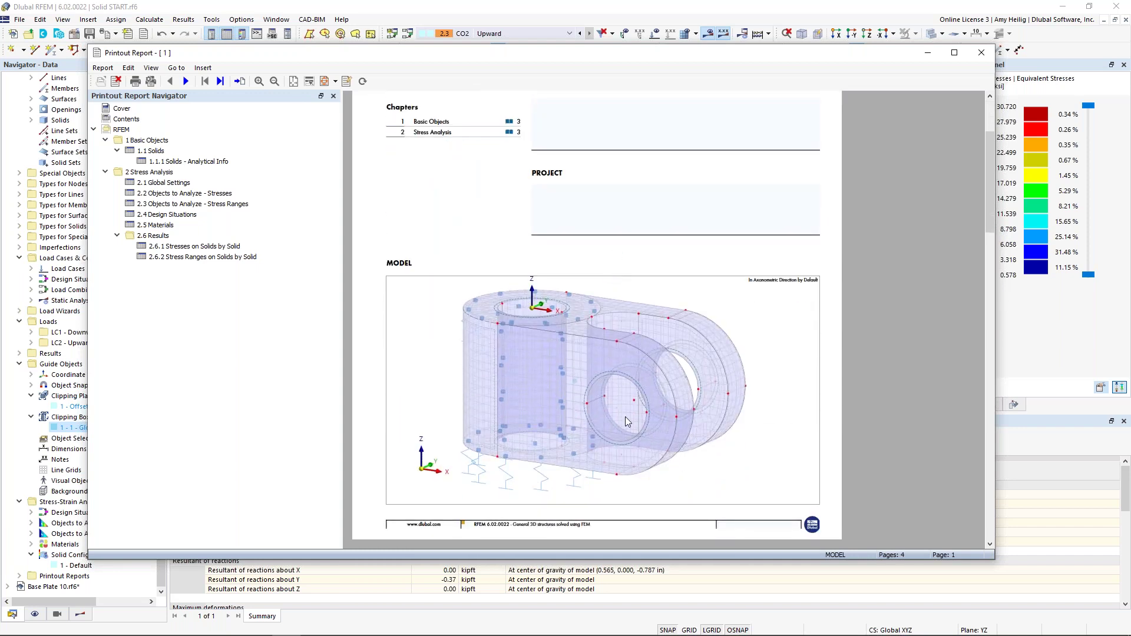
{"action": "scroll", "coordinate": [627, 422], "scroll_direction": "down", "scroll_amount": 6}
{"action": "scroll", "coordinate": [628, 422], "scroll_direction": "down", "scroll_amount": 20}
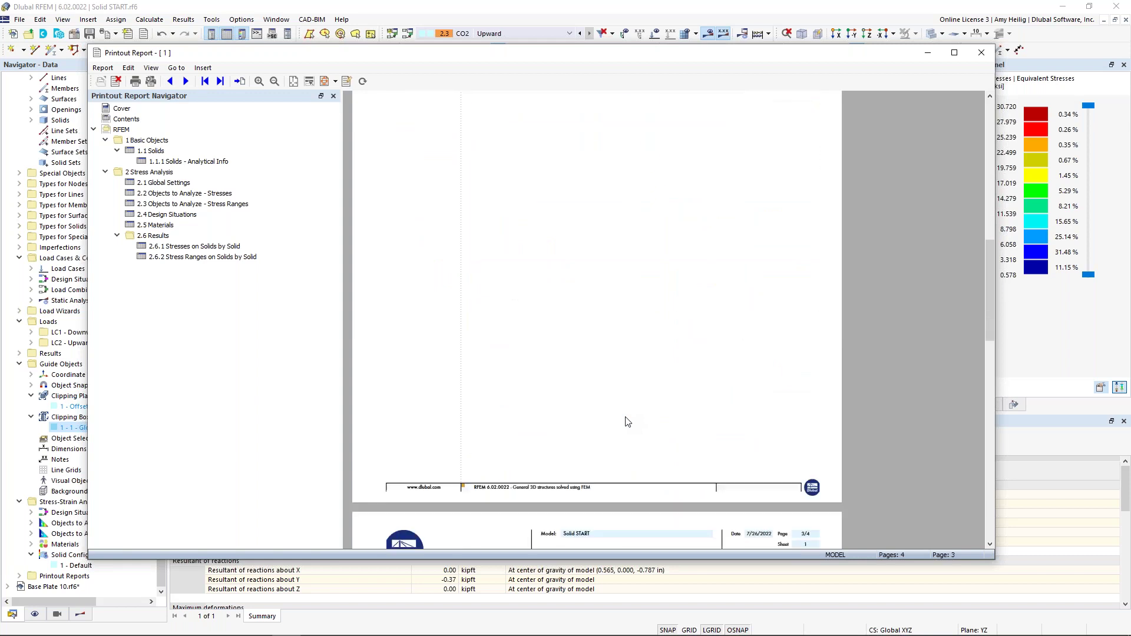
{"action": "scroll", "coordinate": [628, 422], "scroll_direction": "up", "scroll_amount": 1, "text": "ctrl"}
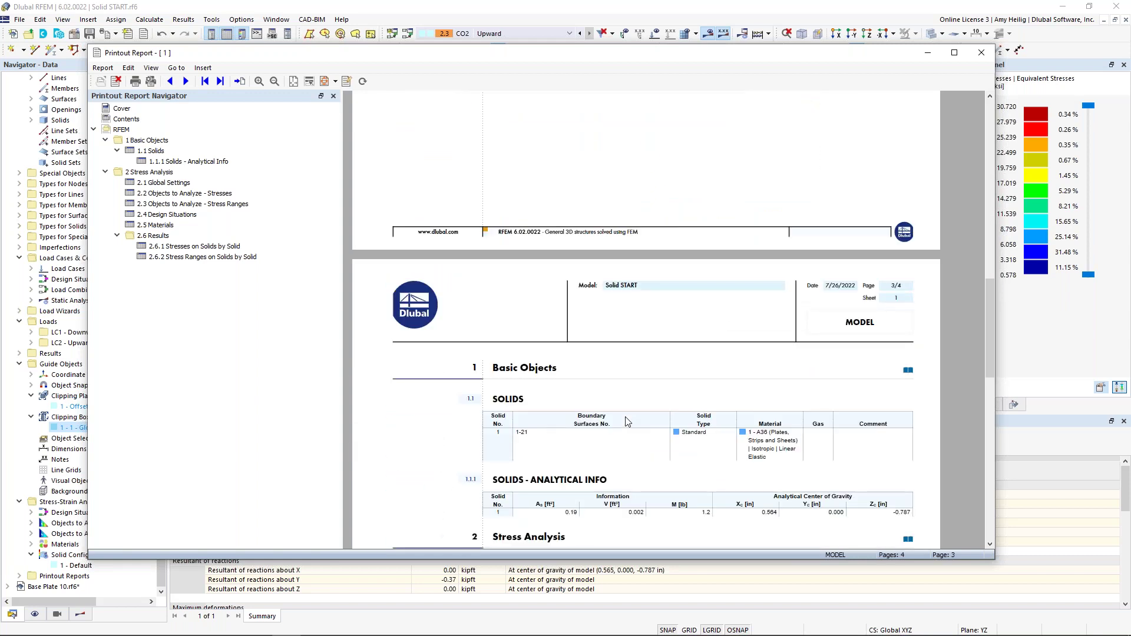
{"action": "scroll", "coordinate": [628, 422], "scroll_direction": "down", "scroll_amount": 12}
{"action": "scroll", "coordinate": [627, 422], "scroll_direction": "down", "scroll_amount": 10}
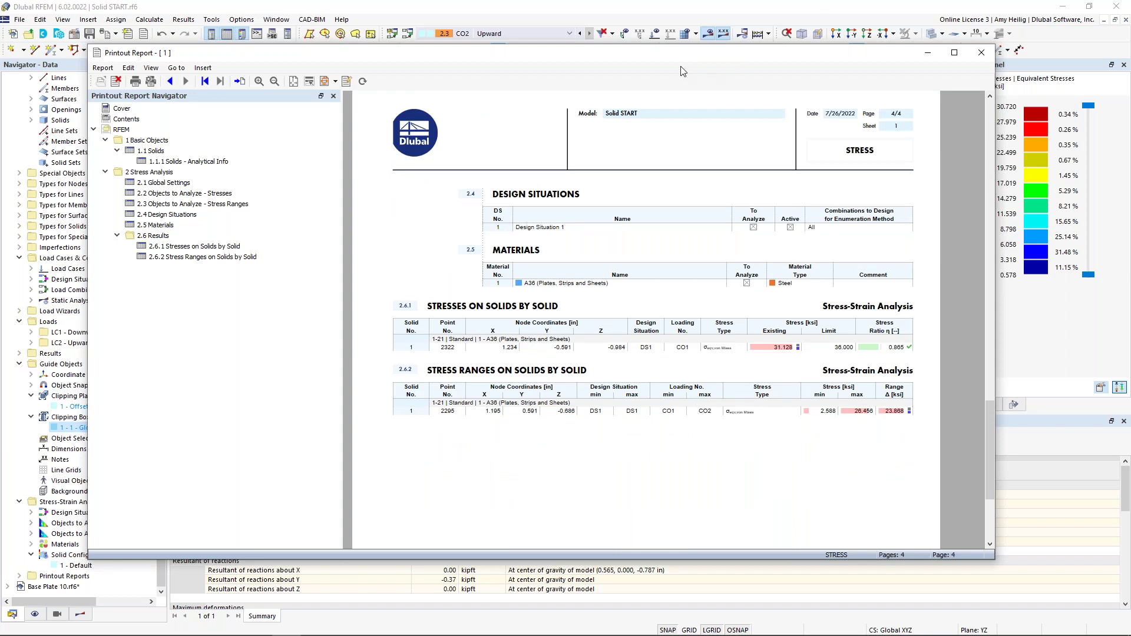
{"action": "left_click_drag", "start_coordinate": [594, 57], "coordinate": [1130, 75]}
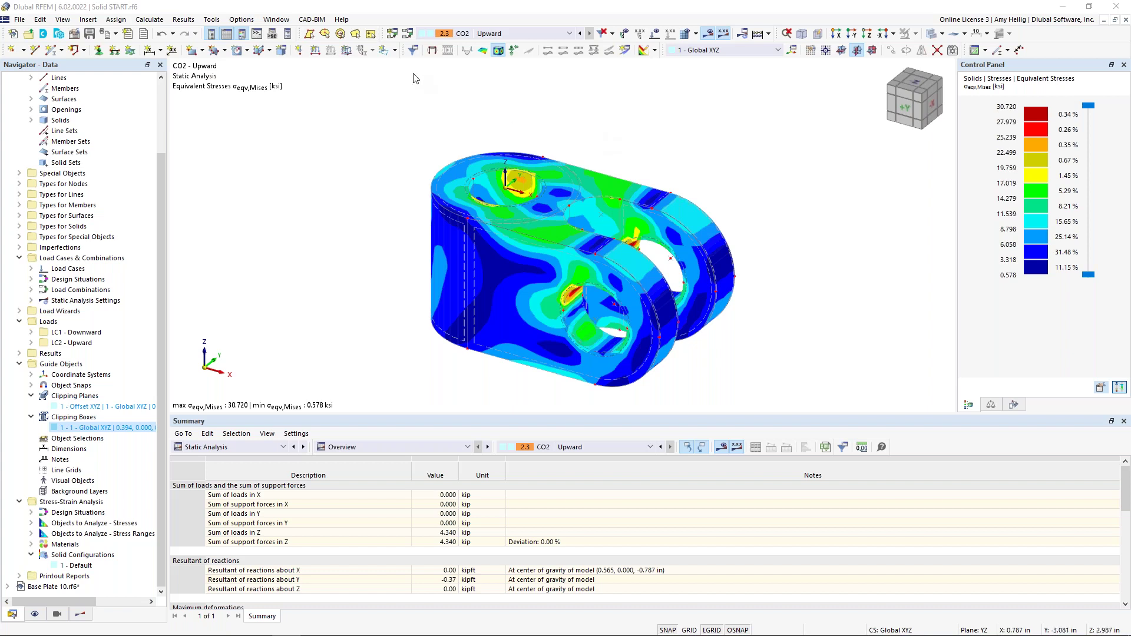
- Turn on the Gray Zone for the isobands in the static analysis results display
{"action": "left_click", "coordinate": [492, 36]}
{"action": "left_click", "coordinate": [494, 37]}
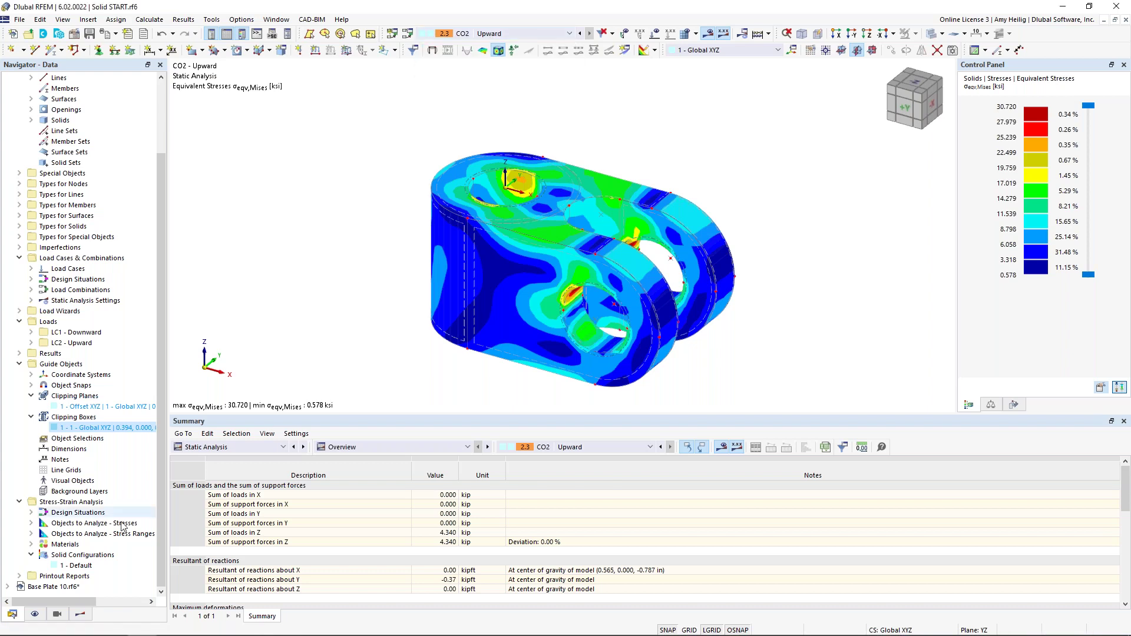
{"action": "left_click", "coordinate": [81, 614]}
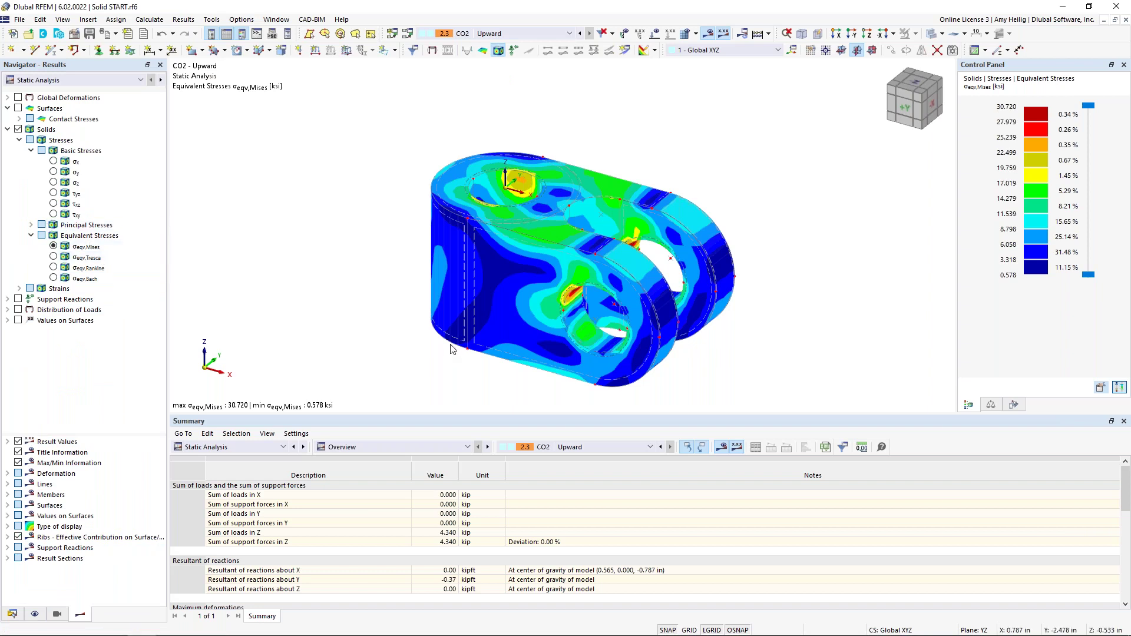
{"action": "middle_click_drag", "start_coordinate": [409, 323], "coordinate": [475, 249], "text": "ctrl"}
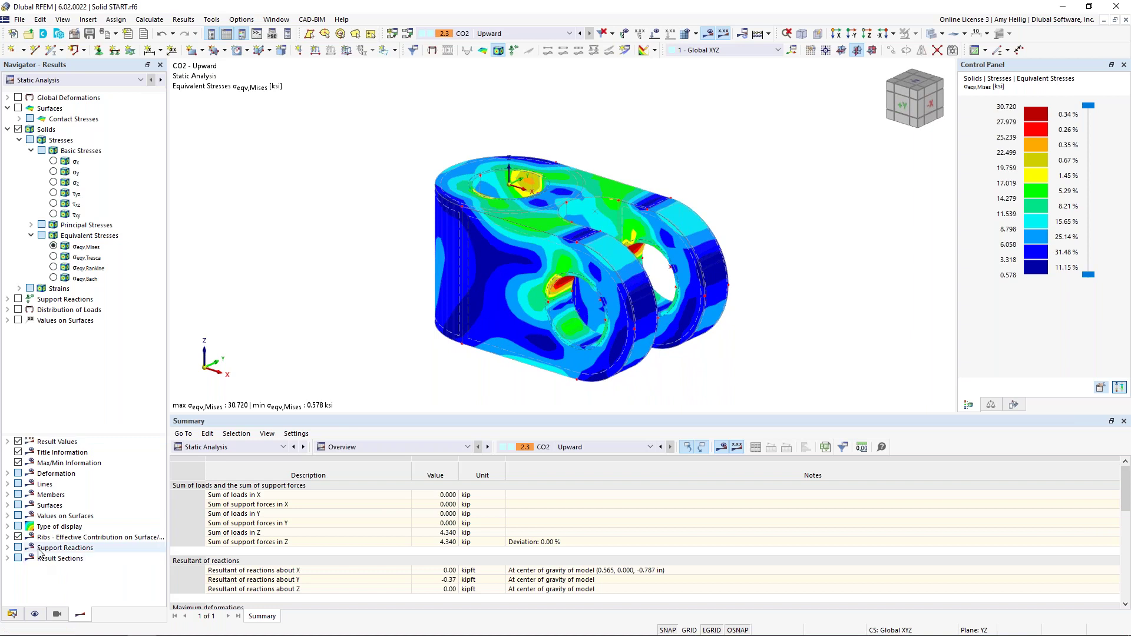
{"action": "left_click", "coordinate": [7, 527]}
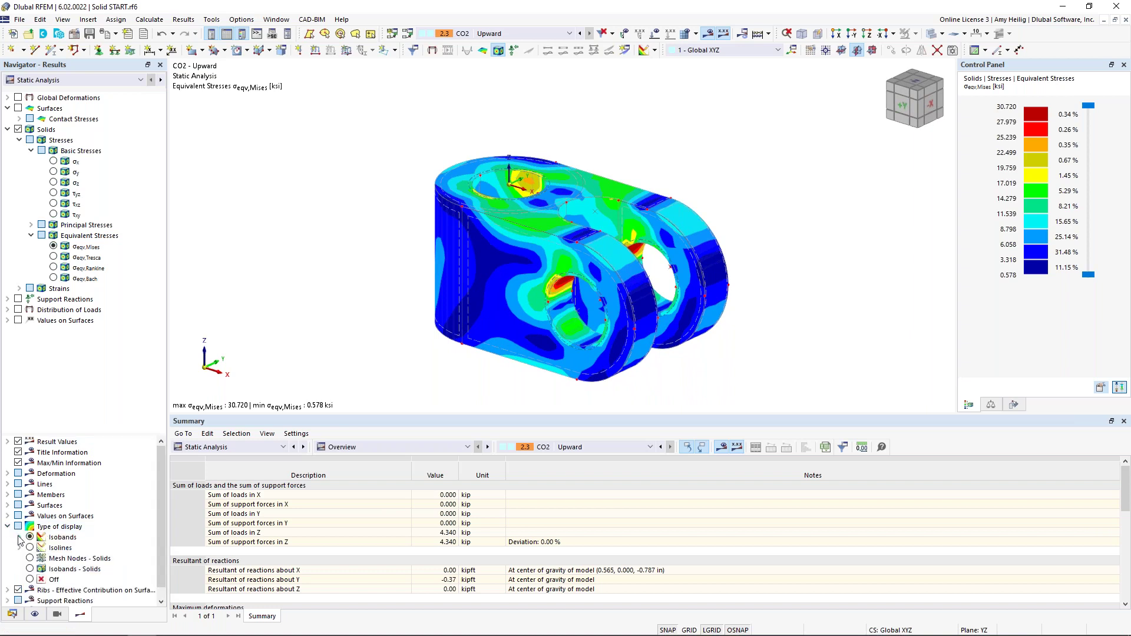
{"action": "left_click", "coordinate": [19, 538]}
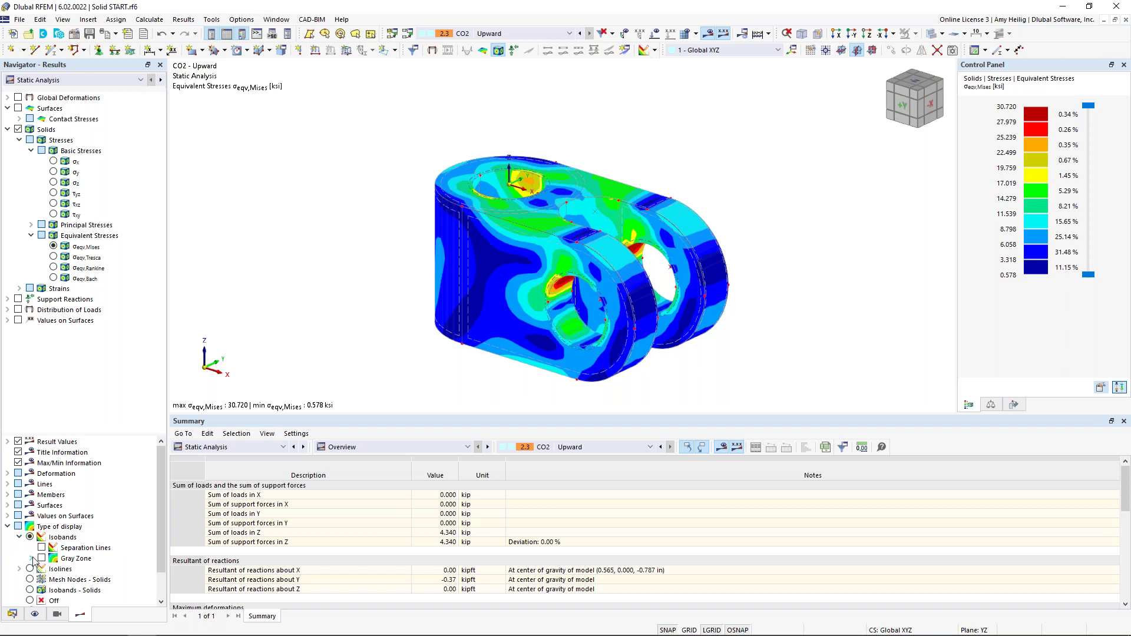
{"action": "left_click", "coordinate": [31, 559]}
{"action": "scroll", "coordinate": [33, 563], "scroll_direction": "down", "scroll_amount": 4}
{"action": "scroll", "coordinate": [33, 562], "scroll_direction": "up", "scroll_amount": 1}
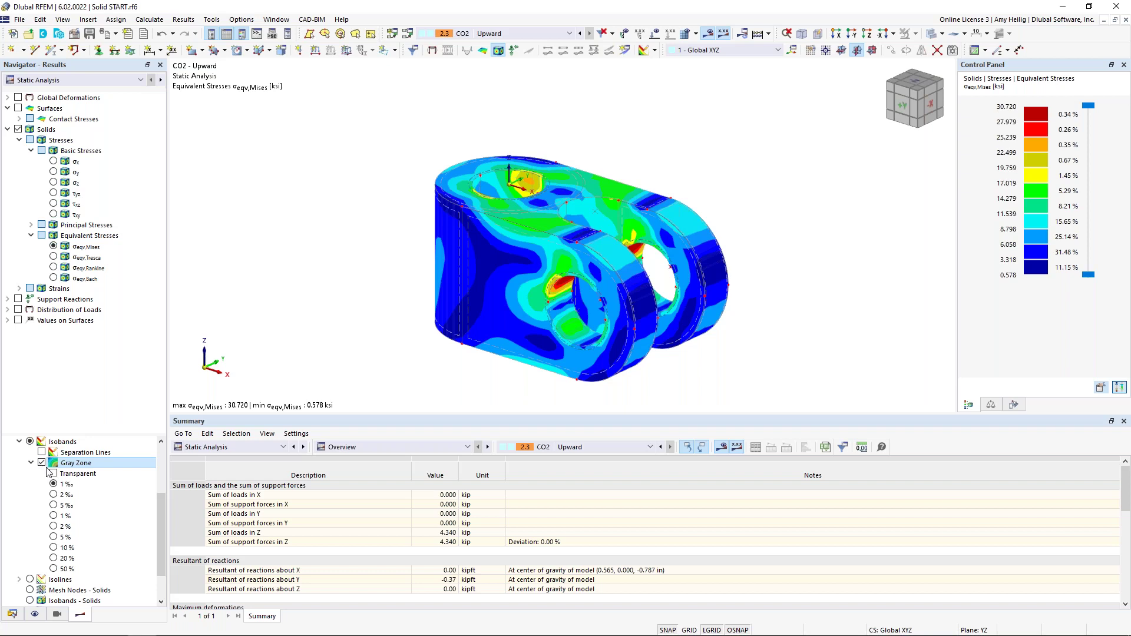
- Compare several gray zone thresholds, including 2 %, and set the threshold to 20 %
{"action": "left_click", "coordinate": [54, 505]}
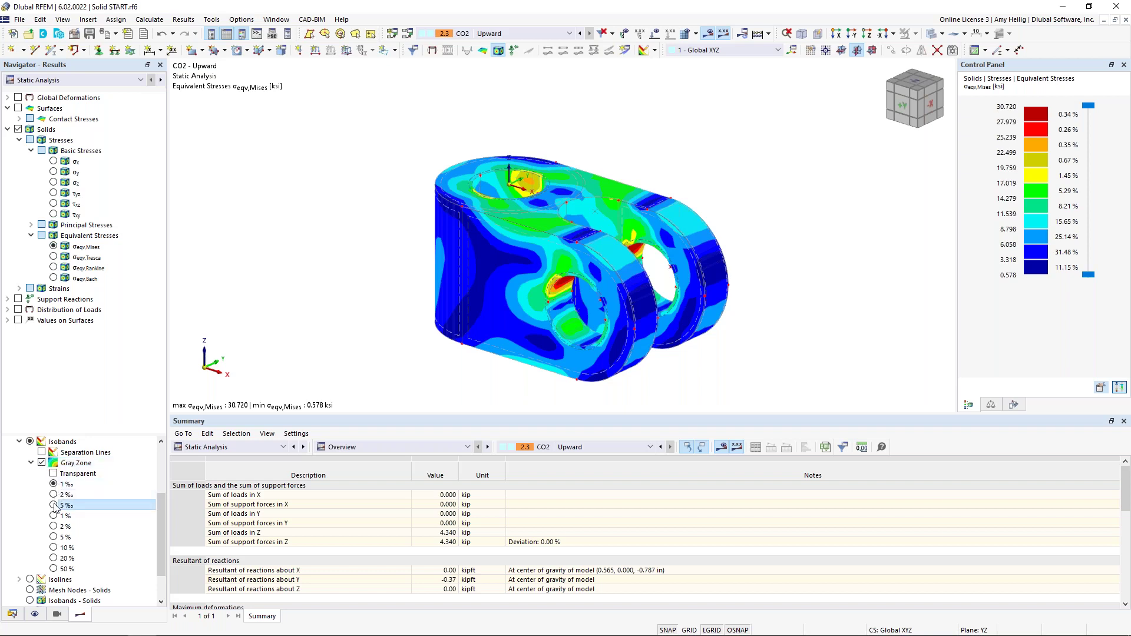
{"action": "left_click", "coordinate": [53, 527]}
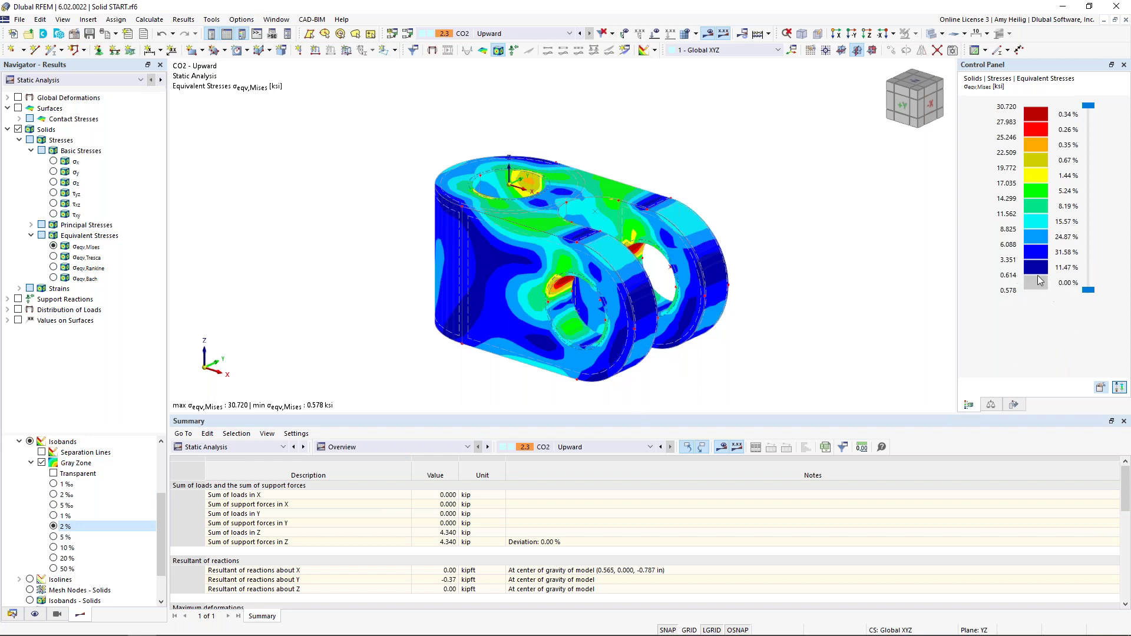
{"action": "left_click", "coordinate": [58, 548]}
{"action": "left_click", "coordinate": [55, 558]}
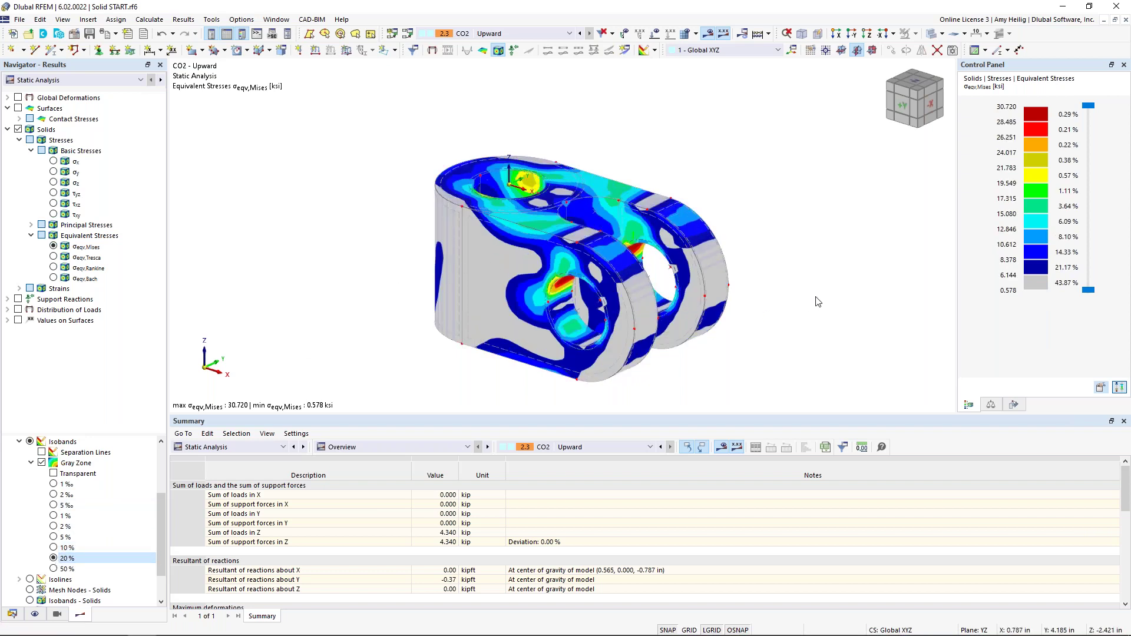
- Send an oblique view of the CO2 equivalent stresses to printout report 1 as a full-page 3D picture and check its page
{"action": "mouse_move", "coordinate": [760, 315]}
{"action": "middle_mouse_down", "text": "ctrl"}
{"action": "mouse_move", "coordinate": [423, 240]}
{"action": "mouse_move", "coordinate": [560, 289]}
{"action": "mouse_move", "coordinate": [684, 354]}
{"action": "mouse_move", "coordinate": [725, 328]}
{"action": "mouse_move", "coordinate": [781, 318]}
{"action": "middle_mouse_up", "text": "ctrl"}
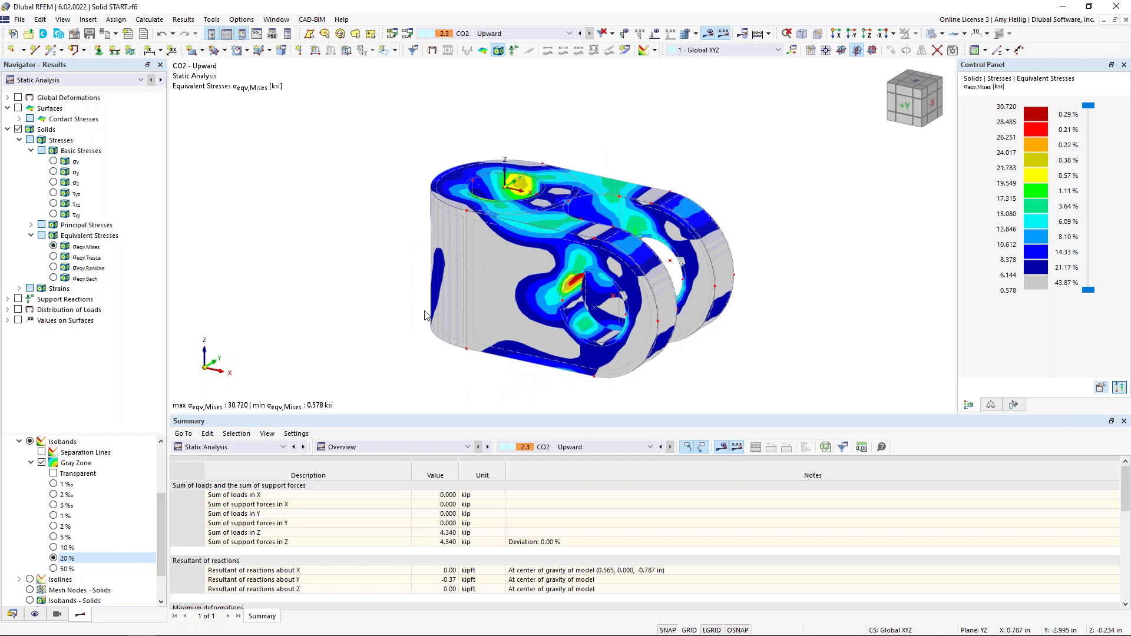
{"action": "scroll", "coordinate": [424, 310], "scroll_direction": "up", "scroll_amount": 2}
{"action": "middle_click_drag", "start_coordinate": [416, 288], "coordinate": [391, 290], "text": "ctrl"}
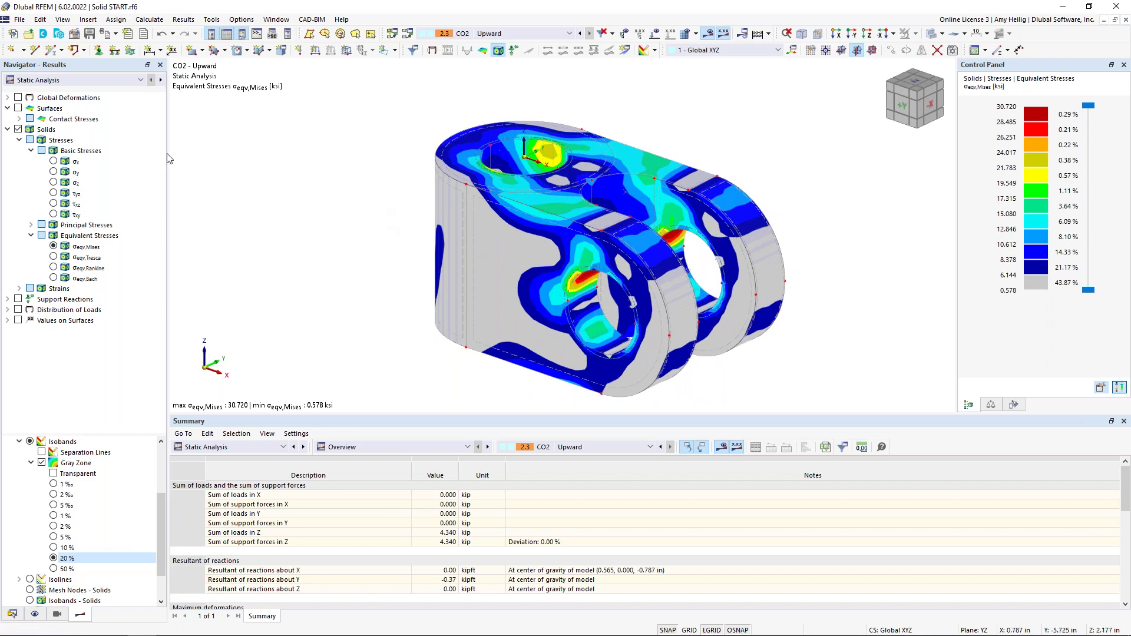
{"action": "left_click", "coordinate": [117, 35]}
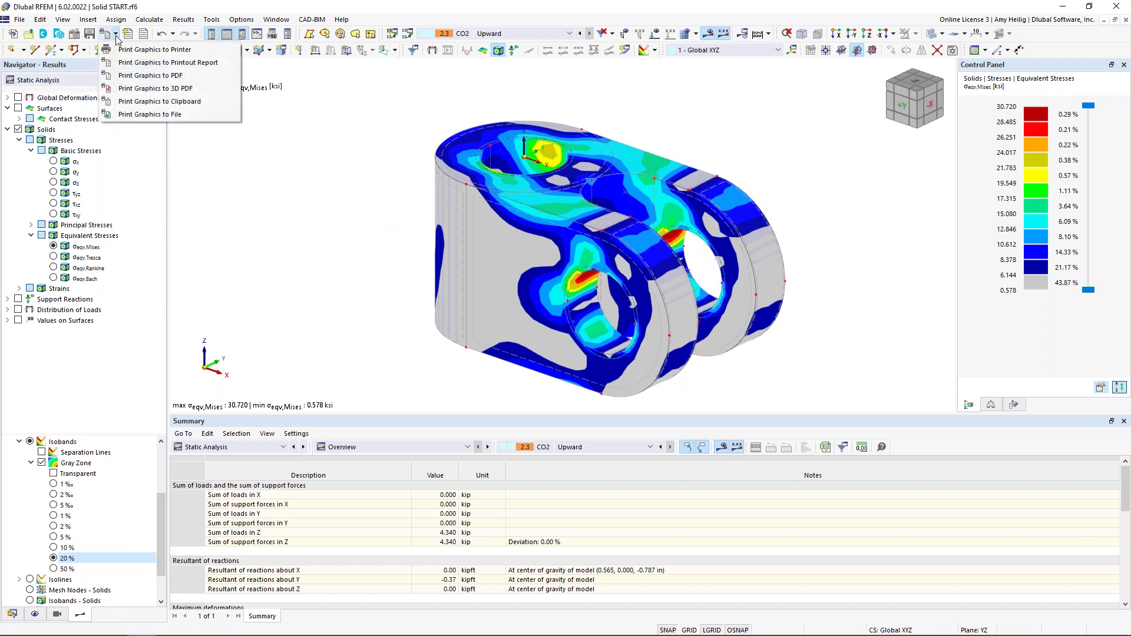
{"action": "left_click", "coordinate": [131, 63]}
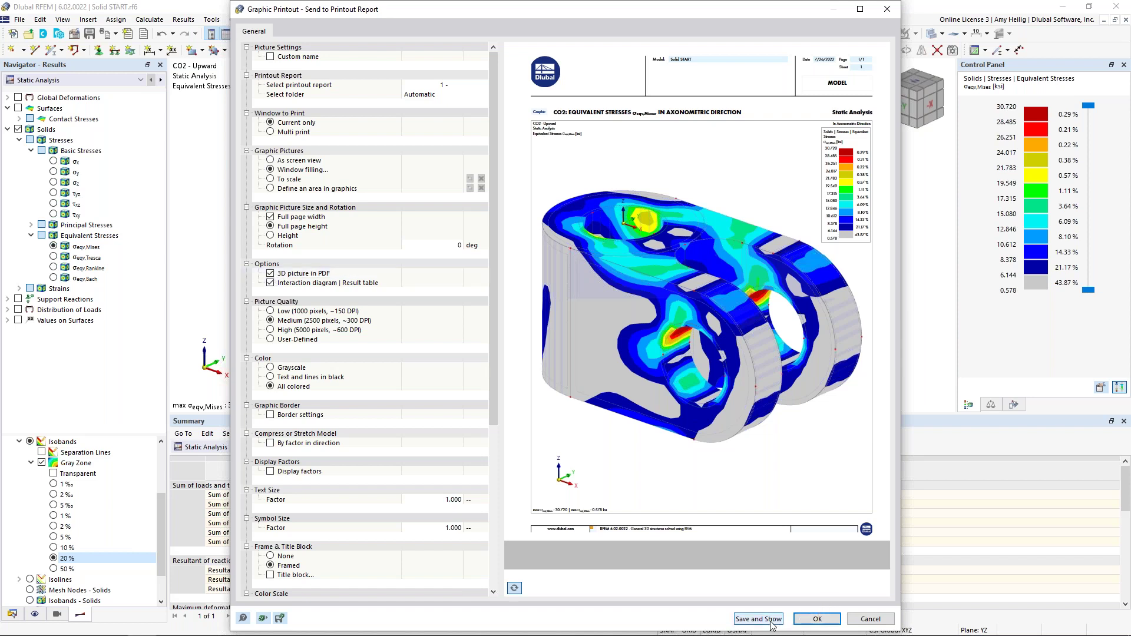
{"action": "left_click", "coordinate": [818, 619]}
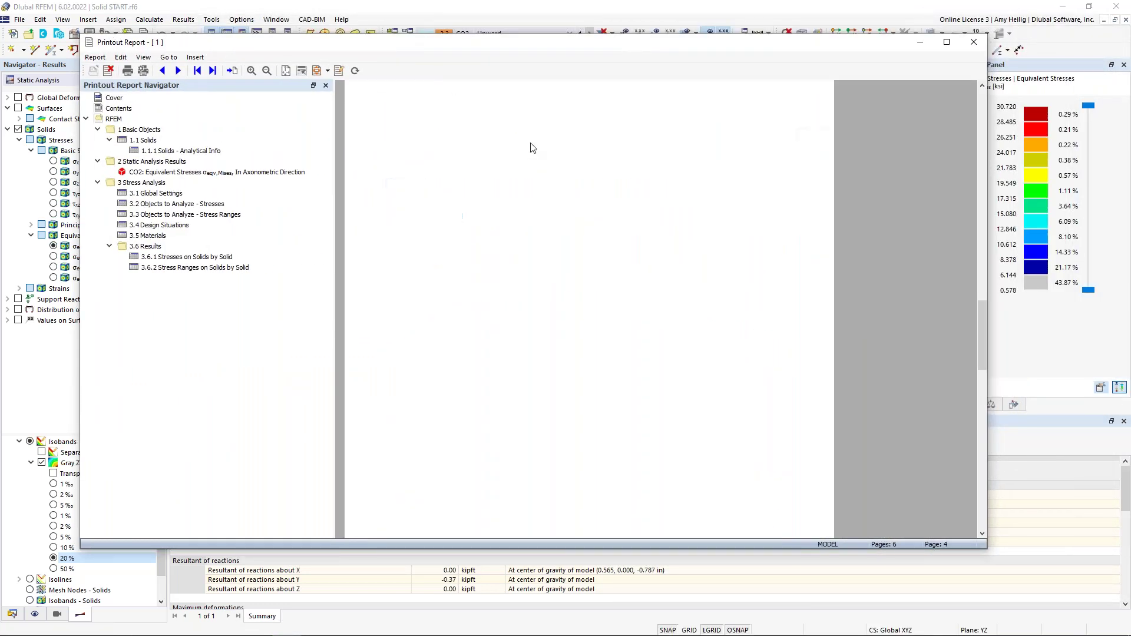
{"action": "scroll", "coordinate": [530, 143], "scroll_direction": "down", "scroll_amount": 2}
{"action": "scroll", "coordinate": [530, 143], "scroll_direction": "up", "scroll_amount": 3}
{"action": "scroll", "coordinate": [531, 144], "scroll_direction": "down", "scroll_amount": 1}
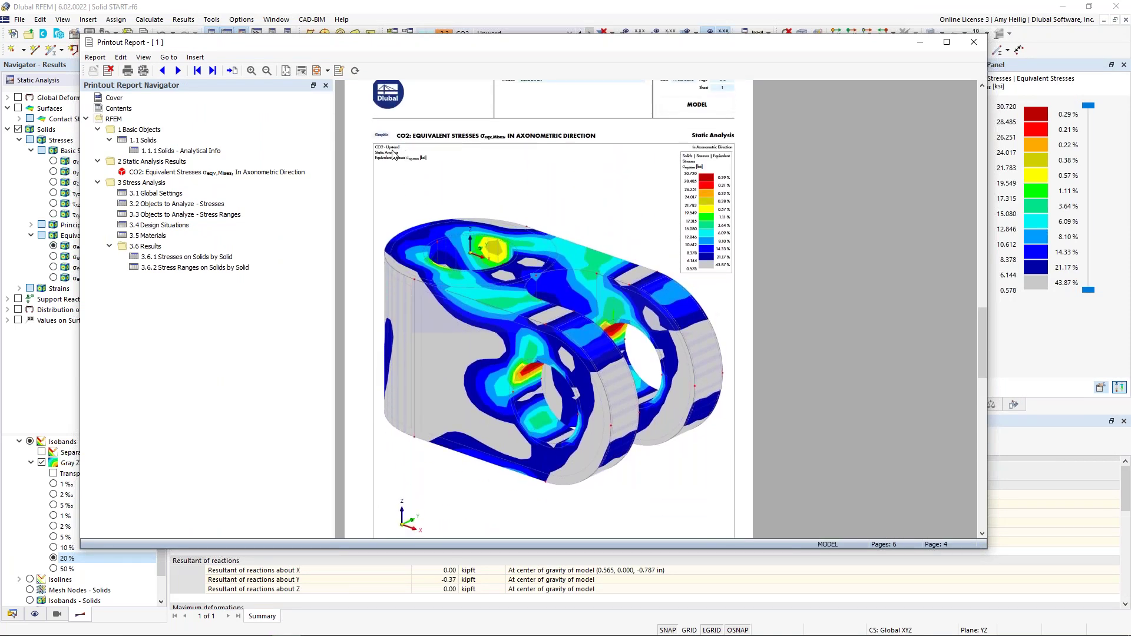
- Export the printout report to PDF in the 2022-7-26 stress-strain analysis folder, replacing Report 1.pdf
{"action": "left_click", "coordinate": [95, 57]}
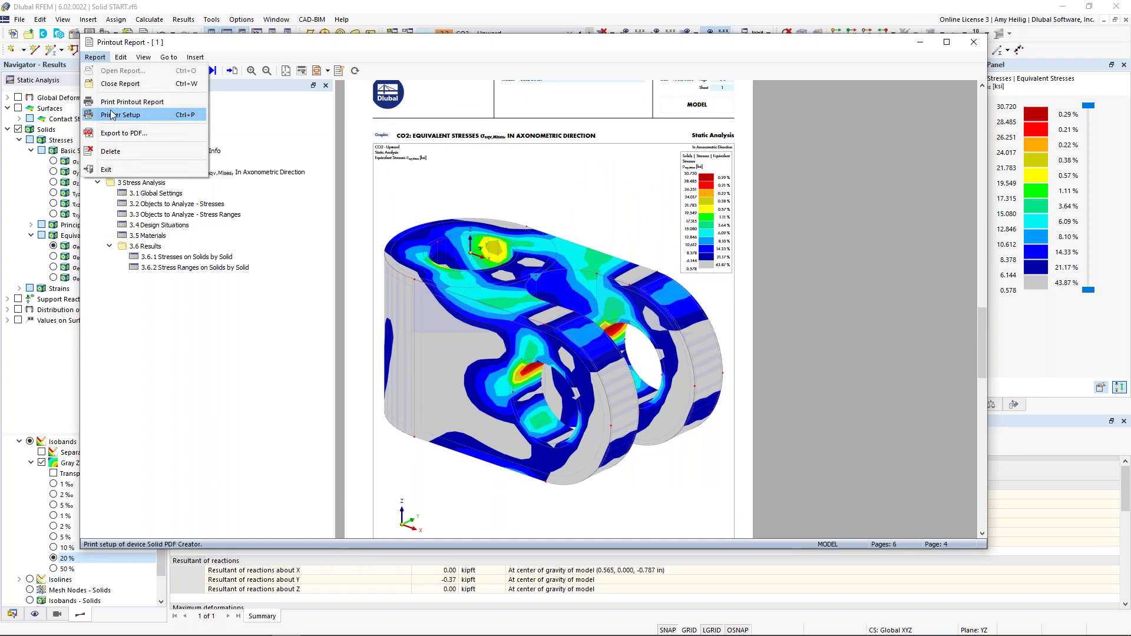
{"action": "left_click", "coordinate": [122, 134]}
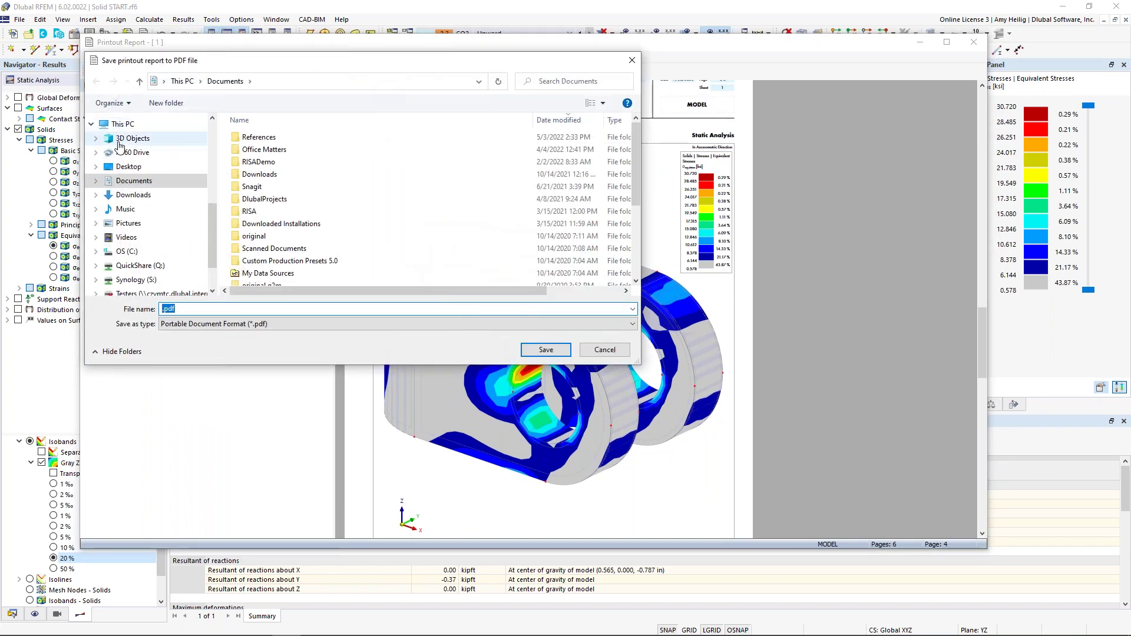
{"action": "scroll", "coordinate": [147, 174], "scroll_direction": "up", "scroll_amount": 2}
{"action": "left_click", "coordinate": [156, 133]}
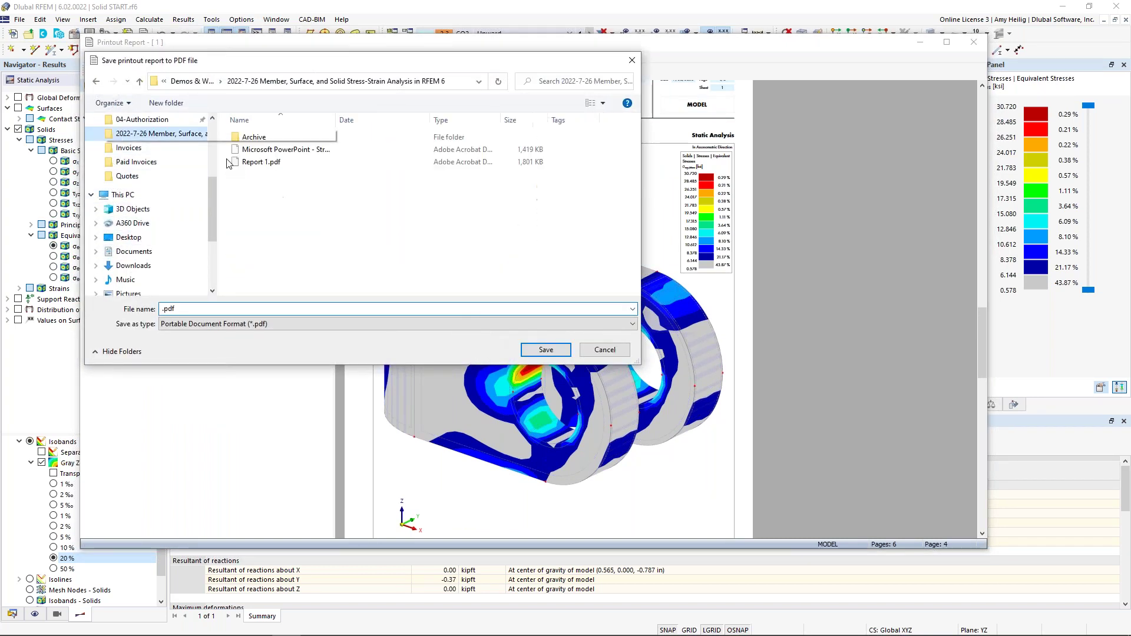
{"action": "left_click", "coordinate": [273, 163]}
{"action": "left_click", "coordinate": [547, 353]}
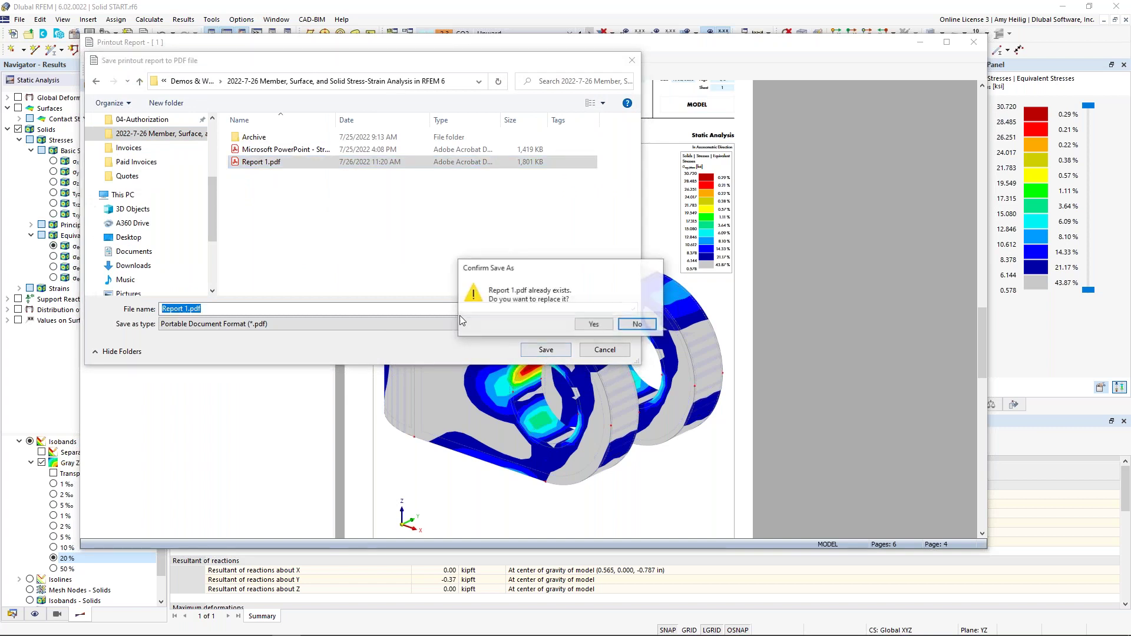
{"action": "left_click", "coordinate": [586, 326]}
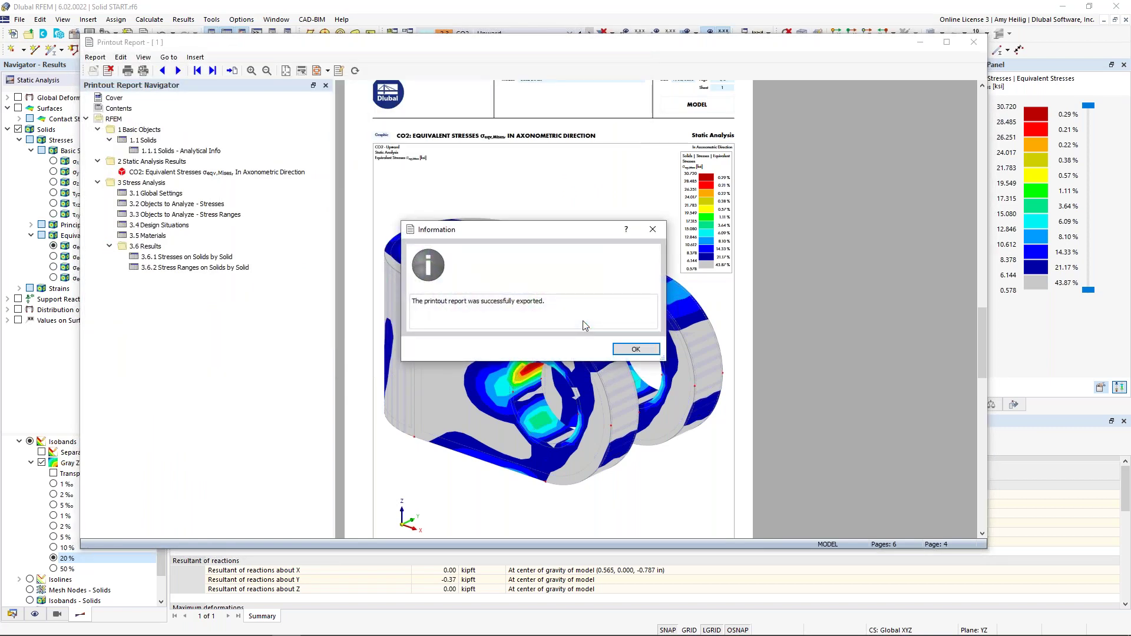
- Close the export notice and look through the exported Report 1.pdf in a maximized window up to the CO2 equivalent stresses graphic on page 4
{"action": "left_click", "coordinate": [636, 350]}
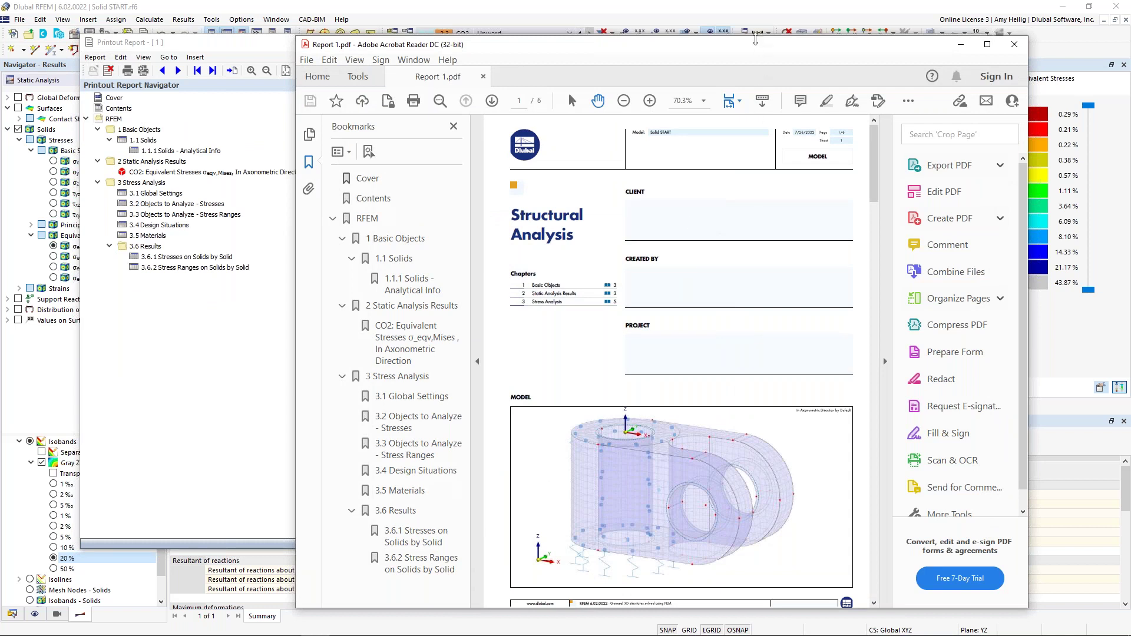
{"action": "double_click", "coordinate": [755, 48]}
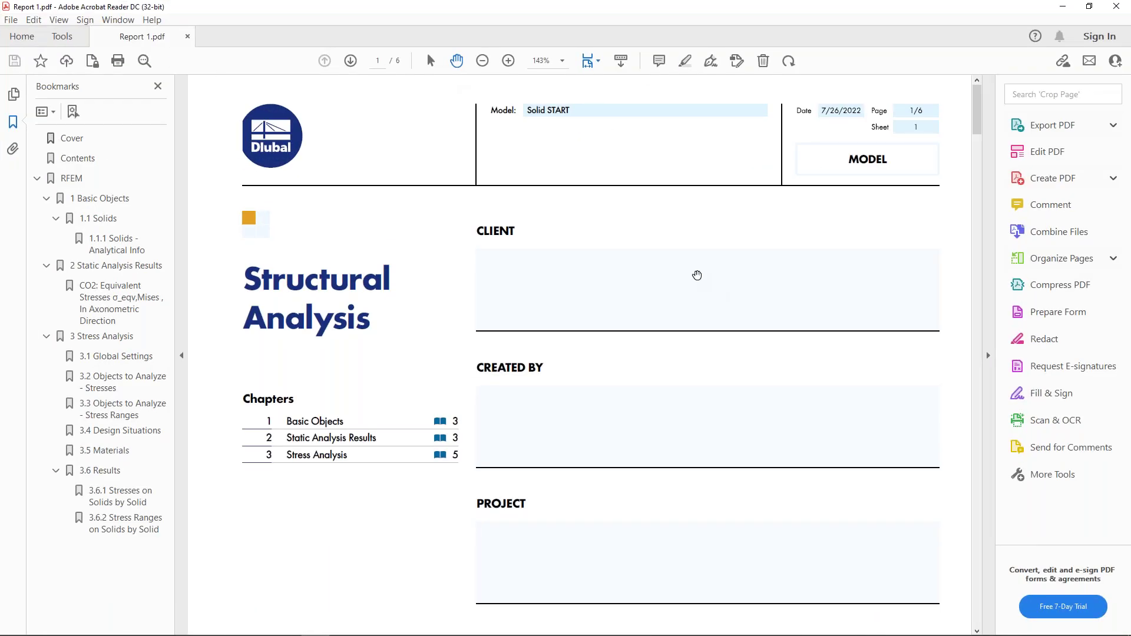
{"action": "scroll", "coordinate": [697, 275], "scroll_direction": "down", "scroll_amount": 2, "text": "ctrl"}
{"action": "scroll", "coordinate": [697, 276], "scroll_direction": "down", "scroll_amount": 6}
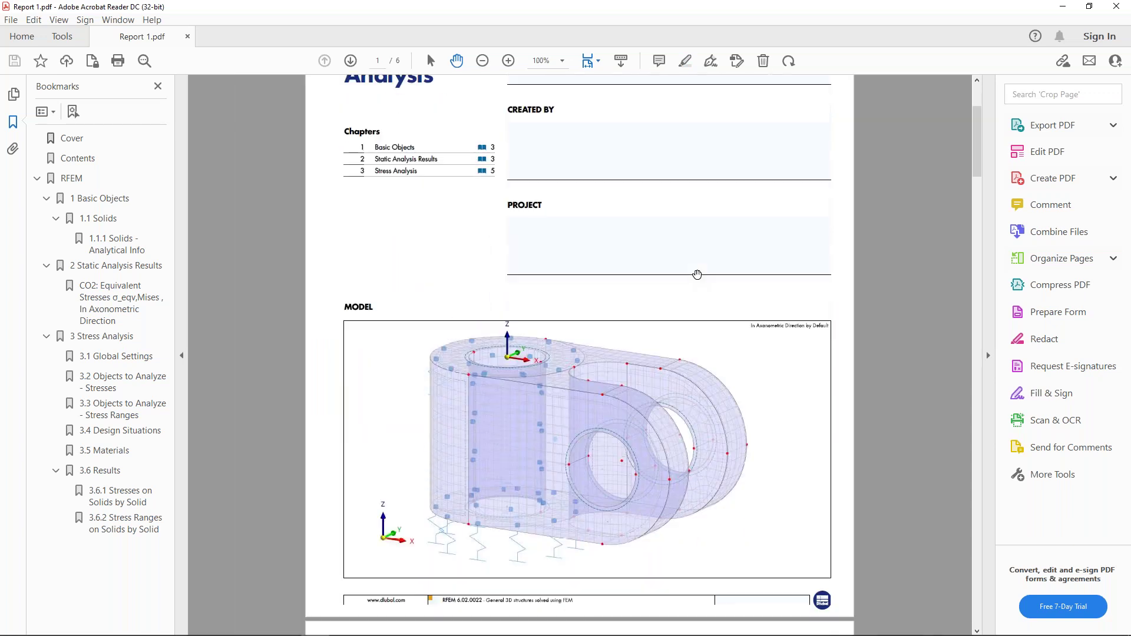
{"action": "scroll", "coordinate": [894, 298], "scroll_direction": "down", "scroll_amount": 15}
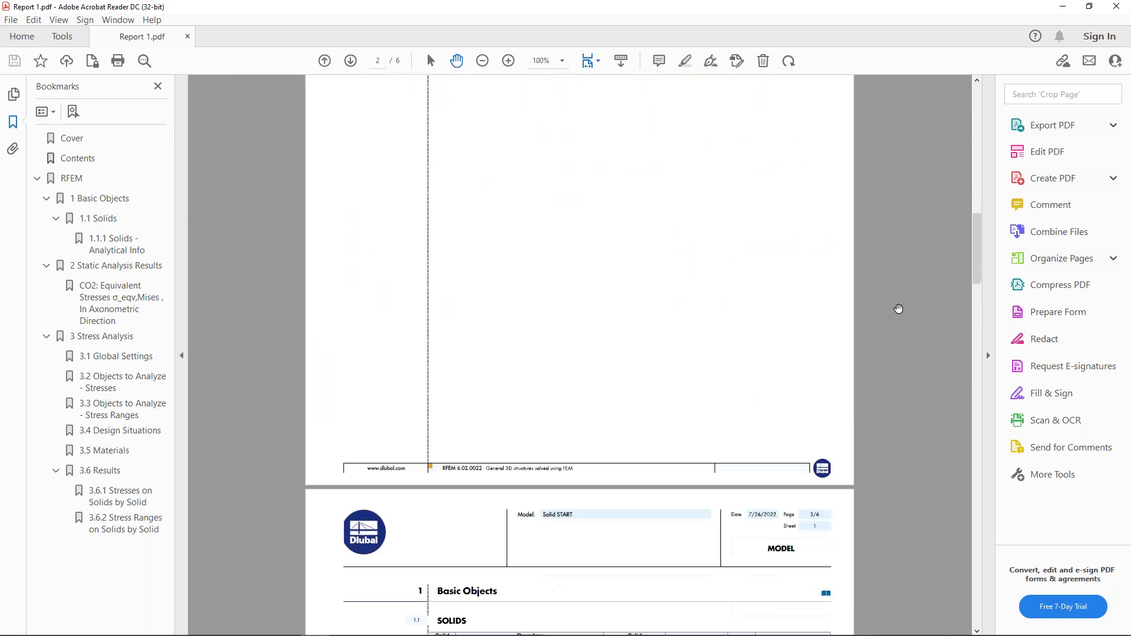
{"action": "scroll", "coordinate": [899, 308], "scroll_direction": "down", "scroll_amount": 8}
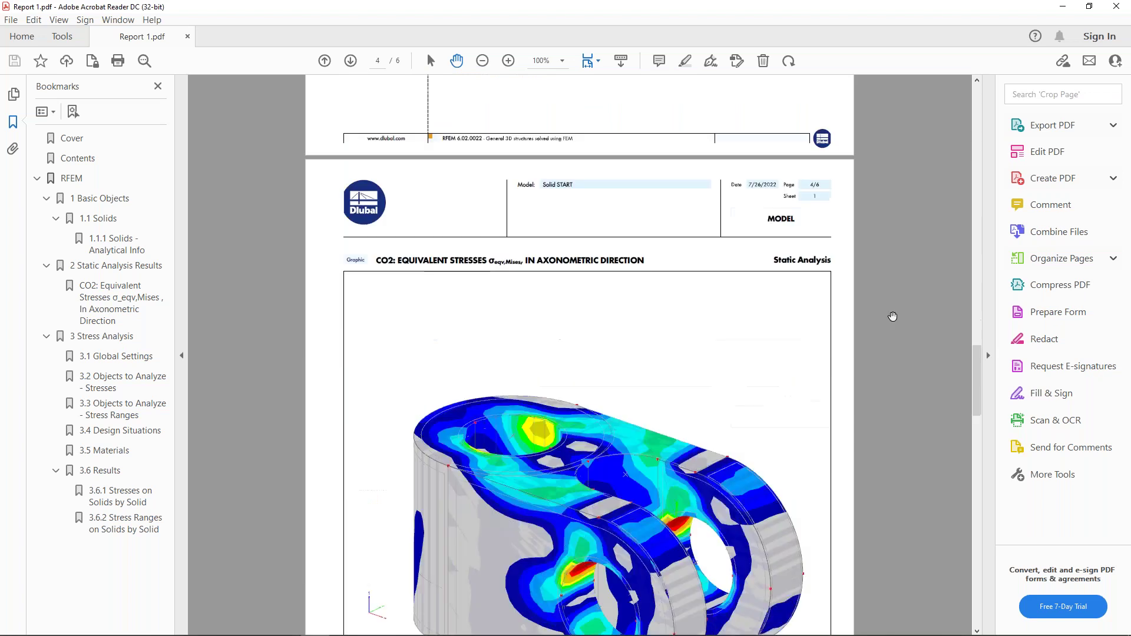
- Inspect the interactive 3D equivalent stresses graphic on page 4 by rotating the lug and toggling its projection
{"action": "scroll", "coordinate": [891, 316], "scroll_direction": "down", "scroll_amount": 1, "text": "ctrl"}
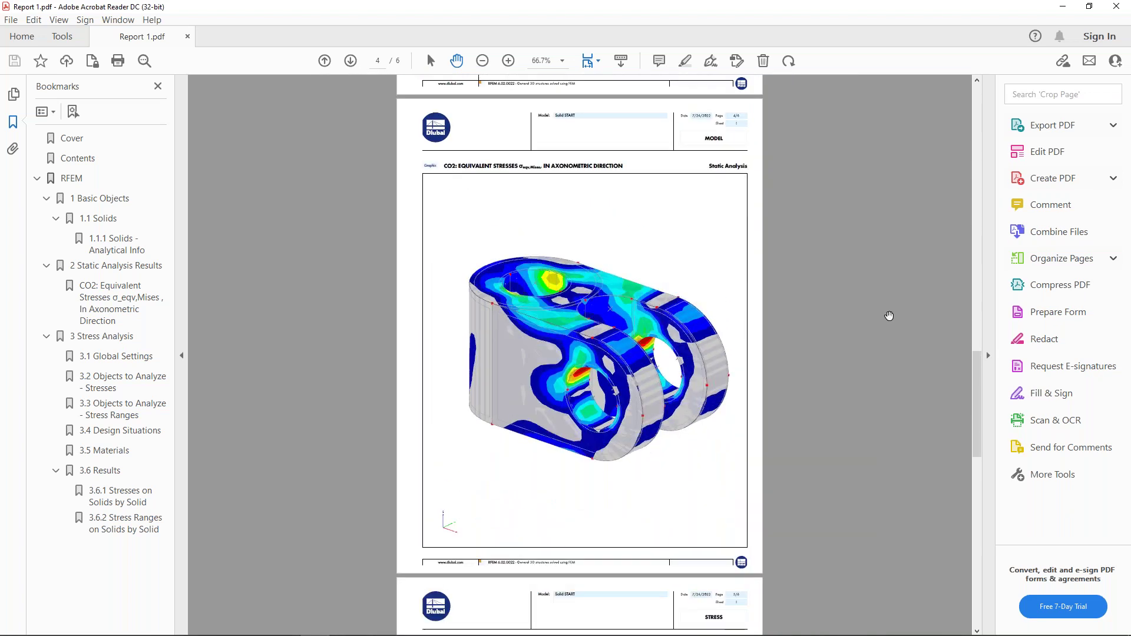
{"action": "left_click_drag", "start_coordinate": [693, 269], "coordinate": [656, 255]}
{"action": "left_click_drag", "start_coordinate": [510, 401], "coordinate": [604, 378]}
{"action": "left_click", "coordinate": [668, 163]}
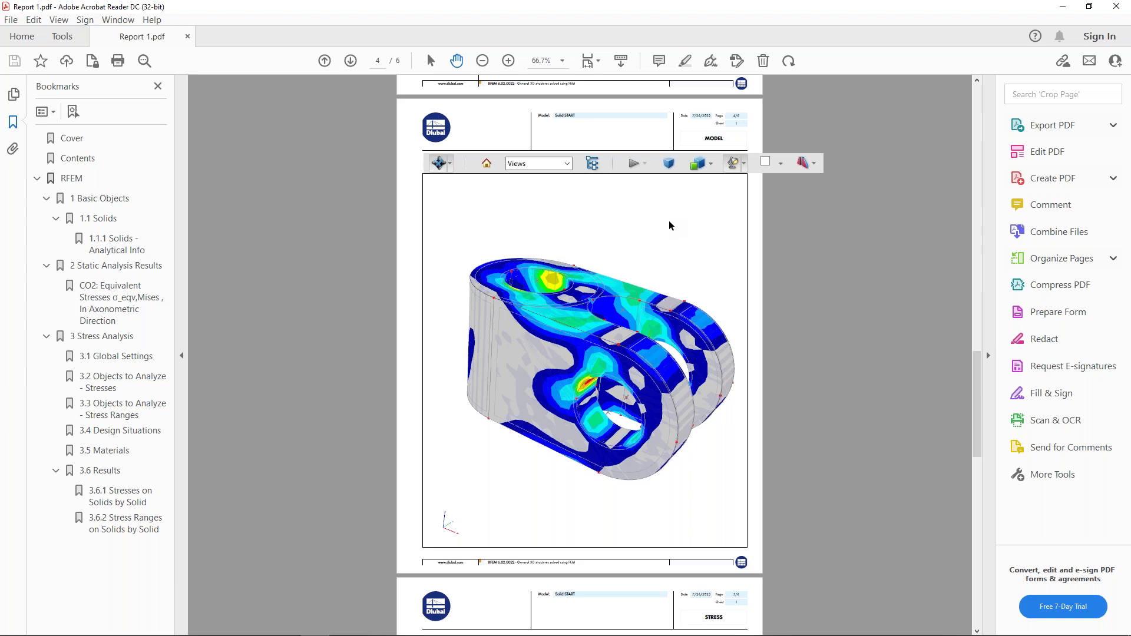
- Switch to the running PowerPoint slide show of Stress-Strain Analysis in RFEM 6.pptx
{"action": "key", "text": "super+Tab"}
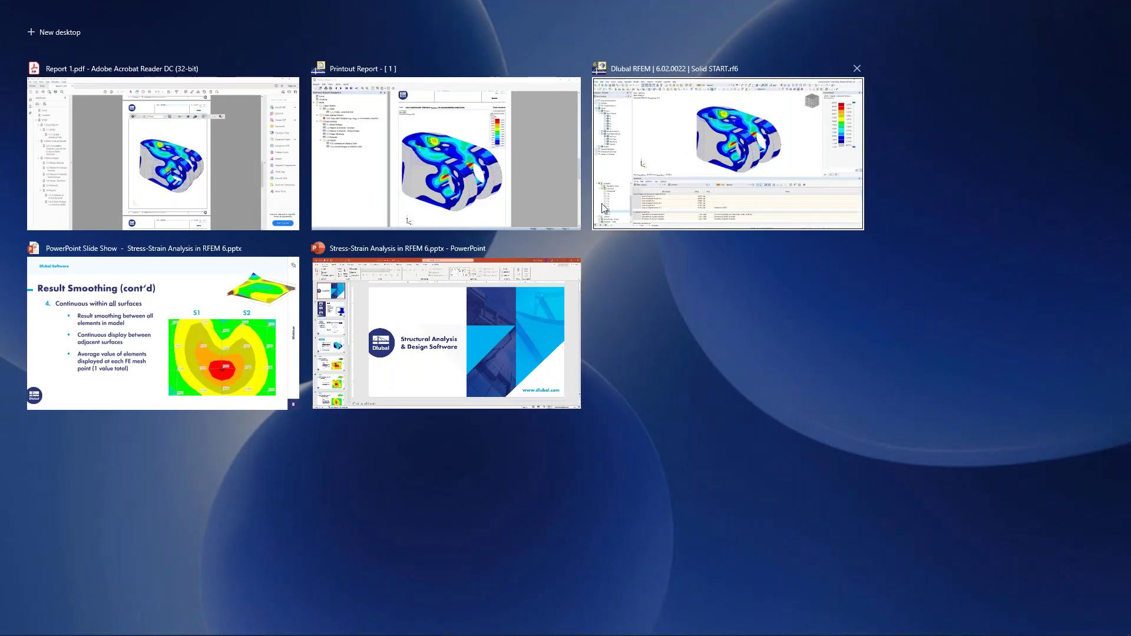
{"action": "left_click", "coordinate": [248, 291]}
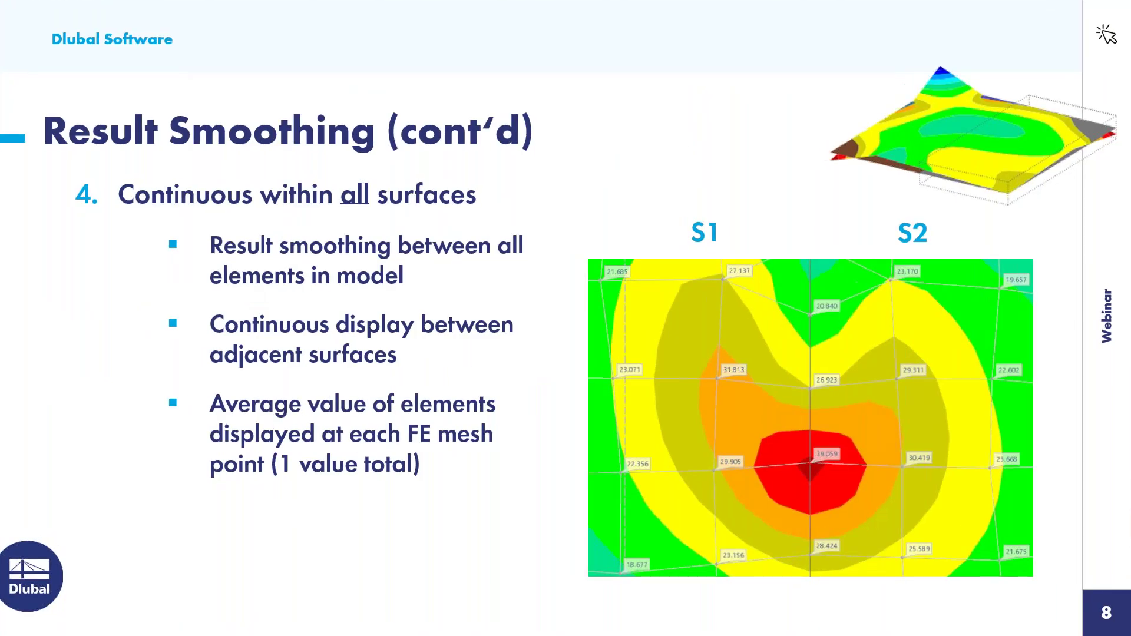